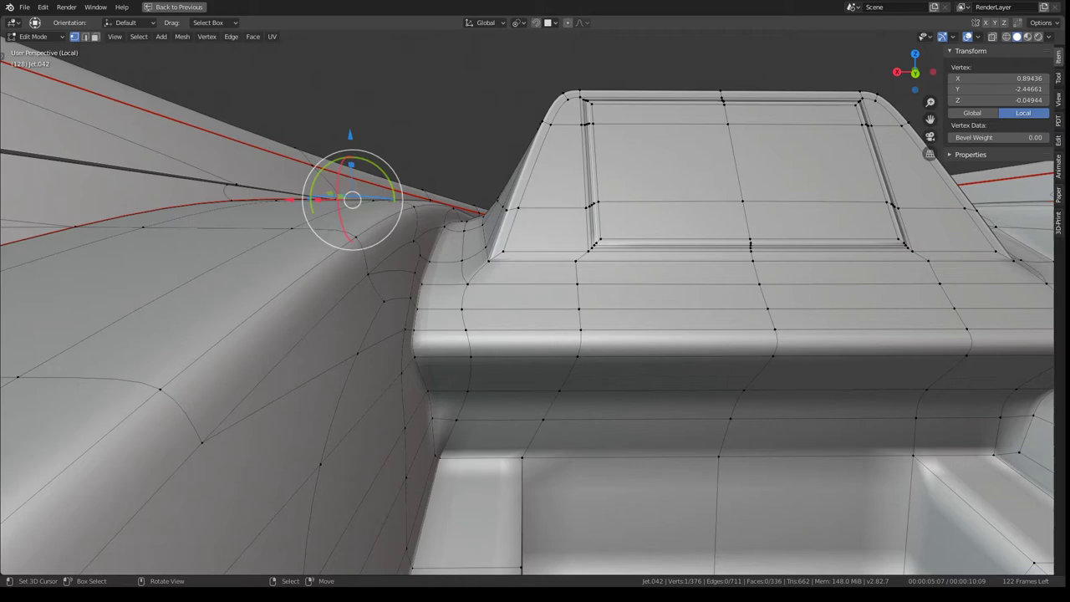
- Select the face strip along the front ledge below the screen housing, including the corner faces
{"action": "middle_click_drag", "start_coordinate": [457, 254], "coordinate": [165, 48]}
{"action": "left_click", "coordinate": [95, 37]}
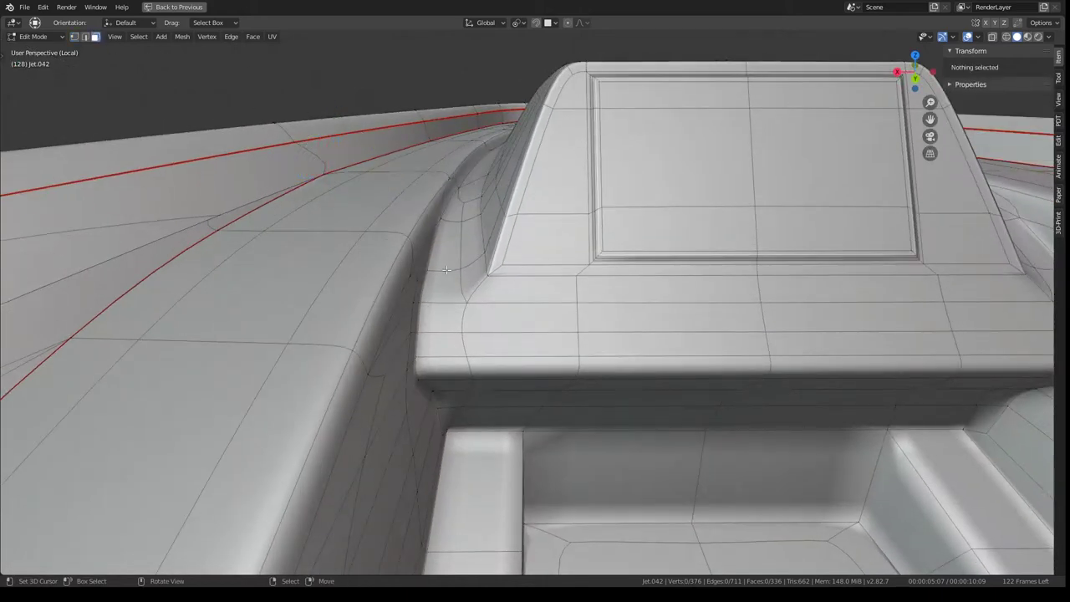
{"action": "left_click", "coordinate": [443, 290]}
{"action": "left_click", "coordinate": [618, 293], "text": "ctrl"}
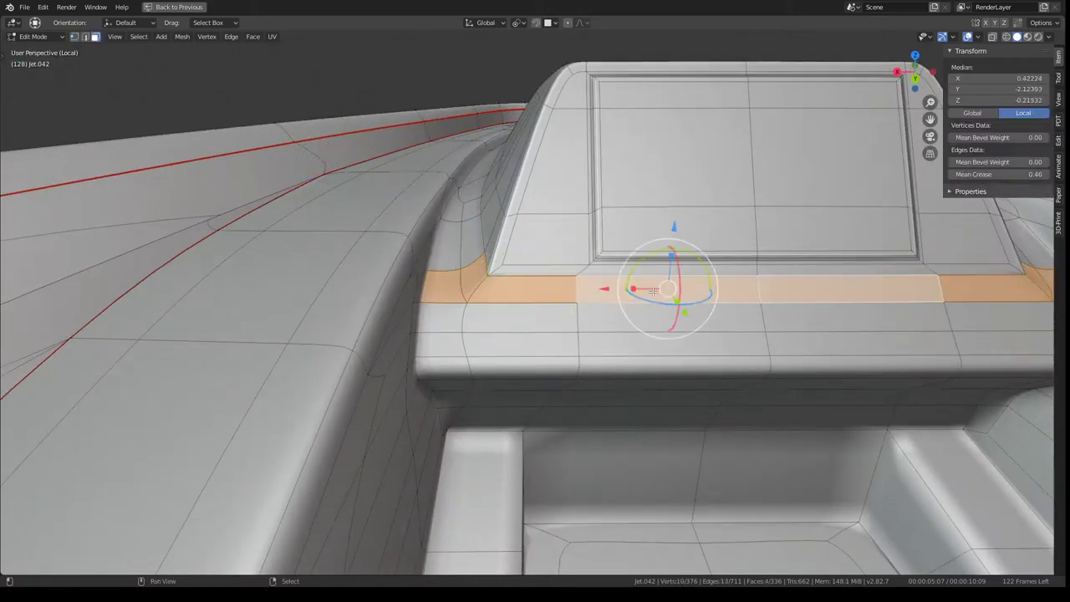
{"action": "left_click", "coordinate": [662, 344], "text": "ctrl"}
{"action": "left_click", "coordinate": [508, 312], "text": "ctrl"}
{"action": "left_click", "coordinate": [437, 370], "text": "ctrl"}
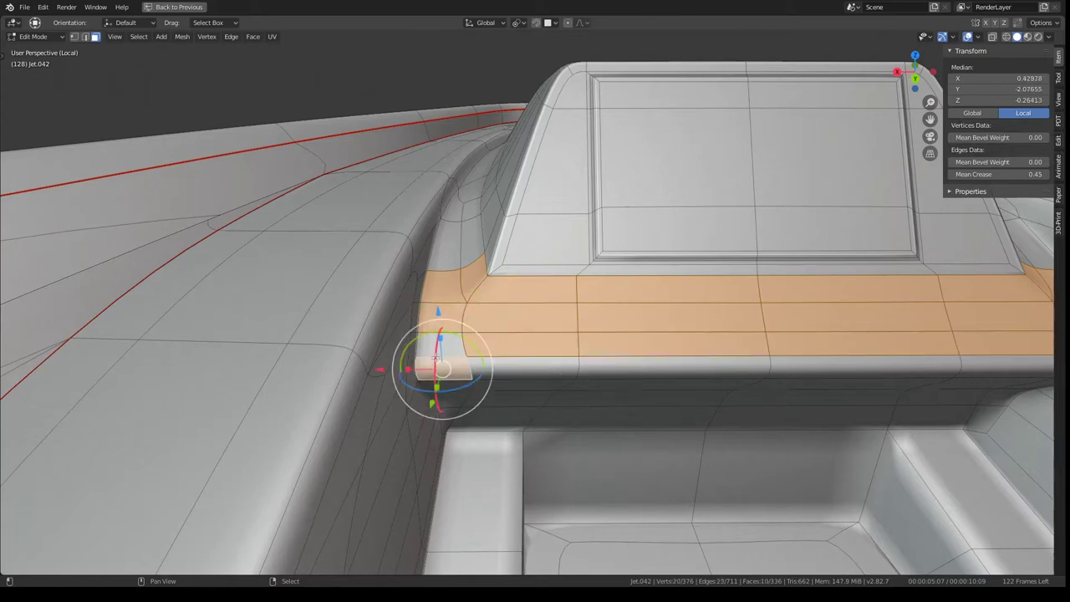
{"action": "middle_click_drag", "start_coordinate": [437, 371], "coordinate": [432, 341]}
{"action": "mouse_move", "coordinate": [566, 278]}
{"action": "middle_mouse_down"}
{"action": "mouse_move", "coordinate": [620, 342]}
{"action": "mouse_move", "coordinate": [464, 316]}
{"action": "mouse_move", "coordinate": [522, 356]}
{"action": "mouse_move", "coordinate": [595, 310]}
{"action": "mouse_move", "coordinate": [512, 342]}
{"action": "middle_mouse_up"}
- Inset the ledge faces at 0.0118 thickness and about 0.015 depth into recessed panels
{"action": "key", "text": "ctrl+f"}
{"action": "left_click", "coordinate": [620, 342]}
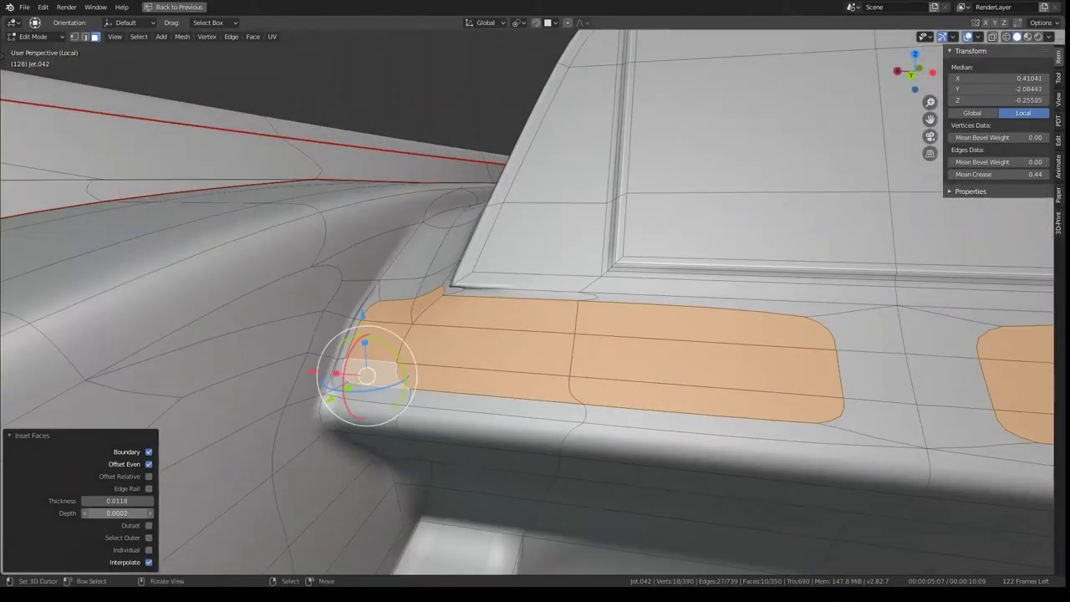
{"action": "mouse_move", "coordinate": [117, 513]}
{"action": "left_mouse_down"}
{"action": "mouse_move", "coordinate": [133, 512]}
{"action": "mouse_move", "coordinate": [104, 513]}
{"action": "left_mouse_up"}
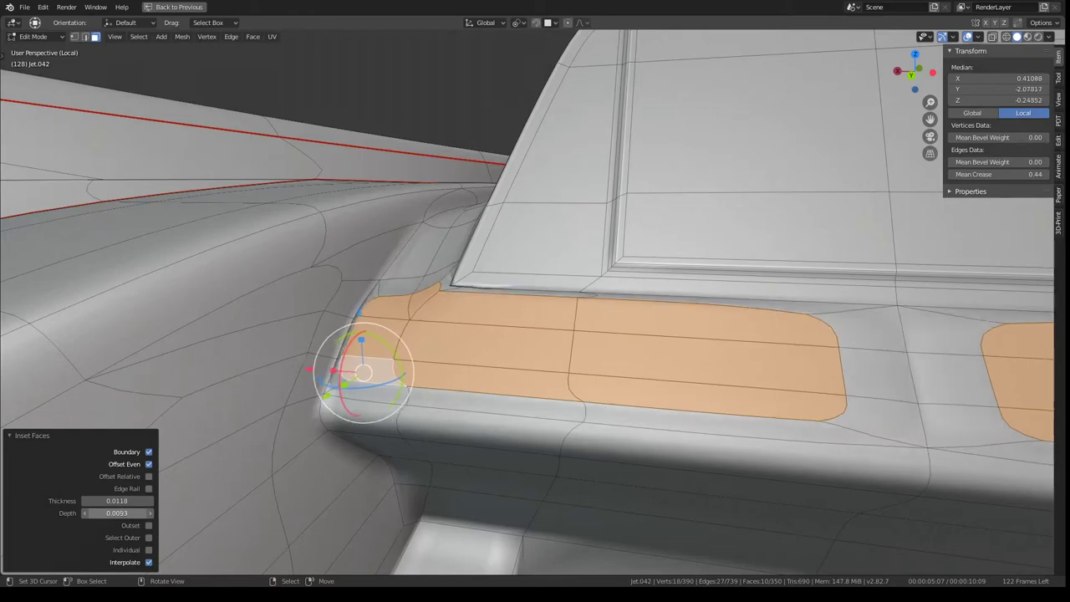
{"action": "mouse_move", "coordinate": [221, 432]}
{"action": "middle_mouse_down"}
{"action": "mouse_move", "coordinate": [731, 244]}
{"action": "mouse_move", "coordinate": [616, 274]}
{"action": "mouse_move", "coordinate": [695, 291]}
{"action": "middle_mouse_up"}
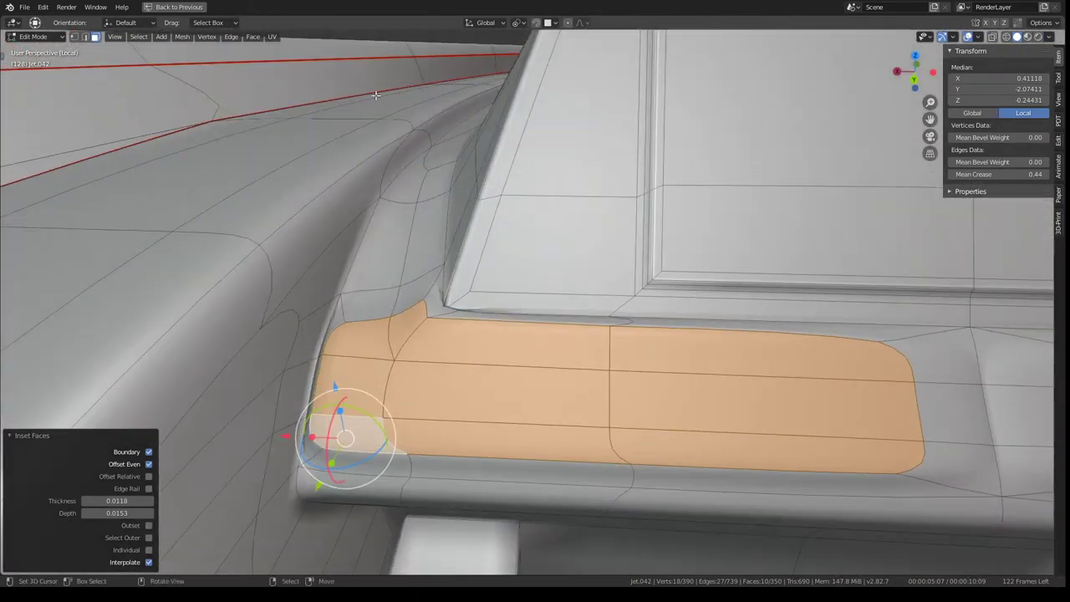
{"action": "middle_click_drag", "start_coordinate": [375, 95], "coordinate": [789, 321]}
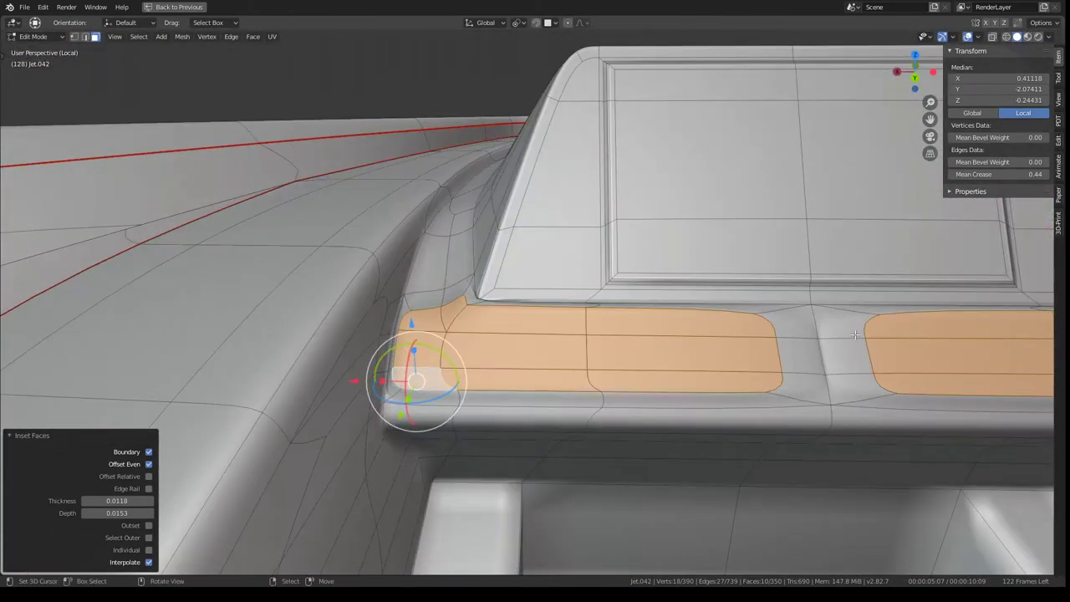
{"action": "left_click", "coordinate": [789, 321]}
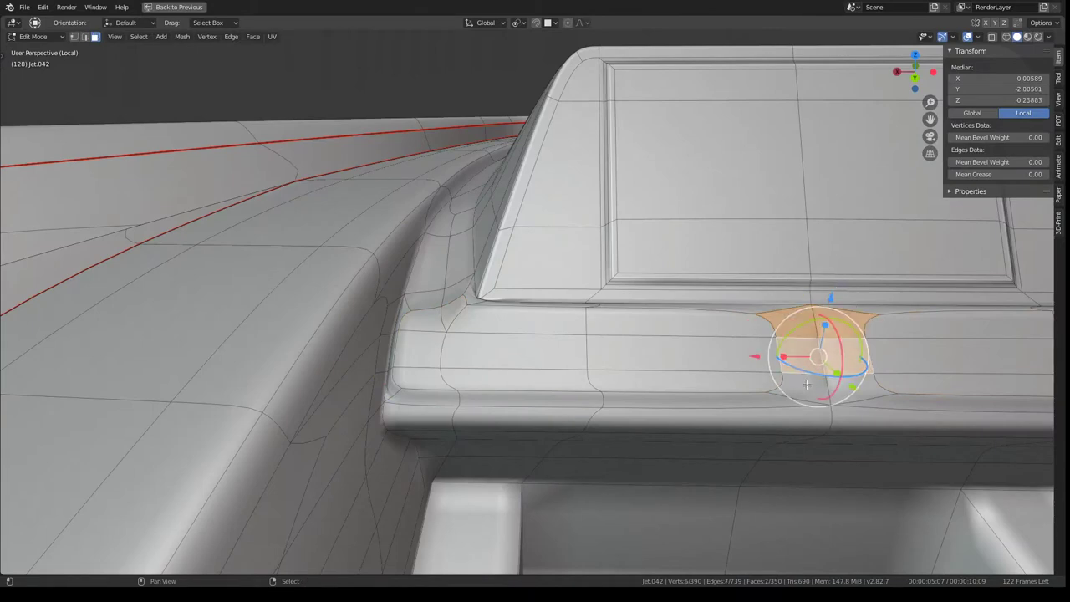
- Delete the stray selected faces on the ledge
{"action": "left_click_drag", "start_coordinate": [789, 321], "coordinate": [860, 387]}
{"action": "key", "text": "x"}
{"action": "left_click", "coordinate": [901, 386]}
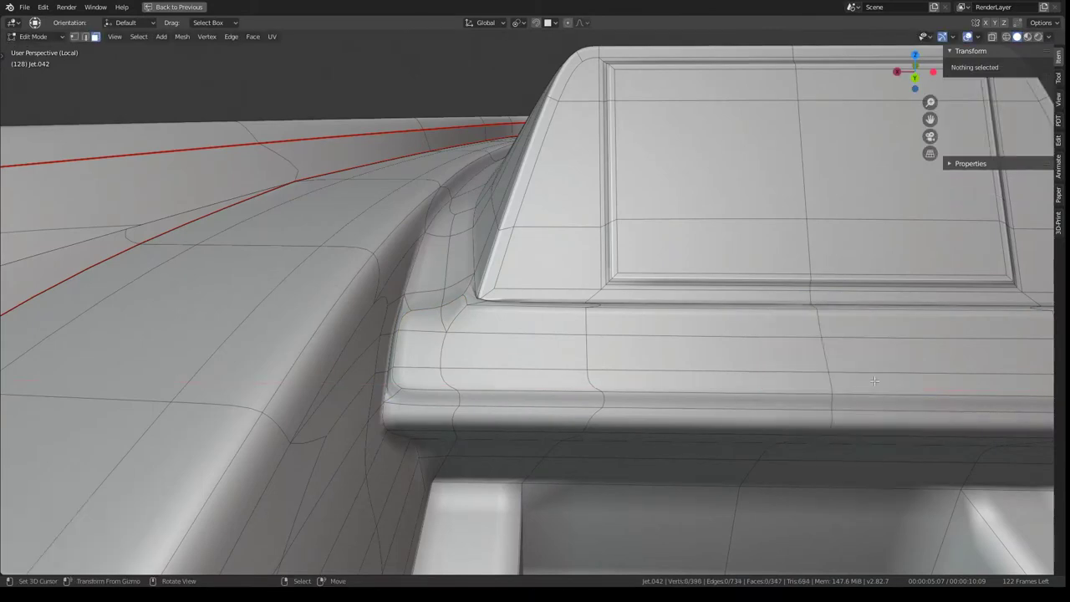
- Select the edge loop where the housing meets the ledge and crease it to 1.00
{"action": "middle_click_drag", "start_coordinate": [901, 386], "coordinate": [446, 314]}
{"action": "left_click", "coordinate": [449, 308]}
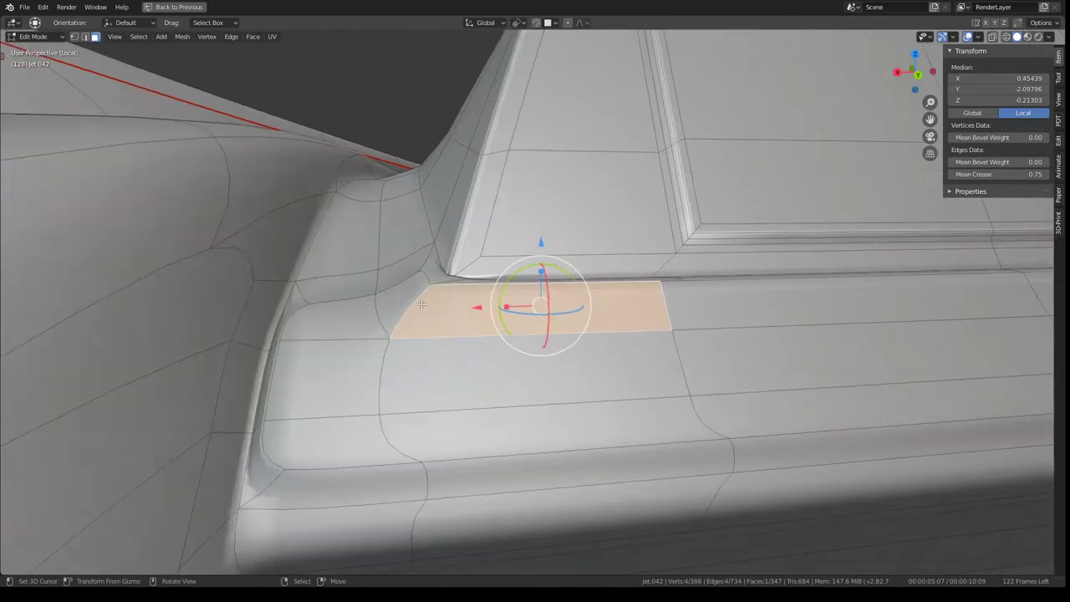
{"action": "left_click", "coordinate": [403, 299]}
{"action": "middle_click_drag", "start_coordinate": [402, 299], "coordinate": [490, 336]}
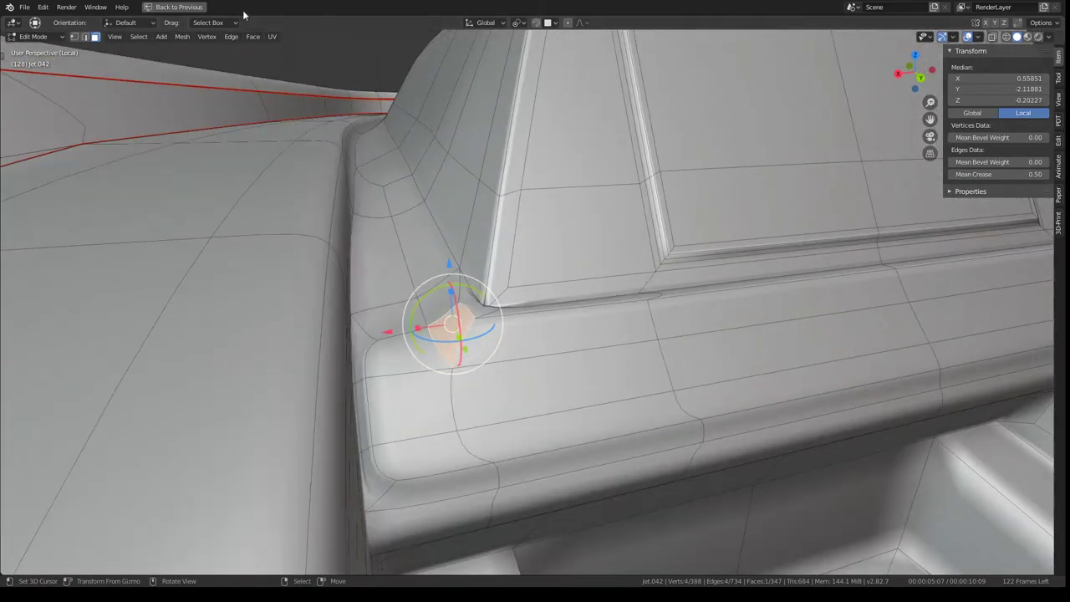
{"action": "key", "text": "2"}
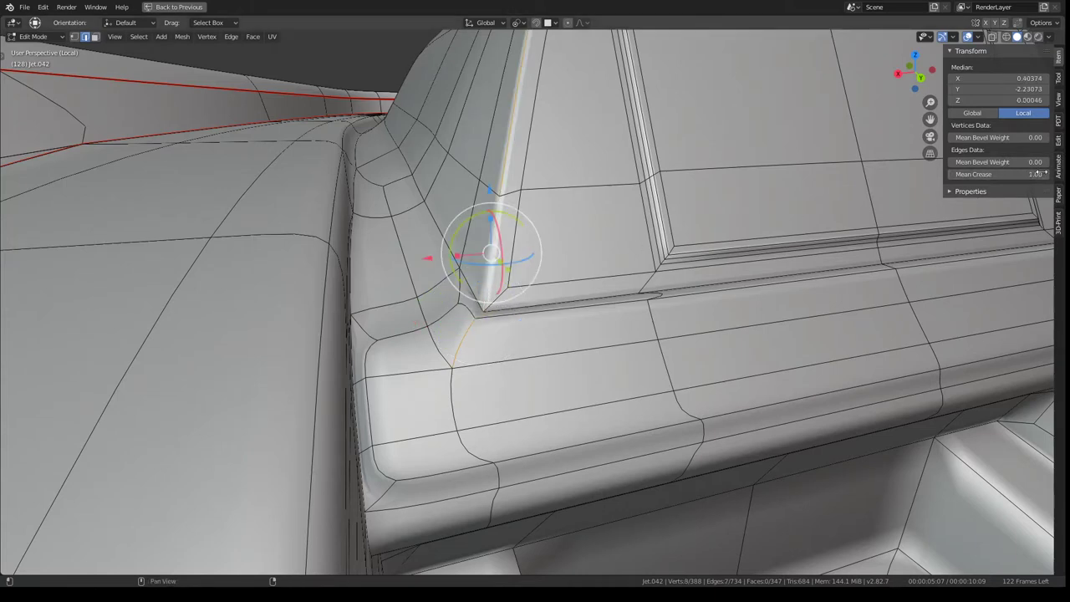
{"action": "left_click", "coordinate": [656, 294], "text": "alt"}
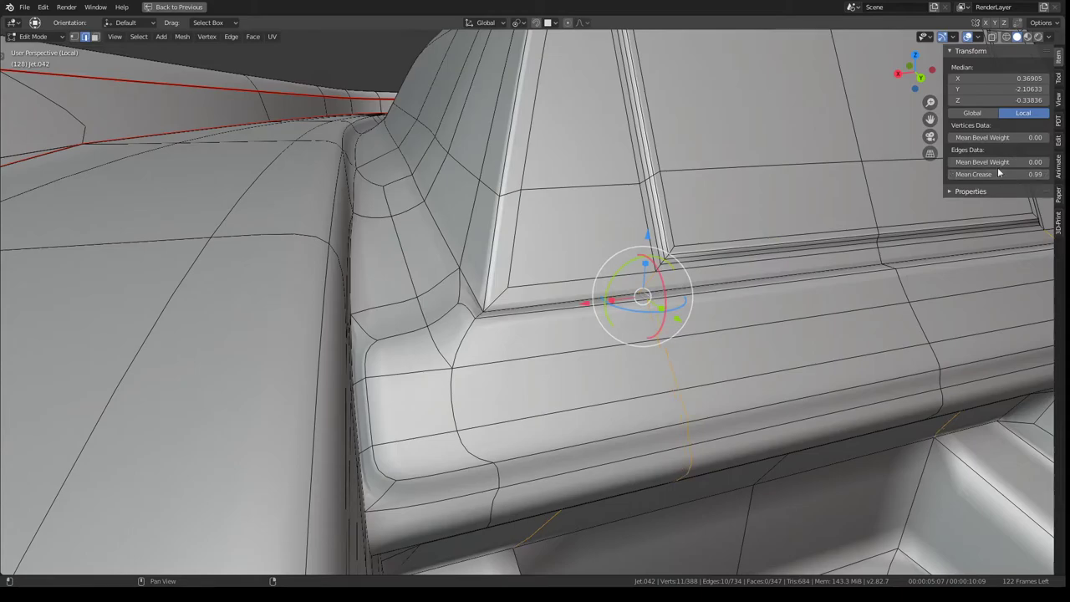
{"action": "mouse_move", "coordinate": [733, 278]}
{"action": "middle_mouse_down"}
{"action": "mouse_move", "coordinate": [695, 231]}
{"action": "mouse_move", "coordinate": [673, 267]}
{"action": "mouse_move", "coordinate": [574, 278]}
{"action": "mouse_move", "coordinate": [607, 250]}
{"action": "mouse_move", "coordinate": [544, 324]}
{"action": "middle_mouse_up"}
{"action": "key", "text": "Tab"}
{"action": "key", "text": "Tab"}
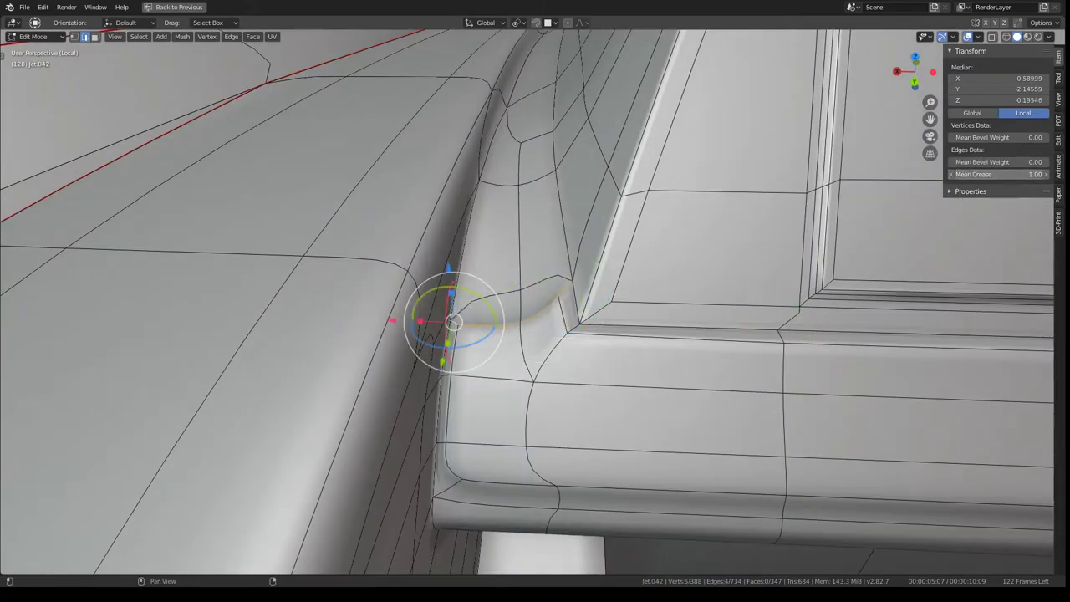
- Nudge the ledge corner vertex to a new position with G
{"action": "mouse_move", "coordinate": [673, 304]}
{"action": "middle_mouse_down"}
{"action": "mouse_move", "coordinate": [556, 333]}
{"action": "mouse_move", "coordinate": [567, 312]}
{"action": "mouse_move", "coordinate": [551, 285]}
{"action": "middle_mouse_up"}
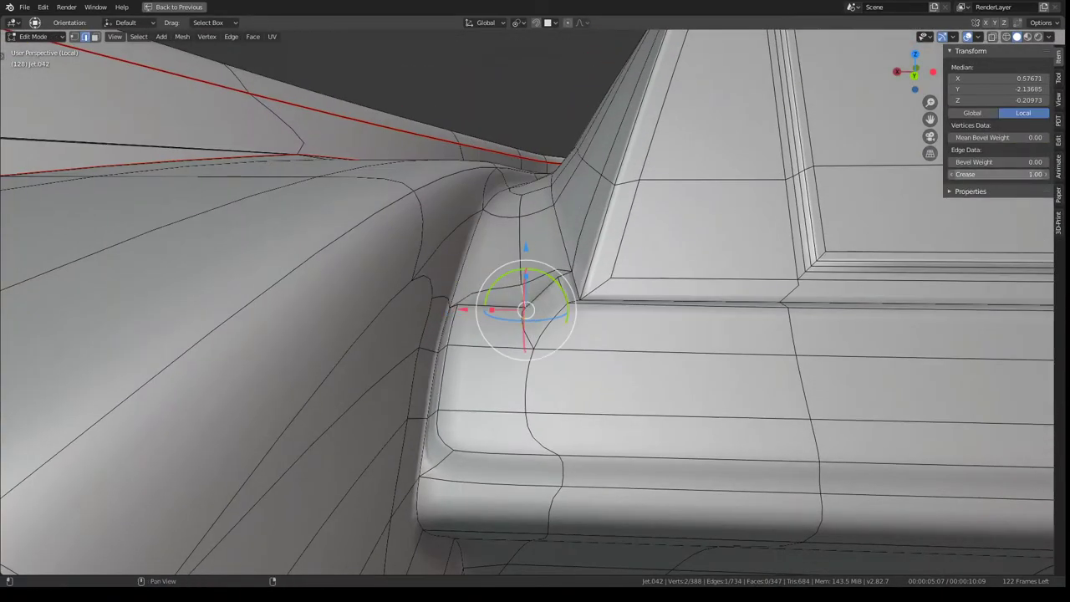
{"action": "mouse_move", "coordinate": [940, 184]}
{"action": "middle_mouse_down"}
{"action": "mouse_move", "coordinate": [760, 360]}
{"action": "mouse_move", "coordinate": [559, 293]}
{"action": "middle_mouse_up"}
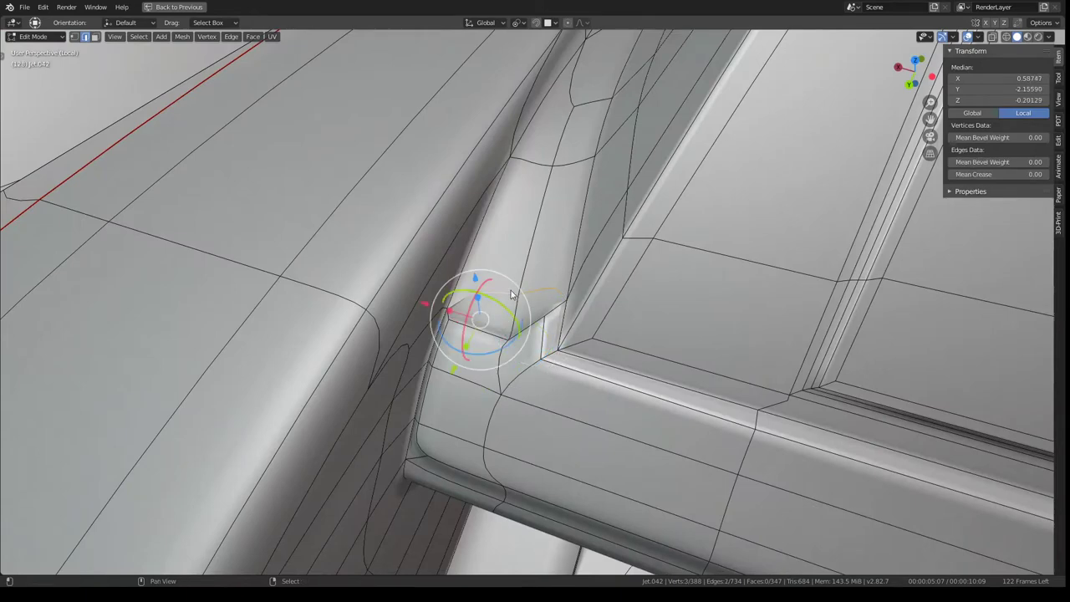
{"action": "mouse_move", "coordinate": [1017, 168]}
{"action": "middle_mouse_down"}
{"action": "mouse_move", "coordinate": [543, 370]}
{"action": "mouse_move", "coordinate": [547, 282]}
{"action": "mouse_move", "coordinate": [566, 248]}
{"action": "mouse_move", "coordinate": [527, 286]}
{"action": "mouse_move", "coordinate": [527, 275]}
{"action": "mouse_move", "coordinate": [511, 280]}
{"action": "mouse_move", "coordinate": [520, 293]}
{"action": "mouse_move", "coordinate": [571, 214]}
{"action": "mouse_move", "coordinate": [502, 318]}
{"action": "mouse_move", "coordinate": [434, 367]}
{"action": "middle_mouse_up"}
{"action": "key", "text": "g"}
{"action": "left_click", "coordinate": [523, 291]}
- Crease the base edge loop along the ledge and preview the smoothed result
{"action": "left_click", "coordinate": [404, 392]}
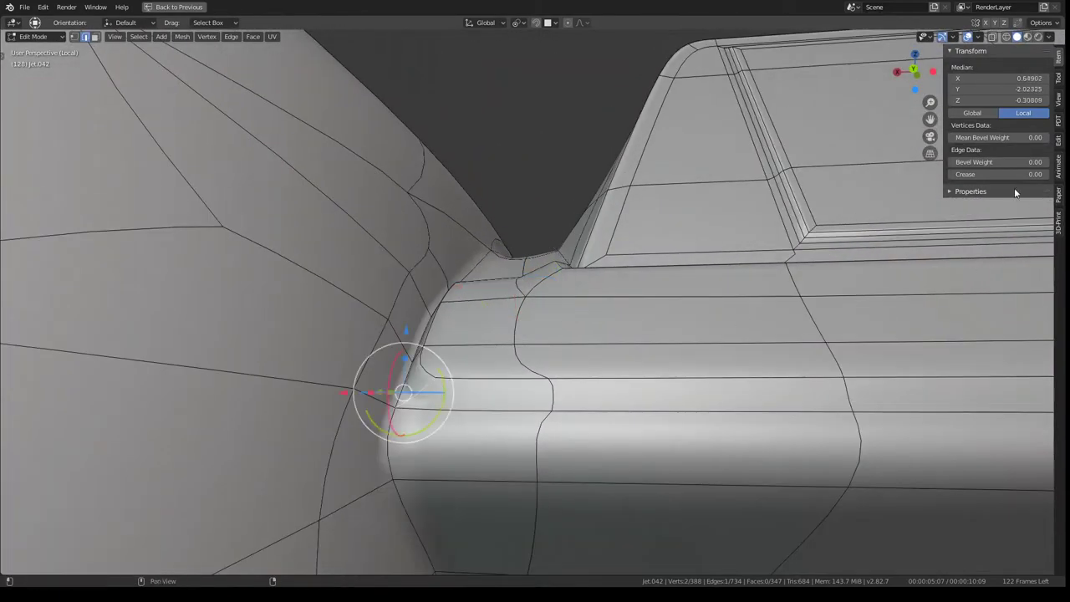
{"action": "mouse_move", "coordinate": [601, 371]}
{"action": "middle_mouse_down"}
{"action": "mouse_move", "coordinate": [611, 356]}
{"action": "mouse_move", "coordinate": [559, 377]}
{"action": "middle_mouse_up"}
{"action": "left_click", "coordinate": [552, 377], "text": "alt"}
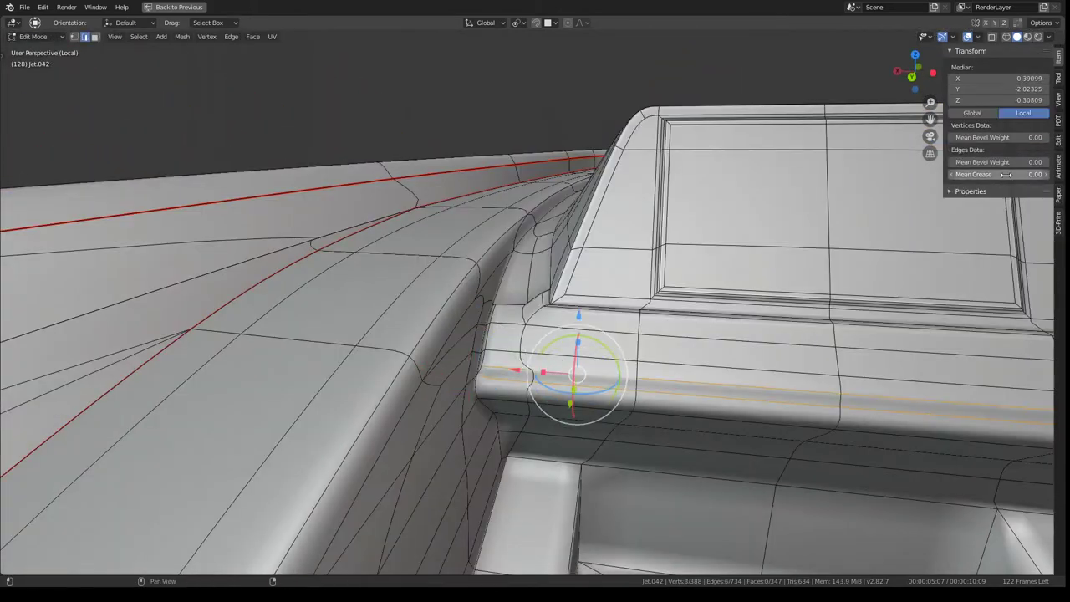
{"action": "left_click_drag", "start_coordinate": [1005, 174], "coordinate": [1045, 174]}
{"action": "key", "text": "Tab"}
{"action": "mouse_move", "coordinate": [683, 311]}
{"action": "middle_mouse_down"}
{"action": "mouse_move", "coordinate": [500, 300]}
{"action": "mouse_move", "coordinate": [626, 330]}
{"action": "mouse_move", "coordinate": [636, 282]}
{"action": "mouse_move", "coordinate": [602, 256]}
{"action": "mouse_move", "coordinate": [561, 281]}
{"action": "mouse_move", "coordinate": [499, 295]}
{"action": "mouse_move", "coordinate": [623, 230]}
{"action": "mouse_move", "coordinate": [578, 290]}
{"action": "middle_mouse_up"}
{"action": "key", "text": "Tab"}
{"action": "key", "text": "Tab"}
{"action": "key", "text": "Tab"}
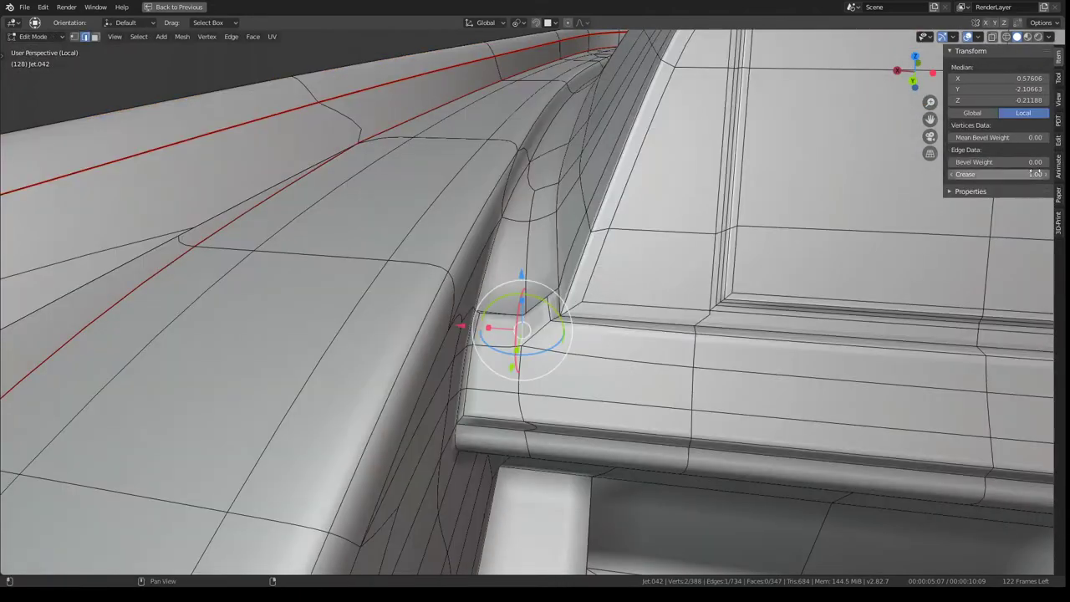
{"action": "key", "text": "Tab"}
{"action": "mouse_move", "coordinate": [518, 330]}
{"action": "middle_mouse_down"}
{"action": "mouse_move", "coordinate": [535, 284]}
{"action": "mouse_move", "coordinate": [449, 331]}
{"action": "mouse_move", "coordinate": [520, 271]}
{"action": "mouse_move", "coordinate": [558, 311]}
{"action": "mouse_move", "coordinate": [515, 284]}
{"action": "mouse_move", "coordinate": [598, 287]}
{"action": "middle_mouse_up"}
{"action": "key", "text": "Tab"}
- Rotate the small corner edge 3.63° about Z and zoom in on it
{"action": "key", "text": "r"}
{"action": "left_click", "coordinate": [599, 287]}
{"action": "key", "text": "r"}
{"action": "left_click", "coordinate": [616, 269]}
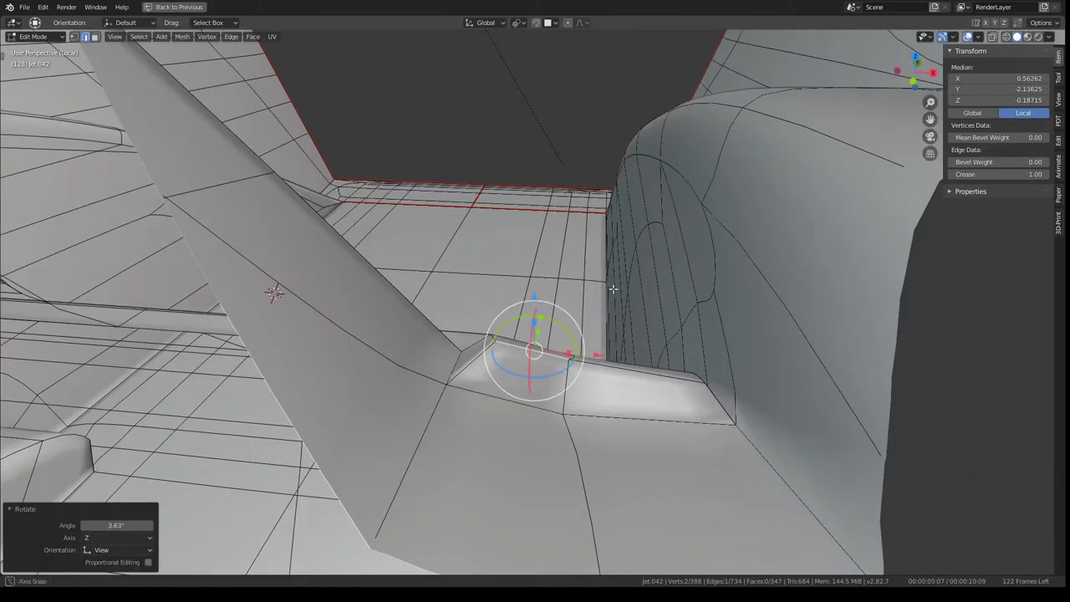
{"action": "key", "text": "KP_Decimal"}
{"action": "scroll", "coordinate": [398, 306], "scroll_direction": "down", "scroll_amount": 3}
- Review the console, then re-enter Edit Mode and frame the housing's base corner, selecting along its corner edge
{"action": "key", "text": "Tab"}
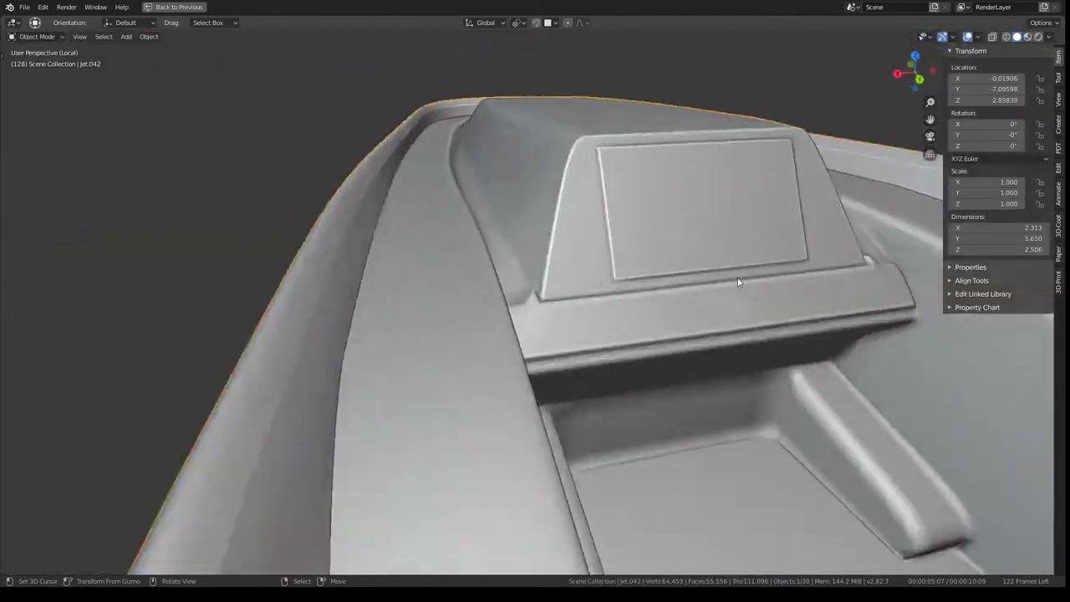
{"action": "mouse_move", "coordinate": [468, 334]}
{"action": "middle_mouse_down"}
{"action": "mouse_move", "coordinate": [692, 240]}
{"action": "mouse_move", "coordinate": [741, 294]}
{"action": "mouse_move", "coordinate": [645, 315]}
{"action": "middle_mouse_up"}
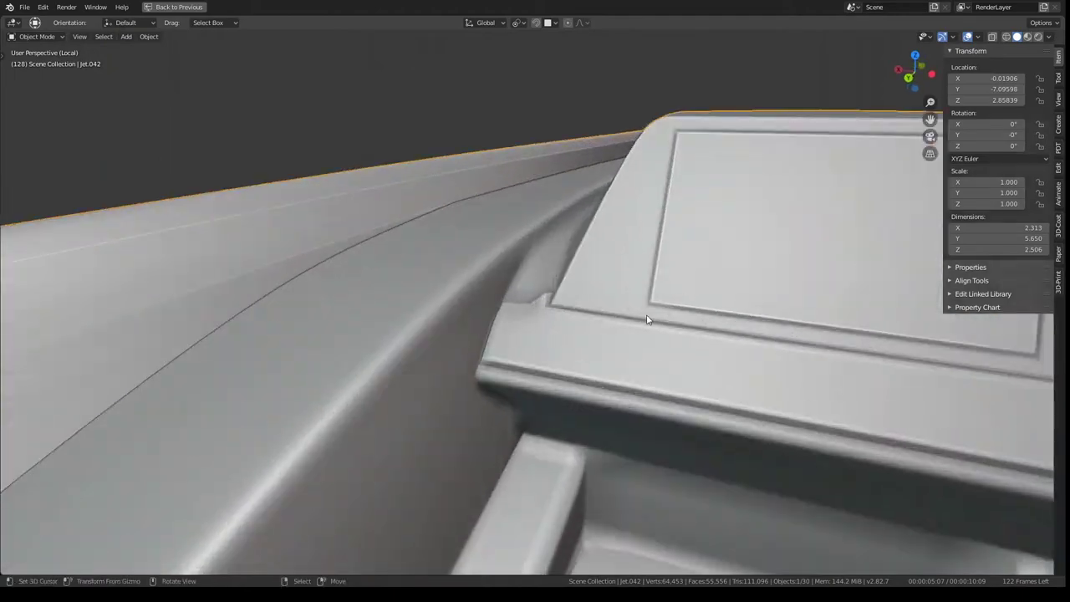
{"action": "key", "text": "Tab"}
{"action": "mouse_move", "coordinate": [547, 270]}
{"action": "middle_mouse_down"}
{"action": "mouse_move", "coordinate": [578, 219]}
{"action": "mouse_move", "coordinate": [520, 286]}
{"action": "mouse_move", "coordinate": [524, 294]}
{"action": "mouse_move", "coordinate": [527, 279]}
{"action": "mouse_move", "coordinate": [552, 321]}
{"action": "middle_mouse_up"}
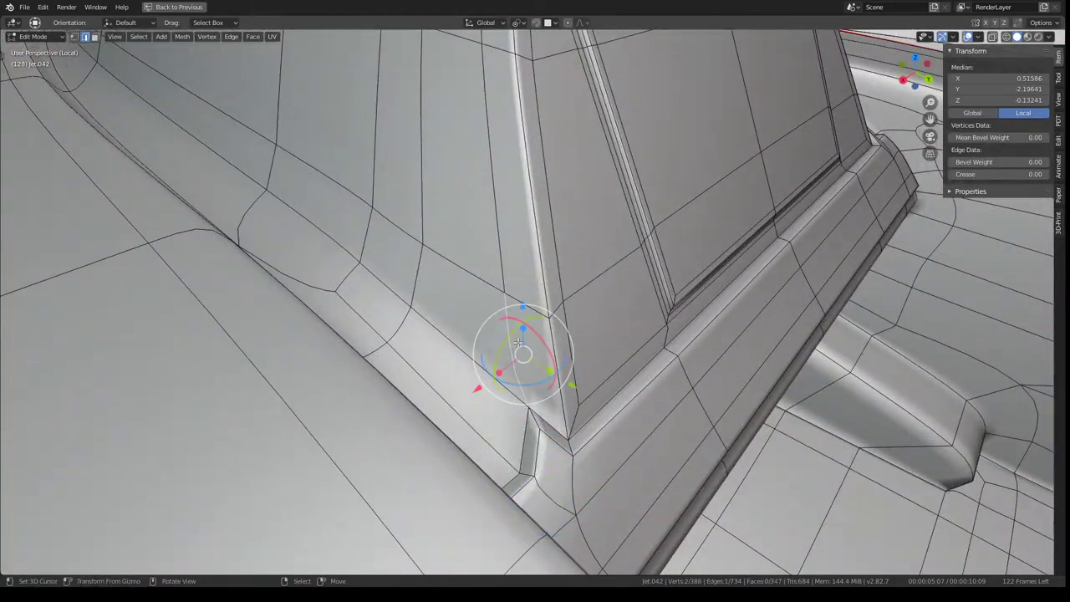
{"action": "scroll", "coordinate": [518, 342], "scroll_direction": "down", "scroll_amount": 5}
{"action": "left_click", "coordinate": [524, 284], "text": "alt+shift"}
{"action": "scroll", "coordinate": [527, 265], "scroll_direction": "up", "scroll_amount": 4}
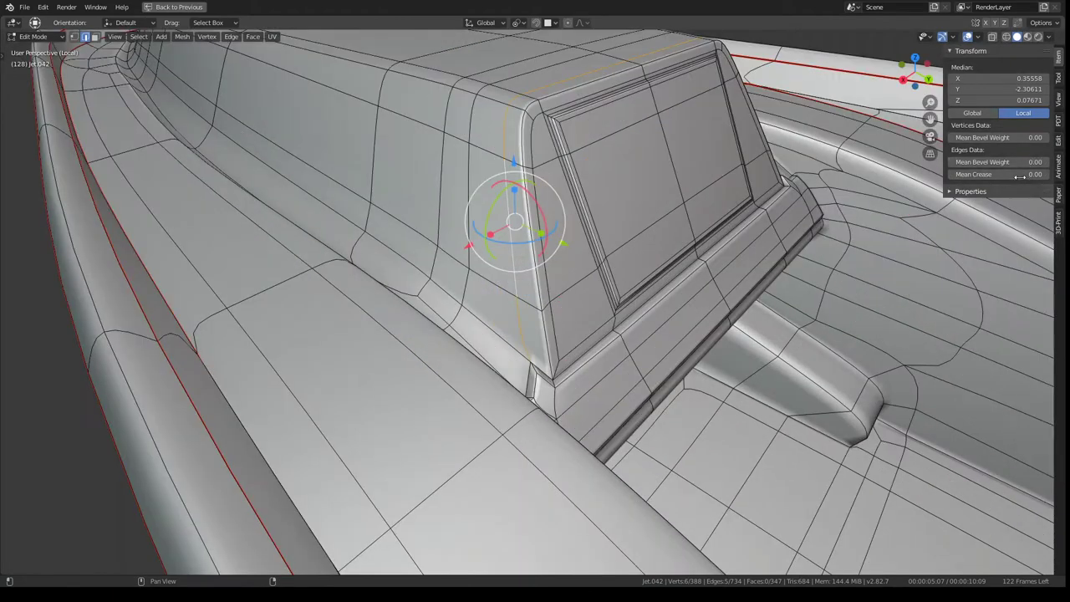
{"action": "mouse_move", "coordinate": [891, 205]}
{"action": "middle_mouse_down"}
{"action": "mouse_move", "coordinate": [621, 255]}
{"action": "mouse_move", "coordinate": [546, 218]}
{"action": "mouse_move", "coordinate": [592, 226]}
{"action": "mouse_move", "coordinate": [401, 273]}
{"action": "mouse_move", "coordinate": [438, 239]}
{"action": "mouse_move", "coordinate": [472, 326]}
{"action": "middle_mouse_up"}
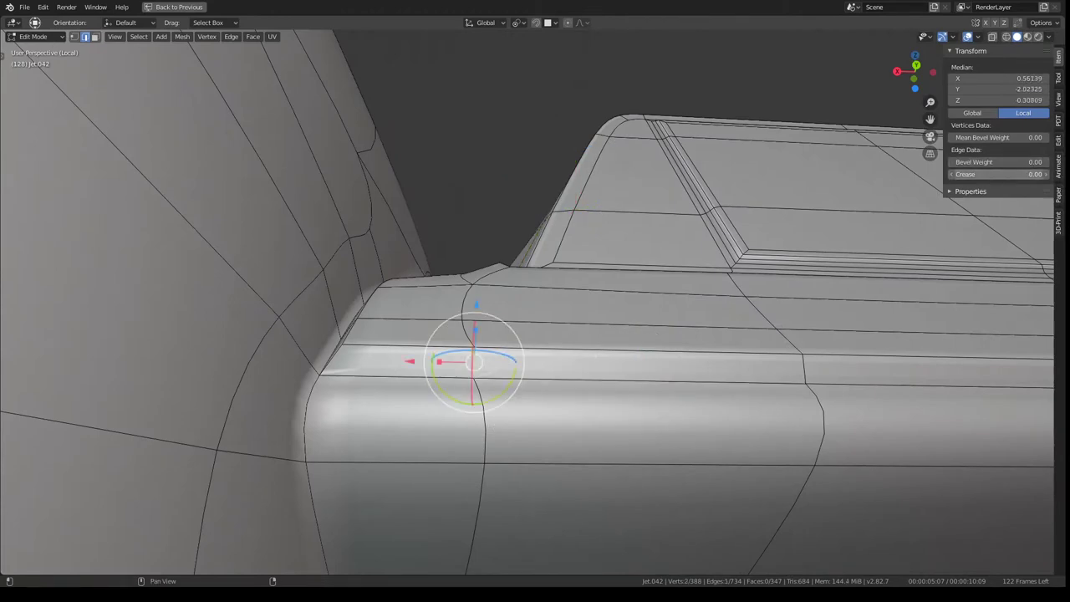
{"action": "mouse_move", "coordinate": [625, 277]}
{"action": "middle_mouse_down"}
{"action": "mouse_move", "coordinate": [616, 353]}
{"action": "mouse_move", "coordinate": [539, 239]}
{"action": "mouse_move", "coordinate": [512, 327]}
{"action": "middle_mouse_up"}
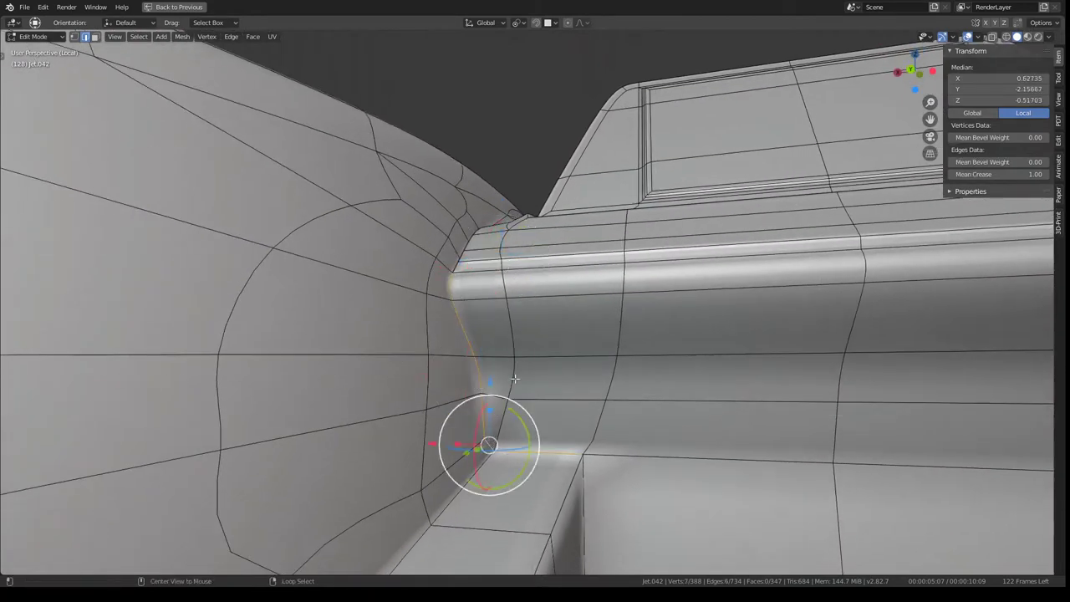
- Select edges at the base corner and attempt an edge slide, then undo it
{"action": "left_click", "coordinate": [496, 288], "text": "alt"}
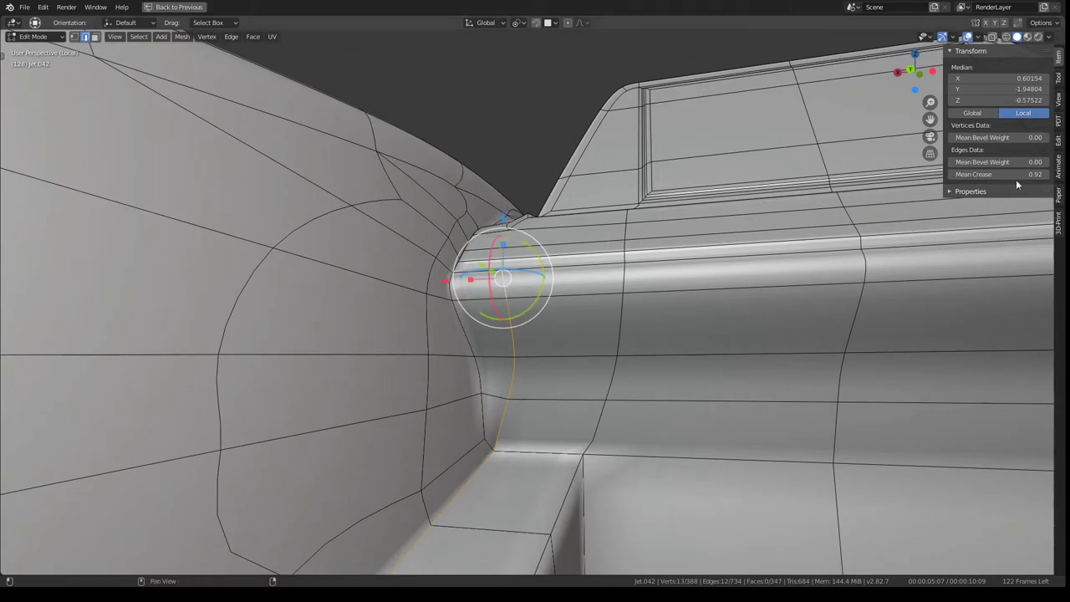
{"action": "mouse_move", "coordinate": [899, 237]}
{"action": "middle_mouse_down"}
{"action": "mouse_move", "coordinate": [644, 313]}
{"action": "mouse_move", "coordinate": [654, 255]}
{"action": "mouse_move", "coordinate": [693, 269]}
{"action": "mouse_move", "coordinate": [569, 287]}
{"action": "mouse_move", "coordinate": [475, 258]}
{"action": "middle_mouse_up"}
{"action": "left_click", "coordinate": [527, 355], "text": "ctrl"}
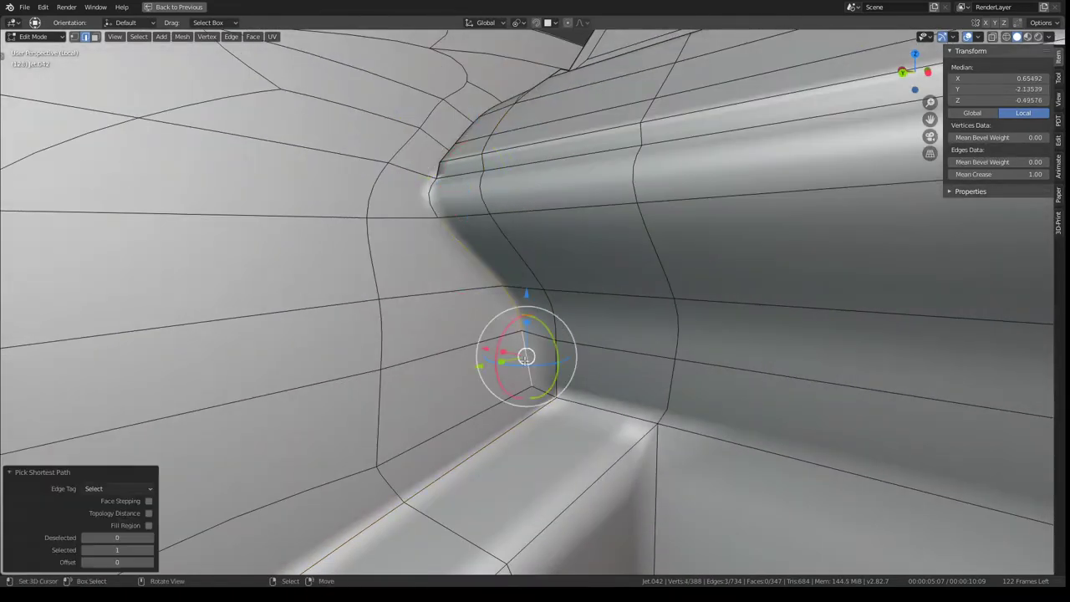
{"action": "key", "text": "g"}
{"action": "key", "text": "g"}
{"action": "right_click", "coordinate": [550, 337]}
{"action": "key", "text": "ctrl+z"}
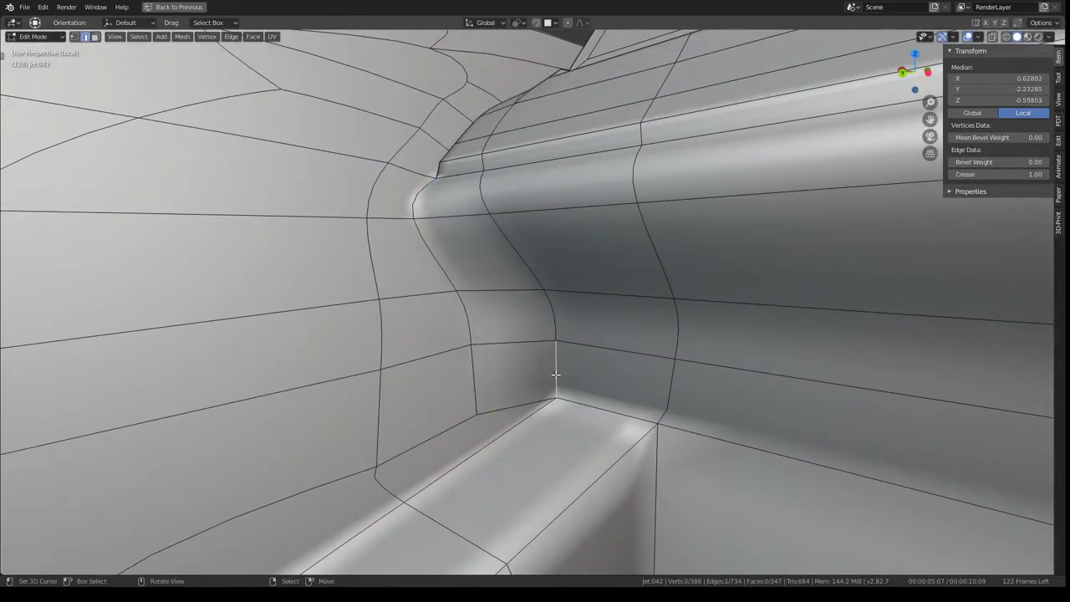
{"action": "middle_click_drag", "start_coordinate": [550, 337], "coordinate": [577, 233]}
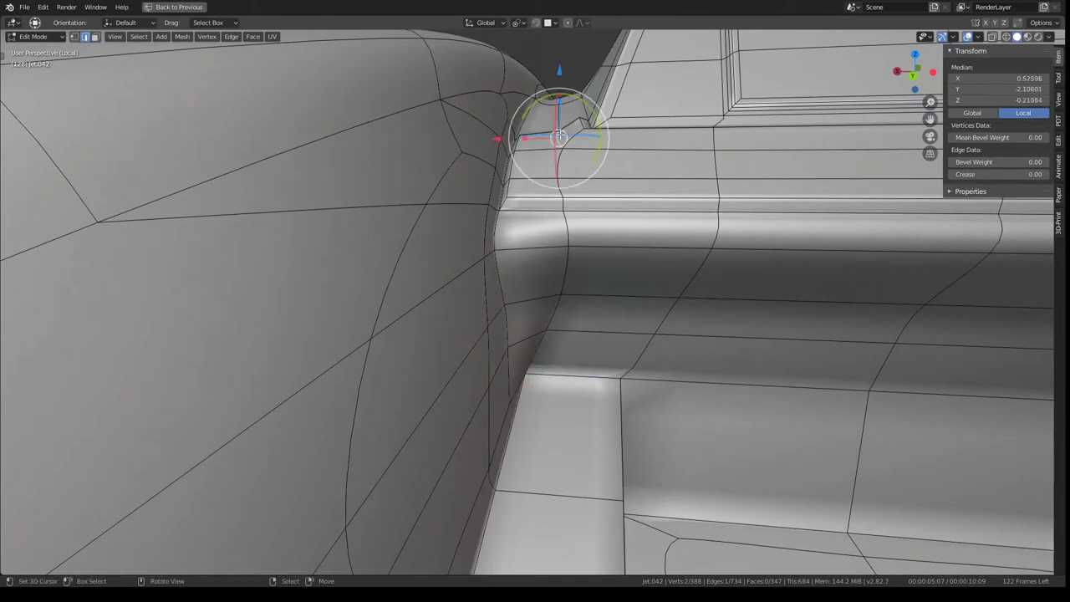
- Flatten the edge path along the console corner on X with S X 0
{"action": "left_click", "coordinate": [543, 345], "text": "ctrl"}
{"action": "middle_click_drag", "start_coordinate": [543, 345], "coordinate": [635, 359]}
{"action": "type", "text": "s"}
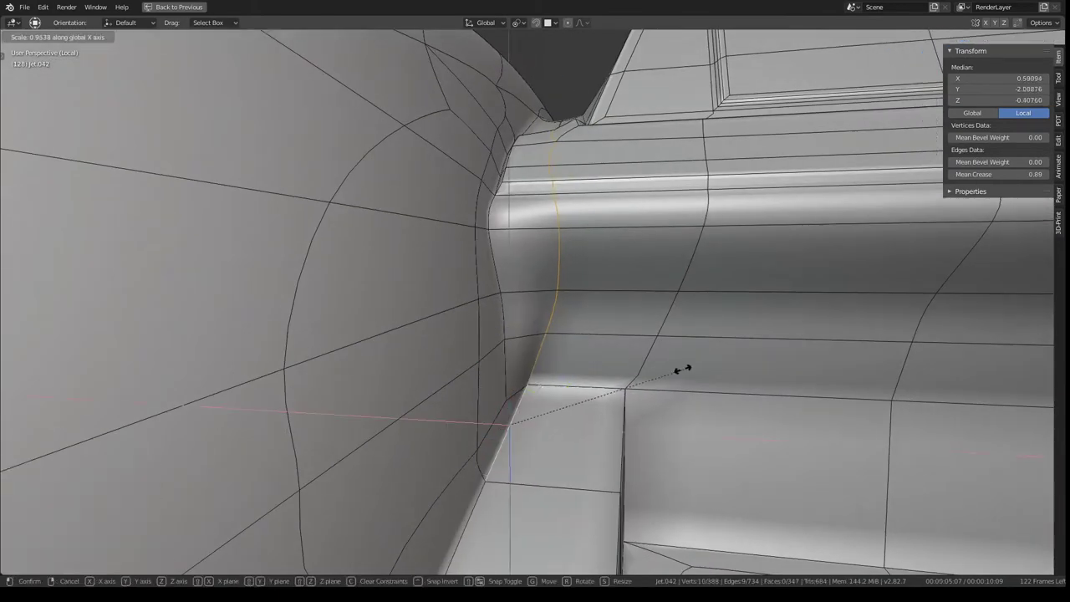
{"action": "type", "text": "x0"}
{"action": "key", "text": "Return"}
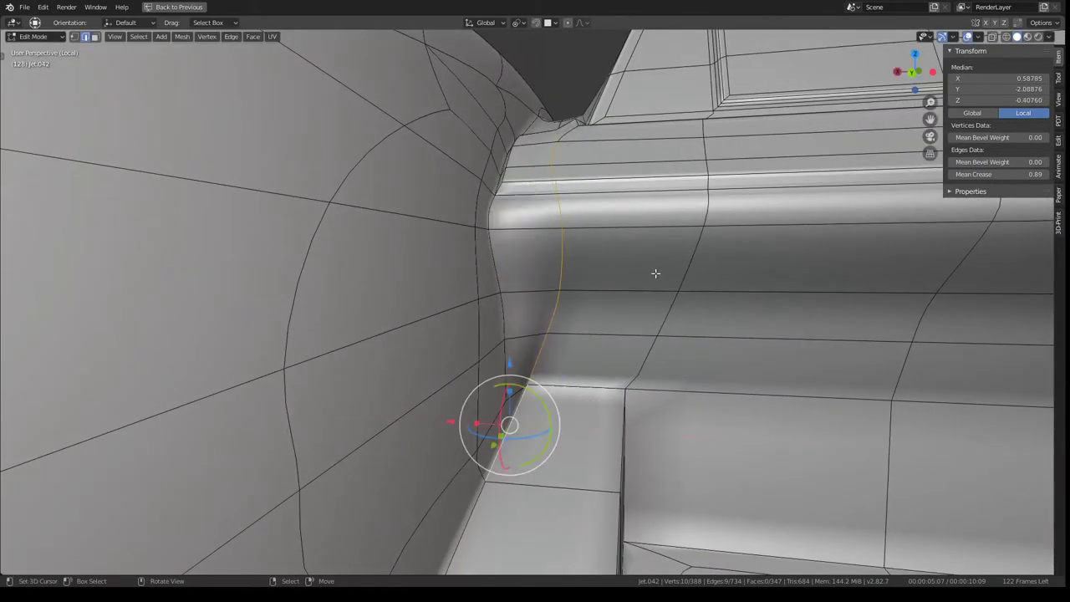
{"action": "mouse_move", "coordinate": [680, 373]}
{"action": "middle_mouse_down"}
{"action": "mouse_move", "coordinate": [581, 207]}
{"action": "mouse_move", "coordinate": [497, 408]}
{"action": "middle_mouse_up"}
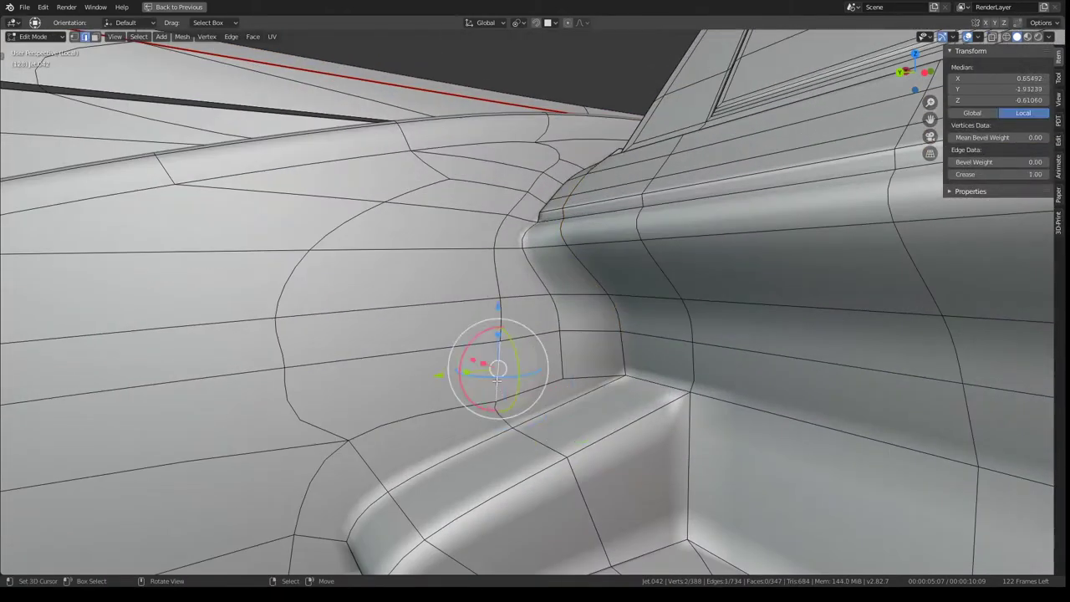
- Edge-slide the neighbouring edge loop closer to the corner
{"action": "left_click", "coordinate": [541, 170], "text": "ctrl"}
{"action": "key", "text": "g"}
{"action": "key", "text": "g"}
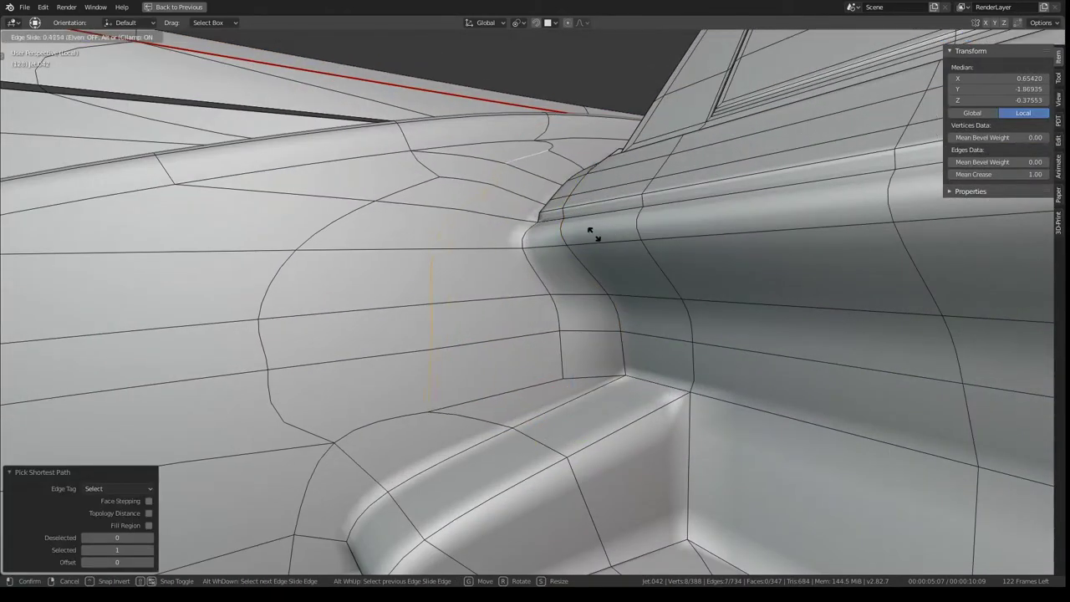
{"action": "right_click", "coordinate": [601, 238]}
{"action": "key", "text": "g"}
{"action": "key", "text": "g"}
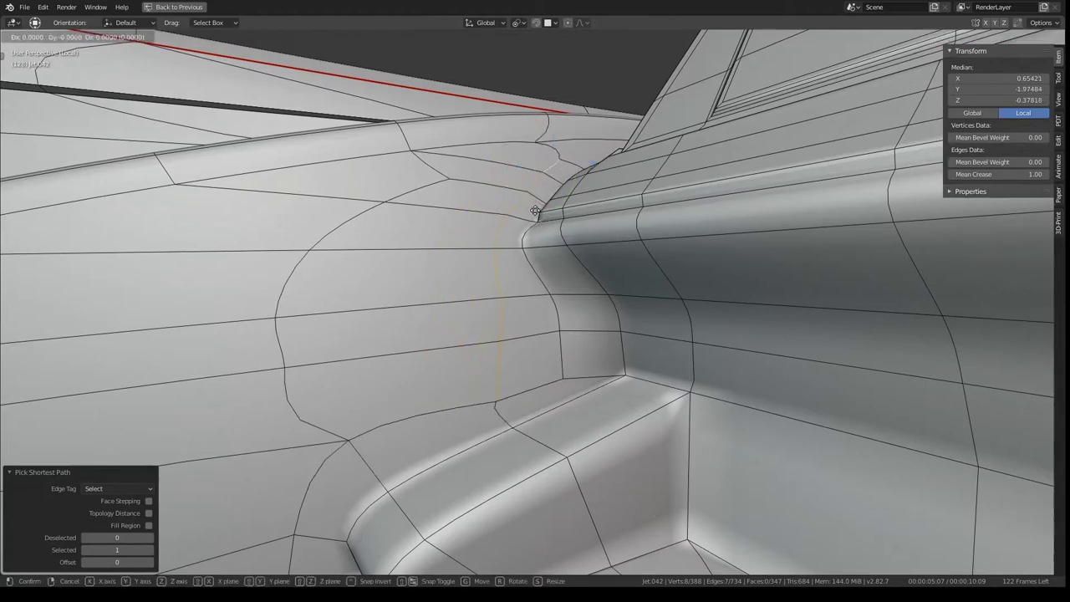
{"action": "left_click", "coordinate": [426, 167]}
{"action": "middle_click_drag", "start_coordinate": [426, 167], "coordinate": [503, 251]}
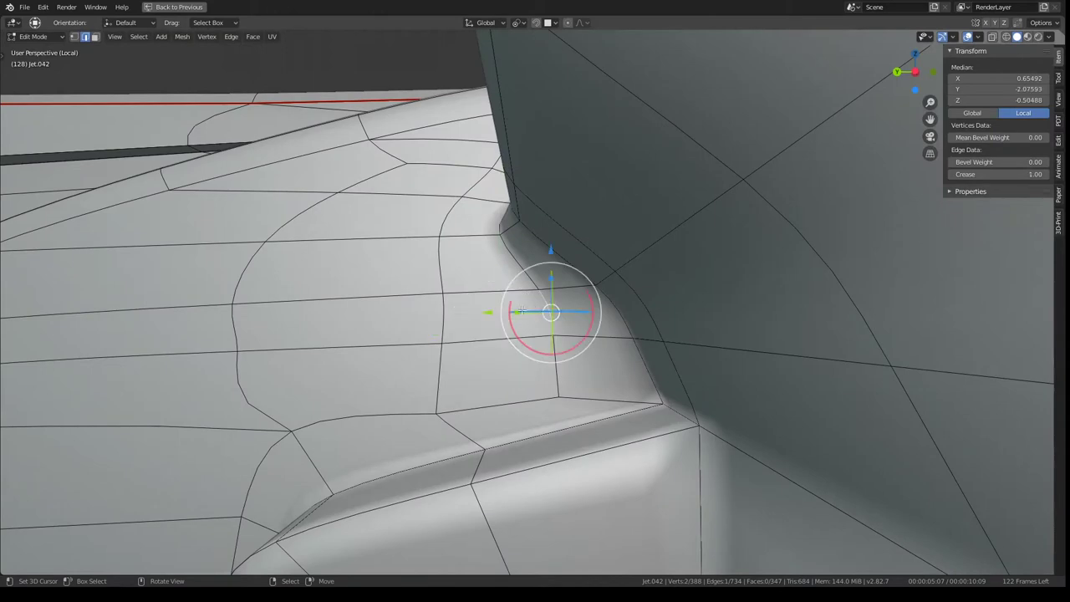
- Finish the edge slide and review the whole cockpit in Object Mode
{"action": "key", "text": "g"}
{"action": "key", "text": "g"}
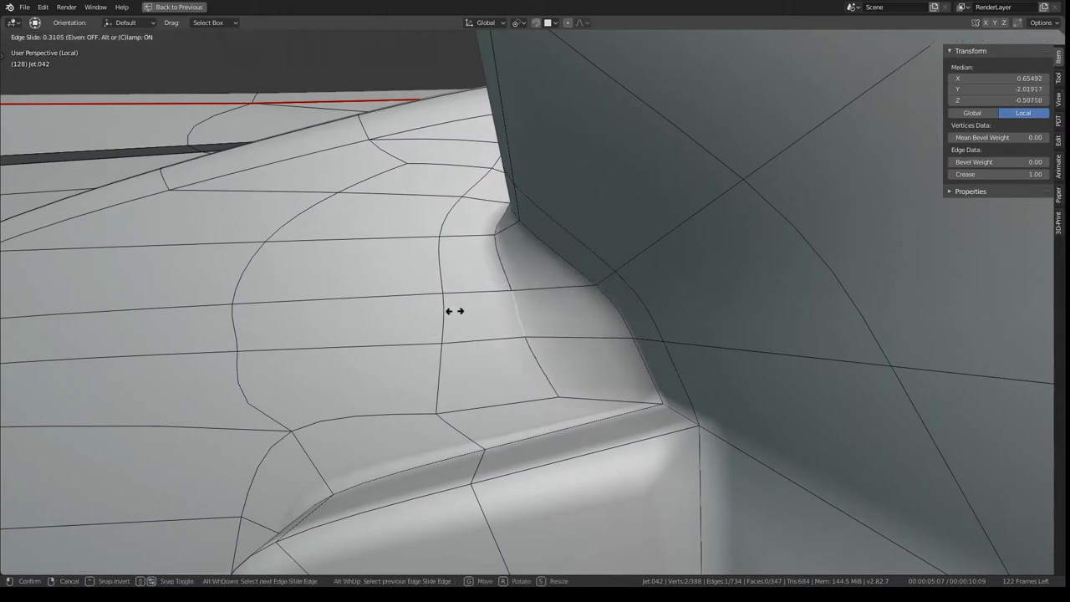
{"action": "left_click", "coordinate": [454, 311]}
{"action": "key", "text": "Tab"}
{"action": "mouse_move", "coordinate": [453, 310]}
{"action": "middle_mouse_down"}
{"action": "mouse_move", "coordinate": [471, 251]}
{"action": "mouse_move", "coordinate": [598, 283]}
{"action": "mouse_move", "coordinate": [614, 275]}
{"action": "mouse_move", "coordinate": [556, 298]}
{"action": "mouse_move", "coordinate": [569, 275]}
{"action": "mouse_move", "coordinate": [526, 339]}
{"action": "middle_mouse_up"}
{"action": "key", "text": "Tab"}
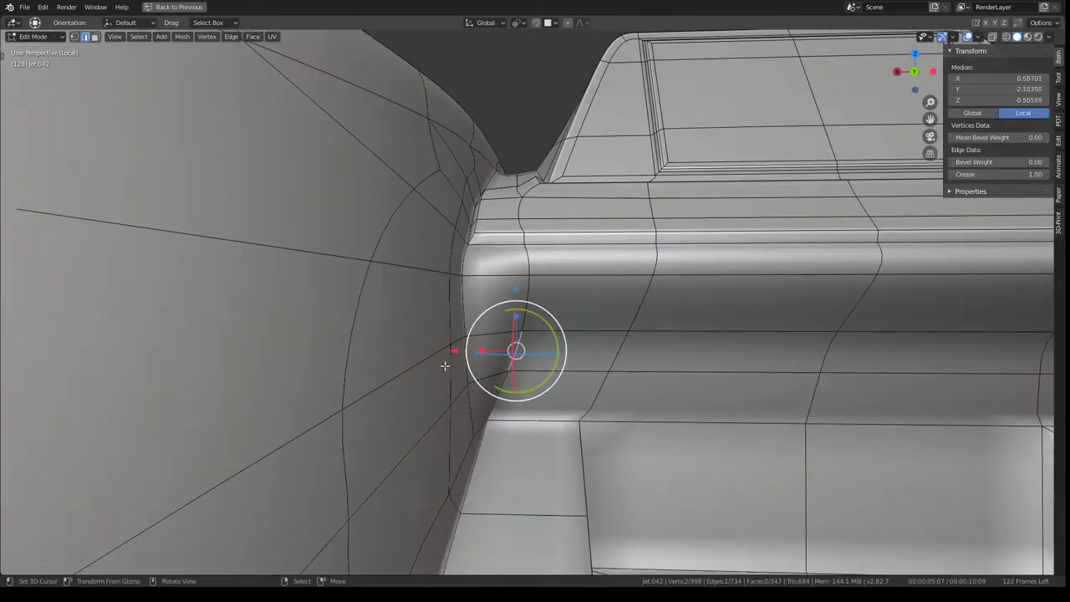
- Move the side-corner vertices along X and check the shape outside Edit Mode
{"action": "left_click_drag", "start_coordinate": [453, 351], "coordinate": [433, 345]}
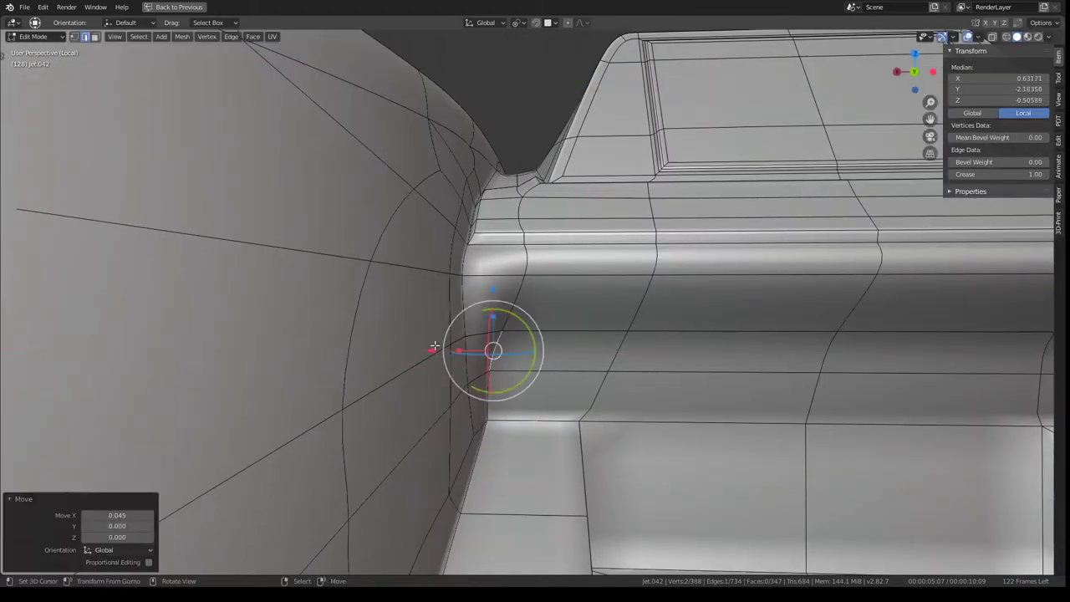
{"action": "left_click", "coordinate": [509, 298]}
{"action": "left_click_drag", "start_coordinate": [459, 299], "coordinate": [436, 300]}
{"action": "left_click", "coordinate": [480, 351]}
{"action": "left_click_drag", "start_coordinate": [480, 351], "coordinate": [420, 351]}
{"action": "left_click", "coordinate": [525, 416]}
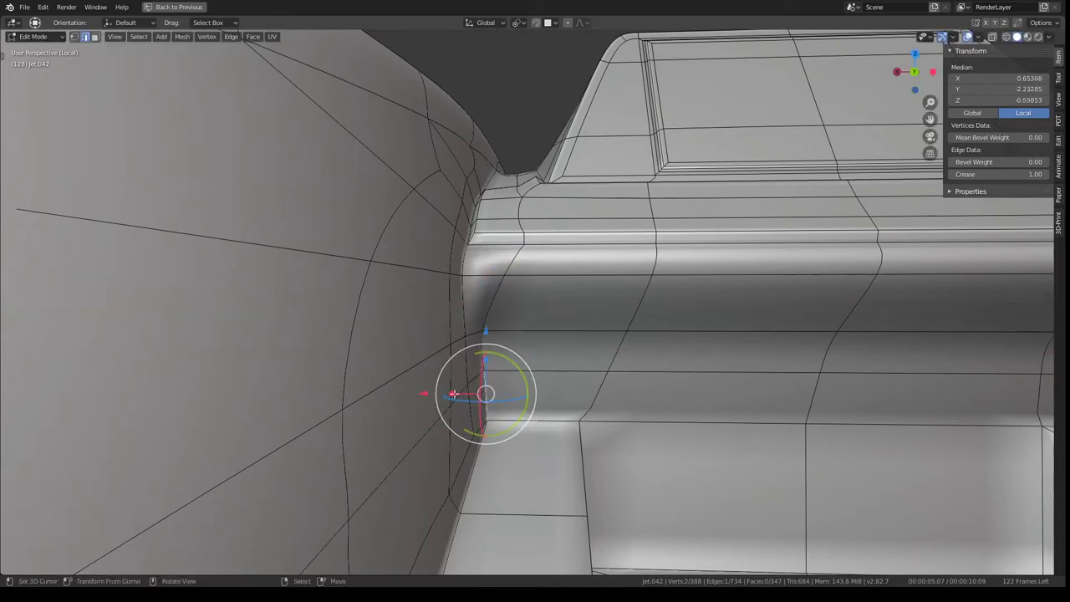
{"action": "left_click", "coordinate": [420, 393]}
{"action": "key", "text": "Tab"}
{"action": "mouse_move", "coordinate": [583, 253]}
{"action": "middle_mouse_down"}
{"action": "mouse_move", "coordinate": [480, 293]}
{"action": "mouse_move", "coordinate": [569, 251]}
{"action": "mouse_move", "coordinate": [620, 244]}
{"action": "mouse_move", "coordinate": [652, 271]}
{"action": "mouse_move", "coordinate": [609, 339]}
{"action": "middle_mouse_up"}
{"action": "scroll", "coordinate": [480, 293], "scroll_direction": "up", "scroll_amount": 5}
{"action": "key", "text": "Tab"}
- Shift the side-corner vertices along Y
{"action": "middle_click_drag", "start_coordinate": [557, 391], "coordinate": [472, 361]}
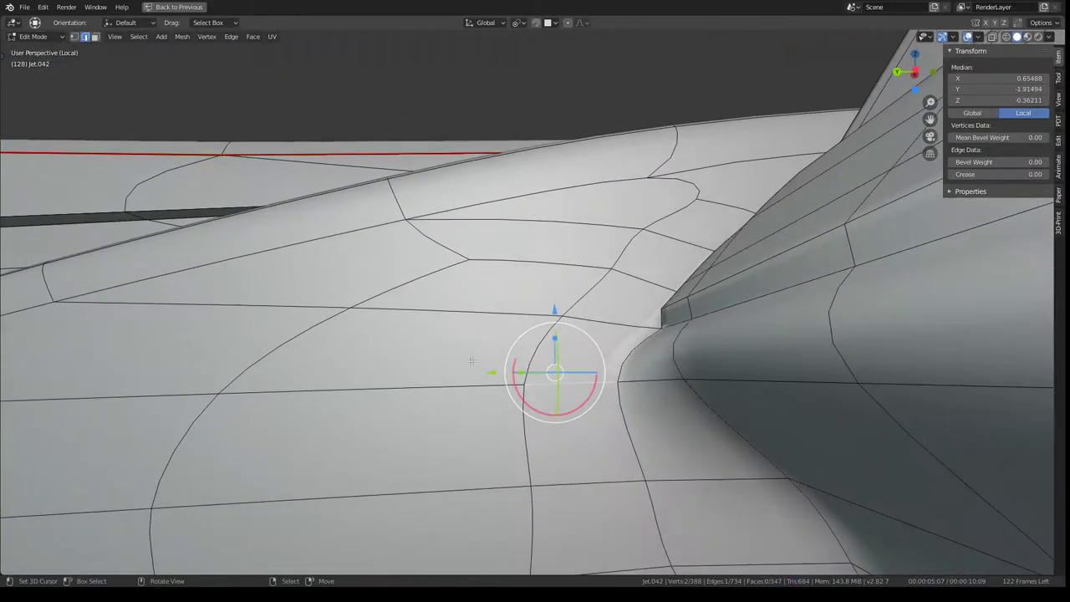
{"action": "left_click_drag", "start_coordinate": [497, 374], "coordinate": [529, 375]}
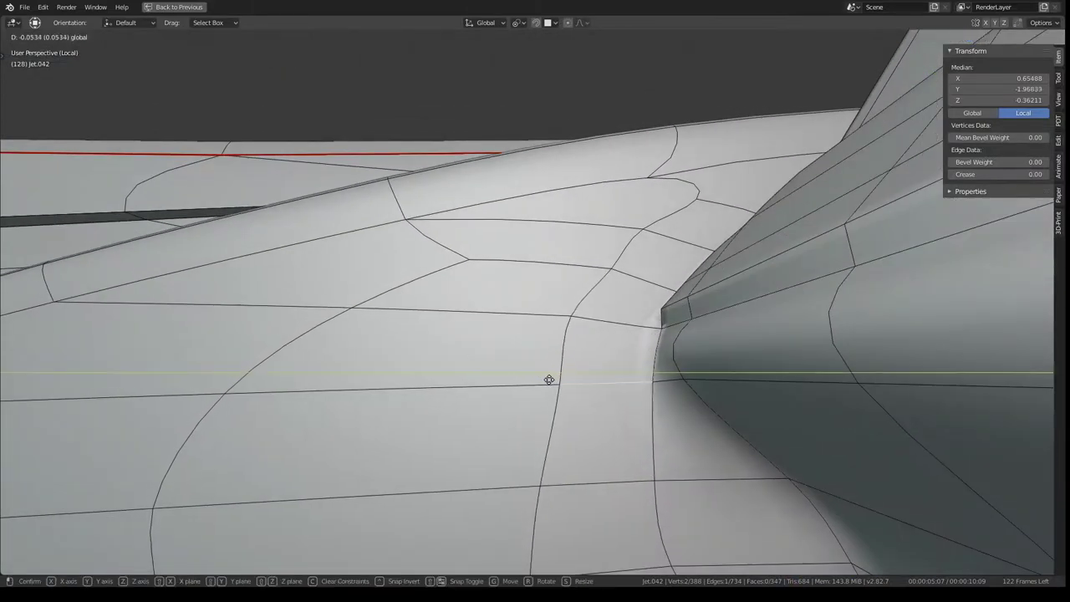
{"action": "left_click", "coordinate": [542, 381]}
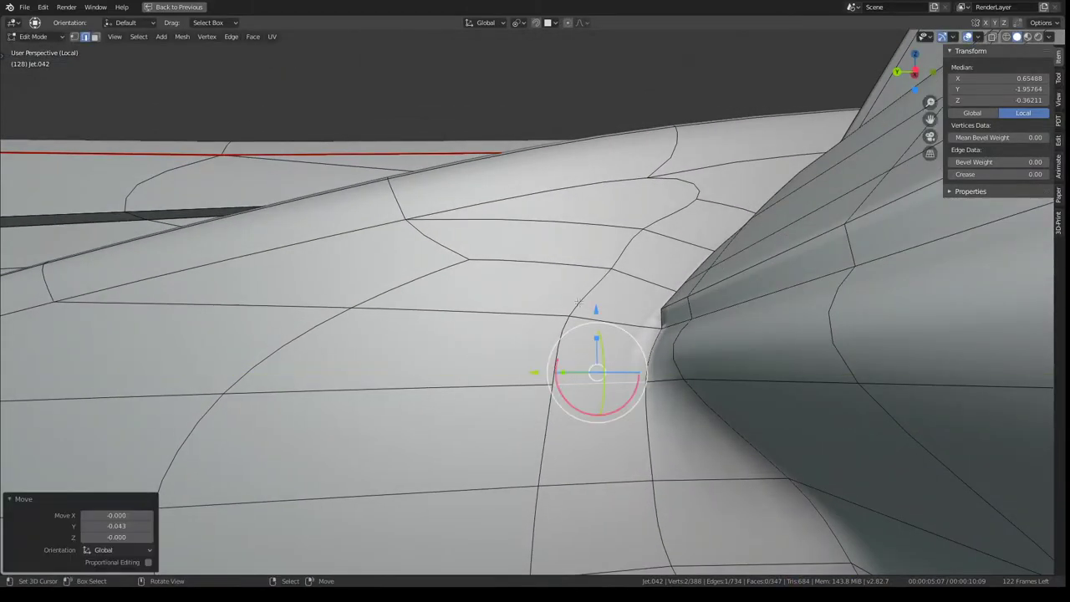
{"action": "mouse_move", "coordinate": [542, 380]}
{"action": "middle_mouse_down"}
{"action": "mouse_move", "coordinate": [637, 206]}
{"action": "mouse_move", "coordinate": [616, 493]}
{"action": "middle_mouse_up"}
{"action": "key", "text": "ctrl+z"}
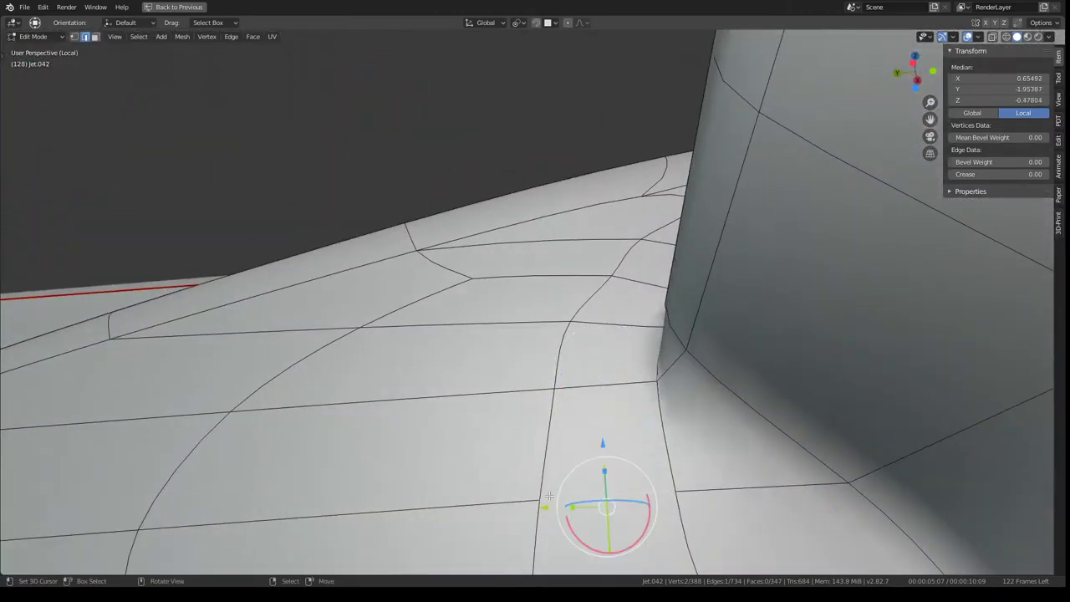
{"action": "left_click_drag", "start_coordinate": [550, 497], "coordinate": [590, 504]}
{"action": "middle_click_drag", "start_coordinate": [589, 504], "coordinate": [458, 320]}
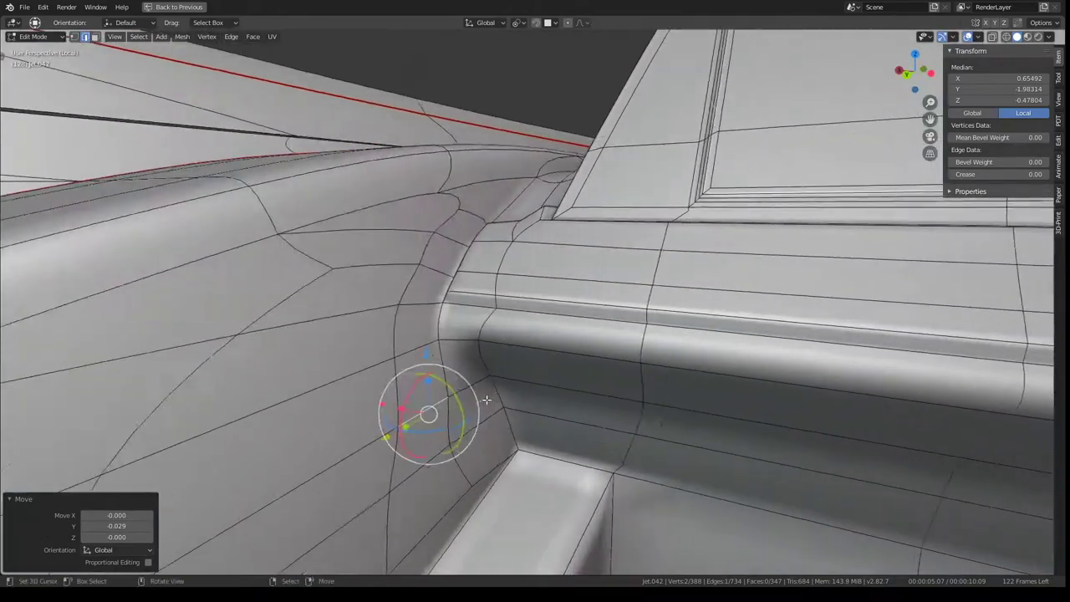
- Flatten the top rim edge path along X and move it 0.034 along X
{"action": "left_click", "coordinate": [458, 320]}
{"action": "left_click", "coordinate": [452, 192], "text": "ctrl"}
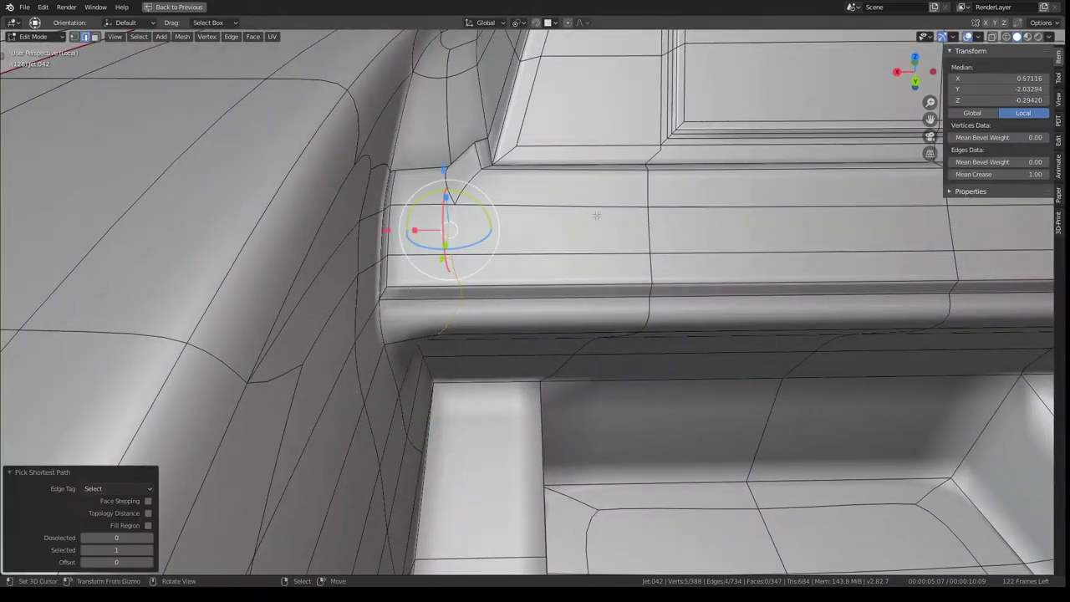
{"action": "key", "text": "s"}
{"action": "key", "text": "x"}
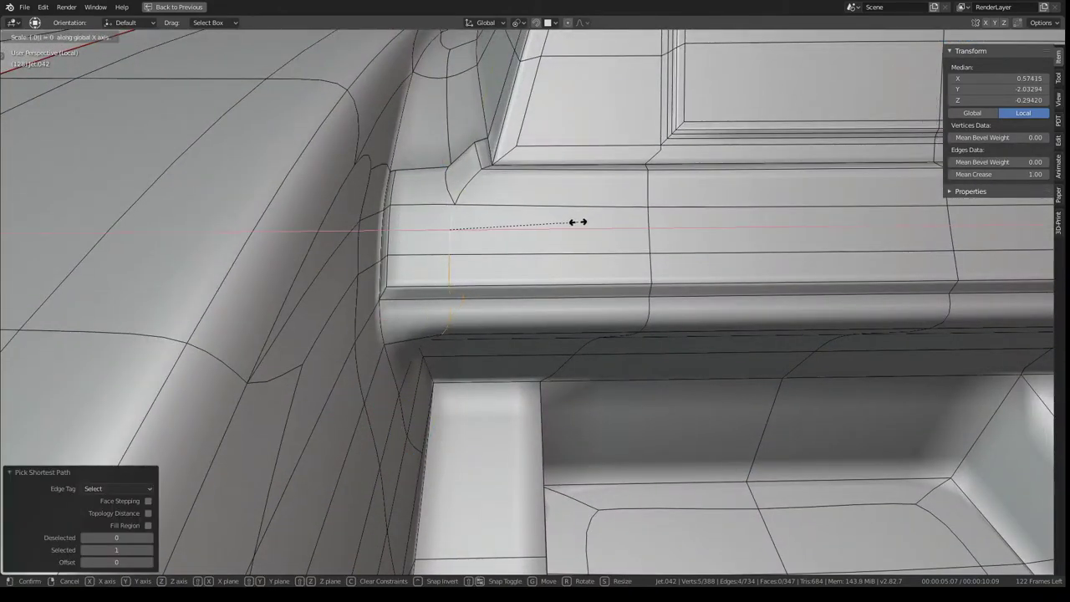
{"action": "key", "text": "Return"}
{"action": "middle_click_drag", "start_coordinate": [577, 221], "coordinate": [543, 256]}
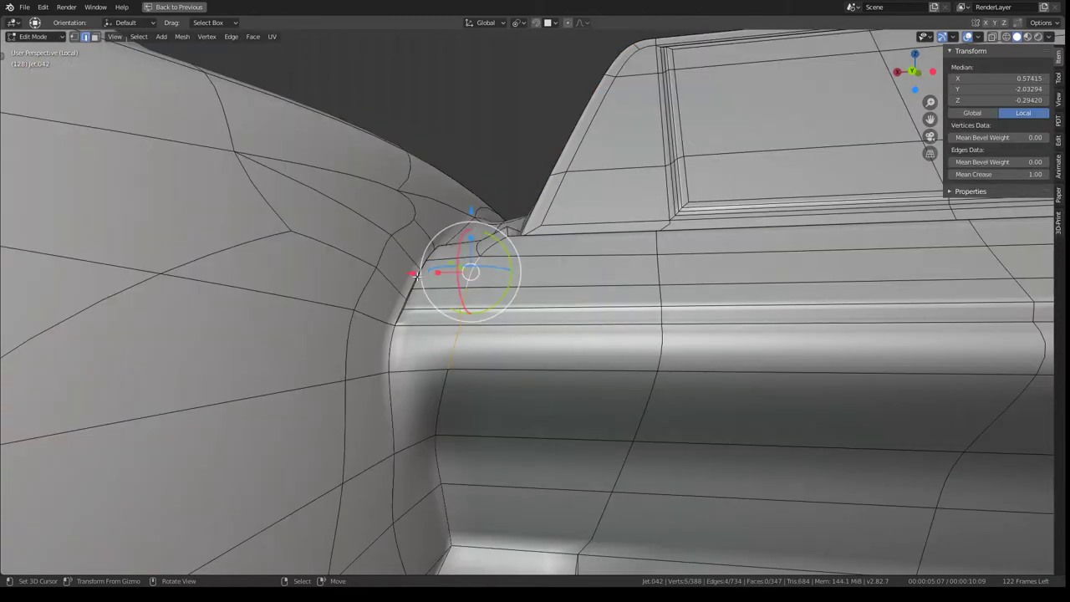
{"action": "left_click_drag", "start_coordinate": [414, 274], "coordinate": [403, 276]}
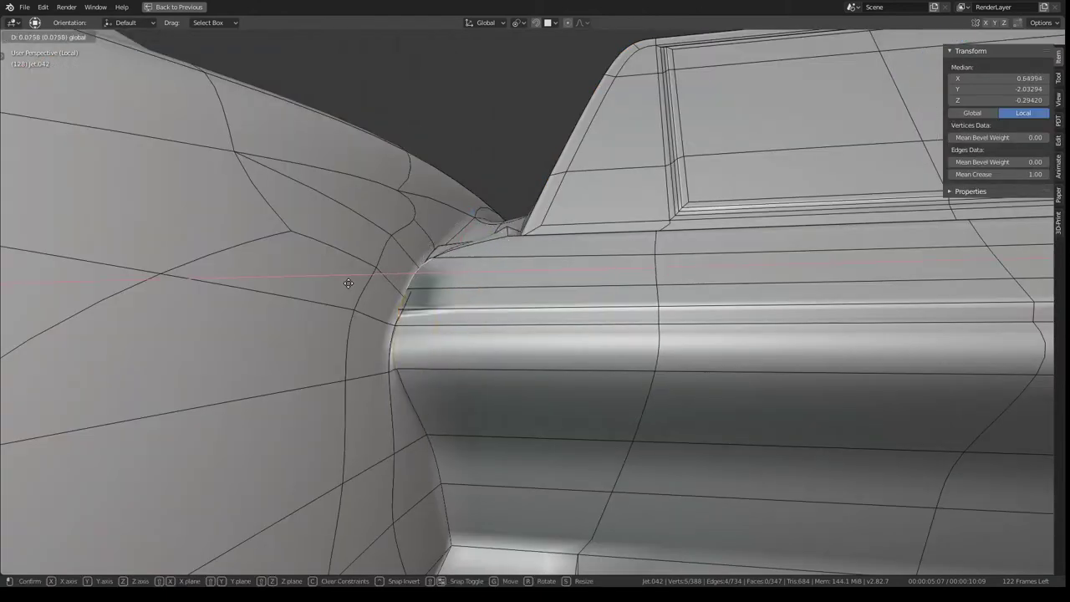
{"action": "left_click_drag", "start_coordinate": [380, 285], "coordinate": [381, 285]}
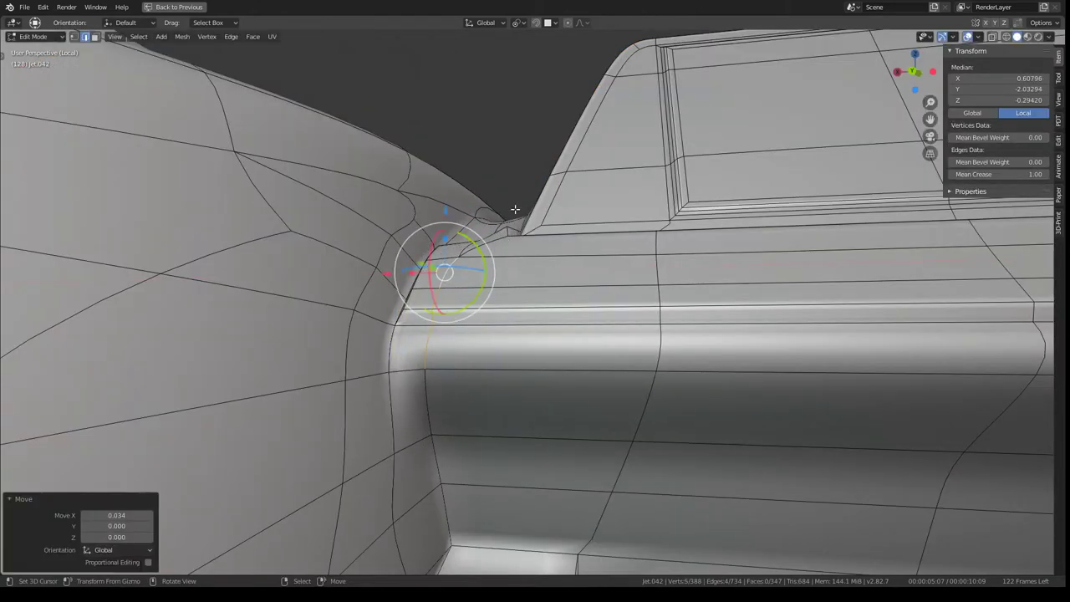
{"action": "mouse_move", "coordinate": [384, 284]}
{"action": "middle_mouse_down"}
{"action": "mouse_move", "coordinate": [472, 429]}
{"action": "mouse_move", "coordinate": [495, 300]}
{"action": "middle_mouse_up"}
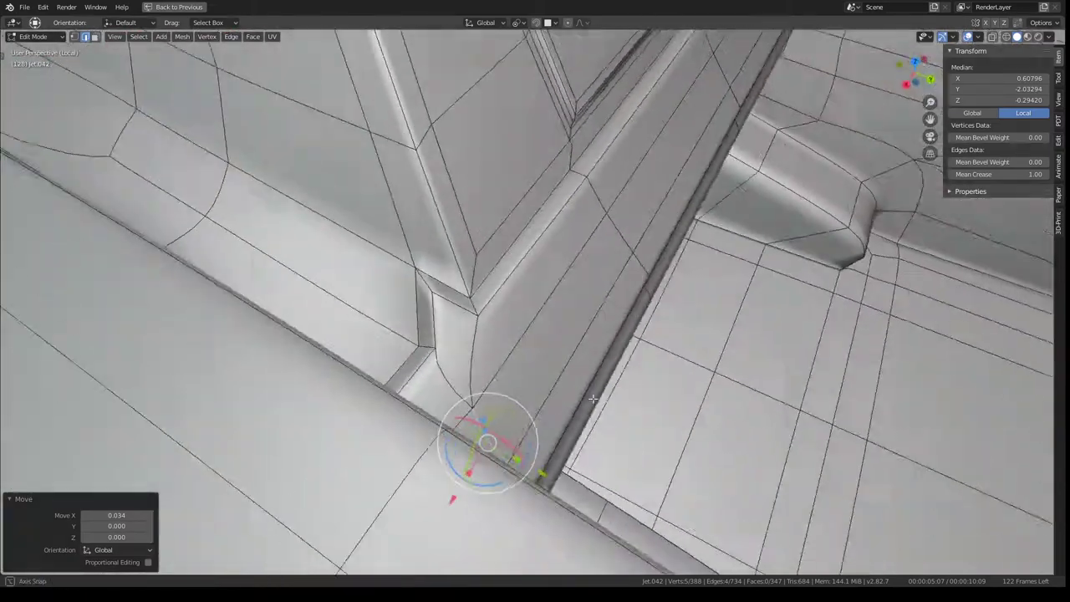
- Edge-slide the top edge loop by 0.3947 and review the shape before editing again
{"action": "key", "text": "g"}
{"action": "key", "text": "g"}
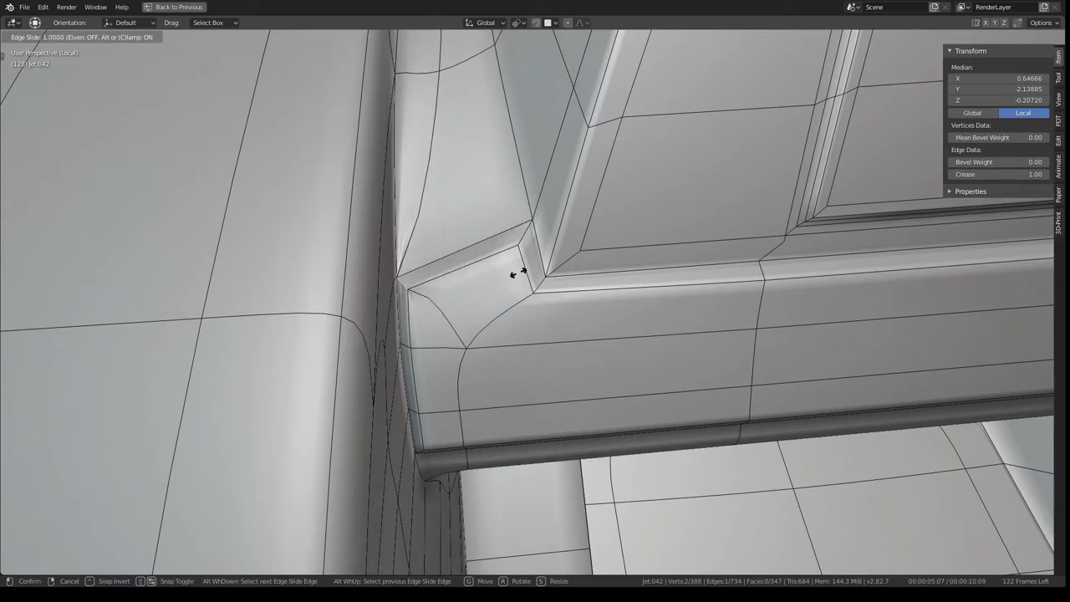
{"action": "right_click", "coordinate": [548, 269]}
{"action": "key", "text": "g"}
{"action": "key", "text": "g"}
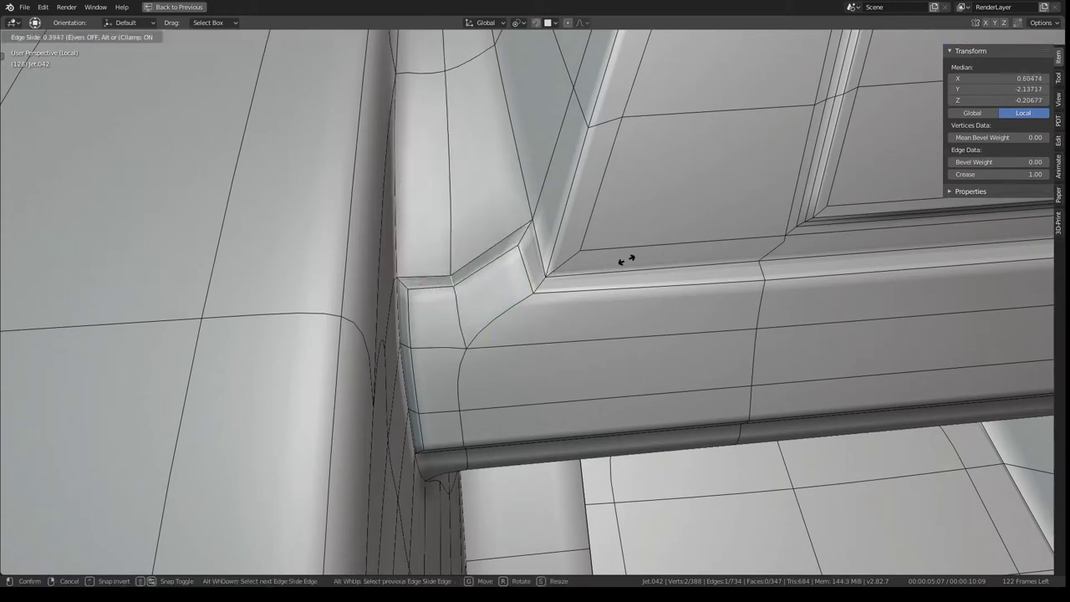
{"action": "left_click", "coordinate": [623, 262]}
{"action": "mouse_move", "coordinate": [623, 261]}
{"action": "middle_mouse_down"}
{"action": "mouse_move", "coordinate": [636, 277]}
{"action": "mouse_move", "coordinate": [618, 239]}
{"action": "mouse_move", "coordinate": [575, 346]}
{"action": "mouse_move", "coordinate": [680, 353]}
{"action": "mouse_move", "coordinate": [596, 276]}
{"action": "middle_mouse_up"}
{"action": "key", "text": "Tab"}
{"action": "mouse_move", "coordinate": [522, 231]}
{"action": "middle_mouse_down"}
{"action": "mouse_move", "coordinate": [565, 249]}
{"action": "mouse_move", "coordinate": [535, 359]}
{"action": "mouse_move", "coordinate": [527, 318]}
{"action": "mouse_move", "coordinate": [535, 358]}
{"action": "mouse_move", "coordinate": [507, 334]}
{"action": "mouse_move", "coordinate": [521, 276]}
{"action": "middle_mouse_up"}
{"action": "key", "text": "Tab"}
{"action": "scroll", "coordinate": [528, 324], "scroll_direction": "up", "scroll_amount": 2}
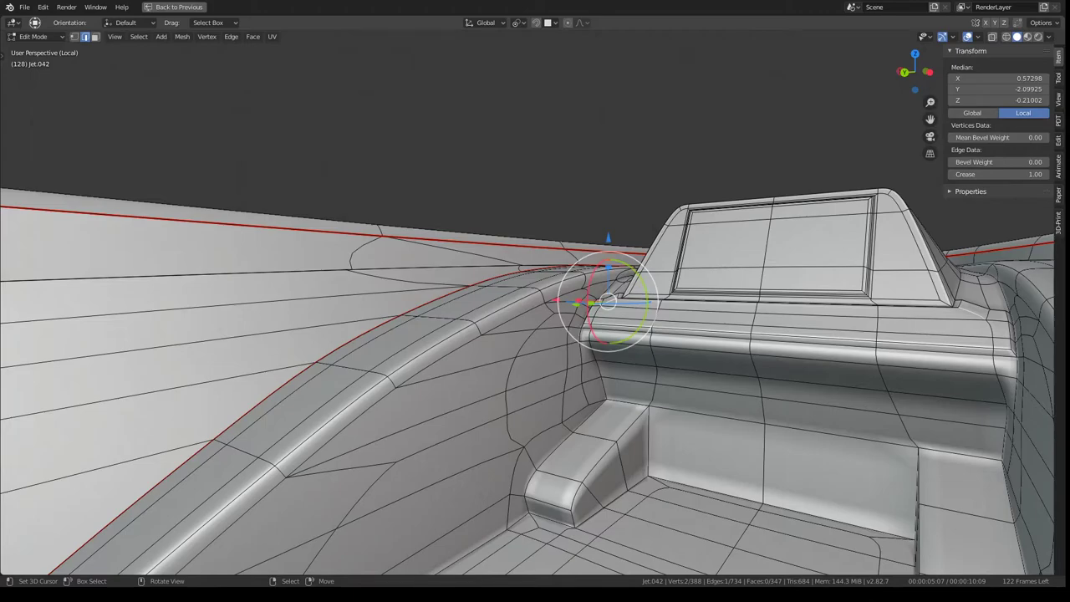
- Select the edges along the canopy and set their Mean Crease to 1.00
{"action": "mouse_move", "coordinate": [521, 276]}
{"action": "middle_mouse_down"}
{"action": "mouse_move", "coordinate": [512, 260]}
{"action": "mouse_move", "coordinate": [502, 300]}
{"action": "mouse_move", "coordinate": [468, 250]}
{"action": "middle_mouse_up"}
{"action": "left_click", "coordinate": [422, 167], "text": "ctrl"}
{"action": "key", "text": "g"}
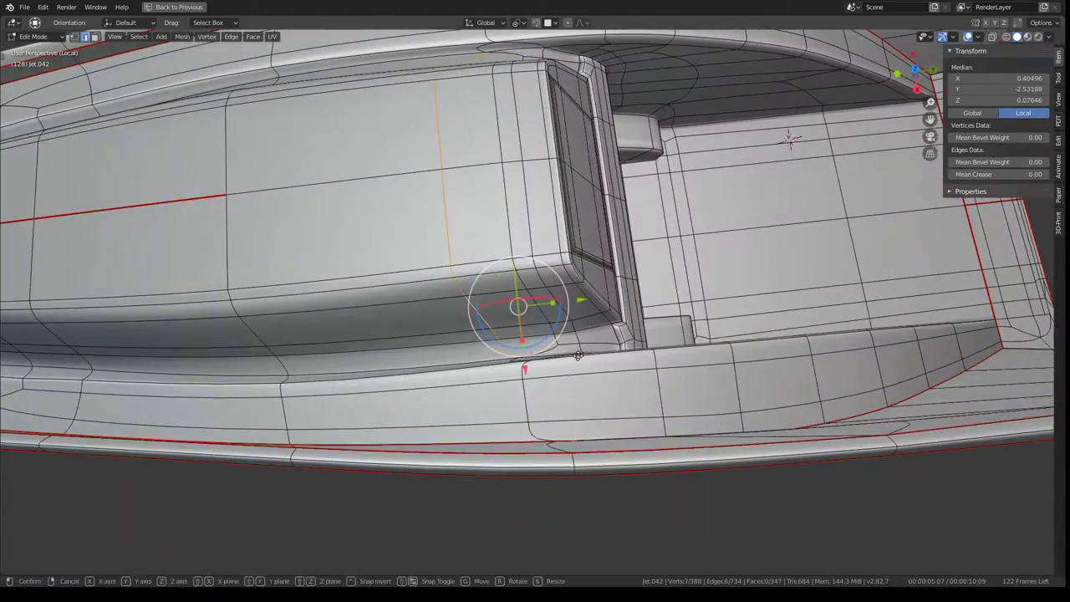
{"action": "right_click", "coordinate": [577, 355]}
{"action": "middle_click_drag", "start_coordinate": [577, 355], "coordinate": [441, 315]}
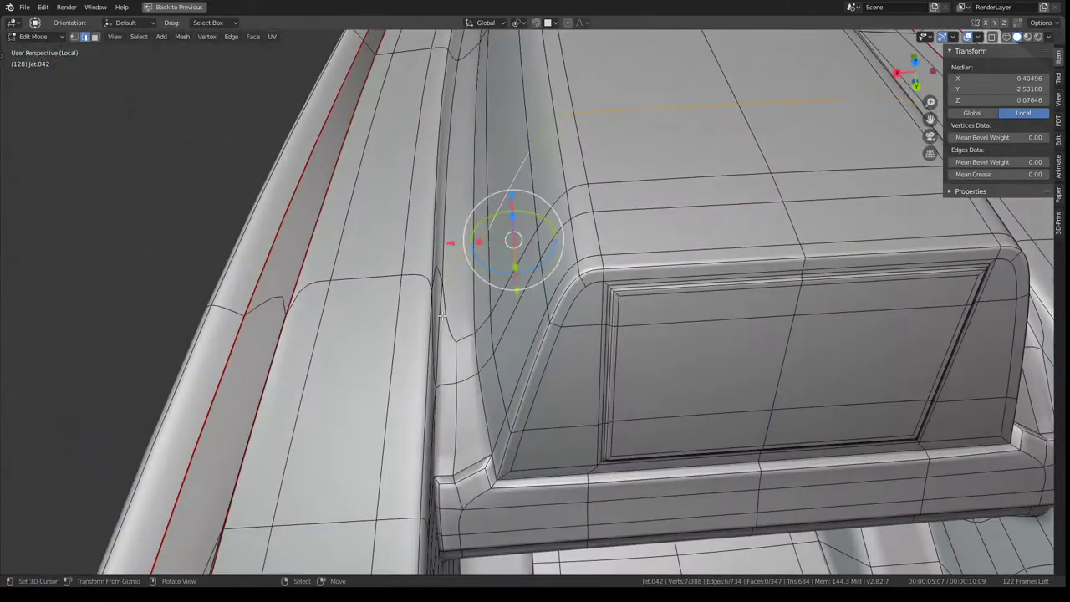
{"action": "left_click", "coordinate": [436, 272], "text": "ctrl"}
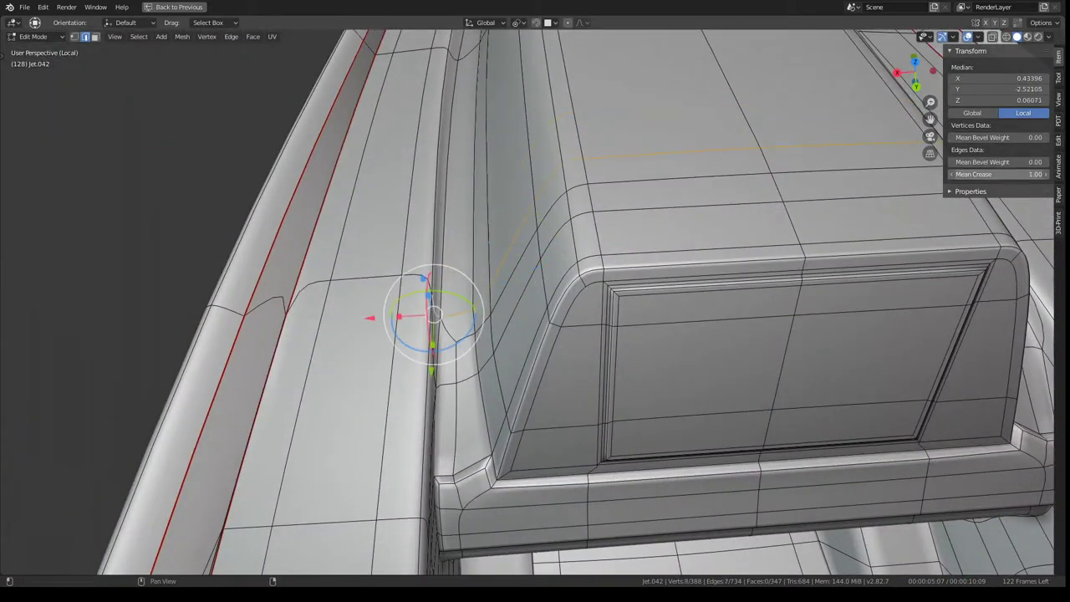
{"action": "middle_click_drag", "start_coordinate": [518, 251], "coordinate": [468, 194]}
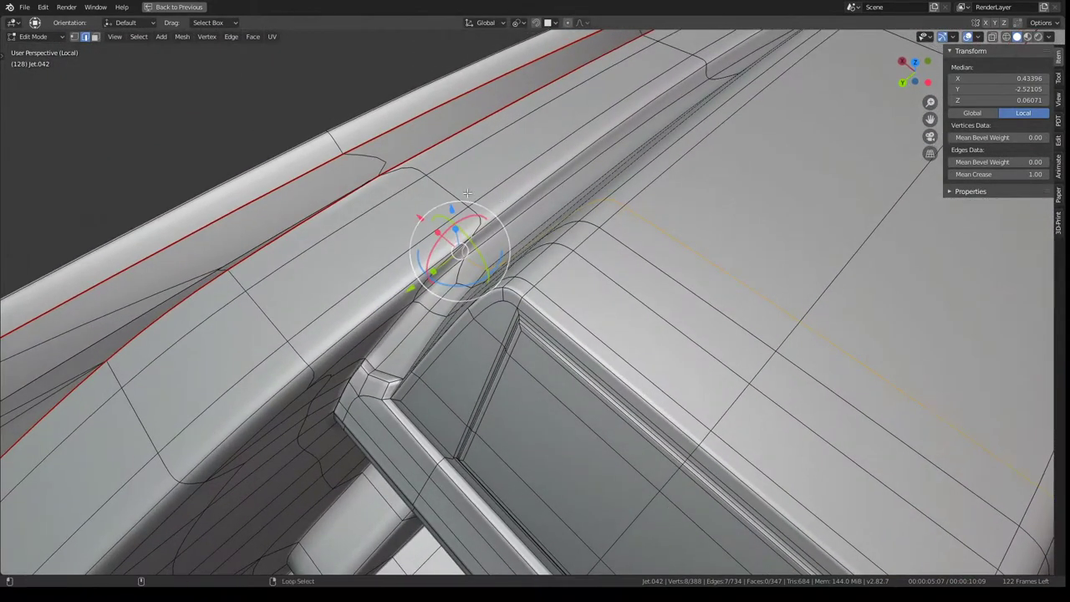
{"action": "left_click", "coordinate": [473, 189], "text": "alt+shift"}
{"action": "left_click_drag", "start_coordinate": [983, 176], "coordinate": [1028, 176]}
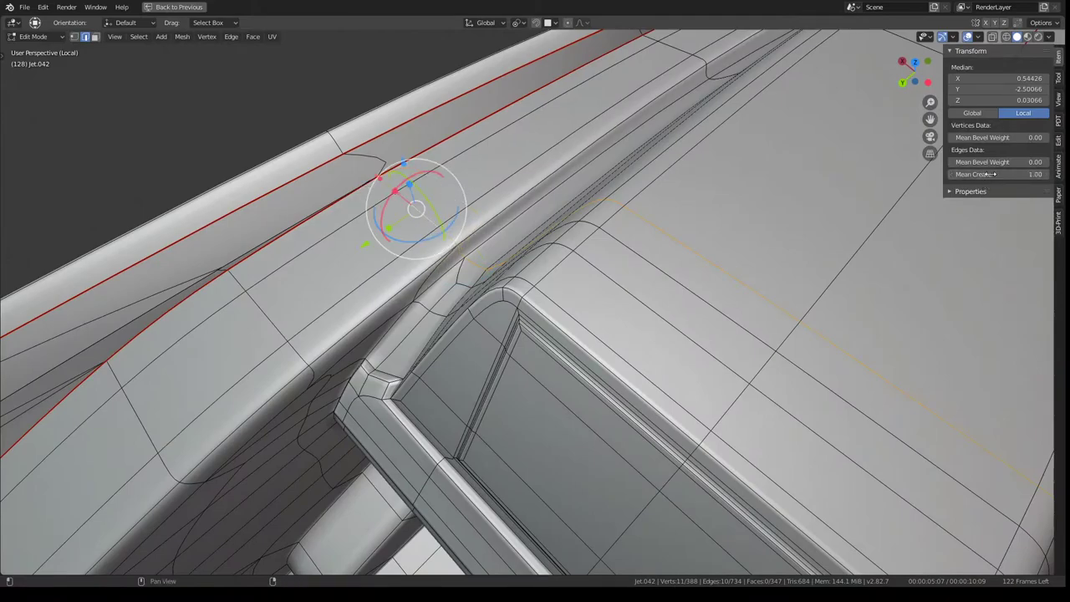
{"action": "mouse_move", "coordinate": [373, 160]}
{"action": "middle_mouse_down"}
{"action": "mouse_move", "coordinate": [456, 186]}
{"action": "mouse_move", "coordinate": [536, 161]}
{"action": "mouse_move", "coordinate": [503, 167]}
{"action": "mouse_move", "coordinate": [469, 322]}
{"action": "middle_mouse_up"}
- Check the shape briefly in Object Mode, then return to Edit Mode
{"action": "key", "text": "Tab"}
{"action": "scroll", "coordinate": [519, 226], "scroll_direction": "up", "scroll_amount": 5}
{"action": "scroll", "coordinate": [518, 226], "scroll_direction": "down", "scroll_amount": 4}
{"action": "key", "text": "Tab"}
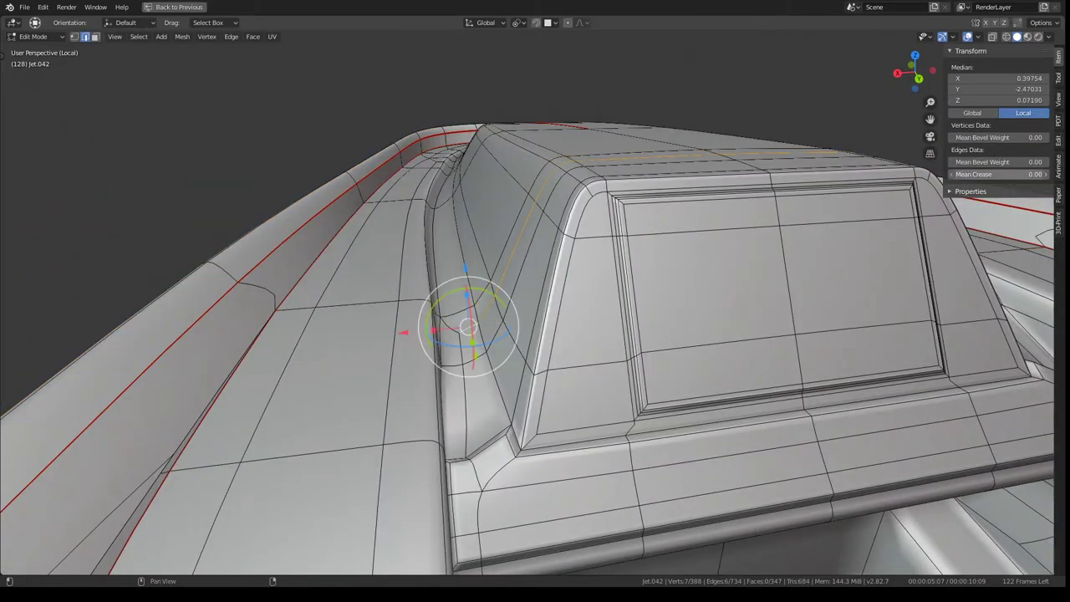
- Edge-slide the screen housing's side loop three times to its final position
{"action": "middle_click_drag", "start_coordinate": [615, 240], "coordinate": [668, 289]}
{"action": "key", "text": "g"}
{"action": "key", "text": "g"}
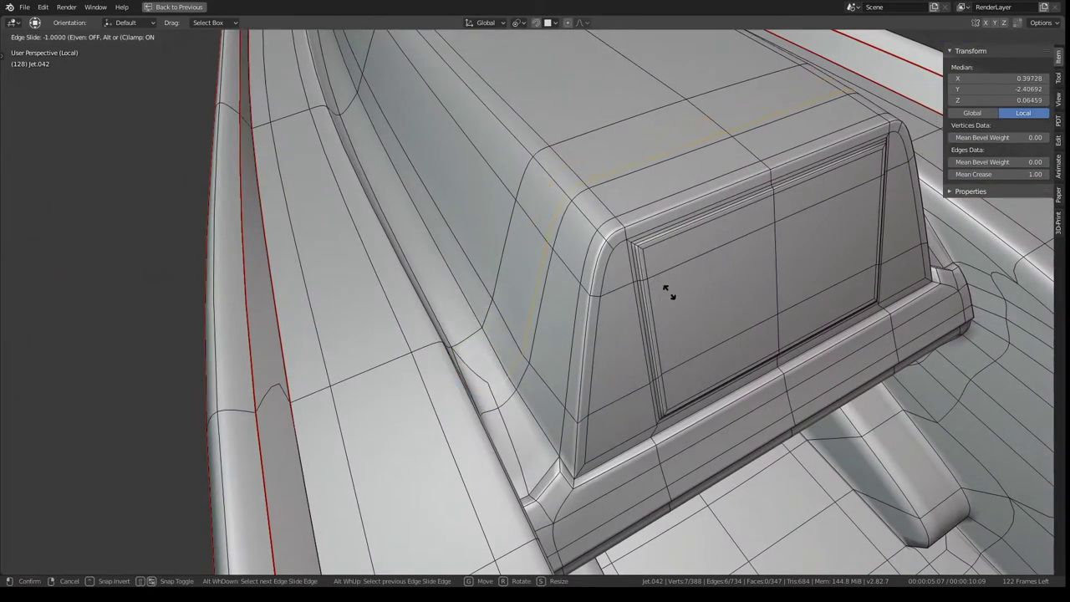
{"action": "left_click", "coordinate": [732, 340]}
{"action": "key", "text": "g"}
{"action": "key", "text": "g"}
{"action": "left_click", "coordinate": [713, 312]}
{"action": "key", "text": "g"}
{"action": "key", "text": "g"}
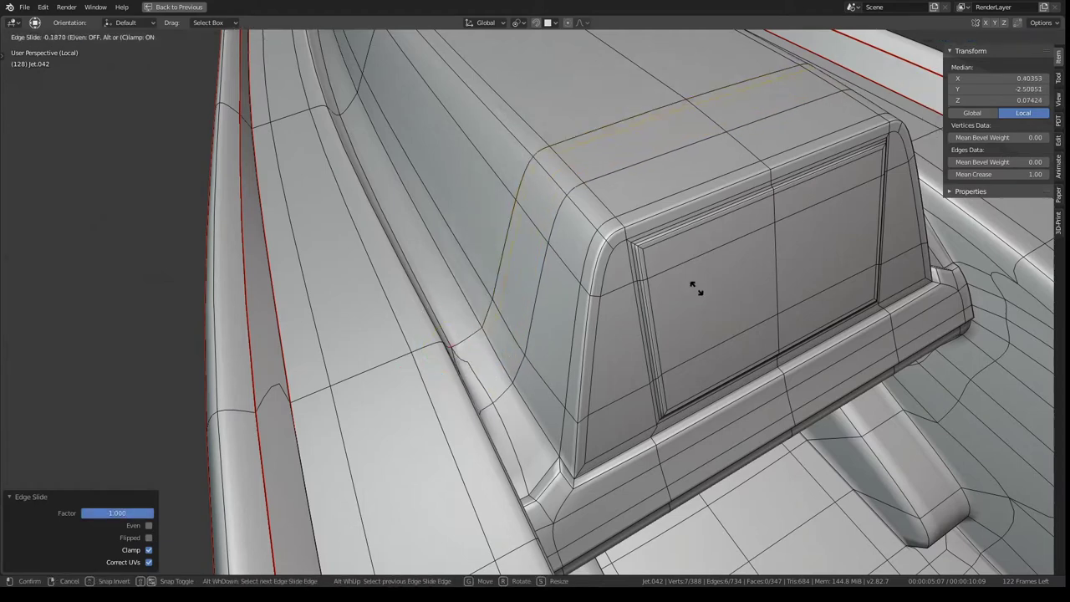
{"action": "left_click", "coordinate": [704, 298]}
- Give the side edge beside the housing a full 1.00 crease and return to Object Mode
{"action": "key", "text": "Tab"}
{"action": "mouse_move", "coordinate": [704, 298]}
{"action": "middle_mouse_down"}
{"action": "mouse_move", "coordinate": [660, 278]}
{"action": "mouse_move", "coordinate": [626, 232]}
{"action": "mouse_move", "coordinate": [643, 270]}
{"action": "middle_mouse_up"}
{"action": "key", "text": "Tab"}
{"action": "left_click", "coordinate": [518, 257], "text": "alt"}
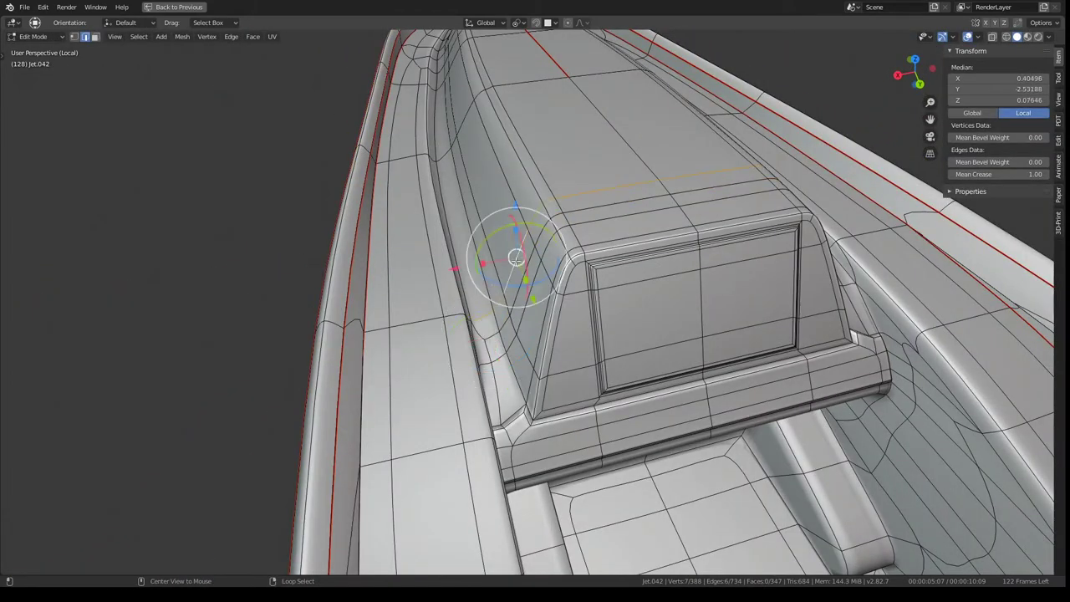
{"action": "left_click", "coordinate": [469, 316], "text": "alt"}
{"action": "left_click", "coordinate": [466, 324], "text": "alt"}
{"action": "left_click", "coordinate": [488, 311], "text": "alt"}
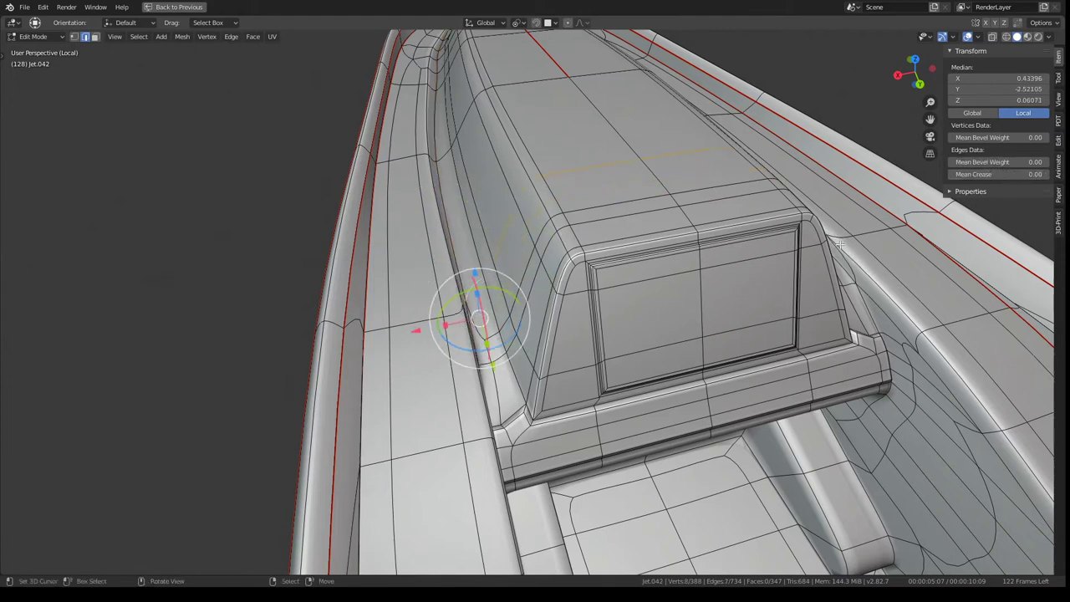
{"action": "left_click", "coordinate": [462, 313], "text": "alt"}
{"action": "left_click_drag", "start_coordinate": [998, 173], "coordinate": [1050, 178]}
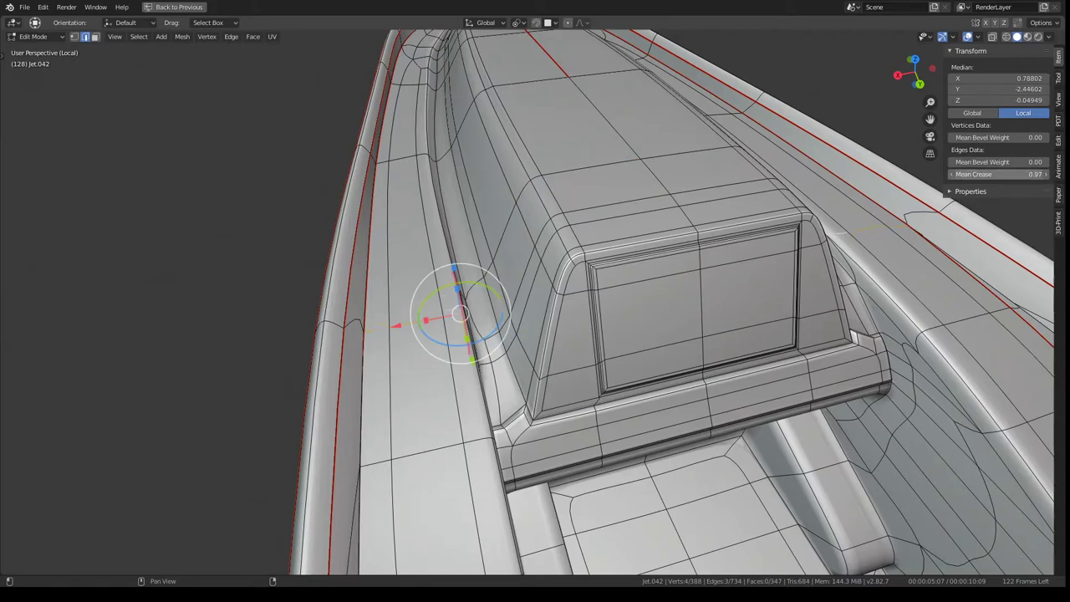
{"action": "mouse_move", "coordinate": [501, 318]}
{"action": "middle_mouse_down"}
{"action": "mouse_move", "coordinate": [469, 212]}
{"action": "mouse_move", "coordinate": [518, 184]}
{"action": "mouse_move", "coordinate": [531, 250]}
{"action": "mouse_move", "coordinate": [535, 220]}
{"action": "mouse_move", "coordinate": [479, 226]}
{"action": "middle_mouse_up"}
{"action": "key", "text": "Tab"}
{"action": "key", "text": "Tab"}
{"action": "key", "text": "Tab"}
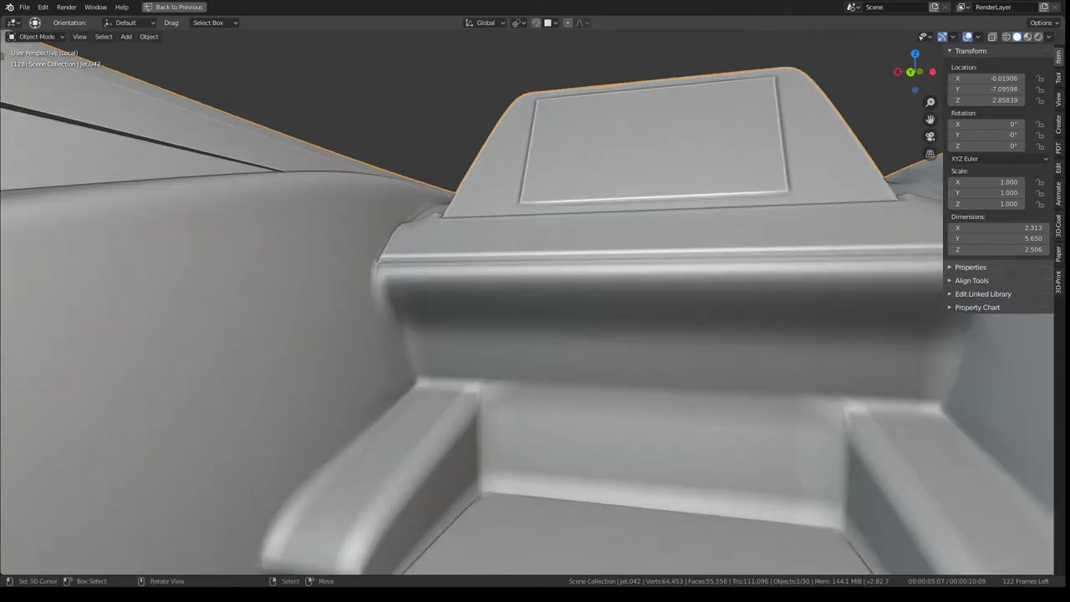
- In Edit Mode, select horizontal edge loops across the console front and seat floor
{"action": "scroll", "coordinate": [578, 209], "scroll_direction": "down", "scroll_amount": 3}
{"action": "middle_click_drag", "start_coordinate": [578, 209], "coordinate": [608, 235]}
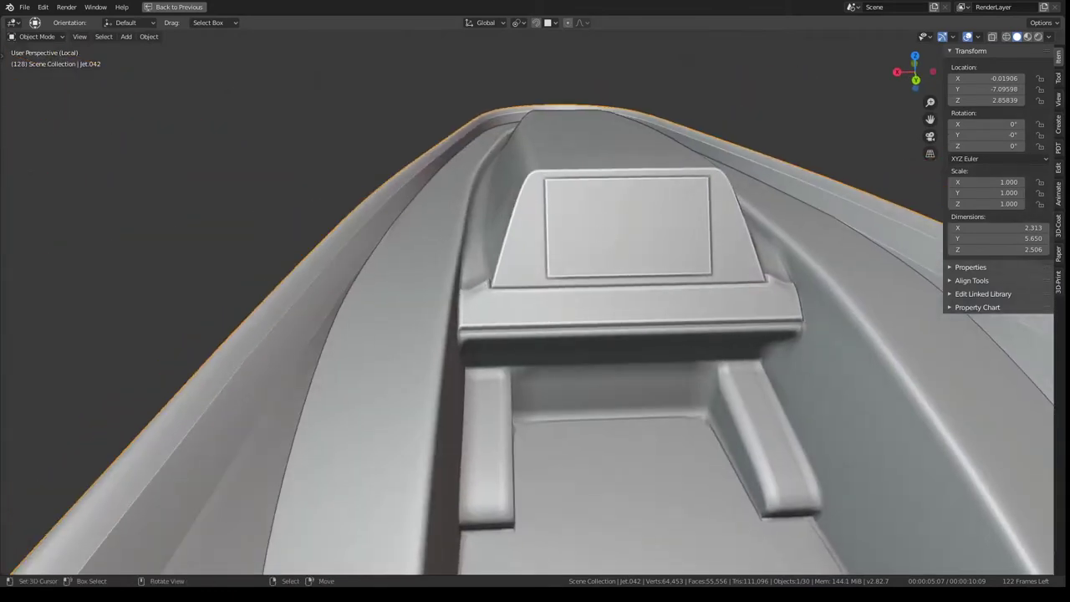
{"action": "mouse_move", "coordinate": [607, 299]}
{"action": "middle_mouse_down"}
{"action": "mouse_move", "coordinate": [554, 320]}
{"action": "mouse_move", "coordinate": [539, 276]}
{"action": "middle_mouse_up"}
{"action": "key", "text": "Tab"}
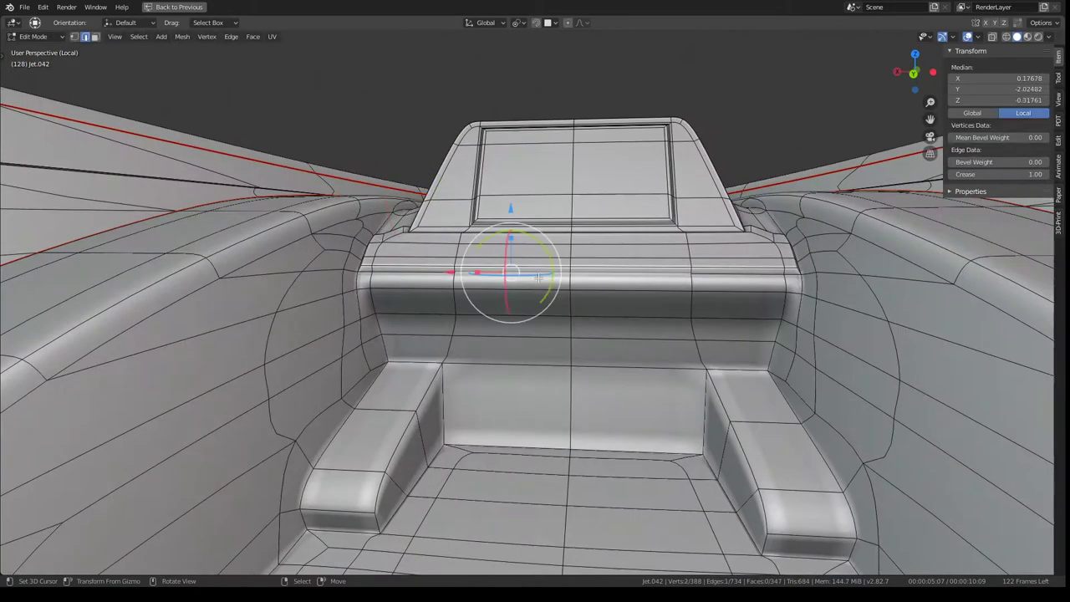
{"action": "left_click", "coordinate": [502, 449], "text": "alt"}
{"action": "left_click", "coordinate": [502, 476]}
{"action": "left_click", "coordinate": [560, 493]}
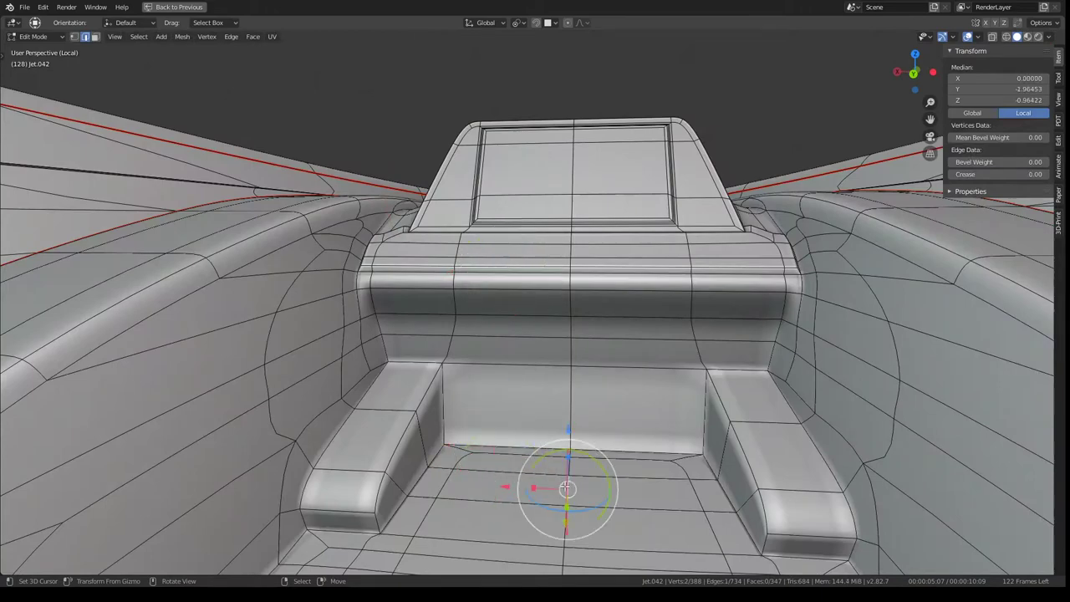
{"action": "mouse_move", "coordinate": [560, 494]}
{"action": "middle_mouse_down"}
{"action": "mouse_move", "coordinate": [541, 502]}
{"action": "mouse_move", "coordinate": [518, 468]}
{"action": "mouse_move", "coordinate": [531, 334]}
{"action": "middle_mouse_up"}
- Add the horizontal loops across the seat back, console base and seat recess
{"action": "left_click", "coordinate": [618, 458], "text": "alt"}
{"action": "left_click", "coordinate": [531, 308], "text": "alt+shift"}
{"action": "left_click", "coordinate": [532, 285], "text": "alt+shift"}
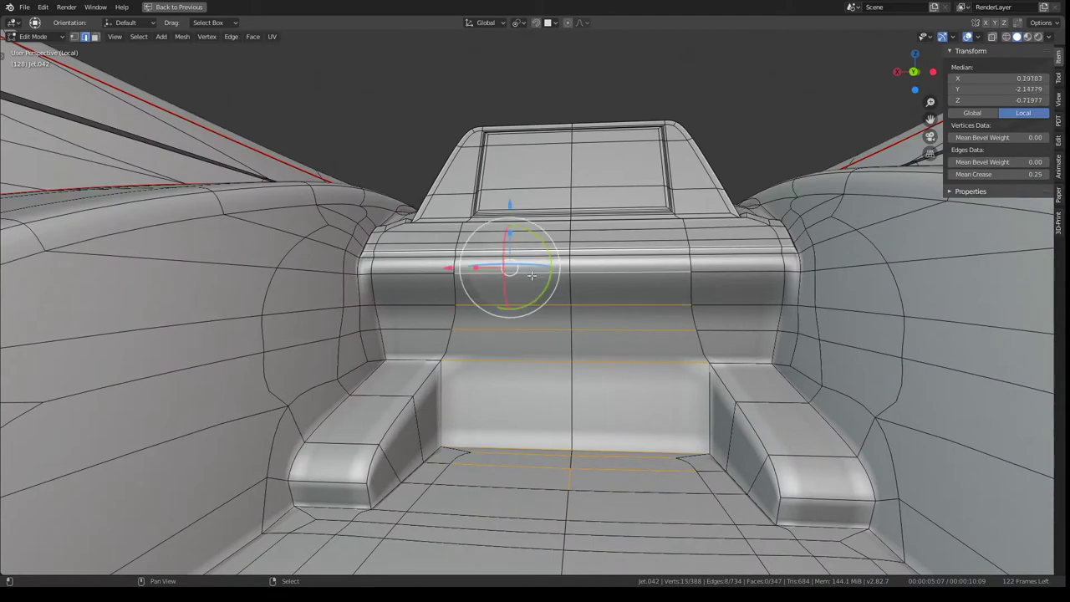
{"action": "middle_click_drag", "start_coordinate": [532, 284], "coordinate": [555, 325]}
{"action": "left_click", "coordinate": [558, 326], "text": "alt+shift"}
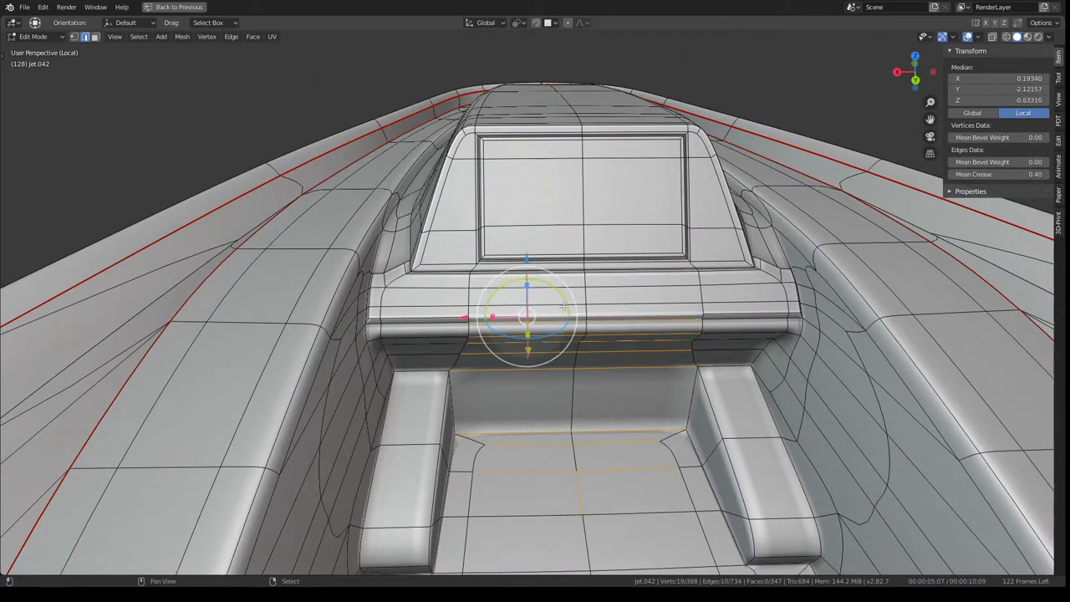
{"action": "left_click", "coordinate": [566, 304], "text": "alt+shift"}
{"action": "scroll", "coordinate": [566, 307], "scroll_direction": "up", "scroll_amount": 2}
{"action": "left_click", "coordinate": [602, 293], "text": "alt+shift"}
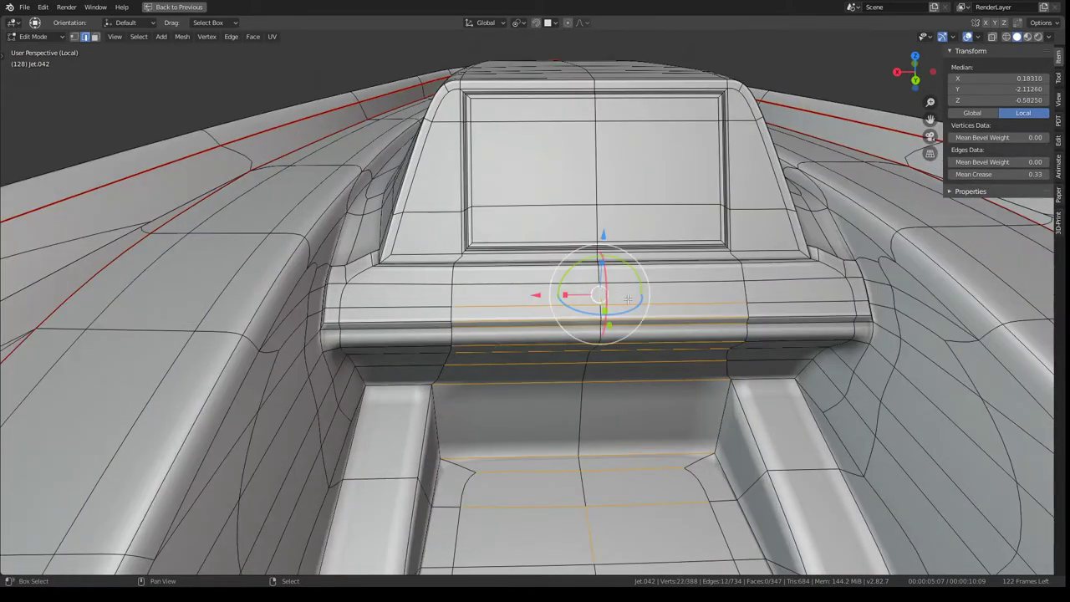
{"action": "mouse_move", "coordinate": [602, 290]}
{"action": "middle_mouse_down"}
{"action": "mouse_move", "coordinate": [707, 235]}
{"action": "mouse_move", "coordinate": [569, 341]}
{"action": "mouse_move", "coordinate": [528, 403]}
{"action": "middle_mouse_up"}
- Subdivide between the selected loops, then select vertical loops from seat back into console
{"action": "right_click", "coordinate": [706, 234]}
{"action": "left_click", "coordinate": [707, 234]}
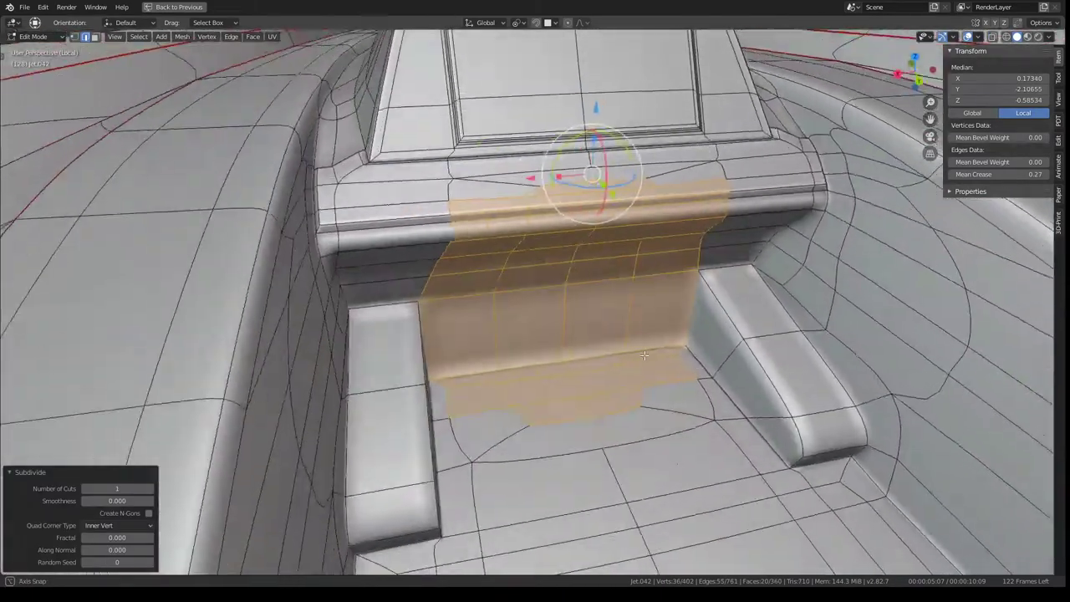
{"action": "left_click", "coordinate": [528, 403], "text": "alt"}
{"action": "left_click", "coordinate": [511, 390], "text": "alt"}
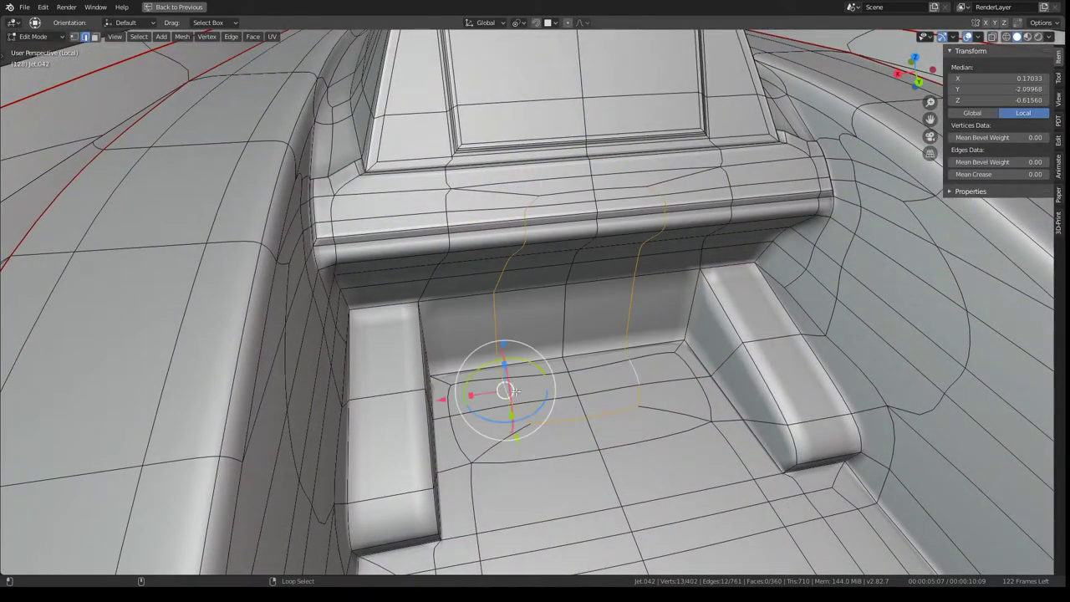
{"action": "left_click", "coordinate": [547, 197], "text": "shift"}
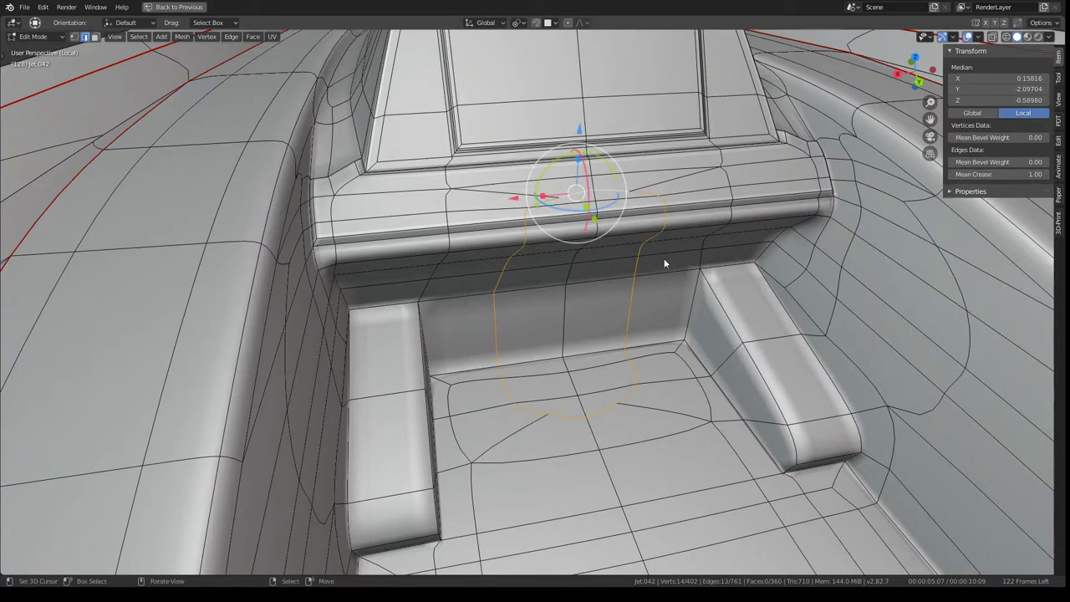
- Straighten the edge path from the seat floor up to the console with S X 0
{"action": "mouse_move", "coordinate": [663, 263]}
{"action": "middle_mouse_down"}
{"action": "mouse_move", "coordinate": [632, 232]}
{"action": "mouse_move", "coordinate": [535, 389]}
{"action": "middle_mouse_up"}
{"action": "left_click", "coordinate": [510, 406]}
{"action": "left_click", "coordinate": [498, 448], "text": "ctrl"}
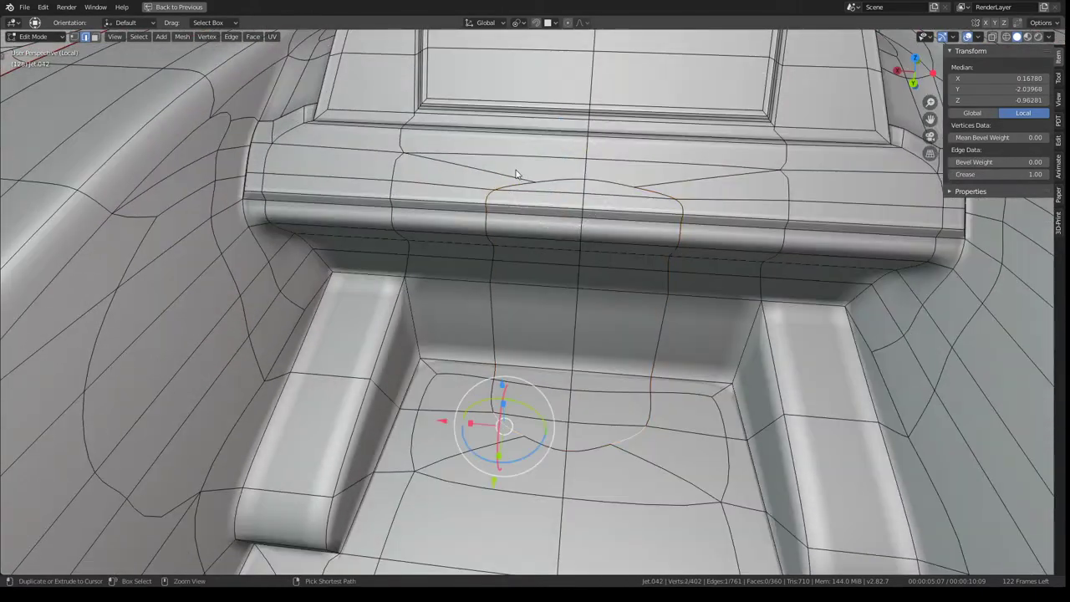
{"action": "left_click", "coordinate": [510, 185], "text": "ctrl"}
{"action": "key", "text": "s"}
{"action": "key", "text": "Escape"}
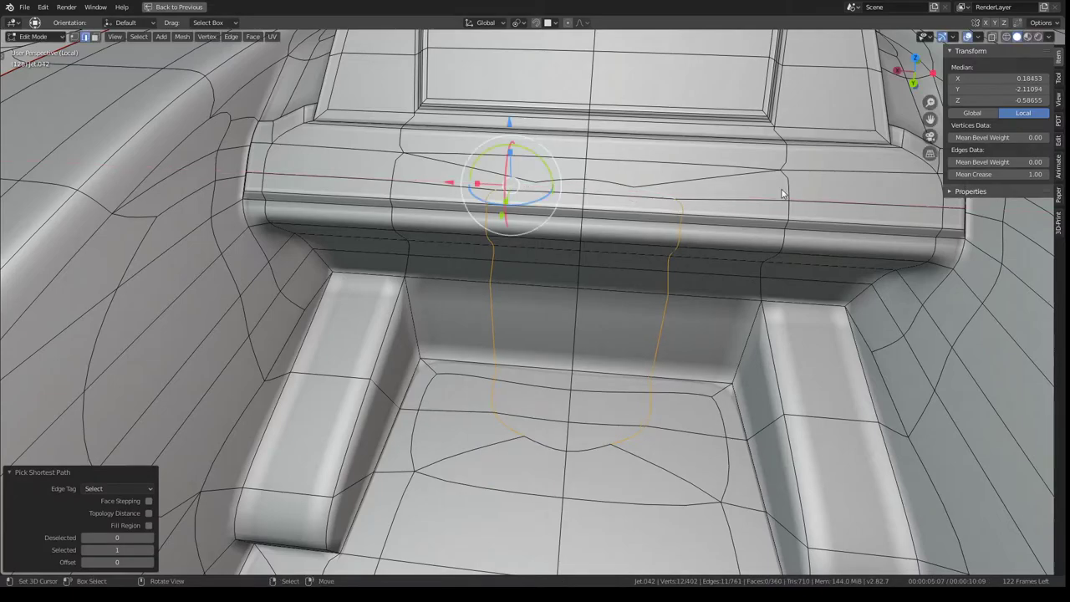
{"action": "type", "text": "sx0"}
{"action": "key", "text": "Return"}
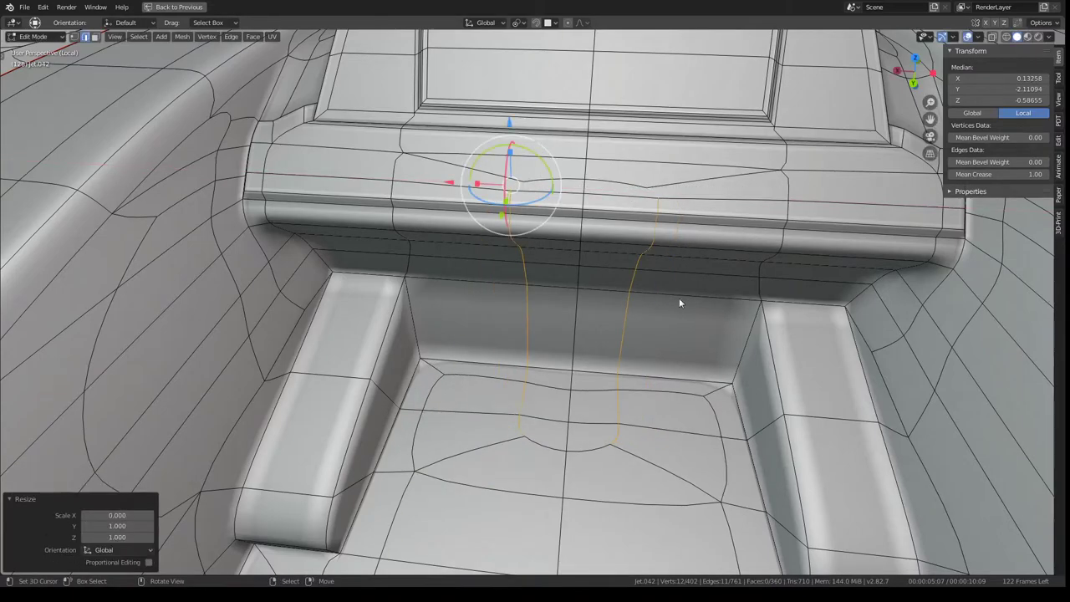
- Select the creased edge on the console base and inspect the seat back up close
{"action": "mouse_move", "coordinate": [617, 287]}
{"action": "middle_mouse_down"}
{"action": "mouse_move", "coordinate": [624, 220]}
{"action": "mouse_move", "coordinate": [627, 272]}
{"action": "middle_mouse_up"}
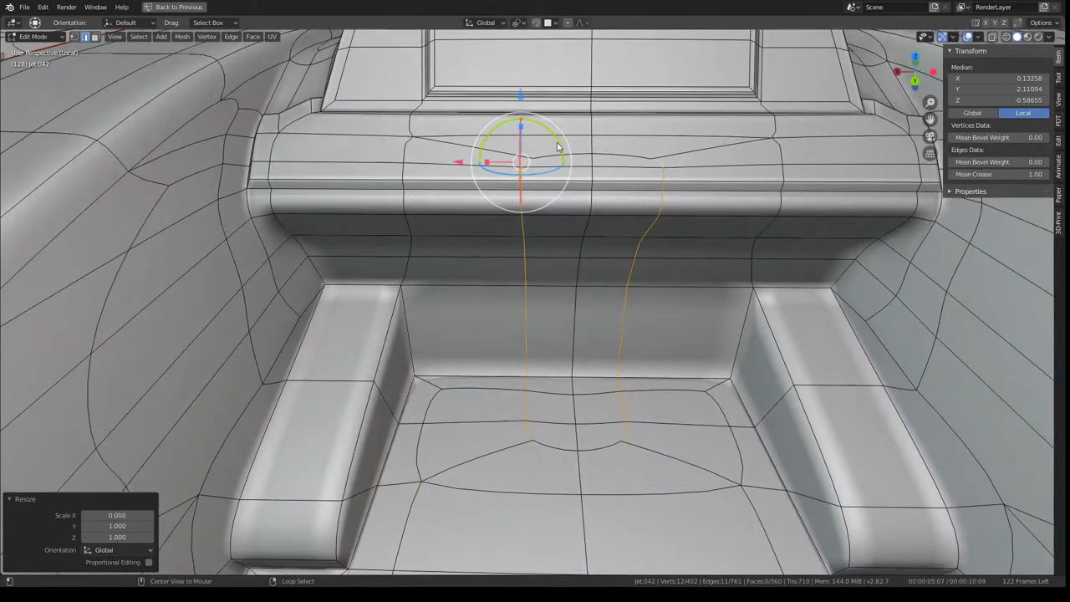
{"action": "left_click", "coordinate": [556, 154], "text": "alt"}
{"action": "left_click", "coordinate": [556, 153], "text": "alt"}
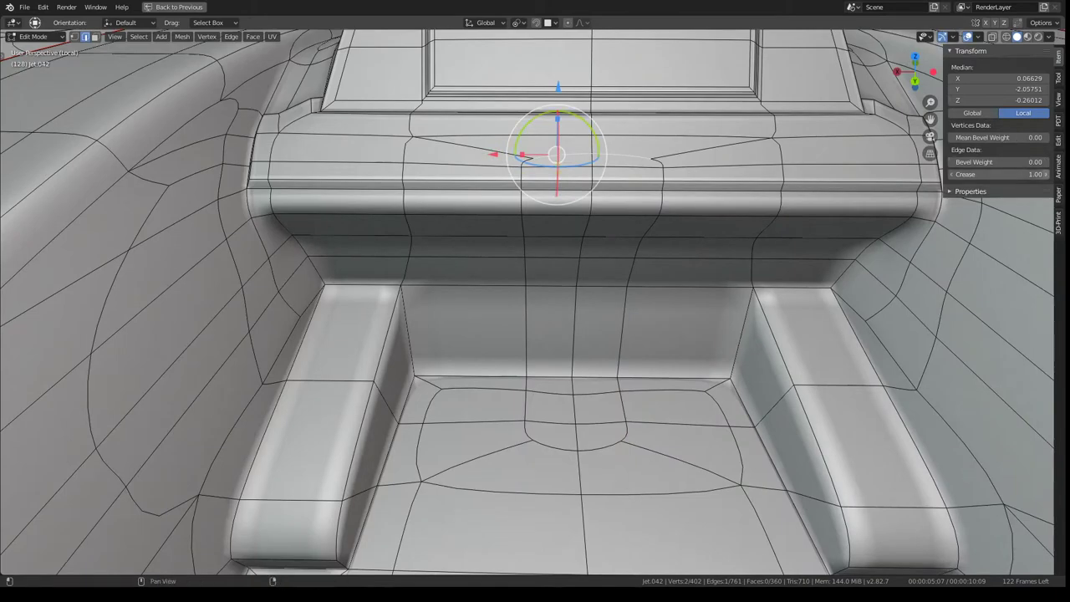
{"action": "scroll", "coordinate": [651, 301], "scroll_direction": "down", "scroll_amount": 6}
{"action": "middle_click_drag", "start_coordinate": [652, 284], "coordinate": [667, 306]}
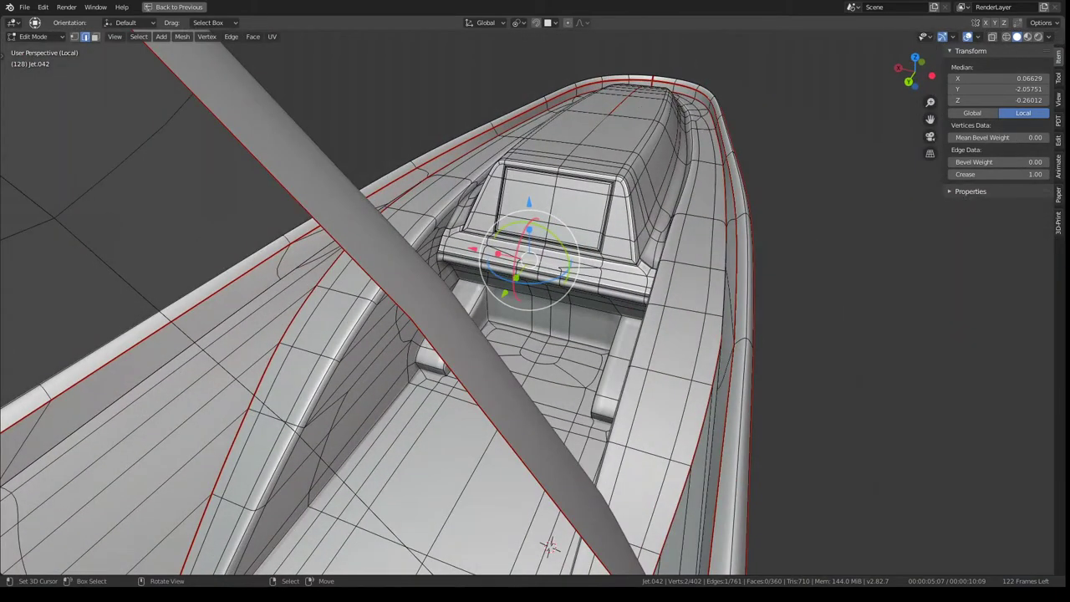
{"action": "scroll", "coordinate": [550, 545], "scroll_direction": "up", "scroll_amount": 5}
{"action": "mouse_move", "coordinate": [549, 545]}
{"action": "middle_mouse_down"}
{"action": "mouse_move", "coordinate": [569, 256]}
{"action": "mouse_move", "coordinate": [546, 247]}
{"action": "mouse_move", "coordinate": [556, 224]}
{"action": "mouse_move", "coordinate": [560, 250]}
{"action": "middle_mouse_up"}
{"action": "scroll", "coordinate": [568, 255], "scroll_direction": "up", "scroll_amount": 4}
{"action": "scroll", "coordinate": [556, 224], "scroll_direction": "down", "scroll_amount": 5}
{"action": "scroll", "coordinate": [573, 248], "scroll_direction": "up", "scroll_amount": 4}
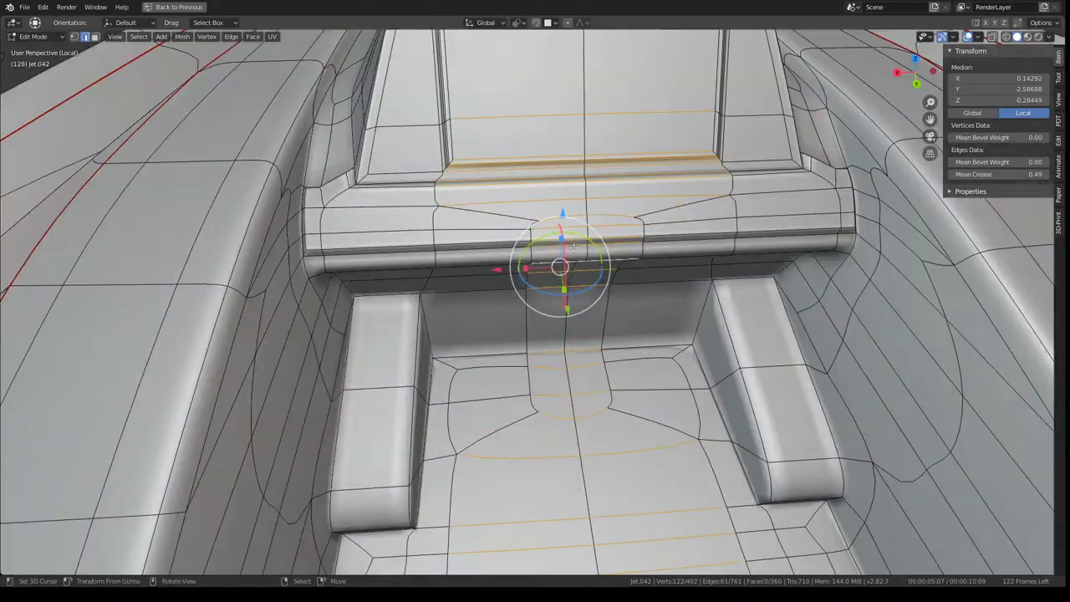
- Subdivide the loop around the seat back through Quick Favorites
{"action": "left_click", "coordinate": [586, 265], "text": "alt"}
{"action": "key", "text": "q"}
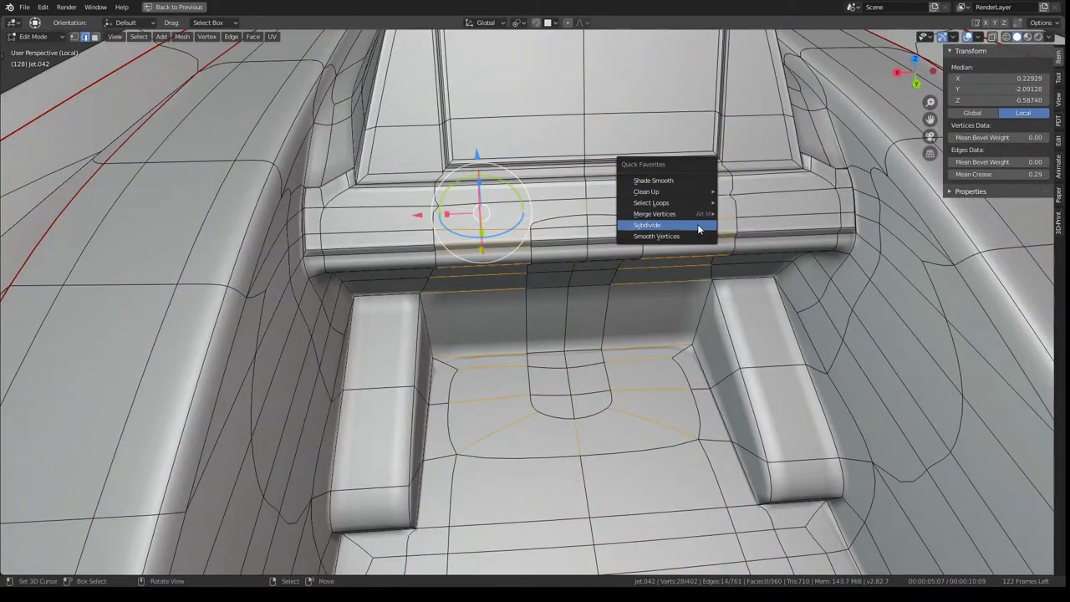
{"action": "left_click", "coordinate": [698, 229]}
{"action": "left_click", "coordinate": [473, 329], "text": "alt"}
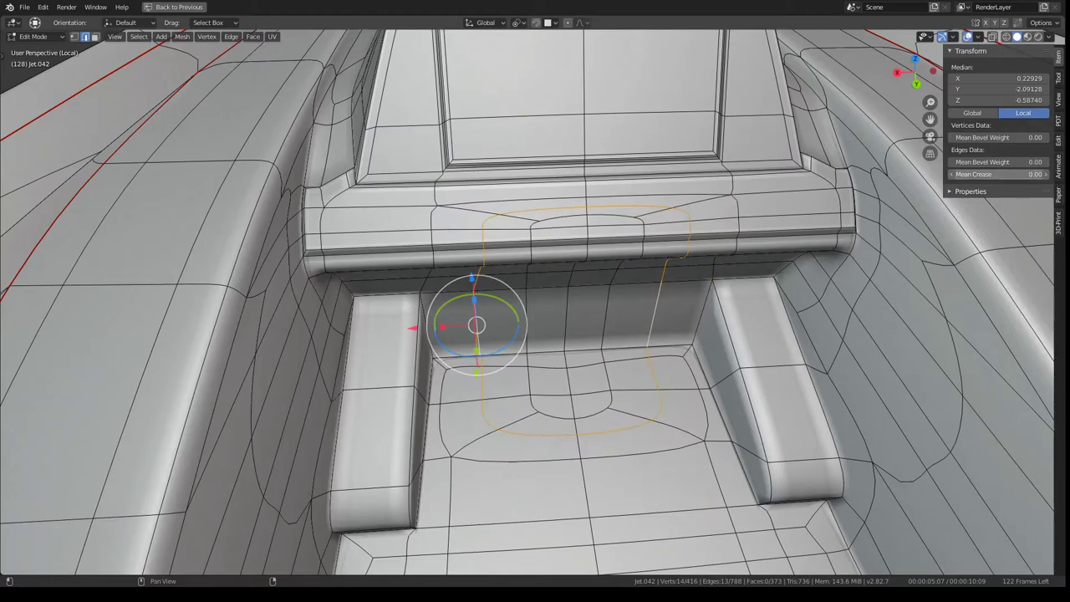
{"action": "mouse_move", "coordinate": [653, 289]}
{"action": "middle_mouse_down"}
{"action": "mouse_move", "coordinate": [640, 254]}
{"action": "mouse_move", "coordinate": [462, 452]}
{"action": "mouse_move", "coordinate": [534, 306]}
{"action": "mouse_move", "coordinate": [585, 276]}
{"action": "mouse_move", "coordinate": [549, 224]}
{"action": "middle_mouse_up"}
- Select the seat-floor edge and the creased edge on the backrest top
{"action": "left_click", "coordinate": [470, 448]}
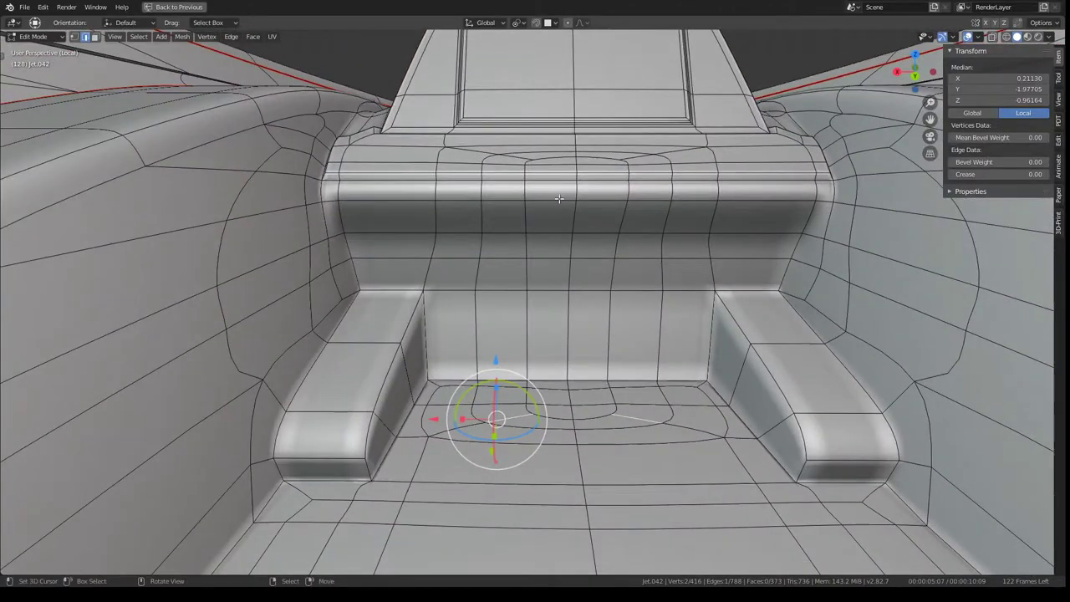
{"action": "left_click", "coordinate": [559, 198]}
{"action": "mouse_move", "coordinate": [560, 198]}
{"action": "middle_mouse_down"}
{"action": "mouse_move", "coordinate": [529, 222]}
{"action": "mouse_move", "coordinate": [539, 294]}
{"action": "mouse_move", "coordinate": [525, 368]}
{"action": "middle_mouse_up"}
{"action": "left_click", "coordinate": [554, 221]}
{"action": "scroll", "coordinate": [542, 396], "scroll_direction": "up", "scroll_amount": 2}
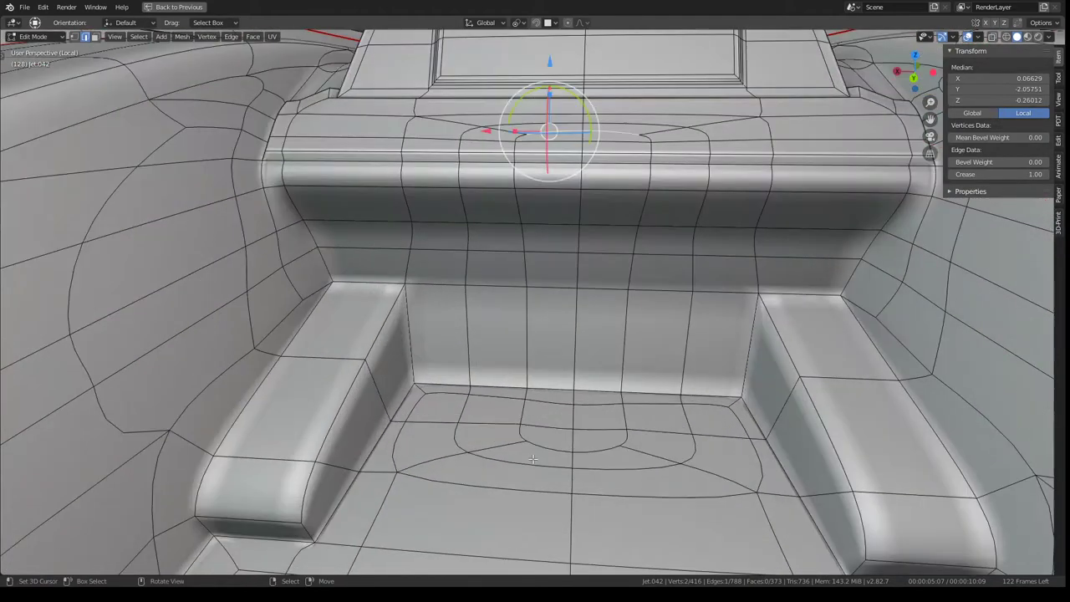
- In face mode, select a thin face strip from the backrest top down onto the seat
{"action": "left_click", "coordinate": [95, 37]}
{"action": "left_click", "coordinate": [544, 139], "text": "alt"}
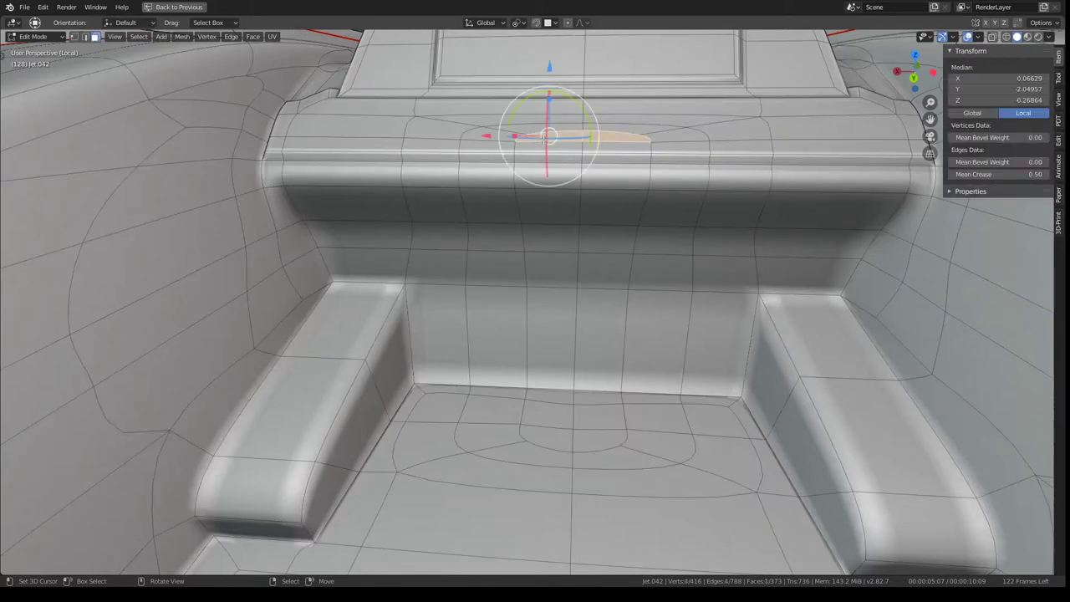
{"action": "left_click", "coordinate": [541, 427], "text": "ctrl"}
{"action": "mouse_move", "coordinate": [542, 427]}
{"action": "middle_mouse_down"}
{"action": "mouse_move", "coordinate": [712, 475]}
{"action": "mouse_move", "coordinate": [560, 256]}
{"action": "middle_mouse_up"}
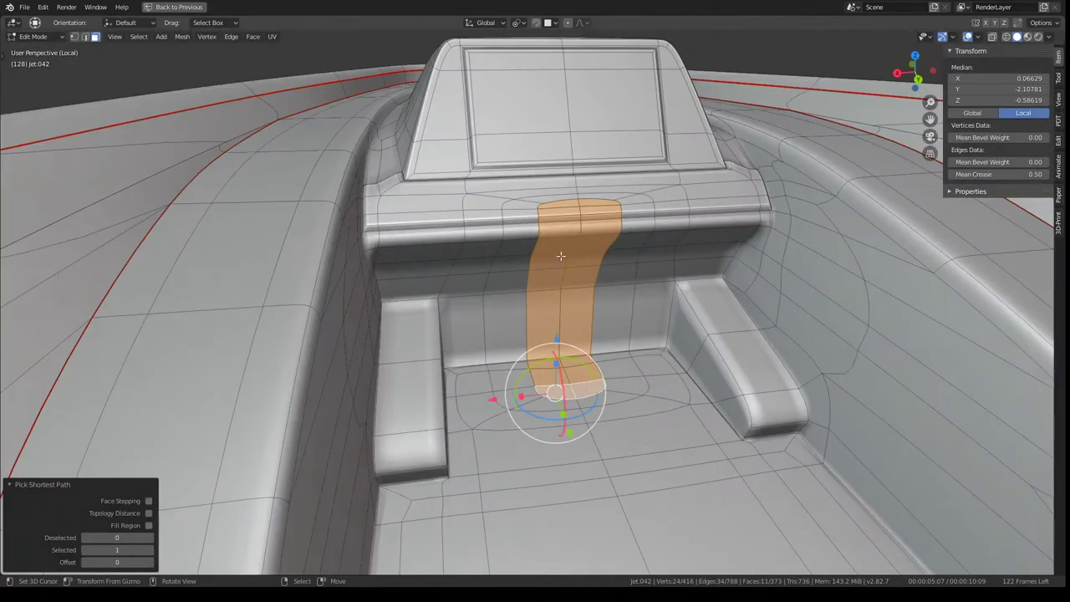
- Select the U-shaped ring of faces around the central strip
{"action": "left_click", "coordinate": [531, 198], "text": "alt"}
{"action": "left_click", "coordinate": [531, 203], "text": "ctrl+alt"}
{"action": "left_click", "coordinate": [574, 380], "text": "shift"}
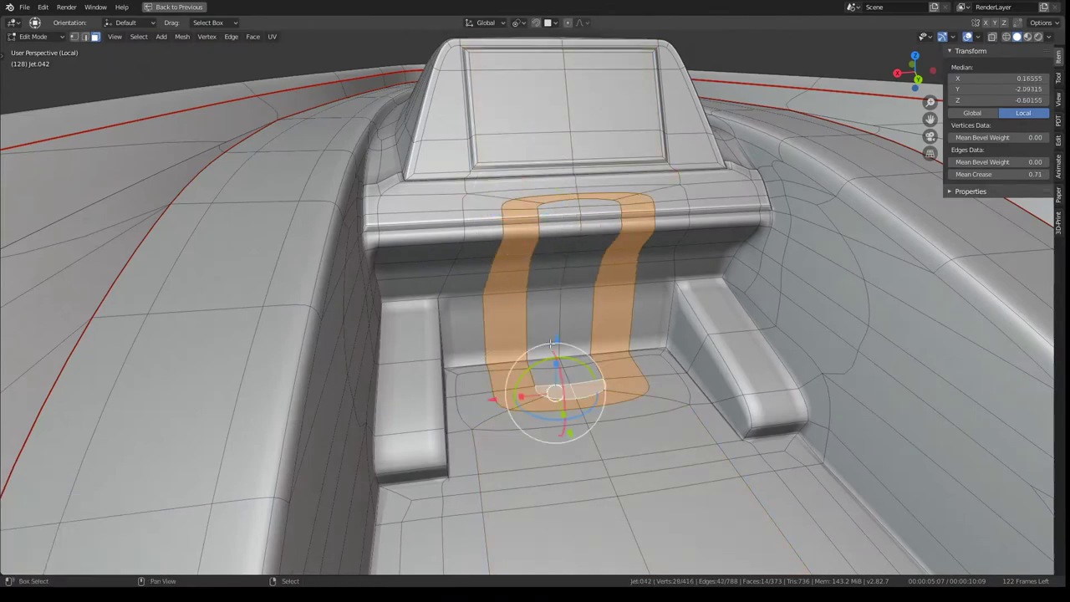
{"action": "left_click", "coordinate": [566, 196], "text": "ctrl+shift"}
{"action": "middle_click_drag", "start_coordinate": [566, 196], "coordinate": [414, 165]}
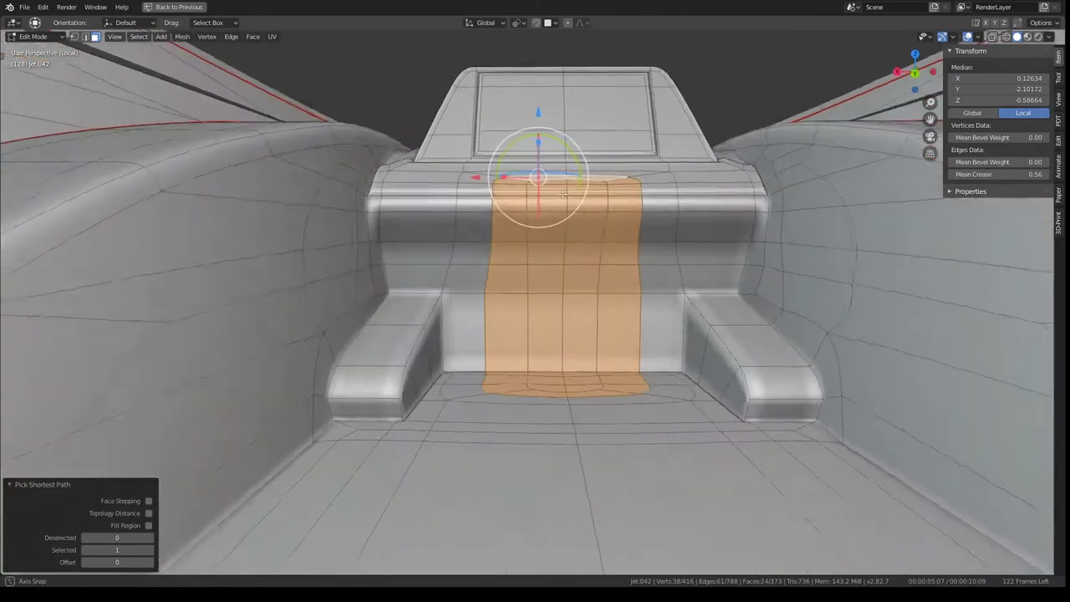
- Flatten the first vertex path from the console top to the seat along X
{"action": "left_click", "coordinate": [74, 37]}
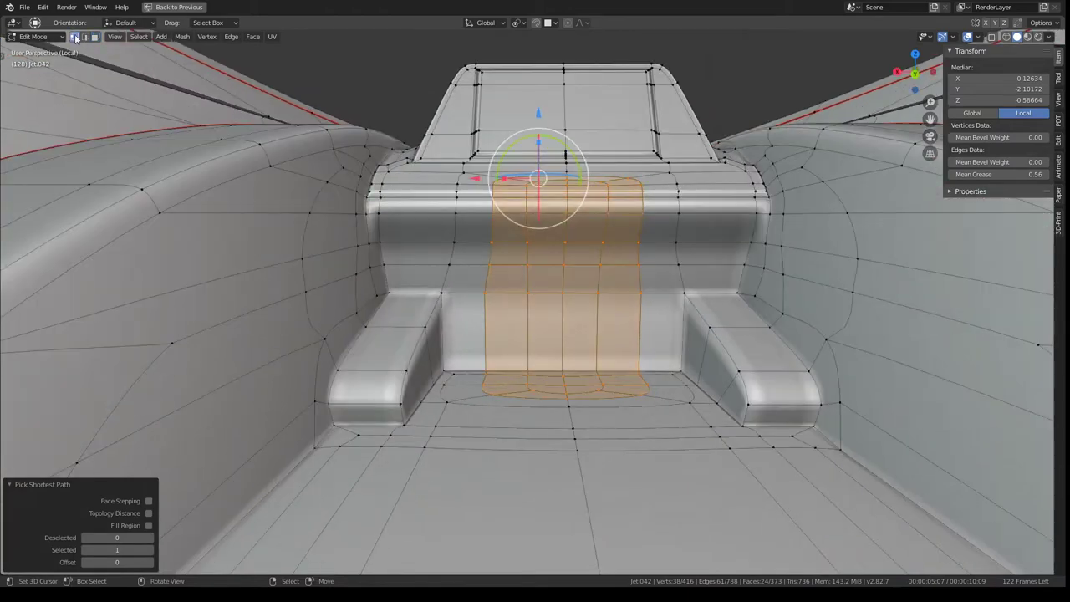
{"action": "left_click", "coordinate": [494, 184]}
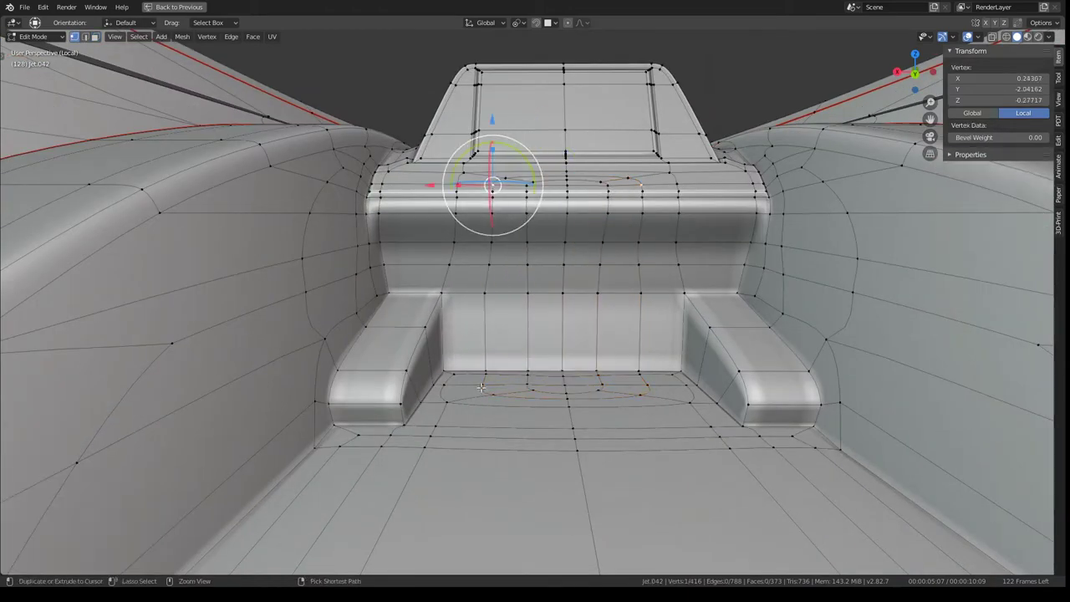
{"action": "left_click", "coordinate": [481, 387], "text": "ctrl"}
{"action": "key", "text": "s"}
{"action": "key", "text": "z"}
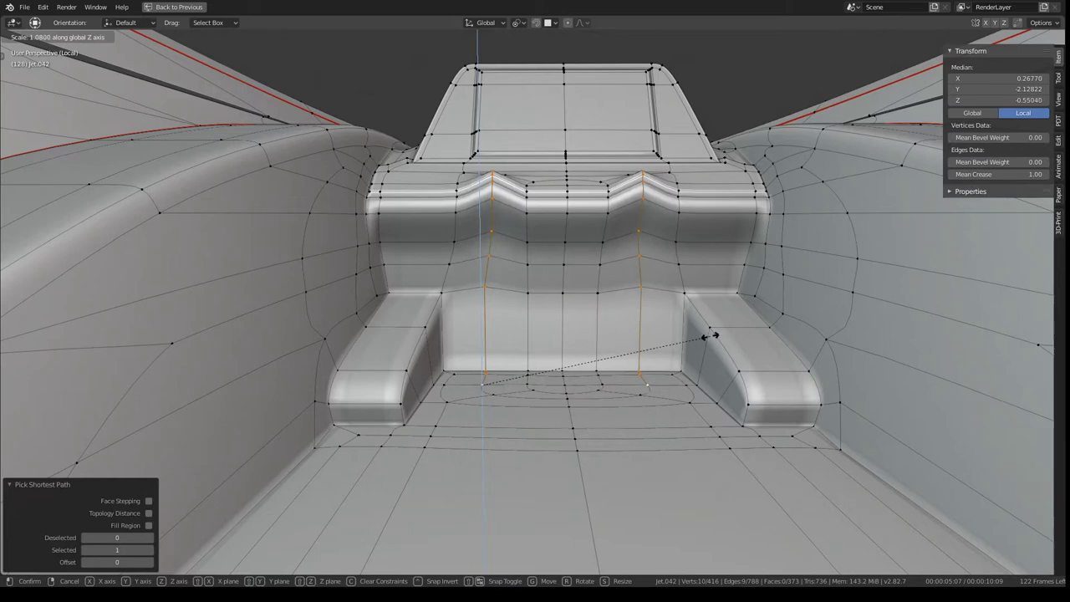
{"action": "key", "text": "Escape"}
{"action": "key", "text": "s"}
{"action": "key", "text": "x"}
{"action": "type", "text": "0"}
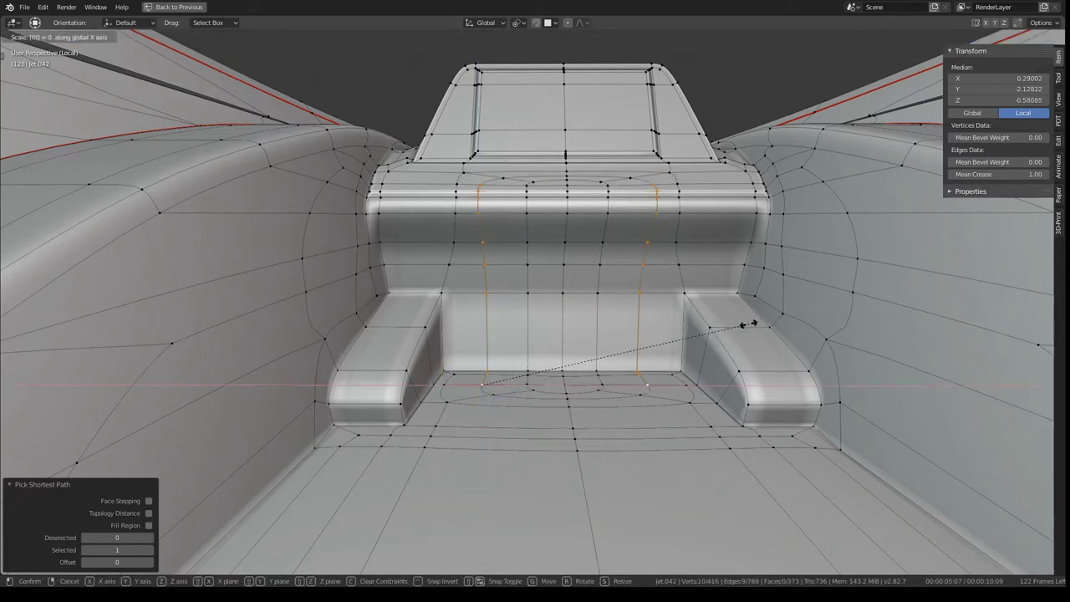
{"action": "key", "text": "Return"}
- Flatten the added vertices with S X 0 and nudge them -0.040 along X
{"action": "left_click", "coordinate": [505, 180], "text": "shift"}
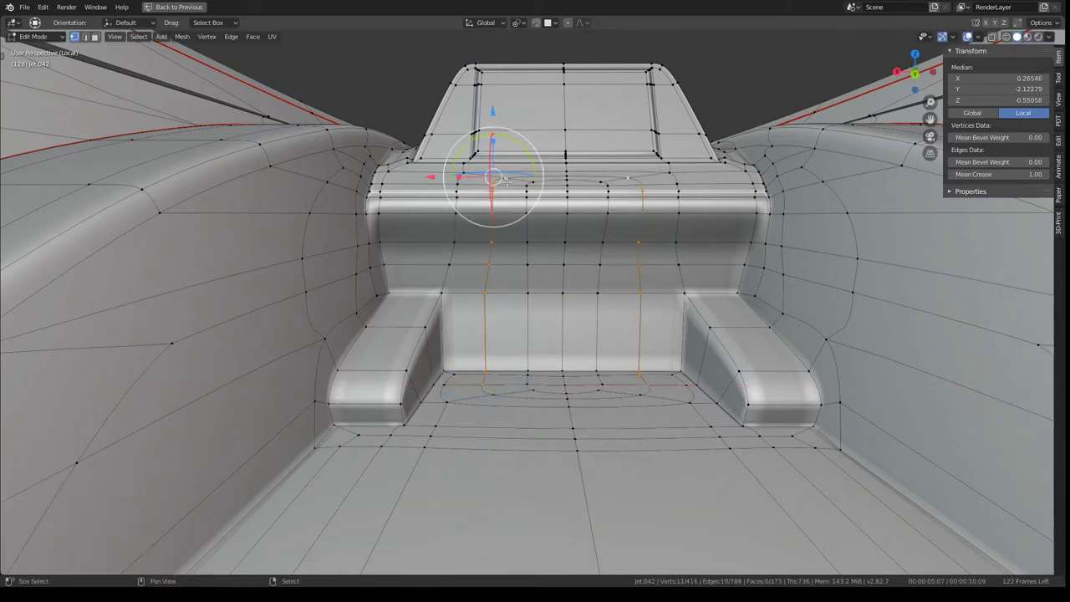
{"action": "left_click", "coordinate": [493, 397], "text": "shift"}
{"action": "type", "text": "sx0"}
{"action": "key", "text": "Return"}
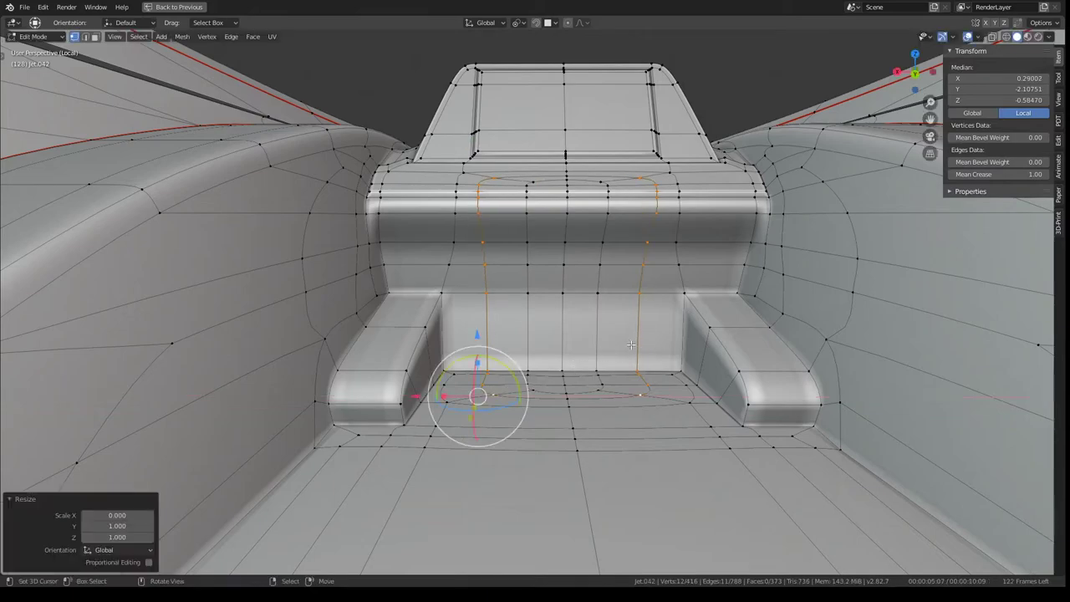
{"action": "key", "text": "g"}
{"action": "key", "text": "x"}
{"action": "left_click", "coordinate": [429, 399]}
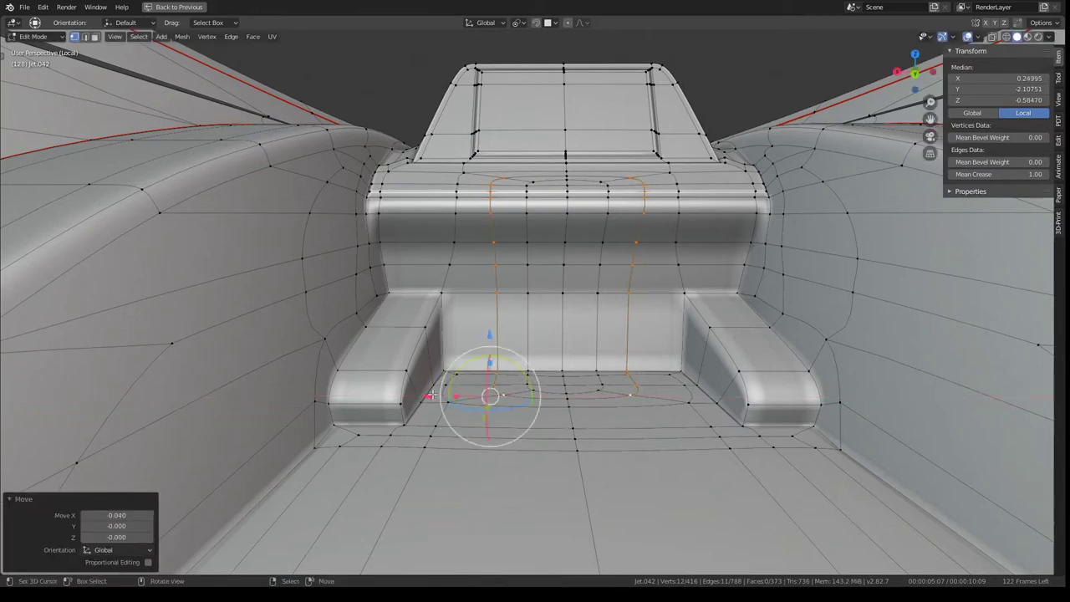
- Flatten the second vertical vertex path down to the seat along X
{"action": "scroll", "coordinate": [501, 334], "scroll_direction": "up", "scroll_amount": 4}
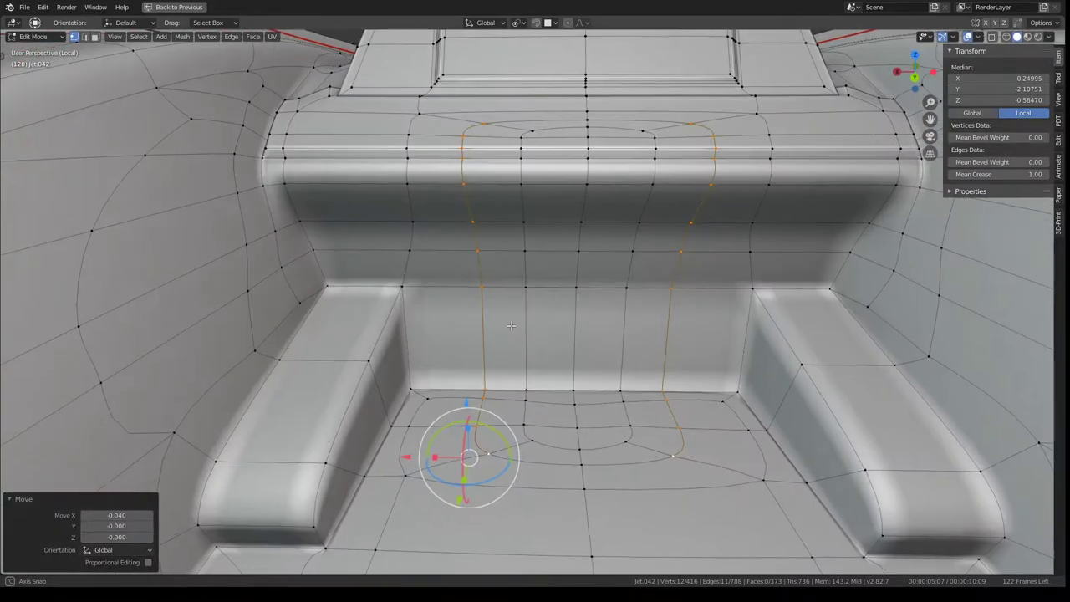
{"action": "middle_click_drag", "start_coordinate": [511, 325], "coordinate": [517, 312]}
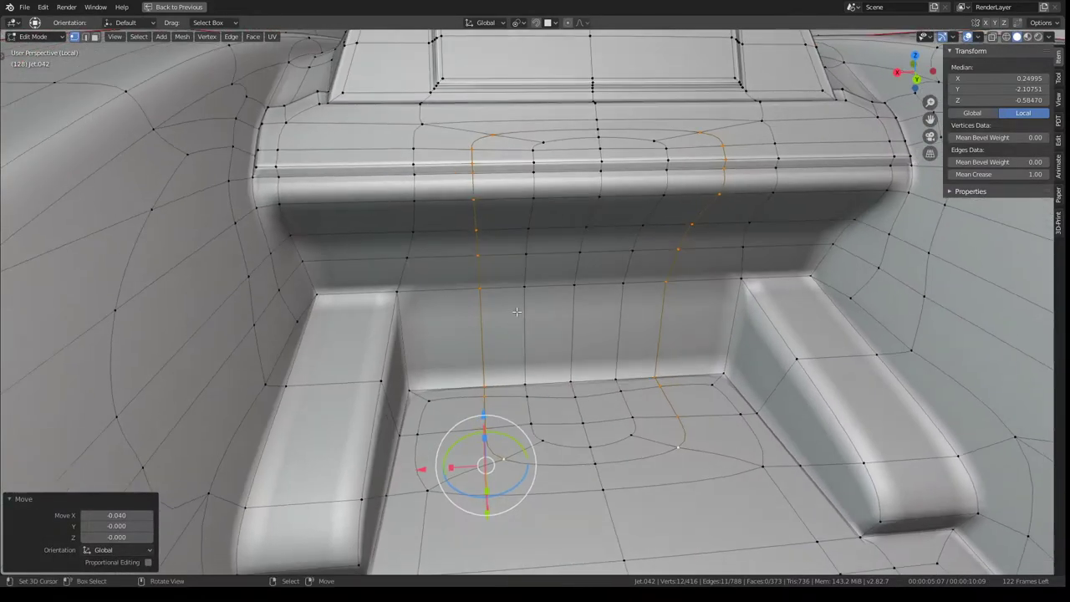
{"action": "middle_click_drag", "start_coordinate": [545, 229], "coordinate": [545, 175]}
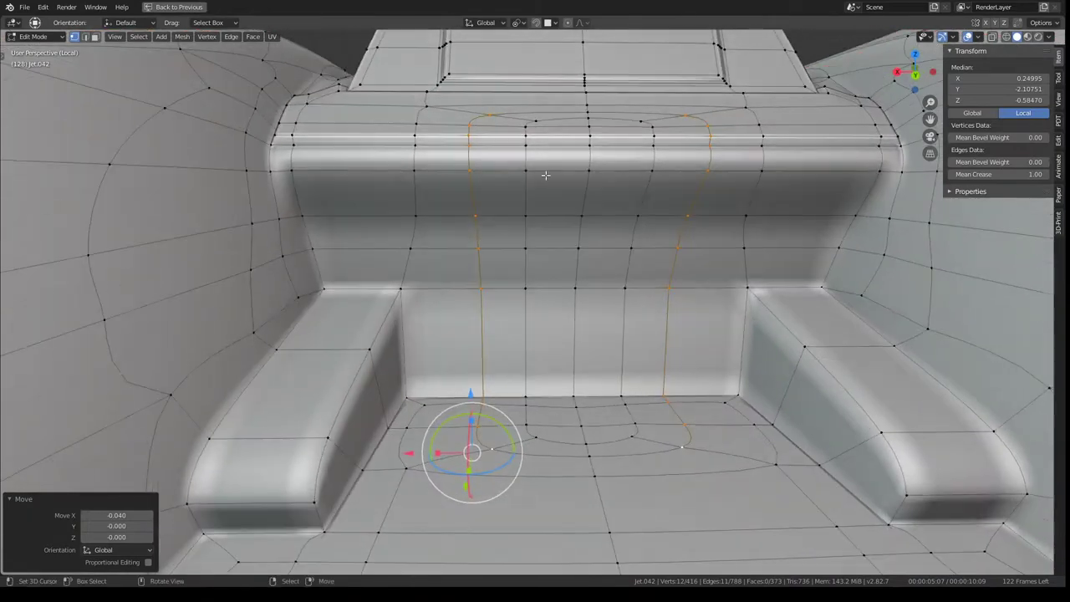
{"action": "left_click", "coordinate": [537, 121]}
{"action": "left_click", "coordinate": [533, 429], "text": "ctrl"}
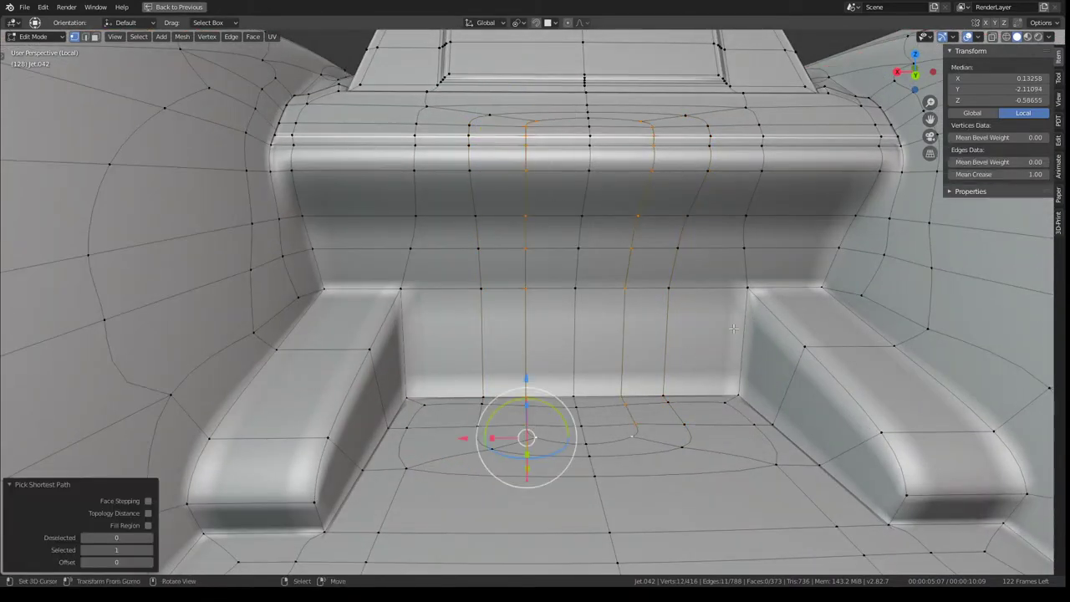
{"action": "key", "text": "s"}
{"action": "key", "text": "x"}
{"action": "key", "text": "Return"}
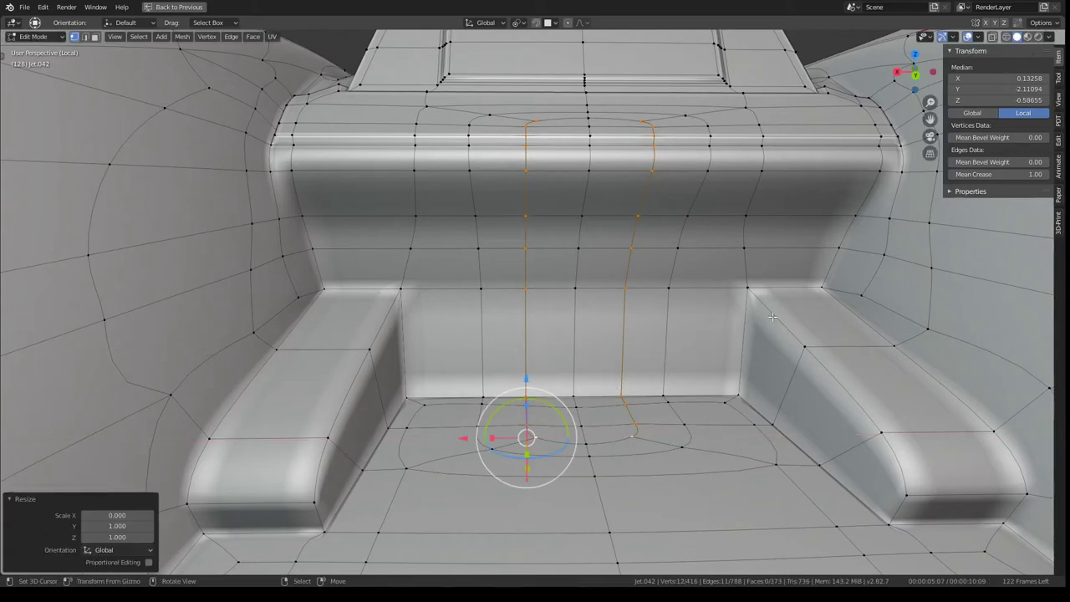
{"action": "mouse_move", "coordinate": [735, 318]}
{"action": "middle_mouse_down"}
{"action": "mouse_move", "coordinate": [530, 298]}
{"action": "mouse_move", "coordinate": [394, 143]}
{"action": "middle_mouse_up"}
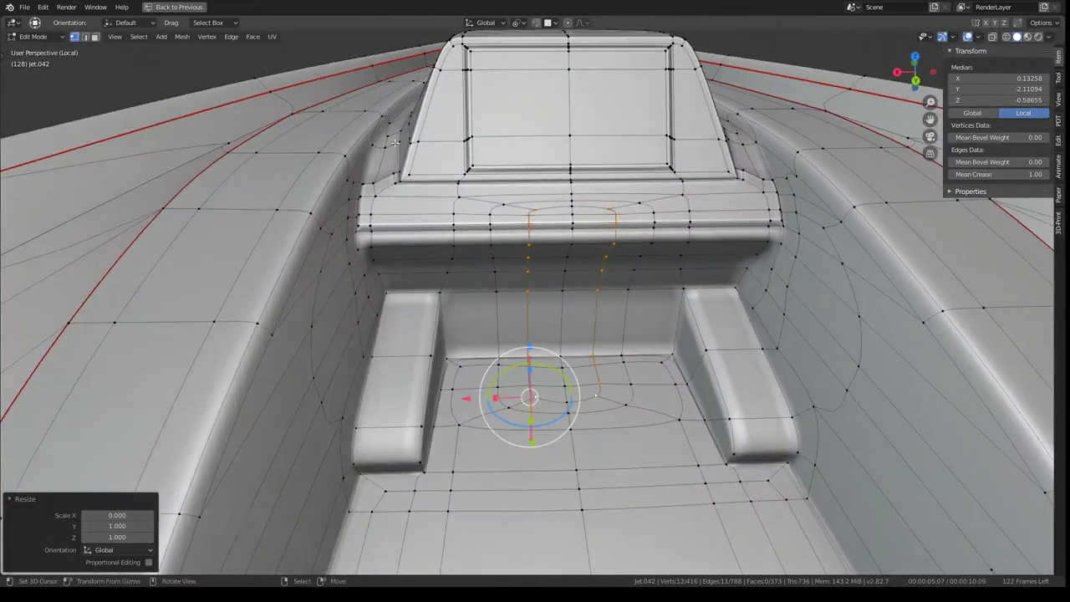
{"action": "left_click", "coordinate": [96, 37]}
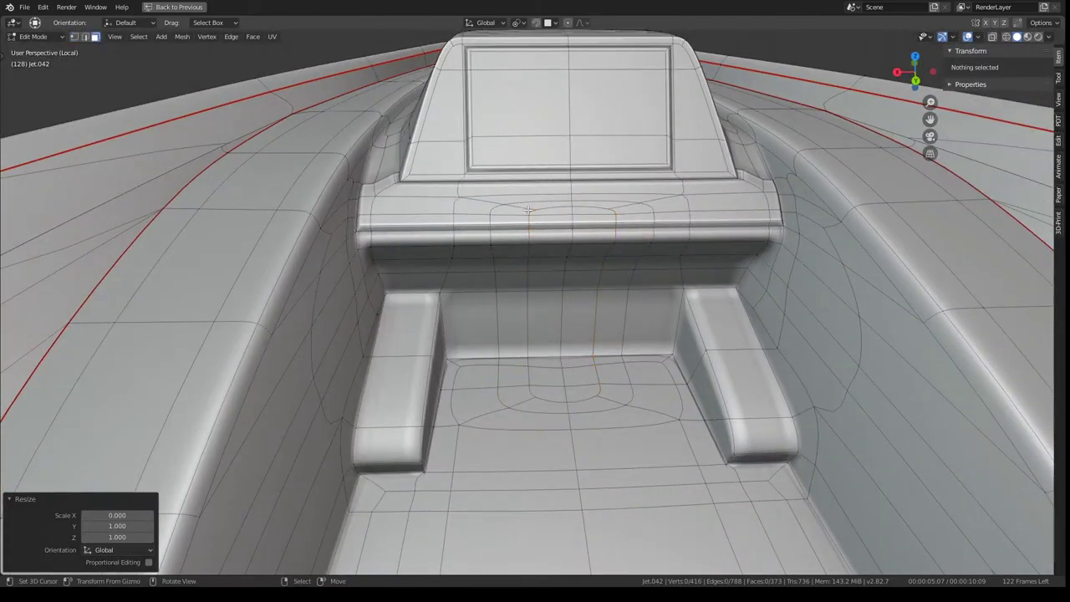
- Select the console-front face strip and box-deselect the faces on the seat floor
{"action": "left_click", "coordinate": [528, 208]}
{"action": "left_click", "coordinate": [529, 373], "text": "ctrl"}
{"action": "left_click", "coordinate": [544, 408], "text": "ctrl"}
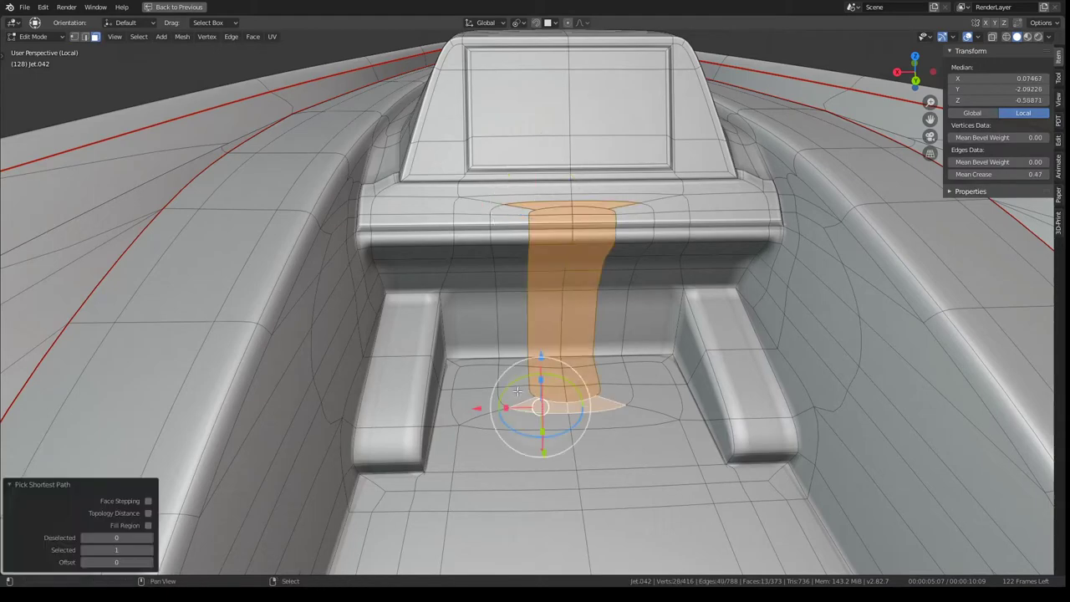
{"action": "left_click", "coordinate": [508, 405], "text": "ctrl"}
{"action": "left_click", "coordinate": [511, 218], "text": "ctrl"}
{"action": "middle_click_drag", "start_coordinate": [514, 206], "coordinate": [676, 301]}
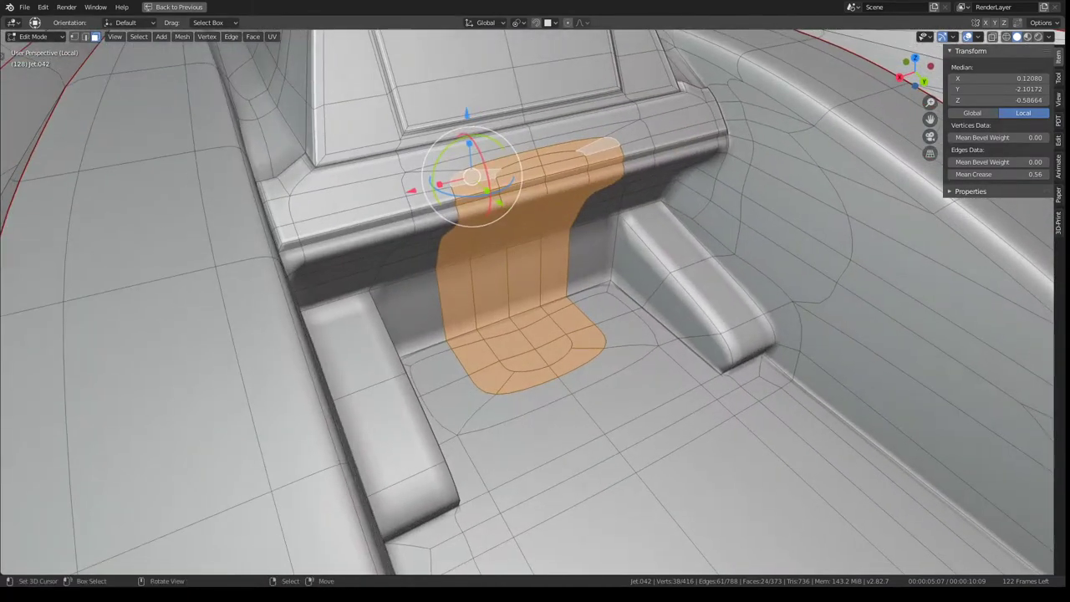
{"action": "middle_click_drag", "start_coordinate": [637, 283], "coordinate": [577, 242]}
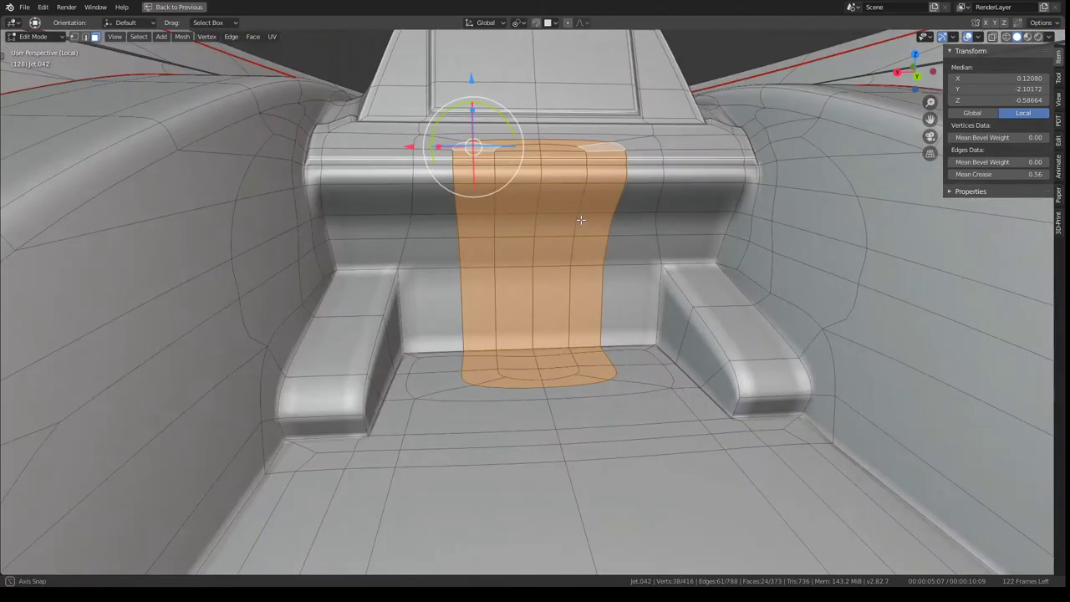
{"action": "scroll", "coordinate": [570, 261], "scroll_direction": "up", "scroll_amount": 2}
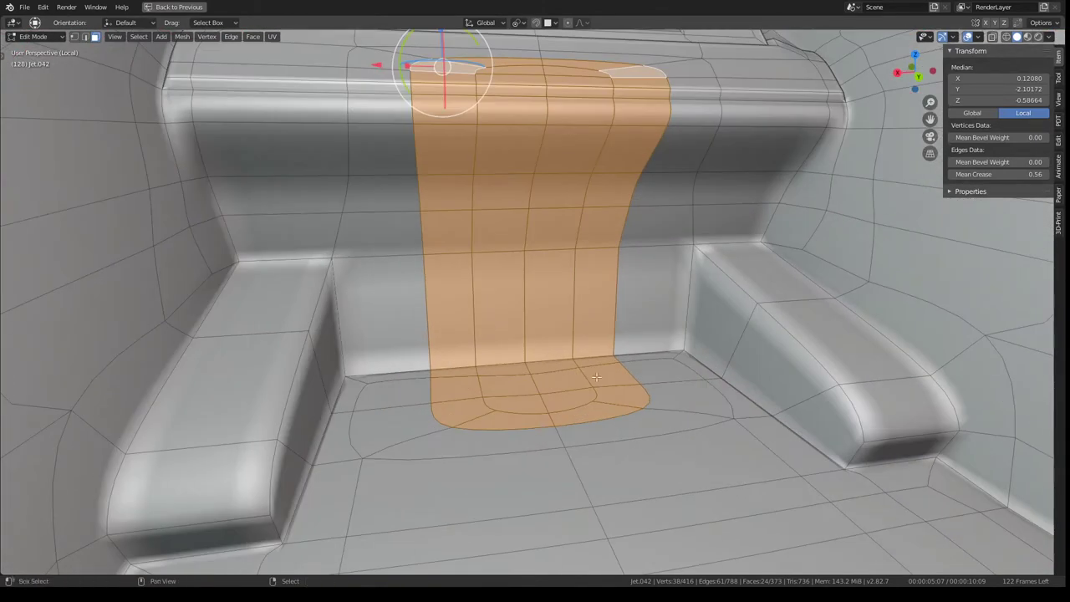
{"action": "middle_click_drag", "start_coordinate": [483, 388], "coordinate": [473, 373]}
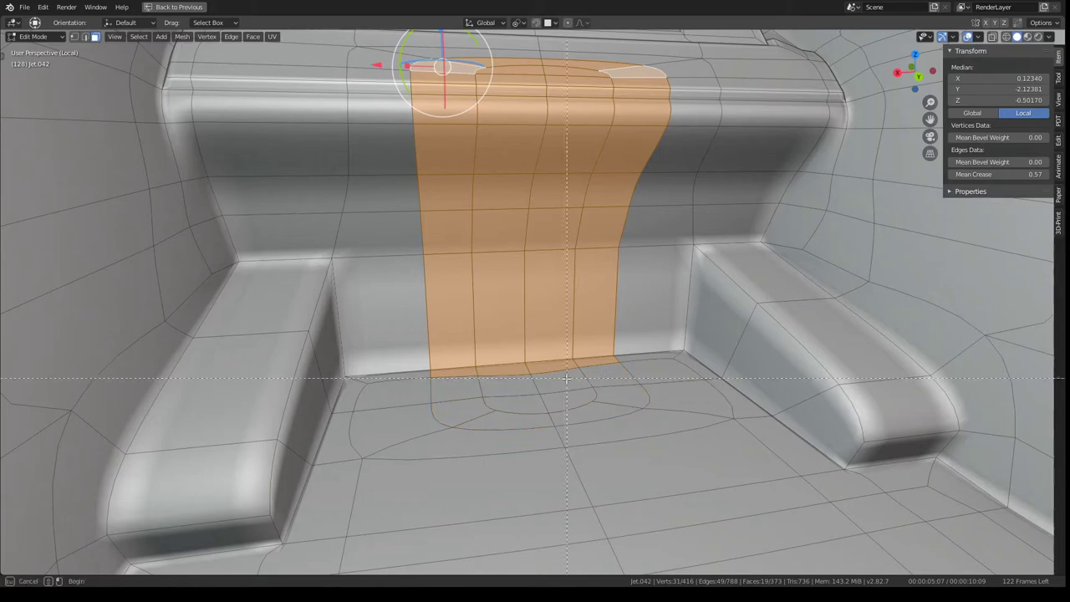
{"action": "middle_click_drag", "start_coordinate": [566, 378], "coordinate": [474, 371]}
{"action": "key", "text": "Escape"}
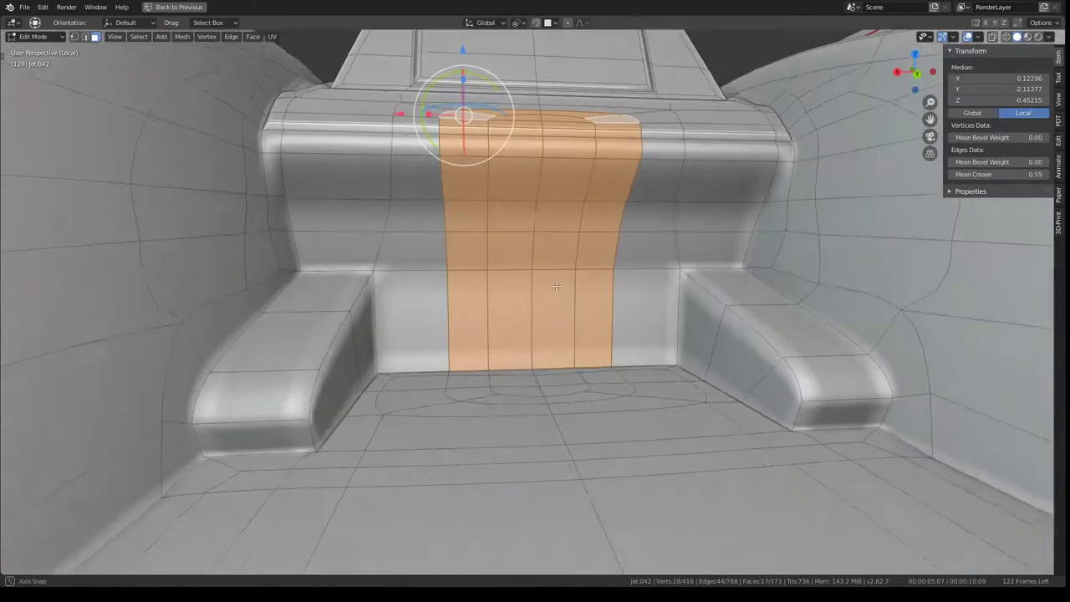
{"action": "middle_click_drag", "start_coordinate": [432, 302], "coordinate": [593, 320]}
- Inset the selected faces with a thickness of 0.0190
{"action": "right_click", "coordinate": [696, 289]}
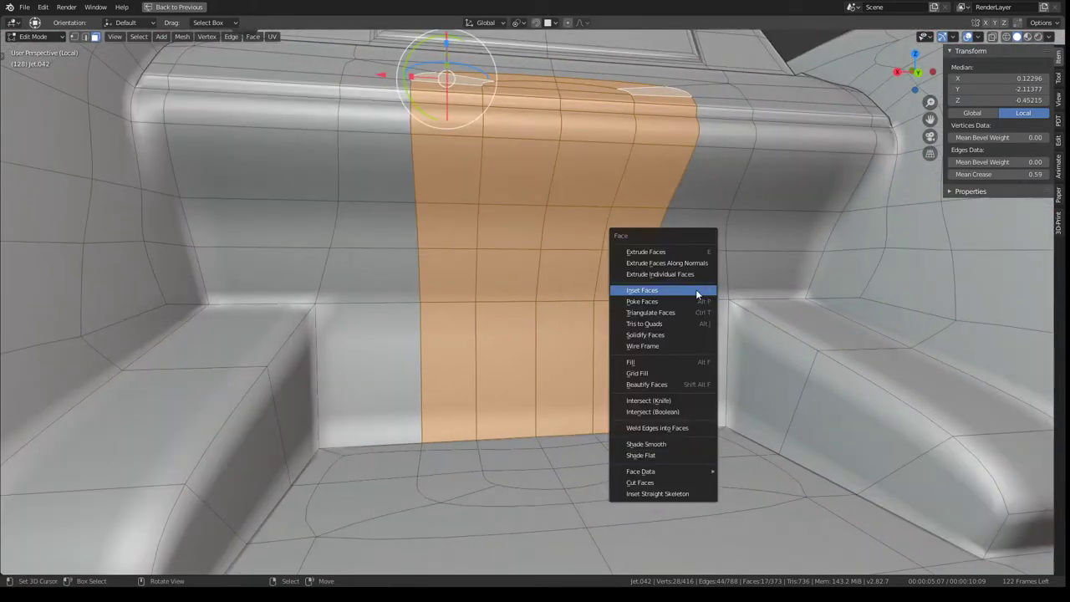
{"action": "left_click", "coordinate": [695, 290]}
{"action": "left_click_drag", "start_coordinate": [136, 502], "coordinate": [168, 501]}
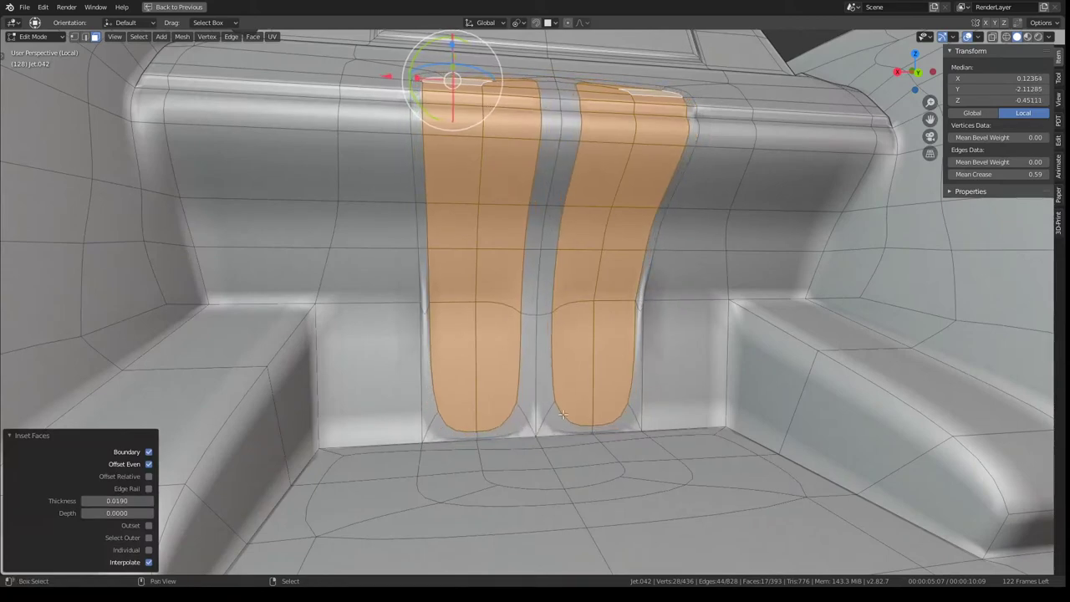
{"action": "middle_click_drag", "start_coordinate": [566, 351], "coordinate": [983, 403]}
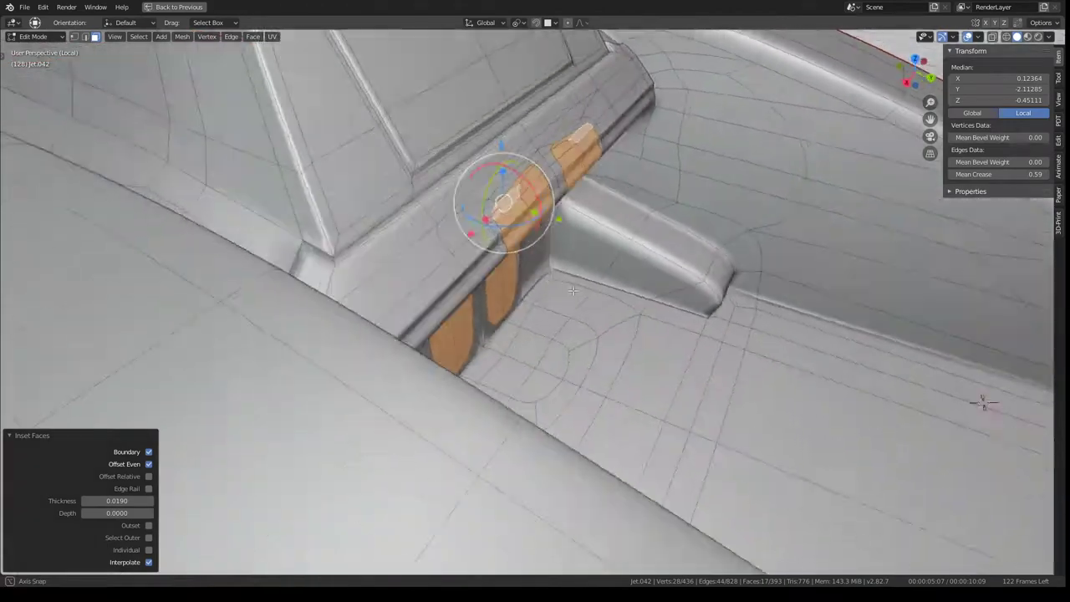
{"action": "middle_click_drag", "start_coordinate": [572, 290], "coordinate": [581, 291]}
- Push the two inset strips 0.107 out from the console front along Y
{"action": "key", "text": "g"}
{"action": "key", "text": "y"}
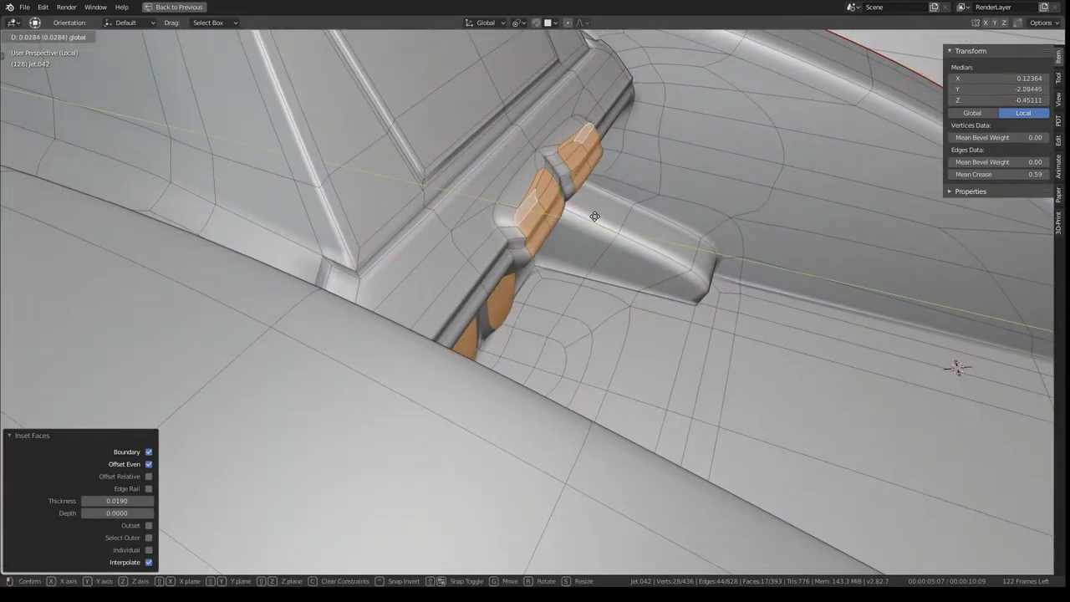
{"action": "left_click", "coordinate": [629, 227]}
{"action": "mouse_move", "coordinate": [629, 226]}
{"action": "middle_mouse_down"}
{"action": "mouse_move", "coordinate": [555, 187]}
{"action": "mouse_move", "coordinate": [586, 192]}
{"action": "middle_mouse_up"}
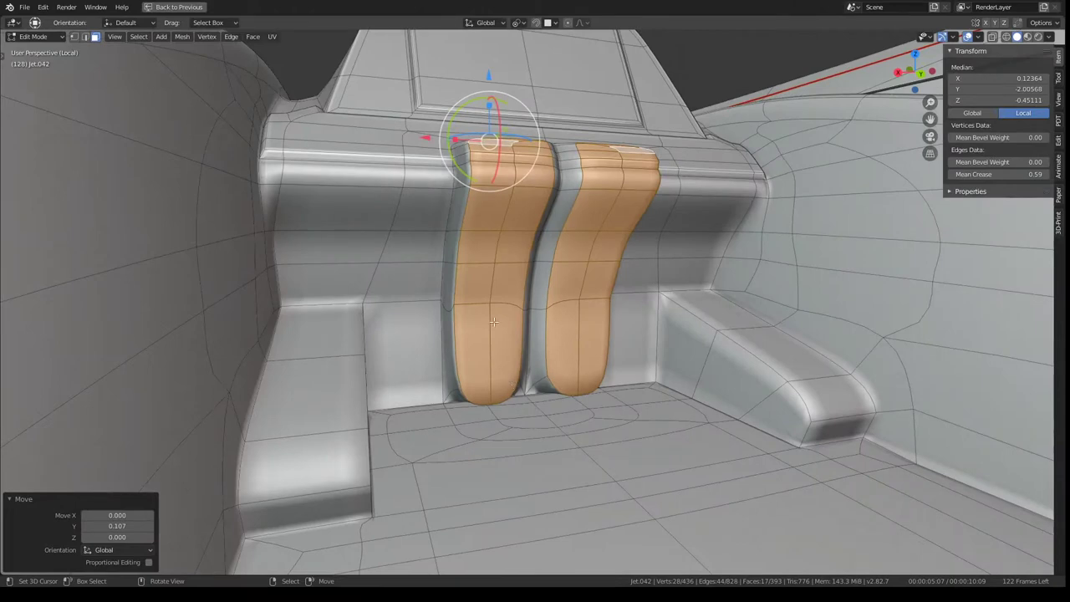
{"action": "middle_click_drag", "start_coordinate": [539, 331], "coordinate": [472, 313]}
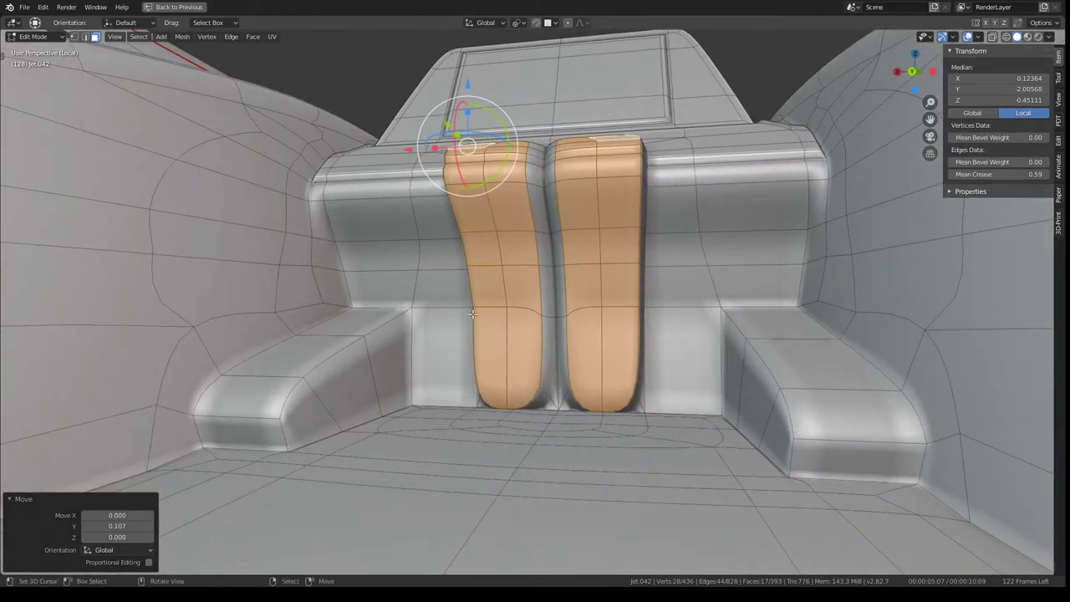
- Raise the strips' lower edges 0.167 along Z
{"action": "left_click", "coordinate": [85, 36]}
{"action": "left_click", "coordinate": [509, 418]}
{"action": "left_click", "coordinate": [517, 372], "text": "shift"}
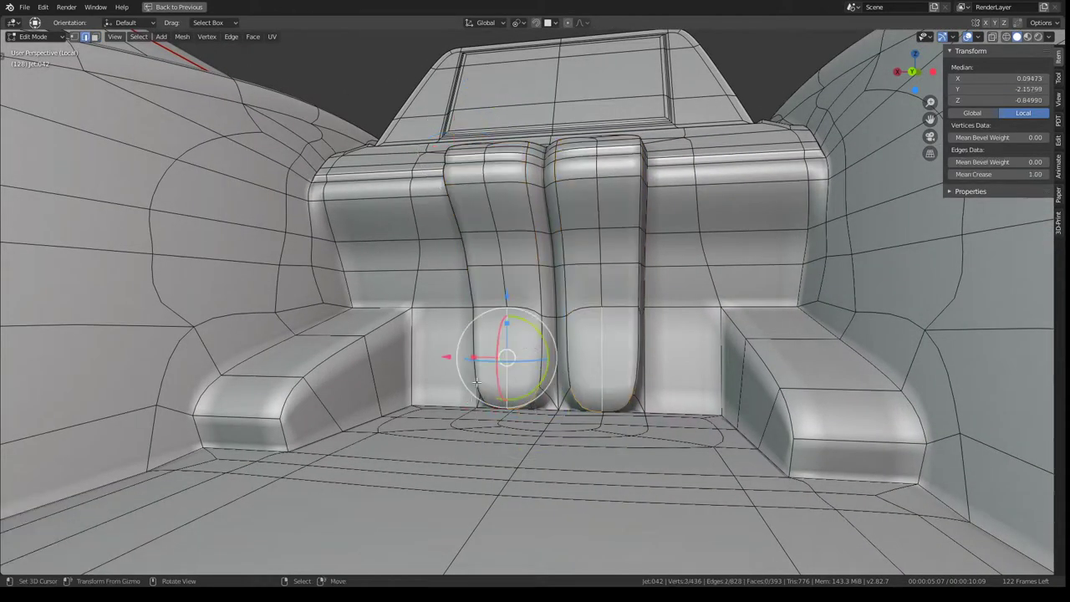
{"action": "key", "text": "g"}
{"action": "key", "text": "z"}
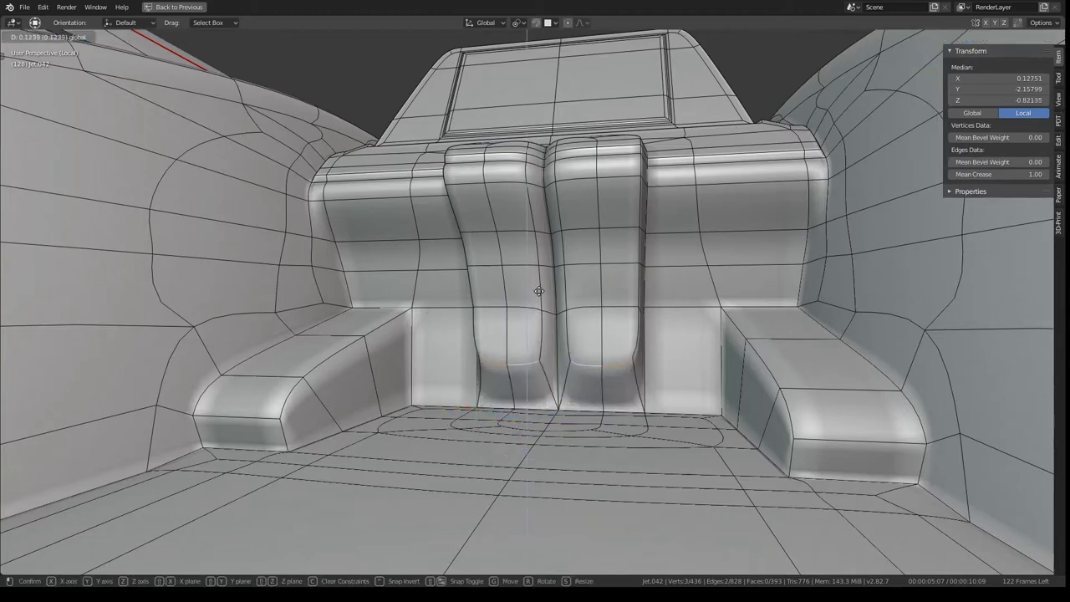
{"action": "left_click", "coordinate": [539, 284]}
{"action": "middle_click_drag", "start_coordinate": [539, 284], "coordinate": [535, 231]}
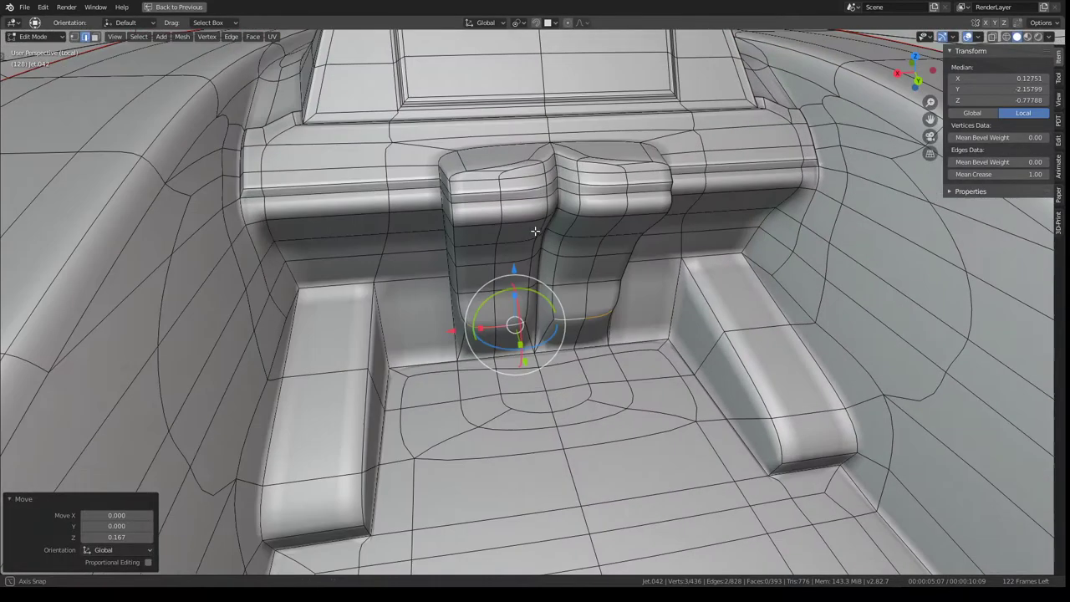
- Select the strip of crease faces running down the middle of the central block
{"action": "left_click", "coordinate": [95, 36]}
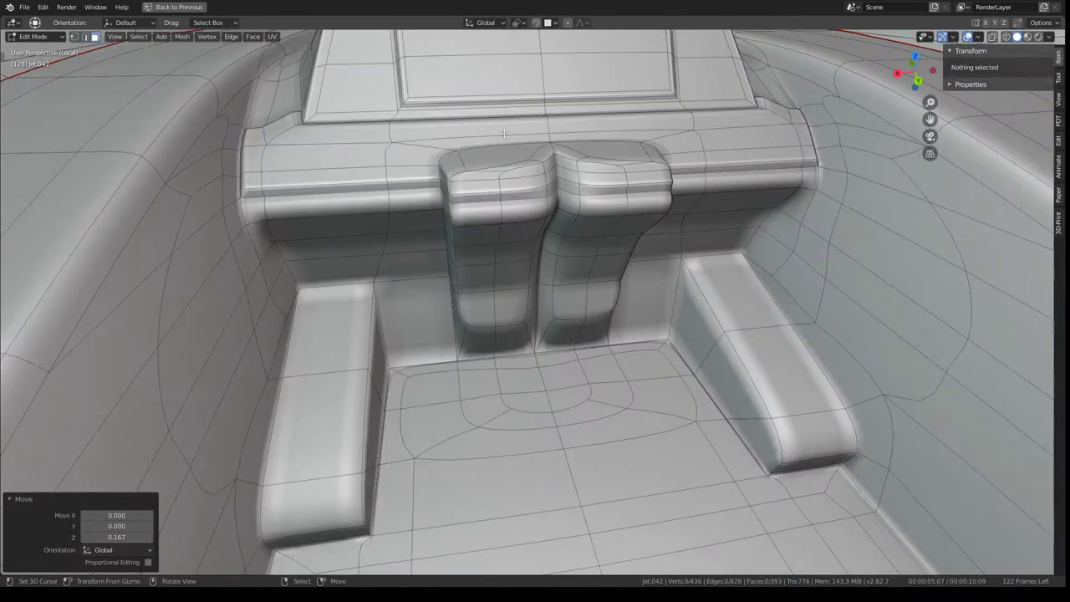
{"action": "left_click", "coordinate": [543, 154]}
{"action": "middle_click_drag", "start_coordinate": [543, 154], "coordinate": [558, 219]}
{"action": "left_click", "coordinate": [556, 175], "text": "alt"}
{"action": "left_click", "coordinate": [556, 175], "text": "ctrl"}
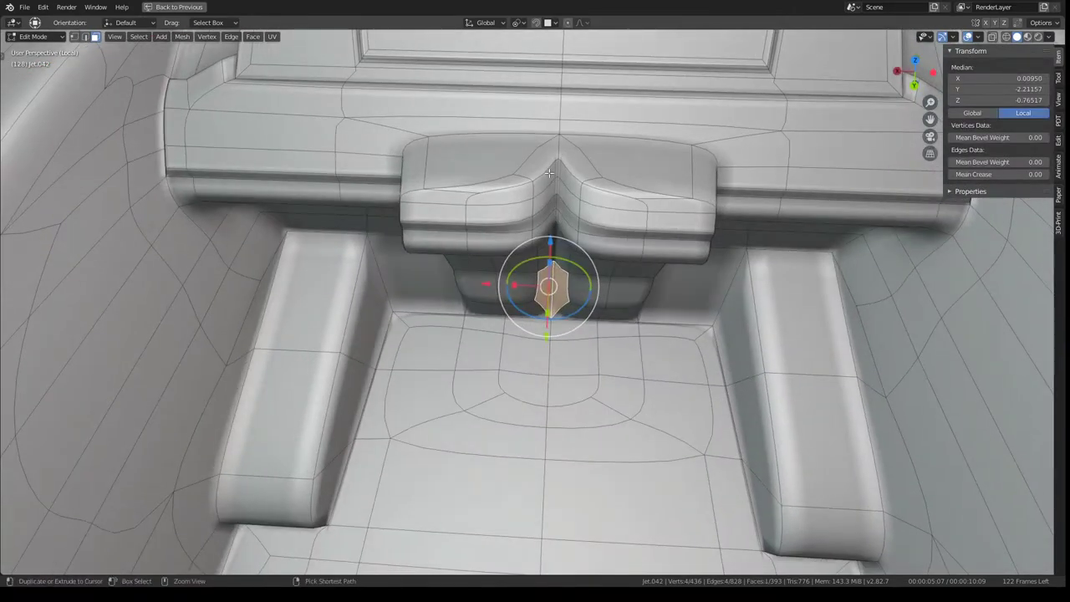
{"action": "middle_click_drag", "start_coordinate": [549, 162], "coordinate": [550, 198]}
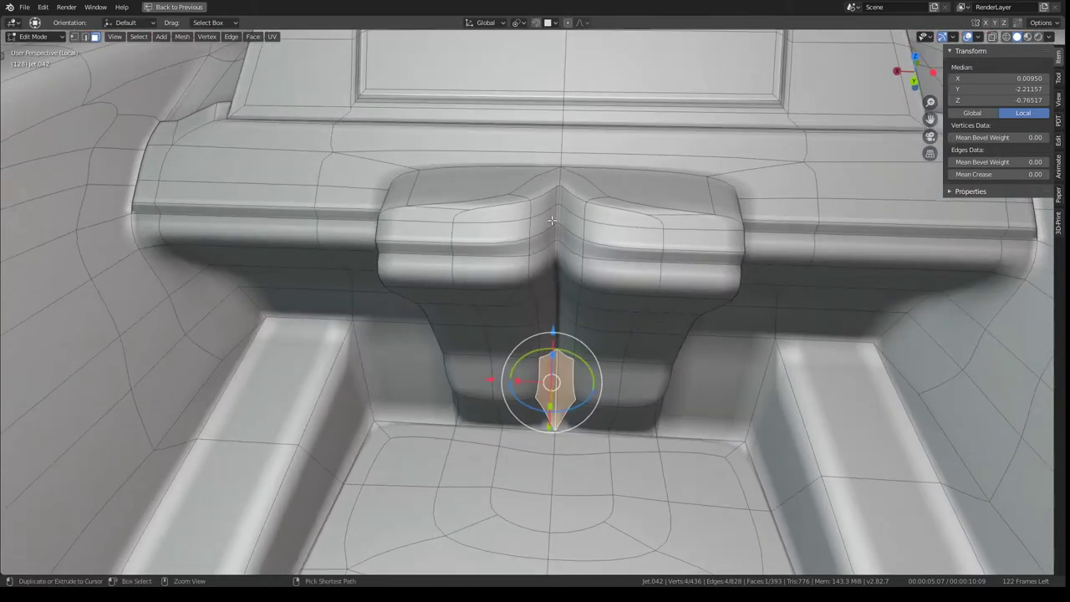
{"action": "left_click", "coordinate": [550, 198], "text": "ctrl"}
{"action": "left_click", "coordinate": [523, 185]}
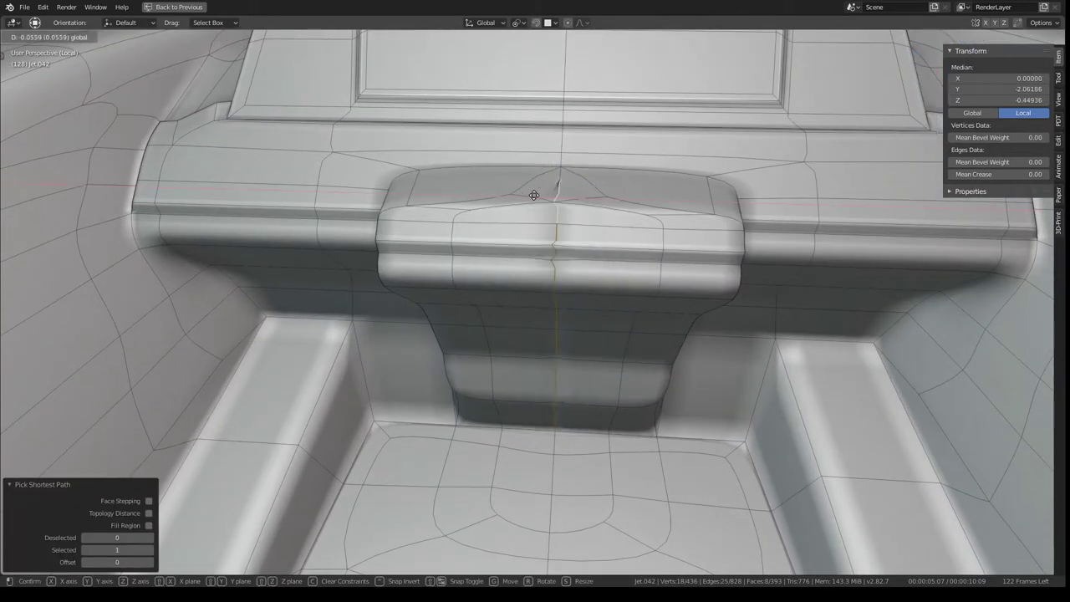
{"action": "left_click", "coordinate": [550, 186], "text": "ctrl"}
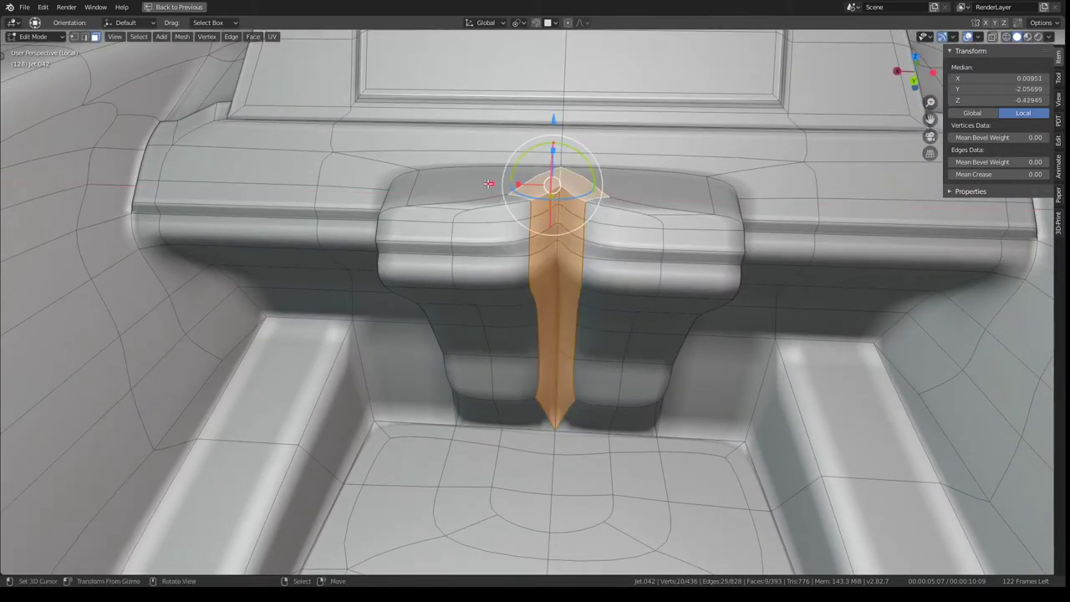
- Delete the selected crease faces, then select an edge on the block's top
{"action": "key", "text": "x"}
{"action": "left_click", "coordinate": [644, 192]}
{"action": "mouse_move", "coordinate": [644, 192]}
{"action": "middle_mouse_down"}
{"action": "mouse_move", "coordinate": [552, 222]}
{"action": "mouse_move", "coordinate": [571, 201]}
{"action": "mouse_move", "coordinate": [575, 224]}
{"action": "middle_mouse_up"}
{"action": "scroll", "coordinate": [552, 222], "scroll_direction": "up", "scroll_amount": 5}
{"action": "left_click", "coordinate": [544, 268], "text": "alt"}
{"action": "left_click", "coordinate": [86, 37]}
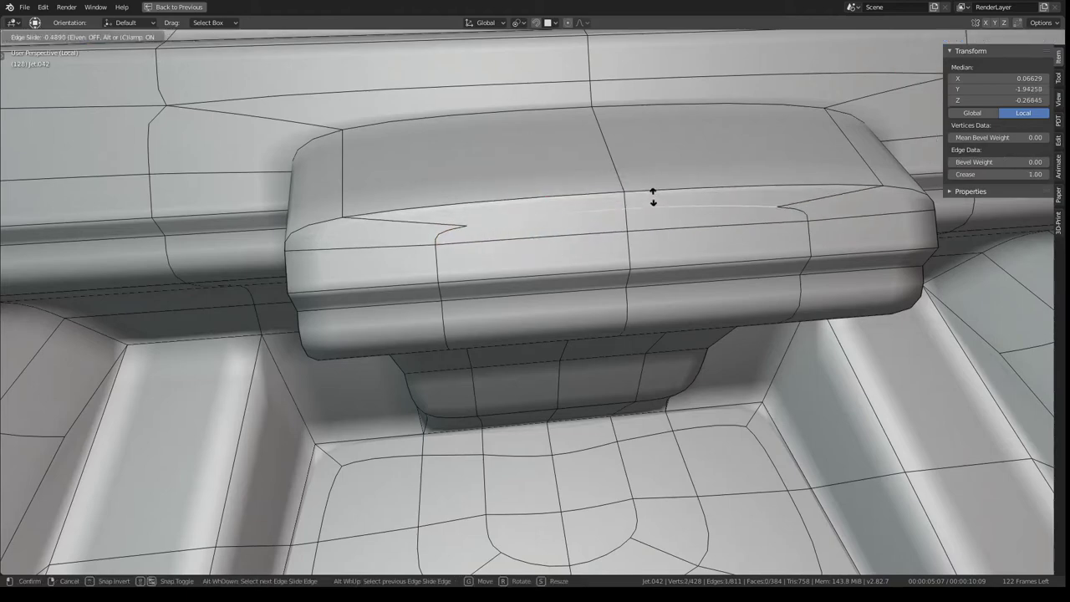
{"action": "left_click", "coordinate": [605, 230]}
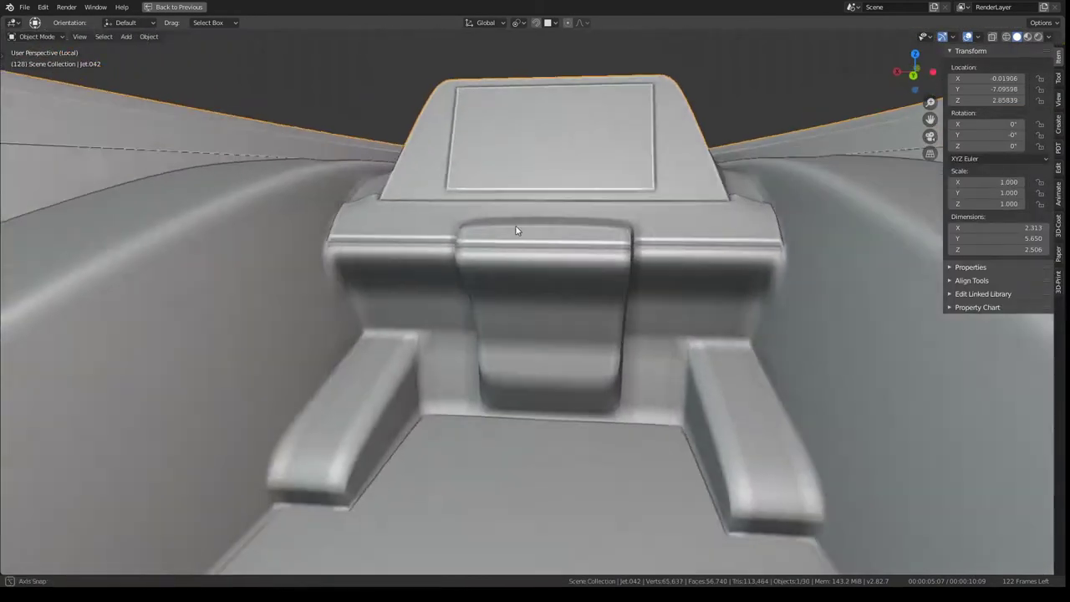
{"action": "middle_click_drag", "start_coordinate": [516, 231], "coordinate": [452, 266]}
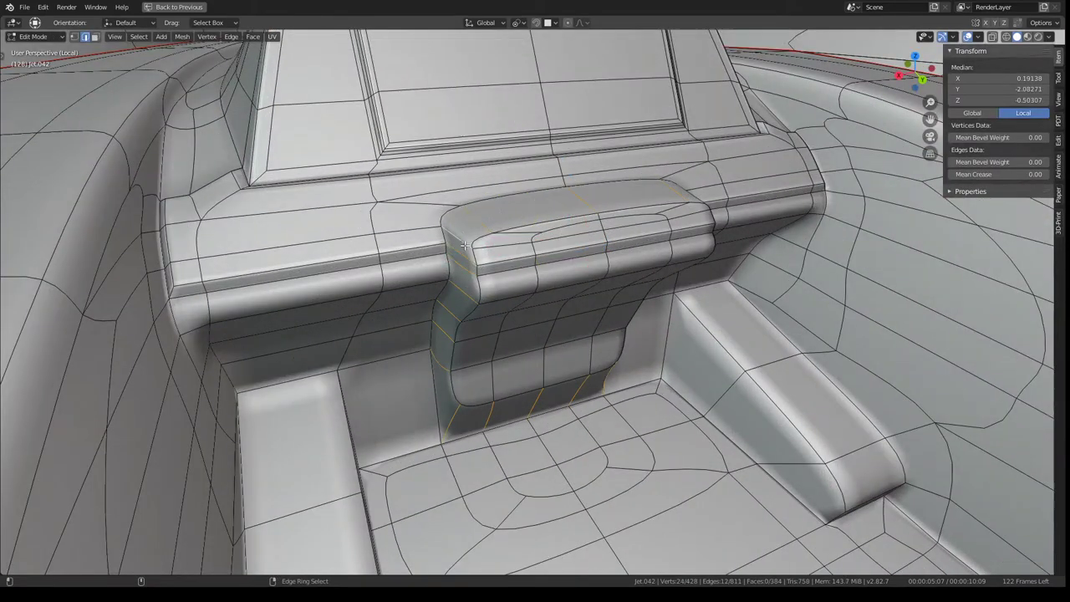
- Subdivide the block's side faces and slide the new edge loop into place
{"action": "middle_click_drag", "start_coordinate": [463, 244], "coordinate": [501, 276]}
{"action": "right_click", "coordinate": [637, 213]}
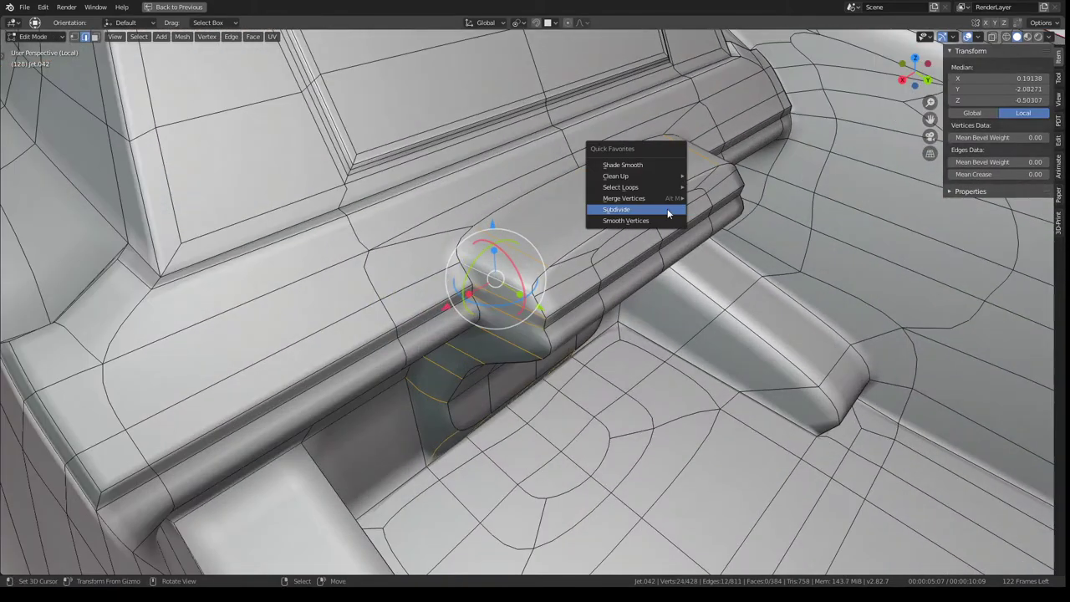
{"action": "left_click", "coordinate": [637, 213]}
{"action": "left_click", "coordinate": [513, 244], "text": "alt"}
{"action": "key", "text": "g"}
{"action": "key", "text": "g"}
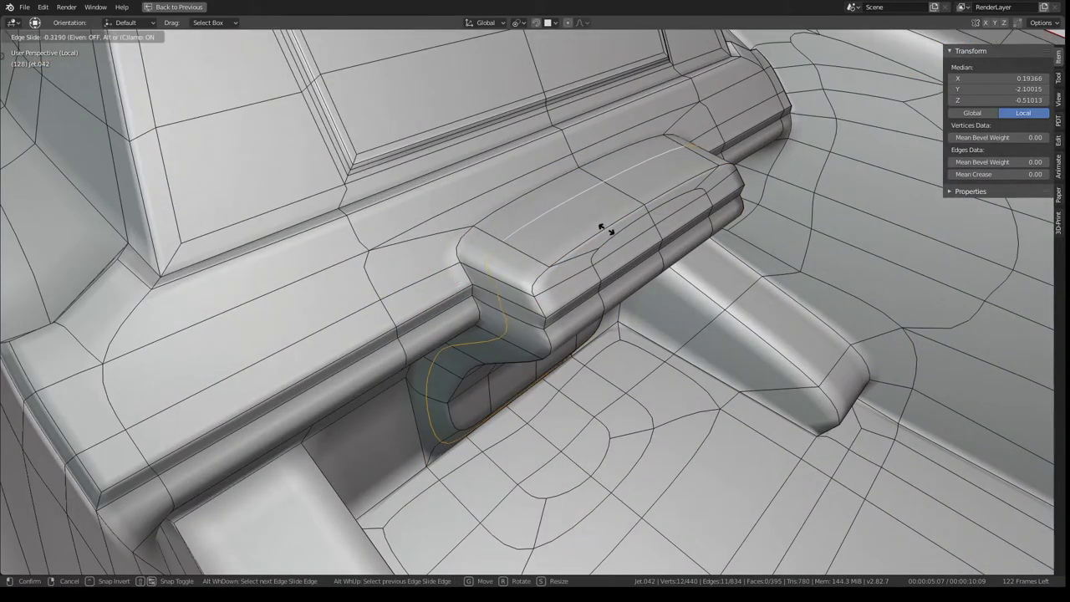
{"action": "left_click", "coordinate": [591, 221]}
- Subdivide the side faces again, slide the newest loop, and preview in Object Mode
{"action": "left_click", "coordinate": [512, 277], "text": "ctrl+alt"}
{"action": "right_click", "coordinate": [597, 221]}
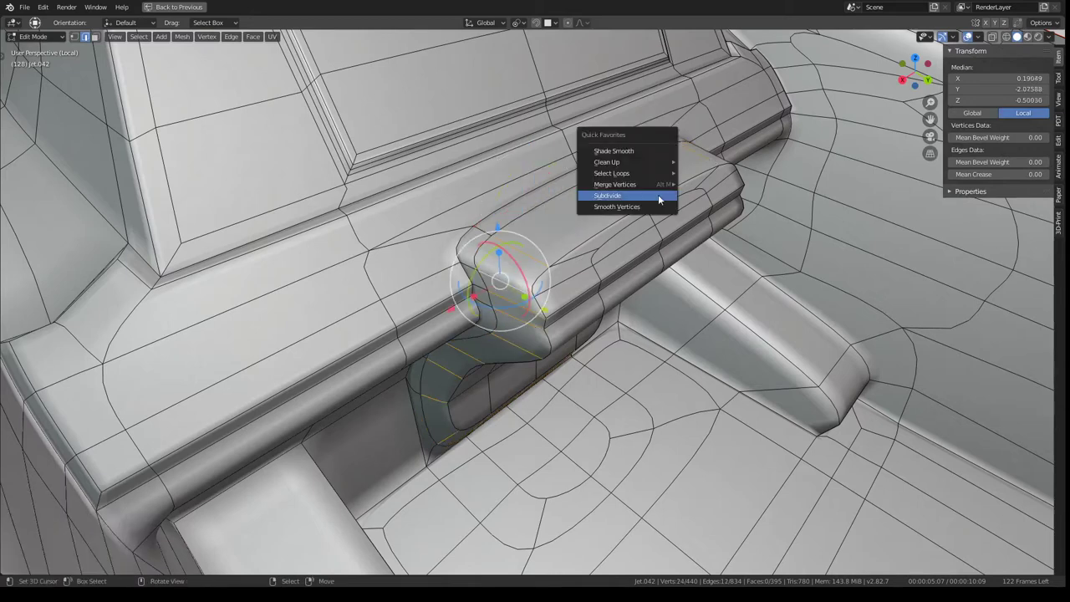
{"action": "left_click", "coordinate": [597, 221]}
{"action": "left_click", "coordinate": [534, 235], "text": "alt"}
{"action": "key", "text": "g"}
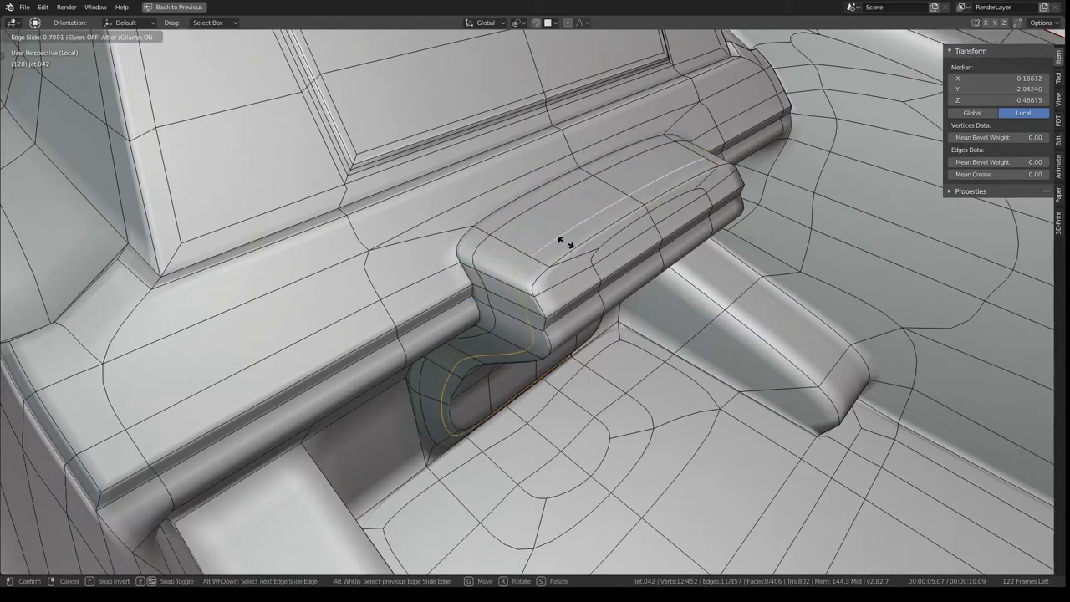
{"action": "left_click", "coordinate": [551, 237]}
{"action": "mouse_move", "coordinate": [551, 237]}
{"action": "middle_mouse_down"}
{"action": "mouse_move", "coordinate": [537, 308]}
{"action": "mouse_move", "coordinate": [568, 313]}
{"action": "mouse_move", "coordinate": [448, 376]}
{"action": "mouse_move", "coordinate": [576, 310]}
{"action": "mouse_move", "coordinate": [530, 303]}
{"action": "mouse_move", "coordinate": [558, 336]}
{"action": "mouse_move", "coordinate": [590, 313]}
{"action": "mouse_move", "coordinate": [554, 296]}
{"action": "mouse_move", "coordinate": [596, 389]}
{"action": "mouse_move", "coordinate": [531, 367]}
{"action": "mouse_move", "coordinate": [600, 360]}
{"action": "middle_mouse_up"}
{"action": "key", "text": "Tab"}
{"action": "key", "text": "Tab"}
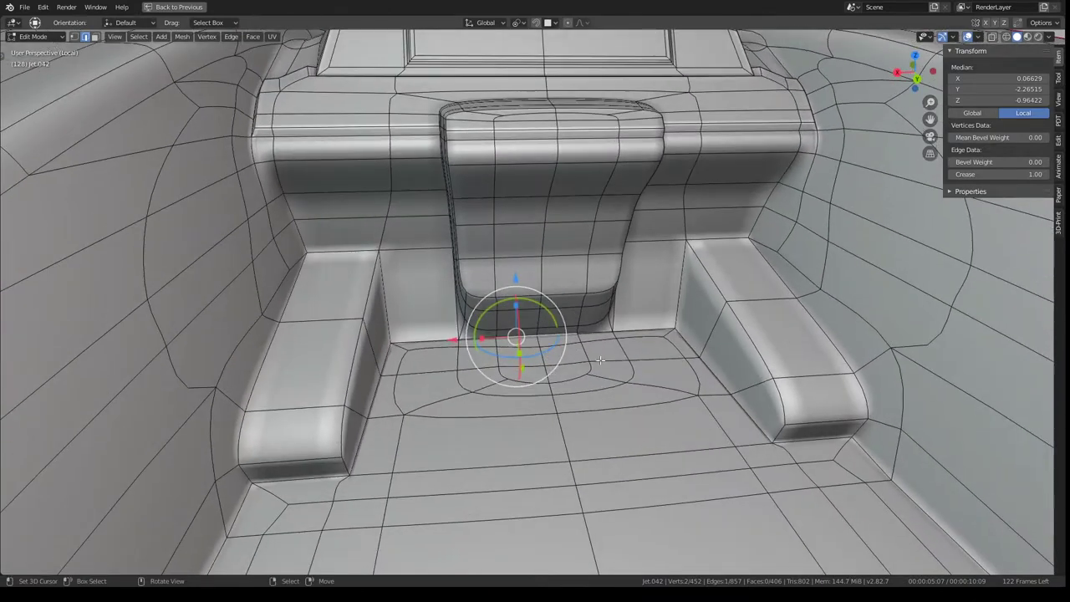
- Select a path of floor faces at the foot of the central block
{"action": "key", "text": "3"}
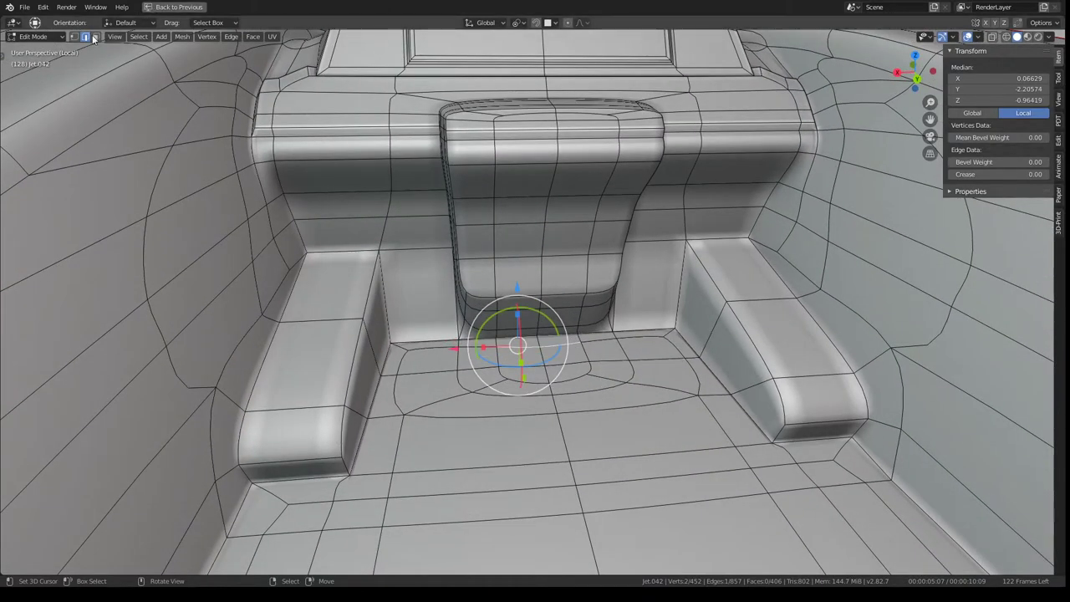
{"action": "left_click", "coordinate": [560, 341]}
{"action": "left_click", "coordinate": [590, 403], "text": "ctrl"}
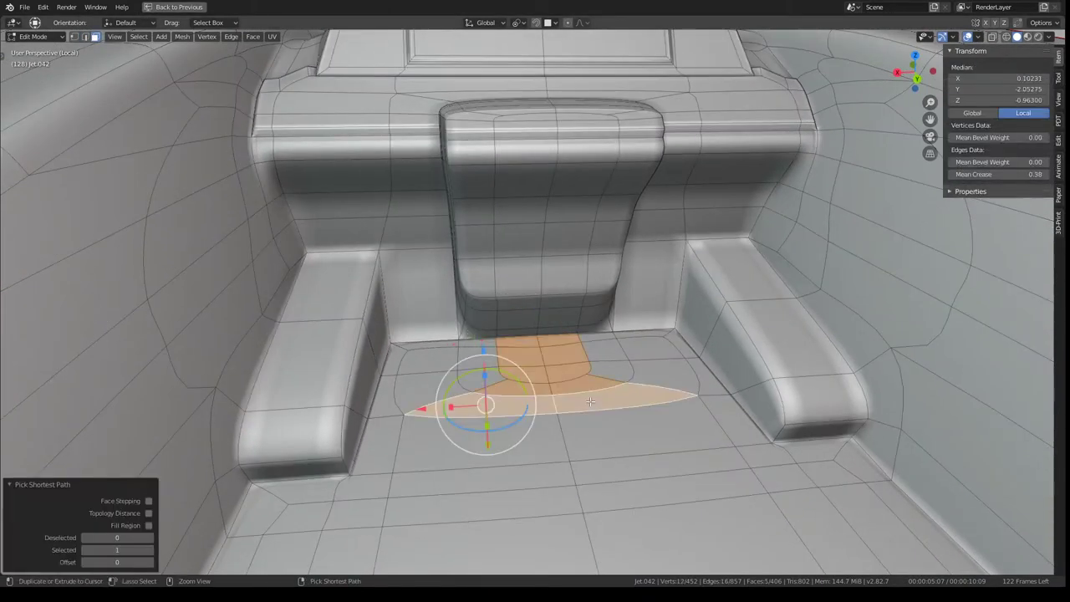
{"action": "middle_click_drag", "start_coordinate": [580, 385], "coordinate": [573, 253]}
{"action": "left_click", "coordinate": [572, 253], "text": "shift"}
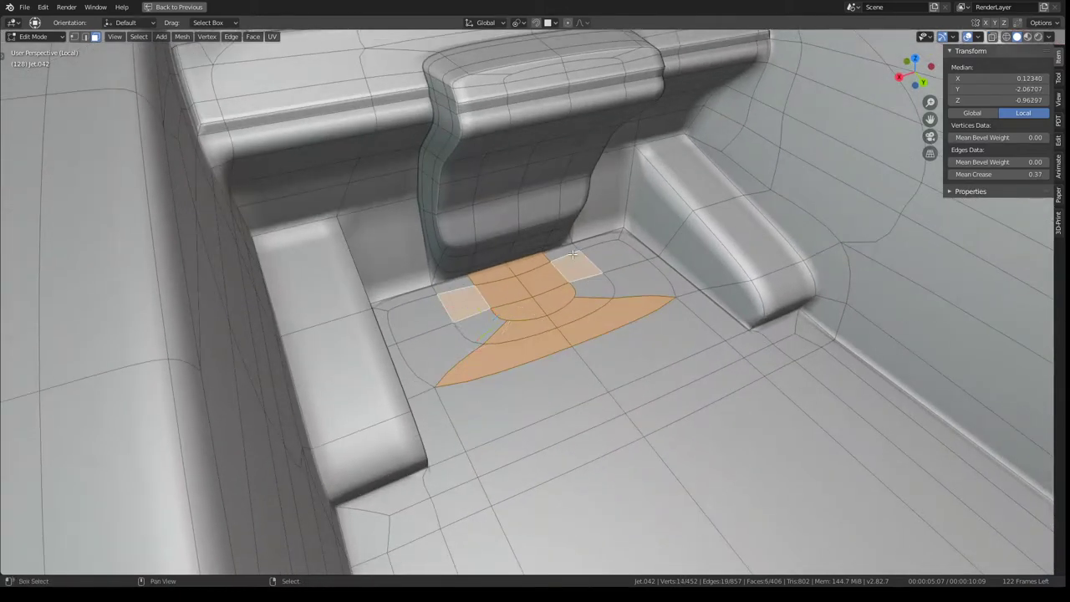
{"action": "left_click", "coordinate": [596, 291], "text": "ctrl"}
- Push the selected floor faces forward, then add more faces and push them further
{"action": "left_click_drag", "start_coordinate": [522, 380], "coordinate": [560, 415]}
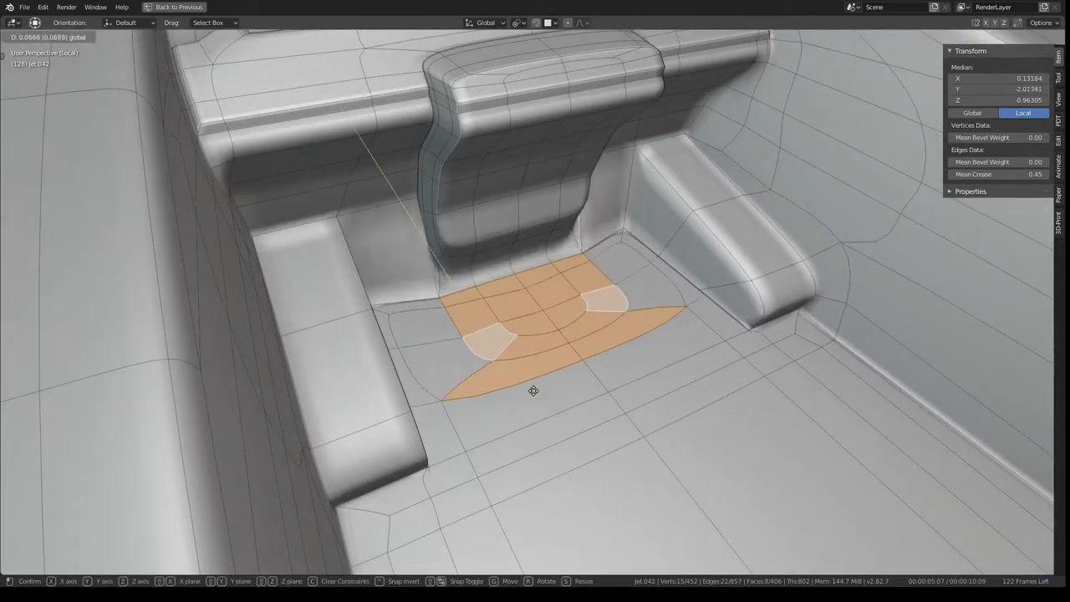
{"action": "key", "text": "Escape"}
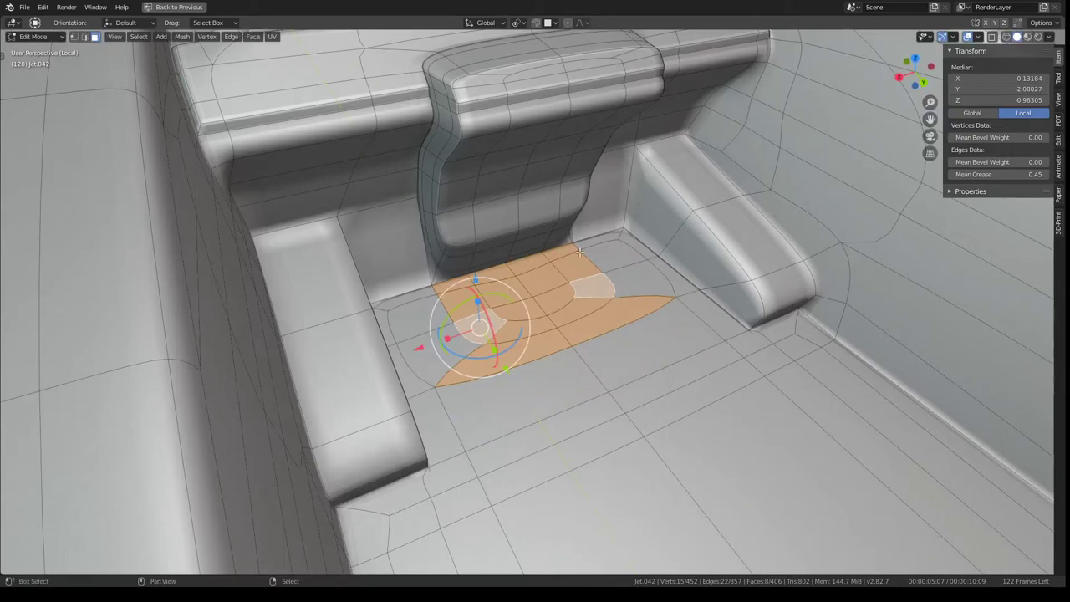
{"action": "left_click_drag", "start_coordinate": [513, 380], "coordinate": [543, 398]}
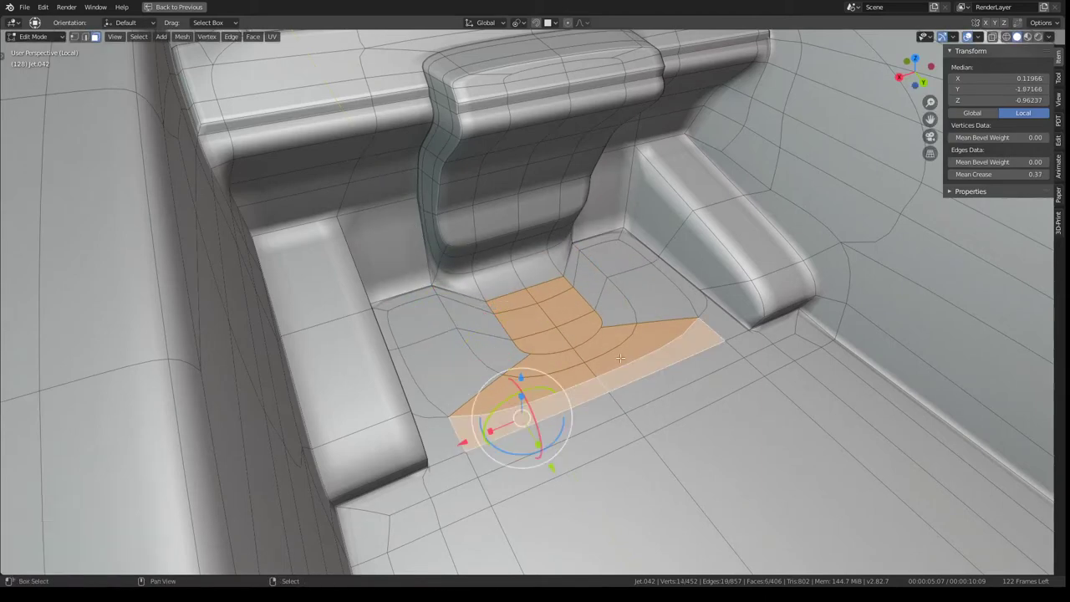
{"action": "left_click", "coordinate": [527, 451], "text": "shift"}
{"action": "left_click", "coordinate": [588, 474], "text": "shift"}
{"action": "key", "text": "g"}
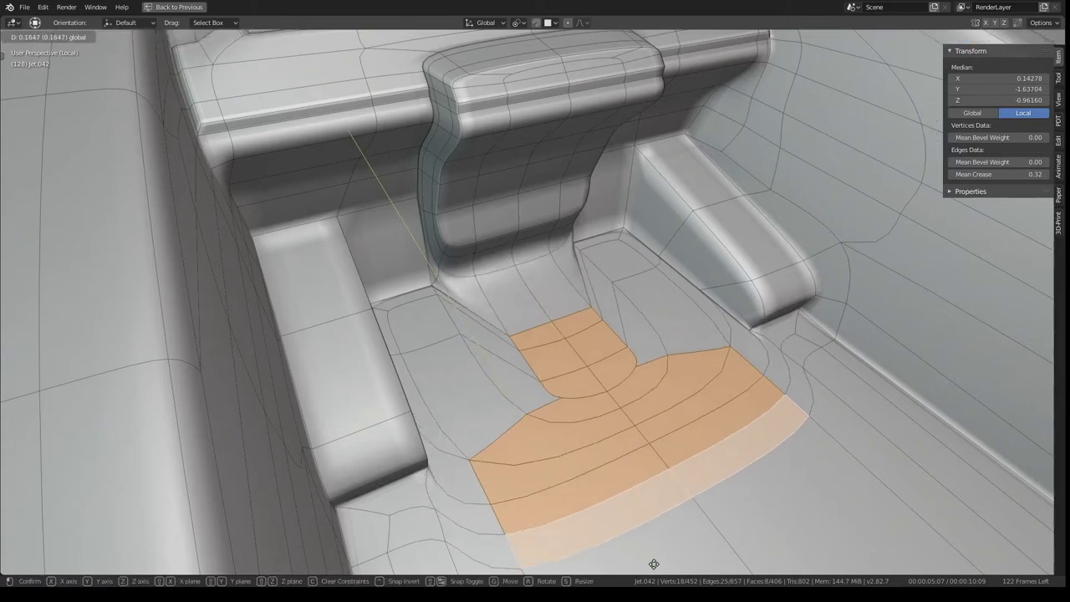
{"action": "left_click", "coordinate": [633, 547]}
{"action": "mouse_move", "coordinate": [632, 547]}
{"action": "middle_mouse_down"}
{"action": "mouse_move", "coordinate": [629, 328]}
{"action": "mouse_move", "coordinate": [580, 306]}
{"action": "mouse_move", "coordinate": [490, 310]}
{"action": "mouse_move", "coordinate": [317, 206]}
{"action": "middle_mouse_up"}
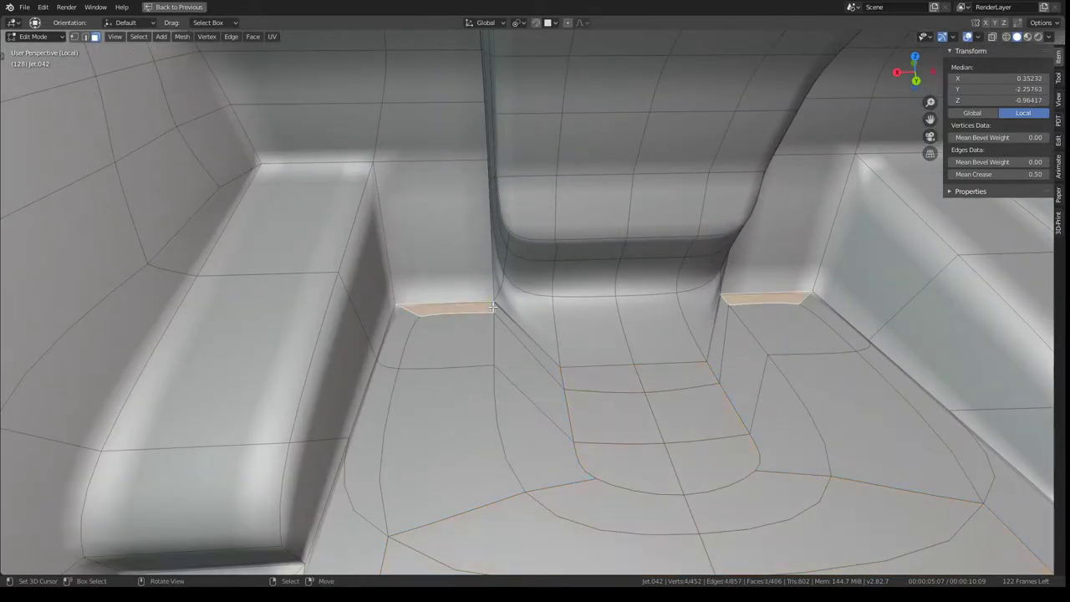
- Move the base corner edge 0.109 along X, then select an edge in the seat-back recess
{"action": "left_click", "coordinate": [86, 36]}
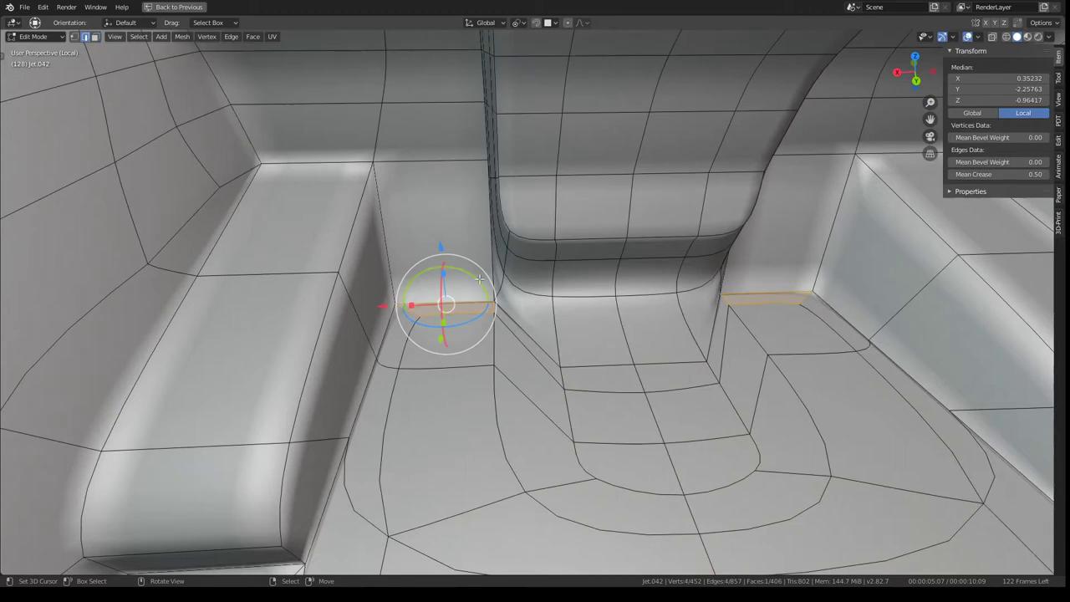
{"action": "mouse_move", "coordinate": [422, 298]}
{"action": "left_mouse_down"}
{"action": "mouse_move", "coordinate": [353, 305]}
{"action": "mouse_move", "coordinate": [365, 307]}
{"action": "left_mouse_up"}
{"action": "key", "text": "ctrl+z"}
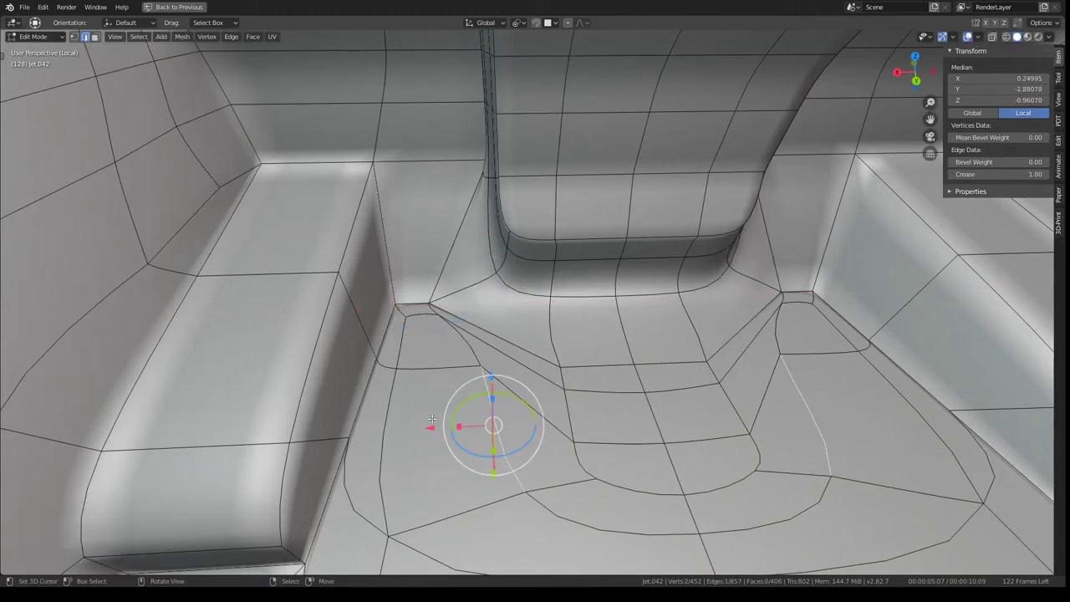
{"action": "left_click_drag", "start_coordinate": [431, 418], "coordinate": [350, 424]}
{"action": "mouse_move", "coordinate": [349, 425]}
{"action": "middle_mouse_down"}
{"action": "mouse_move", "coordinate": [458, 274]}
{"action": "mouse_move", "coordinate": [545, 266]}
{"action": "mouse_move", "coordinate": [516, 242]}
{"action": "middle_mouse_up"}
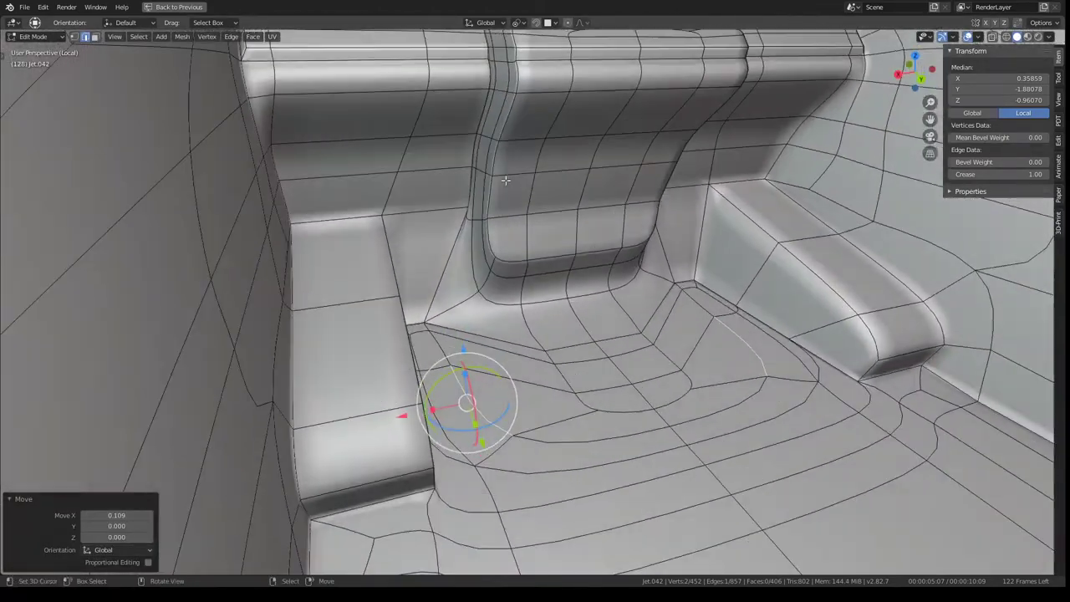
{"action": "scroll", "coordinate": [517, 243], "scroll_direction": "up", "scroll_amount": 2}
{"action": "scroll", "coordinate": [459, 254], "scroll_direction": "up", "scroll_amount": 2}
{"action": "left_click", "coordinate": [450, 245]}
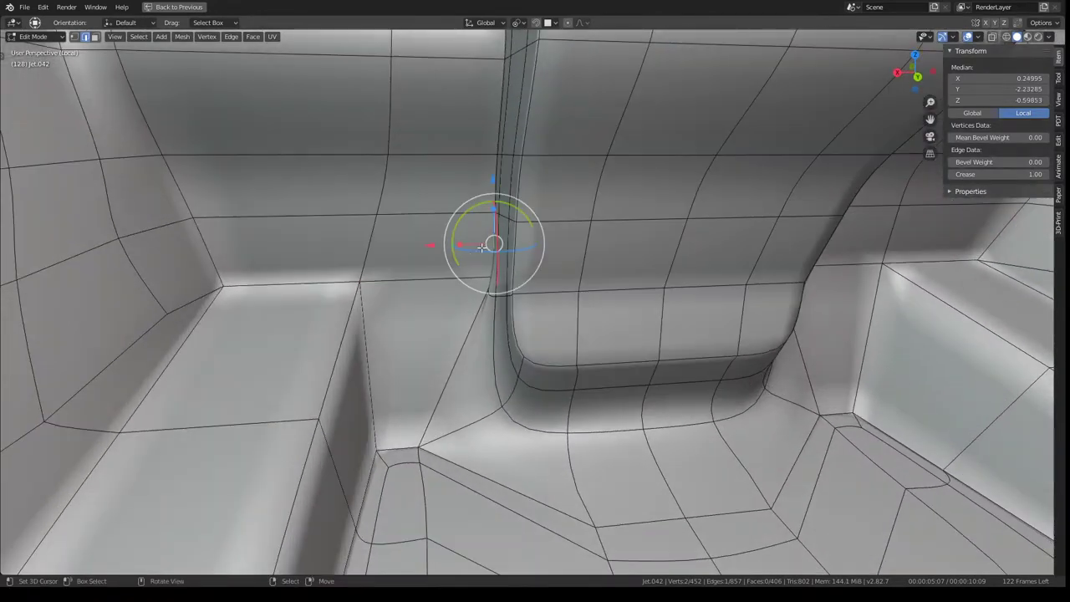
- Slide the selected recess edge and reposition it closer to the central block
{"action": "key", "text": "g"}
{"action": "key", "text": "g"}
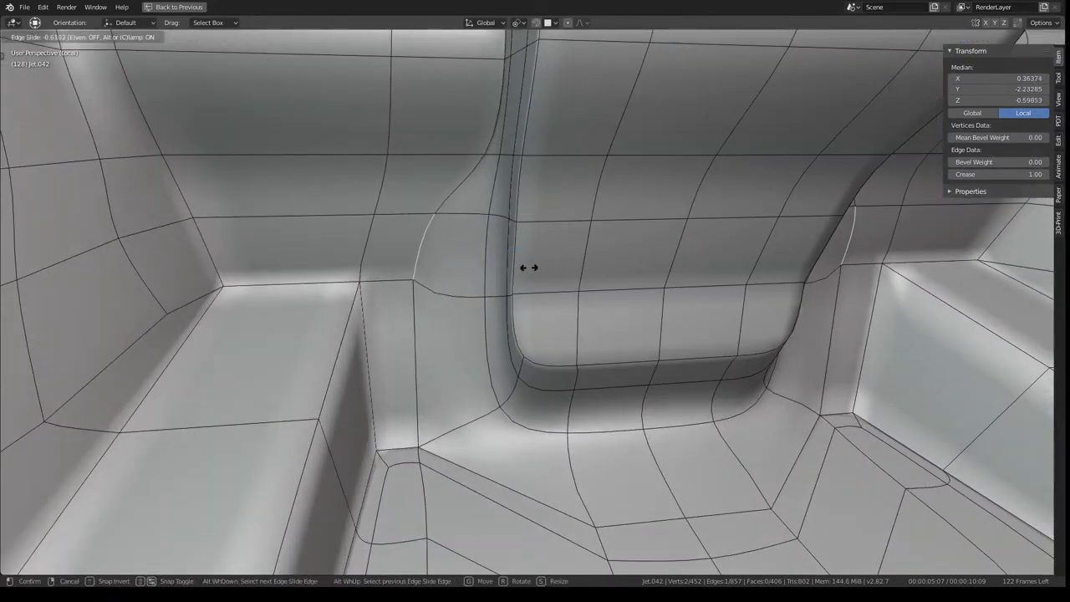
{"action": "left_click", "coordinate": [521, 268]}
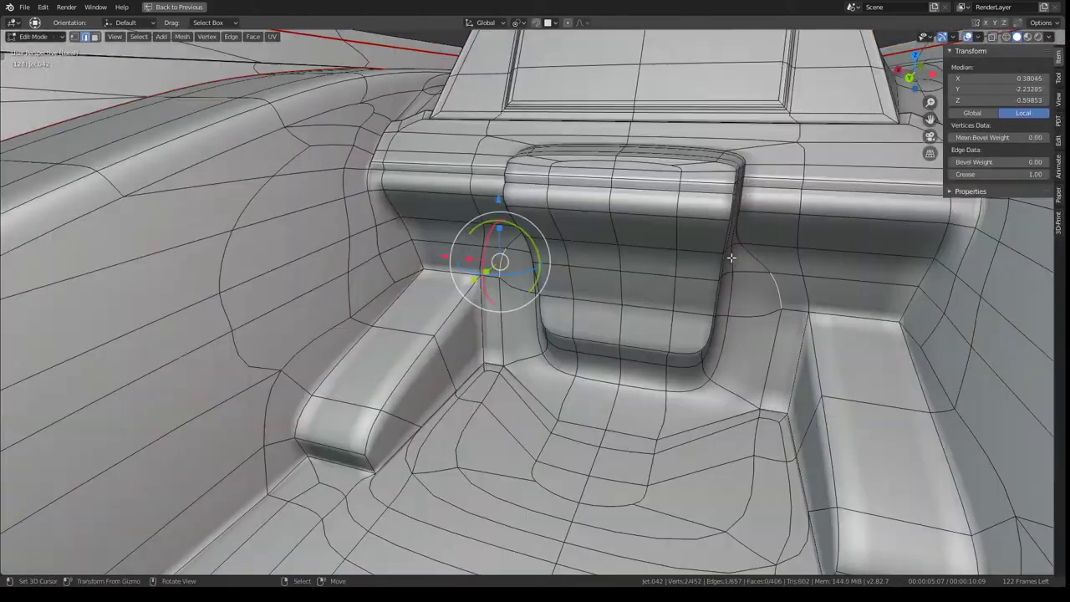
{"action": "mouse_move", "coordinate": [731, 258]}
{"action": "middle_mouse_down"}
{"action": "mouse_move", "coordinate": [635, 276]}
{"action": "mouse_move", "coordinate": [544, 210]}
{"action": "mouse_move", "coordinate": [501, 318]}
{"action": "mouse_move", "coordinate": [531, 239]}
{"action": "middle_mouse_up"}
{"action": "key", "text": "g"}
{"action": "left_click", "coordinate": [677, 263]}
{"action": "scroll", "coordinate": [502, 318], "scroll_direction": "up", "scroll_amount": 2}
- Select an edge path along the block and slide a side edge
{"action": "left_click", "coordinate": [494, 335], "text": "ctrl"}
{"action": "left_click", "coordinate": [531, 239], "text": "ctrl"}
{"action": "middle_click_drag", "start_coordinate": [459, 315], "coordinate": [426, 317]}
{"action": "left_click", "coordinate": [433, 322]}
{"action": "key", "text": "g"}
{"action": "key", "text": "g"}
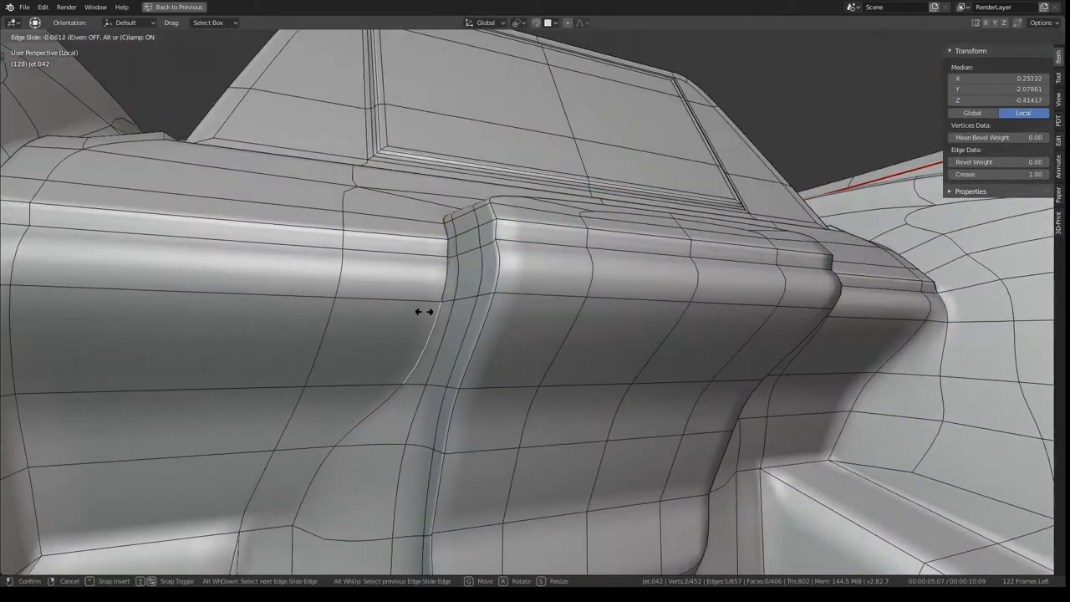
{"action": "left_click", "coordinate": [416, 311]}
- Extend the edge path and slide the side edges by 0.140 to tighten the loop
{"action": "middle_click_drag", "start_coordinate": [447, 269], "coordinate": [466, 331]}
{"action": "left_click", "coordinate": [454, 279], "text": "ctrl"}
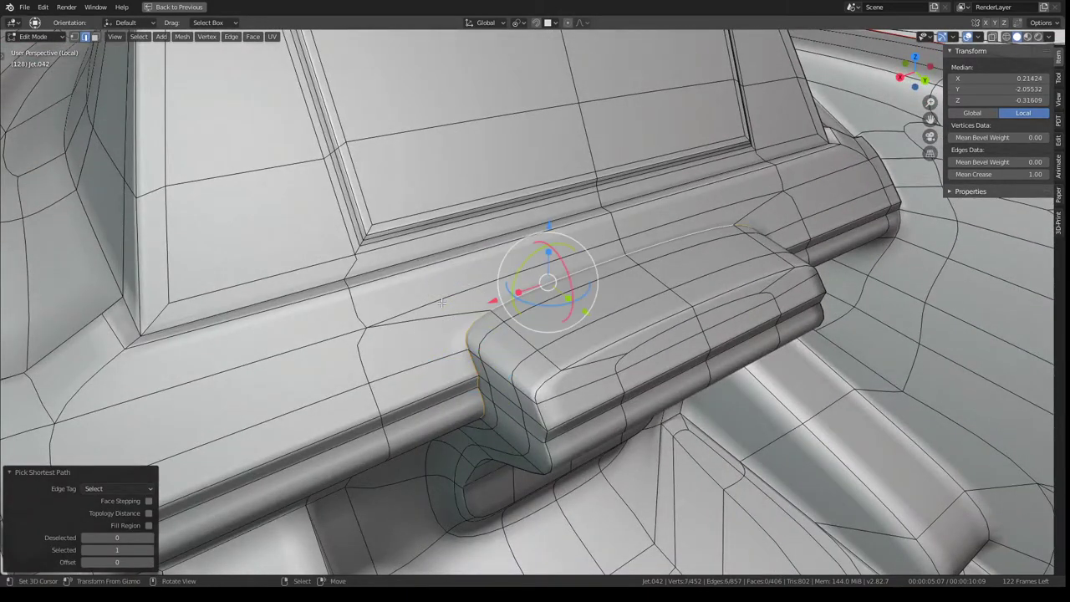
{"action": "key", "text": "g"}
{"action": "key", "text": "g"}
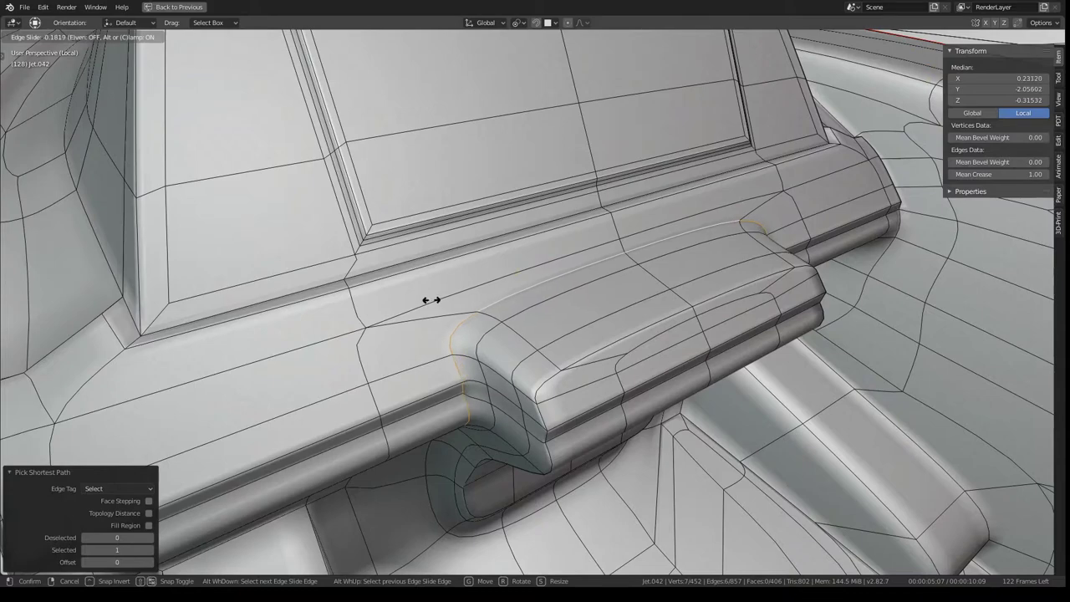
{"action": "left_click", "coordinate": [431, 299]}
{"action": "middle_click_drag", "start_coordinate": [431, 299], "coordinate": [468, 324]}
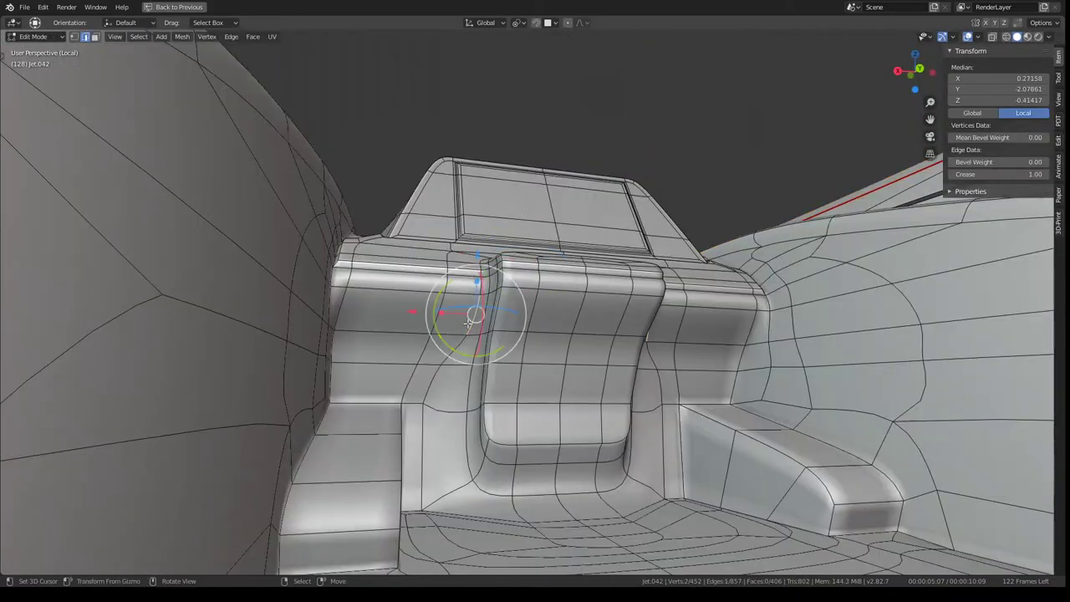
{"action": "key", "text": "g"}
{"action": "key", "text": "g"}
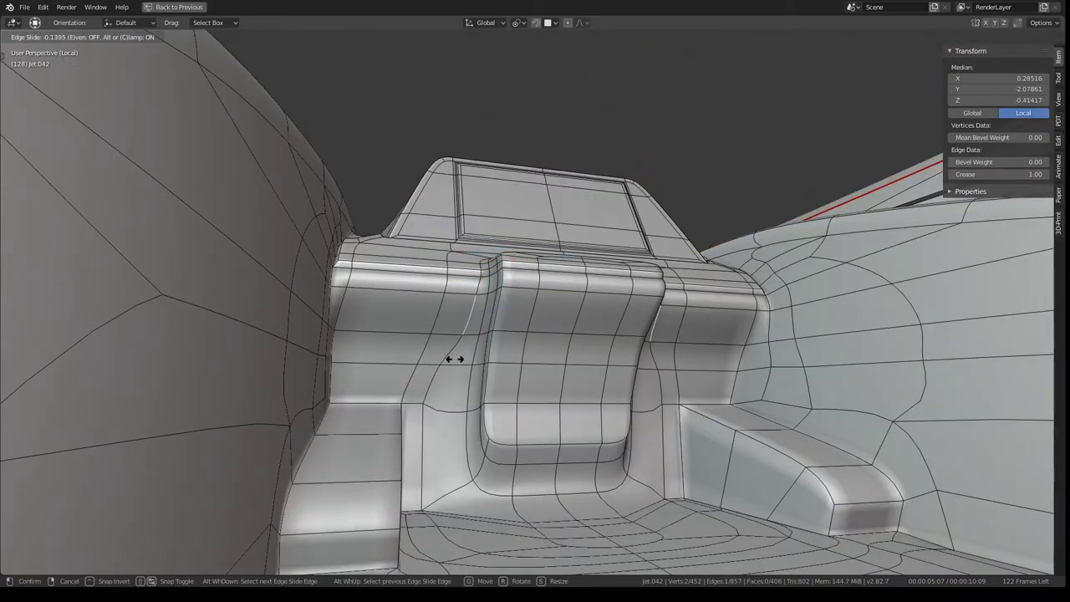
{"action": "left_click", "coordinate": [454, 358]}
- Slide a vertex beside the central block by -0.220 and preview the smoothed mesh
{"action": "left_click", "coordinate": [74, 36]}
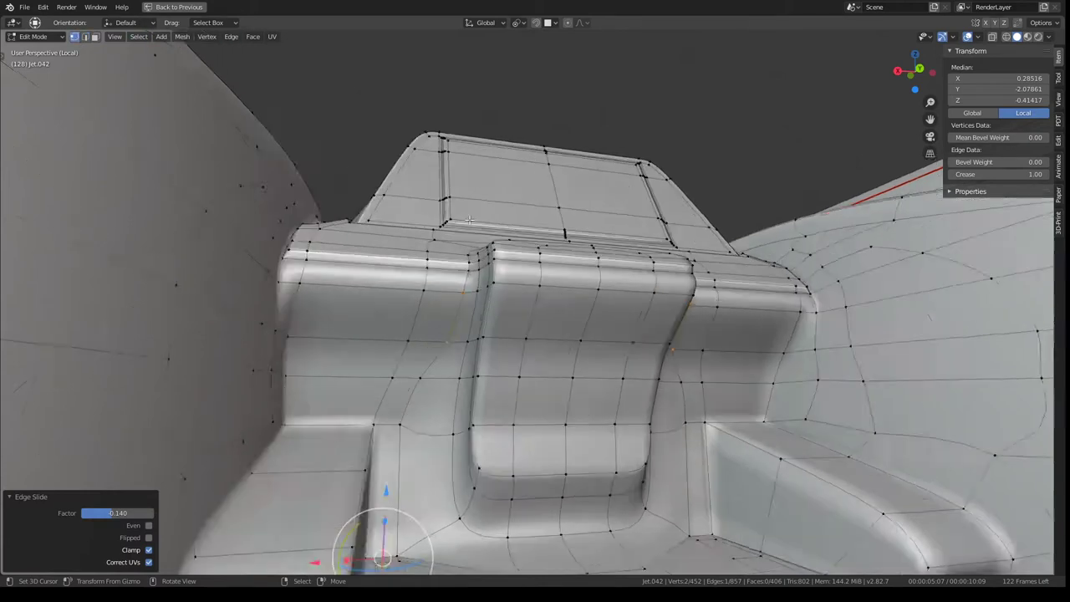
{"action": "scroll", "coordinate": [535, 301], "scroll_direction": "up", "scroll_amount": 3}
{"action": "left_click", "coordinate": [400, 361]}
{"action": "key", "text": "g"}
{"action": "key", "text": "g"}
{"action": "left_click", "coordinate": [564, 322]}
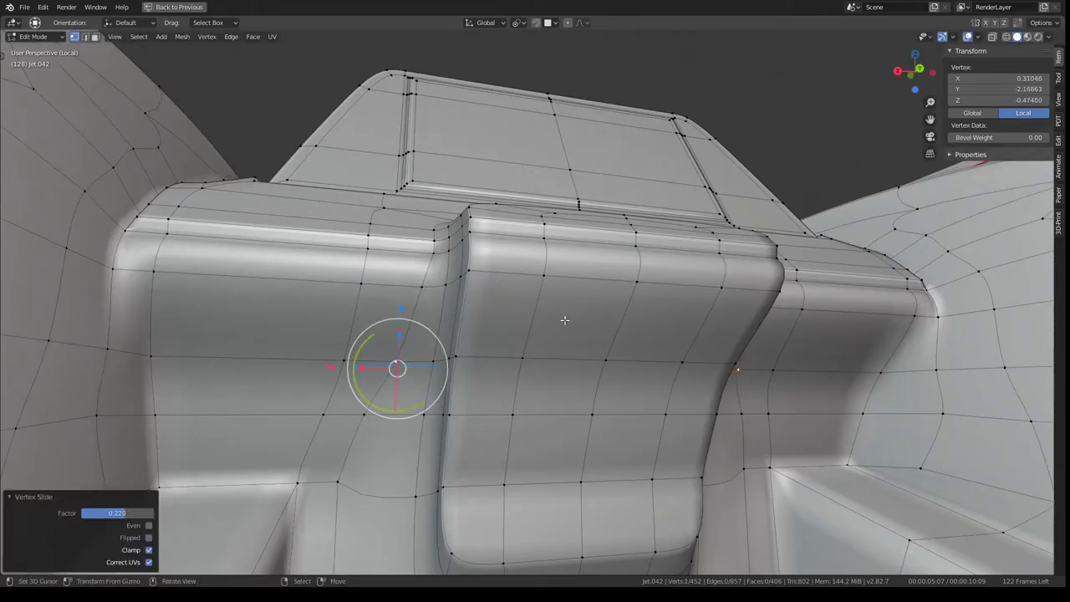
{"action": "key", "text": "Tab"}
{"action": "scroll", "coordinate": [563, 284], "scroll_direction": "down", "scroll_amount": 4}
{"action": "mouse_move", "coordinate": [563, 249]}
{"action": "middle_mouse_down"}
{"action": "mouse_move", "coordinate": [624, 355]}
{"action": "mouse_move", "coordinate": [613, 264]}
{"action": "middle_mouse_up"}
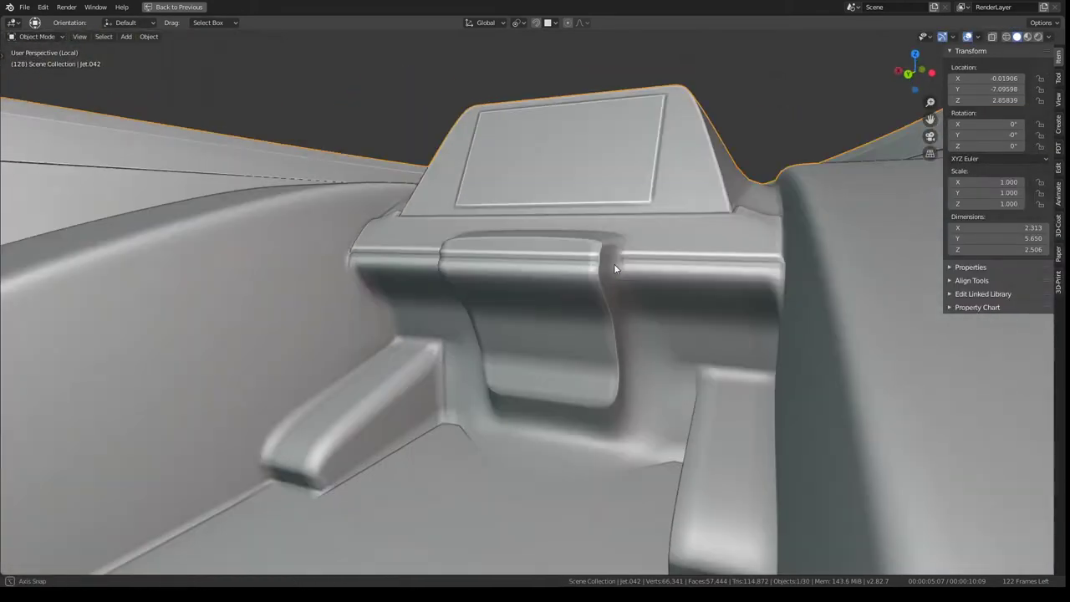
- Back in Edit Mode, shift two lower wall vertices sideways along X
{"action": "key", "text": "Tab"}
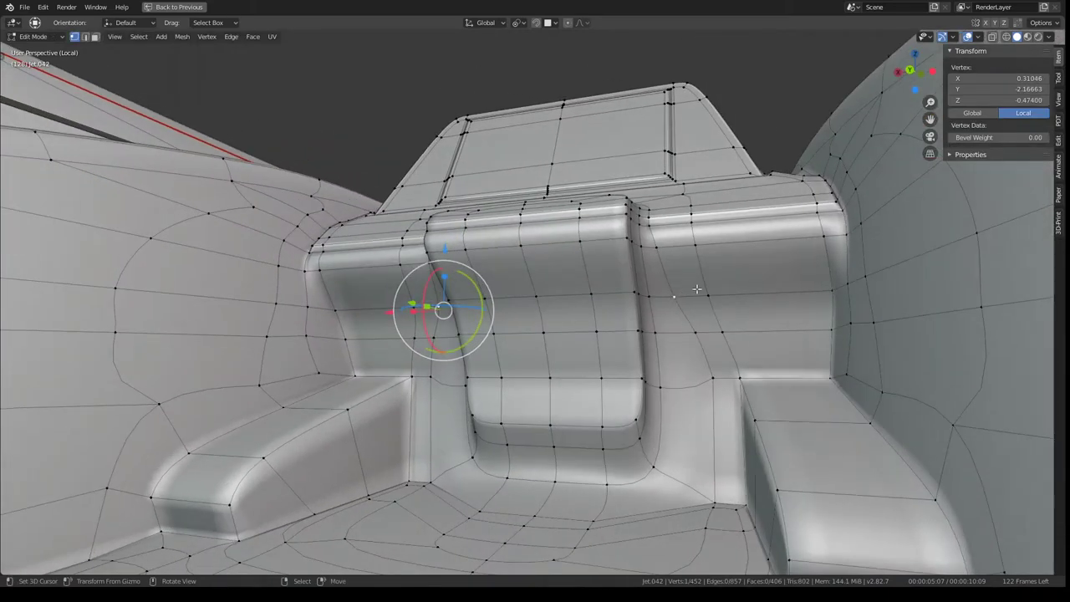
{"action": "middle_click_drag", "start_coordinate": [696, 289], "coordinate": [738, 289]}
{"action": "key", "text": "g"}
{"action": "key", "text": "x"}
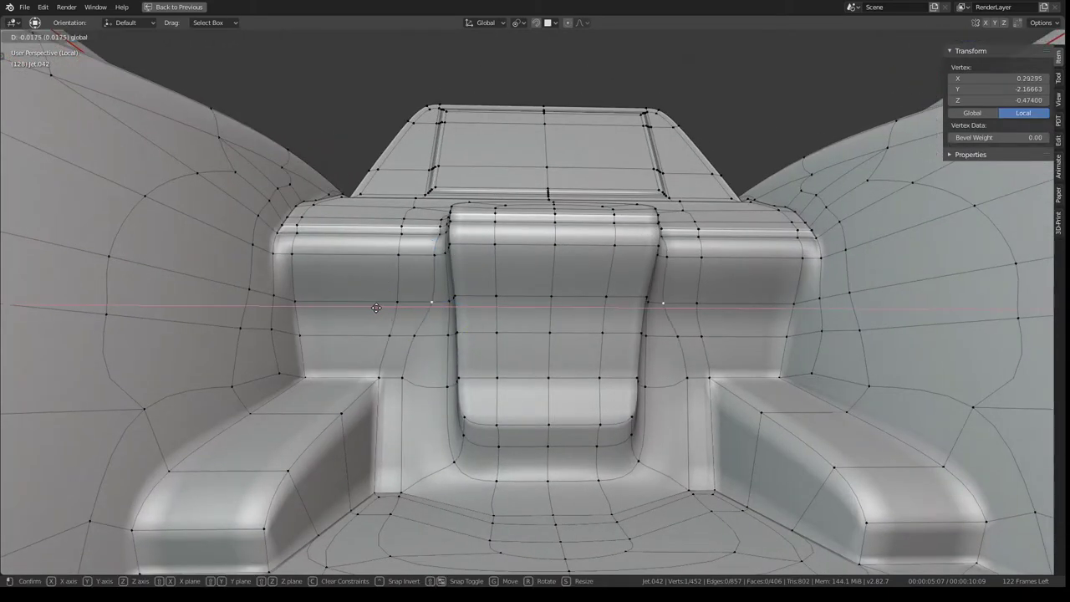
{"action": "left_click", "coordinate": [382, 307]}
{"action": "left_click", "coordinate": [420, 335]}
{"action": "key", "text": "g"}
{"action": "key", "text": "x"}
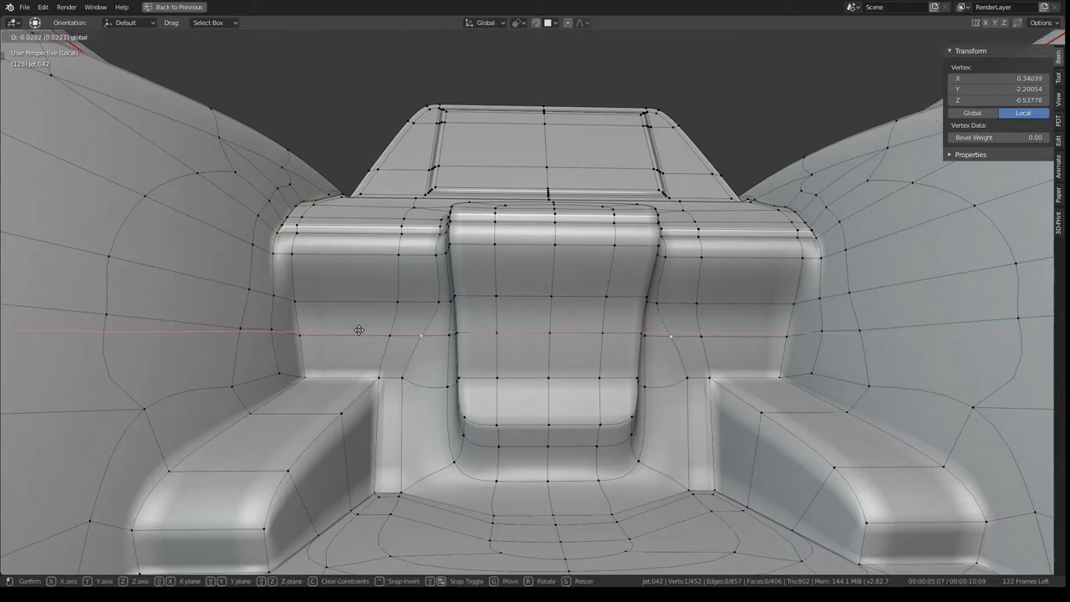
{"action": "left_click", "coordinate": [373, 331]}
- Select another vertex near the step and check the smoothed surface in Object Mode
{"action": "left_click", "coordinate": [402, 377]}
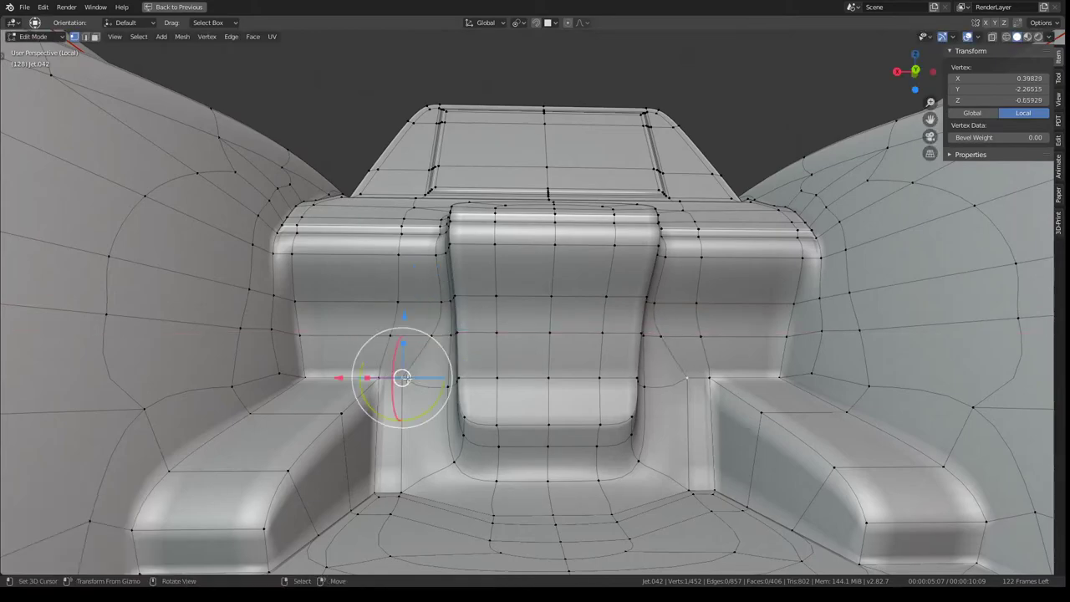
{"action": "middle_click_drag", "start_coordinate": [401, 378], "coordinate": [538, 354]}
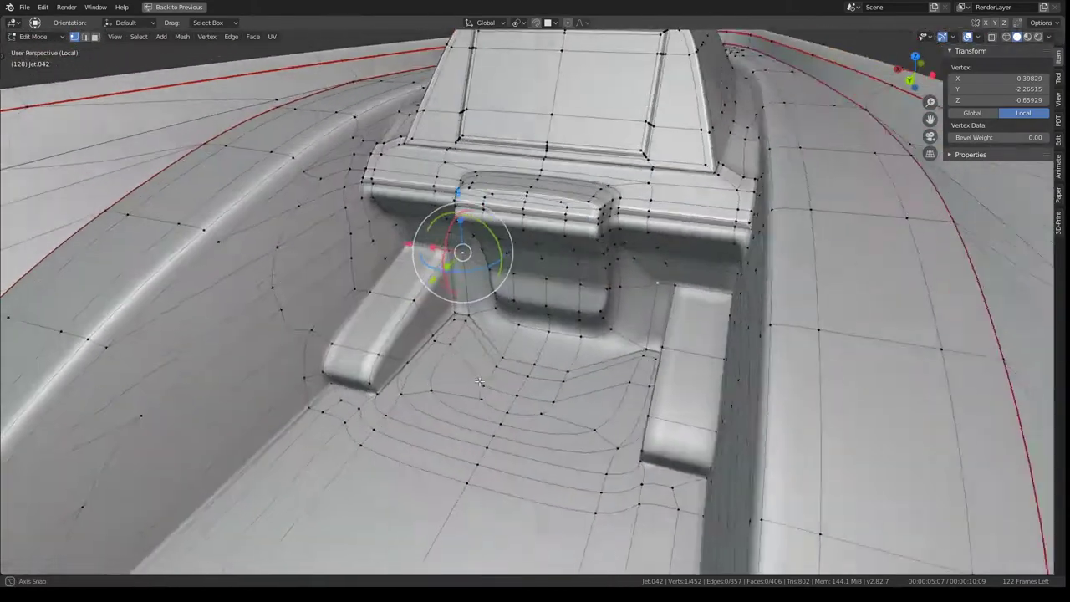
{"action": "key", "text": "Tab"}
{"action": "scroll", "coordinate": [538, 354], "scroll_direction": "down", "scroll_amount": 3}
{"action": "scroll", "coordinate": [581, 370], "scroll_direction": "up", "scroll_amount": 3}
- Return to Edit Mode and select the edge path along the central block's ledge
{"action": "key", "text": "Tab"}
{"action": "scroll", "coordinate": [585, 376], "scroll_direction": "up", "scroll_amount": 3}
{"action": "scroll", "coordinate": [598, 393], "scroll_direction": "up", "scroll_amount": 3}
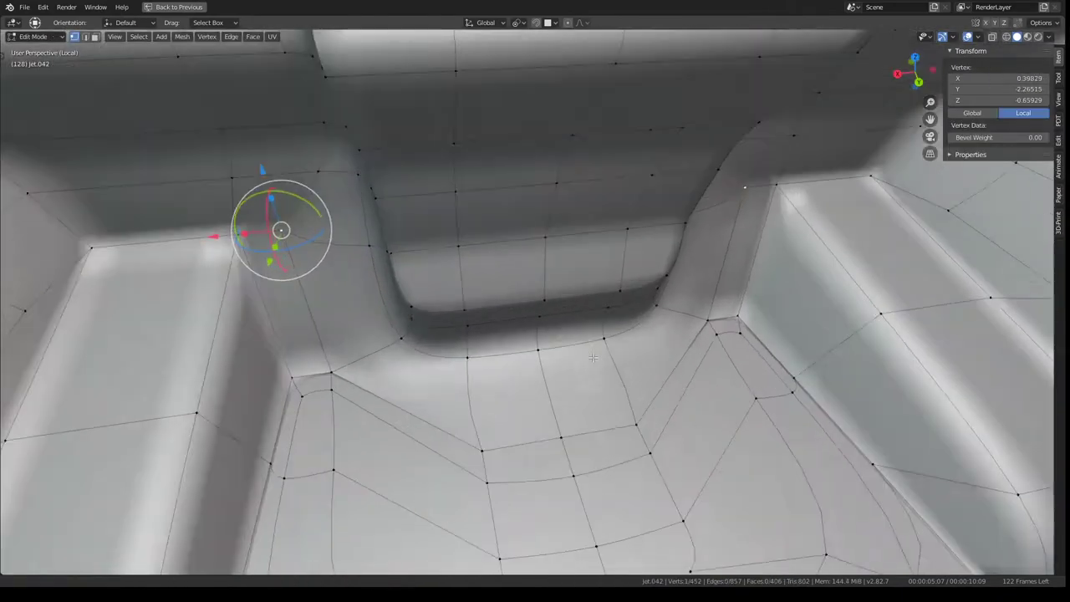
{"action": "scroll", "coordinate": [614, 418], "scroll_direction": "up", "scroll_amount": 2}
{"action": "scroll", "coordinate": [631, 418], "scroll_direction": "down", "scroll_amount": 3}
{"action": "scroll", "coordinate": [624, 431], "scroll_direction": "up", "scroll_amount": 3}
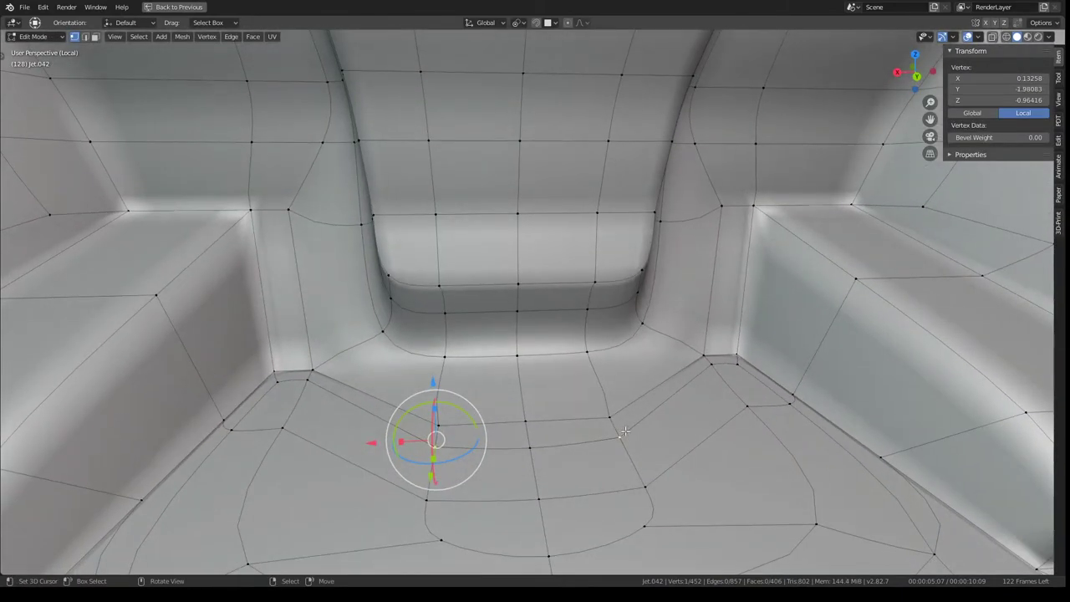
{"action": "scroll", "coordinate": [600, 345], "scroll_direction": "down", "scroll_amount": 3}
{"action": "mouse_move", "coordinate": [582, 323]}
{"action": "middle_mouse_down"}
{"action": "mouse_move", "coordinate": [630, 377]}
{"action": "mouse_move", "coordinate": [553, 339]}
{"action": "mouse_move", "coordinate": [641, 266]}
{"action": "mouse_move", "coordinate": [486, 320]}
{"action": "middle_mouse_up"}
{"action": "scroll", "coordinate": [630, 377], "scroll_direction": "up", "scroll_amount": 3}
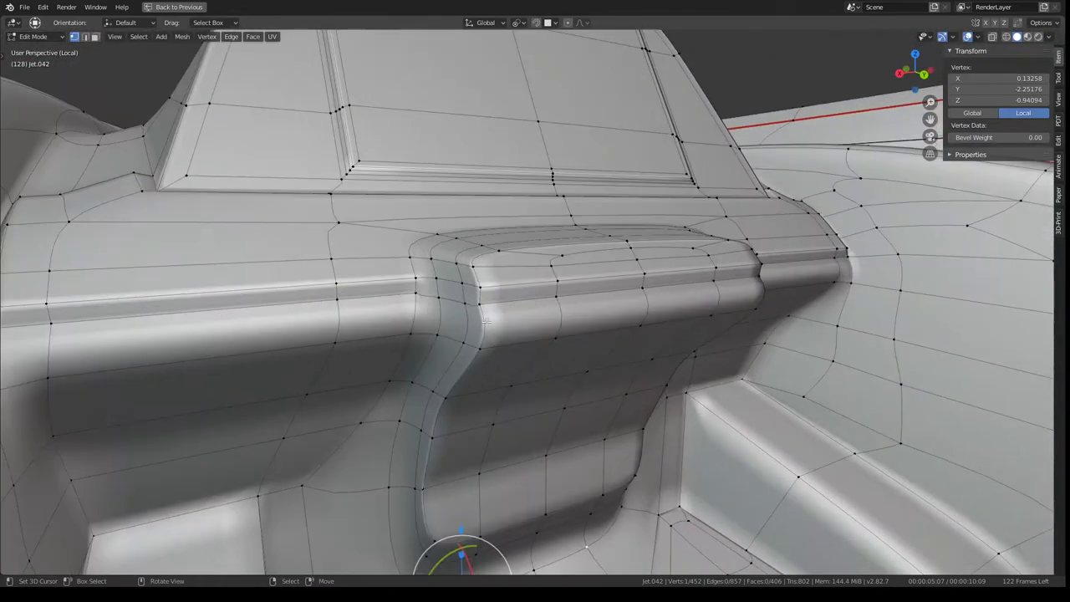
{"action": "left_click", "coordinate": [657, 283], "text": "ctrl"}
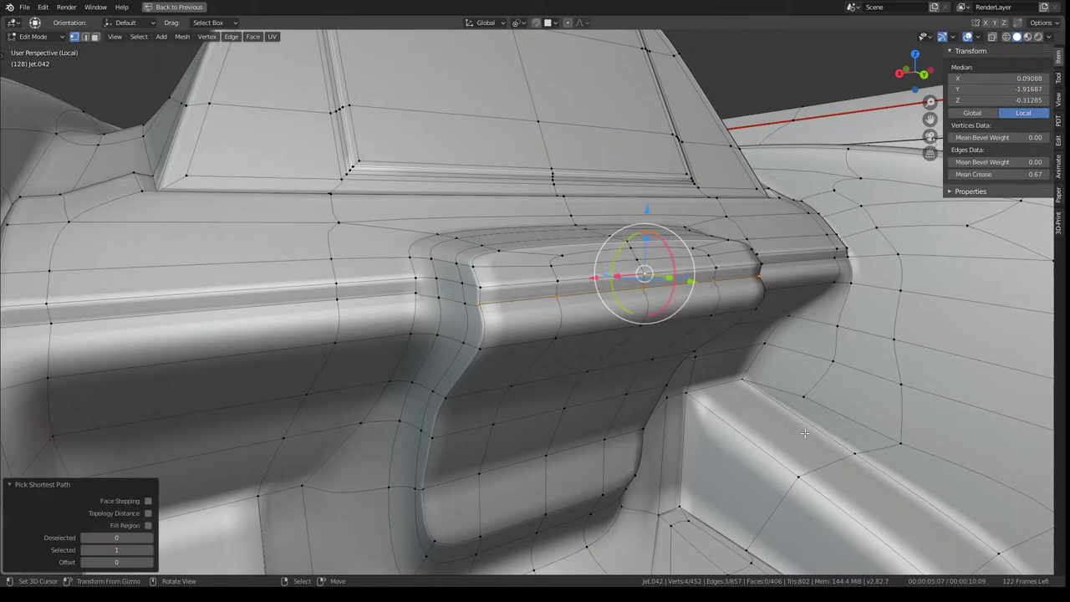
- Orbit around the step and preview the smoothed console in Object Mode
{"action": "middle_click_drag", "start_coordinate": [740, 207], "coordinate": [660, 276]}
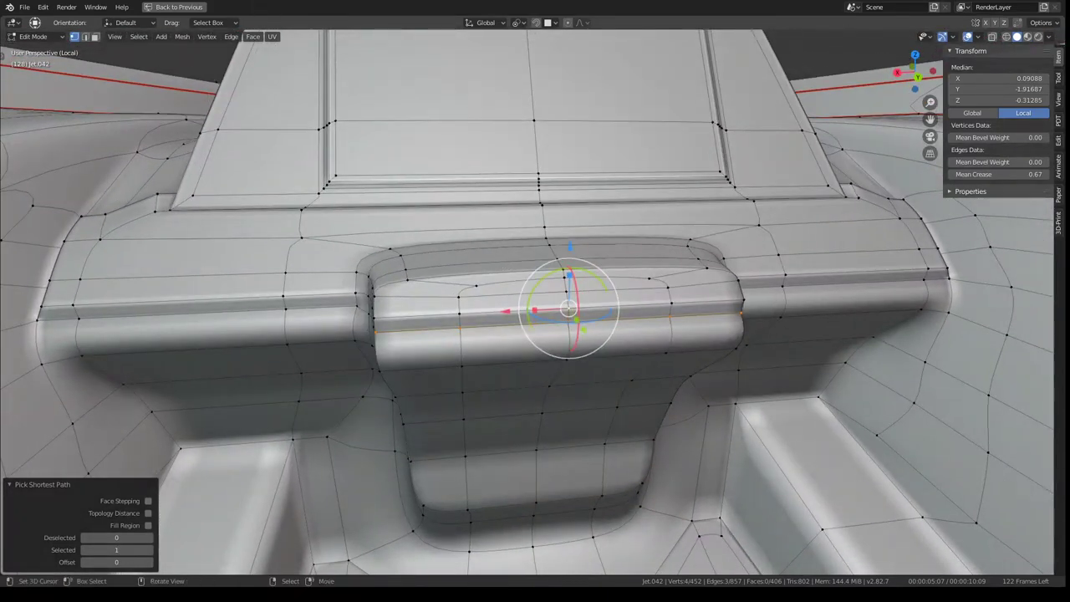
{"action": "middle_click_drag", "start_coordinate": [518, 284], "coordinate": [479, 264]}
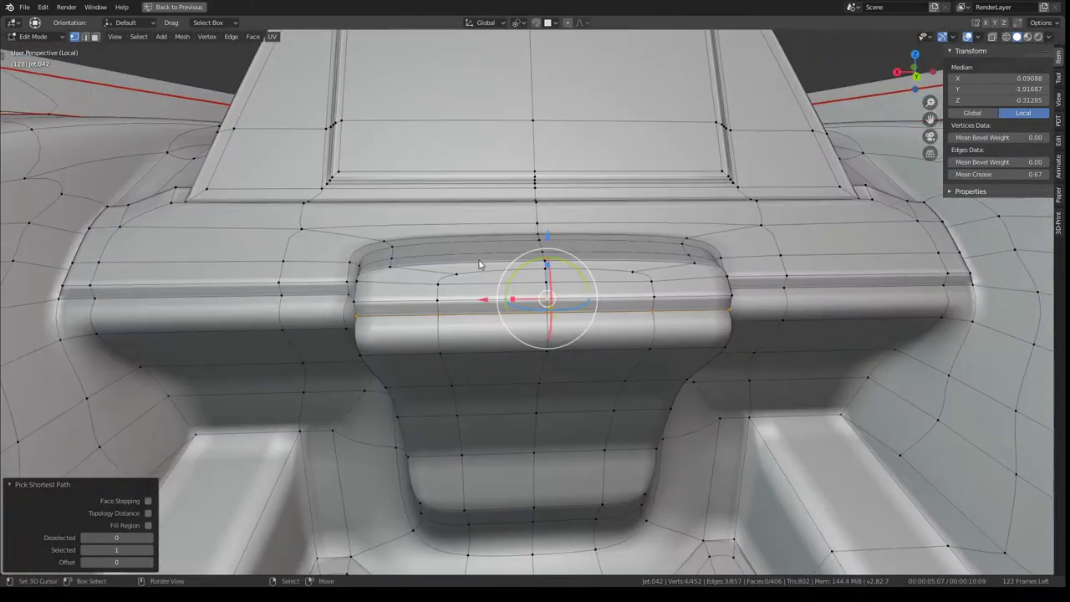
{"action": "scroll", "coordinate": [546, 298], "scroll_direction": "down", "scroll_amount": 3}
{"action": "mouse_move", "coordinate": [547, 298]}
{"action": "middle_mouse_down"}
{"action": "mouse_move", "coordinate": [442, 315]}
{"action": "mouse_move", "coordinate": [477, 291]}
{"action": "mouse_move", "coordinate": [568, 277]}
{"action": "mouse_move", "coordinate": [602, 276]}
{"action": "mouse_move", "coordinate": [649, 299]}
{"action": "mouse_move", "coordinate": [612, 253]}
{"action": "mouse_move", "coordinate": [613, 306]}
{"action": "mouse_move", "coordinate": [528, 294]}
{"action": "mouse_move", "coordinate": [546, 322]}
{"action": "mouse_move", "coordinate": [492, 337]}
{"action": "mouse_move", "coordinate": [539, 335]}
{"action": "middle_mouse_up"}
{"action": "key", "text": "Tab"}
{"action": "scroll", "coordinate": [601, 276], "scroll_direction": "down", "scroll_amount": 4}
{"action": "scroll", "coordinate": [635, 284], "scroll_direction": "up", "scroll_amount": 4}
{"action": "scroll", "coordinate": [528, 294], "scroll_direction": "up", "scroll_amount": 3}
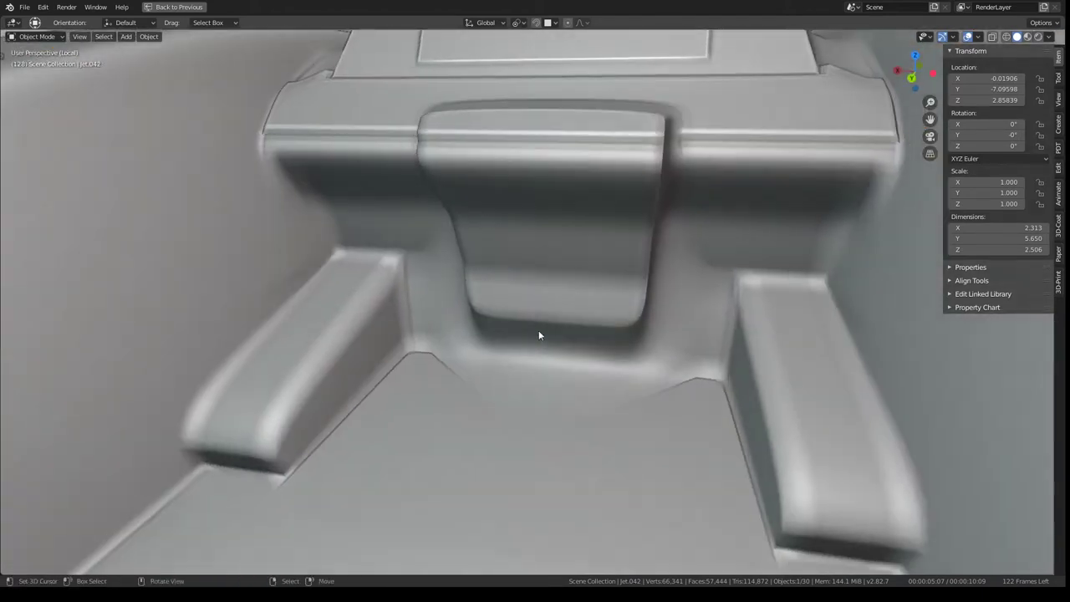
- In Edit Mode, push the small corner faces at the block's foot 0.1755 forward along Y
{"action": "key", "text": "Tab"}
{"action": "left_click", "coordinate": [388, 357]}
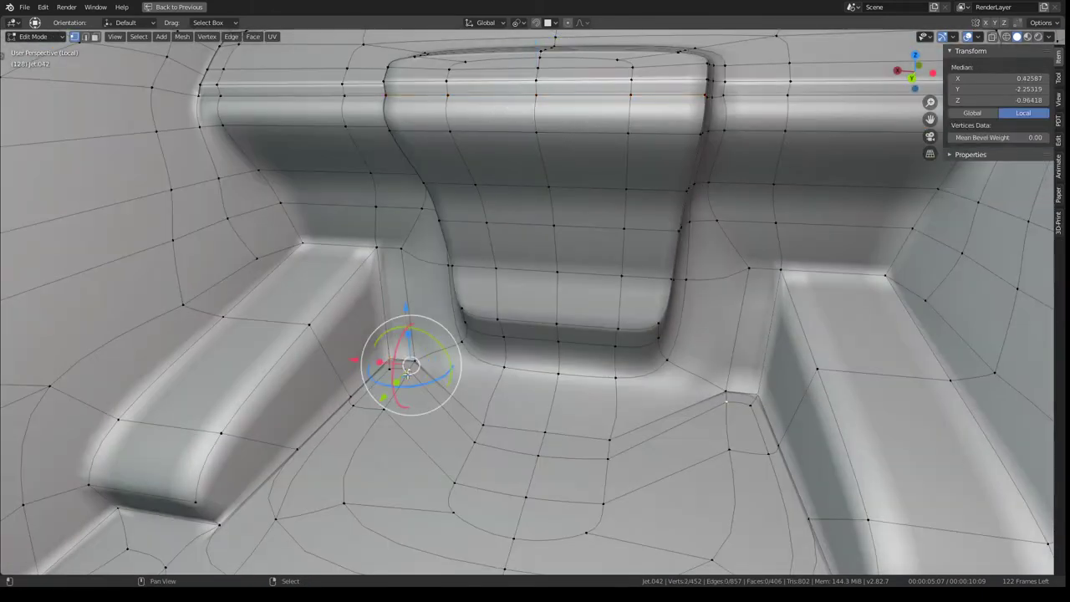
{"action": "left_click", "coordinate": [404, 357], "text": "shift"}
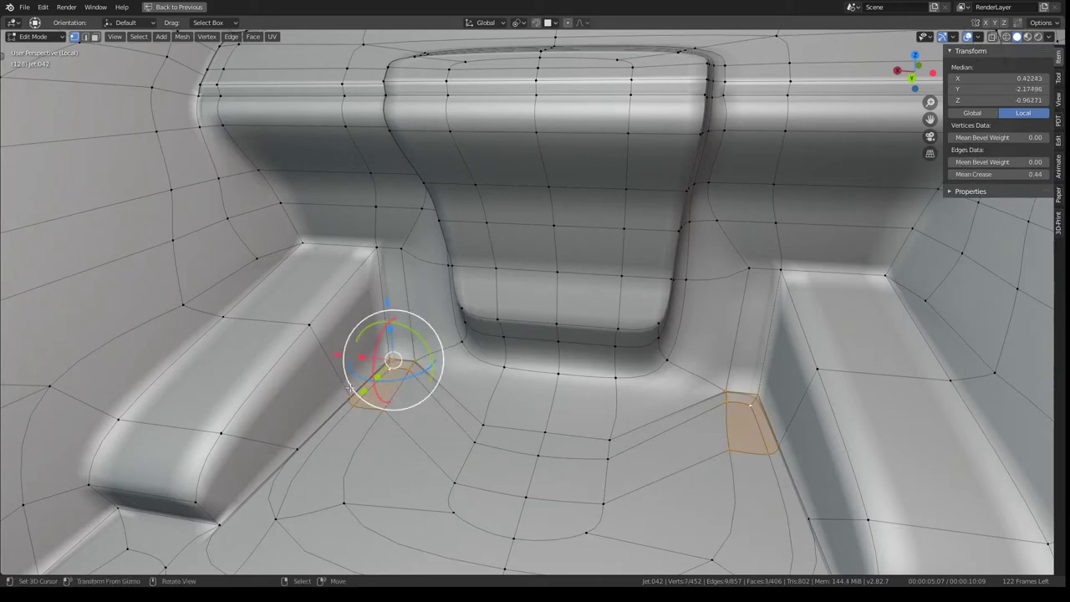
{"action": "left_click_drag", "start_coordinate": [362, 393], "coordinate": [329, 431]}
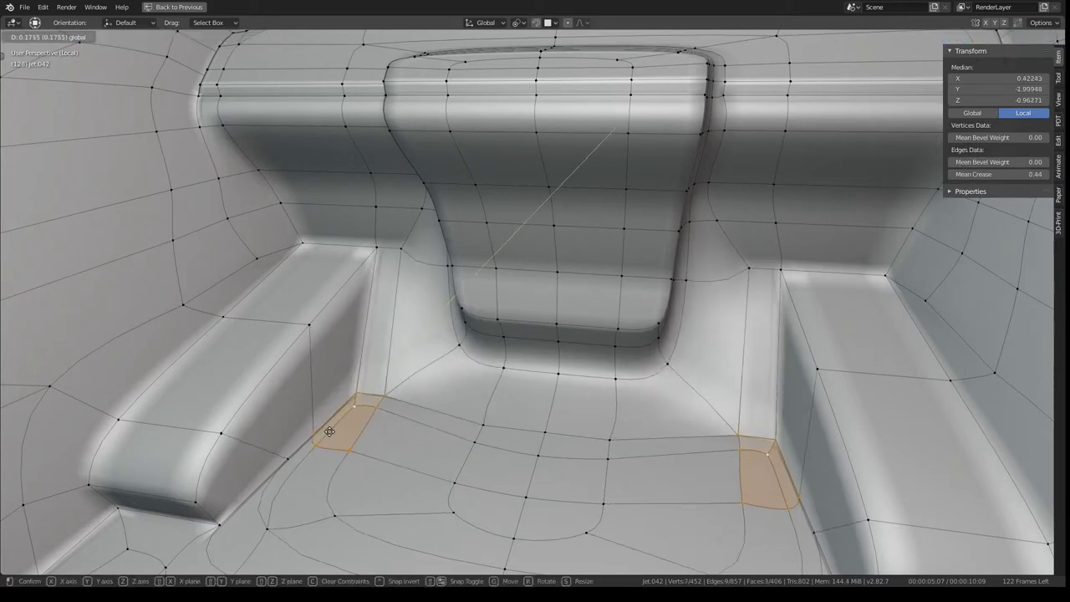
{"action": "left_click", "coordinate": [329, 431]}
- Flatten the floor edge path in front of the block with a Y scale of 0
{"action": "left_click", "coordinate": [357, 391]}
{"action": "left_click", "coordinate": [387, 392], "text": "ctrl"}
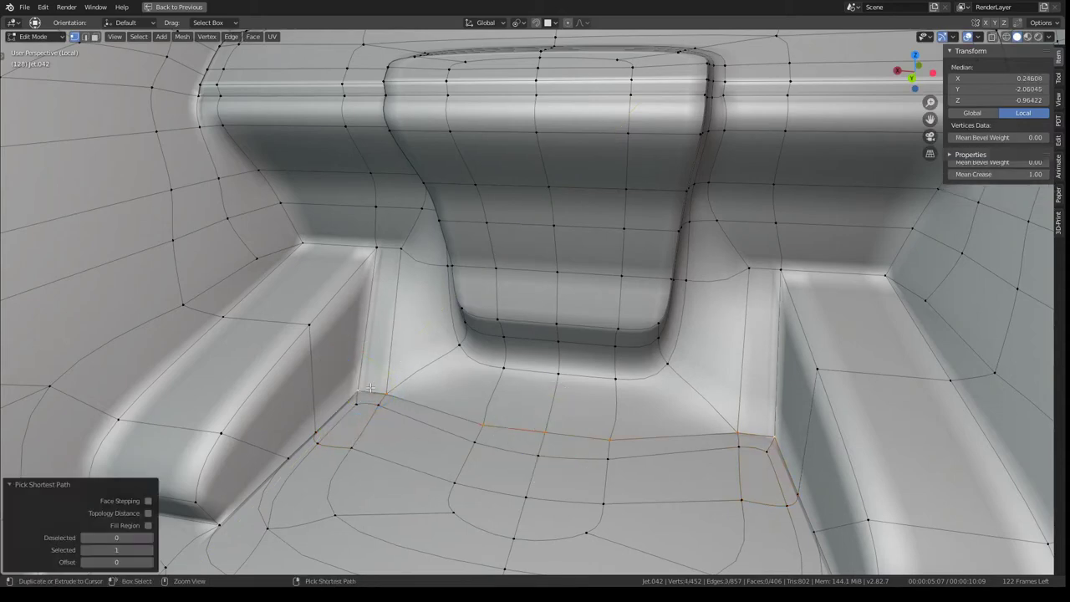
{"action": "key", "text": "s"}
{"action": "key", "text": "y"}
{"action": "key", "text": "0"}
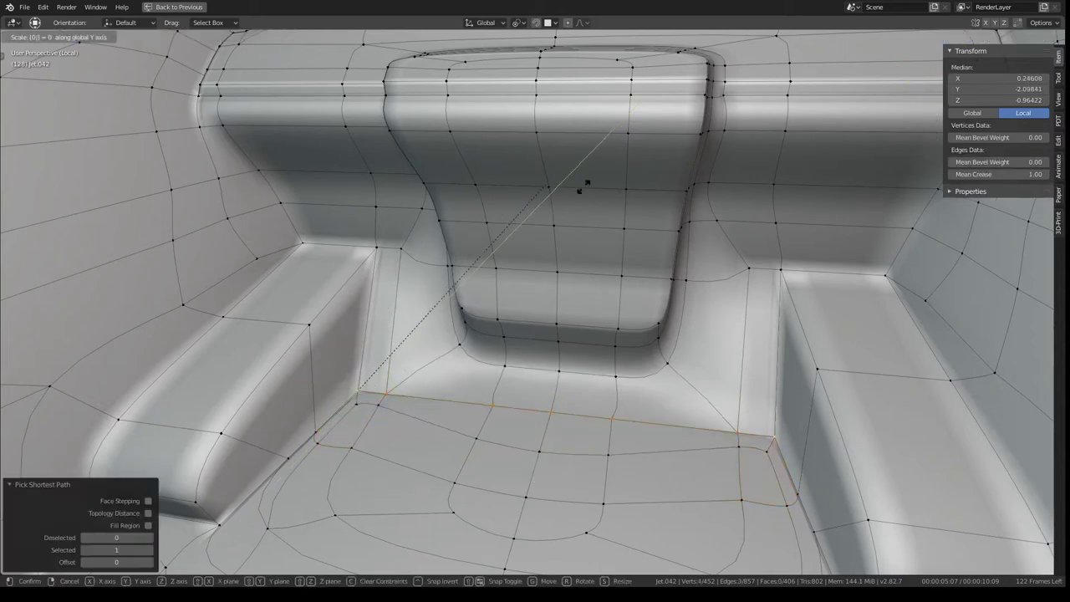
{"action": "left_click", "coordinate": [579, 189]}
{"action": "key", "text": "Tab"}
{"action": "mouse_move", "coordinate": [573, 222]}
{"action": "middle_mouse_down"}
{"action": "mouse_move", "coordinate": [588, 257]}
{"action": "mouse_move", "coordinate": [567, 236]}
{"action": "mouse_move", "coordinate": [517, 247]}
{"action": "mouse_move", "coordinate": [511, 362]}
{"action": "mouse_move", "coordinate": [343, 197]}
{"action": "middle_mouse_up"}
{"action": "key", "text": "Tab"}
- Subdivide the edge ring around the central block and edge-slide the new loop toward its edge
{"action": "key", "text": "2"}
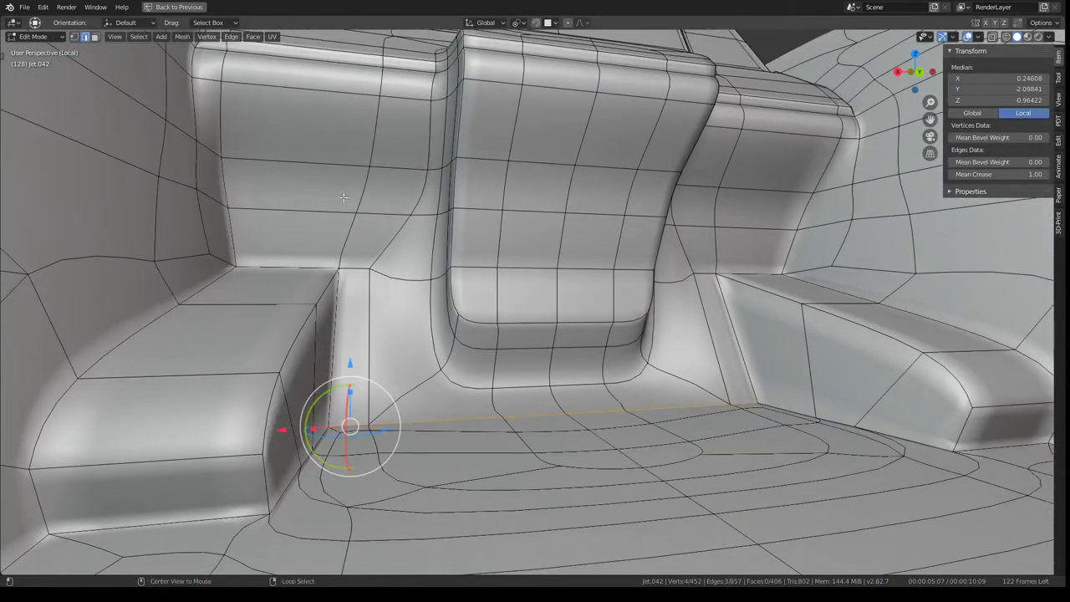
{"action": "key", "text": "shift+g"}
{"action": "left_click", "coordinate": [567, 299]}
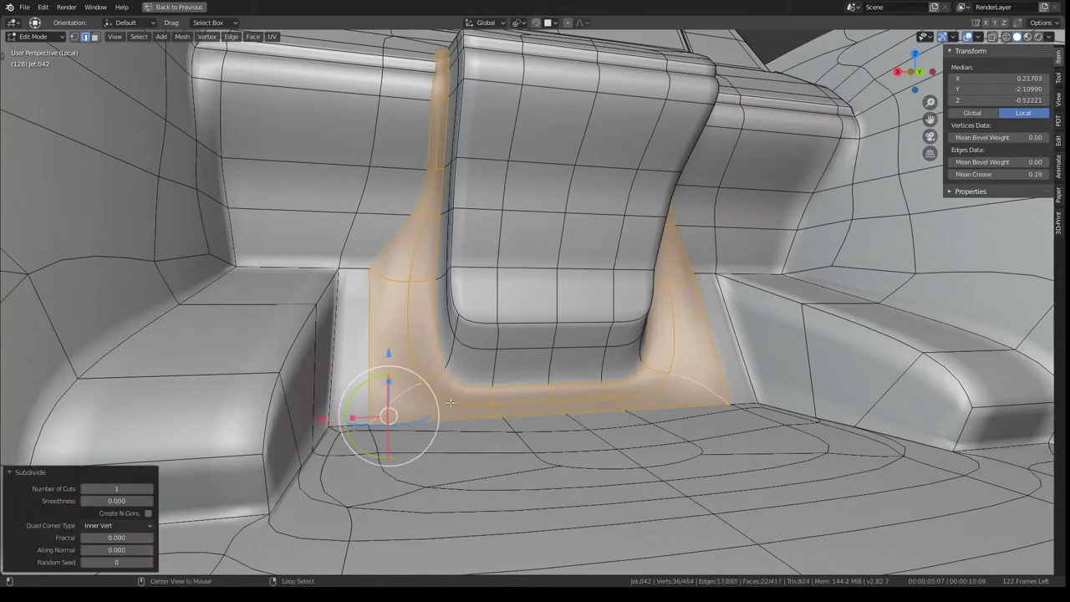
{"action": "key", "text": "e"}
{"action": "right_click", "coordinate": [443, 320]}
{"action": "middle_click_drag", "start_coordinate": [454, 351], "coordinate": [536, 286]}
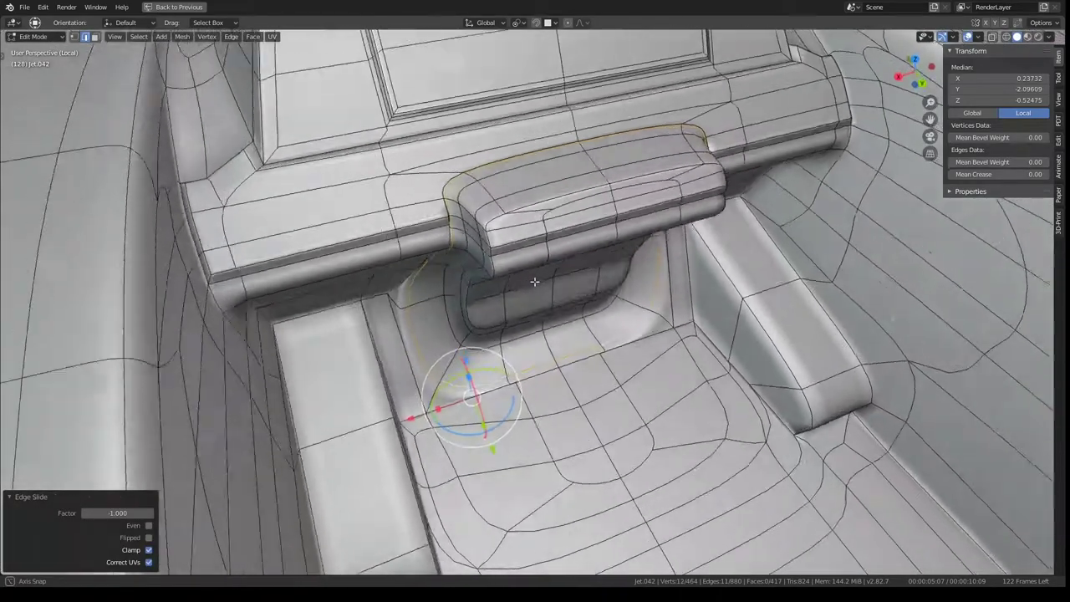
- Subdivide the block's ring again to add a second loop and select it
{"action": "key", "text": "Tab"}
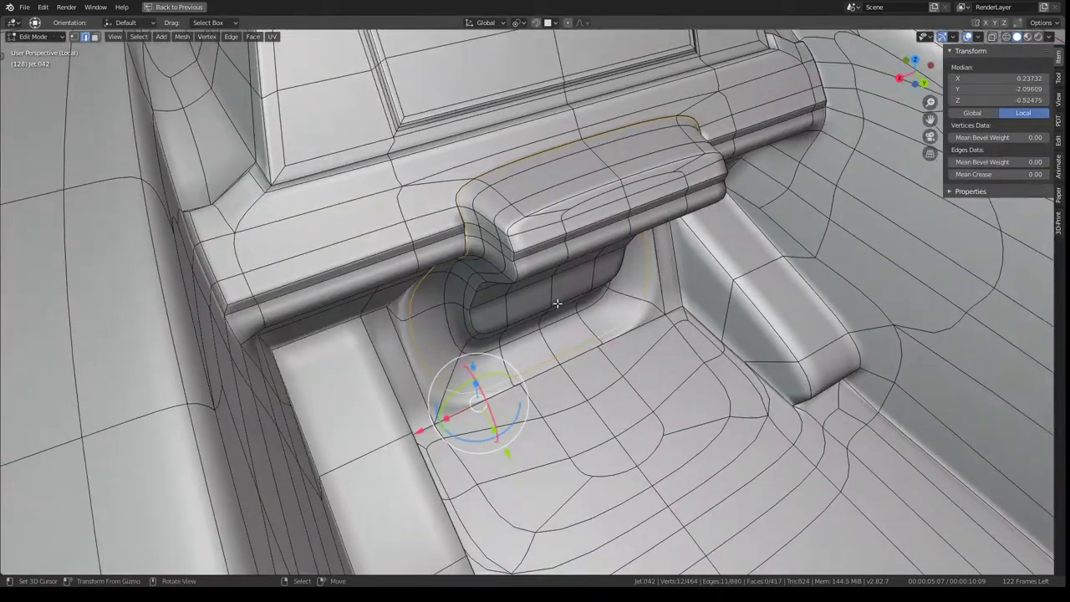
{"action": "left_click", "coordinate": [513, 451]}
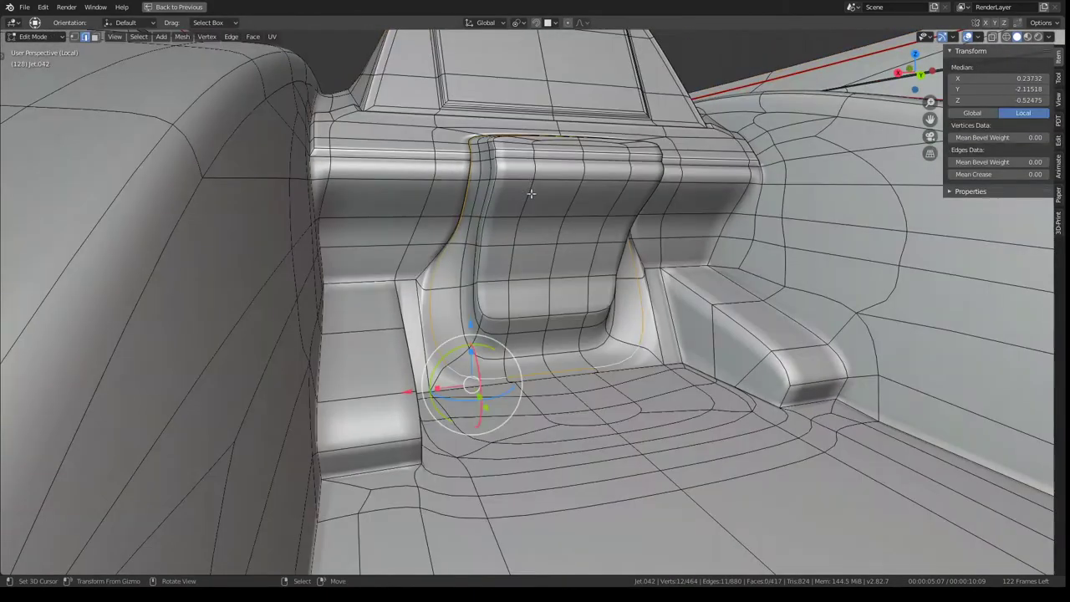
{"action": "middle_click_drag", "start_coordinate": [530, 193], "coordinate": [411, 307]}
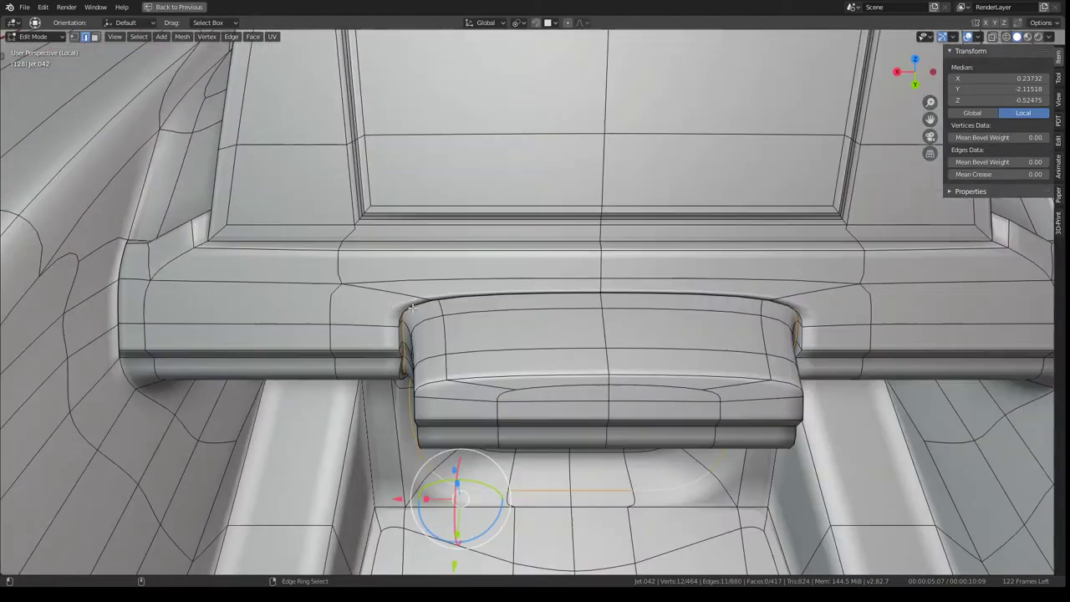
{"action": "key", "text": "q"}
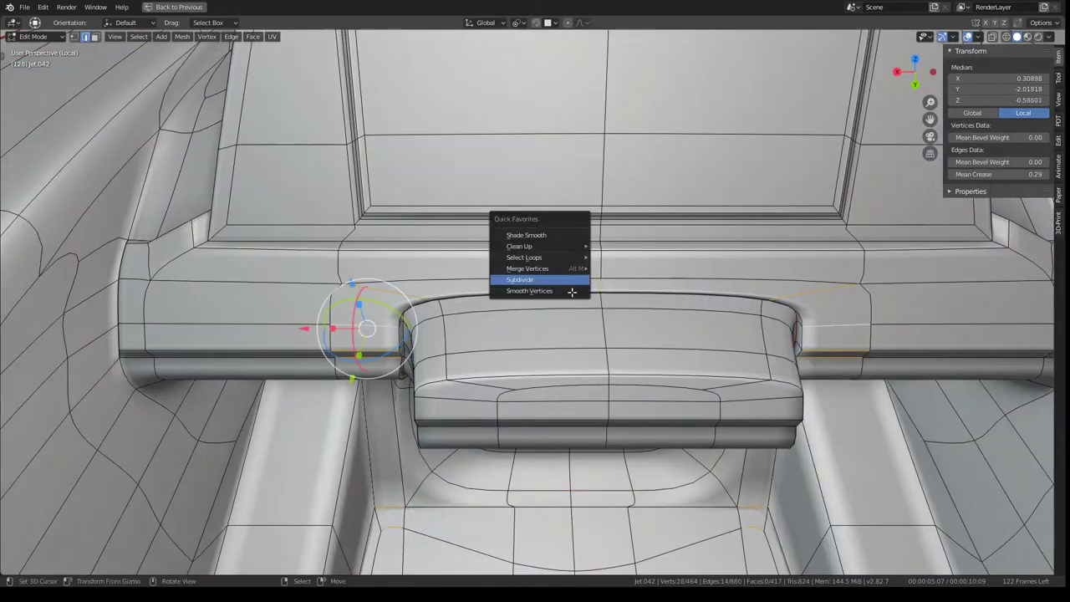
{"action": "left_click", "coordinate": [570, 280]}
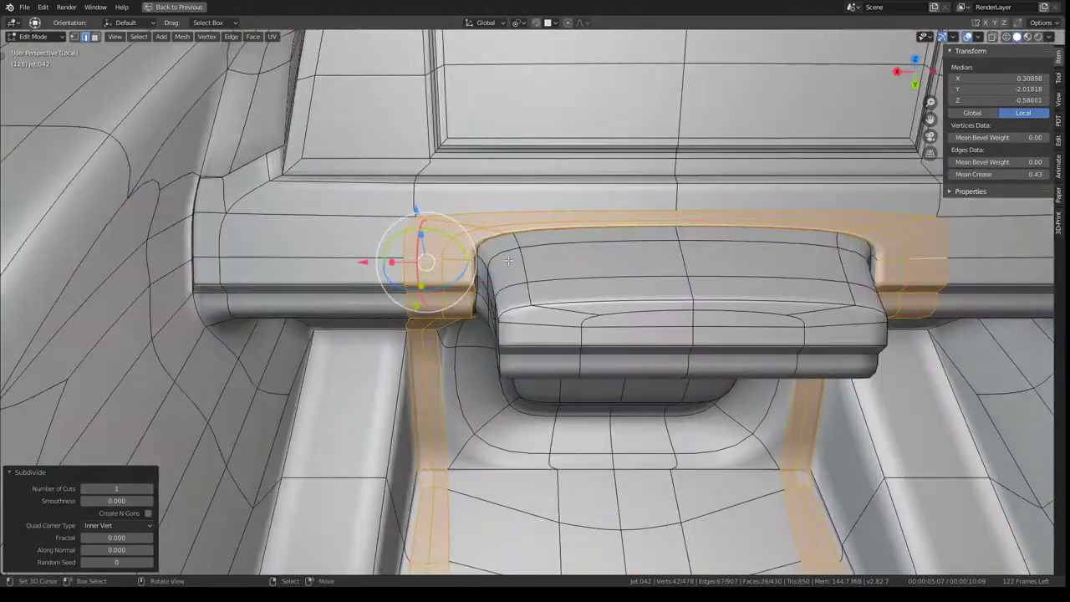
{"action": "left_click", "coordinate": [508, 261], "text": "alt"}
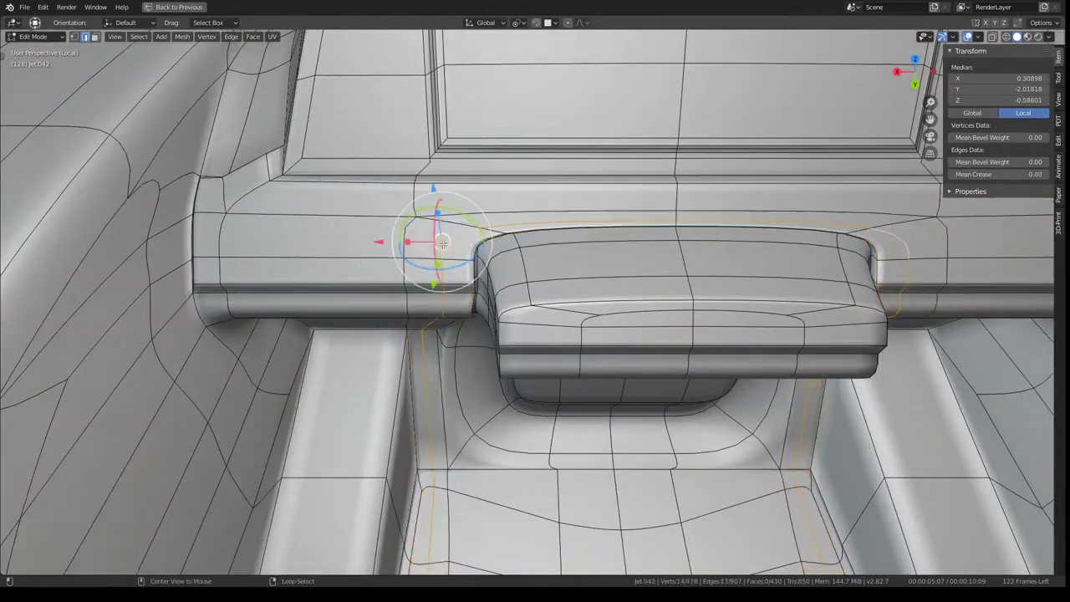
{"action": "scroll", "coordinate": [452, 226], "scroll_direction": "up", "scroll_amount": 2}
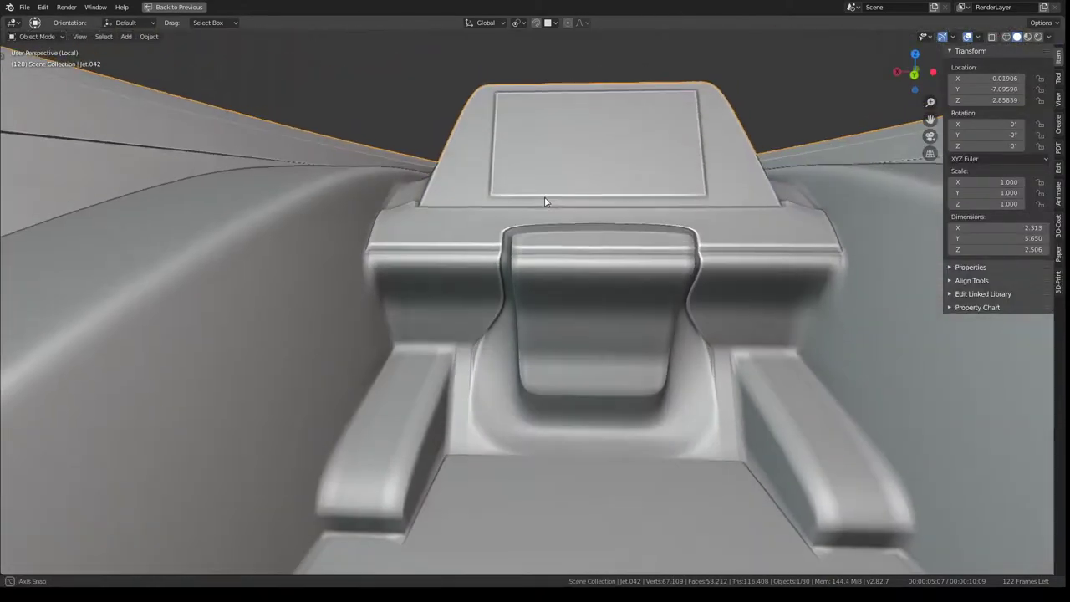
{"action": "middle_click_drag", "start_coordinate": [545, 202], "coordinate": [557, 222]}
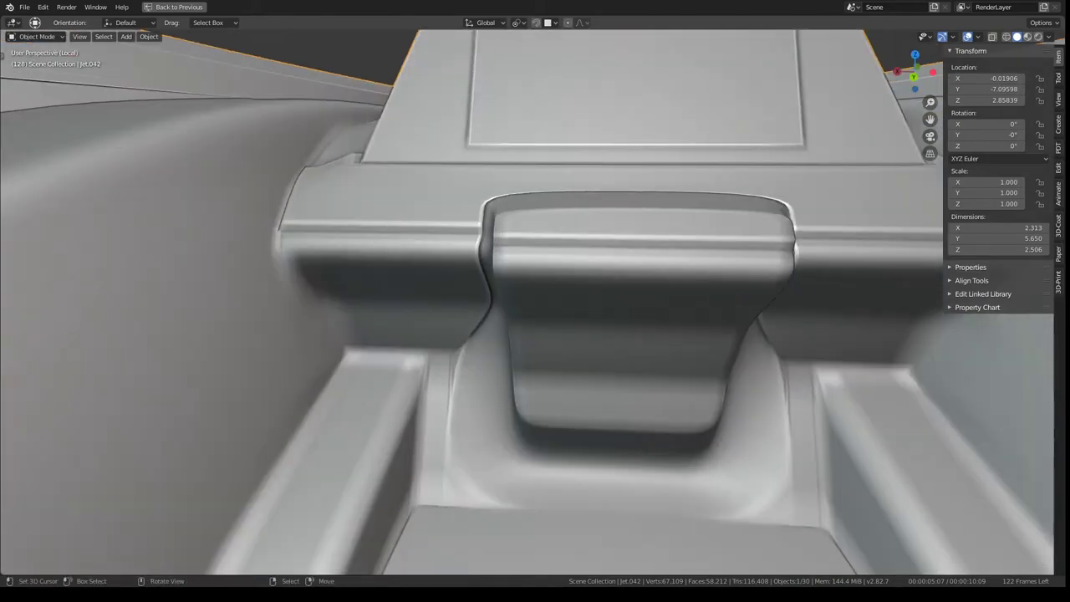
{"action": "mouse_move", "coordinate": [572, 259]}
{"action": "middle_mouse_down"}
{"action": "mouse_move", "coordinate": [565, 244]}
{"action": "mouse_move", "coordinate": [240, 50]}
{"action": "middle_mouse_up"}
{"action": "key", "text": "Tab"}
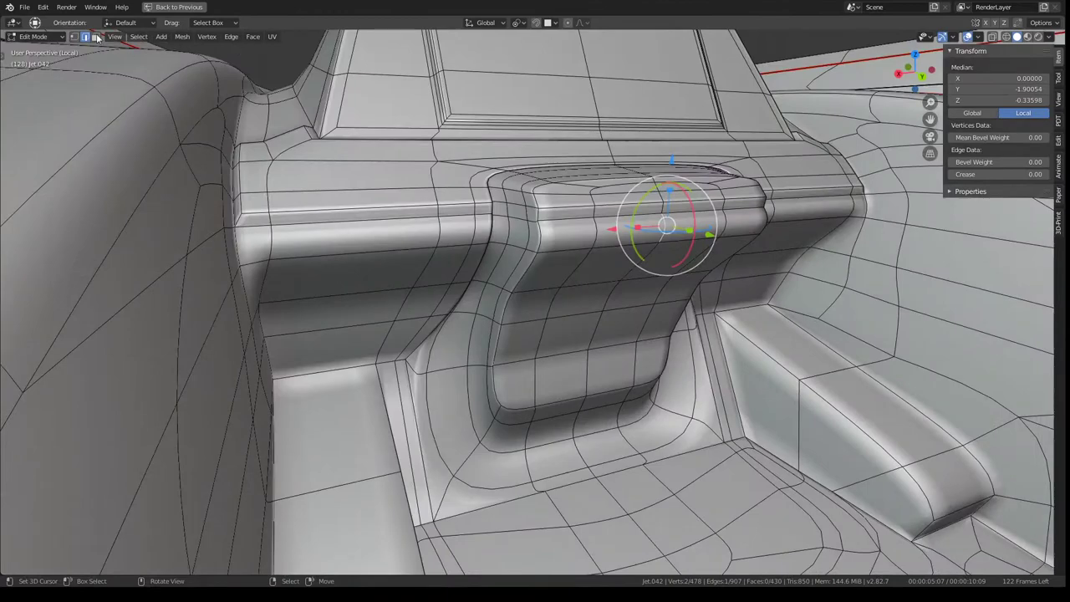
{"action": "left_click", "coordinate": [97, 38]}
{"action": "left_click", "coordinate": [643, 234]}
{"action": "mouse_move", "coordinate": [643, 234]}
{"action": "middle_mouse_down"}
{"action": "mouse_move", "coordinate": [563, 335]}
{"action": "mouse_move", "coordinate": [501, 368]}
{"action": "middle_mouse_up"}
{"action": "key", "text": "Tab"}
{"action": "mouse_move", "coordinate": [449, 395]}
{"action": "middle_mouse_down"}
{"action": "mouse_move", "coordinate": [485, 410]}
{"action": "mouse_move", "coordinate": [539, 289]}
{"action": "middle_mouse_up"}
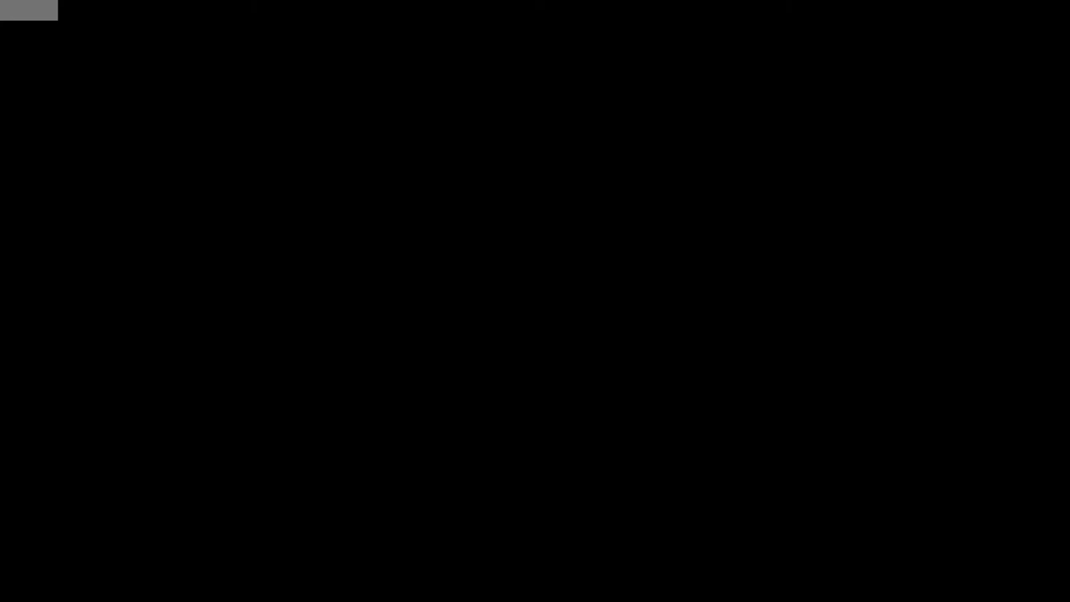
- Enlarge the left viewport to fill the window and orbit to a high view of the ship
{"action": "scroll", "coordinate": [512, 182], "scroll_direction": "up", "scroll_amount": 10}
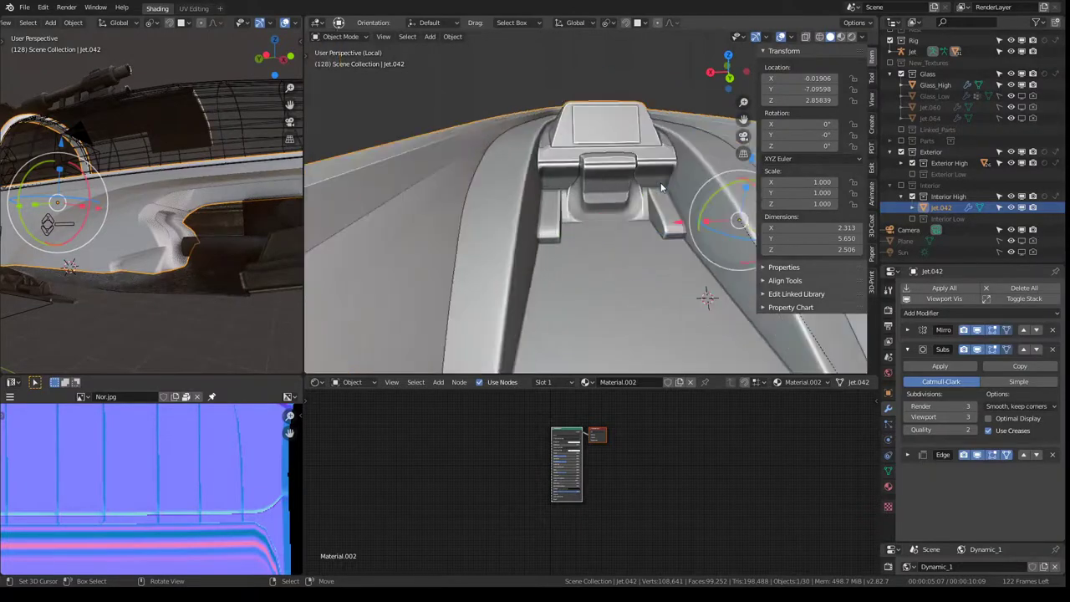
{"action": "mouse_move", "coordinate": [512, 181]}
{"action": "middle_mouse_down"}
{"action": "mouse_move", "coordinate": [574, 181]}
{"action": "mouse_move", "coordinate": [530, 215]}
{"action": "mouse_move", "coordinate": [570, 181]}
{"action": "middle_mouse_up"}
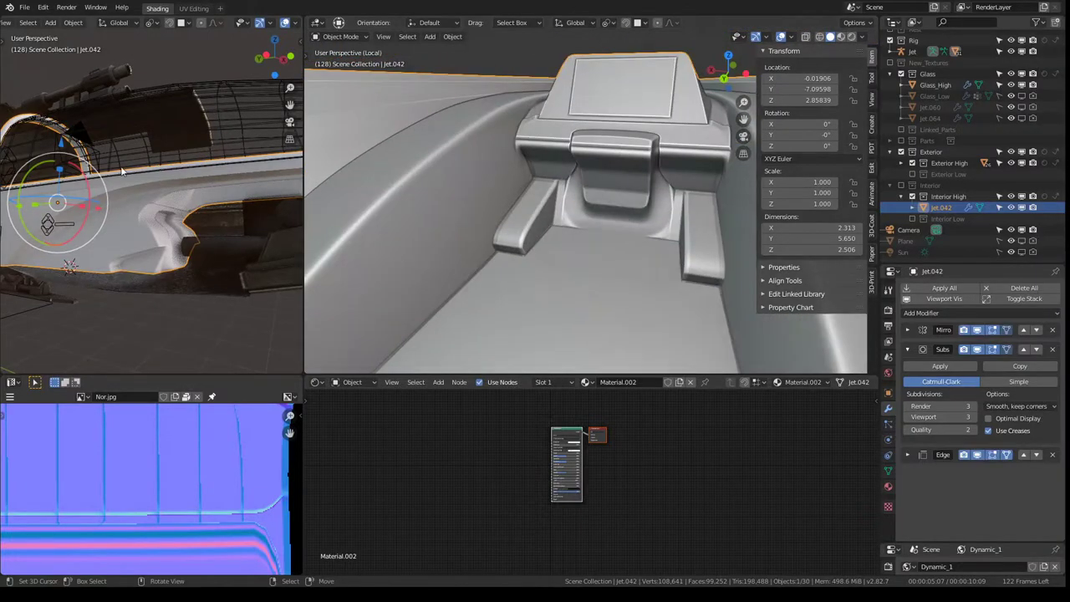
{"action": "middle_click_drag", "start_coordinate": [121, 171], "coordinate": [124, 172]}
{"action": "key", "text": "ctrl+space"}
{"action": "scroll", "coordinate": [214, 157], "scroll_direction": "down", "scroll_amount": 4}
{"action": "mouse_move", "coordinate": [627, 186]}
{"action": "middle_mouse_down"}
{"action": "mouse_move", "coordinate": [449, 246]}
{"action": "mouse_move", "coordinate": [446, 234]}
{"action": "mouse_move", "coordinate": [292, 215]}
{"action": "mouse_move", "coordinate": [607, 198]}
{"action": "mouse_move", "coordinate": [421, 215]}
{"action": "middle_mouse_up"}
{"action": "scroll", "coordinate": [292, 215], "scroll_direction": "down", "scroll_amount": 3}
{"action": "middle_click_drag", "start_coordinate": [468, 216], "coordinate": [507, 194]}
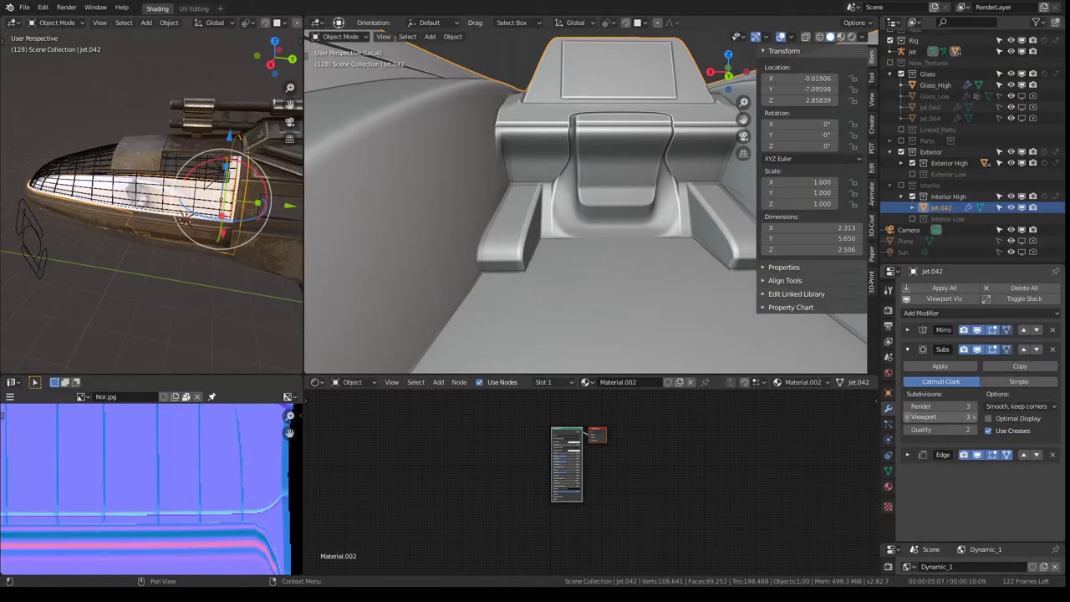
- Lower the Subdivision modifier's Render and Viewport levels to 1, then select a seat-back face
{"action": "left_click", "coordinate": [908, 405]}
{"action": "left_click", "coordinate": [909, 416]}
{"action": "left_click", "coordinate": [908, 417]}
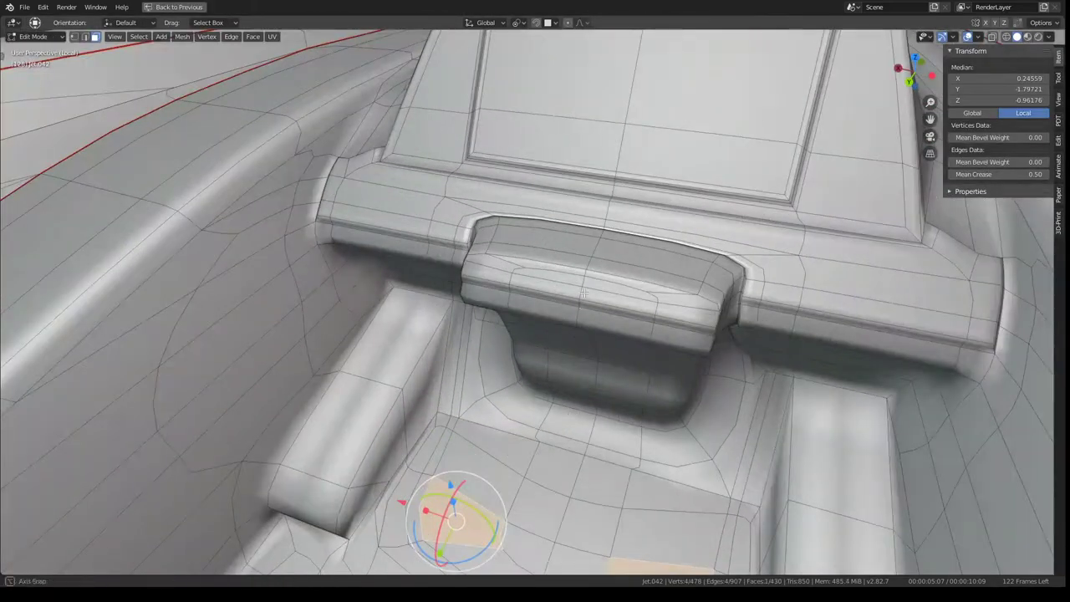
{"action": "mouse_move", "coordinate": [584, 292]}
{"action": "middle_mouse_down"}
{"action": "mouse_move", "coordinate": [604, 311]}
{"action": "mouse_move", "coordinate": [467, 216]}
{"action": "mouse_move", "coordinate": [464, 199]}
{"action": "middle_mouse_up"}
{"action": "left_click", "coordinate": [605, 311]}
- Check the front and back orthographic views, then restore the full Shading layout
{"action": "key", "text": "KP_1"}
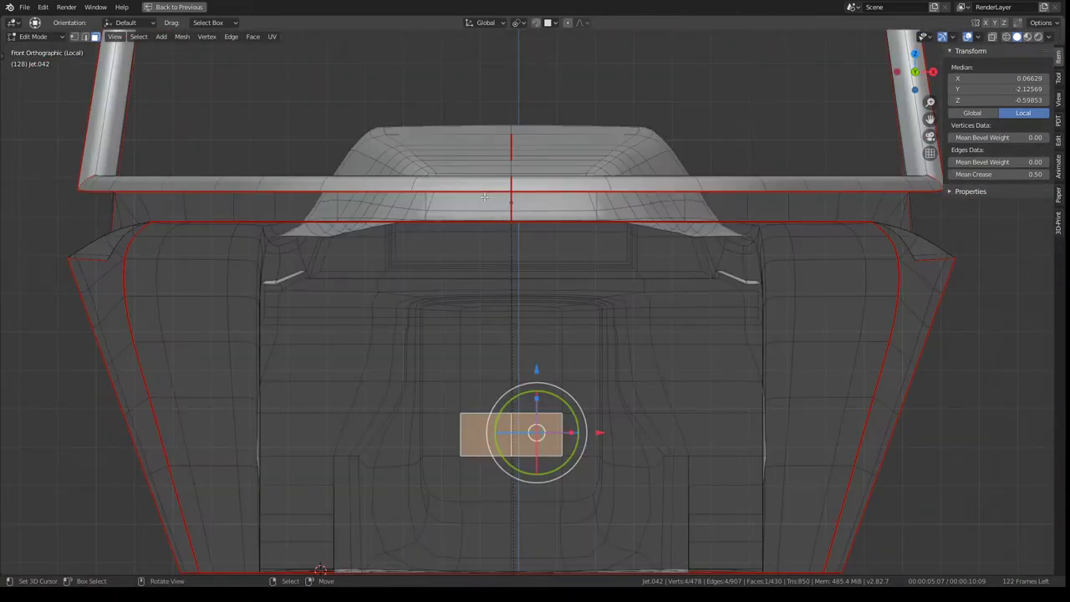
{"action": "key", "text": "ctrl+KP_1"}
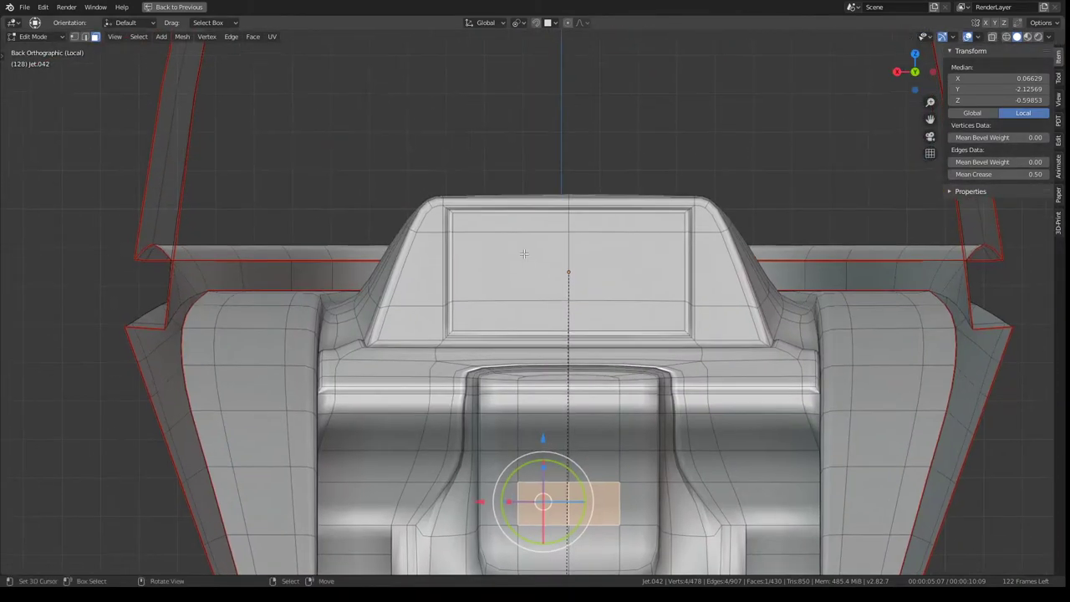
{"action": "scroll", "coordinate": [519, 166], "scroll_direction": "up", "scroll_amount": 3}
{"action": "scroll", "coordinate": [519, 166], "scroll_direction": "down", "scroll_amount": 3}
{"action": "mouse_move", "coordinate": [520, 166]}
{"action": "middle_mouse_down"}
{"action": "mouse_move", "coordinate": [512, 236]}
{"action": "mouse_move", "coordinate": [457, 199]}
{"action": "middle_mouse_up"}
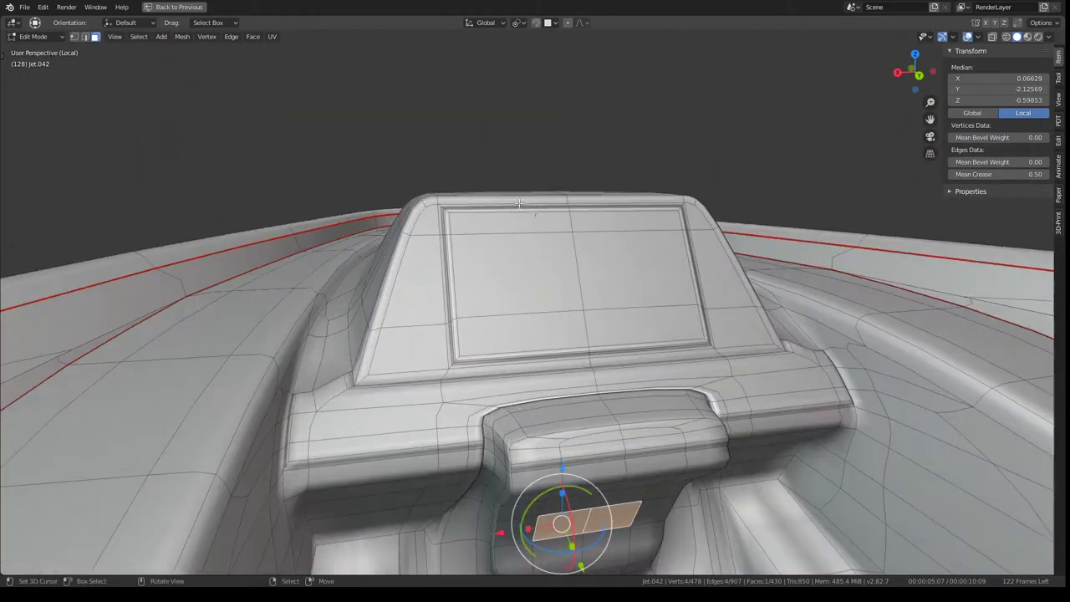
{"action": "key", "text": "ctrl+space"}
- Select the console's screen and top strip faces and return to Object Mode
{"action": "left_click", "coordinate": [552, 169]}
{"action": "middle_click_drag", "start_coordinate": [601, 155], "coordinate": [606, 138]}
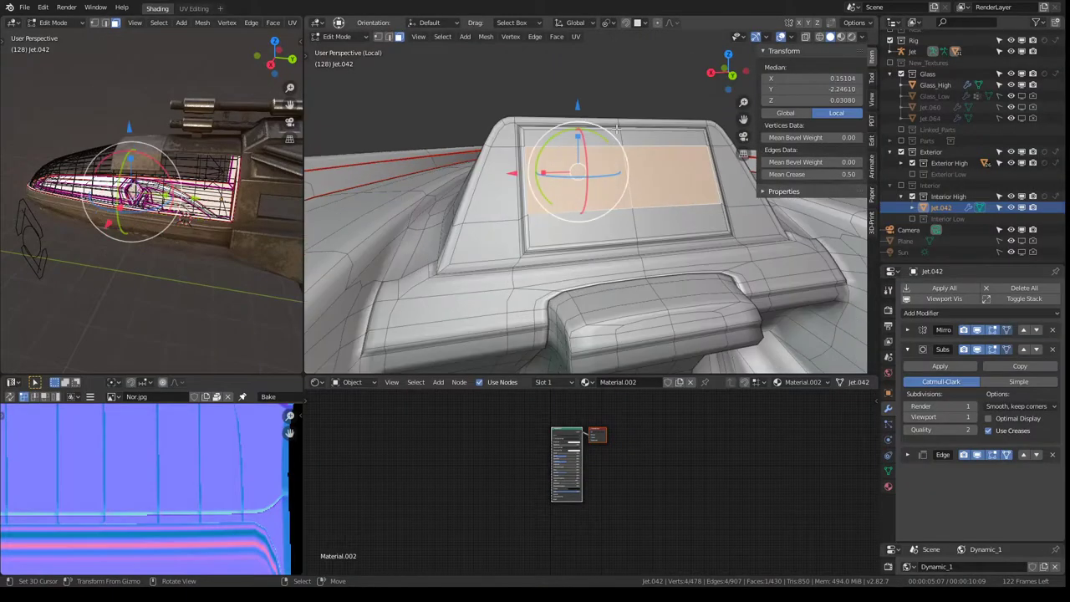
{"action": "left_click", "coordinate": [604, 137]}
{"action": "key", "text": "Tab"}
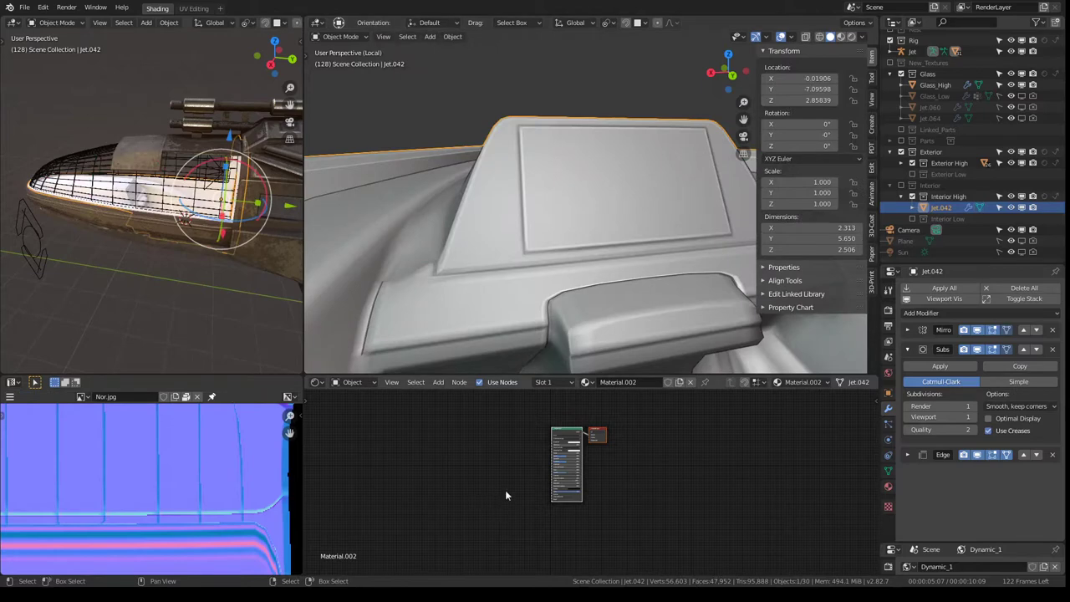
{"action": "scroll", "coordinate": [475, 487], "scroll_direction": "up", "scroll_amount": 2}
{"action": "key", "text": "shift+a"}
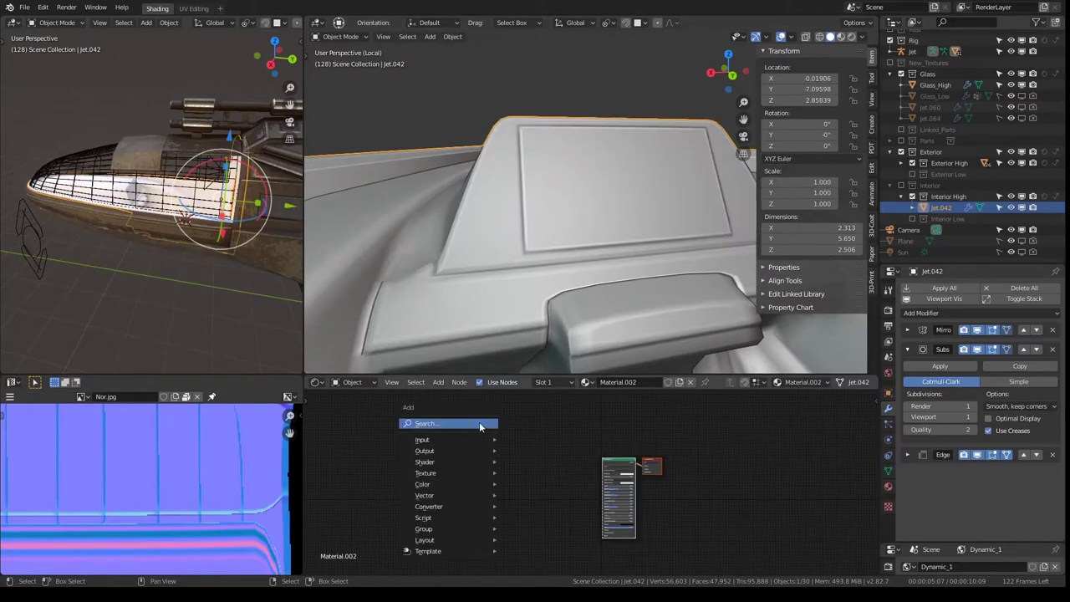
{"action": "left_click", "coordinate": [356, 36]}
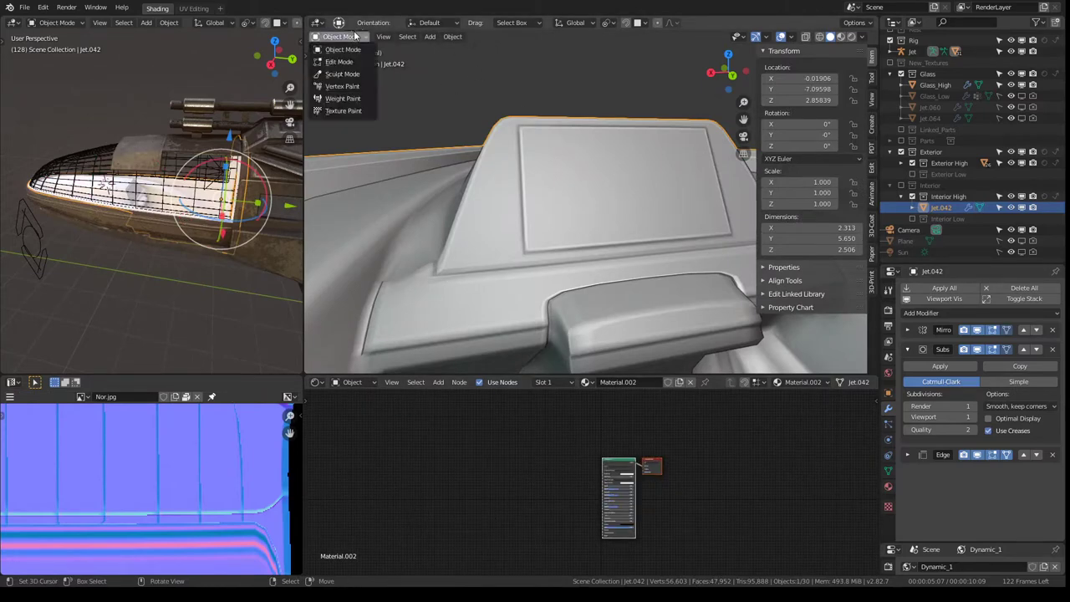
- Fill the console's vertex colours with light grey in Vertex Paint, then return to Object Mode
{"action": "left_click", "coordinate": [350, 86]}
{"action": "middle_click_drag", "start_coordinate": [674, 179], "coordinate": [578, 182]}
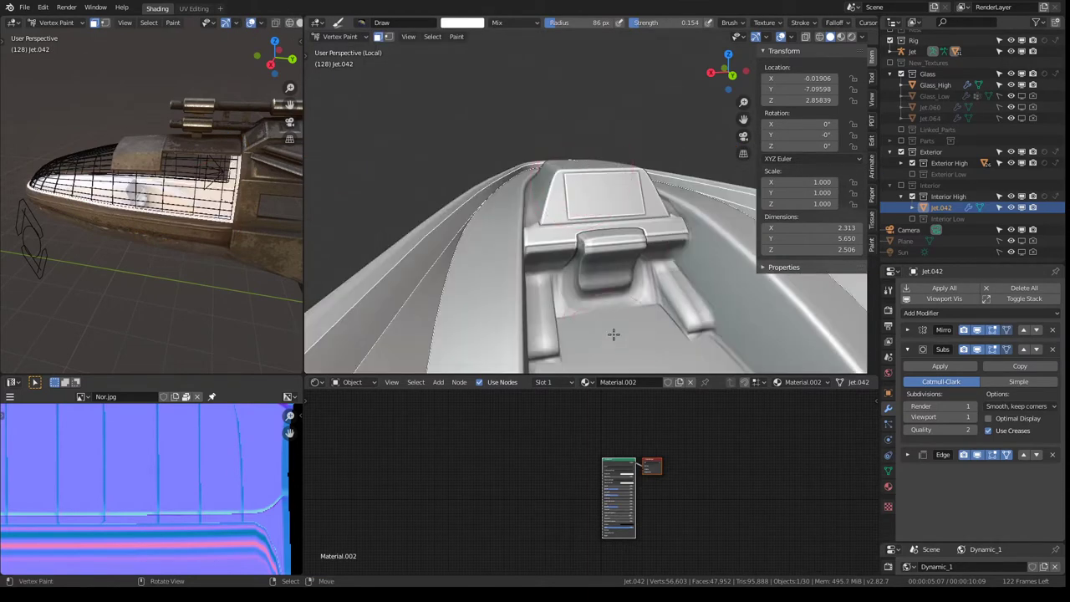
{"action": "left_click", "coordinate": [458, 22]}
{"action": "key", "text": "shift+k"}
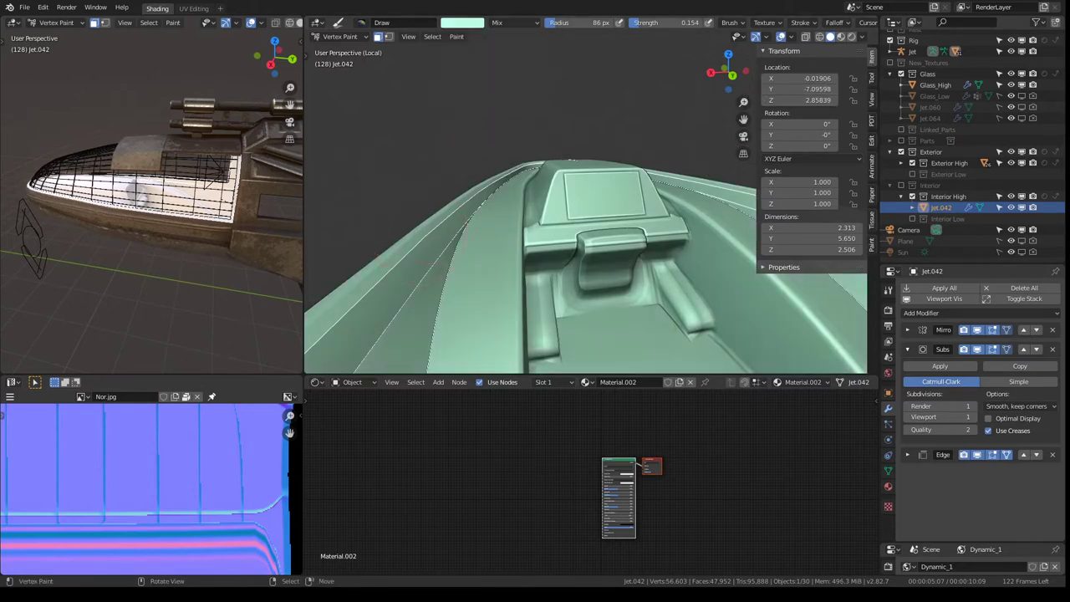
{"action": "left_click", "coordinate": [466, 23]}
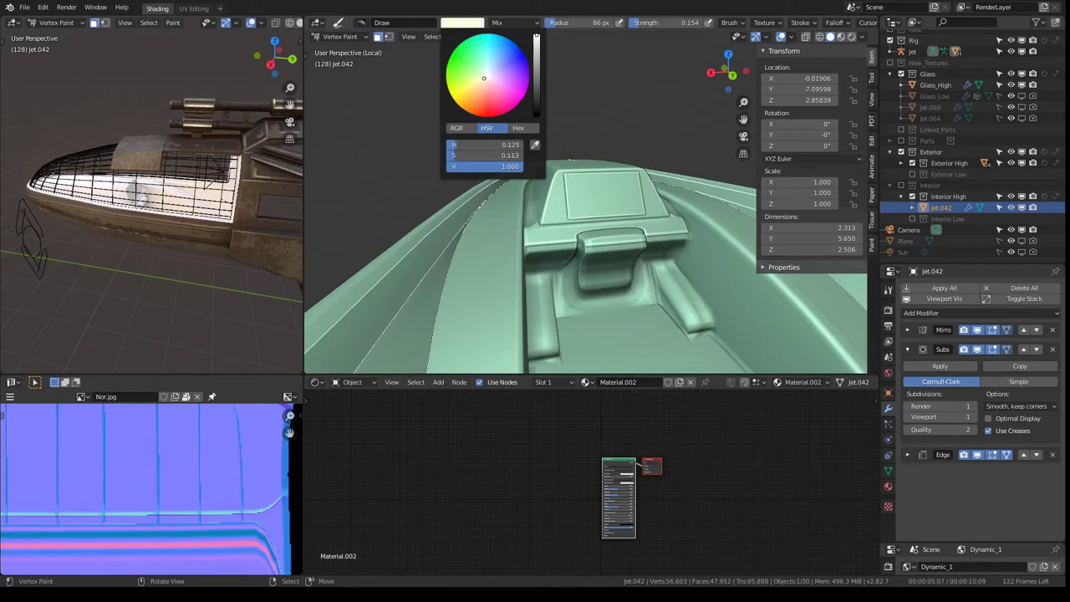
{"action": "left_click_drag", "start_coordinate": [535, 42], "coordinate": [536, 62]}
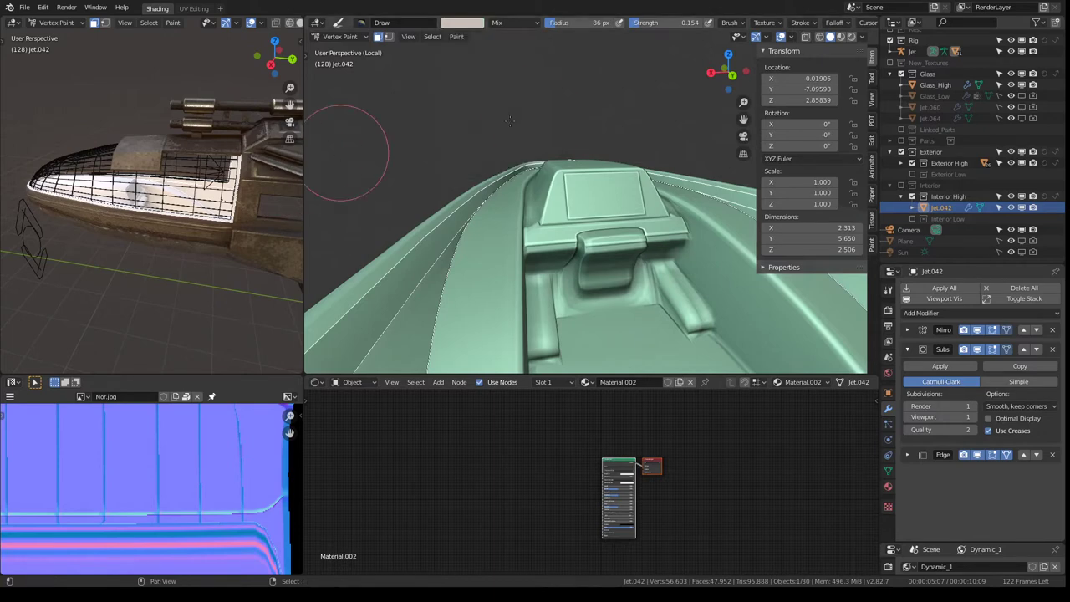
{"action": "key", "text": "shift+k"}
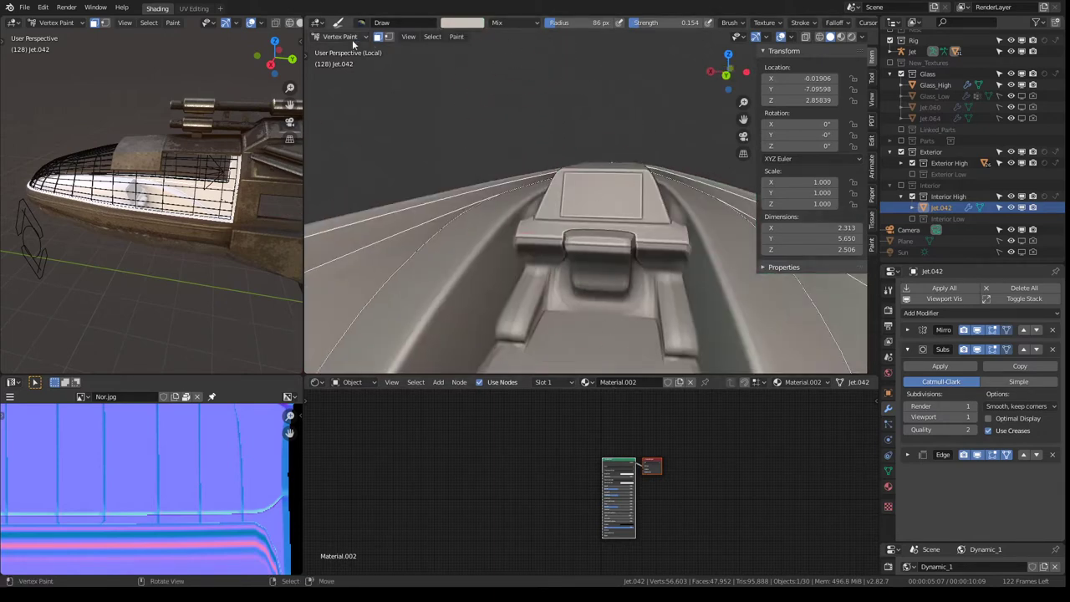
{"action": "left_click", "coordinate": [351, 39]}
{"action": "left_click", "coordinate": [342, 52]}
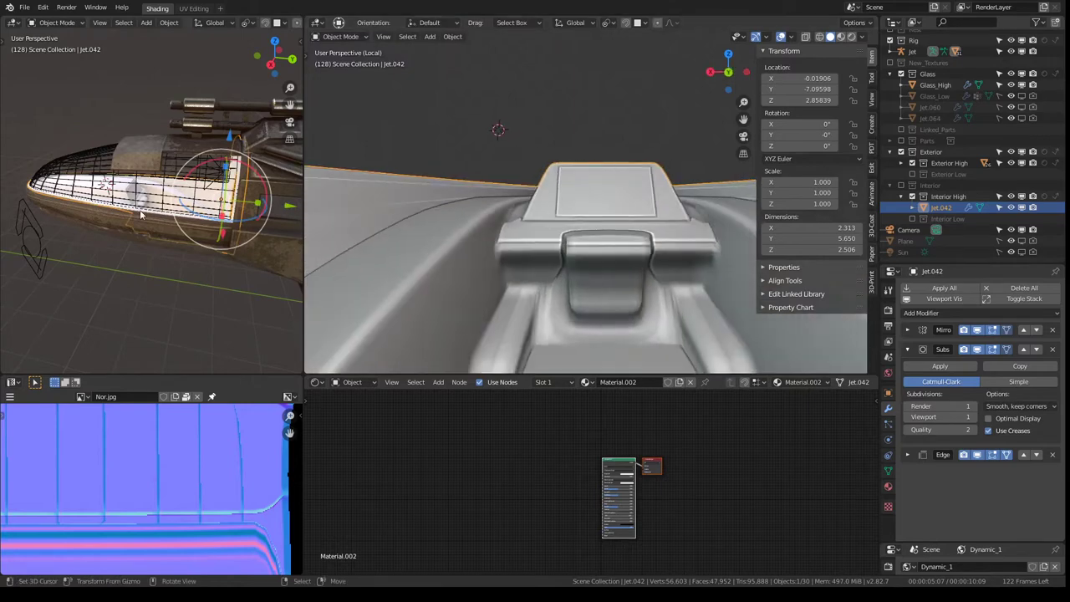
{"action": "key", "text": "KP_Divide"}
{"action": "key", "text": "KP_0"}
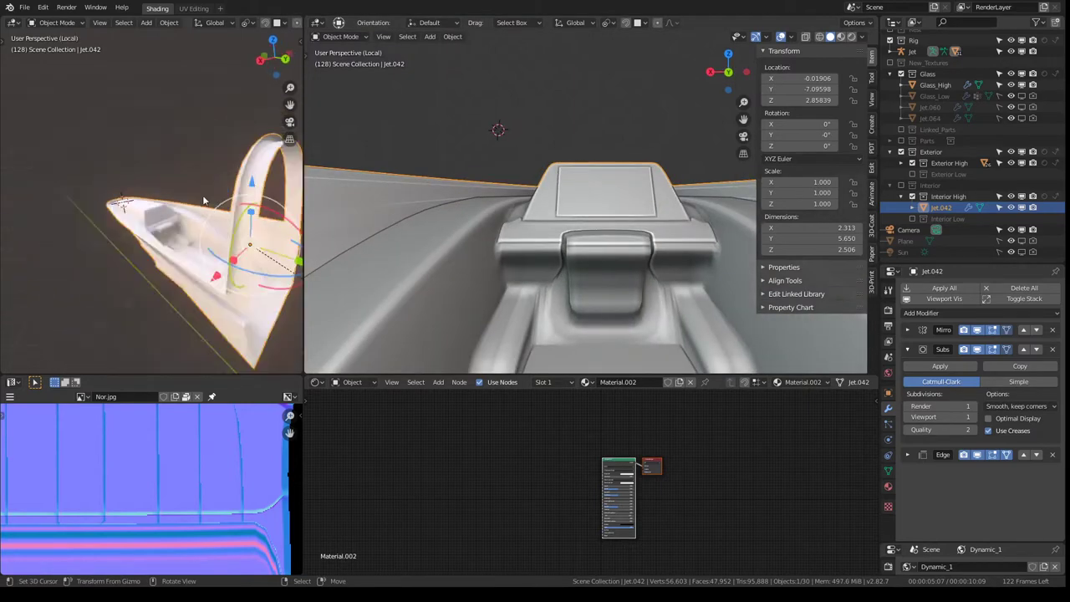
{"action": "mouse_move", "coordinate": [202, 196]}
{"action": "middle_mouse_down"}
{"action": "mouse_move", "coordinate": [205, 111]}
{"action": "mouse_move", "coordinate": [168, 151]}
{"action": "middle_mouse_up"}
{"action": "scroll", "coordinate": [167, 151], "scroll_direction": "down", "scroll_amount": 4}
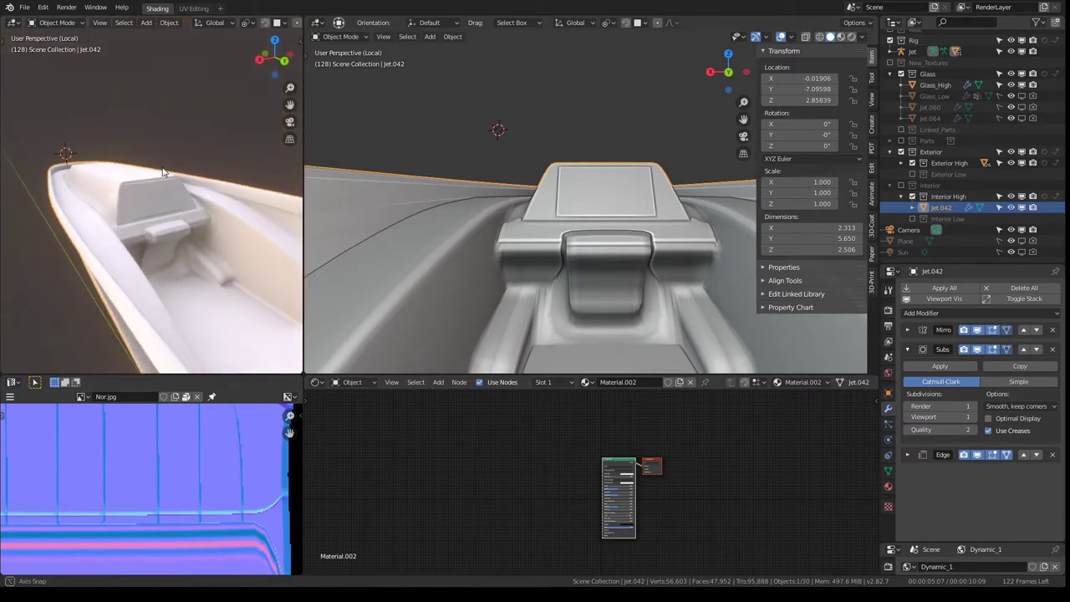
{"action": "middle_click_drag", "start_coordinate": [513, 427], "coordinate": [459, 403]}
{"action": "scroll", "coordinate": [459, 404], "scroll_direction": "up", "scroll_amount": 2}
{"action": "scroll", "coordinate": [167, 229], "scroll_direction": "up", "scroll_amount": 2}
{"action": "mouse_move", "coordinate": [167, 229]}
{"action": "middle_mouse_down"}
{"action": "mouse_move", "coordinate": [176, 275]}
{"action": "mouse_move", "coordinate": [77, 264]}
{"action": "mouse_move", "coordinate": [138, 218]}
{"action": "mouse_move", "coordinate": [149, 151]}
{"action": "mouse_move", "coordinate": [122, 168]}
{"action": "middle_mouse_up"}
- Add an Attribute node reading Col and connect its Color to the Principled BSDF Base Color
{"action": "scroll", "coordinate": [122, 167], "scroll_direction": "down", "scroll_amount": 3}
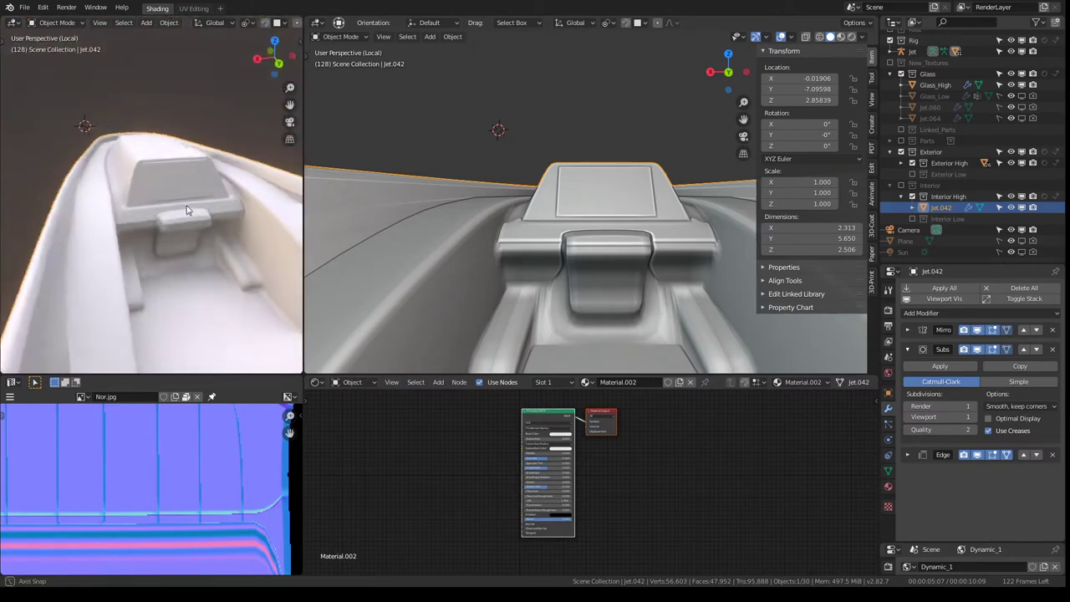
{"action": "key", "text": "shift+a"}
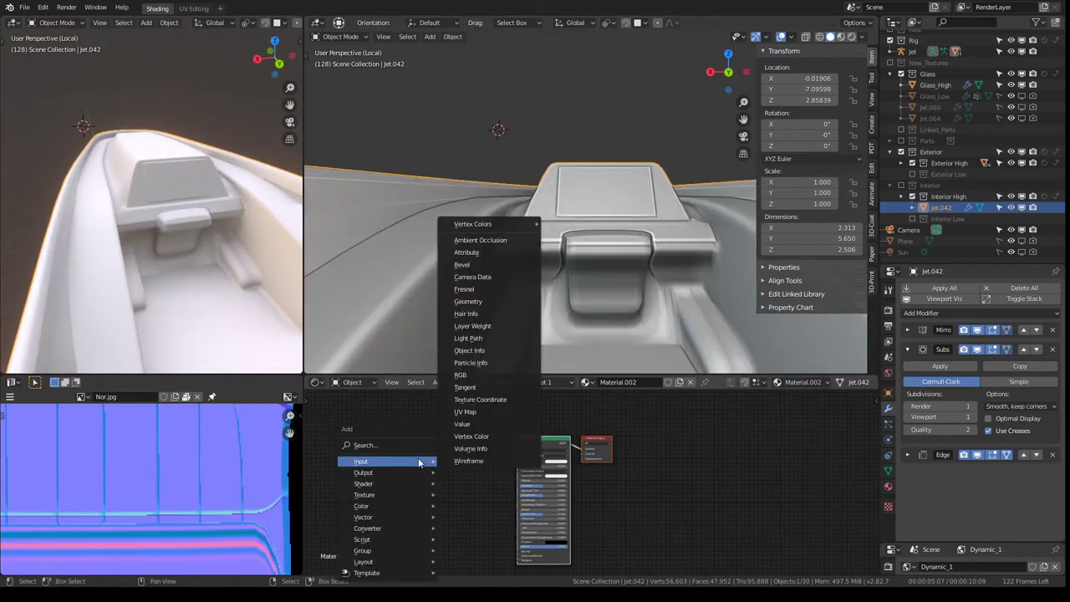
{"action": "key", "text": "Escape"}
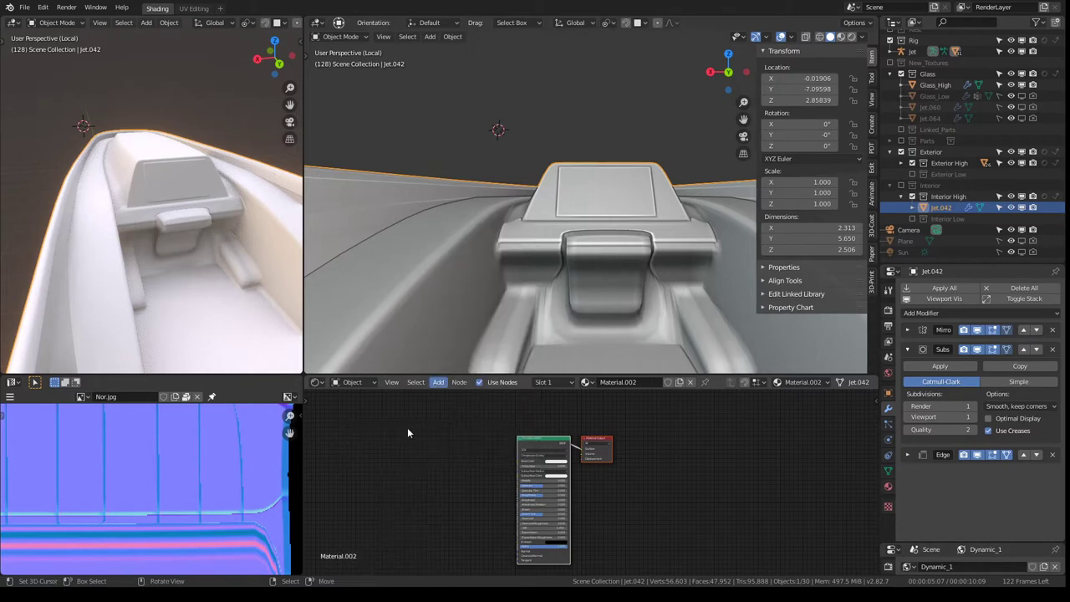
{"action": "key", "text": "shift+a"}
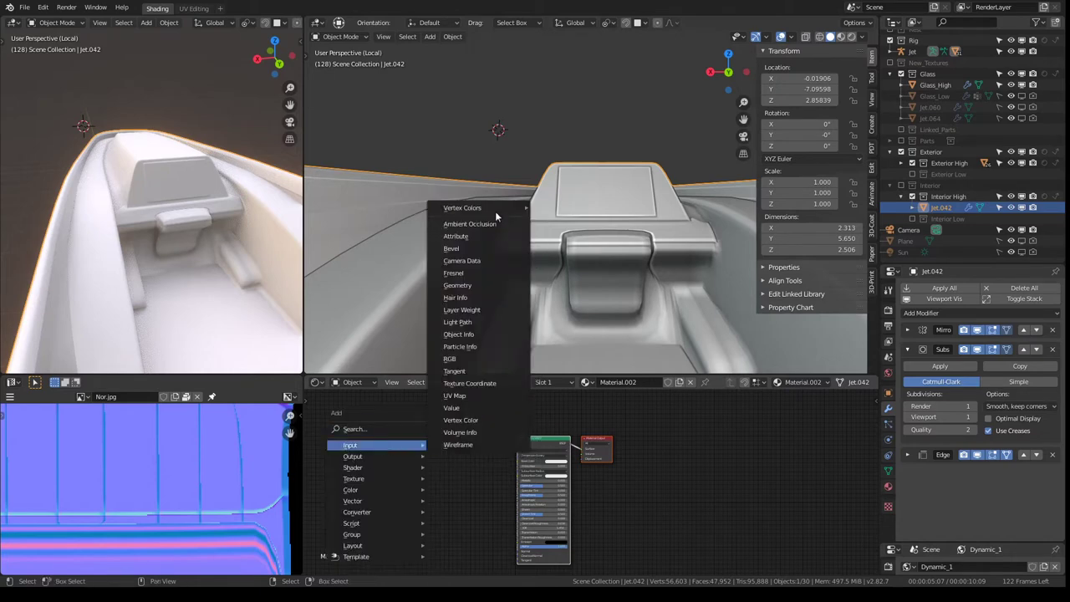
{"action": "left_click", "coordinate": [578, 213]}
{"action": "left_click", "coordinate": [422, 441]}
{"action": "scroll", "coordinate": [422, 441], "scroll_direction": "up", "scroll_amount": 3}
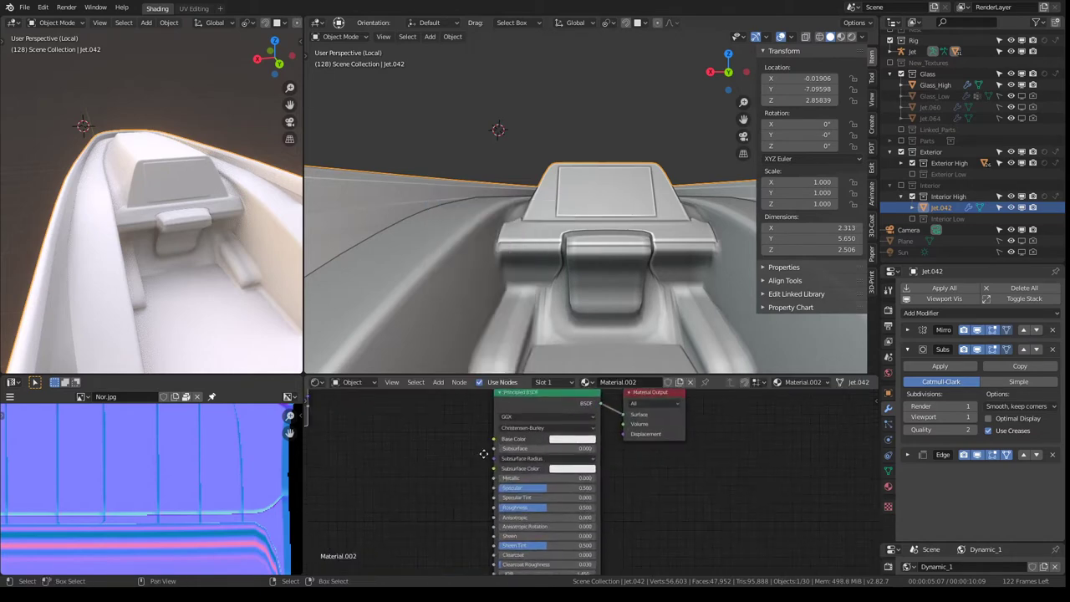
{"action": "left_click_drag", "start_coordinate": [374, 435], "coordinate": [414, 441]}
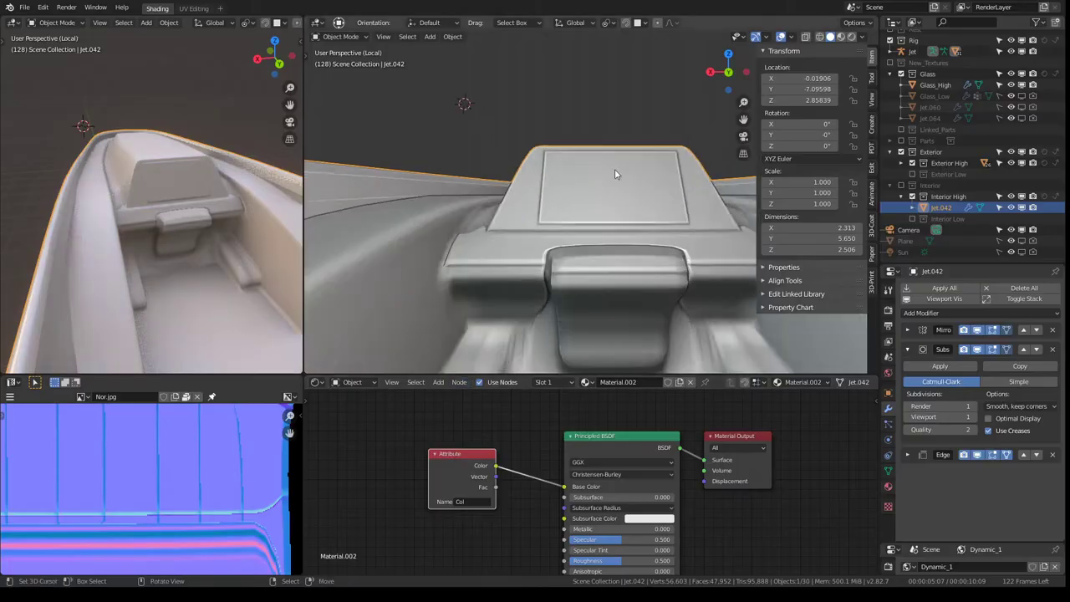
- Switch the console back into Vertex Paint mode
{"action": "mouse_move", "coordinate": [616, 172]}
{"action": "middle_mouse_down"}
{"action": "mouse_move", "coordinate": [505, 222]}
{"action": "mouse_move", "coordinate": [497, 214]}
{"action": "mouse_move", "coordinate": [597, 198]}
{"action": "mouse_move", "coordinate": [632, 293]}
{"action": "middle_mouse_up"}
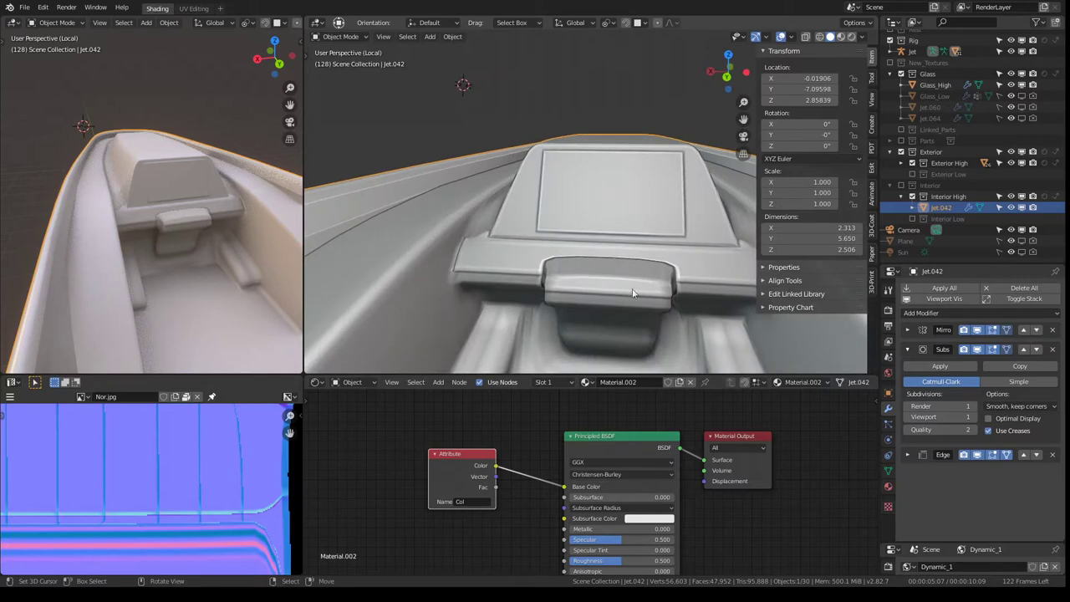
{"action": "left_click", "coordinate": [362, 38]}
{"action": "left_click", "coordinate": [355, 38]}
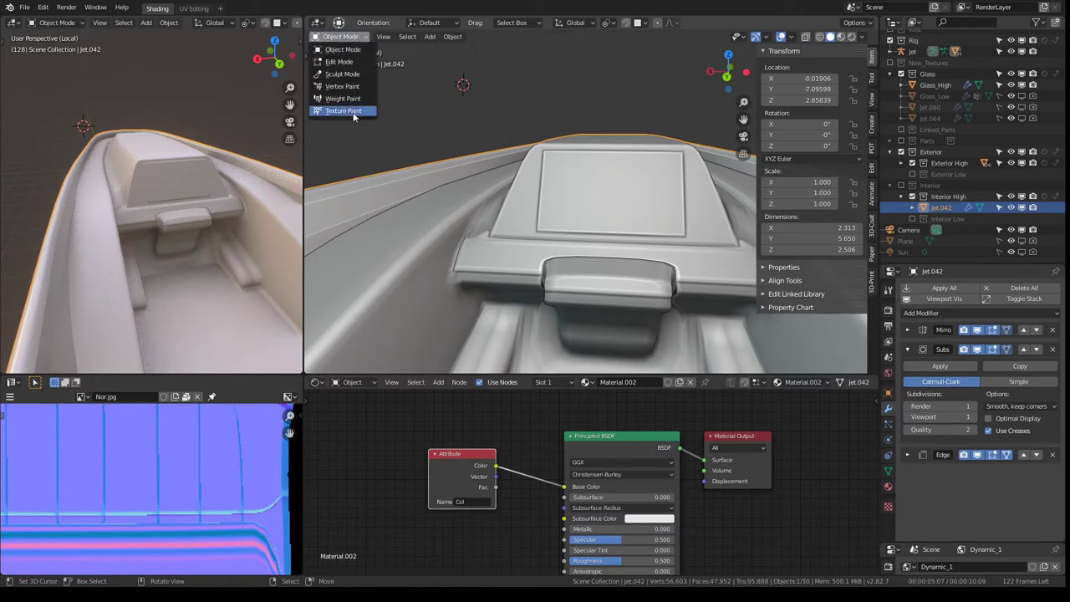
{"action": "left_click", "coordinate": [351, 87]}
{"action": "left_click", "coordinate": [431, 38]}
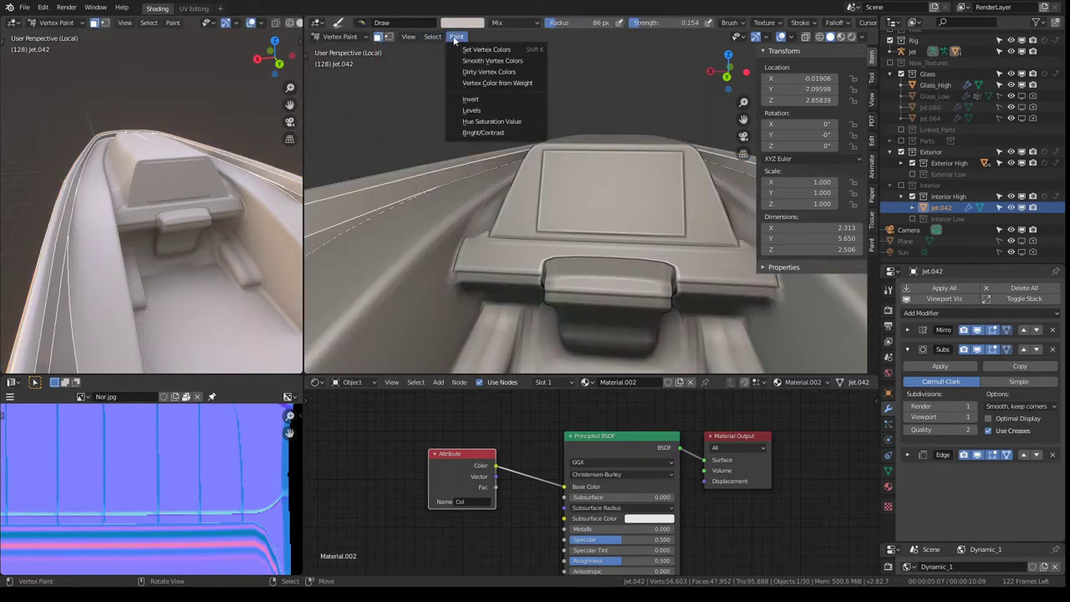
- Apply Dirty Vertex Colors to the console, raise its brightness, and enable the face mask
{"action": "left_click", "coordinate": [503, 74]}
{"action": "middle_click_drag", "start_coordinate": [179, 107], "coordinate": [173, 85]}
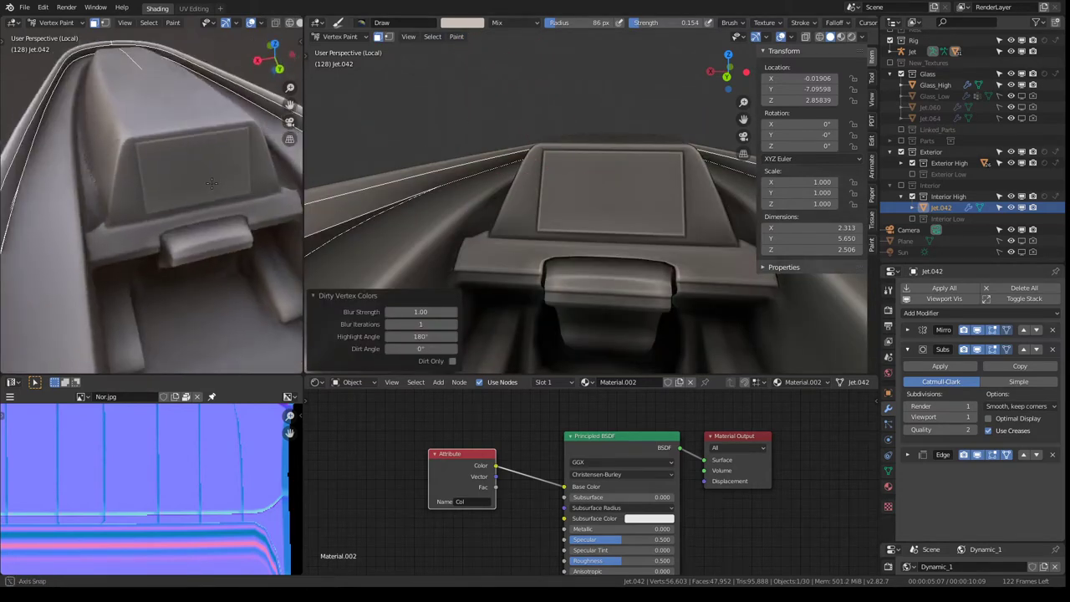
{"action": "middle_click_drag", "start_coordinate": [173, 85], "coordinate": [170, 87]}
{"action": "scroll", "coordinate": [585, 209], "scroll_direction": "up", "scroll_amount": 1}
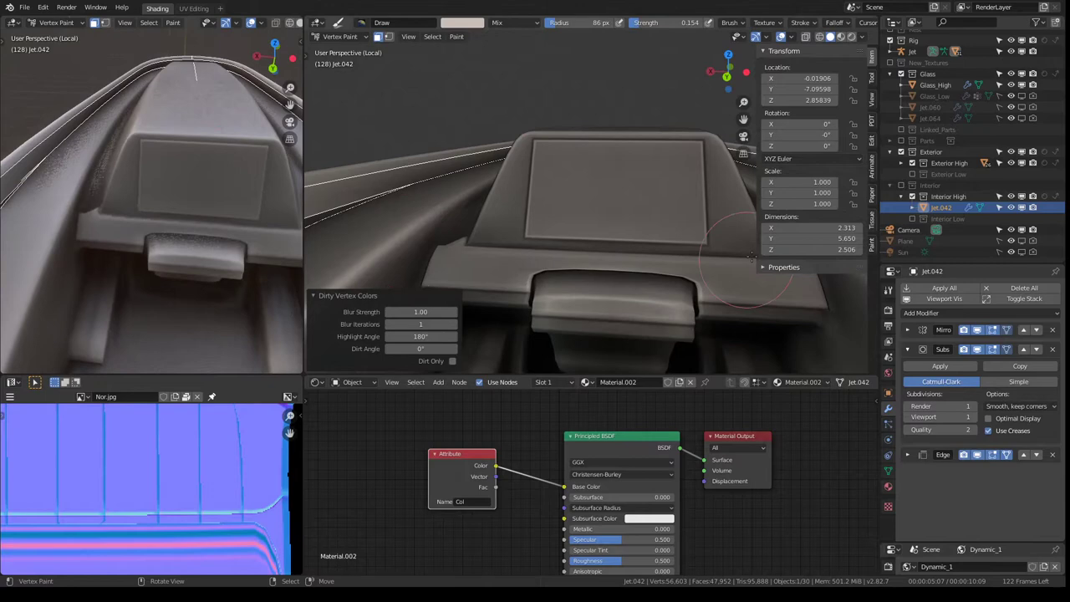
{"action": "left_click", "coordinate": [457, 37]}
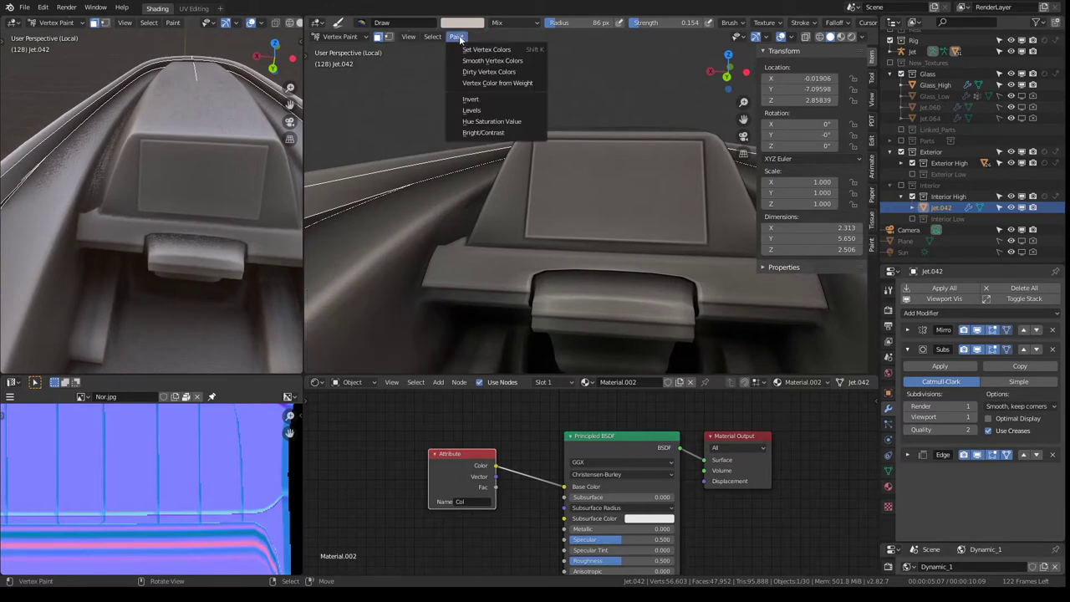
{"action": "left_click", "coordinate": [473, 133]}
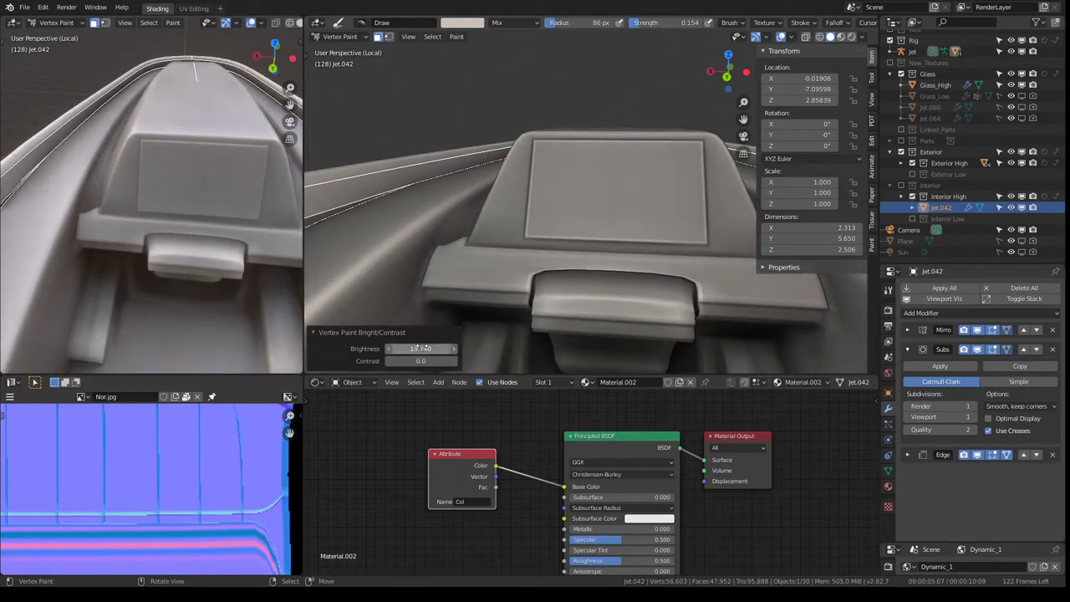
{"action": "key", "text": "ctrl+z"}
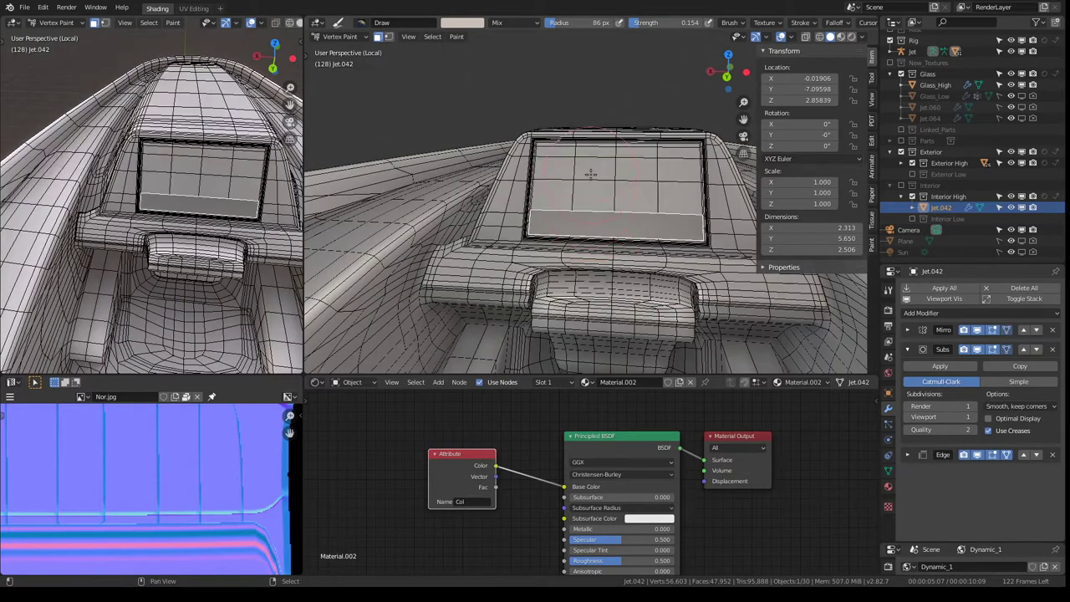
- Fill the masked screen face with a dark grey-brown vertex colour at value 0.313
{"action": "key", "text": "shift+k"}
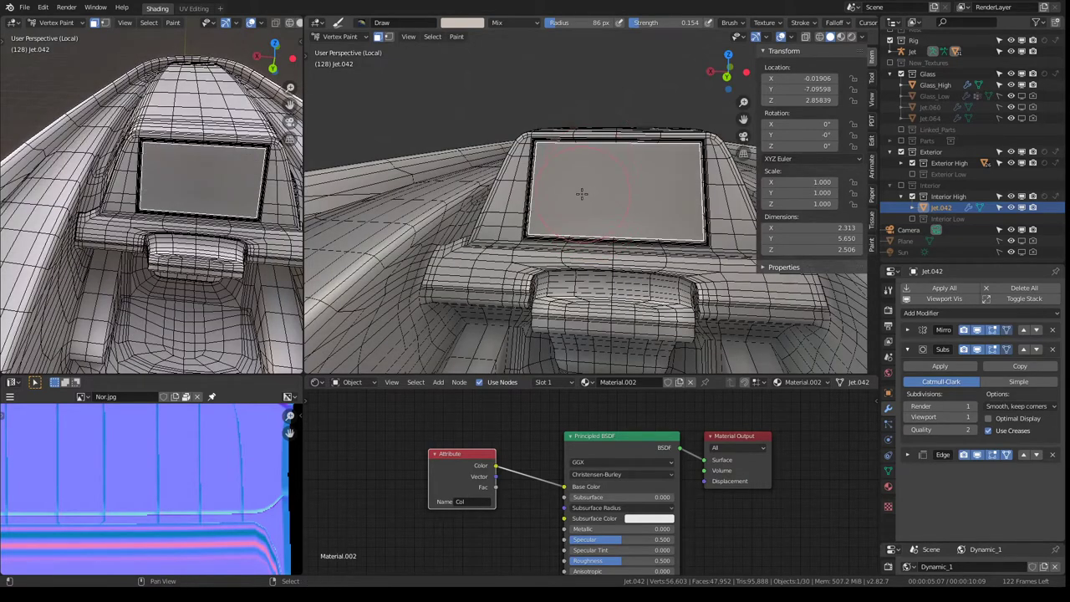
{"action": "left_click_drag", "start_coordinate": [581, 193], "coordinate": [552, 164]}
{"action": "left_click", "coordinate": [463, 23]}
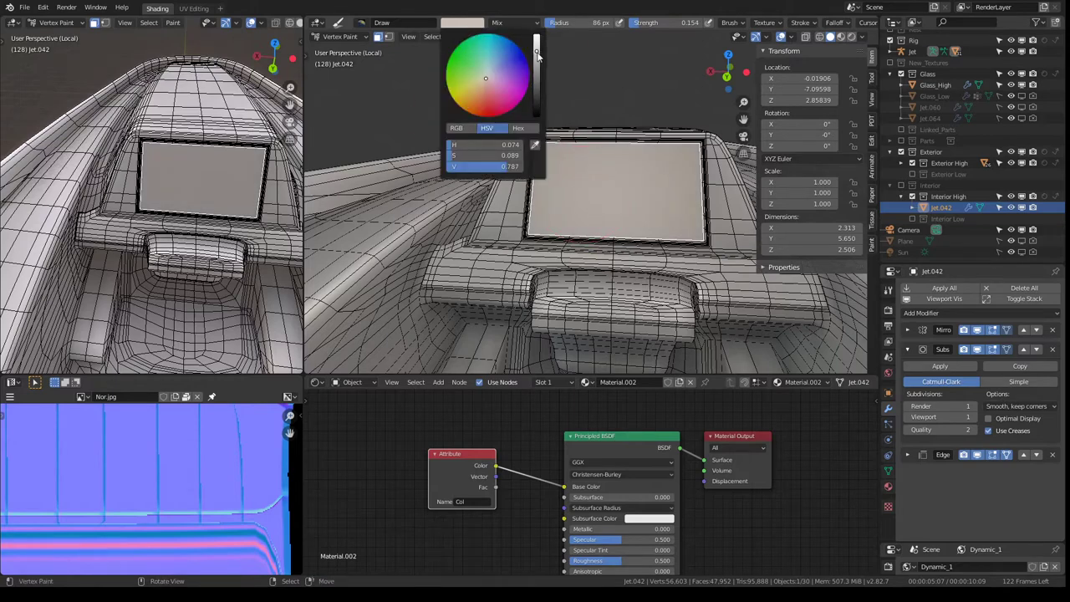
{"action": "left_click_drag", "start_coordinate": [537, 54], "coordinate": [537, 105]}
{"action": "key", "text": "shift+k"}
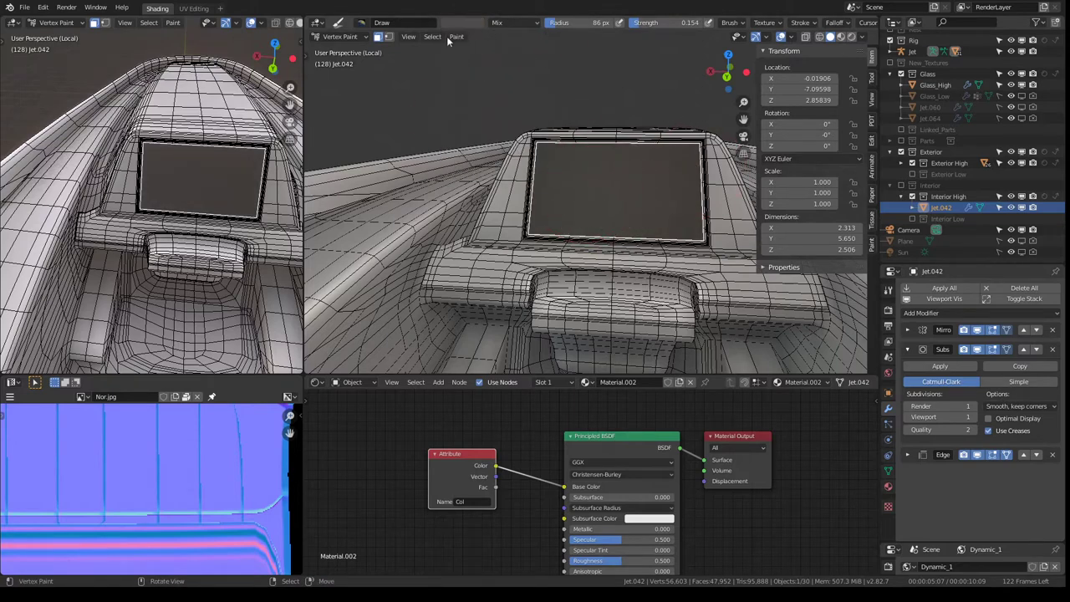
{"action": "left_click", "coordinate": [450, 36]}
{"action": "middle_click_drag", "start_coordinate": [590, 164], "coordinate": [554, 154]}
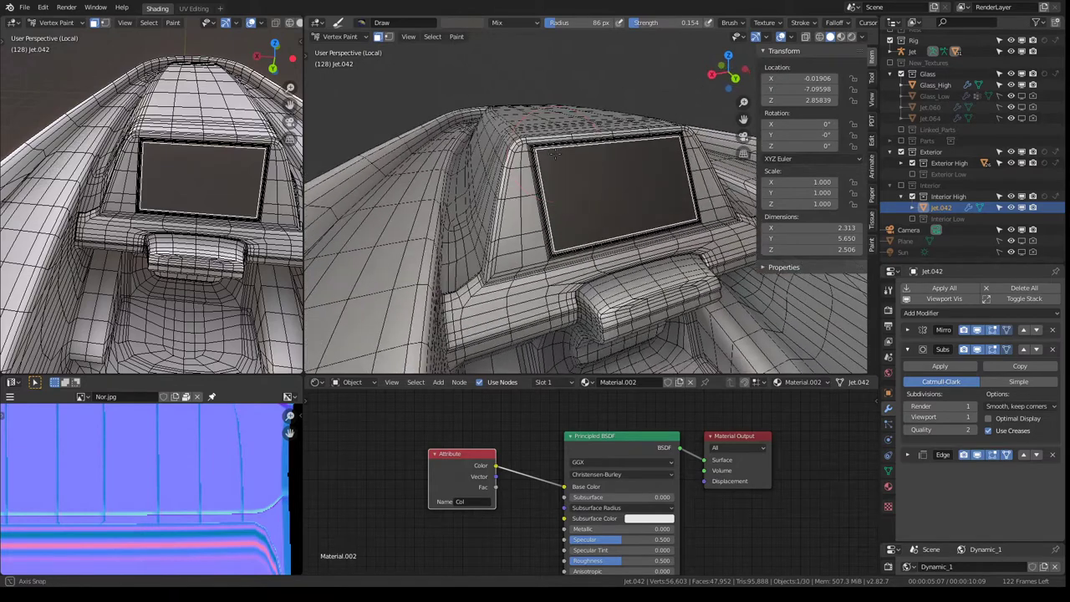
{"action": "left_click", "coordinate": [457, 37]}
{"action": "left_click", "coordinate": [468, 23]}
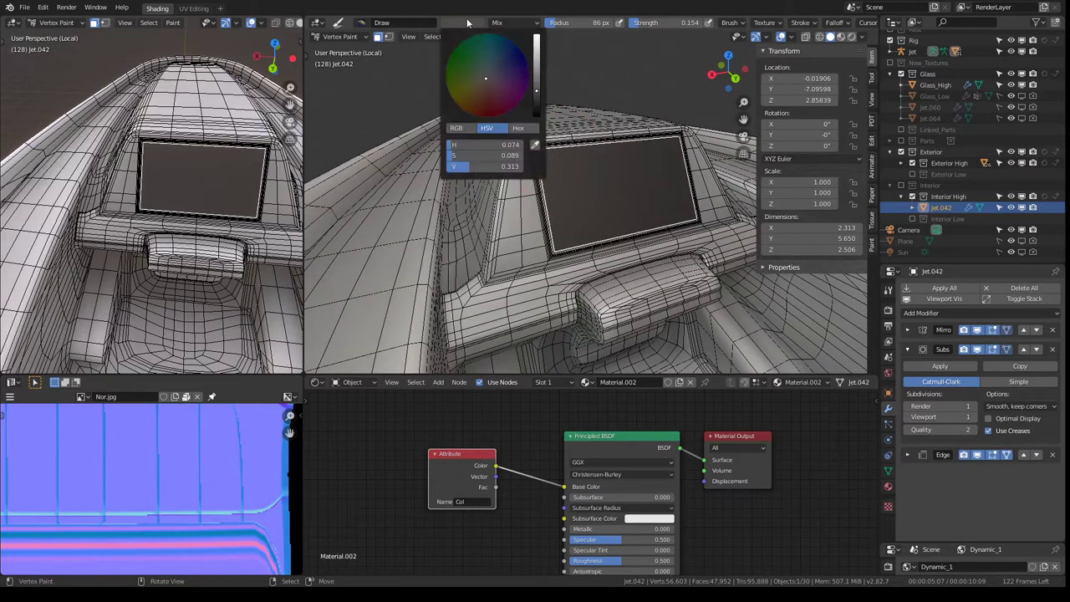
{"action": "left_click_drag", "start_coordinate": [532, 88], "coordinate": [535, 104]}
{"action": "left_click", "coordinate": [565, 175]}
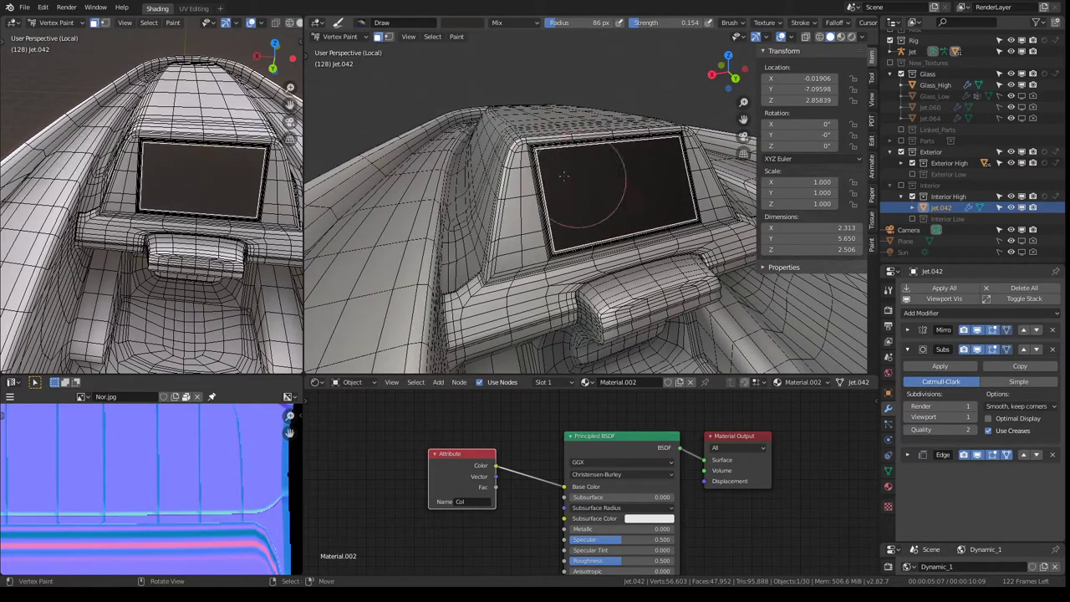
- Go from Vertex Paint to Edit Mode and select the face loop along the dashboard side and floor
{"action": "left_click", "coordinate": [351, 39]}
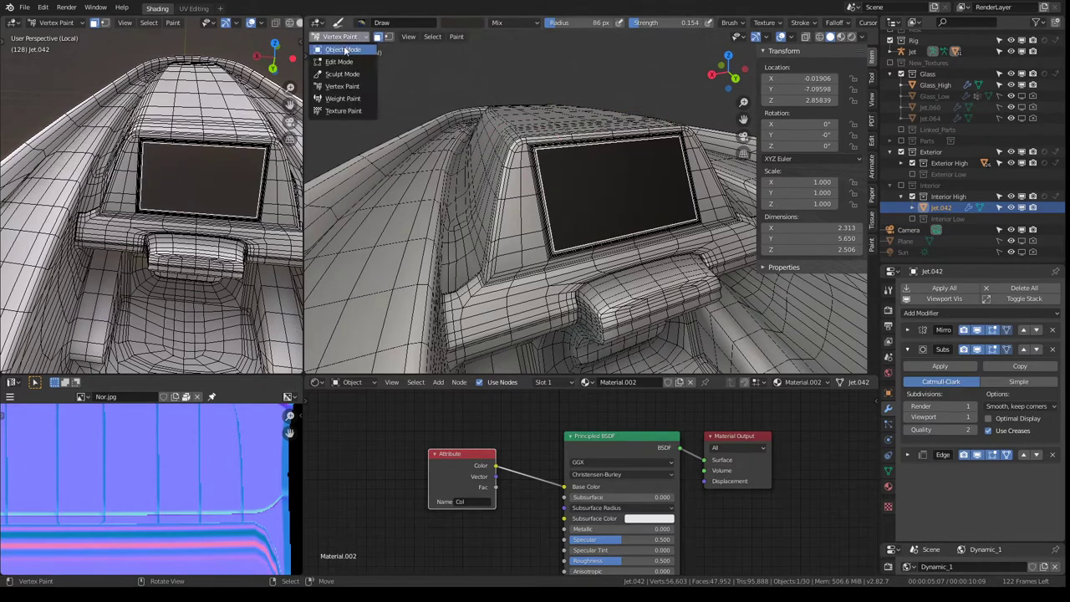
{"action": "left_click", "coordinate": [346, 50]}
{"action": "middle_click_drag", "start_coordinate": [577, 179], "coordinate": [535, 167]}
{"action": "mouse_move", "coordinate": [108, 168]}
{"action": "middle_mouse_down"}
{"action": "mouse_move", "coordinate": [71, 146]}
{"action": "mouse_move", "coordinate": [194, 120]}
{"action": "mouse_move", "coordinate": [176, 143]}
{"action": "mouse_move", "coordinate": [177, 232]}
{"action": "mouse_move", "coordinate": [194, 202]}
{"action": "mouse_move", "coordinate": [196, 249]}
{"action": "mouse_move", "coordinate": [181, 228]}
{"action": "mouse_move", "coordinate": [184, 169]}
{"action": "middle_mouse_up"}
{"action": "key", "text": "Tab"}
{"action": "key", "text": "KP_Decimal"}
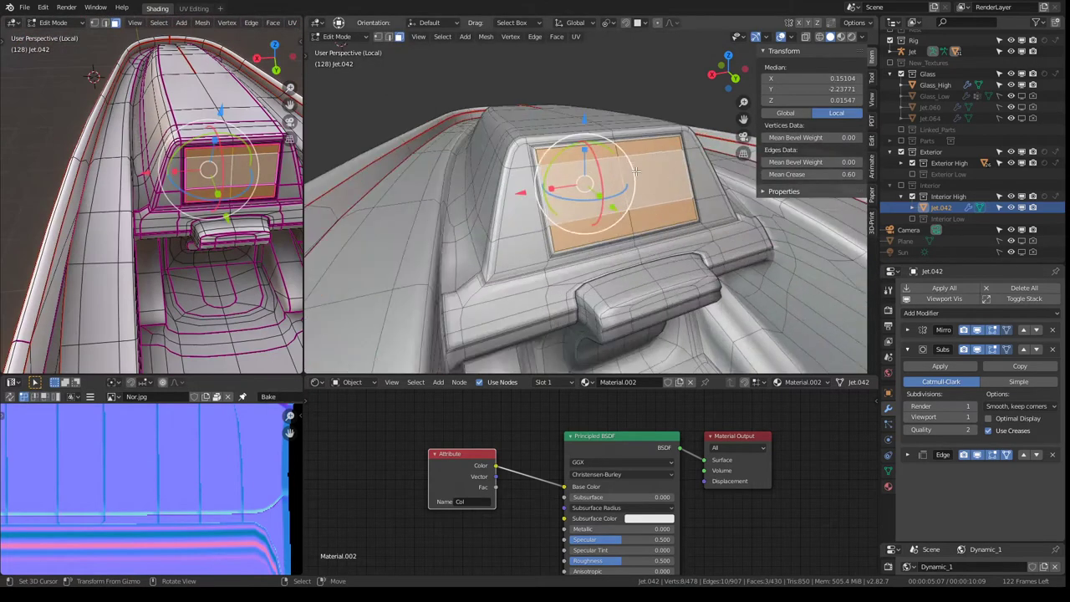
{"action": "scroll", "coordinate": [537, 240], "scroll_direction": "up", "scroll_amount": 2}
{"action": "left_click", "coordinate": [487, 248], "text": "alt"}
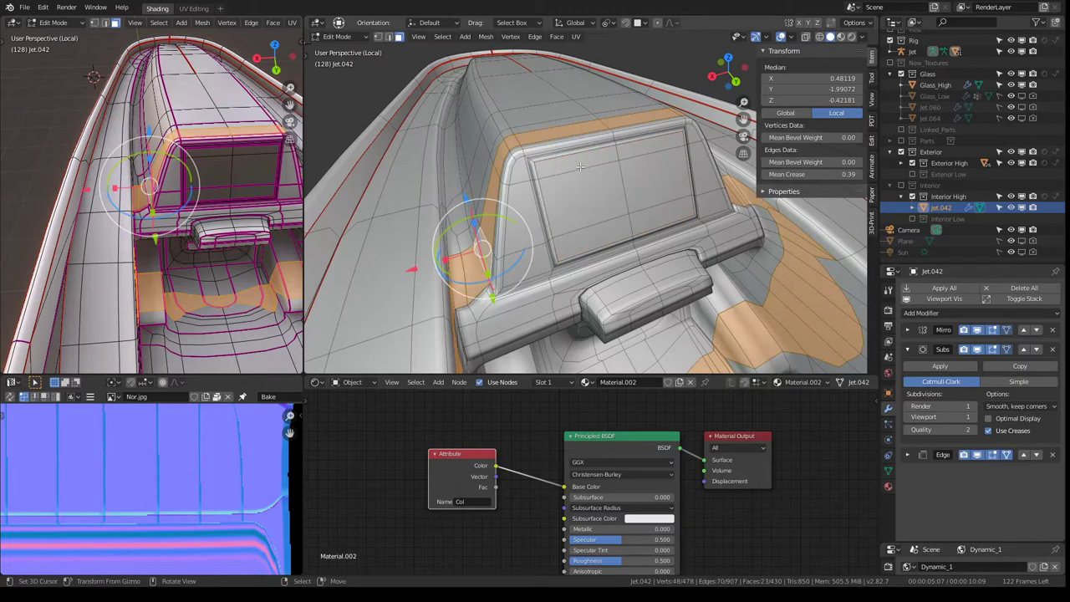
- Subdivide the loop's edges and slide a new edge loop near the housing's base corner
{"action": "left_click", "coordinate": [388, 37]}
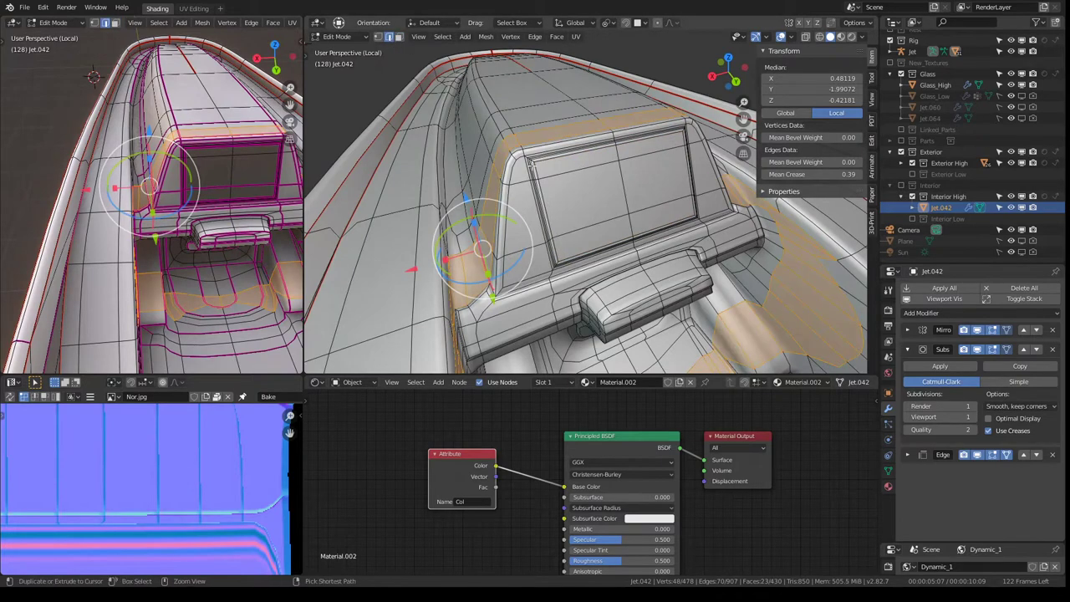
{"action": "scroll", "coordinate": [503, 151], "scroll_direction": "up", "scroll_amount": 3}
{"action": "scroll", "coordinate": [503, 151], "scroll_direction": "up", "scroll_amount": 2}
{"action": "right_click", "coordinate": [632, 157]}
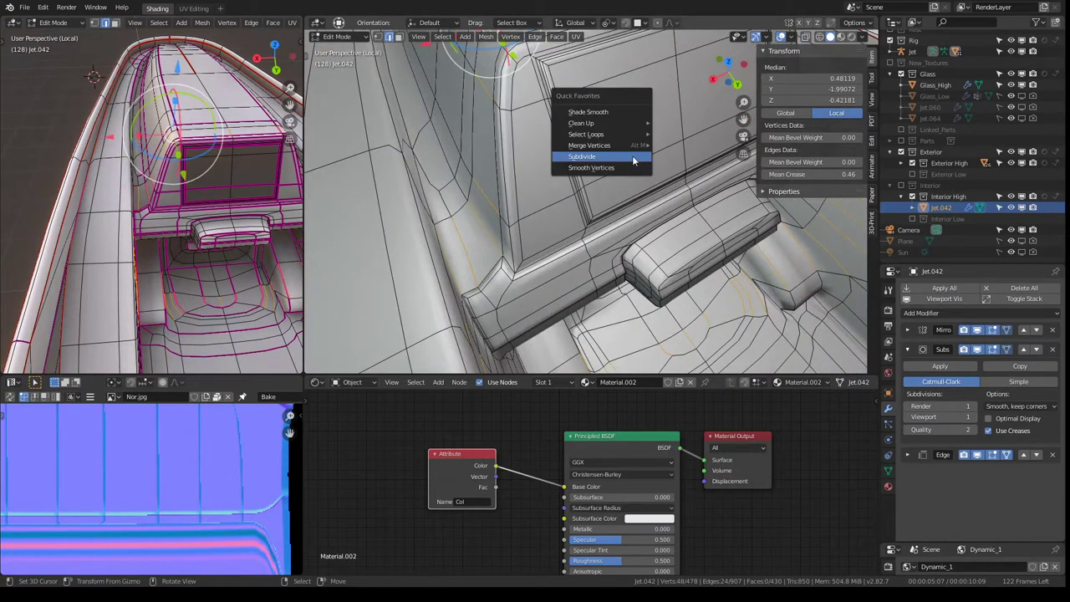
{"action": "left_click", "coordinate": [633, 157]}
{"action": "left_click", "coordinate": [533, 198], "text": "alt"}
{"action": "middle_click_drag", "start_coordinate": [532, 198], "coordinate": [552, 196]}
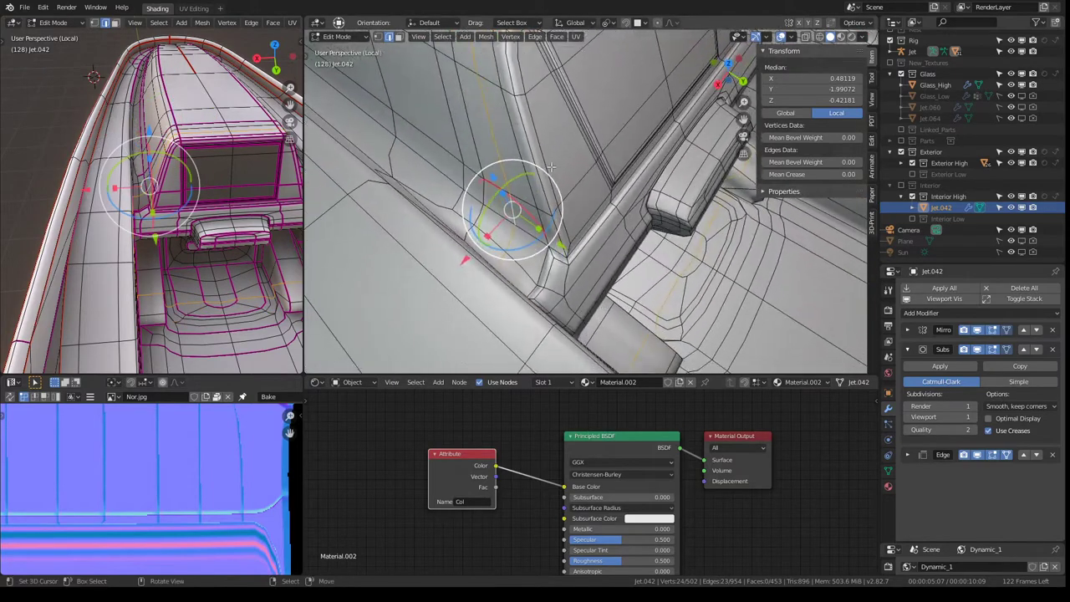
{"action": "key", "text": "g"}
{"action": "key", "text": "g"}
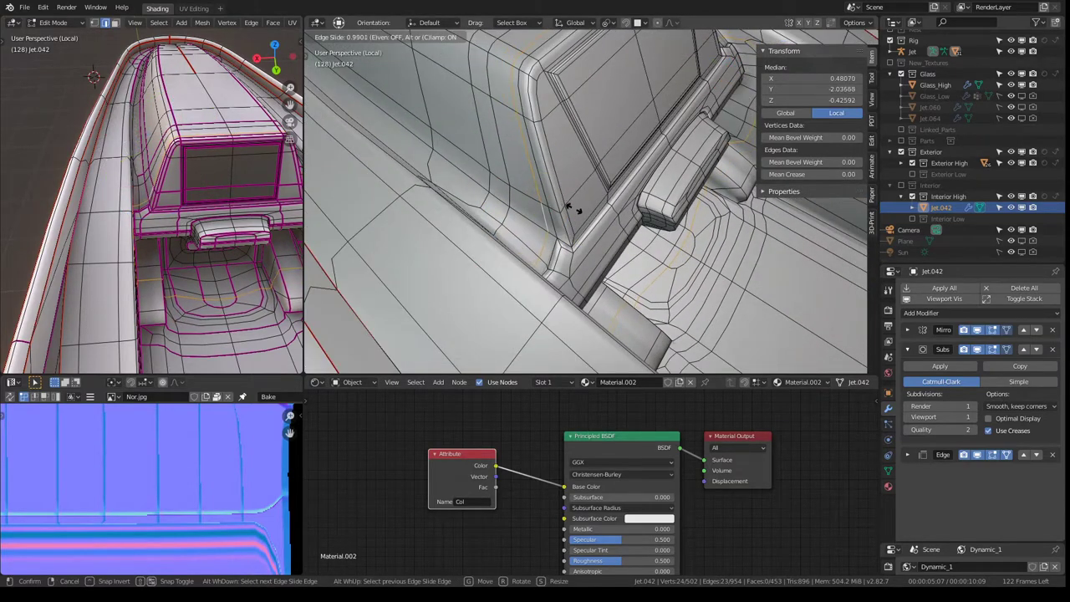
{"action": "left_click", "coordinate": [458, 178]}
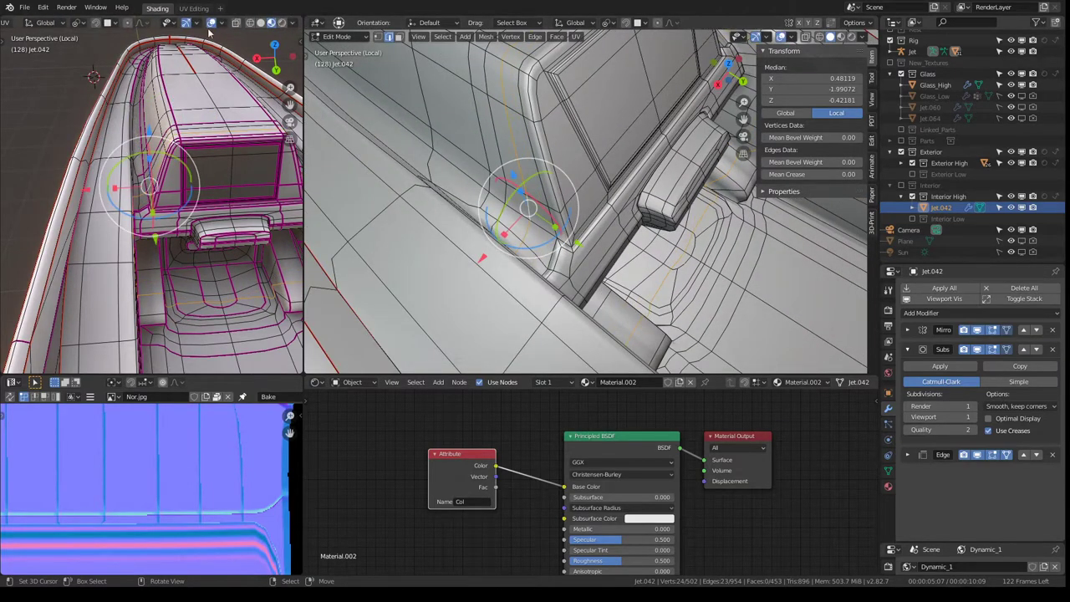
{"action": "left_click", "coordinate": [209, 25]}
- Edge-slide the loops at the console's base corner closer to the edges
{"action": "scroll", "coordinate": [217, 125], "scroll_direction": "up", "scroll_amount": 5}
{"action": "middle_click_drag", "start_coordinate": [217, 126], "coordinate": [225, 121]}
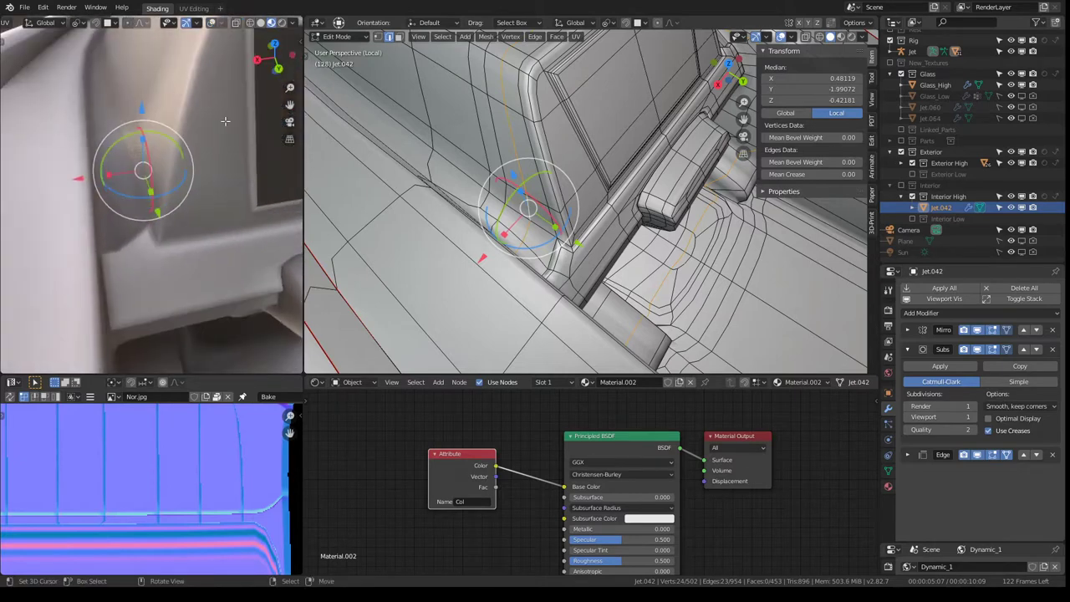
{"action": "middle_click_drag", "start_coordinate": [585, 251], "coordinate": [660, 318]}
{"action": "key", "text": "g"}
{"action": "key", "text": "g"}
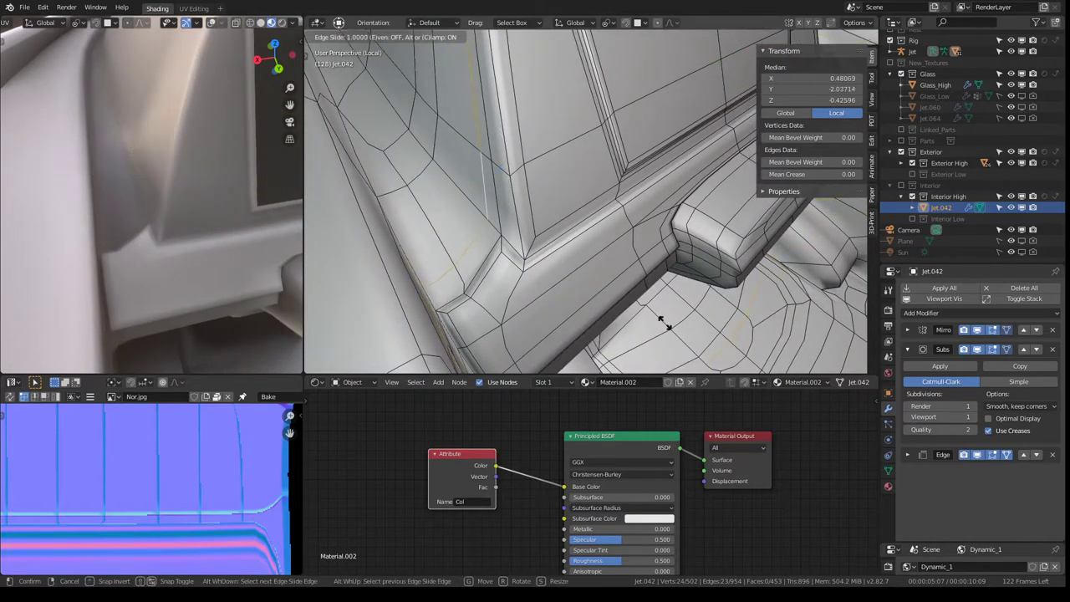
{"action": "left_click", "coordinate": [628, 318]}
{"action": "mouse_move", "coordinate": [628, 318]}
{"action": "middle_mouse_down"}
{"action": "mouse_move", "coordinate": [552, 204]}
{"action": "mouse_move", "coordinate": [535, 217]}
{"action": "middle_mouse_up"}
{"action": "key", "text": "g"}
{"action": "key", "text": "g"}
{"action": "key", "text": "Escape"}
{"action": "mouse_move", "coordinate": [167, 192]}
{"action": "middle_mouse_down"}
{"action": "mouse_move", "coordinate": [214, 209]}
{"action": "mouse_move", "coordinate": [209, 219]}
{"action": "middle_mouse_up"}
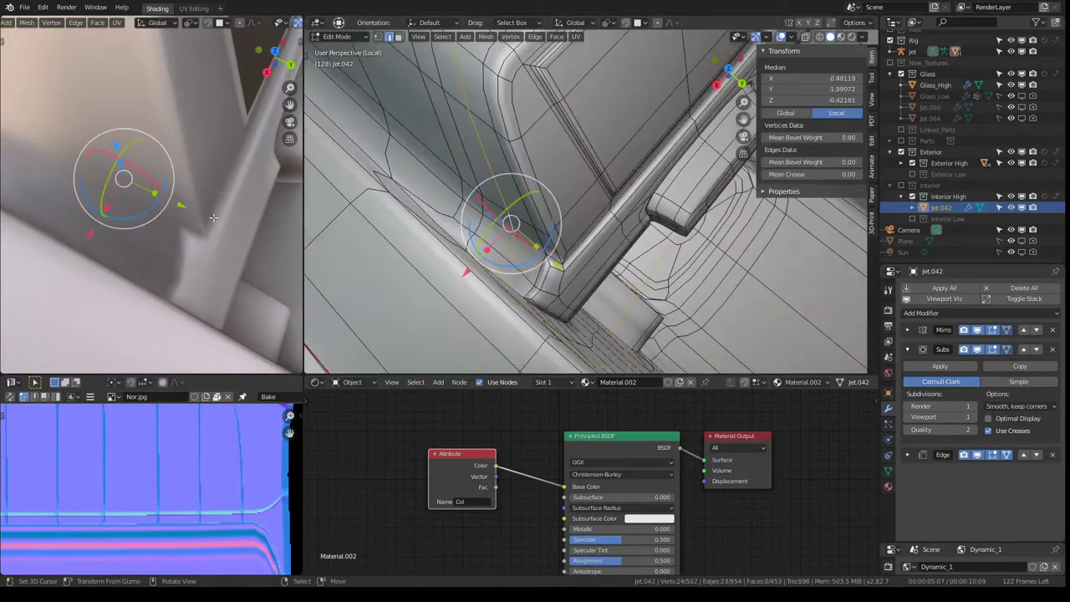
{"action": "key", "text": "g"}
{"action": "key", "text": "g"}
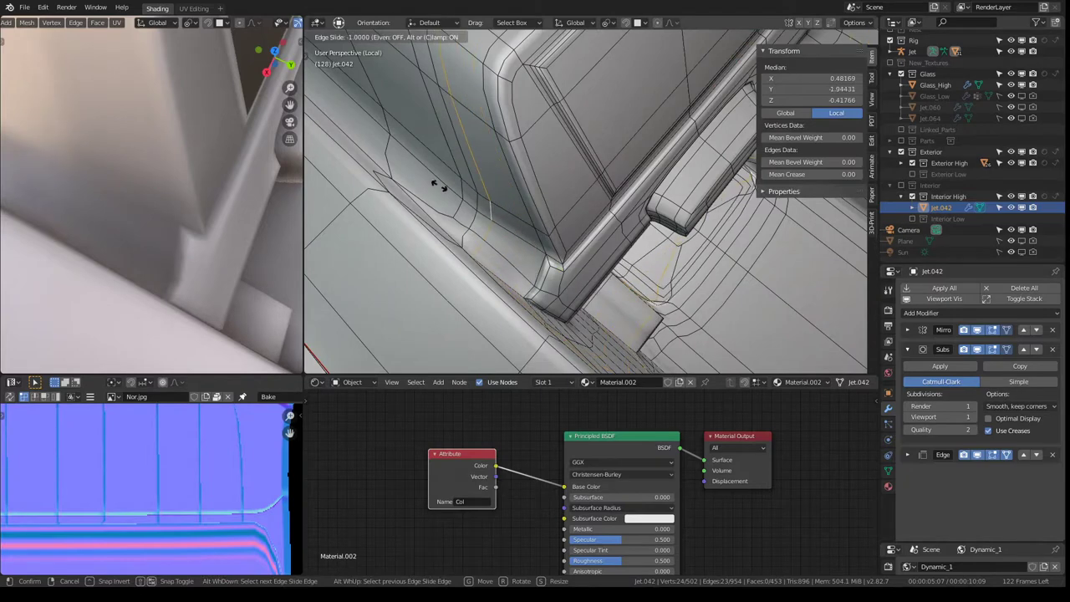
{"action": "left_click", "coordinate": [616, 236]}
- Slide the remaining base edge loops tighter (final factor 0.198) and return to Object Mode
{"action": "key", "text": "g"}
{"action": "key", "text": "g"}
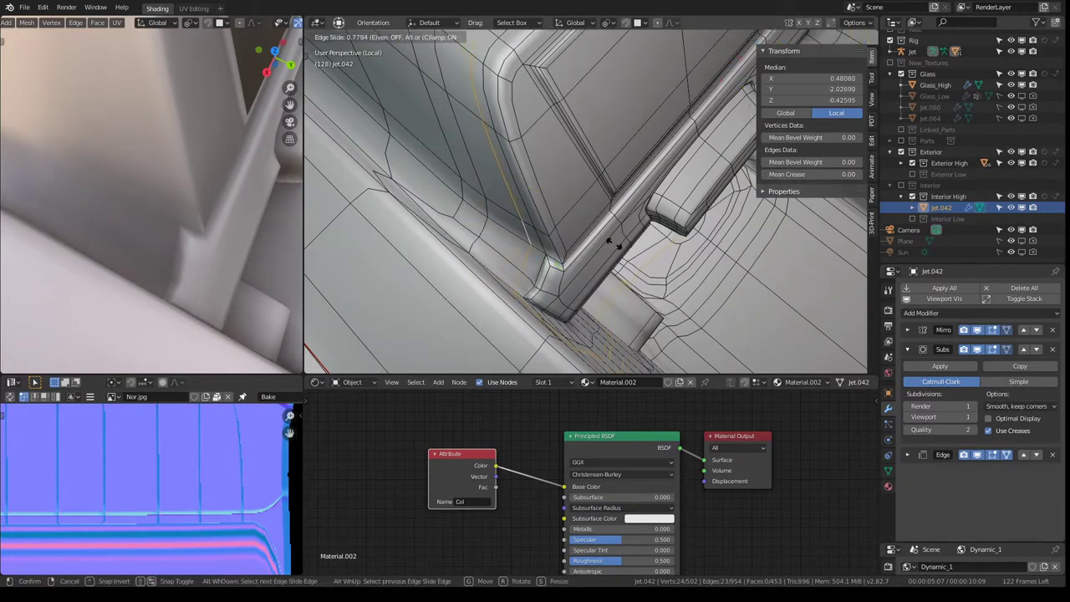
{"action": "left_click", "coordinate": [665, 256]}
{"action": "key", "text": "g"}
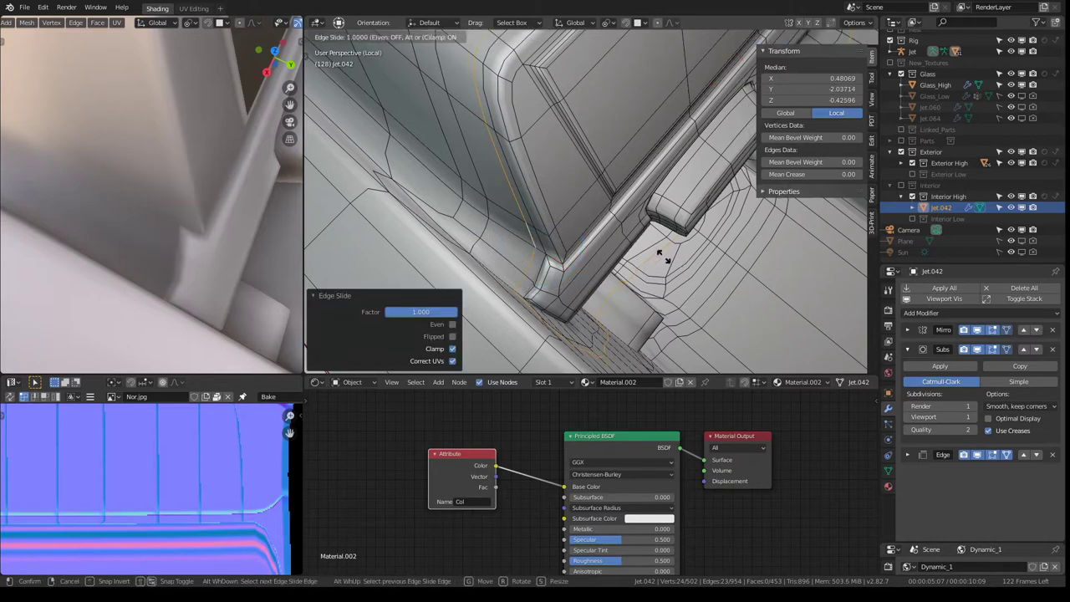
{"action": "left_click", "coordinate": [618, 270]}
{"action": "key", "text": "g"}
{"action": "key", "text": "g"}
{"action": "left_click", "coordinate": [574, 184]}
{"action": "middle_click_drag", "start_coordinate": [574, 184], "coordinate": [635, 301]}
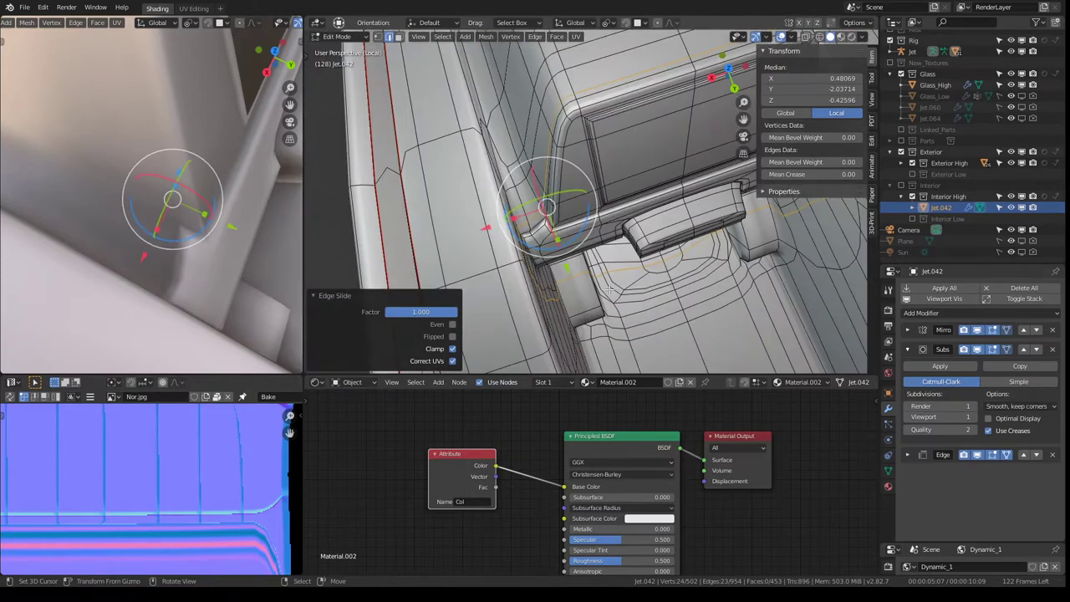
{"action": "key", "text": "g"}
{"action": "key", "text": "g"}
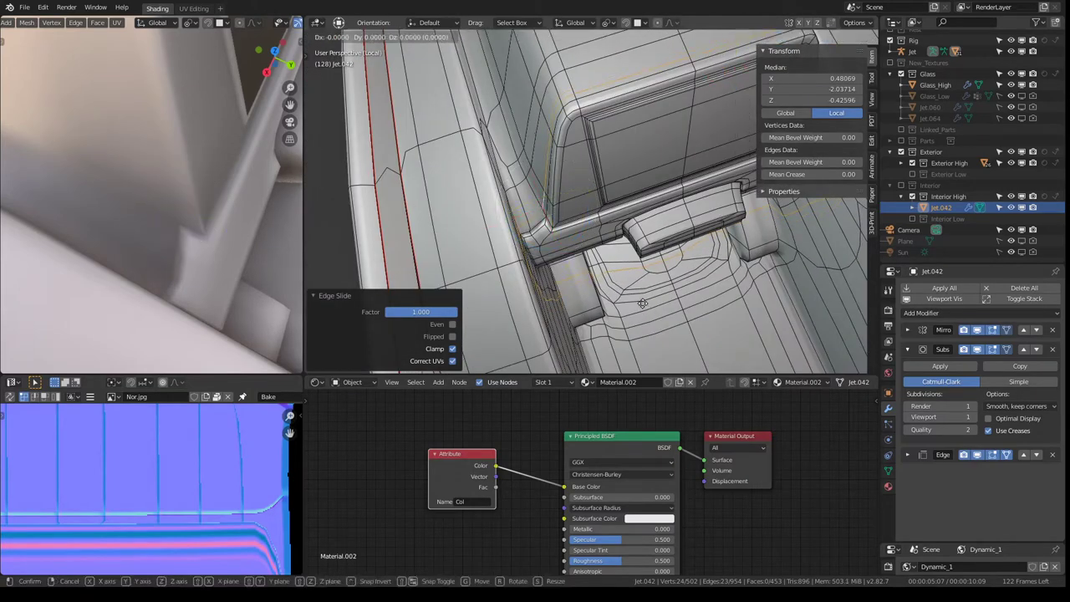
{"action": "left_click", "coordinate": [645, 308]}
{"action": "middle_click_drag", "start_coordinate": [645, 307], "coordinate": [597, 227]}
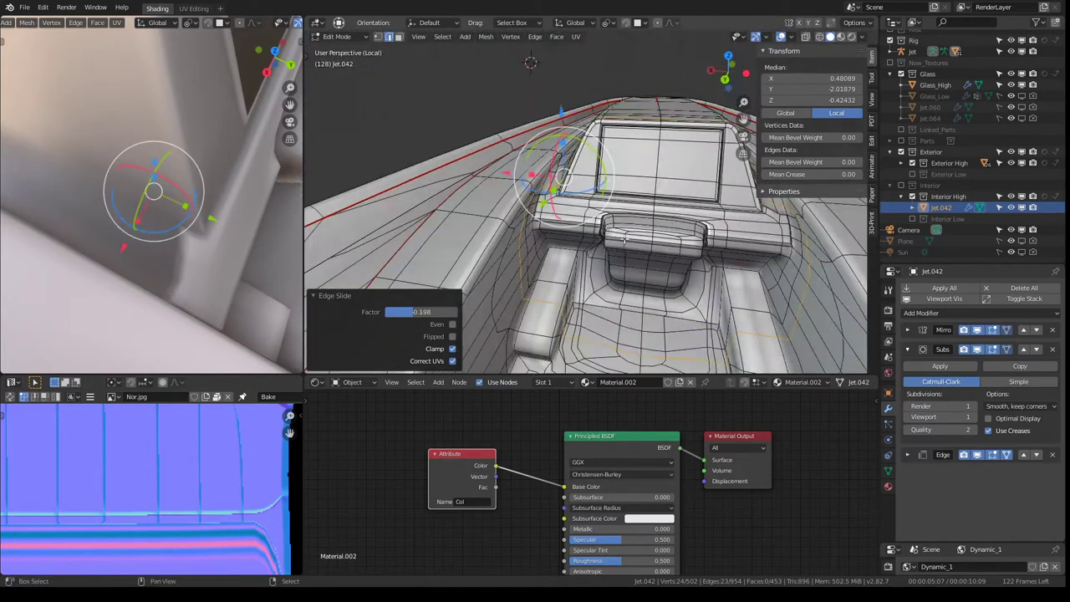
{"action": "key", "text": "Tab"}
{"action": "key", "text": "KP_Decimal"}
{"action": "mouse_move", "coordinate": [96, 154]}
{"action": "middle_mouse_down"}
{"action": "mouse_move", "coordinate": [145, 149]}
{"action": "mouse_move", "coordinate": [74, 98]}
{"action": "mouse_move", "coordinate": [157, 163]}
{"action": "mouse_move", "coordinate": [124, 105]}
{"action": "mouse_move", "coordinate": [141, 162]}
{"action": "mouse_move", "coordinate": [130, 211]}
{"action": "mouse_move", "coordinate": [107, 127]}
{"action": "mouse_move", "coordinate": [167, 159]}
{"action": "middle_mouse_up"}
- Raise the Subdivision modifier's Viewport and Render levels from 1 to 2, then re-enter Edit Mode
{"action": "scroll", "coordinate": [615, 192], "scroll_direction": "up", "scroll_amount": 4}
{"action": "scroll", "coordinate": [614, 191], "scroll_direction": "down", "scroll_amount": 4}
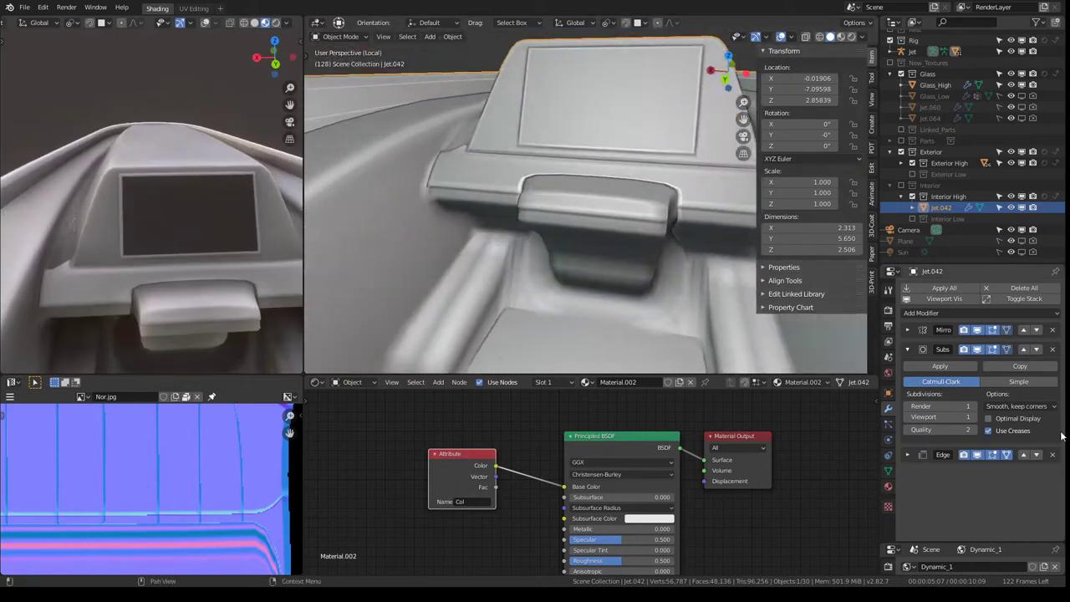
{"action": "left_click", "coordinate": [976, 417]}
{"action": "left_click", "coordinate": [976, 406]}
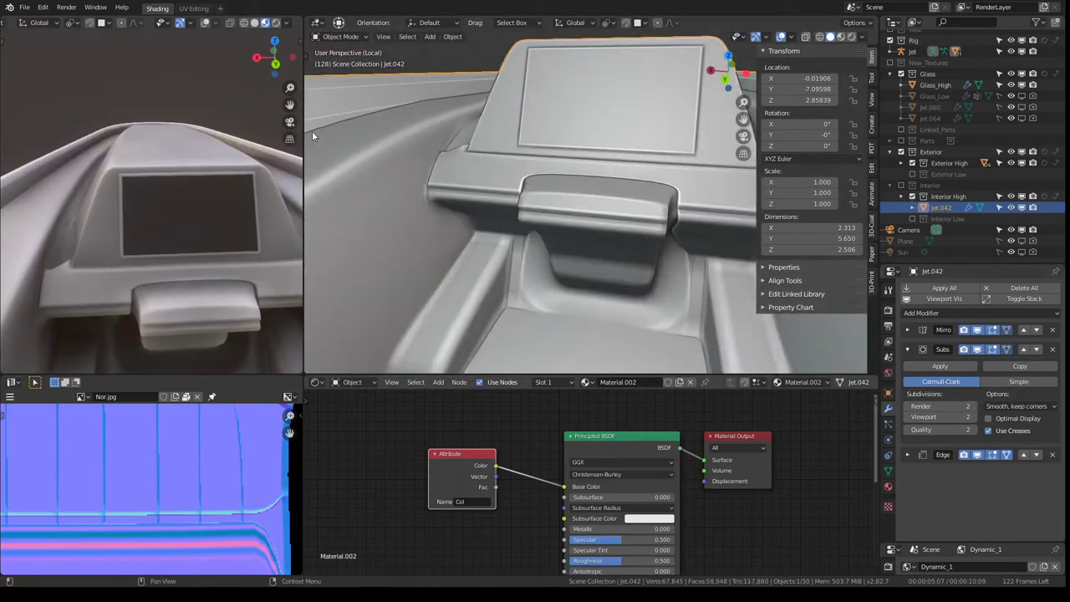
{"action": "mouse_move", "coordinate": [209, 192]}
{"action": "middle_mouse_down"}
{"action": "mouse_move", "coordinate": [138, 209]}
{"action": "mouse_move", "coordinate": [137, 147]}
{"action": "mouse_move", "coordinate": [160, 266]}
{"action": "mouse_move", "coordinate": [173, 214]}
{"action": "mouse_move", "coordinate": [210, 209]}
{"action": "mouse_move", "coordinate": [185, 233]}
{"action": "middle_mouse_up"}
{"action": "mouse_move", "coordinate": [577, 171]}
{"action": "middle_mouse_down"}
{"action": "mouse_move", "coordinate": [591, 155]}
{"action": "mouse_move", "coordinate": [560, 212]}
{"action": "mouse_move", "coordinate": [588, 247]}
{"action": "mouse_move", "coordinate": [541, 196]}
{"action": "mouse_move", "coordinate": [535, 243]}
{"action": "mouse_move", "coordinate": [595, 311]}
{"action": "mouse_move", "coordinate": [562, 224]}
{"action": "mouse_move", "coordinate": [585, 268]}
{"action": "middle_mouse_up"}
{"action": "key", "text": "Tab"}
- Edge-slide an edge on the console base corner to a new position
{"action": "left_click", "coordinate": [499, 210]}
{"action": "key", "text": "g"}
{"action": "key", "text": "g"}
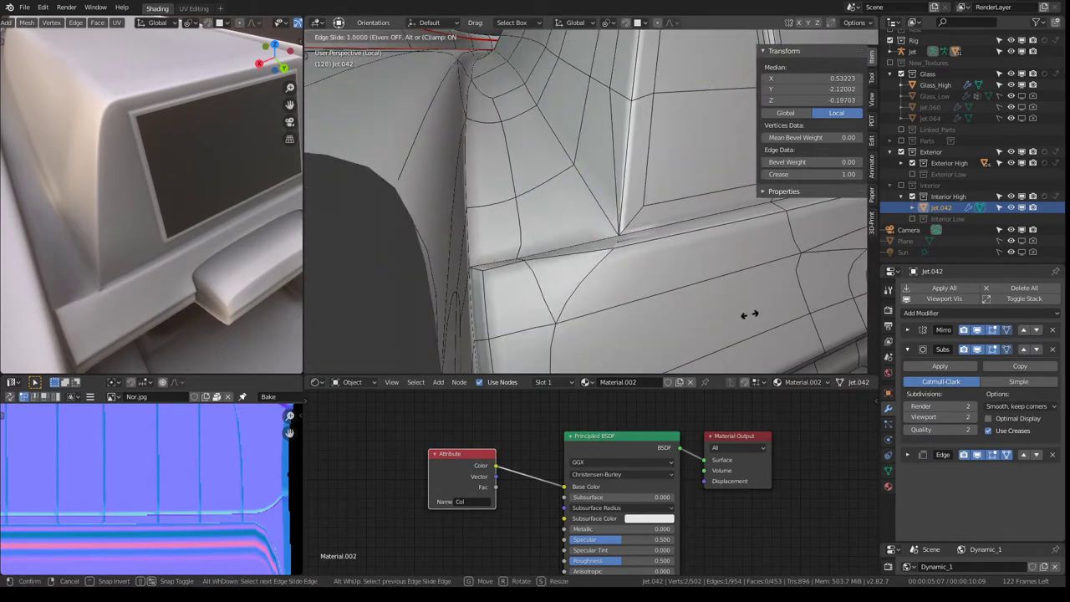
{"action": "left_click", "coordinate": [620, 187]}
{"action": "mouse_move", "coordinate": [620, 187]}
{"action": "middle_mouse_down"}
{"action": "mouse_move", "coordinate": [658, 247]}
{"action": "mouse_move", "coordinate": [556, 192]}
{"action": "mouse_move", "coordinate": [506, 205]}
{"action": "mouse_move", "coordinate": [570, 223]}
{"action": "middle_mouse_up"}
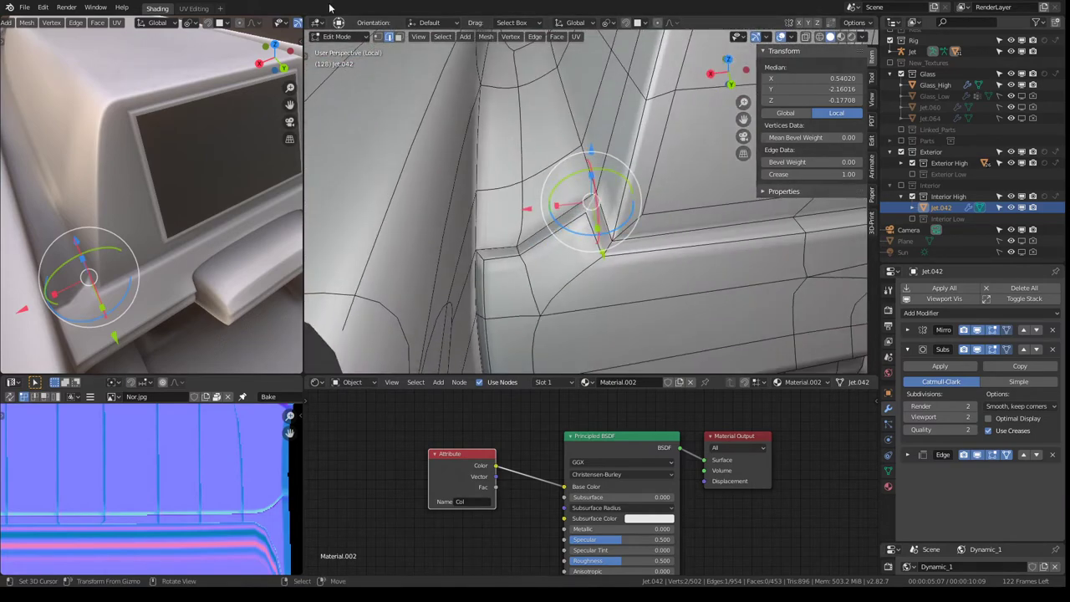
- Delete the stray vertex at the base corner
{"action": "left_click", "coordinate": [377, 36]}
{"action": "left_click", "coordinate": [587, 209]}
{"action": "key", "text": "x"}
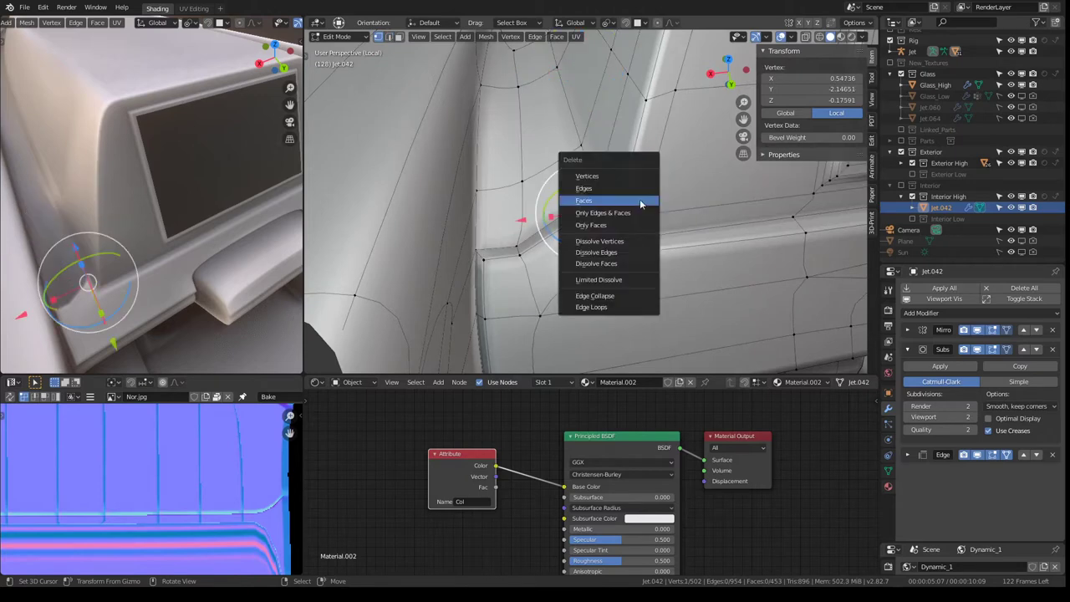
{"action": "left_click", "coordinate": [633, 172]}
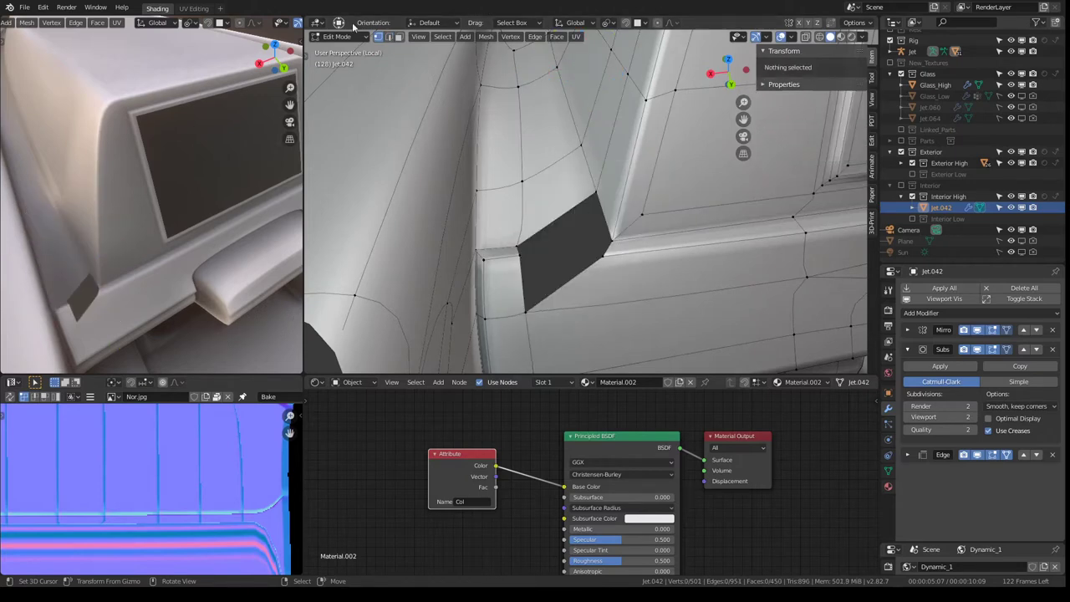
- Fill the hole left at the corner with a new face from its bordering edges
{"action": "left_click", "coordinate": [388, 36]}
{"action": "left_click", "coordinate": [578, 213], "text": "alt"}
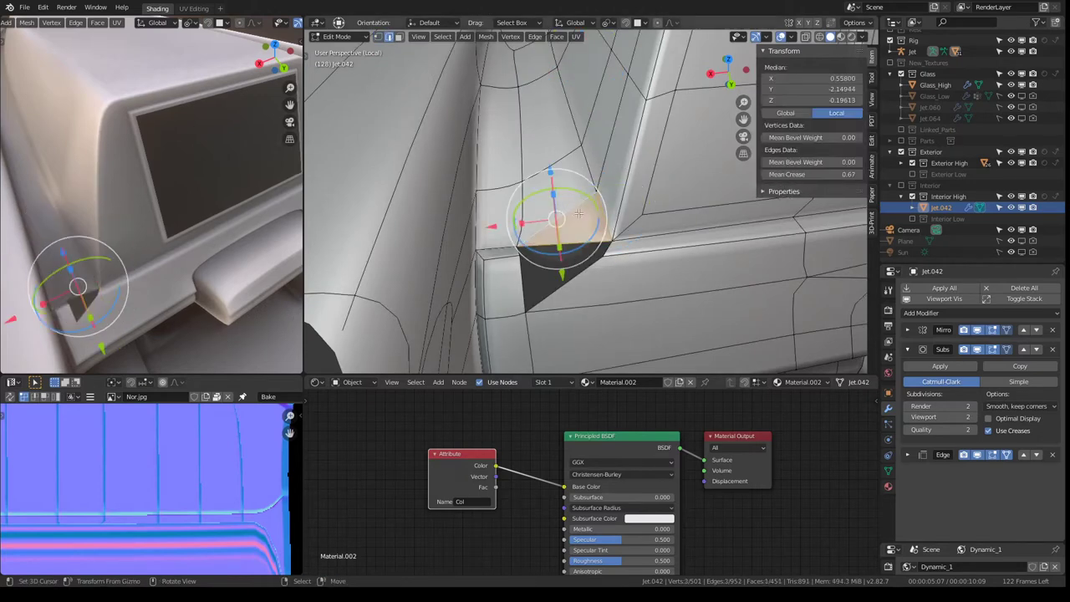
{"action": "left_click", "coordinate": [610, 251]}
{"action": "left_click", "coordinate": [585, 242]}
{"action": "left_click", "coordinate": [518, 251], "text": "shift"}
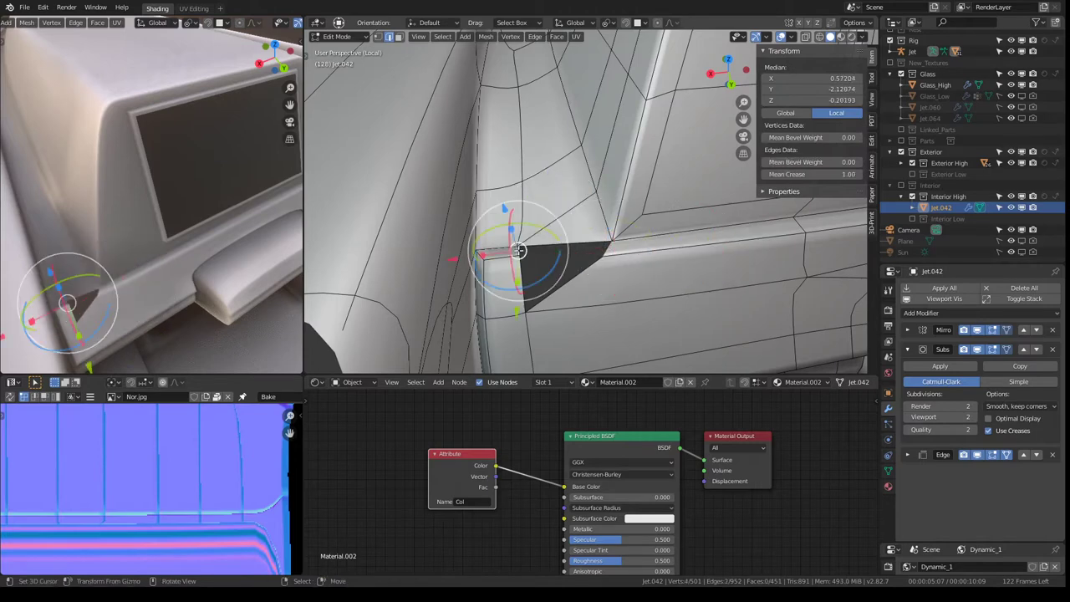
{"action": "key", "text": "f"}
- Select the edges beside the new face and check the smoothed corner in Object Mode
{"action": "left_click", "coordinate": [583, 244]}
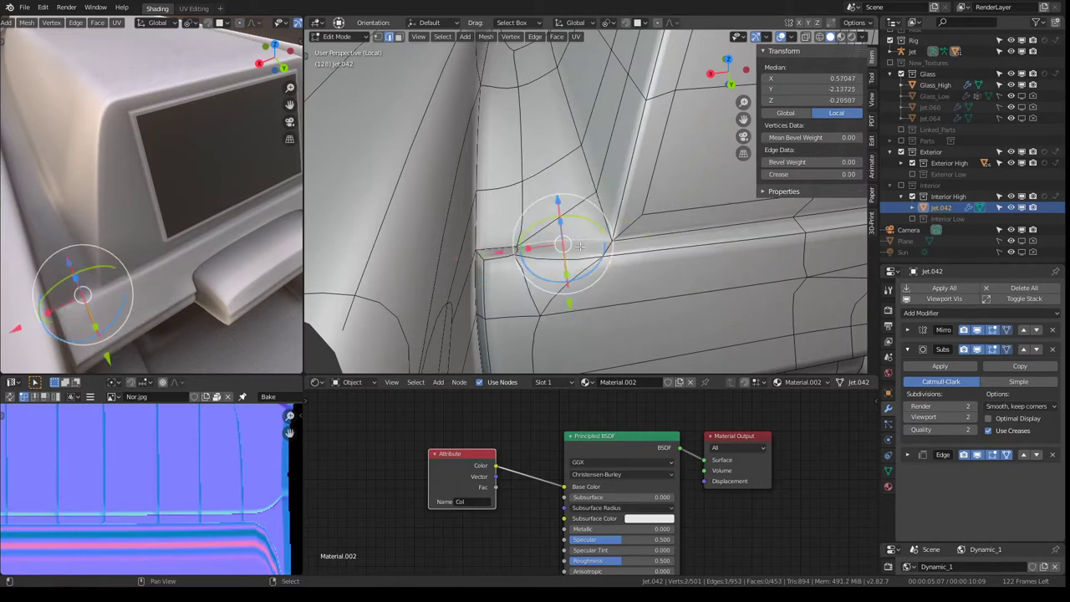
{"action": "left_click", "coordinate": [579, 246], "text": "shift"}
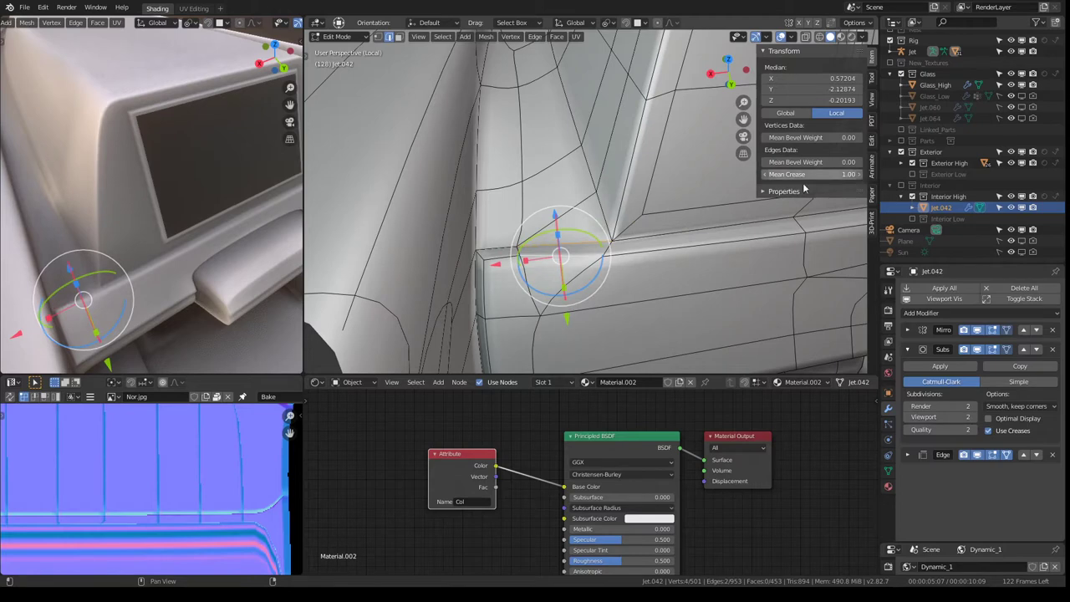
{"action": "middle_click_drag", "start_coordinate": [804, 189], "coordinate": [586, 217]}
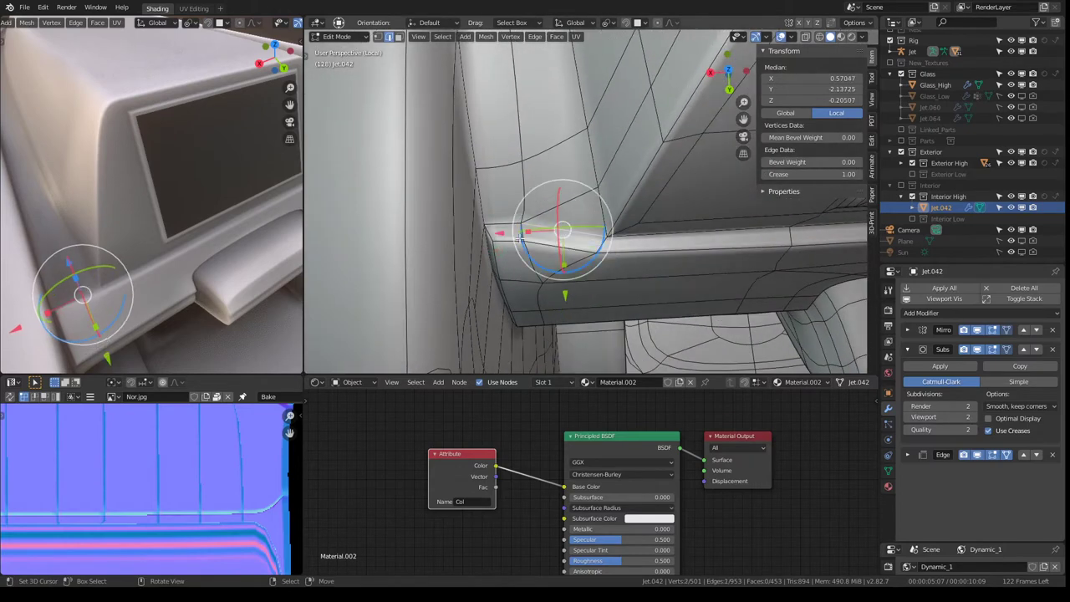
{"action": "key", "text": "Tab"}
{"action": "mouse_move", "coordinate": [612, 253]}
{"action": "middle_mouse_down"}
{"action": "mouse_move", "coordinate": [602, 156]}
{"action": "mouse_move", "coordinate": [671, 213]}
{"action": "mouse_move", "coordinate": [651, 279]}
{"action": "mouse_move", "coordinate": [605, 225]}
{"action": "middle_mouse_up"}
{"action": "key", "text": "Tab"}
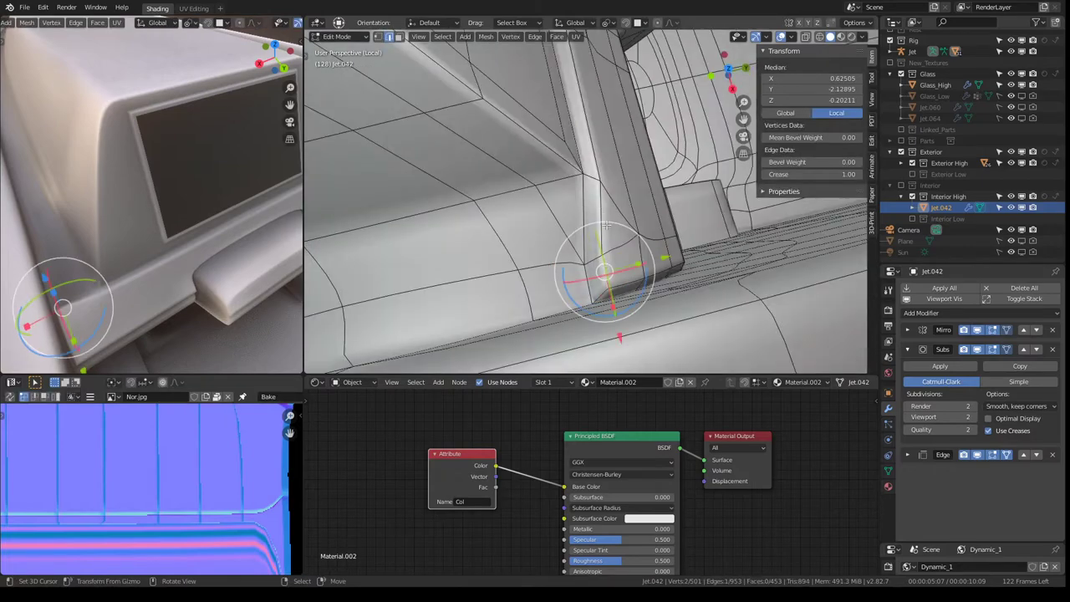
- Flatten the edge near the pillar top along the Y axis
{"action": "left_click", "coordinate": [600, 148]}
{"action": "key", "text": "s"}
{"action": "key", "text": "y"}
{"action": "mouse_move", "coordinate": [600, 147]}
{"action": "middle_mouse_down"}
{"action": "mouse_move", "coordinate": [689, 127]}
{"action": "mouse_move", "coordinate": [633, 191]}
{"action": "mouse_move", "coordinate": [598, 114]}
{"action": "middle_mouse_up"}
{"action": "key", "text": "Return"}
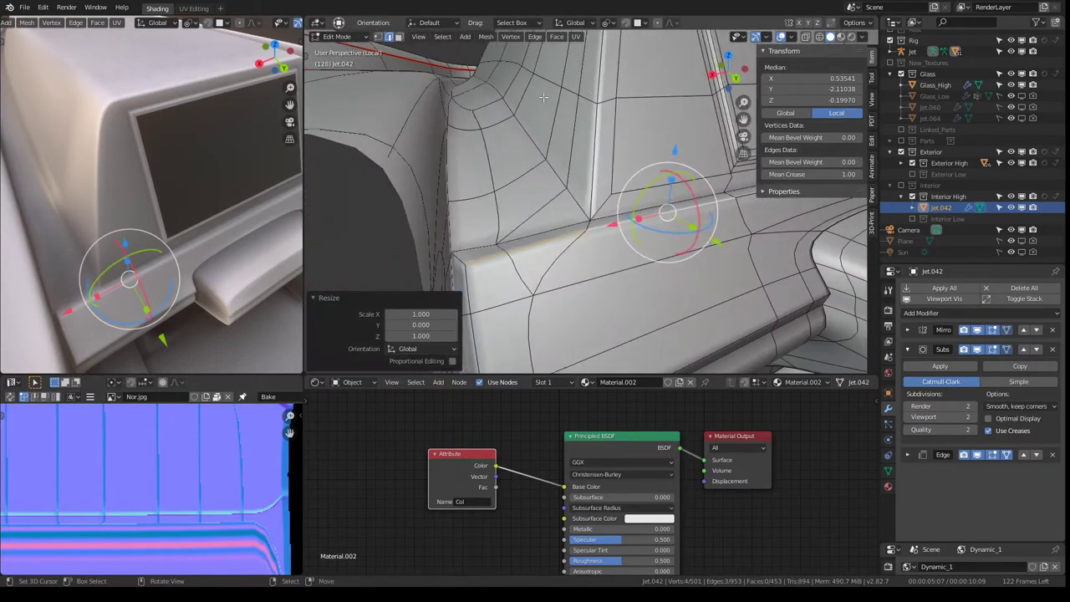
- Flatten the edge along Z and preview the result in Object Mode
{"action": "key", "text": "s"}
{"action": "key", "text": "z"}
{"action": "key", "text": "Return"}
{"action": "key", "text": "Tab"}
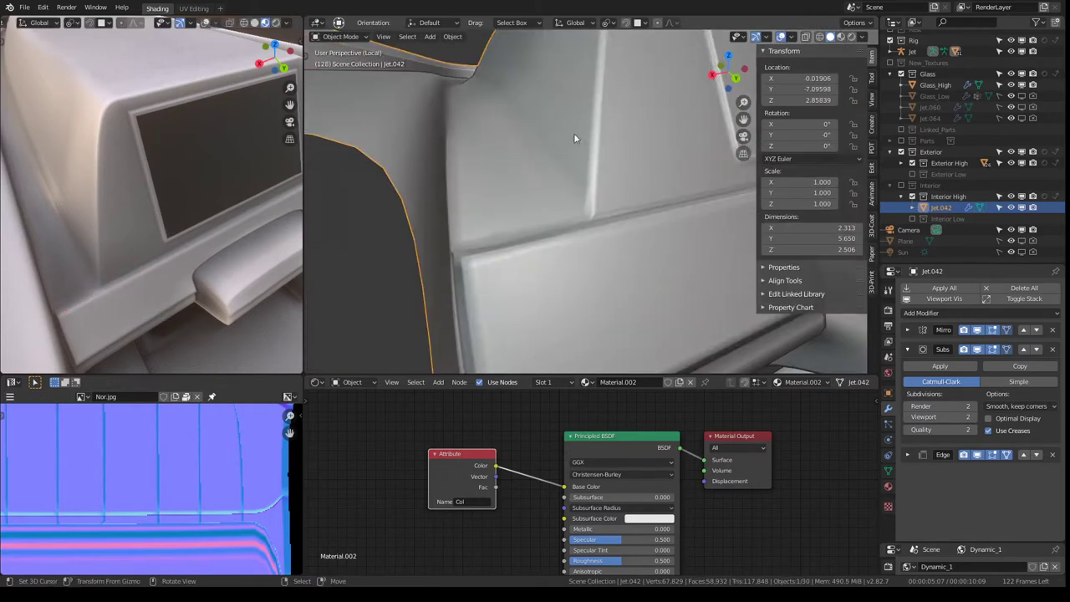
{"action": "key", "text": "Tab"}
- Flatten the corner-edge vertices to zero along Z and along Y
{"action": "mouse_move", "coordinate": [663, 208]}
{"action": "left_mouse_down"}
{"action": "mouse_move", "coordinate": [470, 239]}
{"action": "mouse_move", "coordinate": [548, 224]}
{"action": "left_mouse_up"}
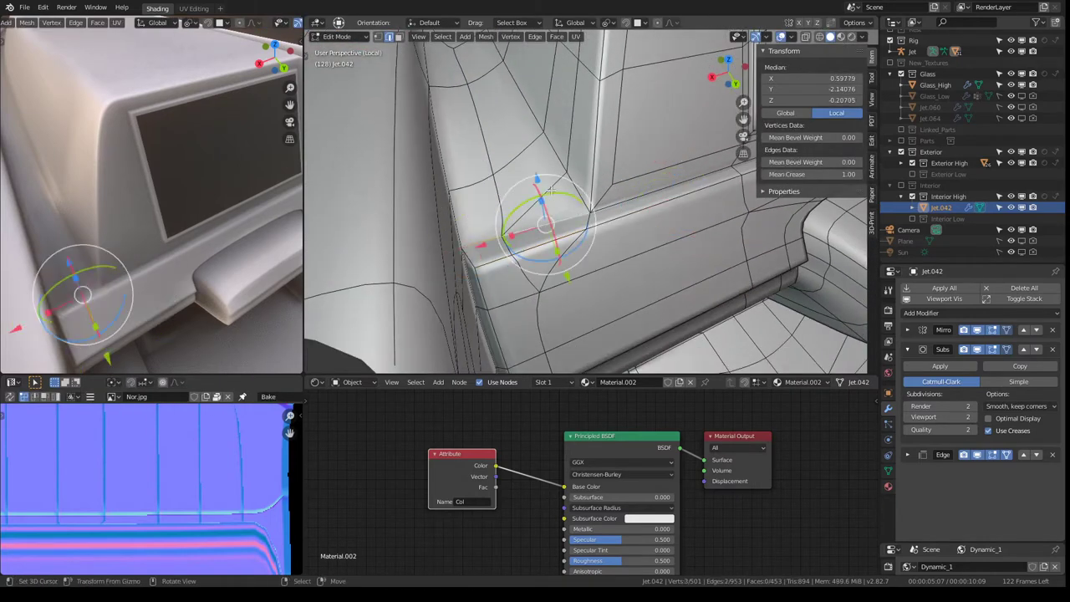
{"action": "left_click", "coordinate": [386, 39]}
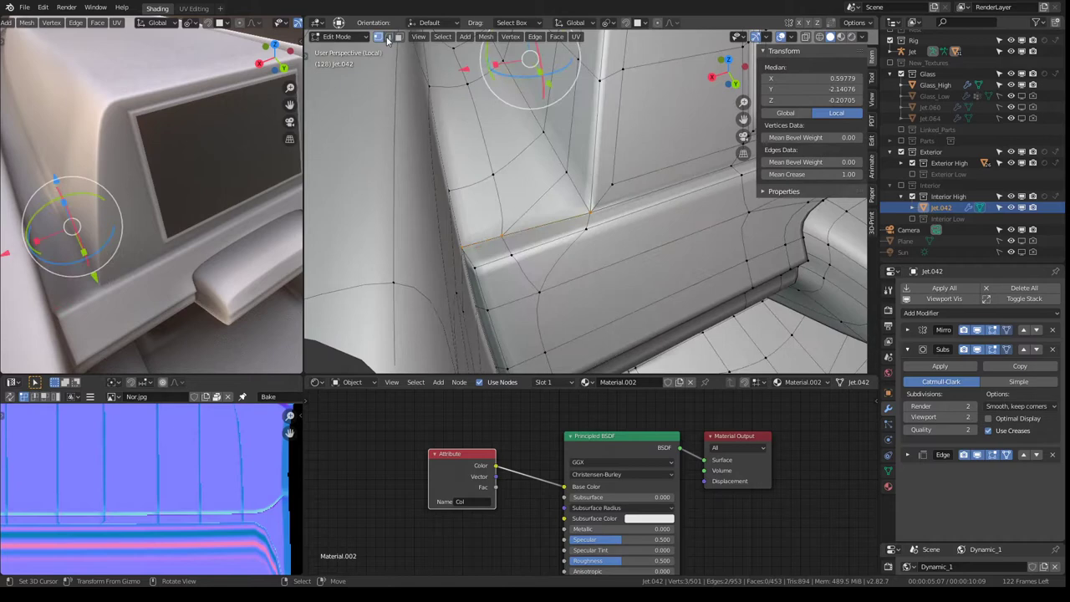
{"action": "left_click", "coordinate": [585, 209]}
{"action": "key", "text": "s"}
{"action": "key", "text": "z"}
{"action": "key", "text": "0"}
{"action": "key", "text": "Return"}
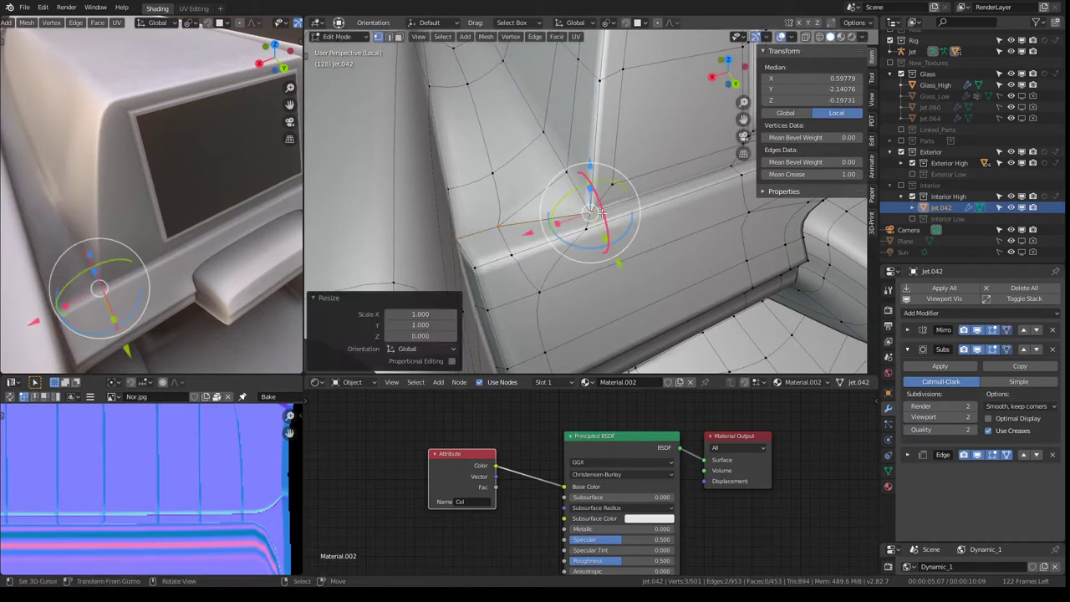
{"action": "key", "text": "y"}
{"action": "key", "text": "0"}
{"action": "key", "text": "Return"}
- Select the edge loop along the base and inspect the console in Object Mode
{"action": "mouse_move", "coordinate": [602, 238]}
{"action": "middle_mouse_down"}
{"action": "mouse_move", "coordinate": [577, 162]}
{"action": "mouse_move", "coordinate": [619, 183]}
{"action": "mouse_move", "coordinate": [605, 158]}
{"action": "mouse_move", "coordinate": [549, 151]}
{"action": "middle_mouse_up"}
{"action": "key", "text": "Tab"}
{"action": "key", "text": "Tab"}
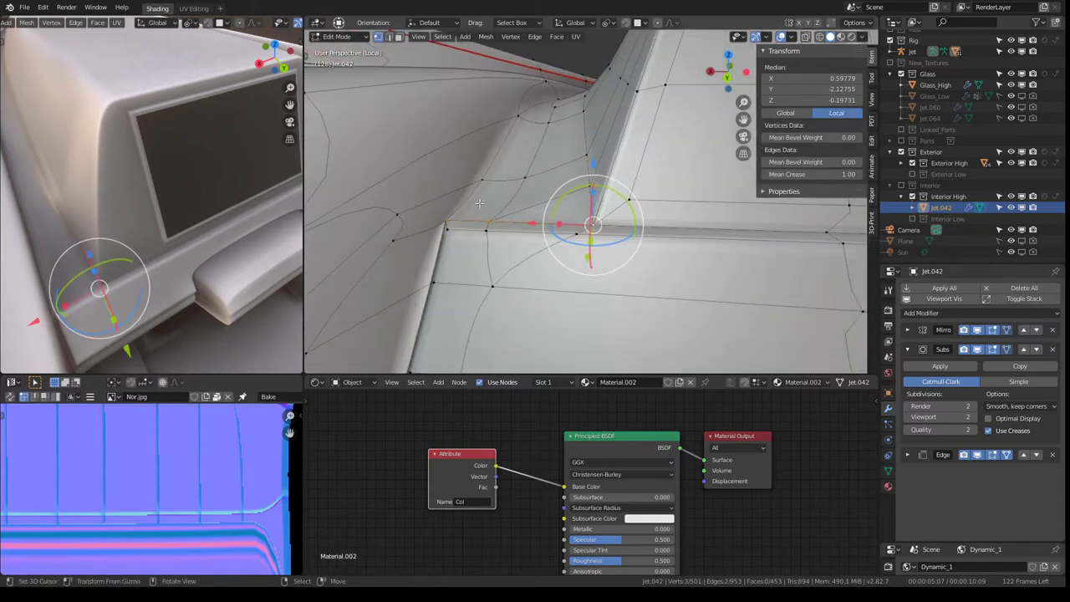
{"action": "key", "text": "Tab"}
{"action": "key", "text": "Tab"}
{"action": "left_click", "coordinate": [496, 160], "text": "alt"}
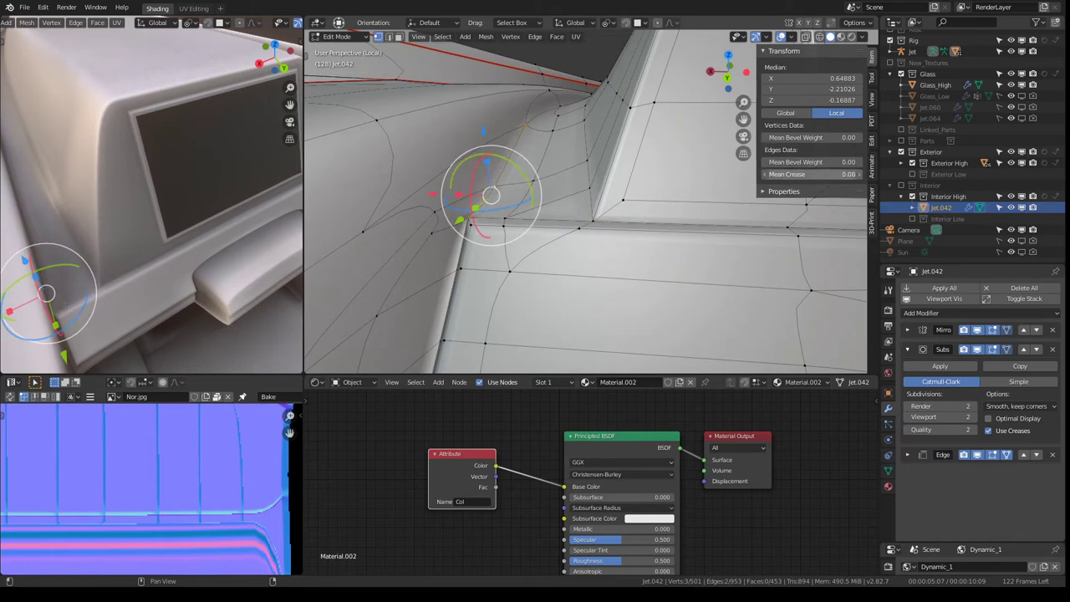
{"action": "key", "text": "Tab"}
{"action": "mouse_move", "coordinate": [608, 232]}
{"action": "middle_mouse_down"}
{"action": "mouse_move", "coordinate": [694, 233]}
{"action": "mouse_move", "coordinate": [537, 192]}
{"action": "middle_mouse_up"}
{"action": "key", "text": "Tab"}
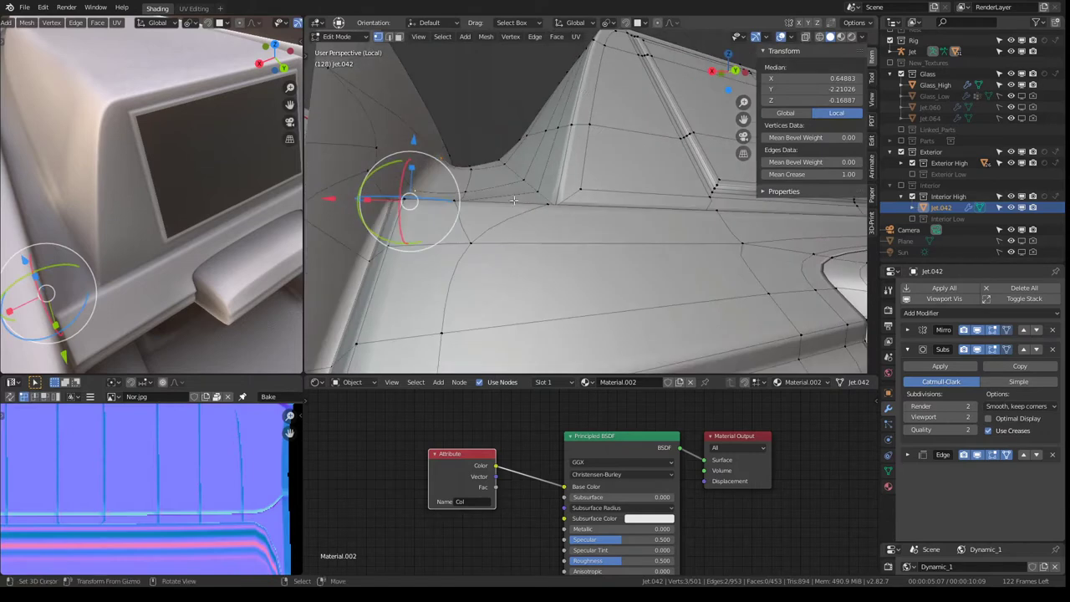
- Raise a pillar-base vertex vertically in two moves along Z
{"action": "left_click", "coordinate": [537, 192]}
{"action": "key", "text": "g"}
{"action": "key", "text": "z"}
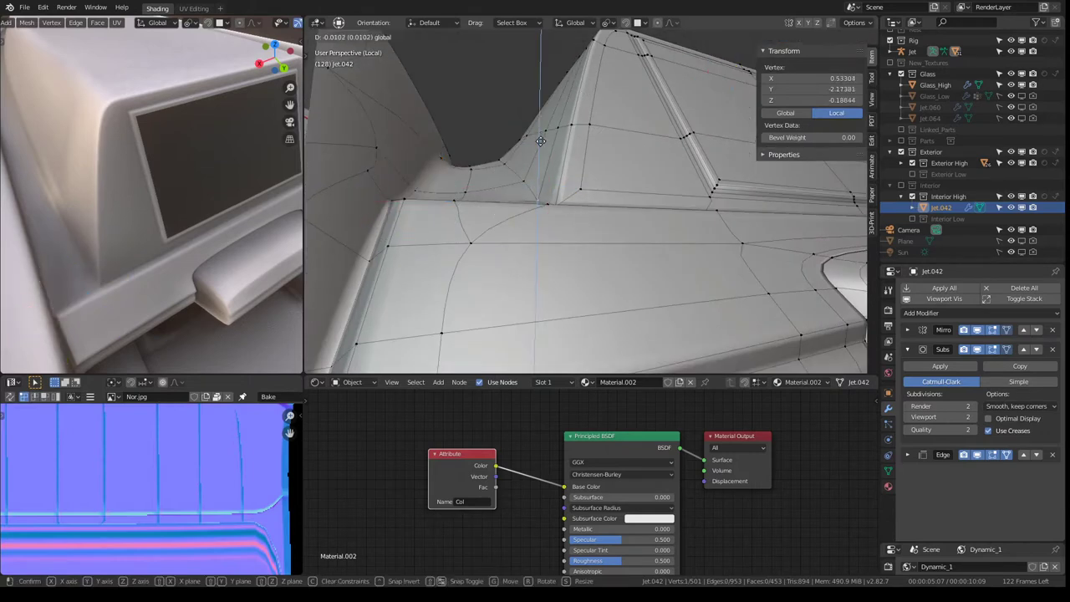
{"action": "left_click", "coordinate": [541, 140]}
{"action": "key", "text": "g"}
{"action": "key", "text": "z"}
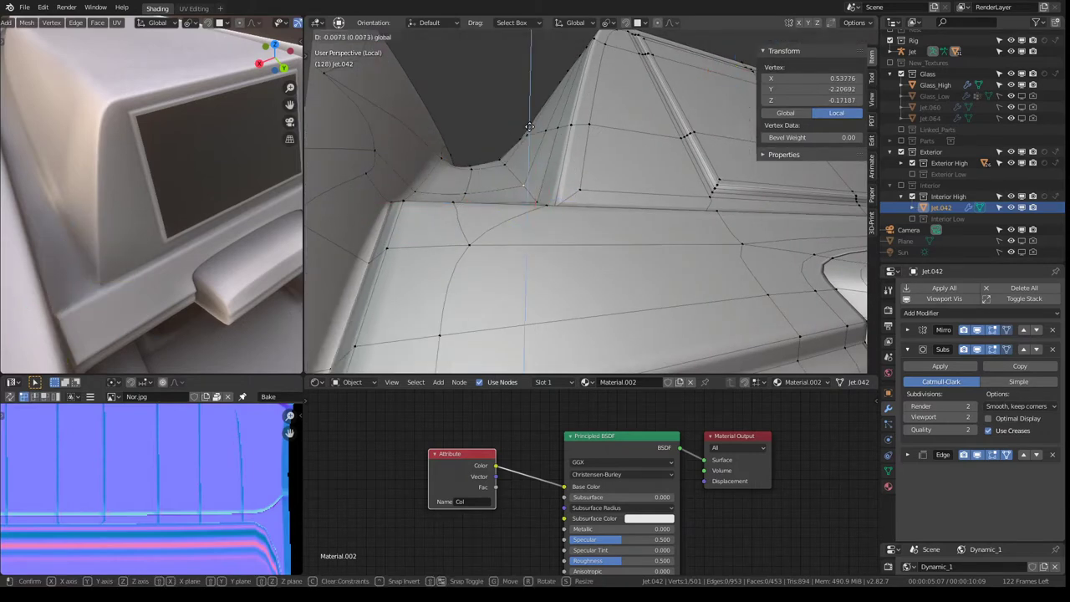
{"action": "left_click", "coordinate": [529, 126]}
{"action": "key", "text": "Tab"}
- Lower another pillar-base vertex slightly, viewed from the seat side
{"action": "mouse_move", "coordinate": [220, 155]}
{"action": "middle_mouse_down"}
{"action": "mouse_move", "coordinate": [103, 176]}
{"action": "mouse_move", "coordinate": [104, 144]}
{"action": "middle_mouse_up"}
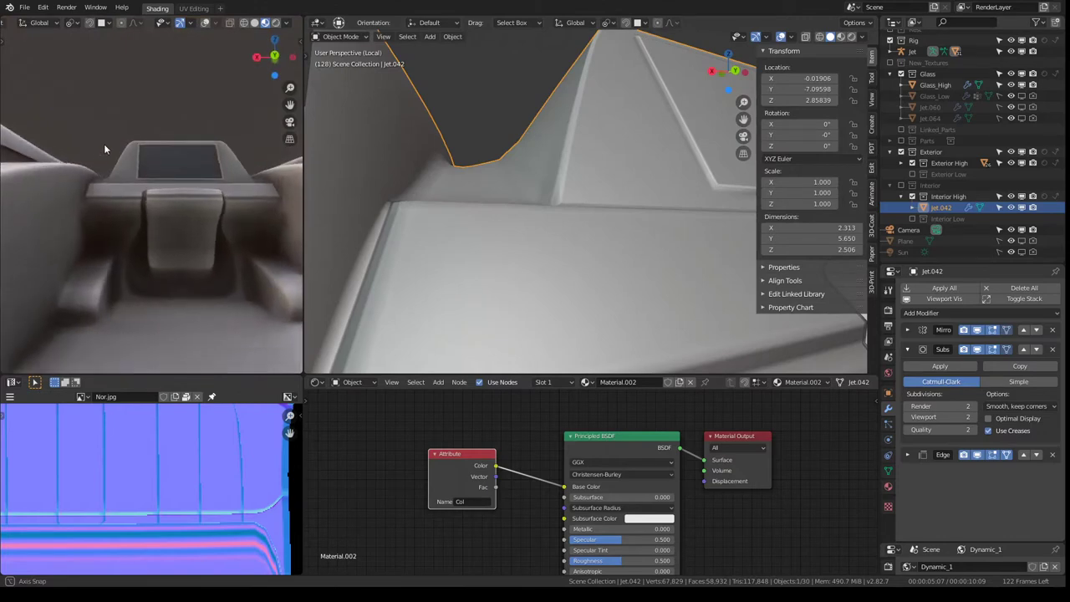
{"action": "key", "text": "Tab"}
{"action": "left_click", "coordinate": [499, 160]}
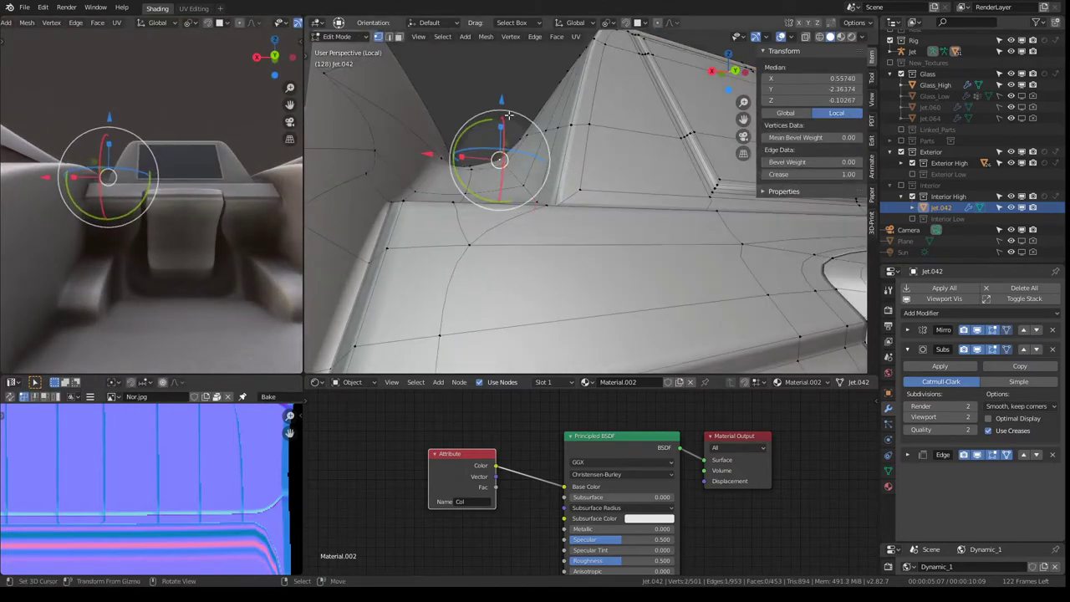
{"action": "left_click", "coordinate": [502, 100]}
{"action": "scroll", "coordinate": [138, 173], "scroll_direction": "up", "scroll_amount": 3}
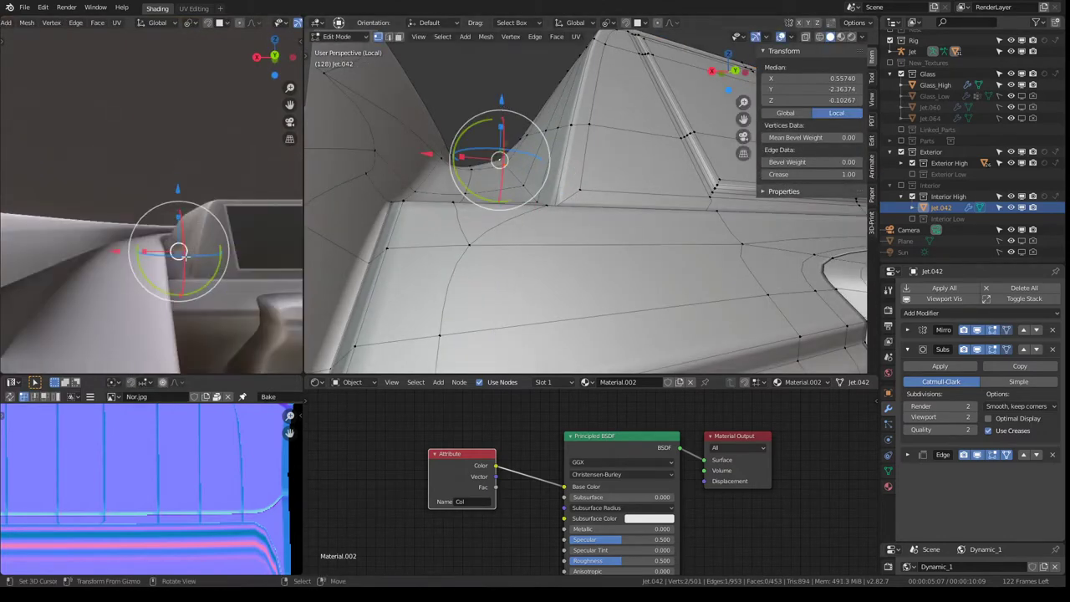
{"action": "mouse_move", "coordinate": [150, 193]}
{"action": "middle_mouse_down"}
{"action": "mouse_move", "coordinate": [138, 173]}
{"action": "mouse_move", "coordinate": [72, 232]}
{"action": "mouse_move", "coordinate": [69, 218]}
{"action": "middle_mouse_up"}
{"action": "left_click_drag", "start_coordinate": [499, 99], "coordinate": [499, 101]}
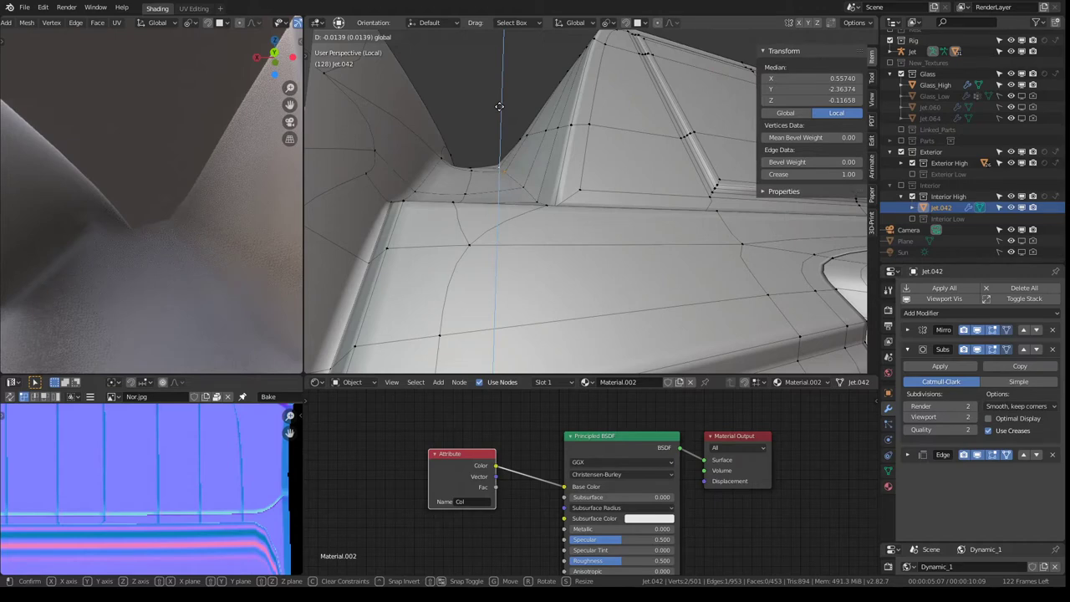
{"action": "left_click_drag", "start_coordinate": [498, 106], "coordinate": [473, 138]}
- Select pairs of pillar-base vertices and move their edges into line
{"action": "left_click", "coordinate": [465, 102]}
{"action": "left_click", "coordinate": [495, 158]}
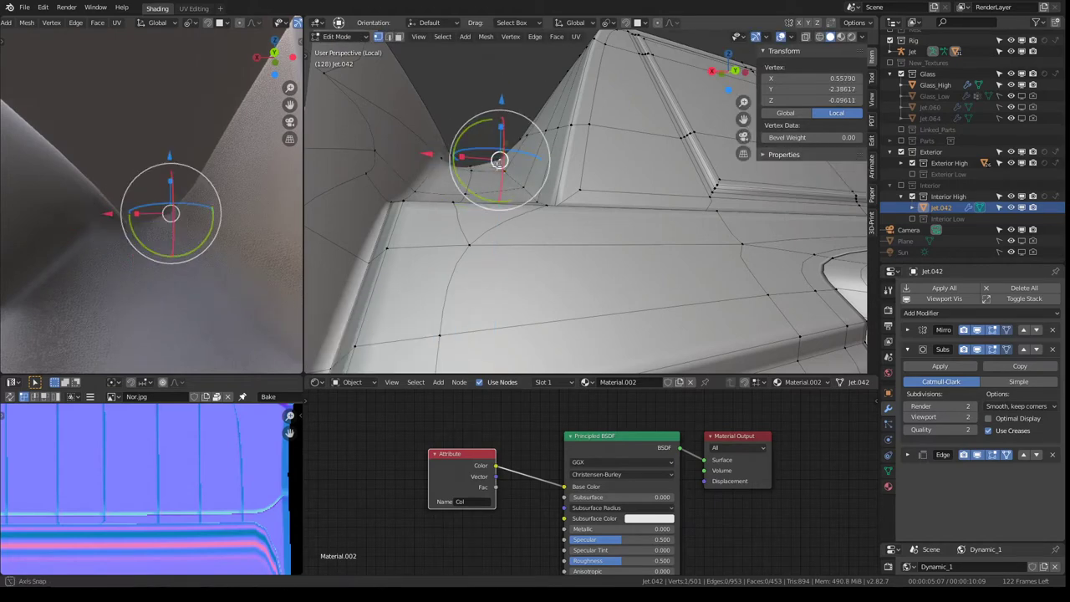
{"action": "middle_click_drag", "start_coordinate": [495, 157], "coordinate": [485, 166]}
{"action": "left_click", "coordinate": [466, 152], "text": "shift"}
{"action": "left_click_drag", "start_coordinate": [459, 124], "coordinate": [459, 127]}
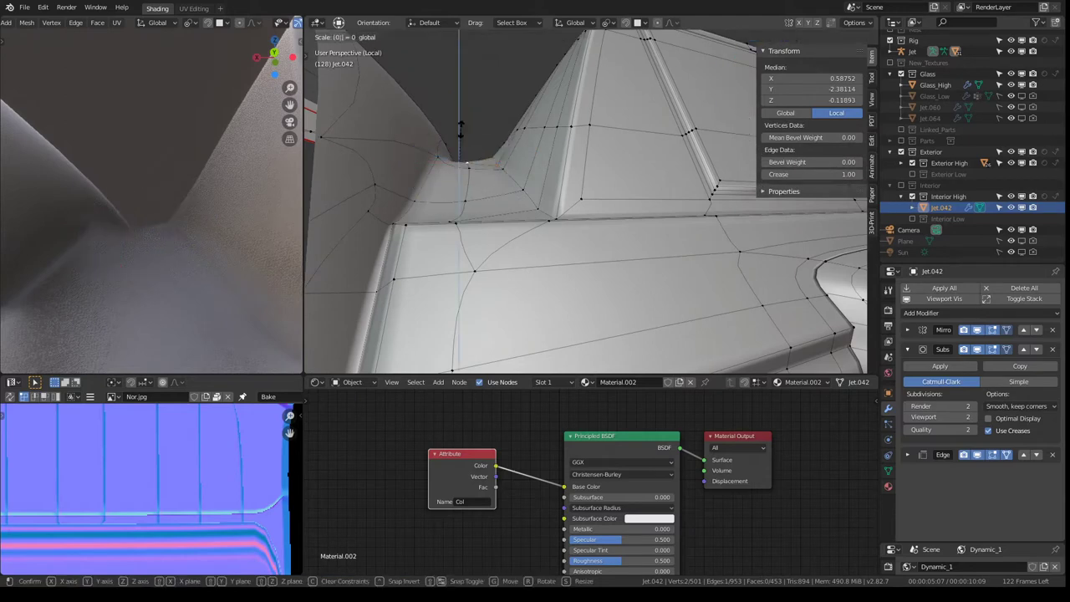
{"action": "middle_click_drag", "start_coordinate": [460, 128], "coordinate": [475, 117]}
{"action": "left_click", "coordinate": [475, 117]}
{"action": "left_click", "coordinate": [443, 107], "text": "shift"}
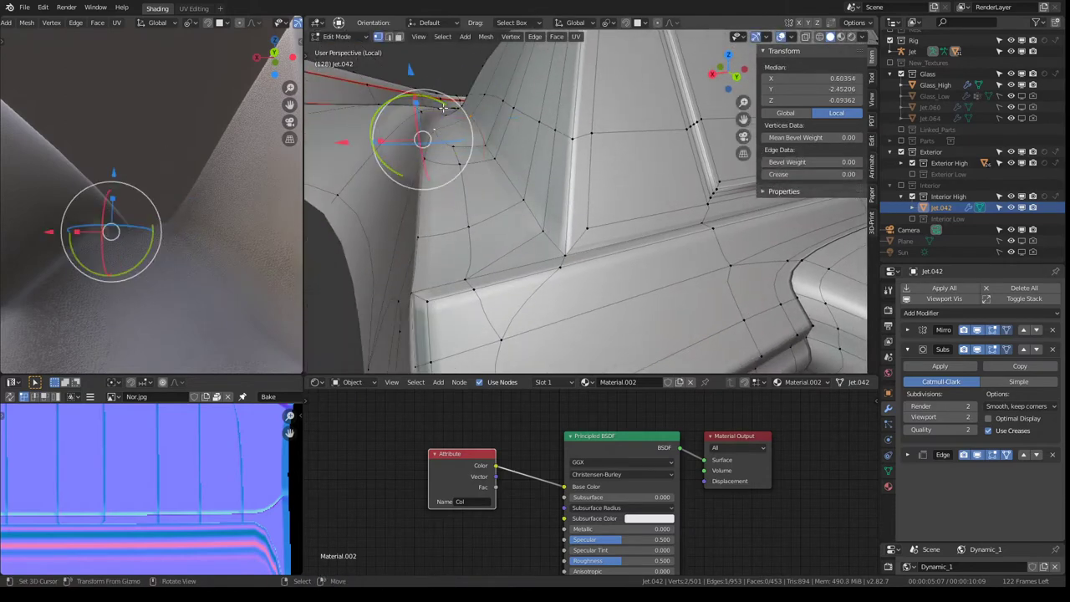
{"action": "left_click_drag", "start_coordinate": [420, 104], "coordinate": [425, 106]}
- Move a further edge into place and give the selected edges a full 1.00 crease
{"action": "middle_click_drag", "start_coordinate": [425, 105], "coordinate": [468, 201]}
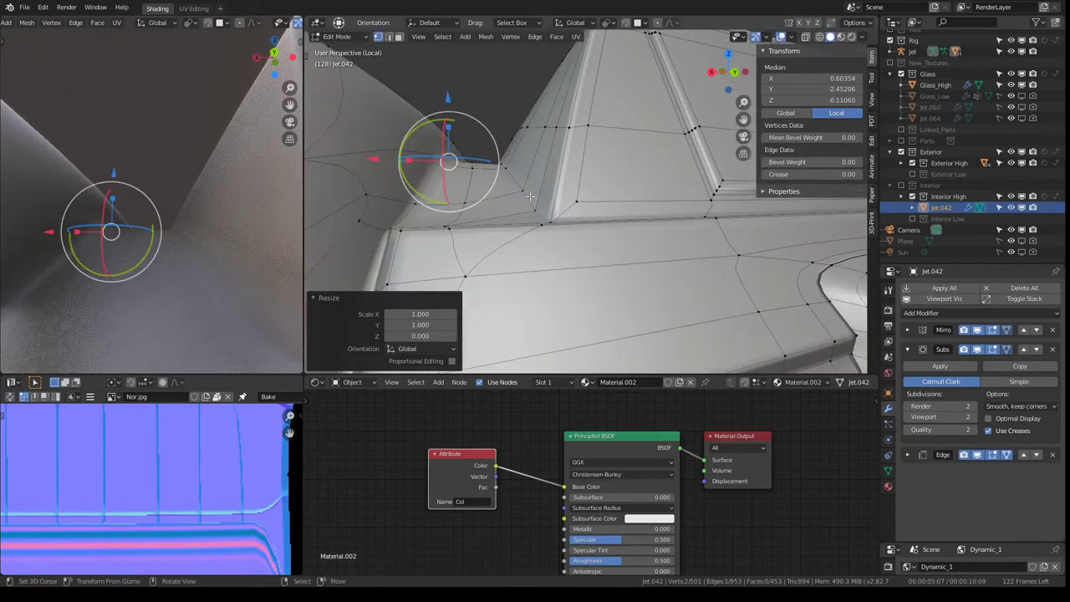
{"action": "left_click", "coordinate": [475, 205]}
{"action": "left_click", "coordinate": [443, 191], "text": "shift"}
{"action": "left_click_drag", "start_coordinate": [457, 189], "coordinate": [458, 198]}
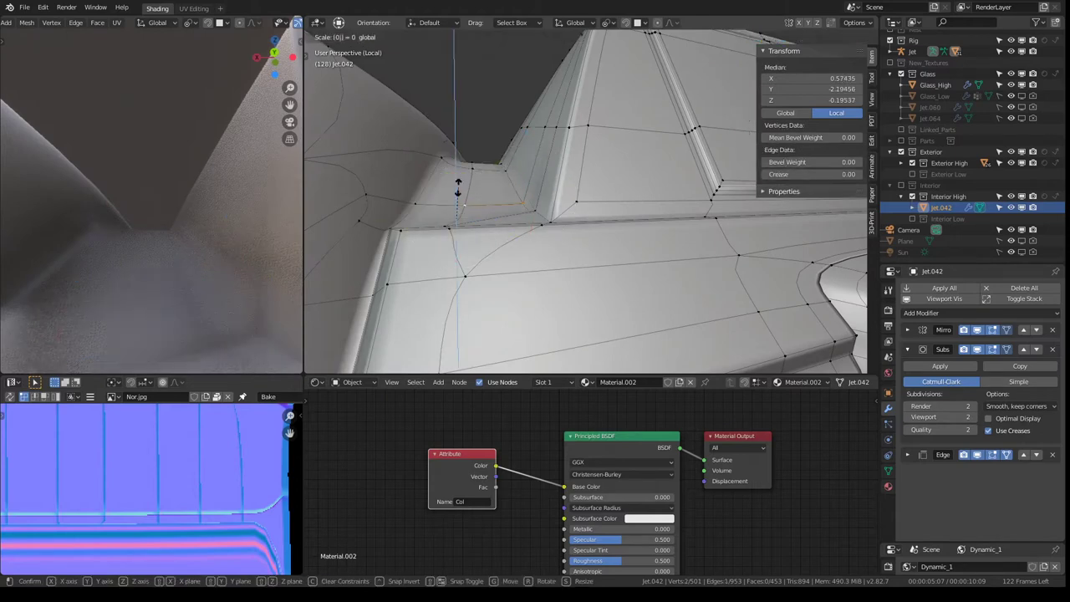
{"action": "key", "text": "shift+e"}
{"action": "left_click", "coordinate": [460, 201]}
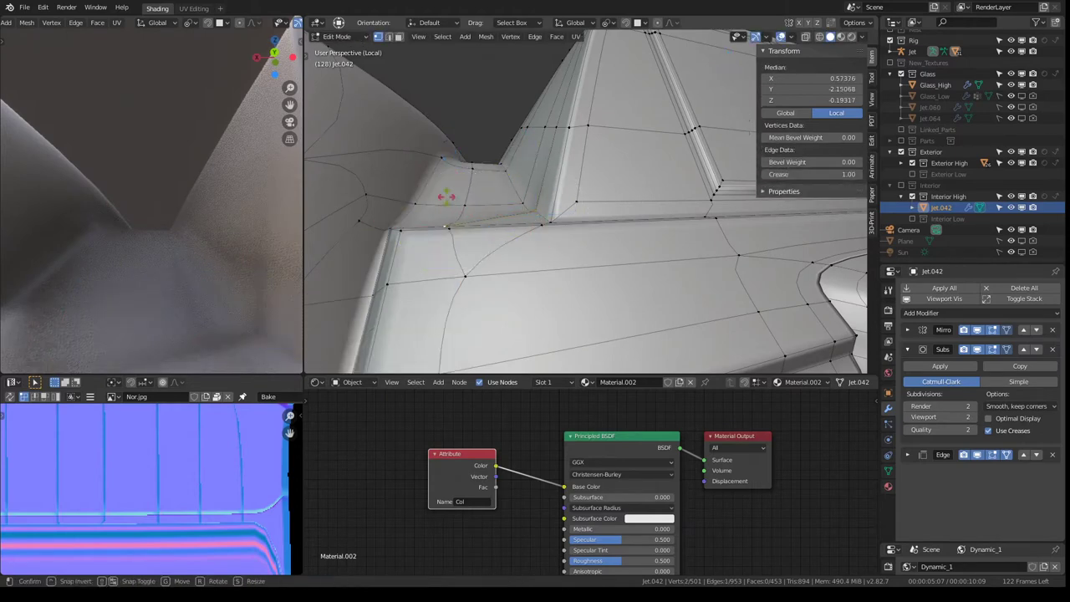
- Flatten the selected vertices to one height along Z
{"action": "key", "text": "Escape"}
{"action": "key", "text": "s"}
{"action": "key", "text": "z"}
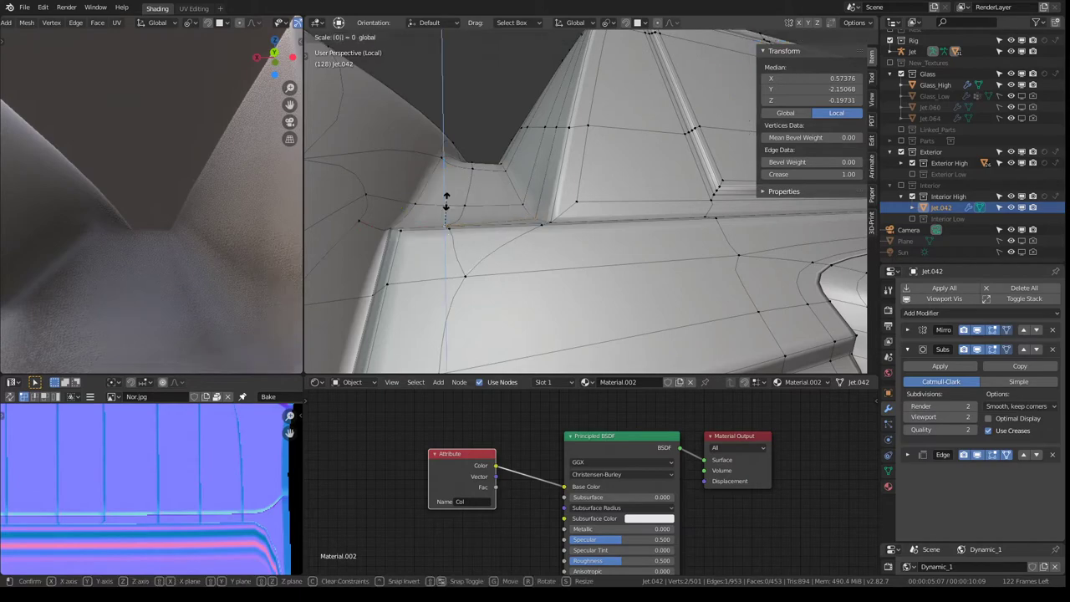
{"action": "key", "text": "0"}
{"action": "key", "text": "Return"}
- Select two neighbouring vertices forming an edge on the console corner
{"action": "mouse_move", "coordinate": [445, 200]}
{"action": "middle_mouse_down"}
{"action": "mouse_move", "coordinate": [527, 249]}
{"action": "mouse_move", "coordinate": [577, 214]}
{"action": "middle_mouse_up"}
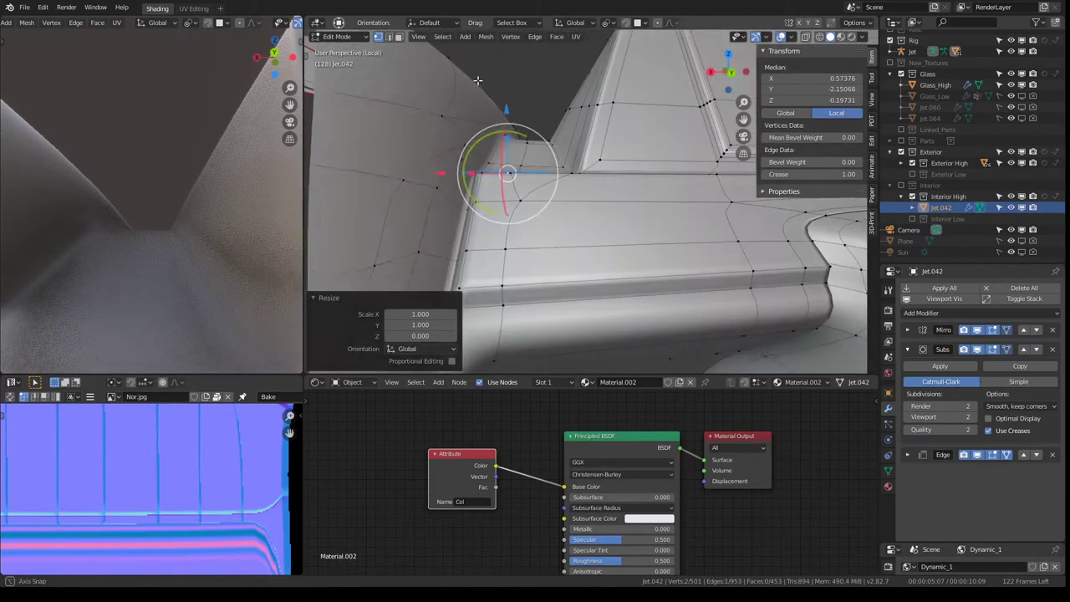
{"action": "middle_click_drag", "start_coordinate": [554, 179], "coordinate": [501, 126]}
{"action": "left_click", "coordinate": [497, 121]}
{"action": "left_click", "coordinate": [523, 124], "text": "shift"}
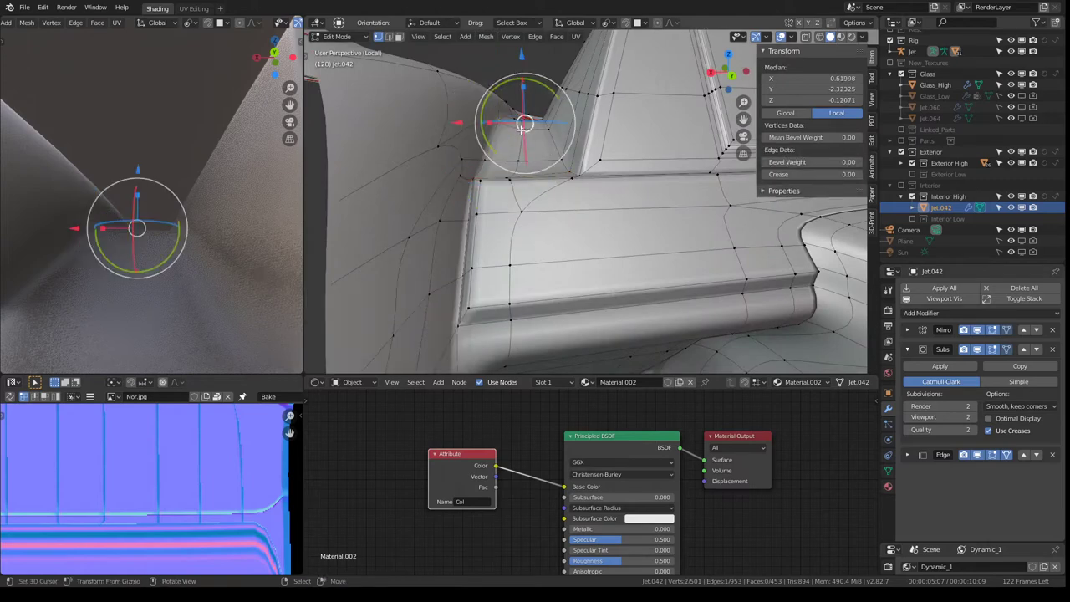
{"action": "mouse_move", "coordinate": [526, 87]}
{"action": "middle_mouse_down"}
{"action": "mouse_move", "coordinate": [513, 85]}
{"action": "mouse_move", "coordinate": [561, 112]}
{"action": "mouse_move", "coordinate": [552, 107]}
{"action": "middle_mouse_up"}
- Select a corner vertex and orbit to look down on the central block
{"action": "left_click", "coordinate": [513, 84]}
{"action": "mouse_move", "coordinate": [159, 167]}
{"action": "middle_mouse_down"}
{"action": "mouse_move", "coordinate": [178, 144]}
{"action": "mouse_move", "coordinate": [166, 159]}
{"action": "middle_mouse_up"}
{"action": "mouse_move", "coordinate": [535, 201]}
{"action": "middle_mouse_down"}
{"action": "mouse_move", "coordinate": [552, 224]}
{"action": "mouse_move", "coordinate": [510, 216]}
{"action": "middle_mouse_up"}
{"action": "middle_click_drag", "start_coordinate": [192, 194], "coordinate": [211, 187]}
{"action": "mouse_move", "coordinate": [577, 251]}
{"action": "middle_mouse_down"}
{"action": "mouse_move", "coordinate": [590, 272]}
{"action": "mouse_move", "coordinate": [563, 226]}
{"action": "mouse_move", "coordinate": [584, 216]}
{"action": "mouse_move", "coordinate": [589, 236]}
{"action": "middle_mouse_up"}
- Edge-slide the two vertical loops framing the central block's base by about 0.51
{"action": "left_click", "coordinate": [635, 133], "text": "alt"}
{"action": "left_click", "coordinate": [569, 147], "text": "alt"}
{"action": "left_click", "coordinate": [589, 237], "text": "alt"}
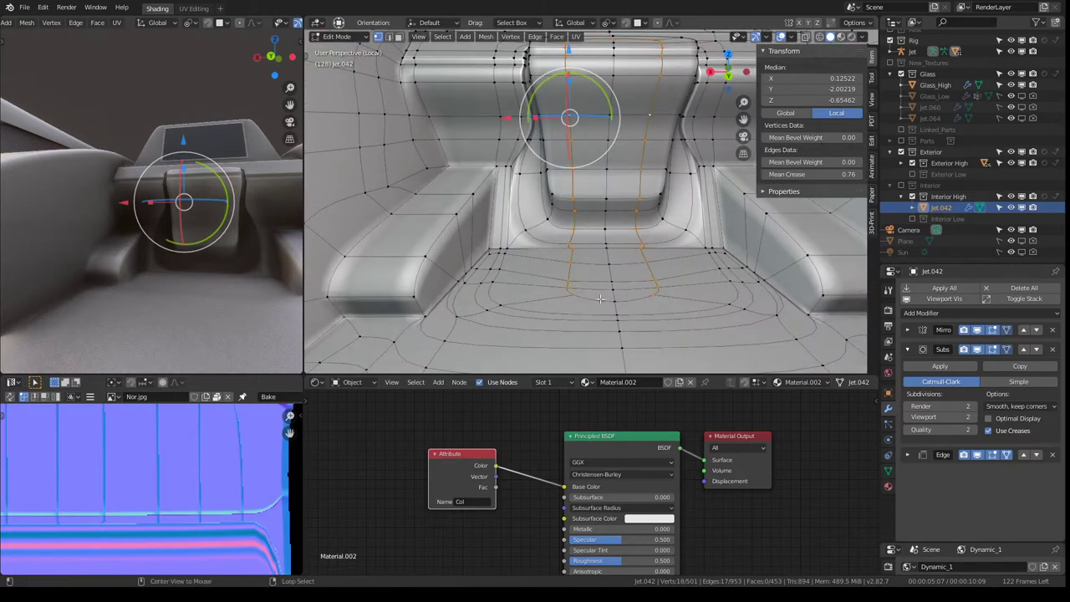
{"action": "middle_click_drag", "start_coordinate": [600, 299], "coordinate": [573, 243]}
{"action": "key", "text": "g"}
{"action": "key", "text": "g"}
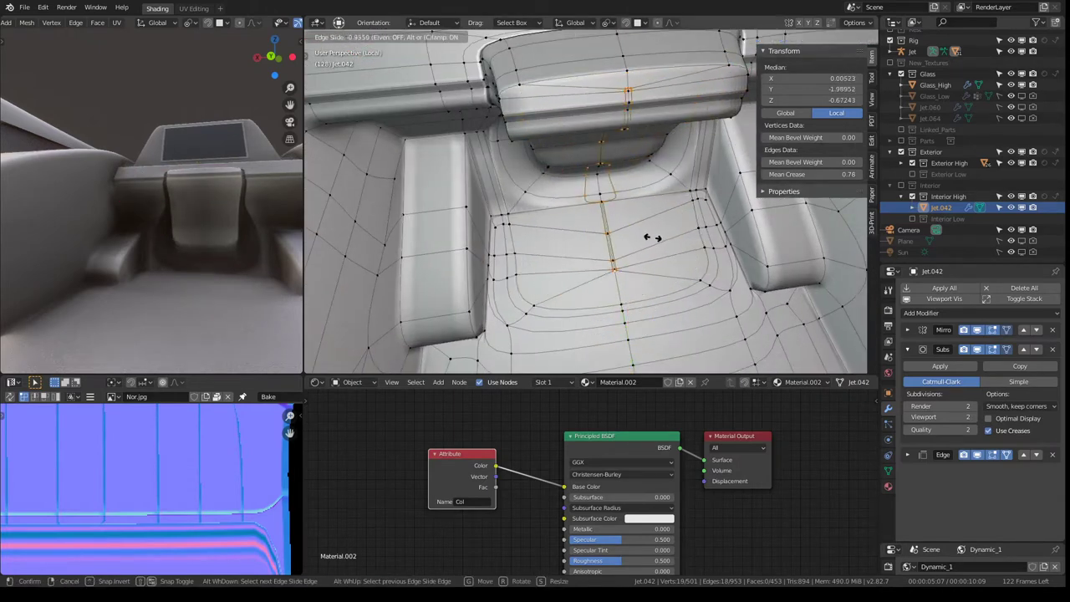
{"action": "left_click", "coordinate": [576, 251]}
- Inspect the smoothed console around the central block in Object Mode
{"action": "key", "text": "Tab"}
{"action": "middle_click_drag", "start_coordinate": [576, 252], "coordinate": [570, 174]}
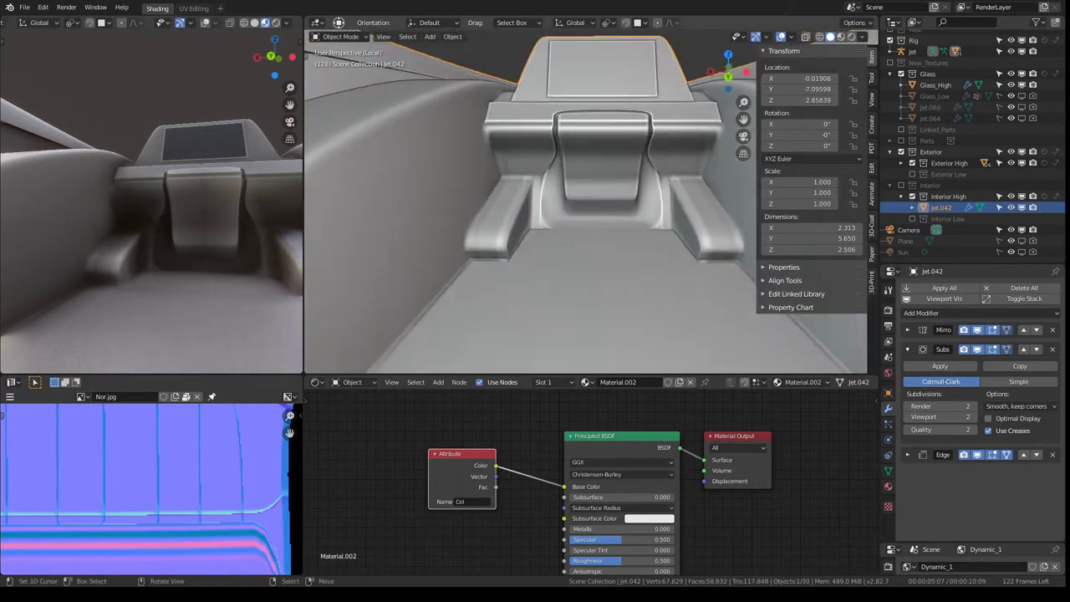
{"action": "scroll", "coordinate": [654, 101], "scroll_direction": "up", "scroll_amount": 2}
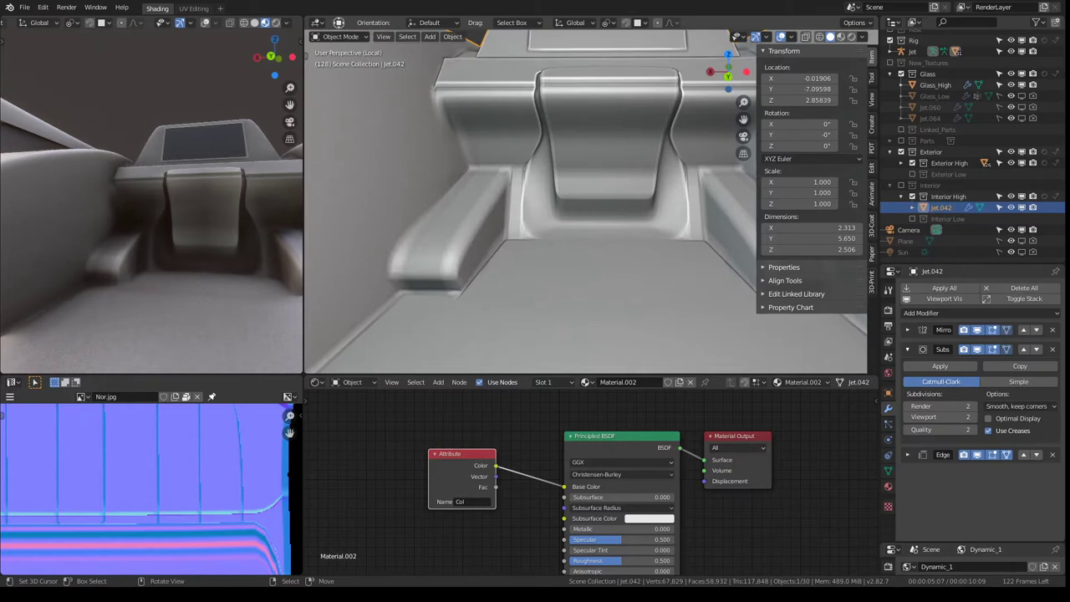
{"action": "mouse_move", "coordinate": [680, 146]}
{"action": "middle_mouse_down"}
{"action": "mouse_move", "coordinate": [647, 179]}
{"action": "mouse_move", "coordinate": [577, 182]}
{"action": "middle_mouse_up"}
- Select the central block's front faces in face select mode
{"action": "key", "text": "Tab"}
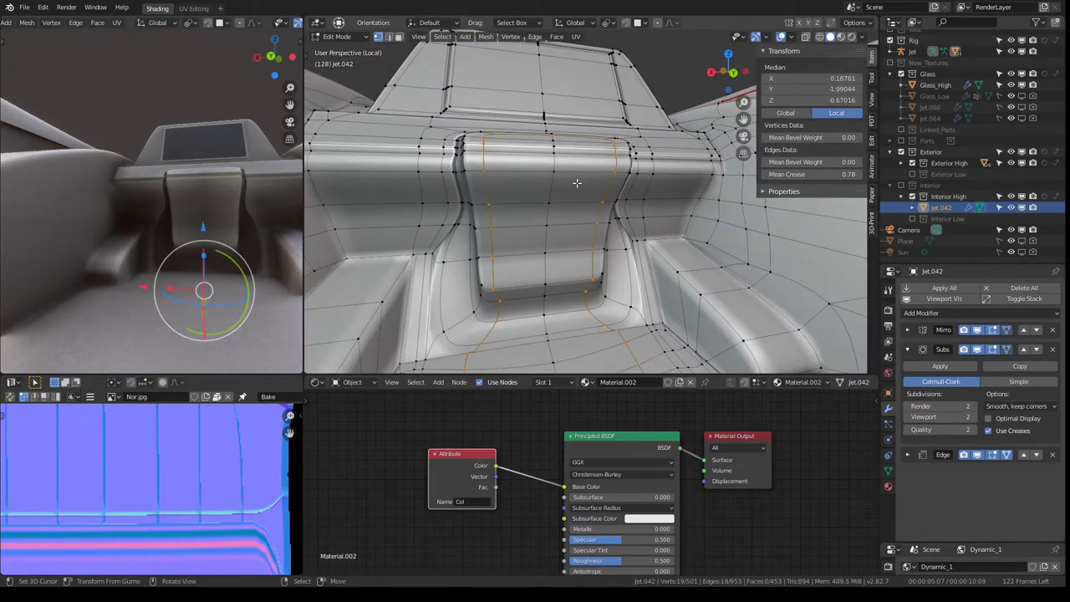
{"action": "left_click", "coordinate": [399, 37]}
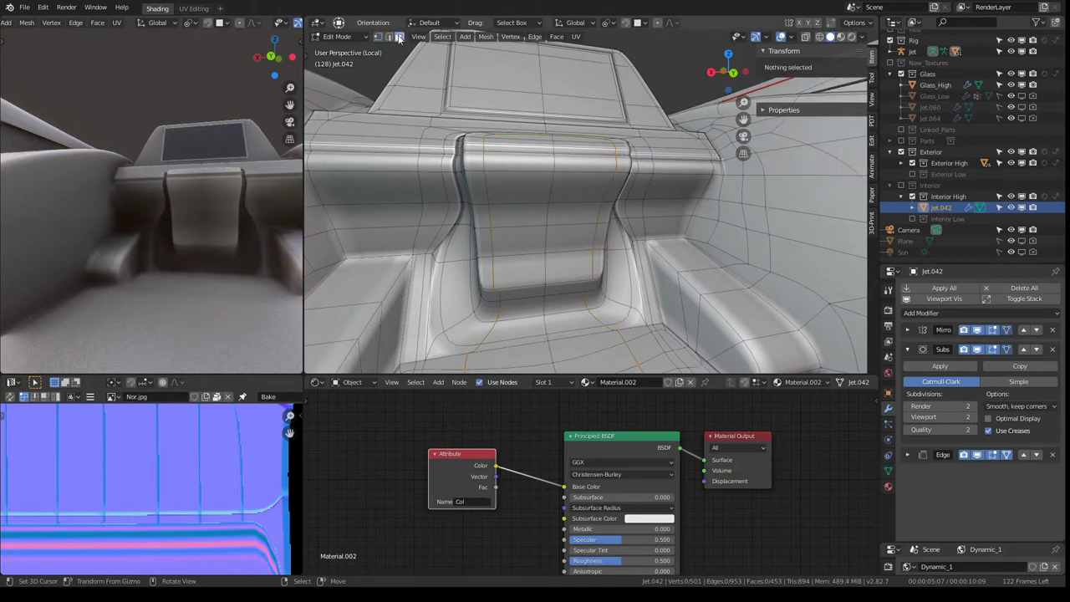
{"action": "left_click", "coordinate": [510, 161]}
{"action": "left_click", "coordinate": [545, 176], "text": "shift"}
{"action": "left_click", "coordinate": [546, 232], "text": "ctrl"}
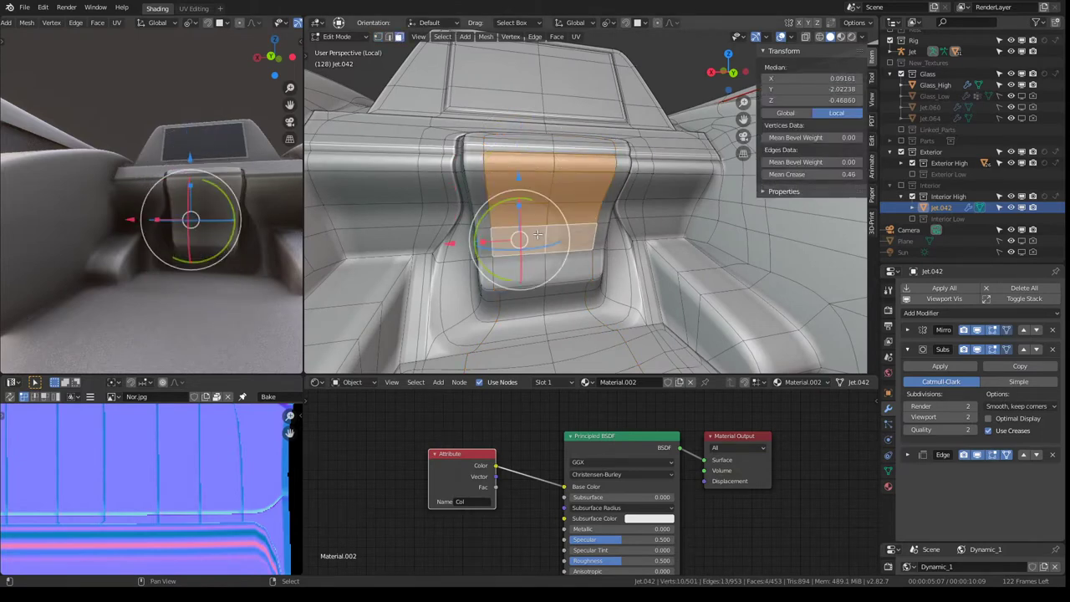
{"action": "scroll", "coordinate": [546, 232], "scroll_direction": "up", "scroll_amount": 2}
{"action": "middle_click_drag", "start_coordinate": [543, 226], "coordinate": [580, 180]}
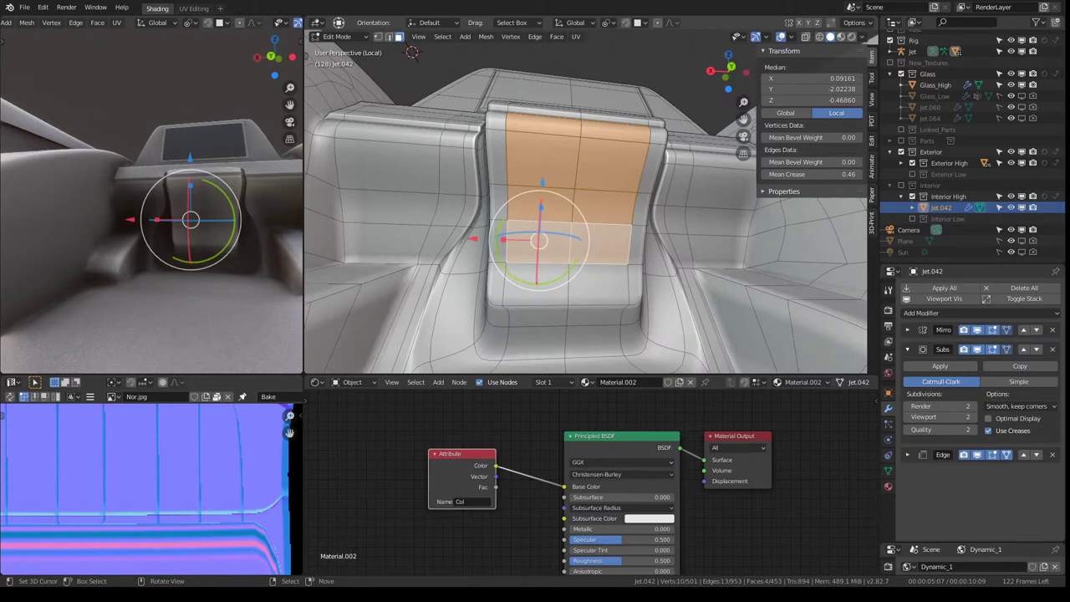
{"action": "mouse_move", "coordinate": [539, 241]}
{"action": "middle_mouse_down"}
{"action": "mouse_move", "coordinate": [509, 217]}
{"action": "mouse_move", "coordinate": [565, 138]}
{"action": "mouse_move", "coordinate": [673, 169]}
{"action": "middle_mouse_up"}
- Try extruding the front faces, then undo it and dismiss the Face menu
{"action": "key", "text": "e"}
{"action": "left_click", "coordinate": [510, 219]}
{"action": "key", "text": "ctrl+z"}
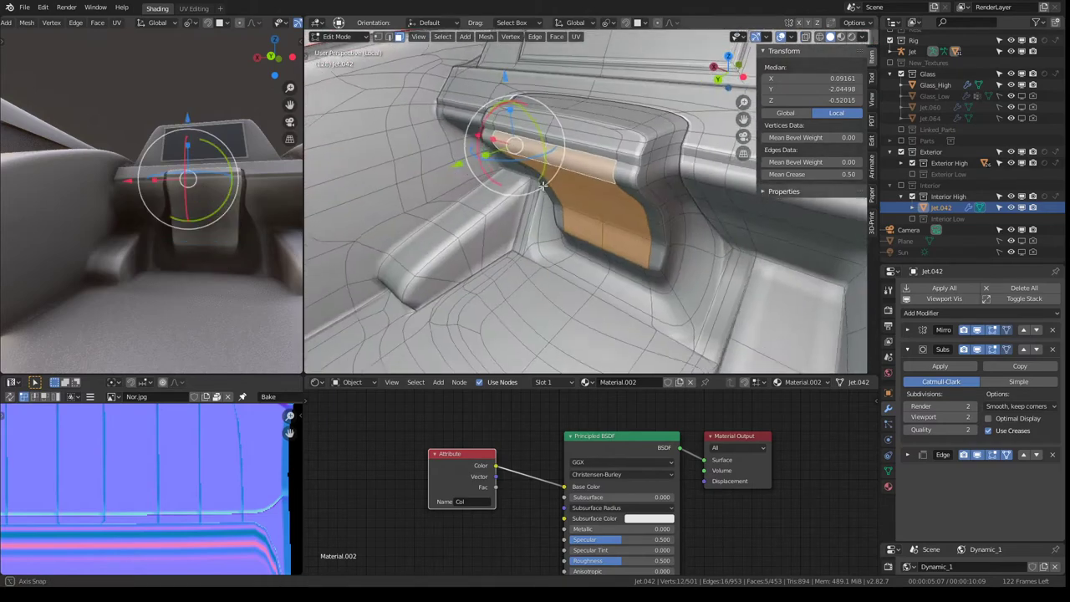
{"action": "key", "text": "ctrl+f"}
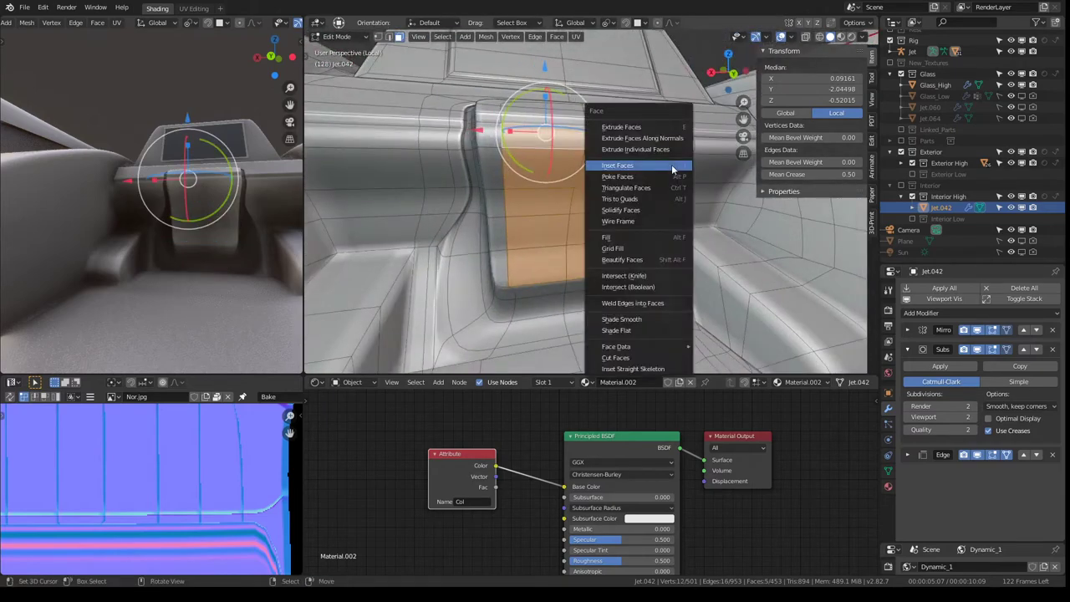
{"action": "key", "text": "Escape"}
- Look through the scene camera and maximise its view to fill the window
{"action": "middle_click_drag", "start_coordinate": [693, 172], "coordinate": [688, 175]}
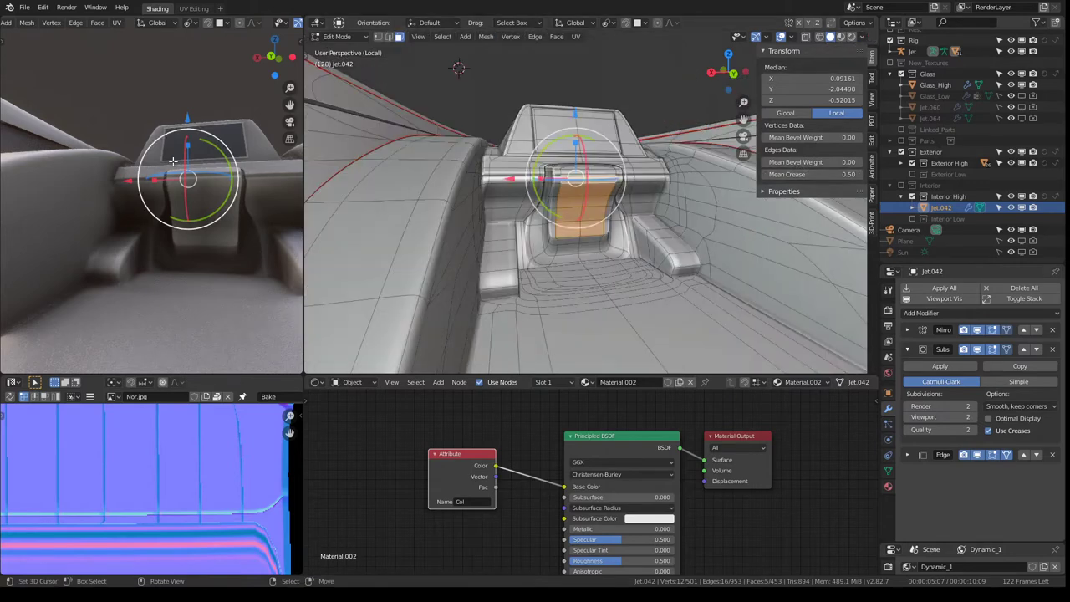
{"action": "key", "text": "KP_0"}
{"action": "key", "text": "ctrl+space"}
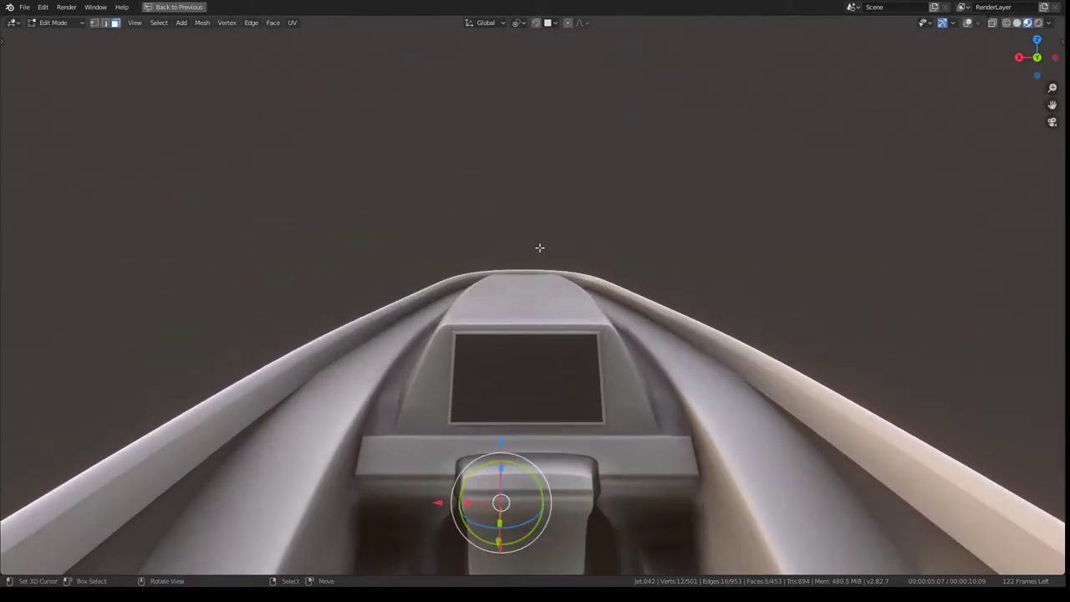
- Leave Edit Mode, zoom out of the camera view and restore the multi-panel layout
{"action": "key", "text": "Tab"}
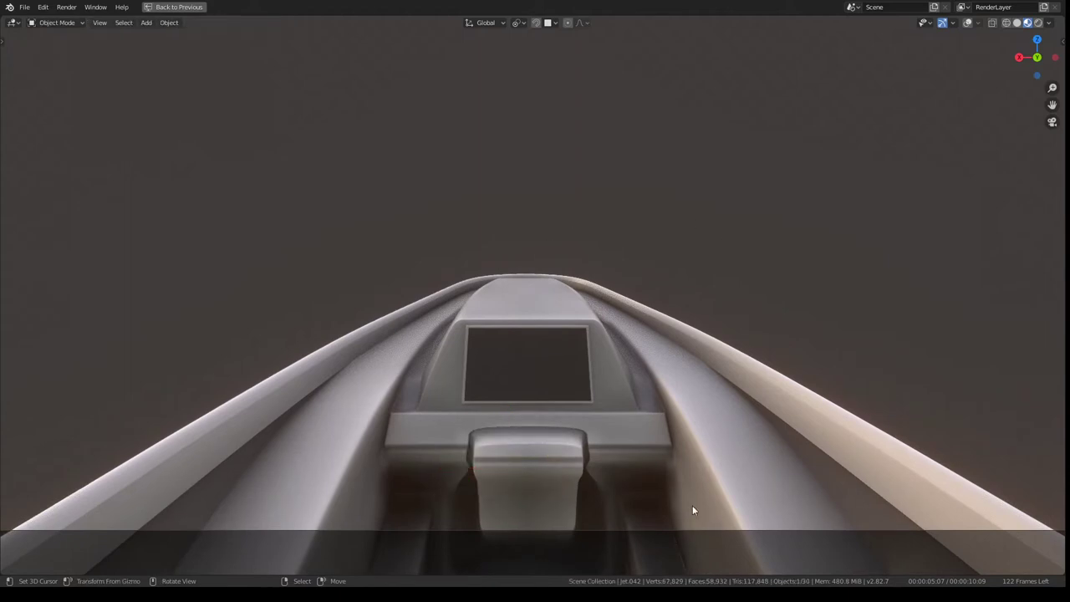
{"action": "scroll", "coordinate": [573, 244], "scroll_direction": "down", "scroll_amount": 3}
{"action": "scroll", "coordinate": [564, 246], "scroll_direction": "down", "scroll_amount": 2}
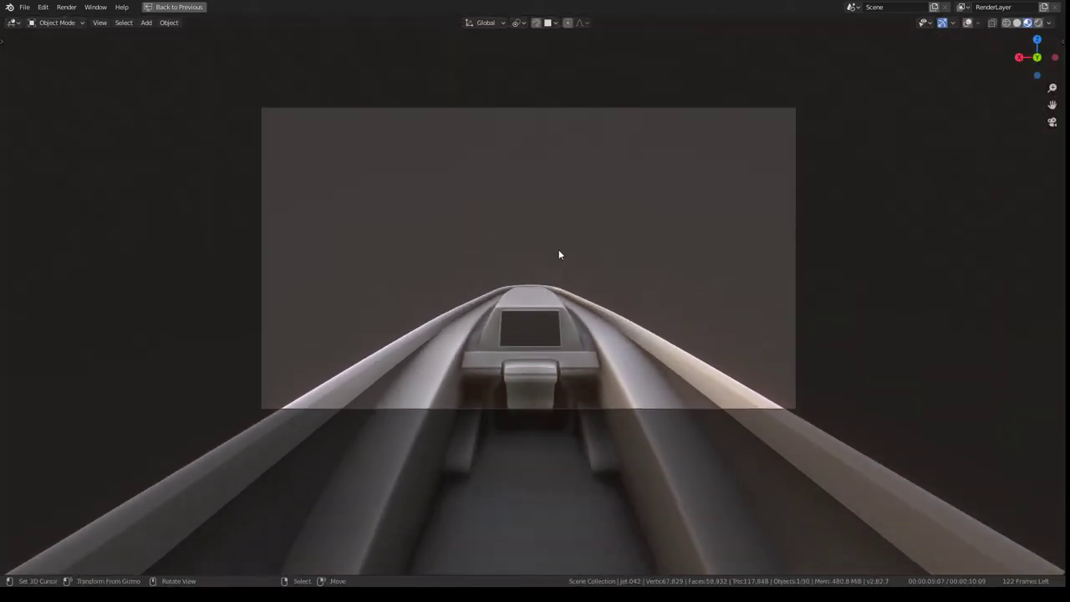
{"action": "mouse_move", "coordinate": [558, 249]}
{"action": "middle_mouse_down"}
{"action": "mouse_move", "coordinate": [559, 283]}
{"action": "mouse_move", "coordinate": [593, 327]}
{"action": "mouse_move", "coordinate": [575, 246]}
{"action": "mouse_move", "coordinate": [605, 266]}
{"action": "mouse_move", "coordinate": [697, 261]}
{"action": "mouse_move", "coordinate": [741, 304]}
{"action": "mouse_move", "coordinate": [741, 389]}
{"action": "mouse_move", "coordinate": [857, 248]}
{"action": "mouse_move", "coordinate": [803, 249]}
{"action": "mouse_move", "coordinate": [756, 266]}
{"action": "mouse_move", "coordinate": [585, 242]}
{"action": "middle_mouse_up"}
{"action": "key", "text": "ctrl+alt+space"}
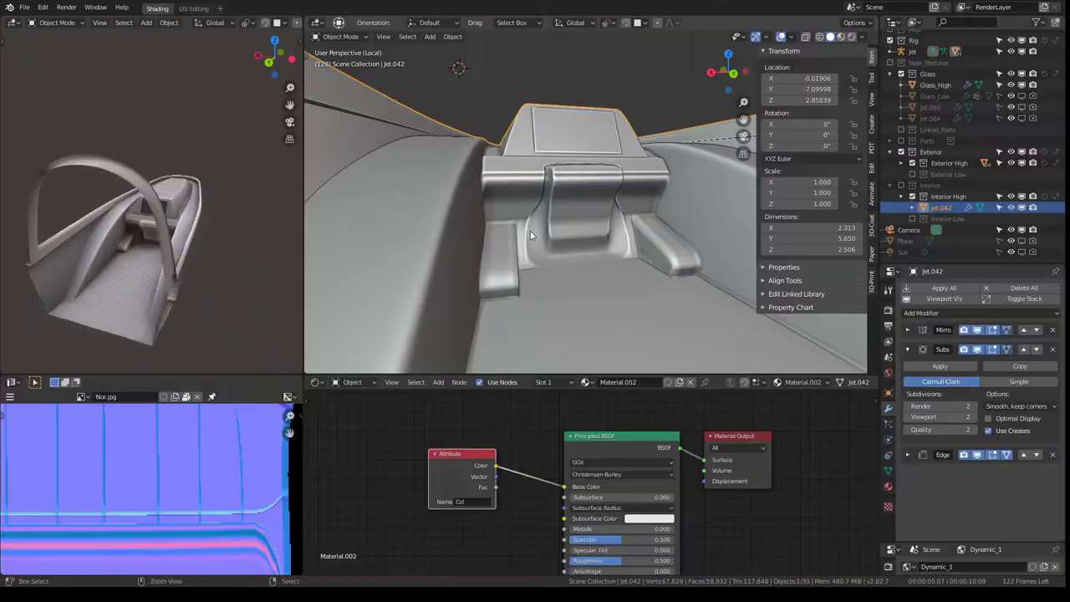
- Re-enter Edit Mode on the console mesh and zoom to a top-down look at the block
{"action": "middle_click_drag", "start_coordinate": [651, 111], "coordinate": [598, 188]}
{"action": "key", "text": "Tab"}
{"action": "scroll", "coordinate": [596, 199], "scroll_direction": "up", "scroll_amount": 3}
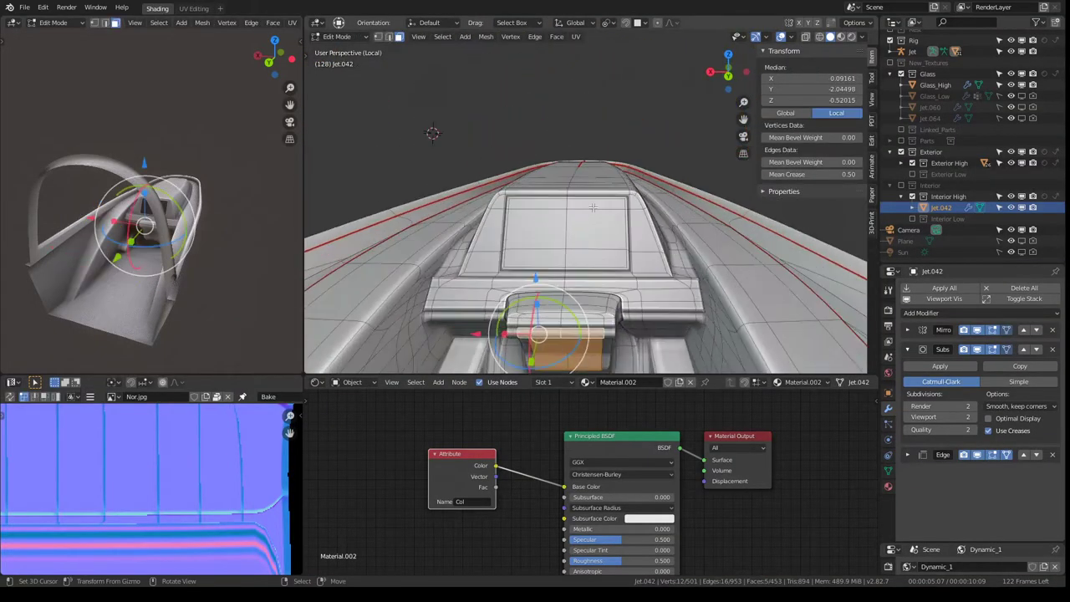
{"action": "scroll", "coordinate": [595, 199], "scroll_direction": "up", "scroll_amount": 2}
{"action": "scroll", "coordinate": [595, 199], "scroll_direction": "down", "scroll_amount": 5}
{"action": "scroll", "coordinate": [609, 151], "scroll_direction": "up", "scroll_amount": 2}
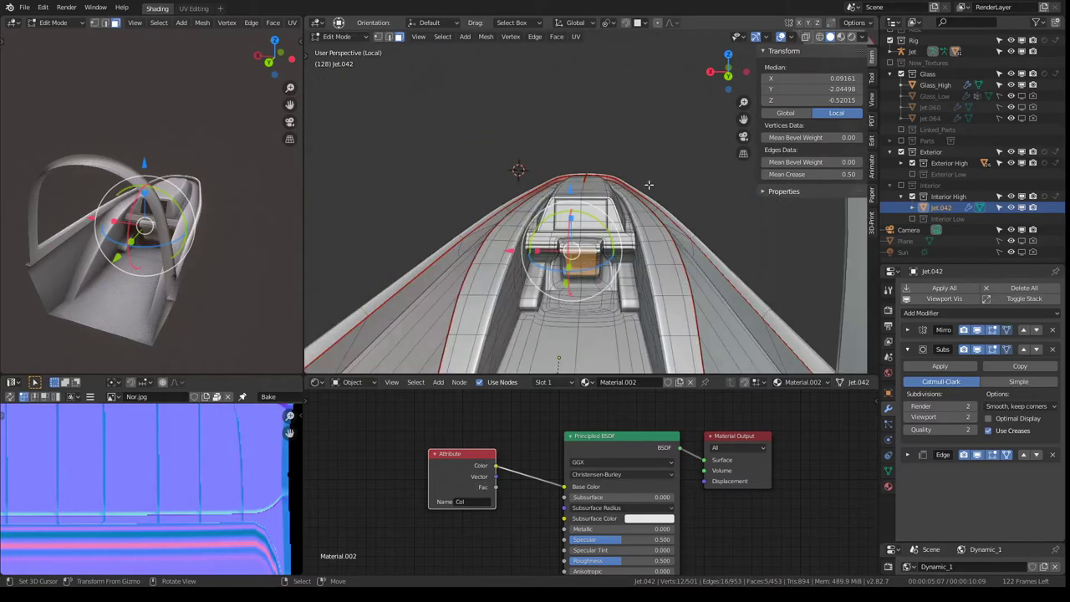
{"action": "scroll", "coordinate": [609, 150], "scroll_direction": "up", "scroll_amount": 2}
{"action": "scroll", "coordinate": [609, 150], "scroll_direction": "up", "scroll_amount": 2}
{"action": "scroll", "coordinate": [608, 149], "scroll_direction": "up", "scroll_amount": 2}
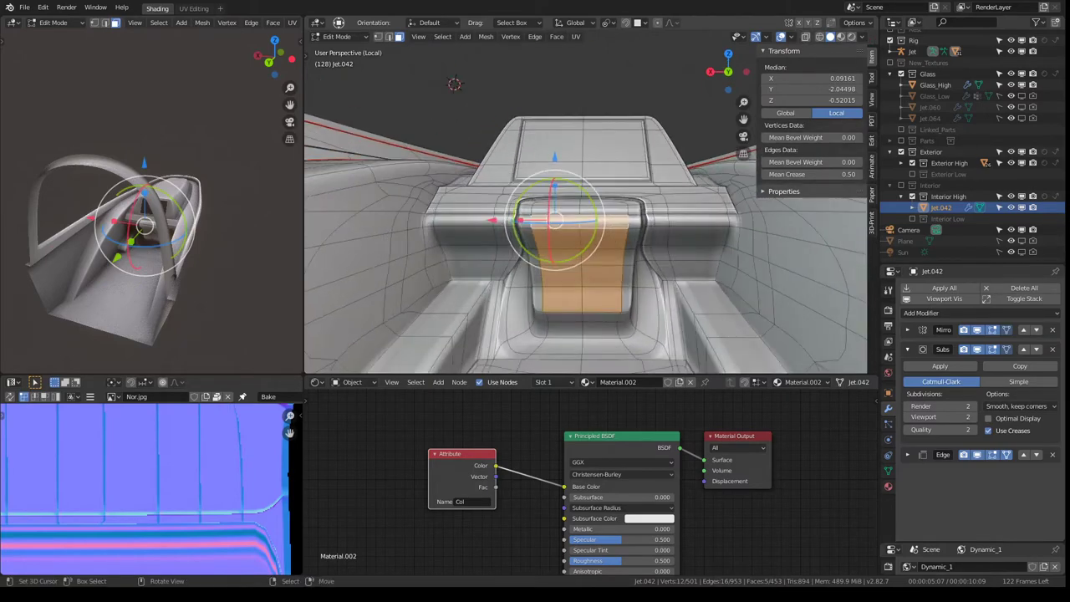
{"action": "mouse_move", "coordinate": [609, 151]}
{"action": "middle_mouse_down"}
{"action": "mouse_move", "coordinate": [552, 213]}
{"action": "mouse_move", "coordinate": [585, 180]}
{"action": "mouse_move", "coordinate": [615, 169]}
{"action": "middle_mouse_up"}
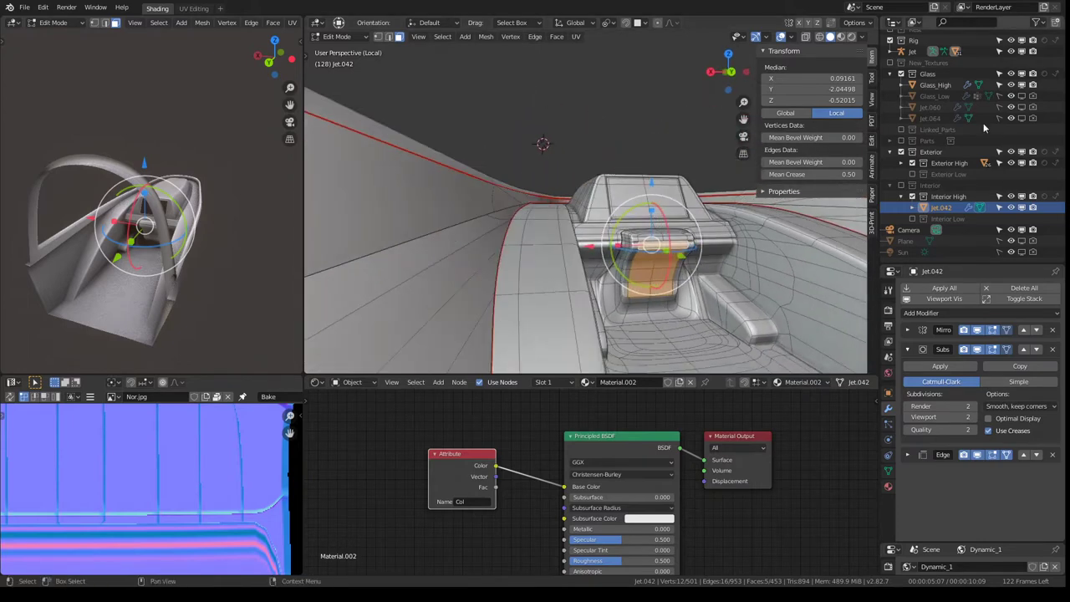
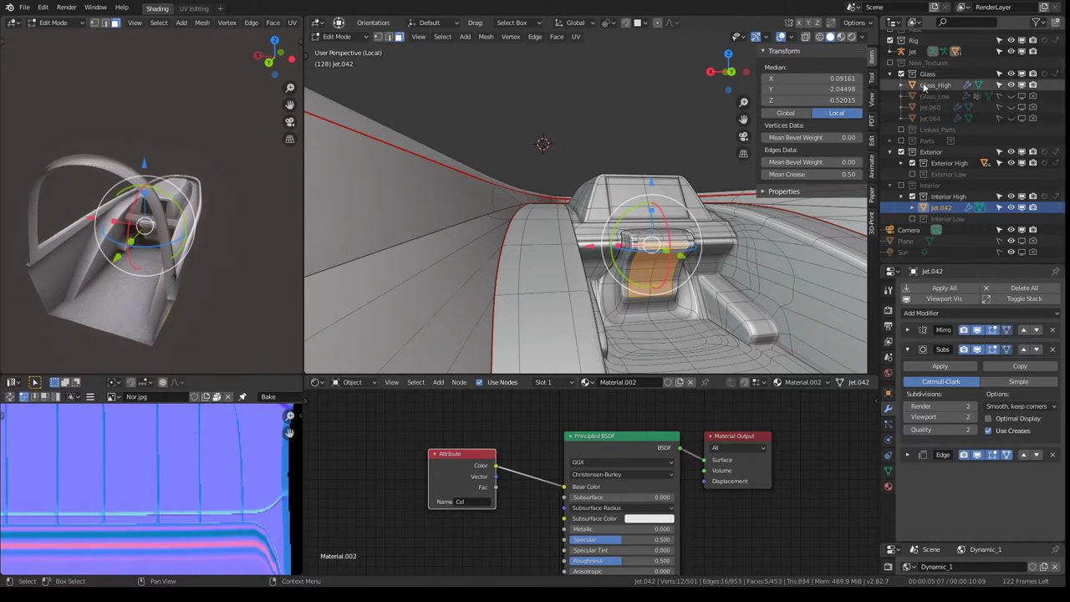
- Exit Local view and maximize the 3D viewport on the jet's cockpit
{"action": "scroll", "coordinate": [711, 162], "scroll_direction": "down", "scroll_amount": 3}
{"action": "mouse_move", "coordinate": [736, 193]}
{"action": "middle_mouse_down"}
{"action": "mouse_move", "coordinate": [711, 162]}
{"action": "mouse_move", "coordinate": [640, 136]}
{"action": "middle_mouse_up"}
{"action": "key", "text": "Tab"}
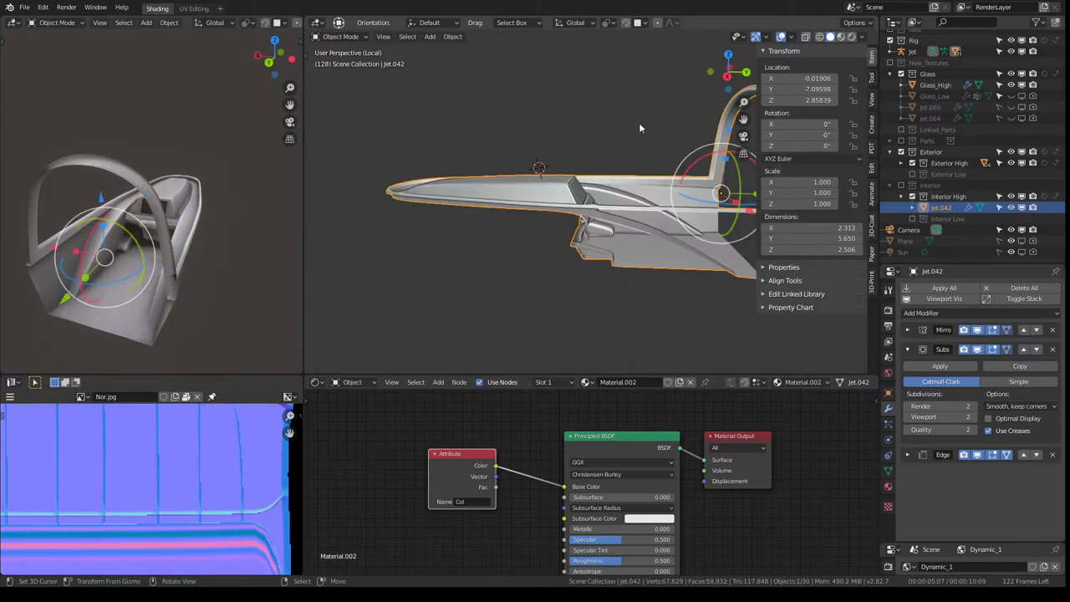
{"action": "key", "text": "KP_Divide"}
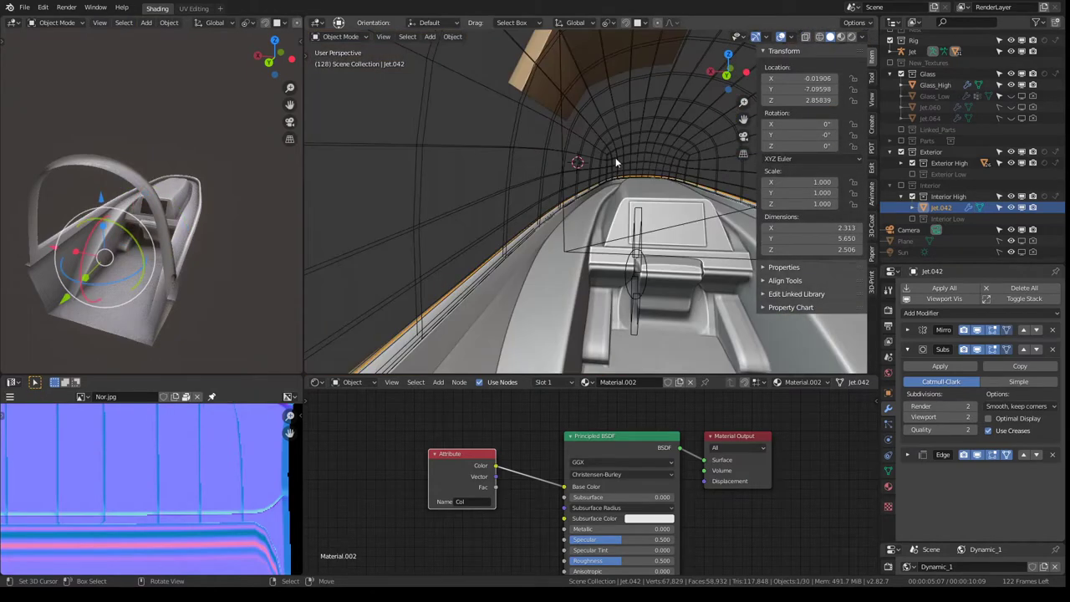
{"action": "middle_click_drag", "start_coordinate": [615, 161], "coordinate": [603, 213]}
{"action": "scroll", "coordinate": [611, 160], "scroll_direction": "down", "scroll_amount": 2}
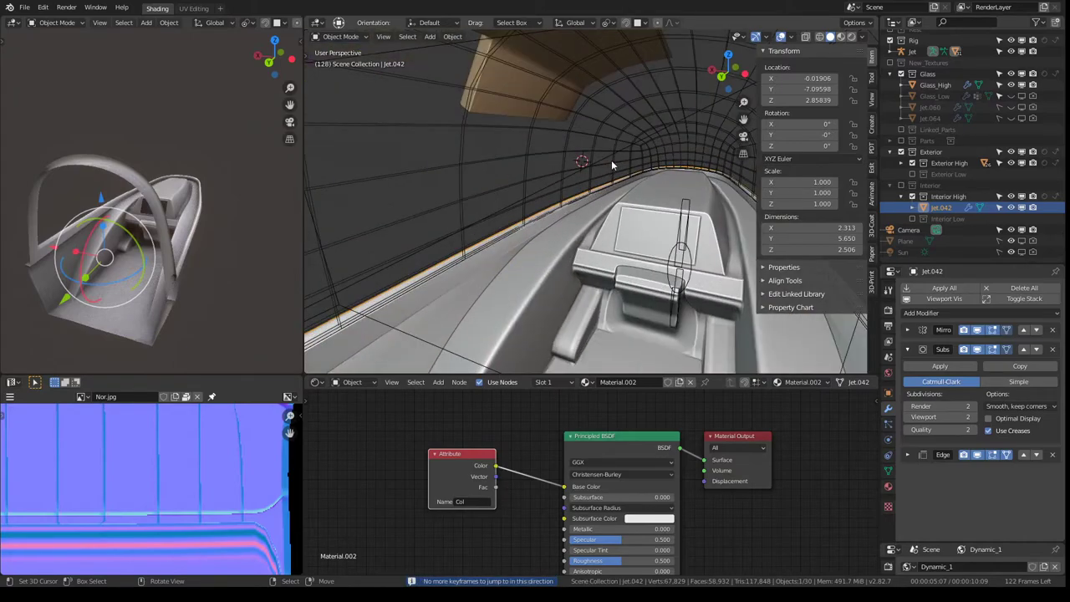
{"action": "scroll", "coordinate": [611, 159], "scroll_direction": "down", "scroll_amount": 3}
{"action": "scroll", "coordinate": [611, 158], "scroll_direction": "down", "scroll_amount": 3}
{"action": "key", "text": "ctrl+space"}
- In Edit Mode, slide the rail-console edge sideways along X
{"action": "scroll", "coordinate": [609, 258], "scroll_direction": "up", "scroll_amount": 5}
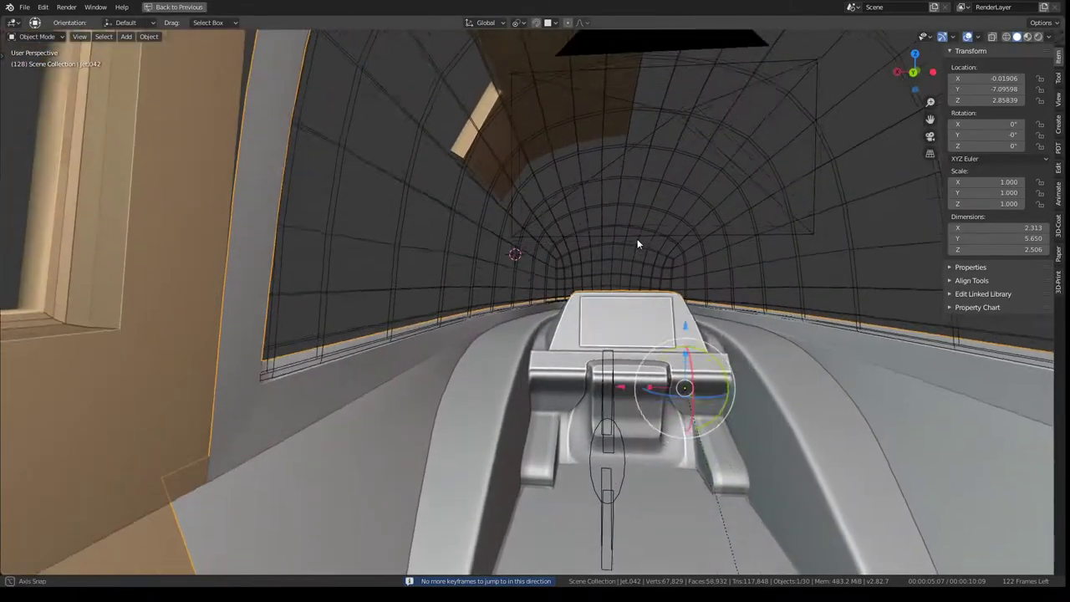
{"action": "middle_click_drag", "start_coordinate": [538, 350], "coordinate": [552, 326]}
{"action": "scroll", "coordinate": [561, 315], "scroll_direction": "up", "scroll_amount": 3}
{"action": "key", "text": "Tab"}
{"action": "scroll", "coordinate": [551, 310], "scroll_direction": "up", "scroll_amount": 2}
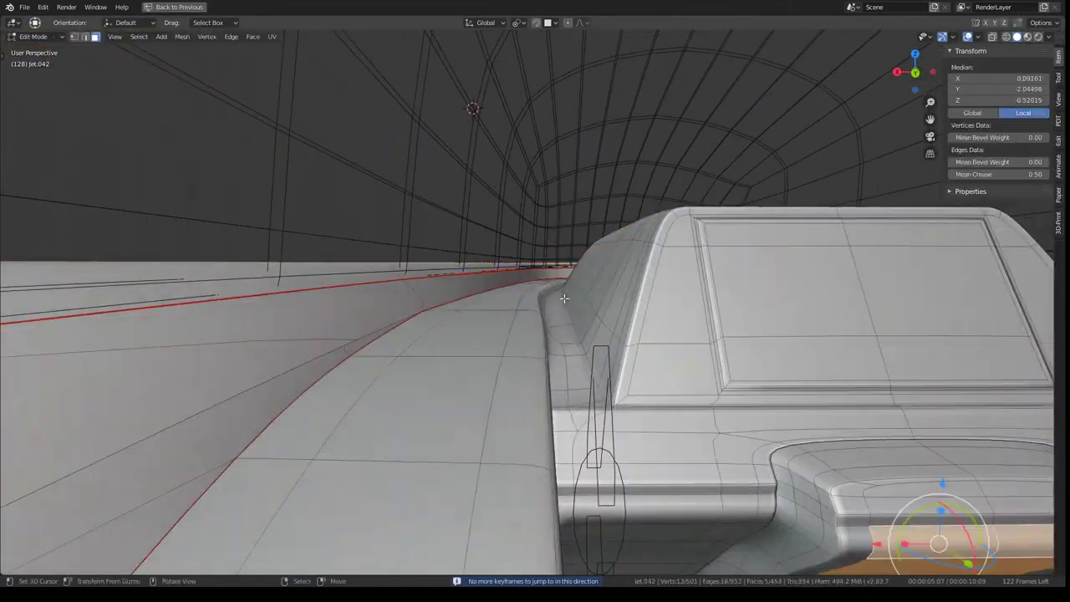
{"action": "left_click", "coordinate": [535, 306]}
{"action": "middle_click_drag", "start_coordinate": [546, 302], "coordinate": [546, 298]}
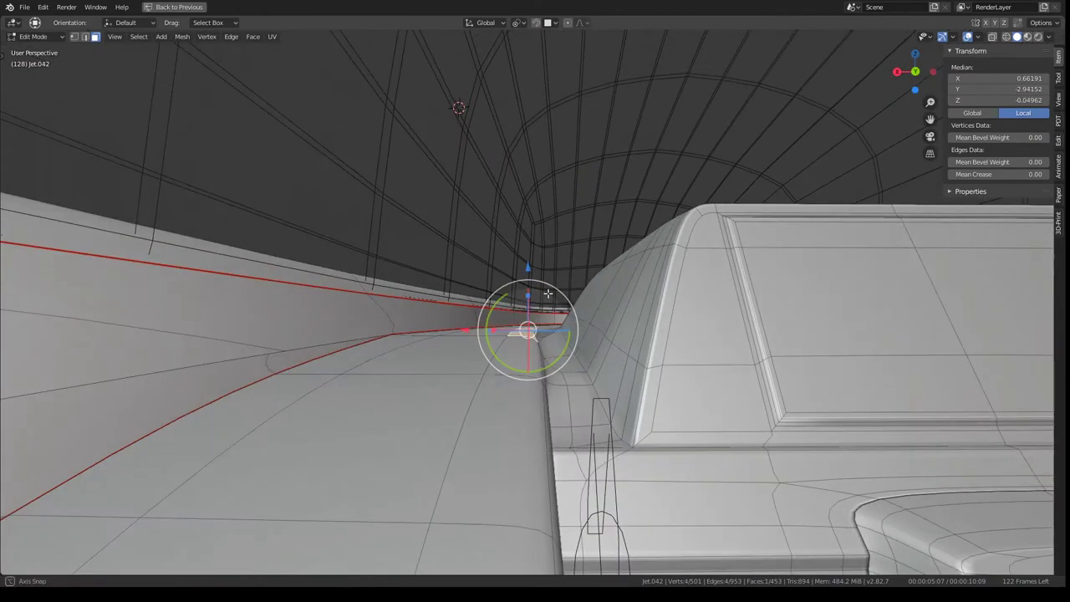
{"action": "left_click", "coordinate": [85, 36]}
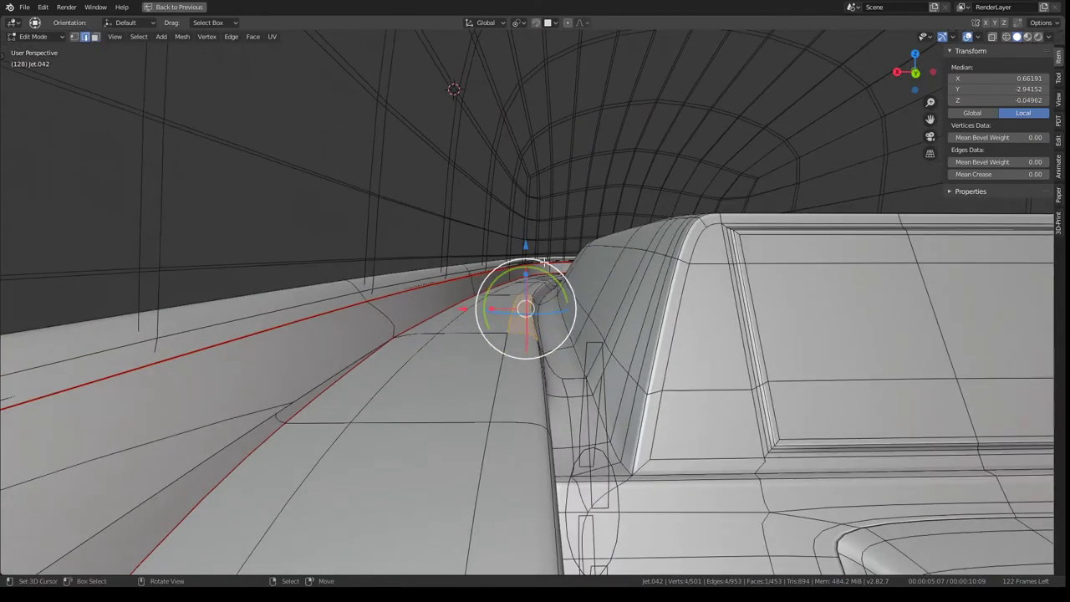
{"action": "left_click", "coordinate": [561, 300]}
{"action": "left_click_drag", "start_coordinate": [470, 295], "coordinate": [480, 299]}
{"action": "mouse_move", "coordinate": [481, 299]}
{"action": "middle_mouse_down"}
{"action": "mouse_move", "coordinate": [528, 289]}
{"action": "mouse_move", "coordinate": [556, 337]}
{"action": "mouse_move", "coordinate": [576, 273]}
{"action": "mouse_move", "coordinate": [626, 223]}
{"action": "mouse_move", "coordinate": [469, 231]}
{"action": "middle_mouse_up"}
- Rotate the rail corner edge -9.8° about Z and nudge it along X
{"action": "left_click", "coordinate": [556, 337]}
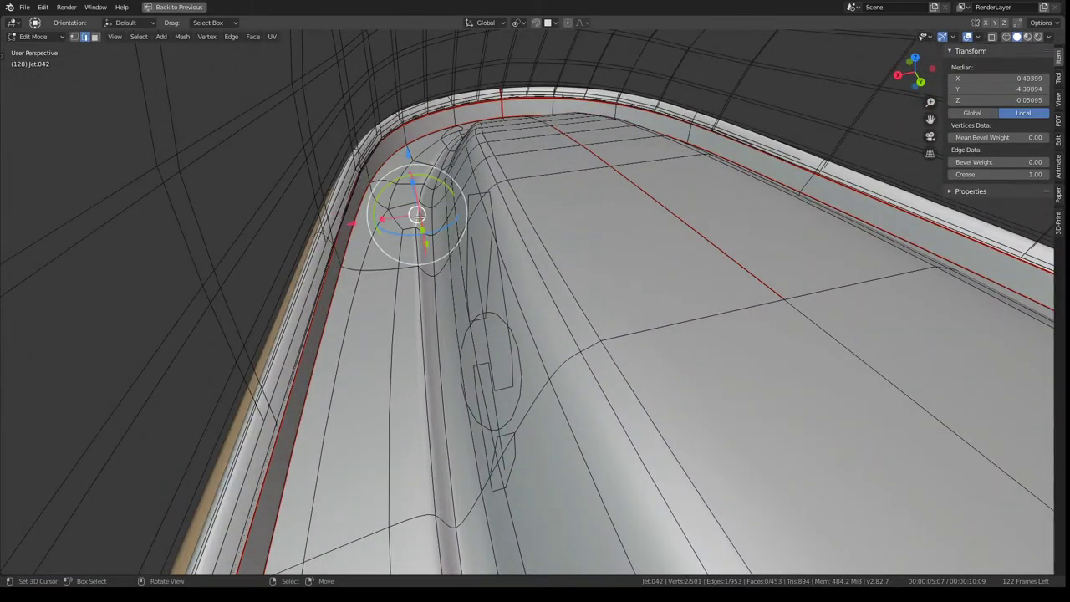
{"action": "middle_click_drag", "start_coordinate": [365, 226], "coordinate": [440, 309]}
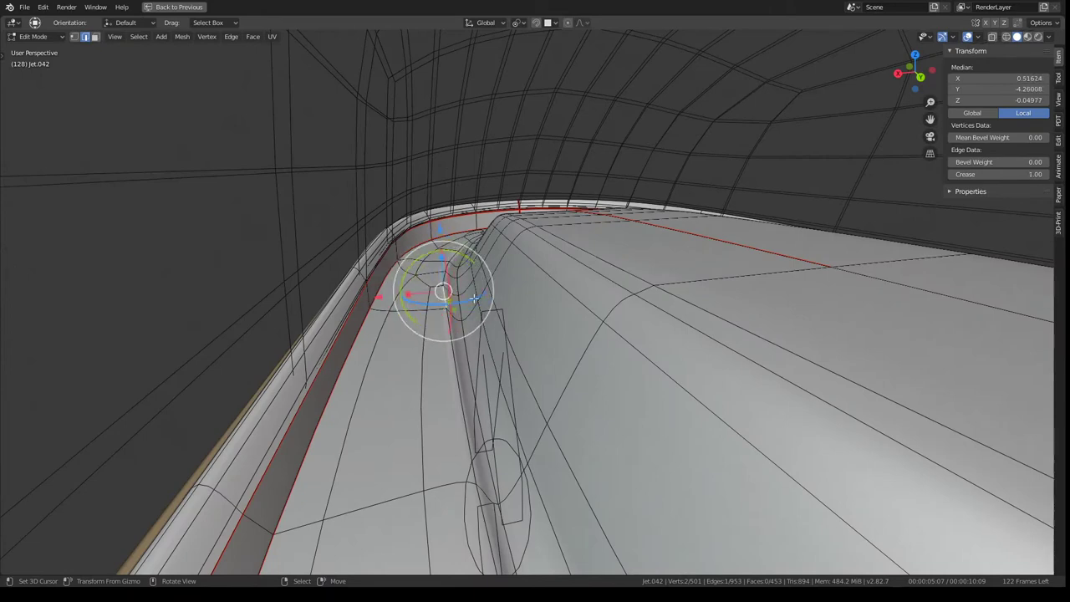
{"action": "left_click_drag", "start_coordinate": [473, 297], "coordinate": [474, 302]}
{"action": "left_click_drag", "start_coordinate": [410, 294], "coordinate": [384, 294]}
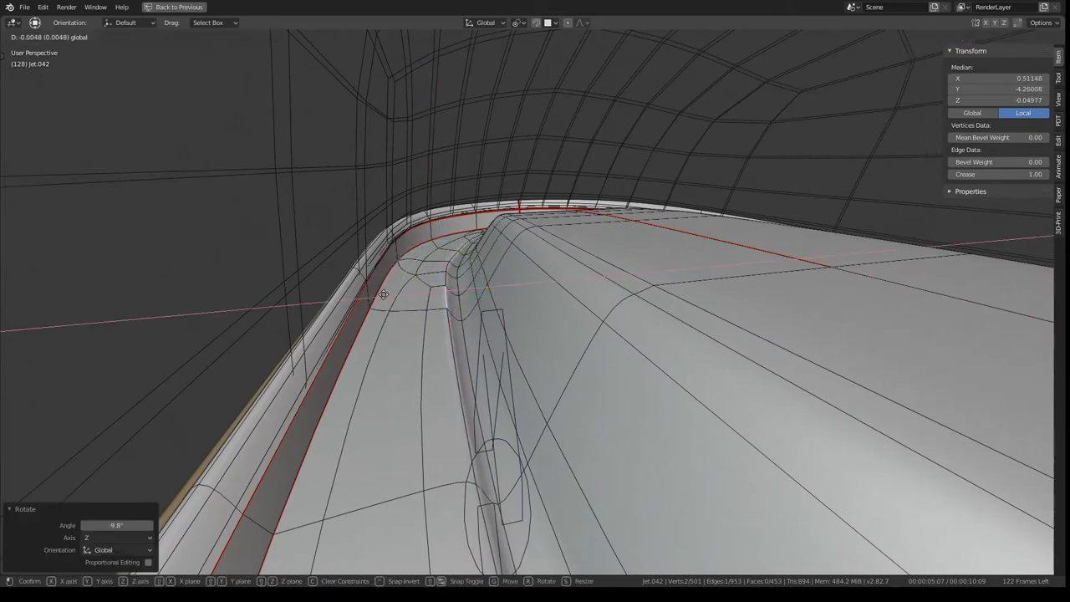
{"action": "key", "text": "Tab"}
- In face select mode, start selecting the faces along the side rail top
{"action": "mouse_move", "coordinate": [449, 264]}
{"action": "middle_mouse_down"}
{"action": "mouse_move", "coordinate": [519, 262]}
{"action": "mouse_move", "coordinate": [494, 254]}
{"action": "mouse_move", "coordinate": [491, 326]}
{"action": "mouse_move", "coordinate": [496, 248]}
{"action": "mouse_move", "coordinate": [544, 253]}
{"action": "mouse_move", "coordinate": [507, 248]}
{"action": "middle_mouse_up"}
{"action": "key", "text": "Tab"}
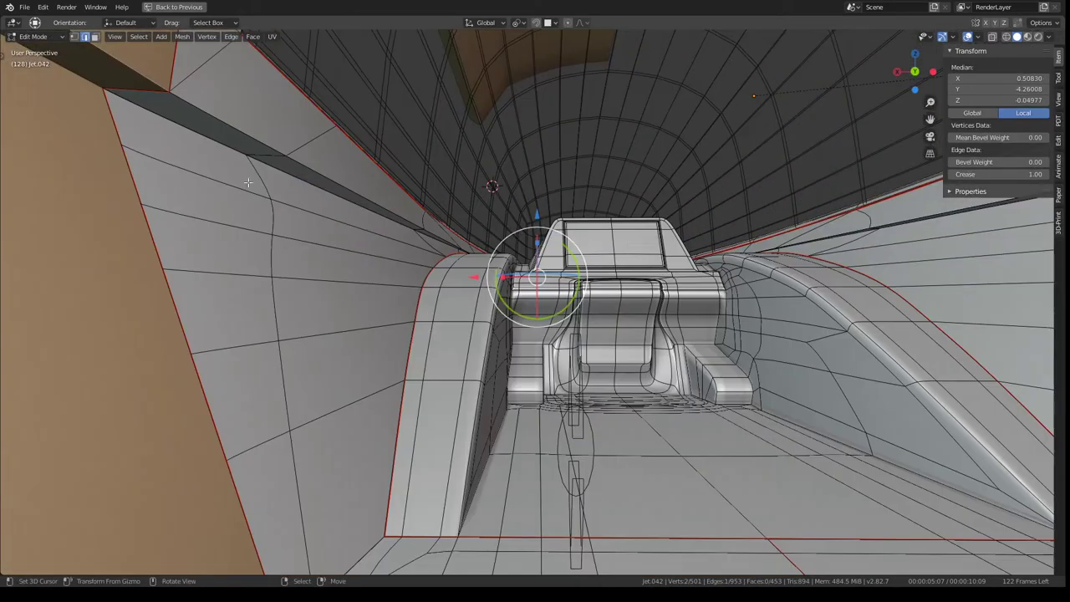
{"action": "left_click", "coordinate": [95, 39]}
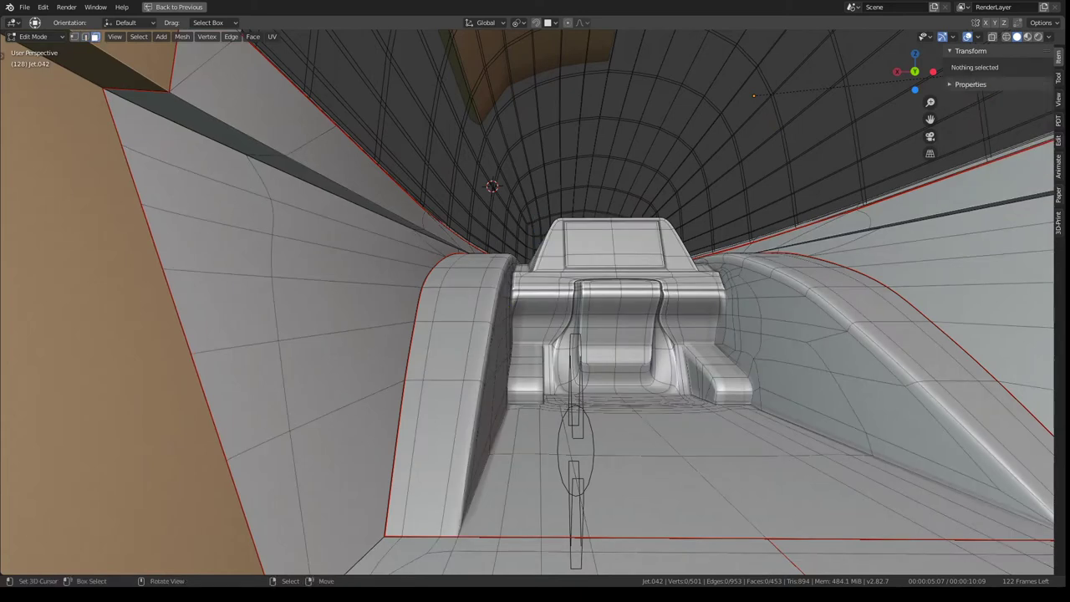
{"action": "left_click", "coordinate": [435, 450], "text": "shift"}
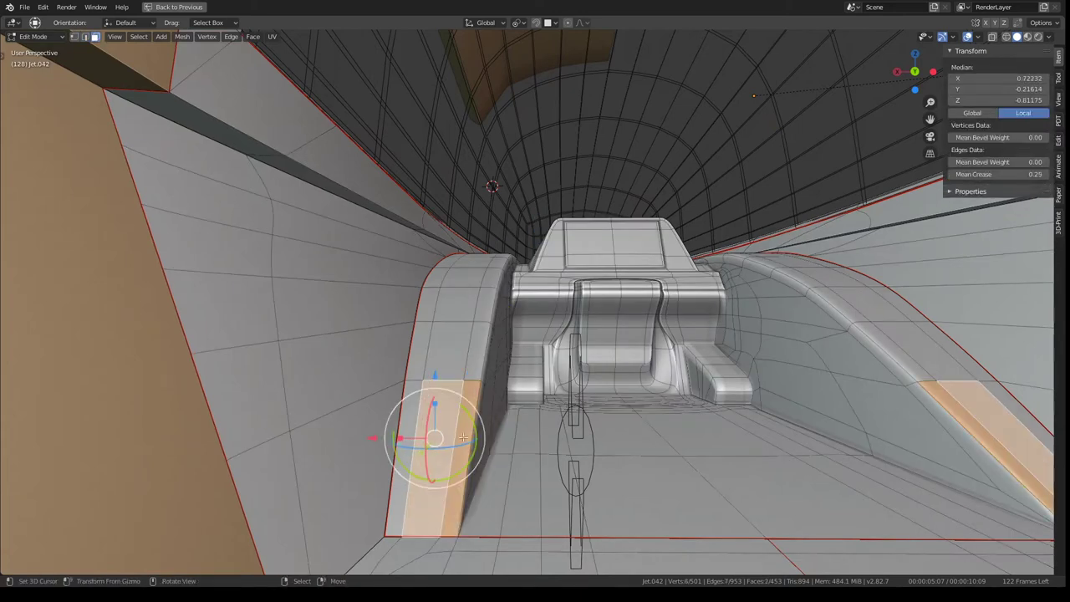
{"action": "left_click", "coordinate": [426, 342], "text": "shift"}
{"action": "mouse_move", "coordinate": [453, 349]}
{"action": "middle_mouse_down"}
{"action": "mouse_move", "coordinate": [493, 313]}
{"action": "mouse_move", "coordinate": [565, 194]}
{"action": "middle_mouse_up"}
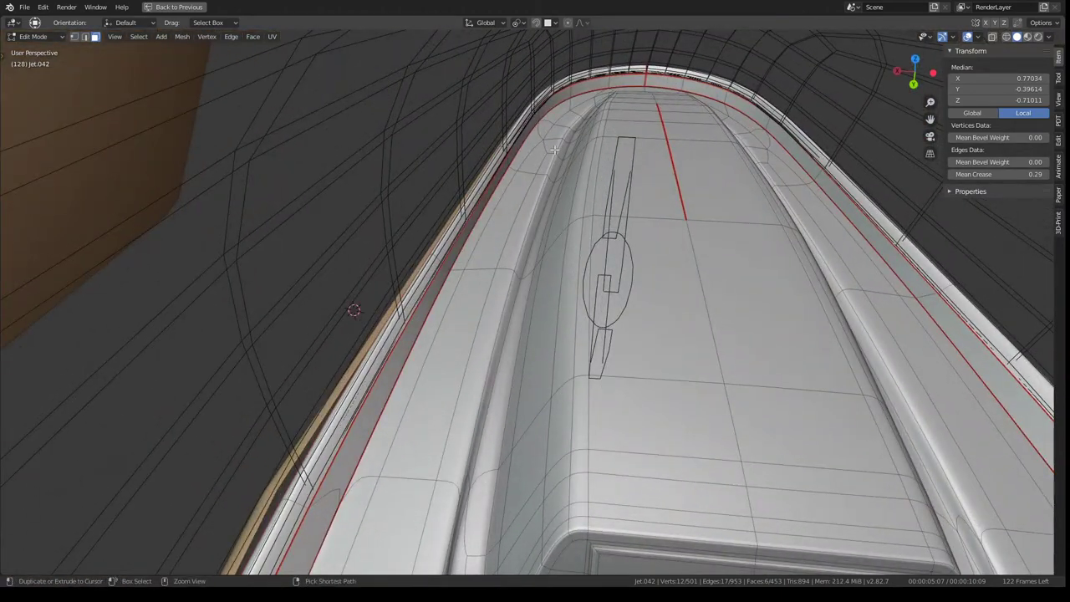
- Extend the rail-top face strip selection toward the nose
{"action": "left_click", "coordinate": [539, 151], "text": "ctrl"}
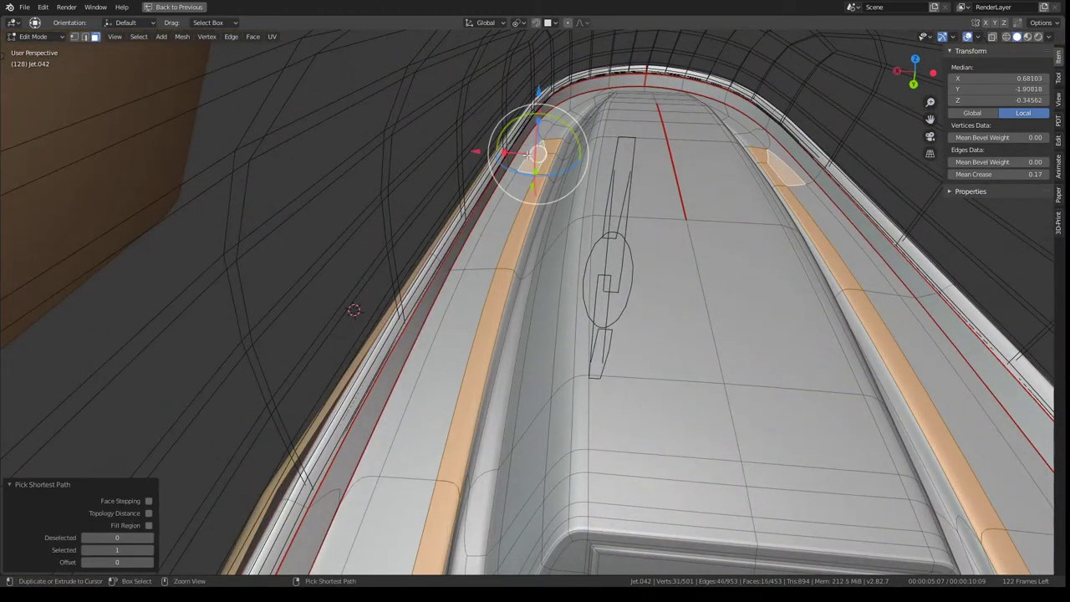
{"action": "key", "text": "KP_Decimal"}
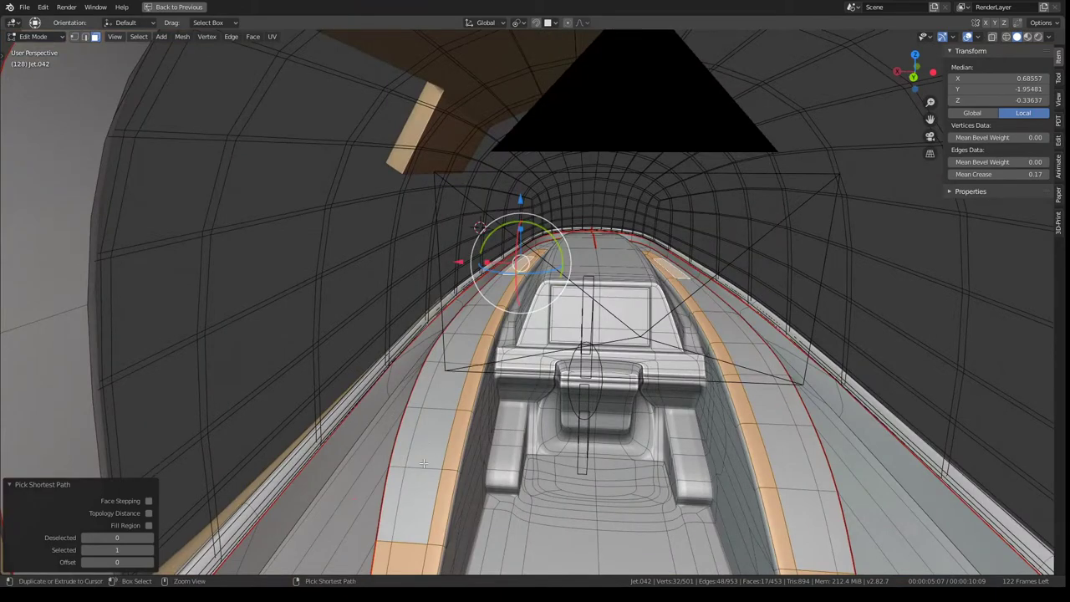
{"action": "left_click", "coordinate": [423, 463], "text": "ctrl"}
{"action": "left_click", "coordinate": [401, 487], "text": "ctrl"}
{"action": "mouse_move", "coordinate": [401, 486]}
{"action": "middle_mouse_down"}
{"action": "mouse_move", "coordinate": [534, 248]}
{"action": "mouse_move", "coordinate": [519, 137]}
{"action": "mouse_move", "coordinate": [548, 217]}
{"action": "middle_mouse_up"}
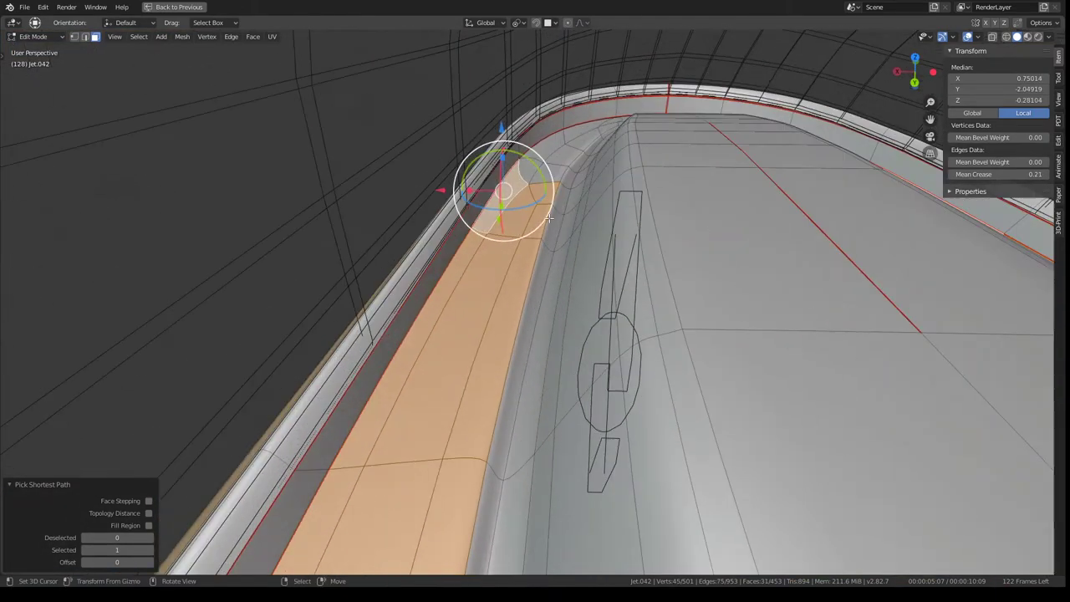
{"action": "left_click", "coordinate": [517, 185], "text": "shift"}
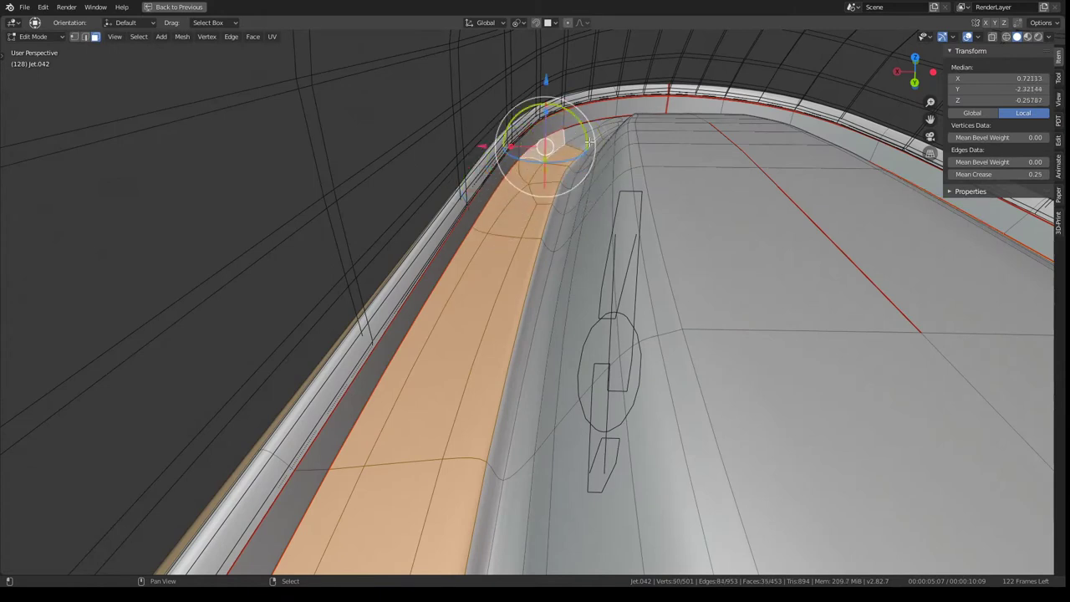
- Check the selected strips curving around the nose and bring up the Face menu
{"action": "middle_click_drag", "start_coordinate": [589, 144], "coordinate": [578, 224], "text": "shift"}
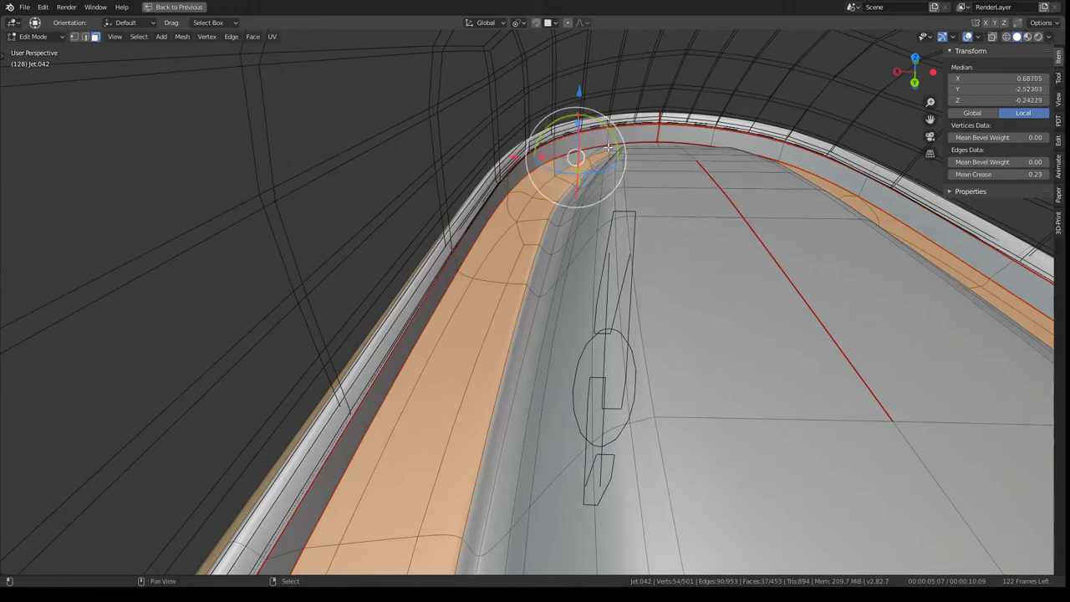
{"action": "mouse_move", "coordinate": [590, 156]}
{"action": "middle_mouse_down"}
{"action": "mouse_move", "coordinate": [640, 214]}
{"action": "mouse_move", "coordinate": [585, 330]}
{"action": "middle_mouse_up"}
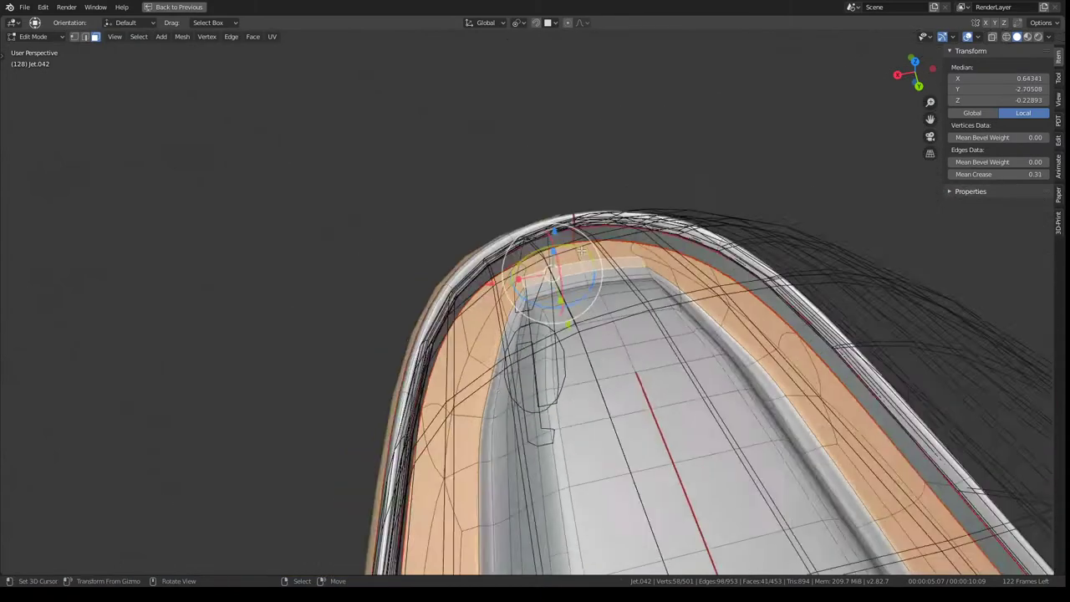
{"action": "scroll", "coordinate": [586, 329], "scroll_direction": "up", "scroll_amount": 4}
{"action": "scroll", "coordinate": [568, 288], "scroll_direction": "up", "scroll_amount": 4}
{"action": "scroll", "coordinate": [543, 226], "scroll_direction": "up", "scroll_amount": 3}
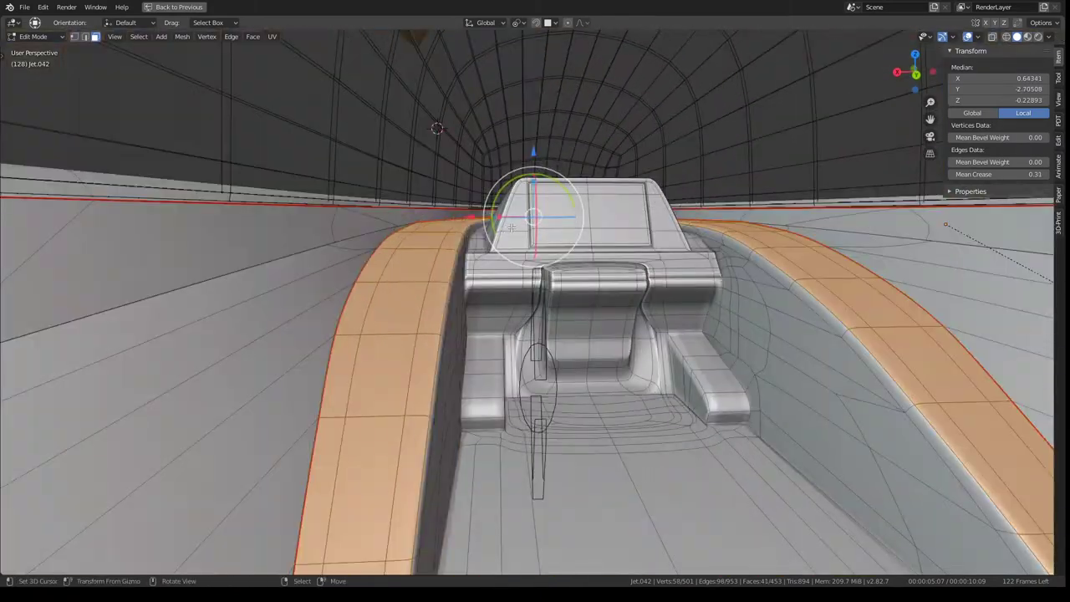
{"action": "scroll", "coordinate": [517, 166], "scroll_direction": "up", "scroll_amount": 2}
{"action": "scroll", "coordinate": [516, 167], "scroll_direction": "down", "scroll_amount": 3}
{"action": "scroll", "coordinate": [543, 209], "scroll_direction": "up", "scroll_amount": 3}
{"action": "scroll", "coordinate": [568, 234], "scroll_direction": "down", "scroll_amount": 3}
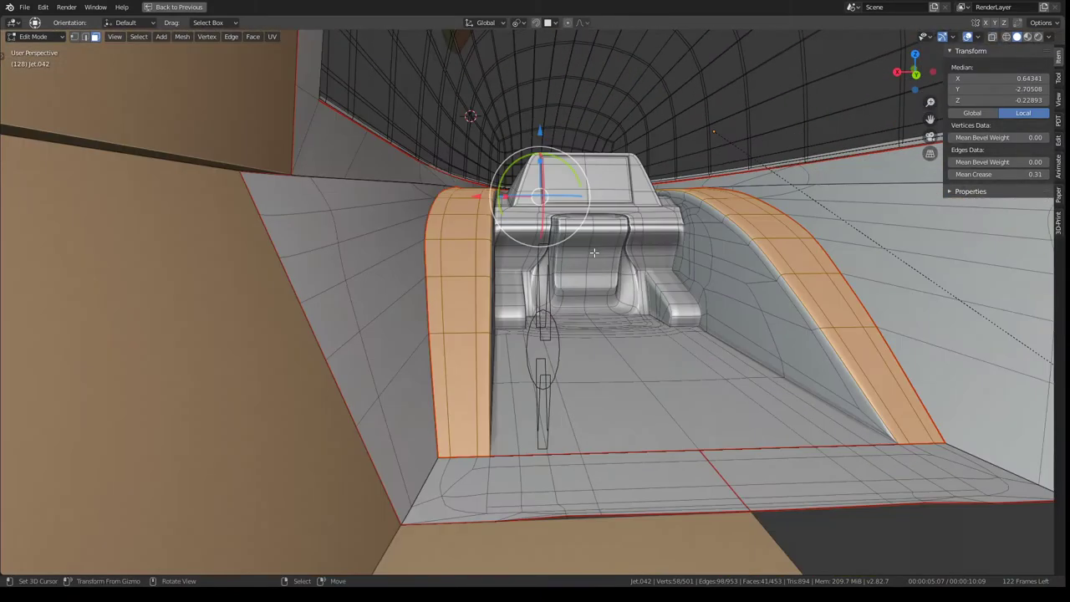
{"action": "key", "text": "ctrl+f"}
- Inset the rail-top face strips with a thin border
{"action": "left_click", "coordinate": [595, 251]}
{"action": "left_click", "coordinate": [594, 250]}
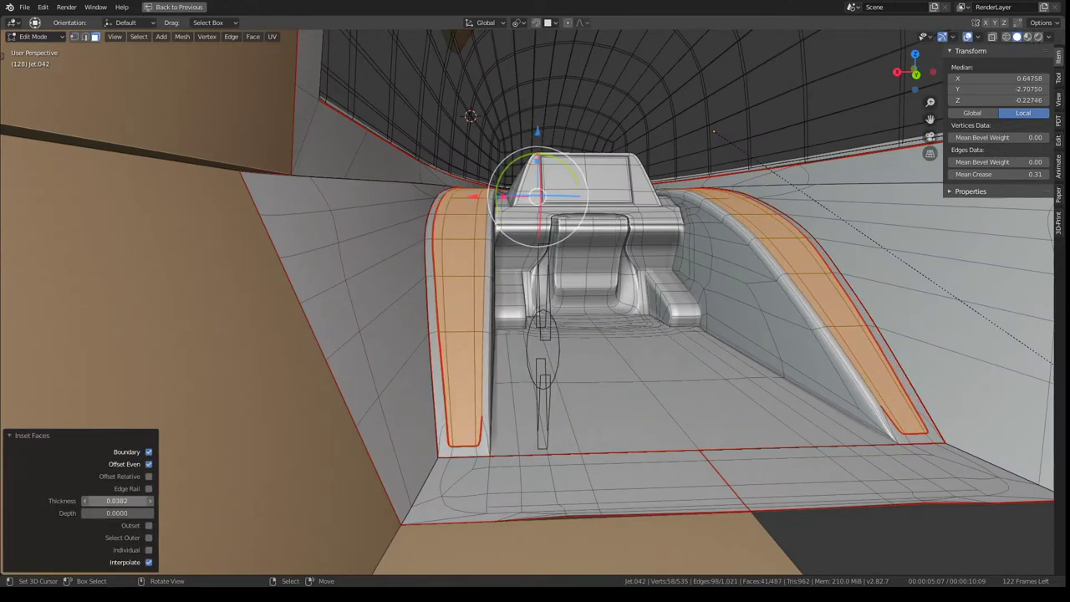
{"action": "mouse_move", "coordinate": [369, 196]}
{"action": "middle_mouse_down"}
{"action": "mouse_move", "coordinate": [518, 310]}
{"action": "mouse_move", "coordinate": [469, 312]}
{"action": "middle_mouse_up"}
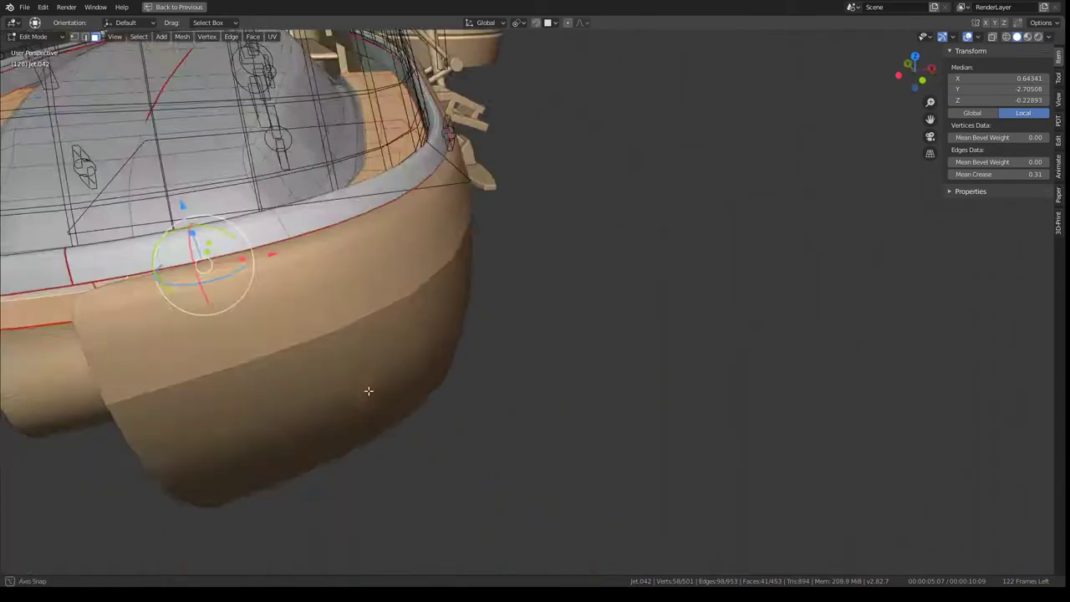
{"action": "mouse_move", "coordinate": [460, 300]}
{"action": "middle_mouse_down"}
{"action": "mouse_move", "coordinate": [476, 288]}
{"action": "mouse_move", "coordinate": [382, 315]}
{"action": "mouse_move", "coordinate": [434, 300]}
{"action": "middle_mouse_up"}
- Inset a small nose-rim face and raise it with depth 0.0376
{"action": "right_click", "coordinate": [615, 266]}
{"action": "left_click", "coordinate": [615, 266]}
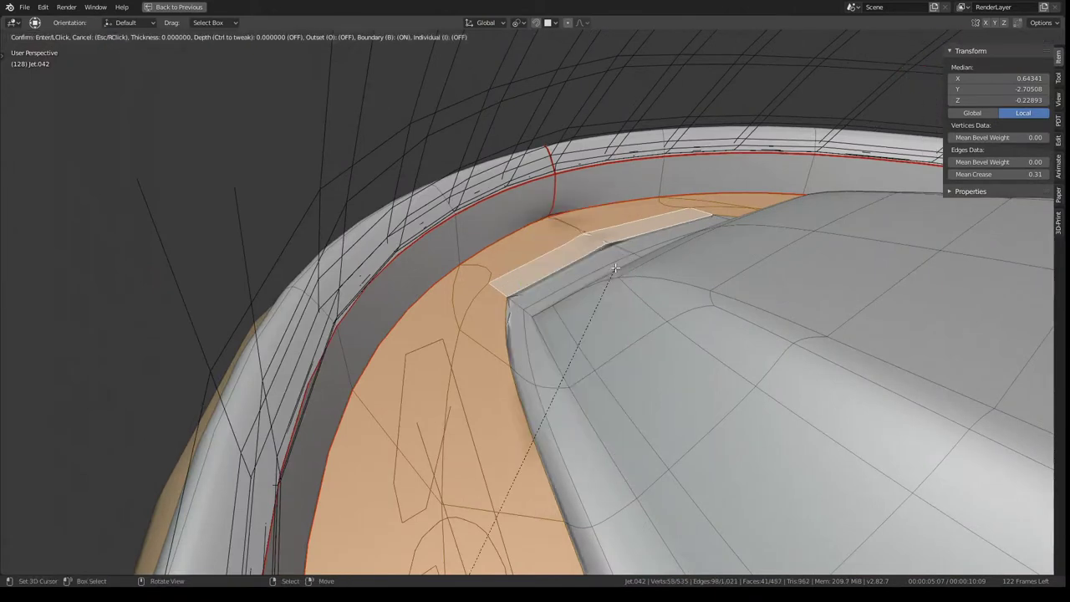
{"action": "left_click", "coordinate": [615, 267]}
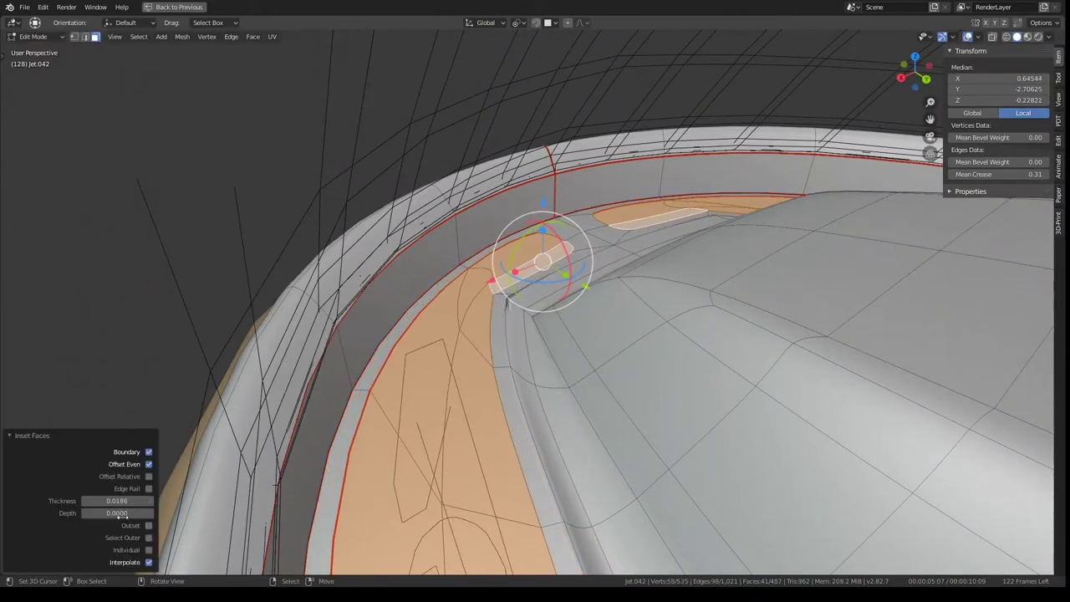
{"action": "left_click_drag", "start_coordinate": [117, 513], "coordinate": [146, 512]}
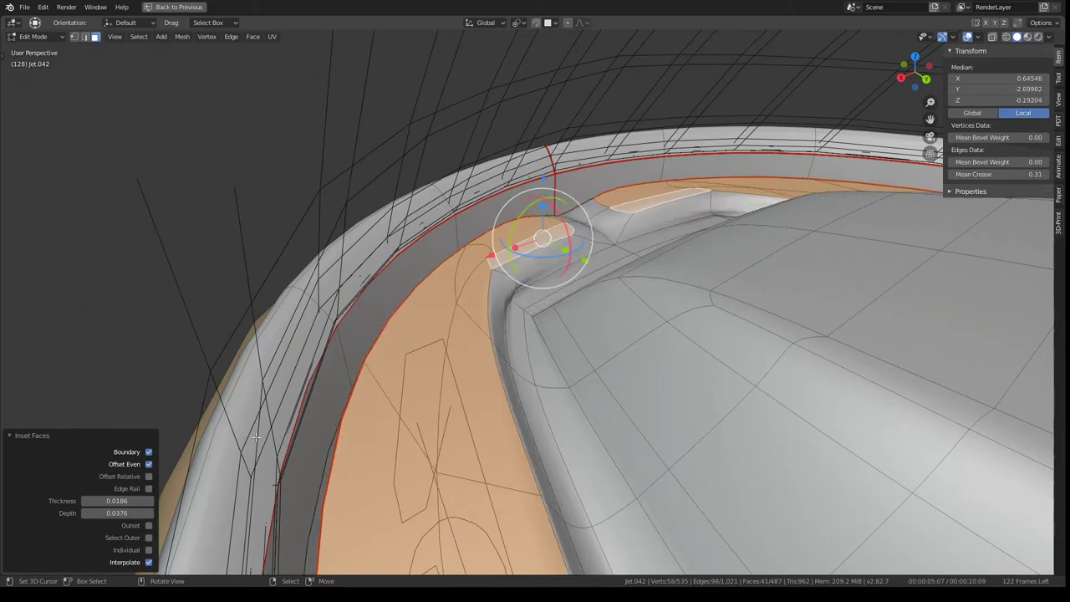
{"action": "mouse_move", "coordinate": [256, 436]}
{"action": "middle_mouse_down"}
{"action": "mouse_move", "coordinate": [754, 317]}
{"action": "mouse_move", "coordinate": [689, 379]}
{"action": "mouse_move", "coordinate": [513, 381]}
{"action": "mouse_move", "coordinate": [647, 285]}
{"action": "middle_mouse_up"}
{"action": "left_click", "coordinate": [646, 284]}
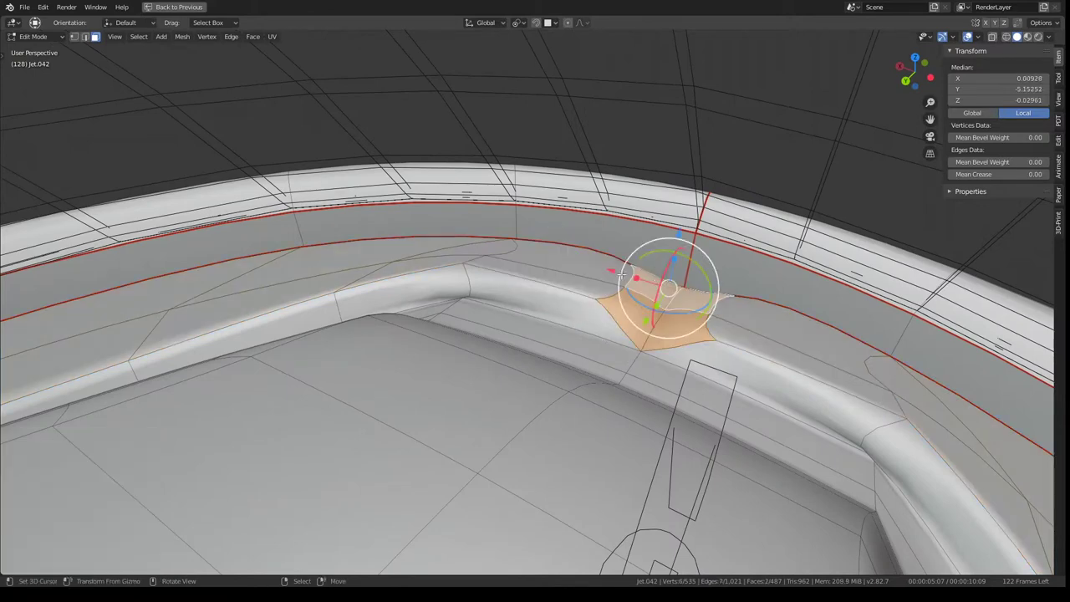
- Delete the selected small cockpit faces
{"action": "left_click_drag", "start_coordinate": [620, 273], "coordinate": [847, 304]}
{"action": "key", "text": "x"}
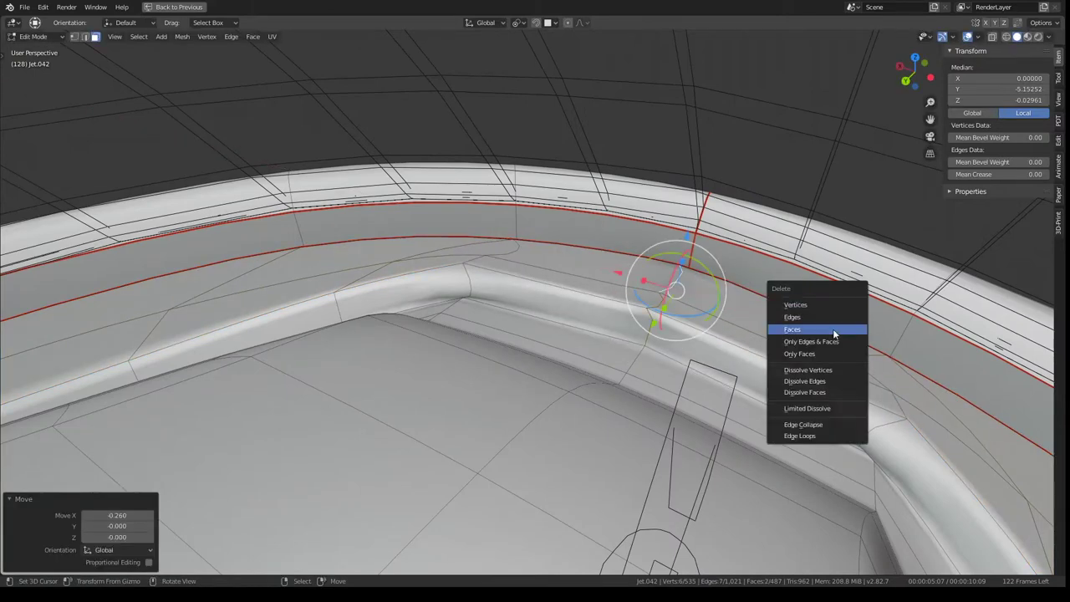
{"action": "left_click", "coordinate": [833, 331]}
{"action": "middle_click_drag", "start_coordinate": [833, 331], "coordinate": [523, 252]}
- Select the console rail edges and set their Mean Crease to 0
{"action": "left_click", "coordinate": [85, 37]}
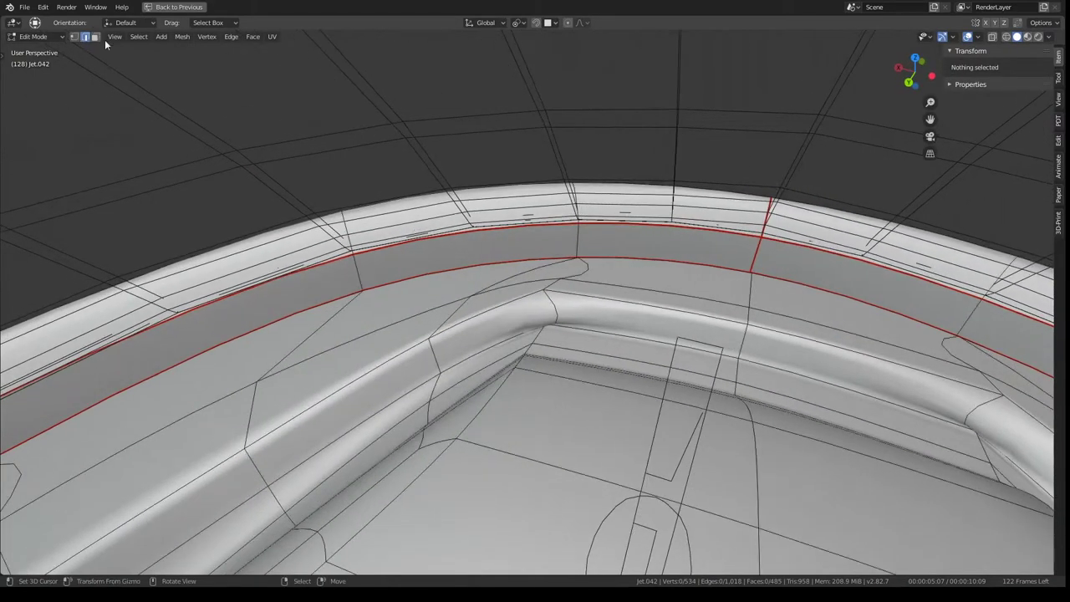
{"action": "left_click", "coordinate": [590, 276]}
{"action": "left_click", "coordinate": [552, 284], "text": "ctrl"}
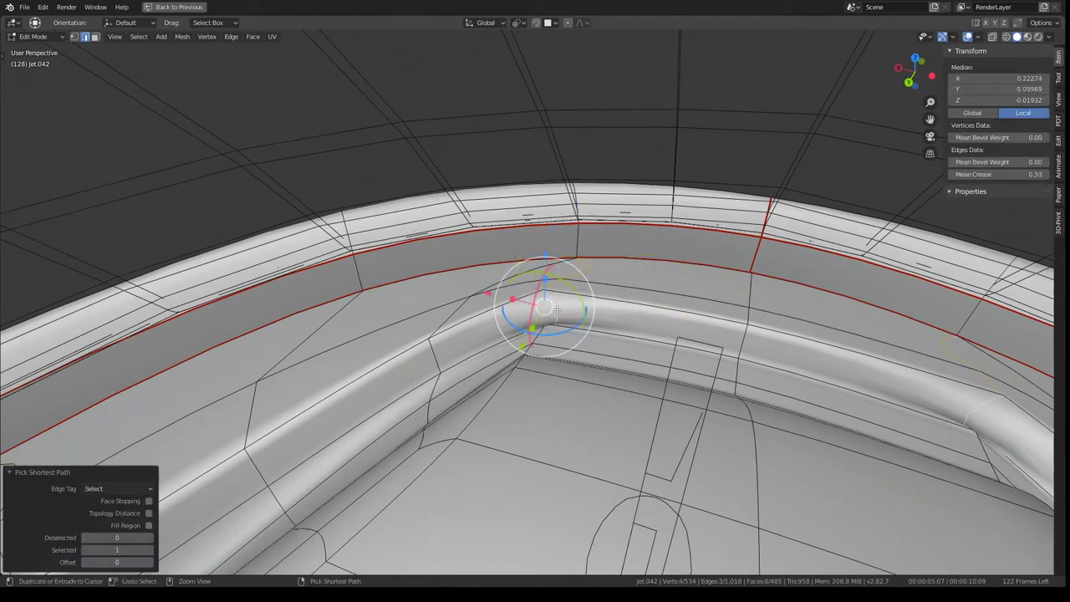
{"action": "left_click_drag", "start_coordinate": [998, 174], "coordinate": [970, 174]}
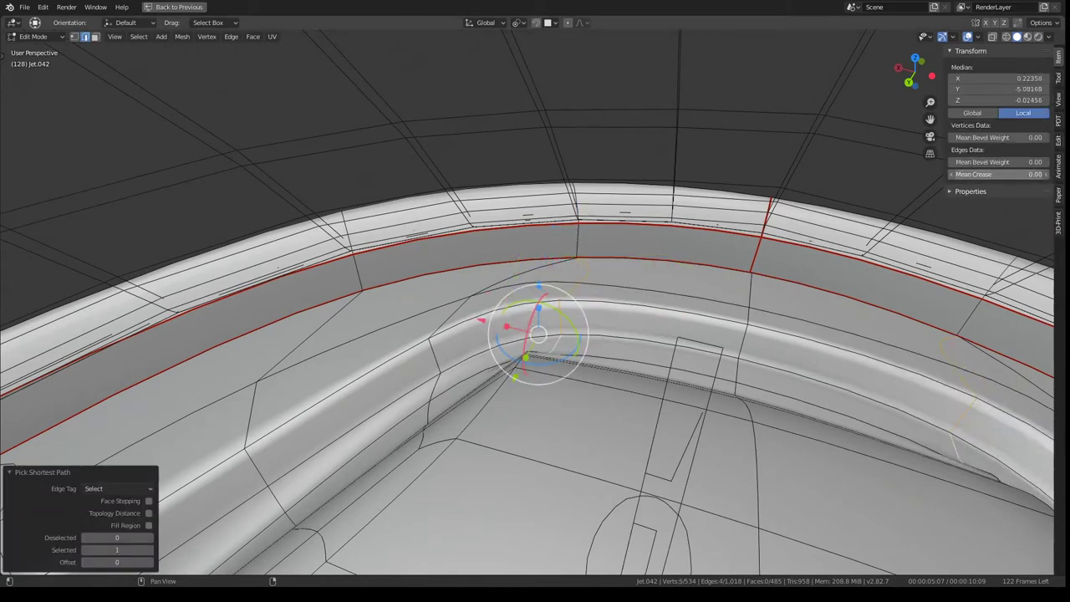
- Move an edge near the nose -0.012 along X
{"action": "left_click", "coordinate": [518, 275]}
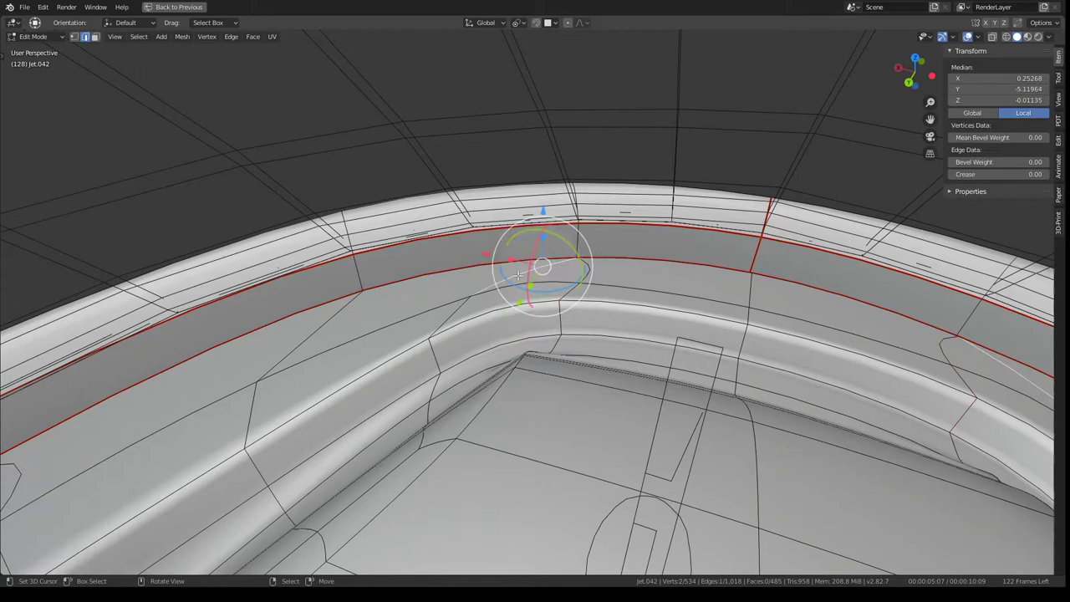
{"action": "left_click", "coordinate": [434, 391], "text": "ctrl"}
{"action": "mouse_move", "coordinate": [232, 370]}
{"action": "middle_mouse_down"}
{"action": "mouse_move", "coordinate": [511, 252]}
{"action": "mouse_move", "coordinate": [571, 246]}
{"action": "mouse_move", "coordinate": [498, 287]}
{"action": "mouse_move", "coordinate": [540, 253]}
{"action": "mouse_move", "coordinate": [502, 146]}
{"action": "middle_mouse_up"}
{"action": "left_click", "coordinate": [499, 287]}
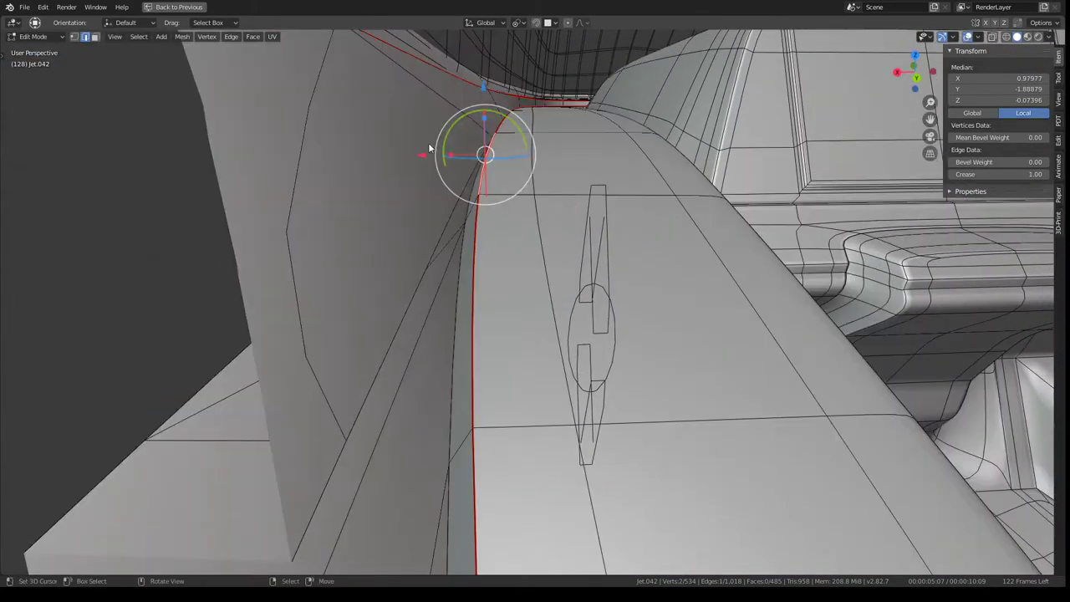
{"action": "left_click_drag", "start_coordinate": [424, 152], "coordinate": [430, 150]}
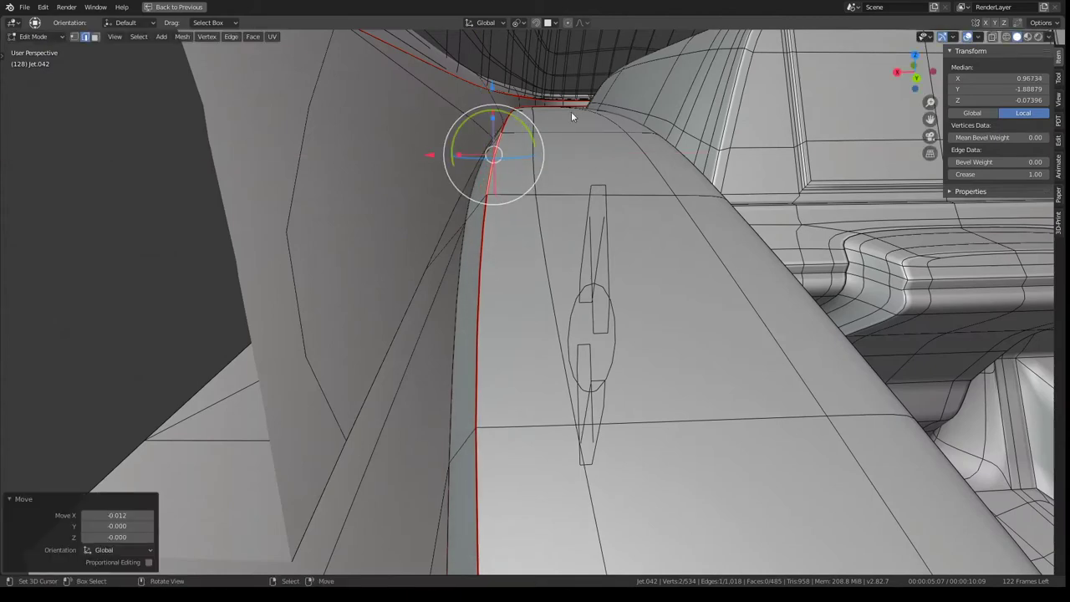
{"action": "middle_click_drag", "start_coordinate": [430, 150], "coordinate": [513, 171]}
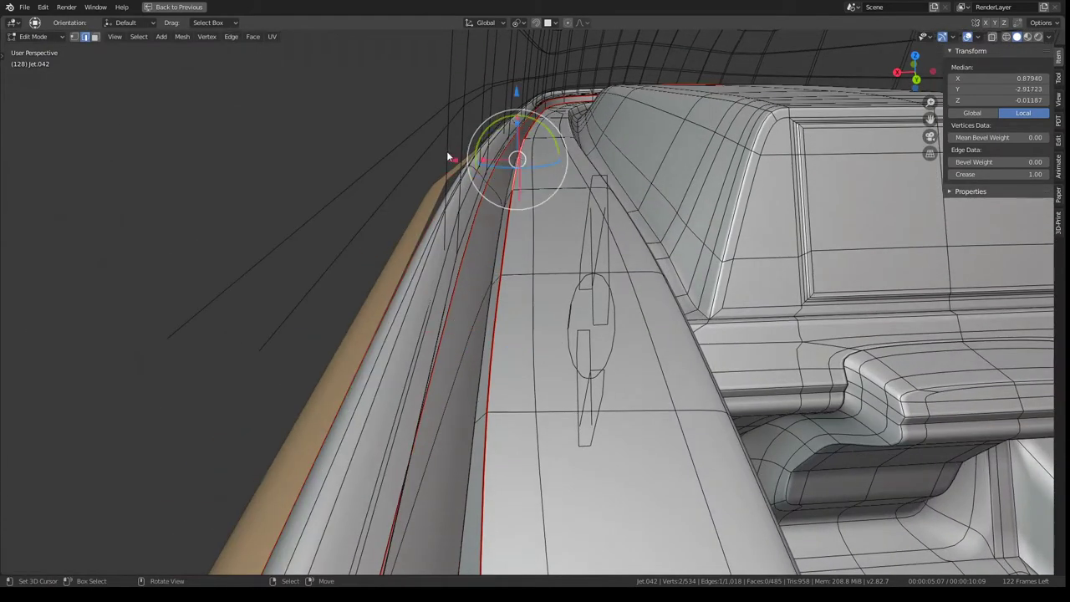
- Clear the crease to 0 on the selected Jet.049 hull rim edge
{"action": "left_click", "coordinate": [454, 155]}
{"action": "middle_click_drag", "start_coordinate": [463, 161], "coordinate": [537, 290]}
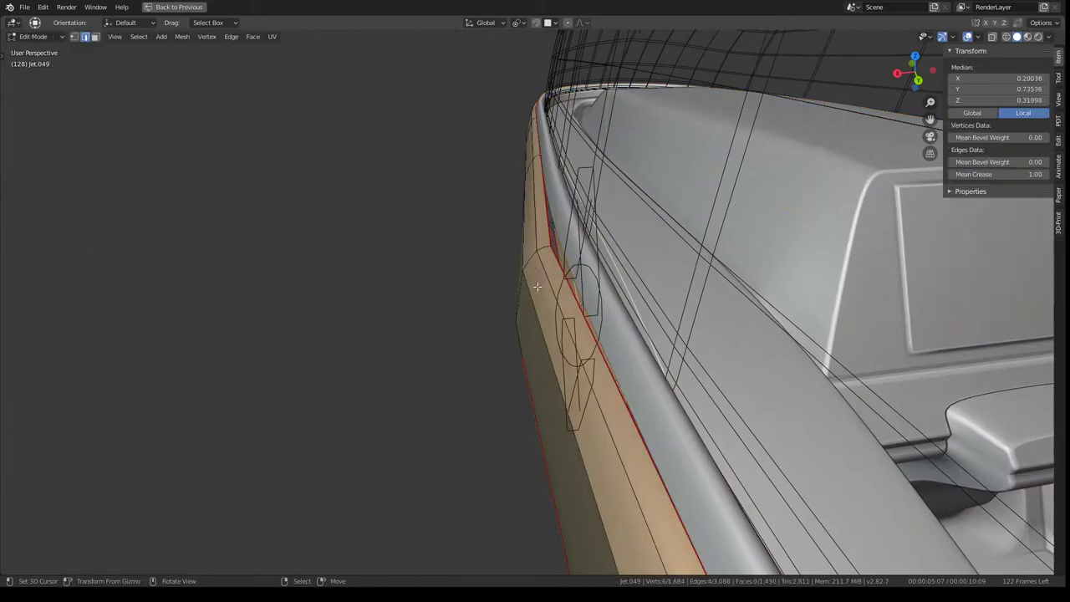
{"action": "scroll", "coordinate": [404, 214], "scroll_direction": "down", "scroll_amount": 5}
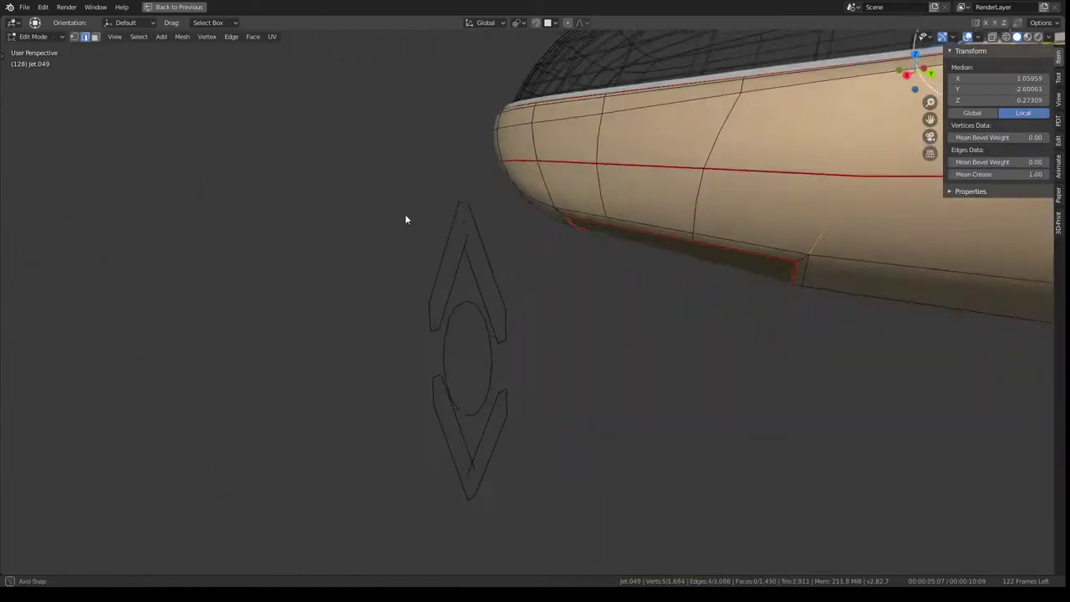
{"action": "middle_click_drag", "start_coordinate": [404, 214], "coordinate": [586, 279]}
{"action": "scroll", "coordinate": [586, 279], "scroll_direction": "up", "scroll_amount": 5}
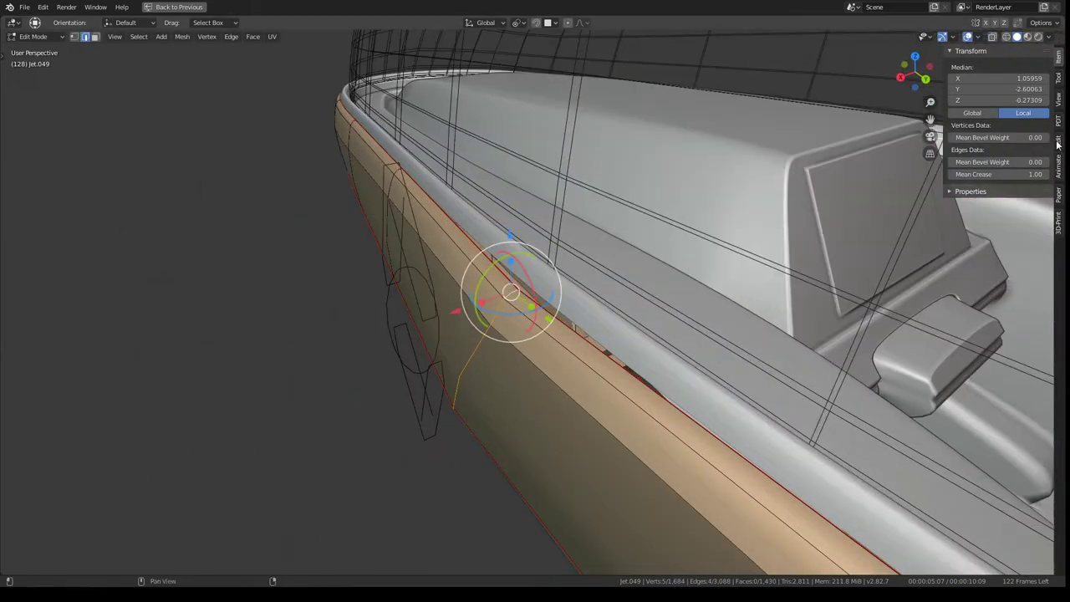
{"action": "left_click_drag", "start_coordinate": [1040, 170], "coordinate": [994, 172]}
{"action": "mouse_move", "coordinate": [630, 218]}
{"action": "middle_mouse_down"}
{"action": "mouse_move", "coordinate": [566, 217]}
{"action": "mouse_move", "coordinate": [645, 298]}
{"action": "mouse_move", "coordinate": [577, 322]}
{"action": "mouse_move", "coordinate": [546, 382]}
{"action": "mouse_move", "coordinate": [591, 336]}
{"action": "mouse_move", "coordinate": [636, 245]}
{"action": "mouse_move", "coordinate": [500, 246]}
{"action": "middle_mouse_up"}
- Toggle Edit Mode on the hull and inspect the cockpit arch rim from several angles
{"action": "key", "text": "Tab"}
{"action": "scroll", "coordinate": [577, 323], "scroll_direction": "up", "scroll_amount": 4}
{"action": "scroll", "coordinate": [553, 293], "scroll_direction": "up", "scroll_amount": 3}
{"action": "key", "text": "Tab"}
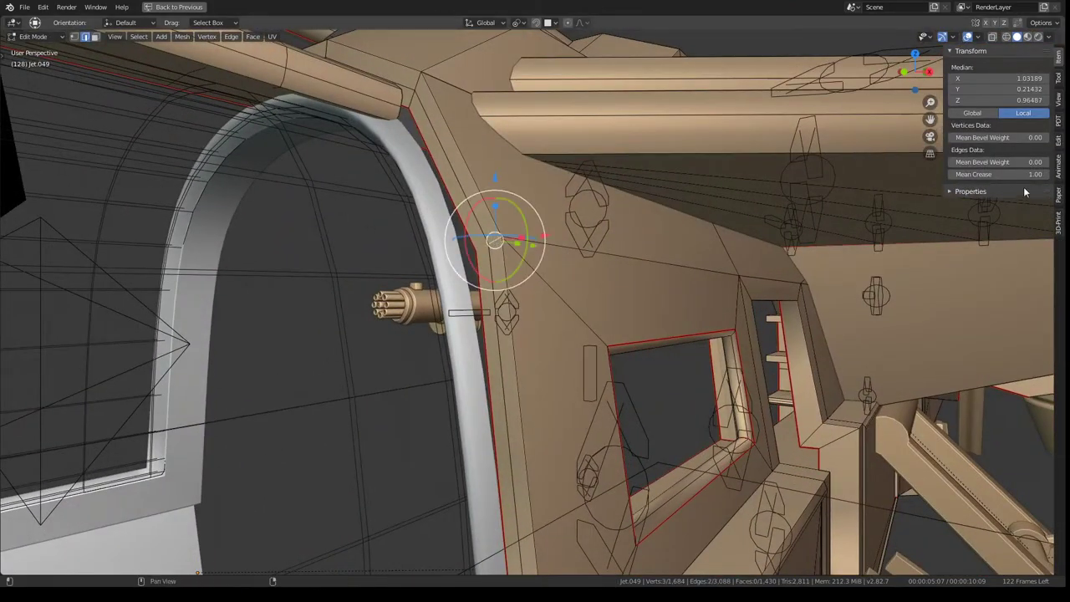
{"action": "middle_click_drag", "start_coordinate": [536, 184], "coordinate": [436, 156]}
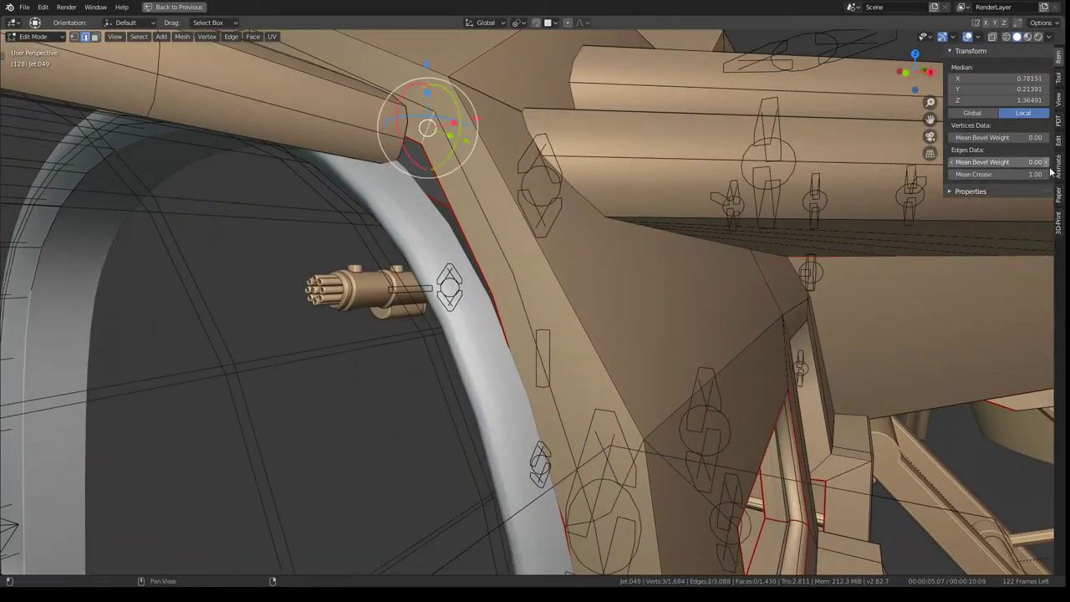
{"action": "mouse_move", "coordinate": [585, 251]}
{"action": "middle_mouse_down"}
{"action": "mouse_move", "coordinate": [442, 155]}
{"action": "mouse_move", "coordinate": [481, 92]}
{"action": "mouse_move", "coordinate": [292, 96]}
{"action": "mouse_move", "coordinate": [466, 219]}
{"action": "mouse_move", "coordinate": [365, 239]}
{"action": "mouse_move", "coordinate": [387, 265]}
{"action": "mouse_move", "coordinate": [341, 277]}
{"action": "mouse_move", "coordinate": [395, 197]}
{"action": "mouse_move", "coordinate": [535, 115]}
{"action": "mouse_move", "coordinate": [577, 138]}
{"action": "middle_mouse_up"}
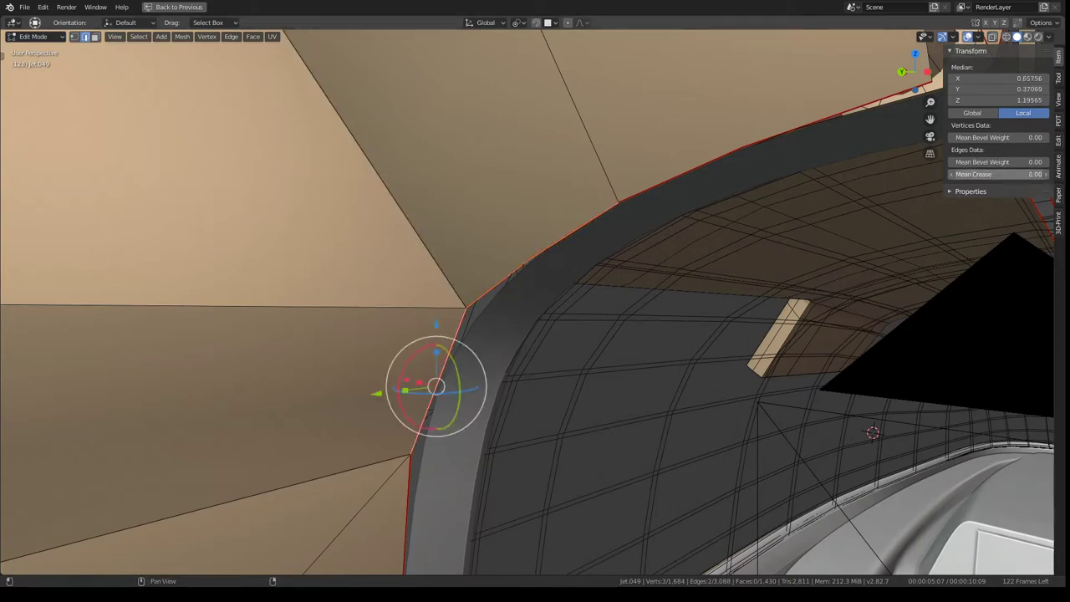
{"action": "mouse_move", "coordinate": [535, 334]}
{"action": "middle_mouse_down"}
{"action": "mouse_move", "coordinate": [564, 196]}
{"action": "mouse_move", "coordinate": [558, 133]}
{"action": "mouse_move", "coordinate": [530, 134]}
{"action": "middle_mouse_up"}
{"action": "key", "text": "Tab"}
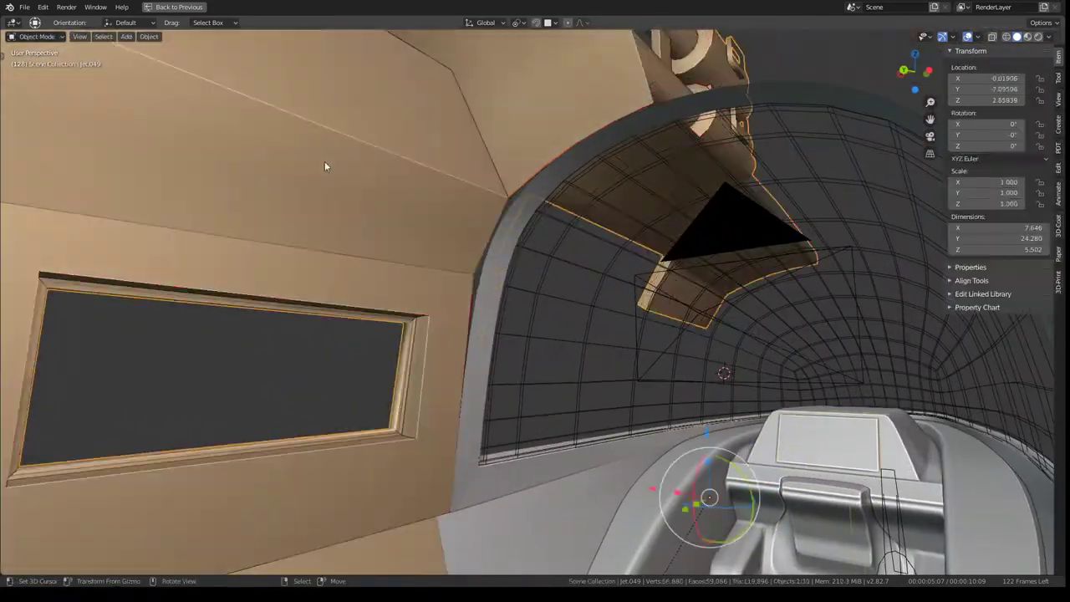
{"action": "mouse_move", "coordinate": [325, 165]}
{"action": "middle_mouse_down"}
{"action": "mouse_move", "coordinate": [612, 183]}
{"action": "mouse_move", "coordinate": [609, 227]}
{"action": "mouse_move", "coordinate": [548, 181]}
{"action": "middle_mouse_up"}
{"action": "key", "text": "Tab"}
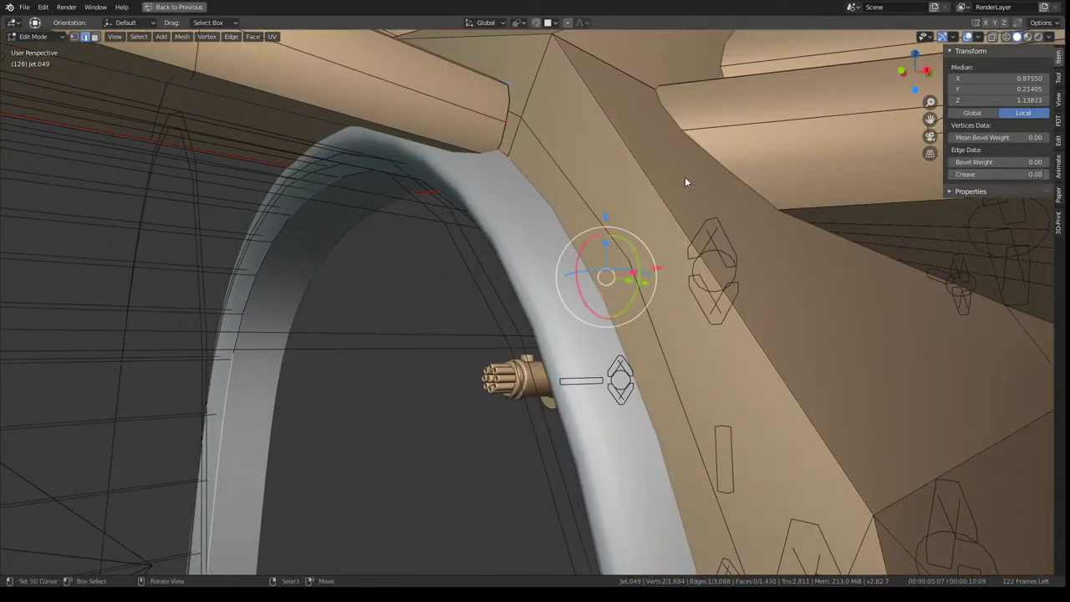
{"action": "mouse_move", "coordinate": [685, 182]}
{"action": "middle_mouse_down"}
{"action": "mouse_move", "coordinate": [273, 243]}
{"action": "mouse_move", "coordinate": [442, 232]}
{"action": "mouse_move", "coordinate": [461, 192]}
{"action": "mouse_move", "coordinate": [507, 256]}
{"action": "mouse_move", "coordinate": [626, 258]}
{"action": "mouse_move", "coordinate": [642, 194]}
{"action": "mouse_move", "coordinate": [627, 249]}
{"action": "mouse_move", "coordinate": [517, 278]}
{"action": "mouse_move", "coordinate": [612, 310]}
{"action": "mouse_move", "coordinate": [303, 249]}
{"action": "middle_mouse_up"}
- Leave mesh and armature editing and bring the nose landing leg into view
{"action": "scroll", "coordinate": [641, 219], "scroll_direction": "down", "scroll_amount": 5}
{"action": "key", "text": "Tab"}
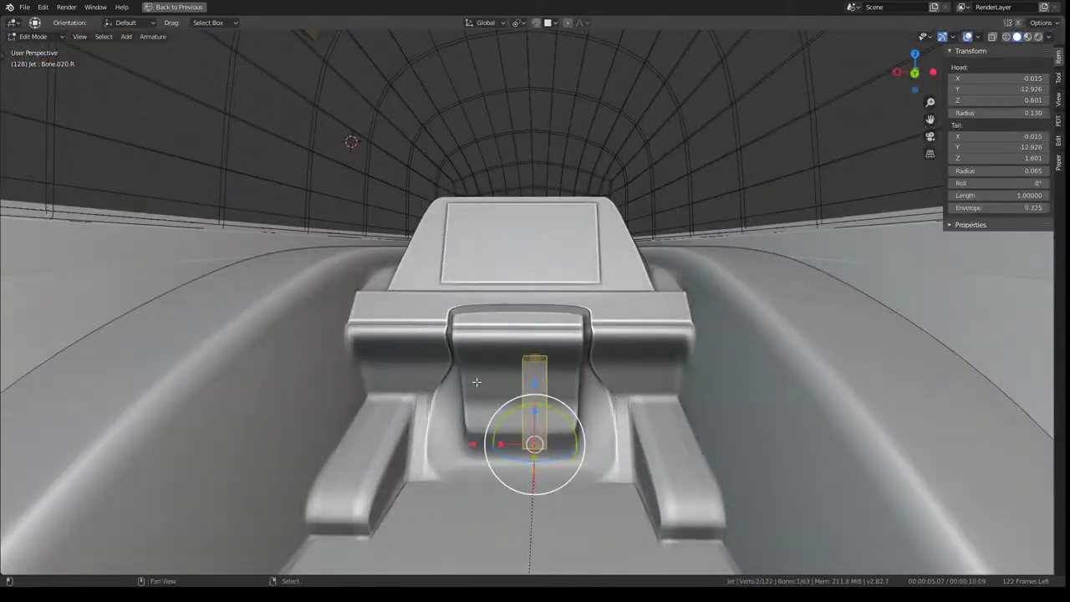
{"action": "key", "text": "Tab"}
{"action": "scroll", "coordinate": [472, 377], "scroll_direction": "down", "scroll_amount": 5}
{"action": "mouse_move", "coordinate": [472, 377]}
{"action": "middle_mouse_down"}
{"action": "mouse_move", "coordinate": [545, 293]}
{"action": "mouse_move", "coordinate": [621, 306]}
{"action": "middle_mouse_up"}
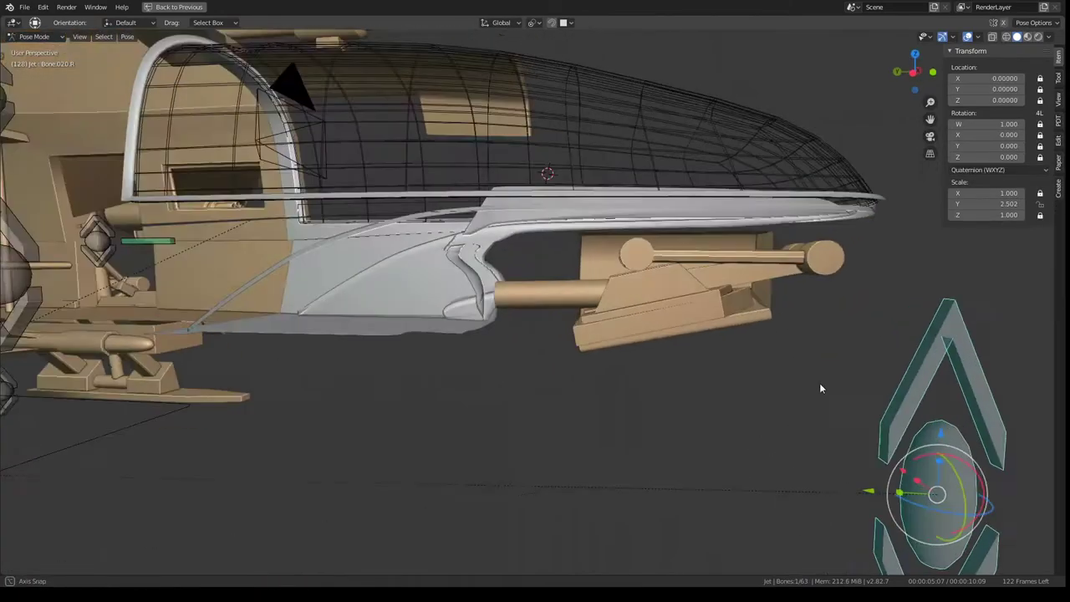
{"action": "middle_click_drag", "start_coordinate": [819, 387], "coordinate": [769, 318]}
- Scale the landing-leg bone to 0.25 and return to Object Mode
{"action": "key", "text": "s"}
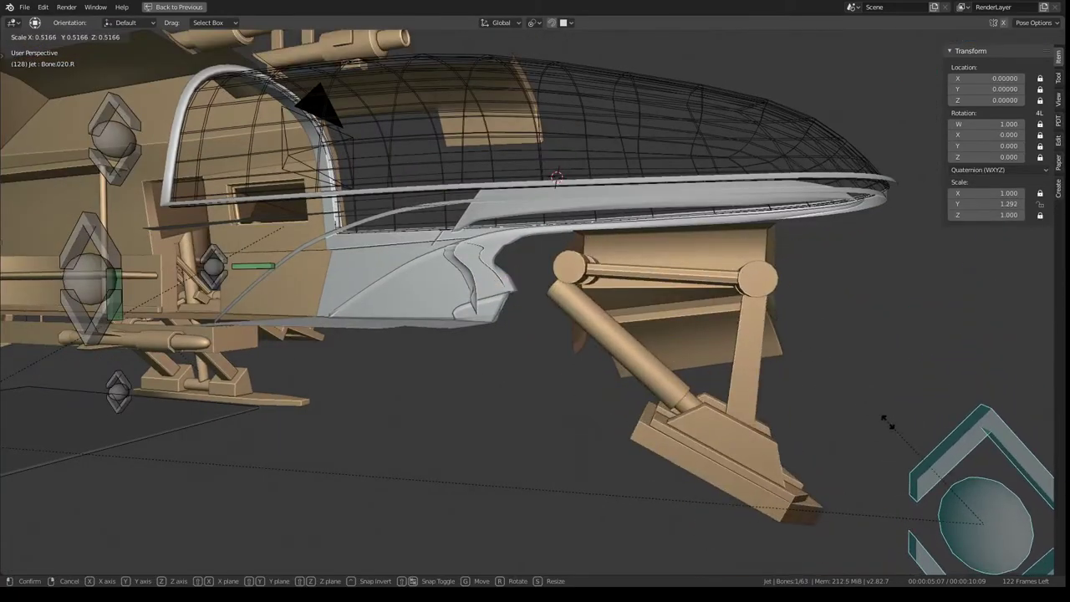
{"action": "left_click", "coordinate": [889, 425]}
{"action": "middle_click_drag", "start_coordinate": [889, 426], "coordinate": [724, 364]}
{"action": "scroll", "coordinate": [724, 365], "scroll_direction": "up", "scroll_amount": 2}
{"action": "key", "text": "s"}
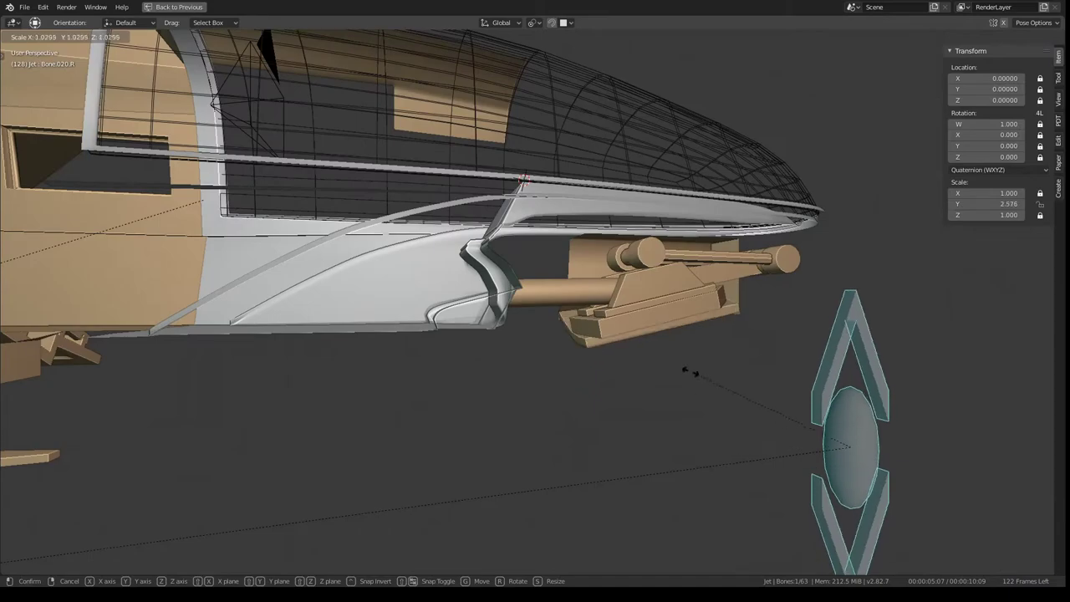
{"action": "left_click", "coordinate": [793, 421]}
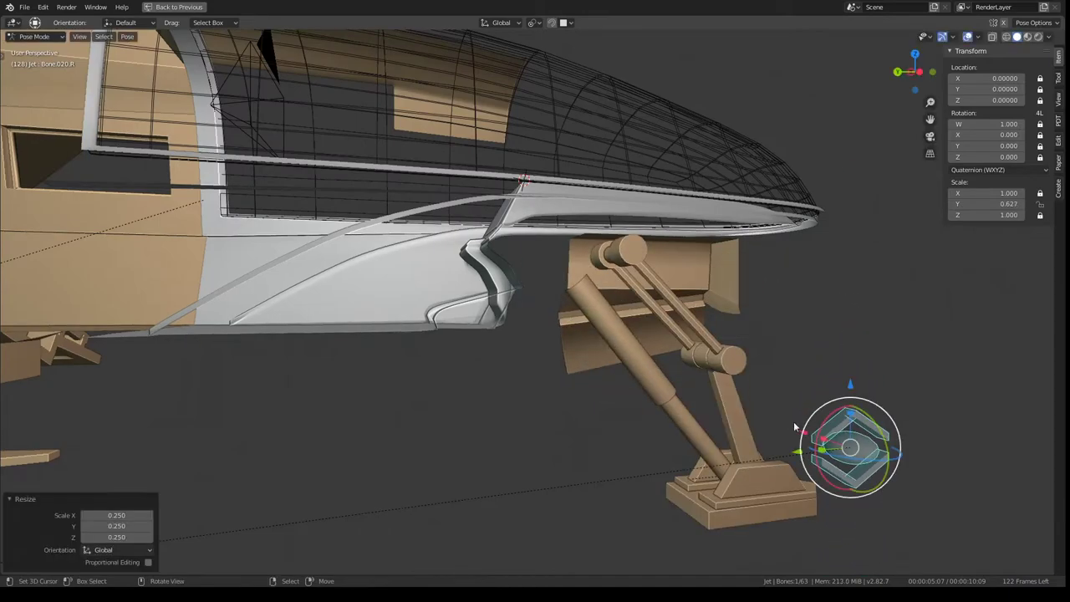
{"action": "mouse_move", "coordinate": [793, 421]}
{"action": "middle_mouse_down"}
{"action": "mouse_move", "coordinate": [562, 338]}
{"action": "mouse_move", "coordinate": [300, 347]}
{"action": "middle_mouse_up"}
{"action": "scroll", "coordinate": [580, 222], "scroll_direction": "up", "scroll_amount": 5}
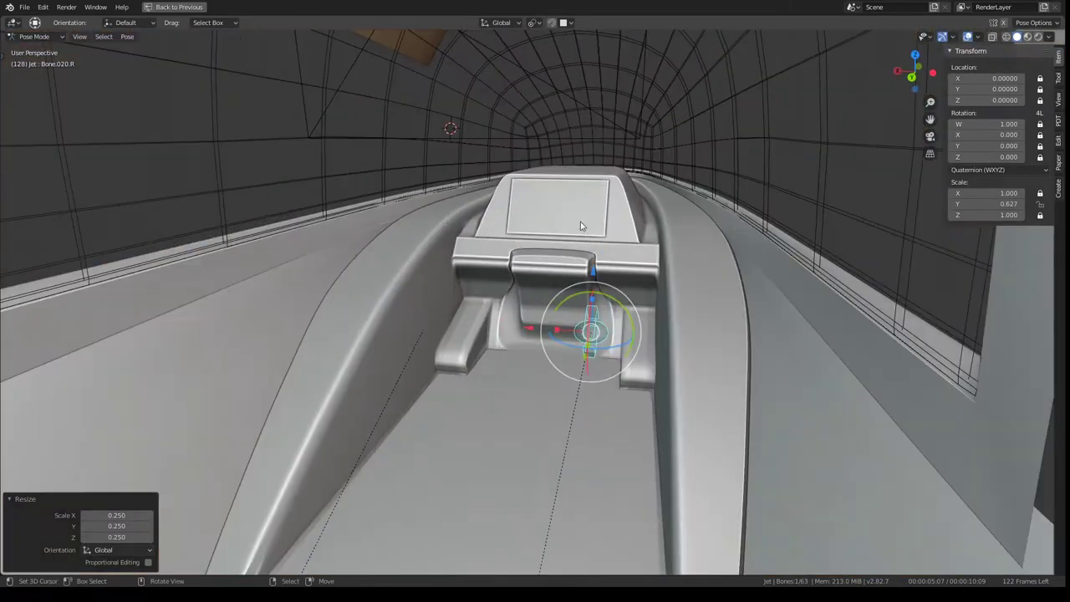
{"action": "key", "text": "ctrl+Tab"}
{"action": "scroll", "coordinate": [621, 326], "scroll_direction": "down", "scroll_amount": 5}
- Maximize the viewport inside the cockpit and enter Edit Mode on Jet.042
{"action": "scroll", "coordinate": [602, 318], "scroll_direction": "down", "scroll_amount": 3}
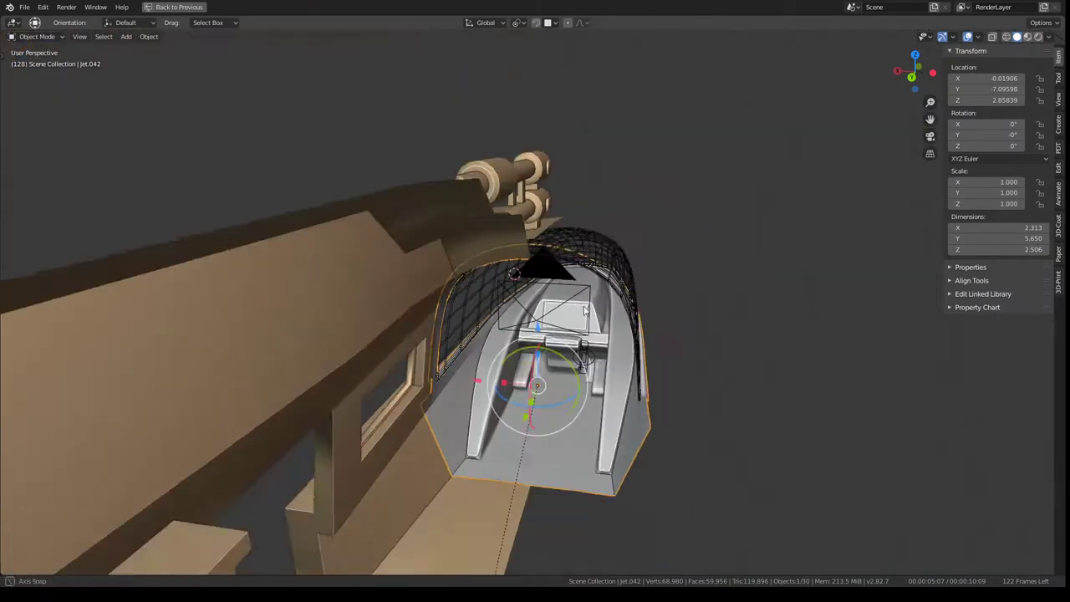
{"action": "scroll", "coordinate": [576, 311], "scroll_direction": "down", "scroll_amount": 1}
{"action": "key", "text": "ctrl+space"}
{"action": "middle_click_drag", "start_coordinate": [575, 299], "coordinate": [566, 196]}
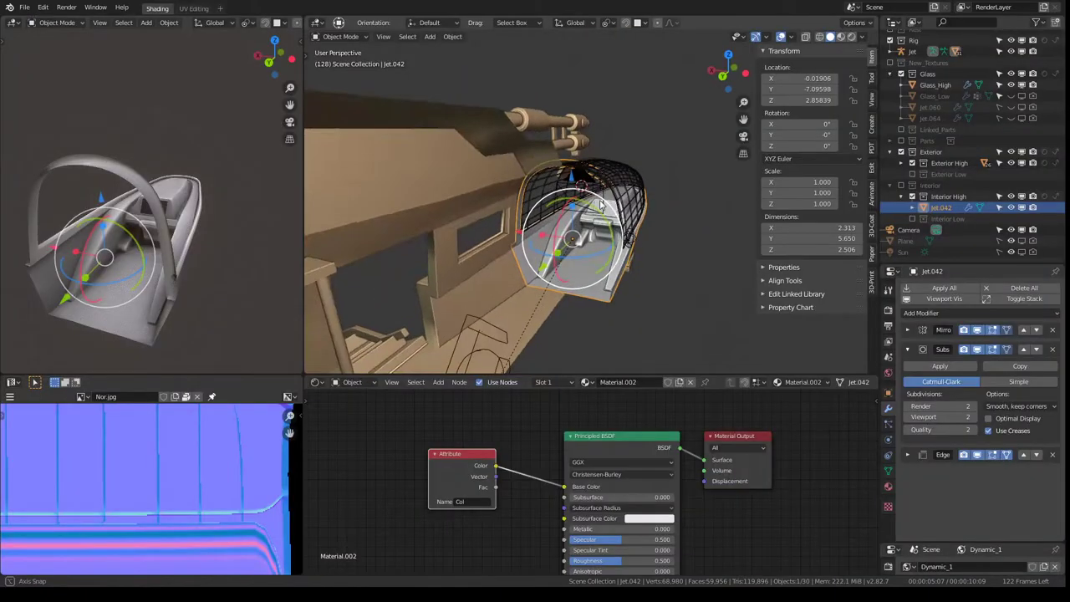
{"action": "scroll", "coordinate": [698, 205], "scroll_direction": "up", "scroll_amount": 4}
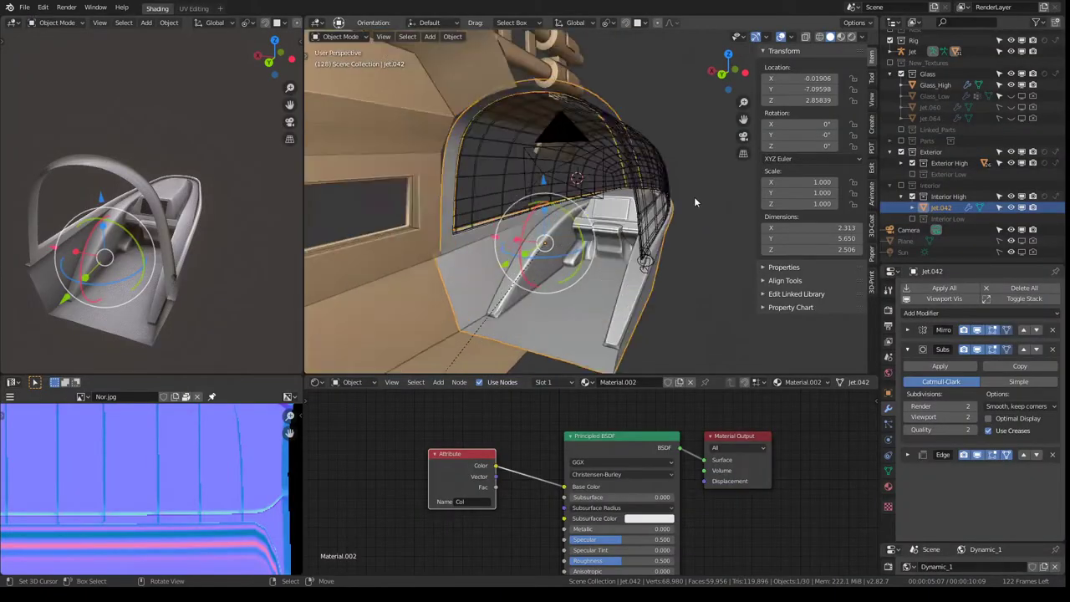
{"action": "scroll", "coordinate": [695, 201], "scroll_direction": "up", "scroll_amount": 2}
{"action": "mouse_move", "coordinate": [655, 210]}
{"action": "middle_mouse_down"}
{"action": "mouse_move", "coordinate": [610, 220]}
{"action": "mouse_move", "coordinate": [659, 182]}
{"action": "mouse_move", "coordinate": [568, 232]}
{"action": "mouse_move", "coordinate": [619, 201]}
{"action": "mouse_move", "coordinate": [570, 219]}
{"action": "middle_mouse_up"}
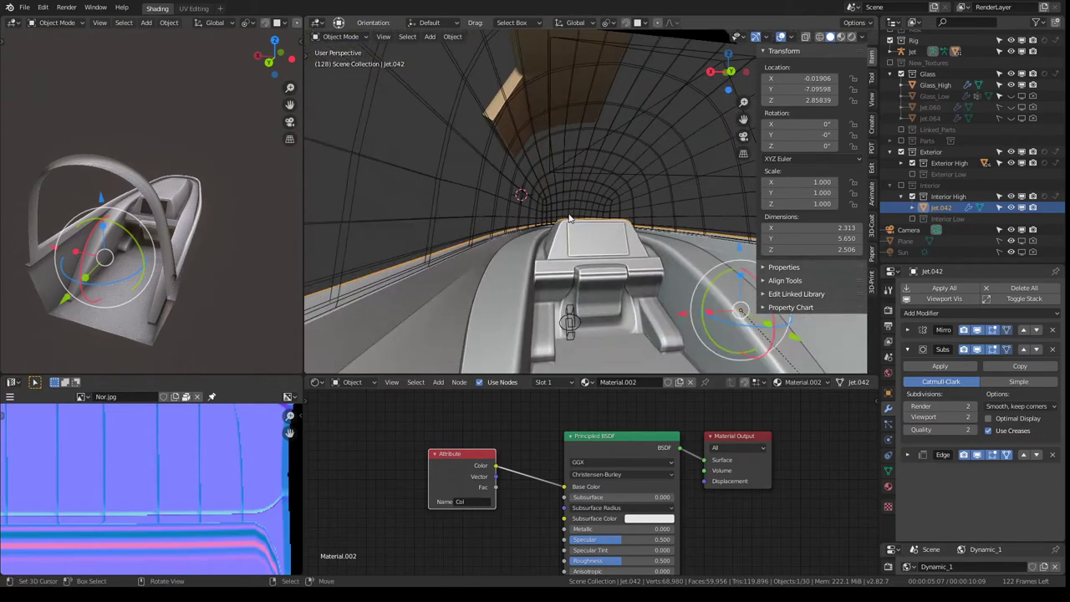
{"action": "key", "text": "ctrl+space"}
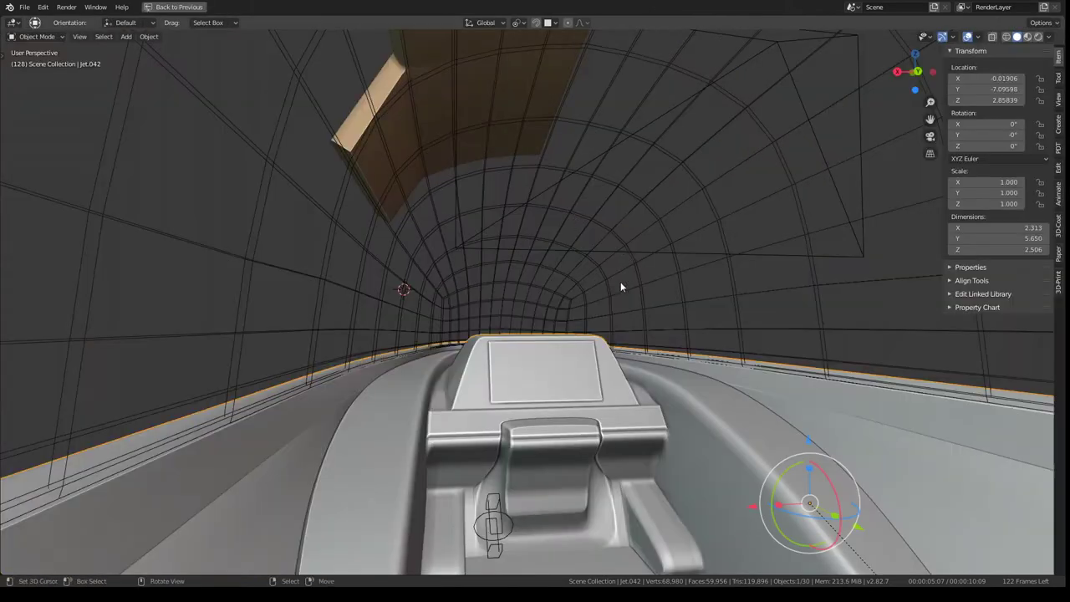
{"action": "mouse_move", "coordinate": [621, 287]}
{"action": "middle_mouse_down"}
{"action": "mouse_move", "coordinate": [635, 192]}
{"action": "mouse_move", "coordinate": [644, 220]}
{"action": "mouse_move", "coordinate": [589, 261]}
{"action": "middle_mouse_up"}
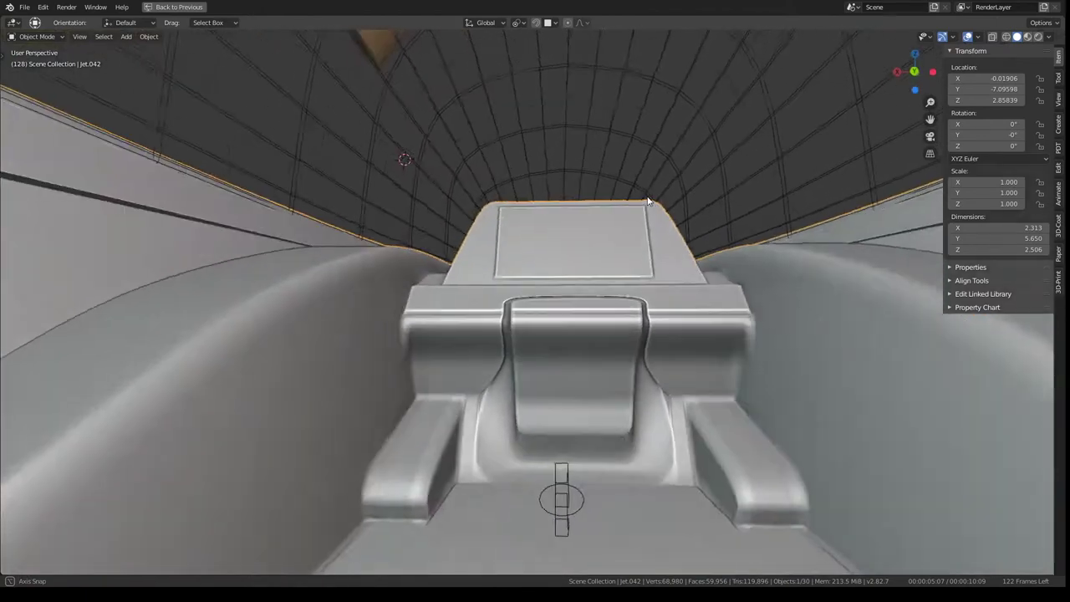
{"action": "key", "text": "Tab"}
{"action": "scroll", "coordinate": [496, 352], "scroll_direction": "up", "scroll_amount": 5}
- Frame the console's vertical crease edge and shift it along X
{"action": "left_click", "coordinate": [496, 351]}
{"action": "key", "text": "KP_Decimal"}
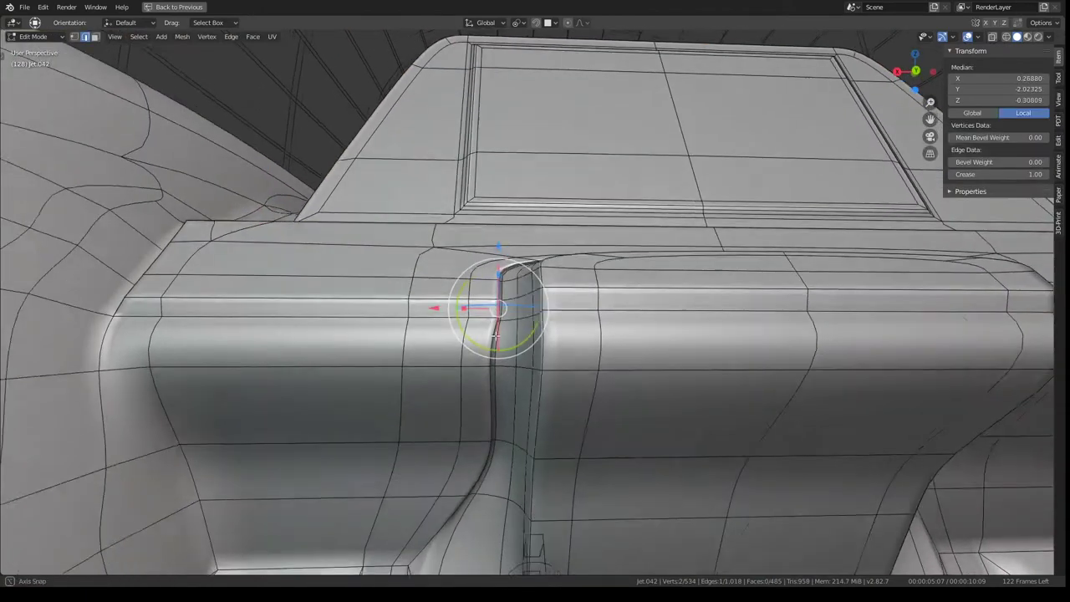
{"action": "left_click_drag", "start_coordinate": [400, 252], "coordinate": [399, 251]}
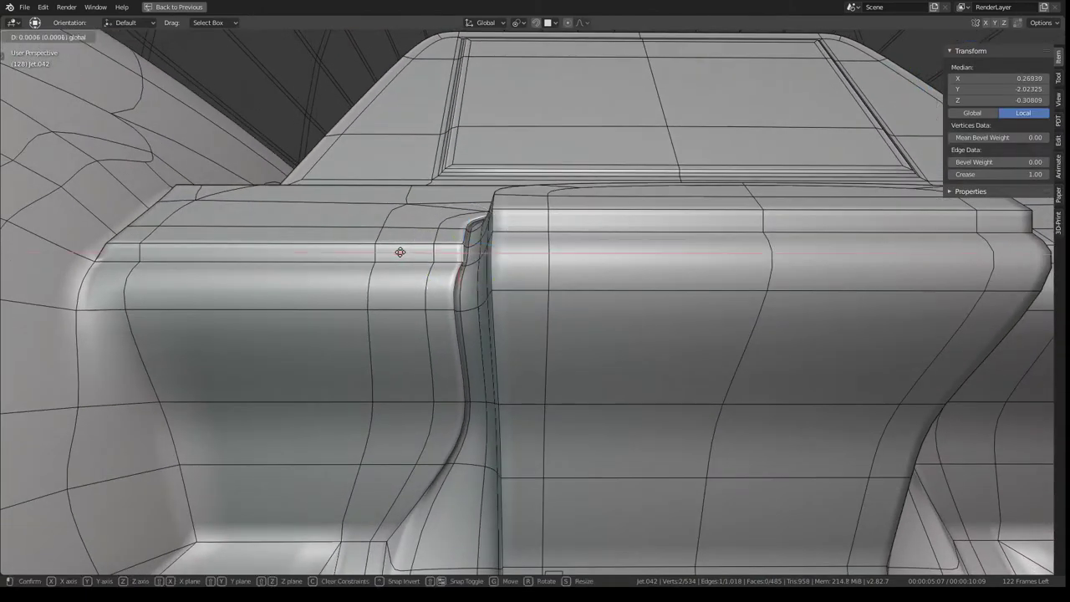
{"action": "left_click", "coordinate": [400, 252]}
{"action": "scroll", "coordinate": [404, 248], "scroll_direction": "down", "scroll_amount": 3}
{"action": "middle_click_drag", "start_coordinate": [403, 248], "coordinate": [546, 266]}
{"action": "scroll", "coordinate": [594, 259], "scroll_direction": "up", "scroll_amount": 2}
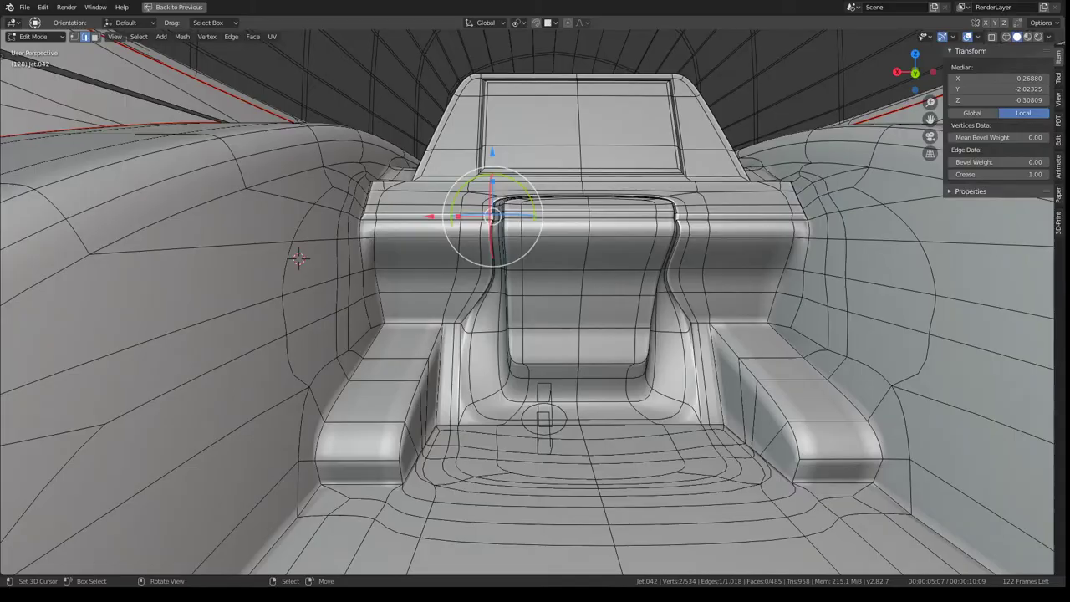
{"action": "middle_click_drag", "start_coordinate": [299, 258], "coordinate": [605, 381]}
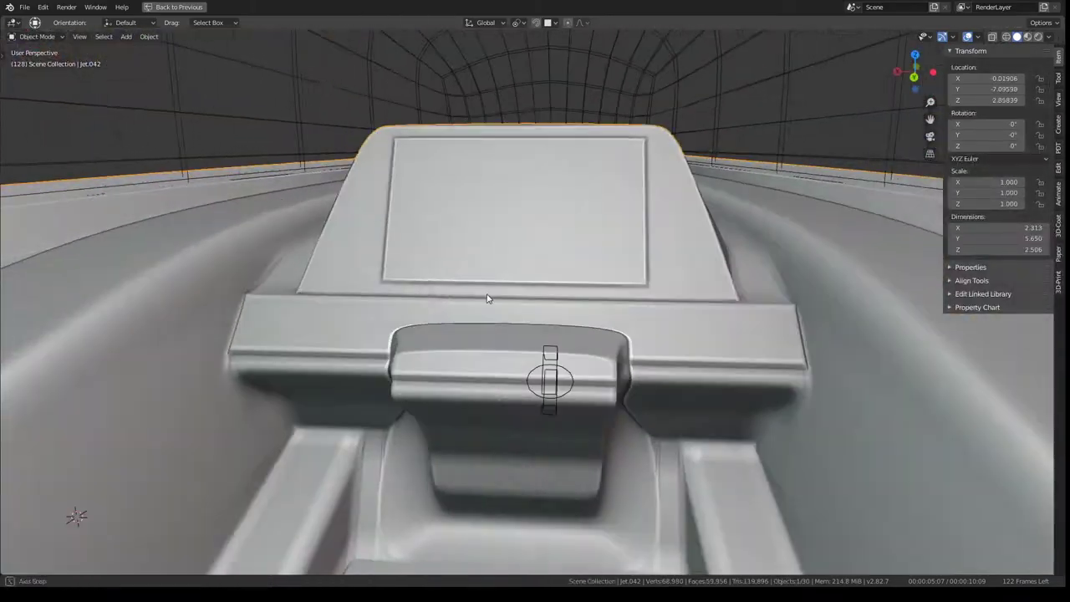
{"action": "mouse_move", "coordinate": [487, 299]}
{"action": "middle_mouse_down"}
{"action": "mouse_move", "coordinate": [647, 306]}
{"action": "mouse_move", "coordinate": [561, 199]}
{"action": "mouse_move", "coordinate": [642, 209]}
{"action": "middle_mouse_up"}
- Select the armrest corner and rim edge loop, then preview the smoothed mesh
{"action": "key", "text": "Tab"}
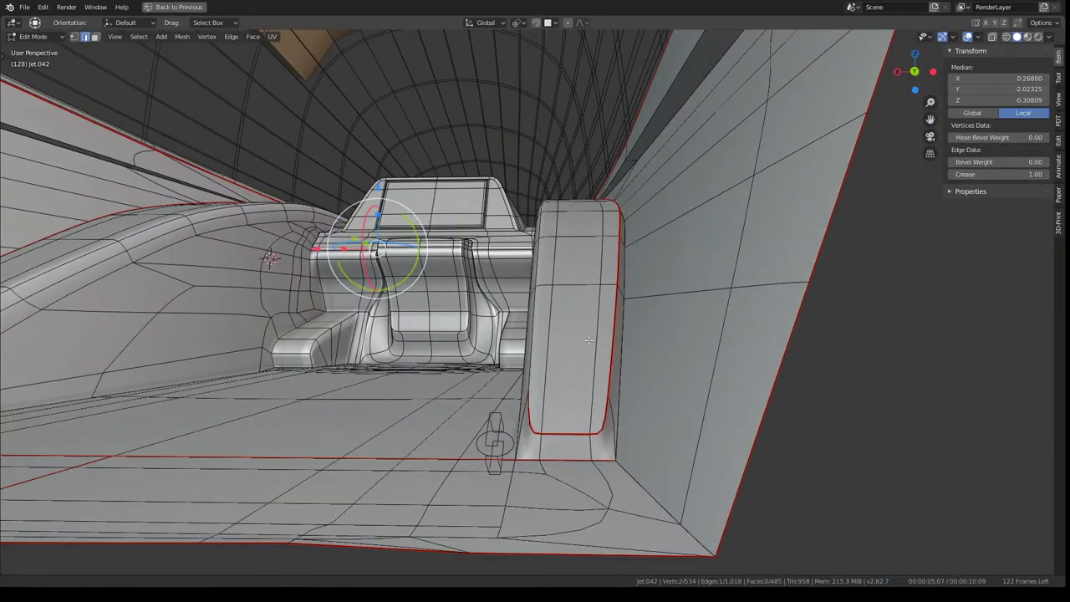
{"action": "middle_click_drag", "start_coordinate": [588, 341], "coordinate": [431, 379]}
{"action": "left_click", "coordinate": [264, 418]}
{"action": "mouse_move", "coordinate": [264, 418]}
{"action": "middle_mouse_down"}
{"action": "mouse_move", "coordinate": [444, 419]}
{"action": "mouse_move", "coordinate": [444, 428]}
{"action": "middle_mouse_up"}
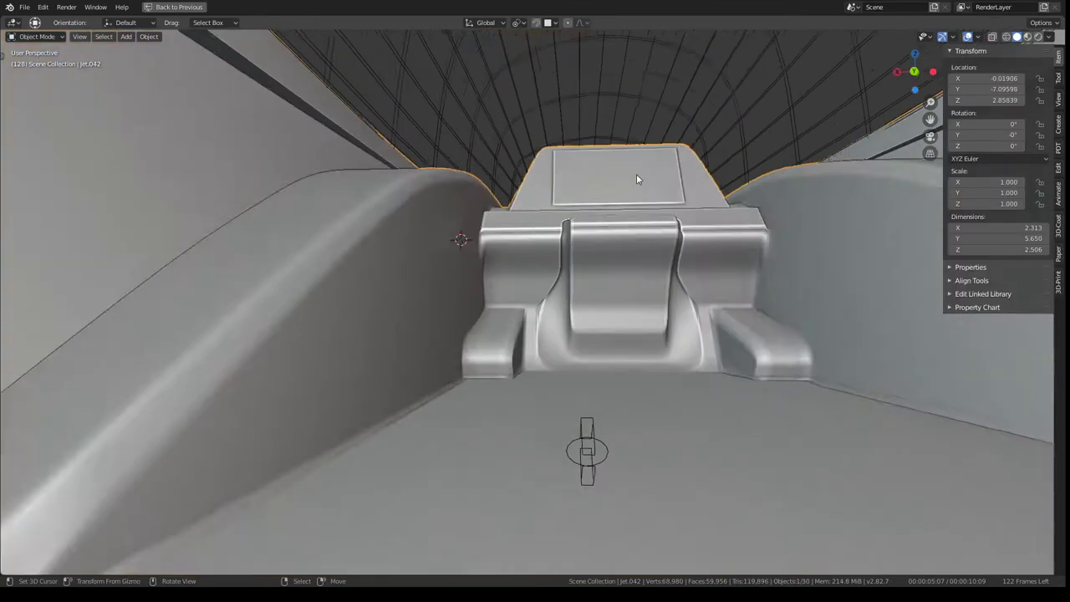
{"action": "mouse_move", "coordinate": [636, 174]}
{"action": "middle_mouse_down"}
{"action": "mouse_move", "coordinate": [502, 251]}
{"action": "mouse_move", "coordinate": [508, 235]}
{"action": "mouse_move", "coordinate": [524, 250]}
{"action": "middle_mouse_up"}
{"action": "left_click", "coordinate": [508, 234], "text": "alt+shift"}
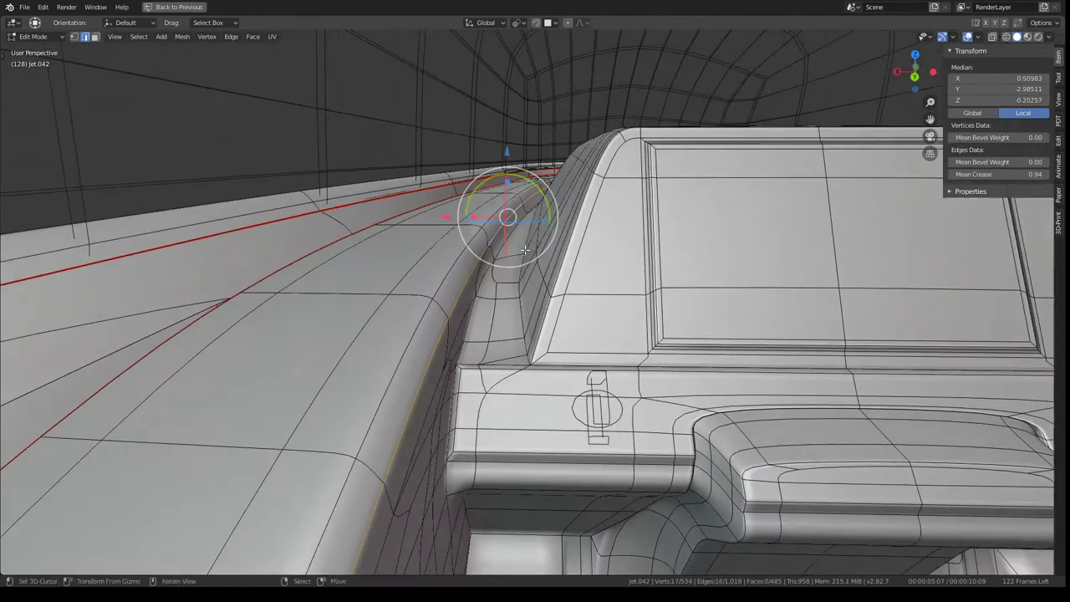
{"action": "key", "text": "Tab"}
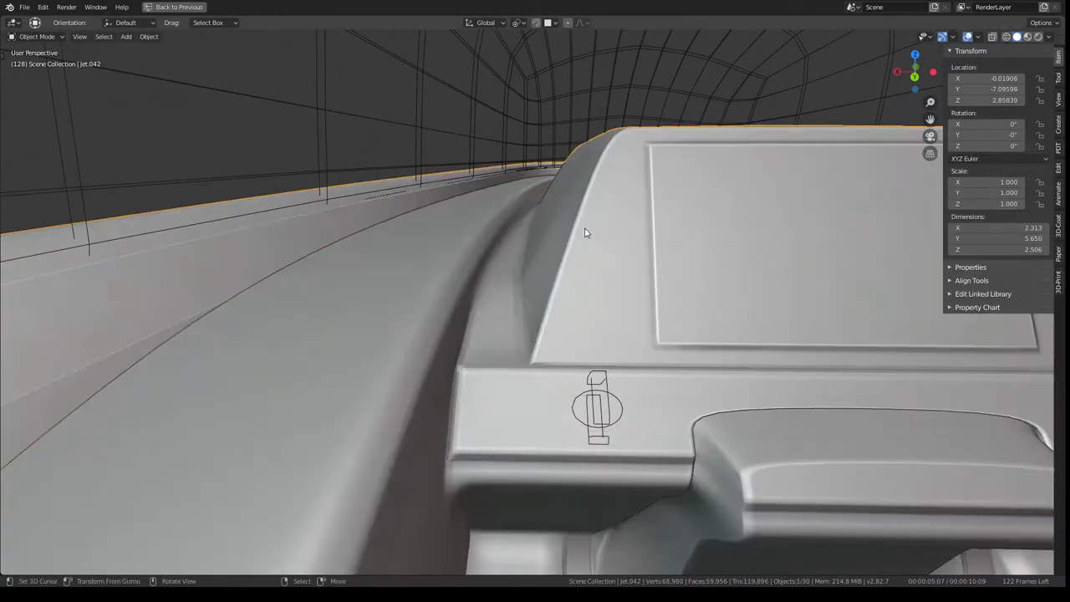
{"action": "middle_click_drag", "start_coordinate": [534, 210], "coordinate": [453, 353]}
- Extend the selection along the hull rim loop with additional rim edges
{"action": "key", "text": "Tab"}
{"action": "mouse_move", "coordinate": [520, 322]}
{"action": "middle_mouse_down"}
{"action": "mouse_move", "coordinate": [679, 228]}
{"action": "mouse_move", "coordinate": [597, 222]}
{"action": "mouse_move", "coordinate": [568, 232]}
{"action": "mouse_move", "coordinate": [630, 287]}
{"action": "mouse_move", "coordinate": [652, 222]}
{"action": "middle_mouse_up"}
{"action": "left_click", "coordinate": [680, 229], "text": "alt+shift"}
{"action": "mouse_move", "coordinate": [561, 417]}
{"action": "middle_mouse_down"}
{"action": "mouse_move", "coordinate": [498, 370]}
{"action": "mouse_move", "coordinate": [633, 286]}
{"action": "mouse_move", "coordinate": [596, 394]}
{"action": "mouse_move", "coordinate": [694, 172]}
{"action": "middle_mouse_up"}
{"action": "left_click", "coordinate": [498, 371], "text": "ctrl"}
{"action": "left_click", "coordinate": [627, 288]}
{"action": "left_click", "coordinate": [599, 388], "text": "shift"}
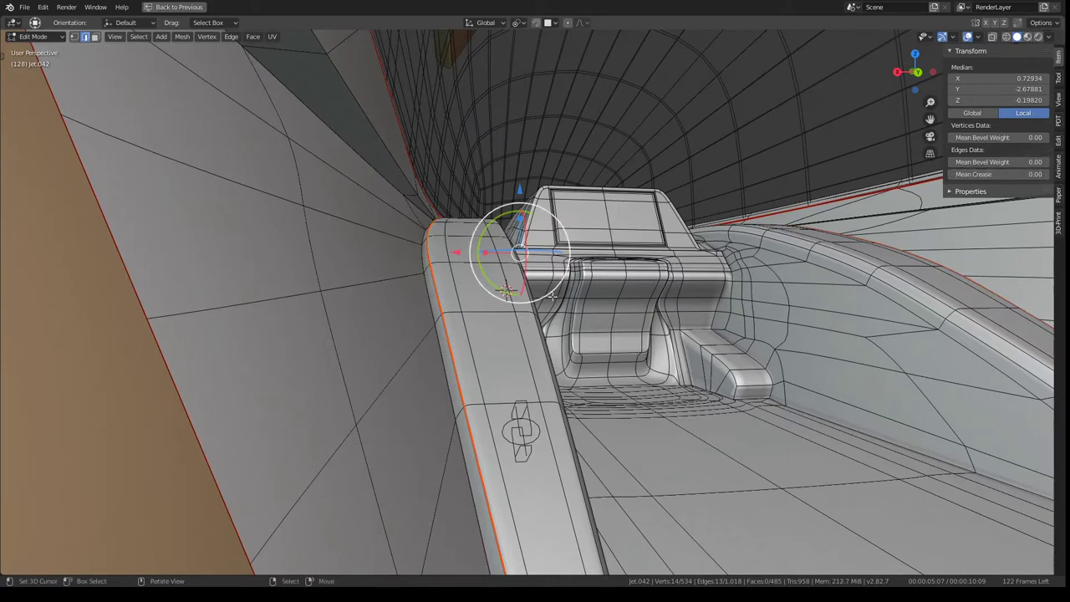
- Preview the smoothed cockpit mesh around the seat, then return to Edit Mode
{"action": "key", "text": "Tab"}
{"action": "mouse_move", "coordinate": [492, 252]}
{"action": "middle_mouse_down"}
{"action": "mouse_move", "coordinate": [539, 280]}
{"action": "mouse_move", "coordinate": [486, 373]}
{"action": "mouse_move", "coordinate": [478, 327]}
{"action": "mouse_move", "coordinate": [500, 380]}
{"action": "mouse_move", "coordinate": [491, 317]}
{"action": "middle_mouse_up"}
{"action": "scroll", "coordinate": [492, 250], "scroll_direction": "up", "scroll_amount": 5}
{"action": "key", "text": "Tab"}
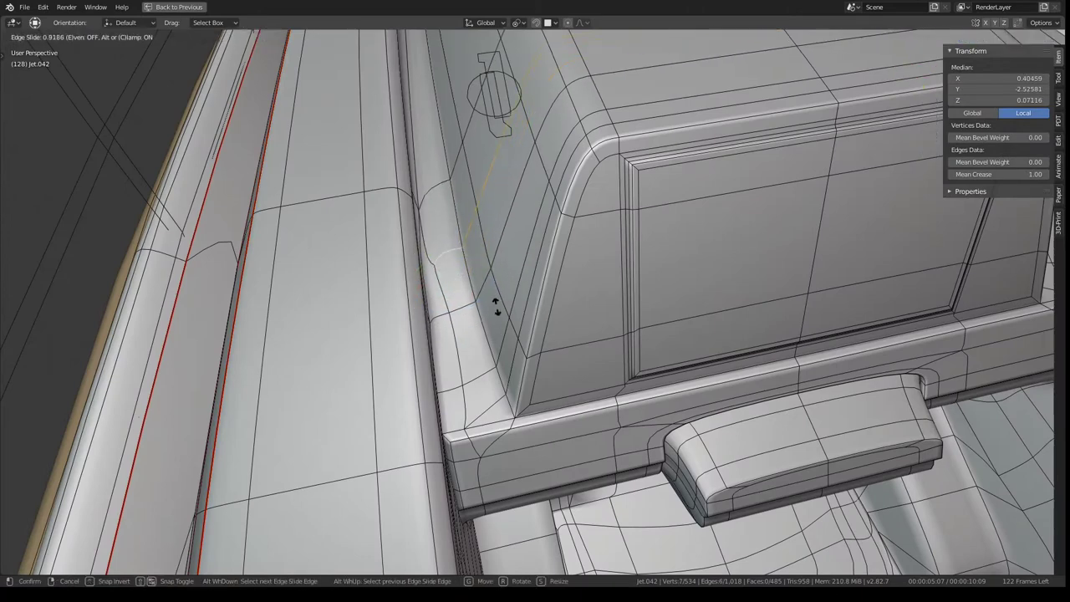
- Slide the creased edge loop beside the console to tighten its side curve
{"action": "left_click", "coordinate": [456, 314]}
{"action": "mouse_move", "coordinate": [456, 314]}
{"action": "middle_mouse_down"}
{"action": "mouse_move", "coordinate": [454, 255]}
{"action": "mouse_move", "coordinate": [486, 310]}
{"action": "mouse_move", "coordinate": [472, 296]}
{"action": "mouse_move", "coordinate": [488, 270]}
{"action": "mouse_move", "coordinate": [502, 318]}
{"action": "mouse_move", "coordinate": [545, 350]}
{"action": "mouse_move", "coordinate": [599, 304]}
{"action": "mouse_move", "coordinate": [509, 349]}
{"action": "mouse_move", "coordinate": [547, 354]}
{"action": "mouse_move", "coordinate": [602, 313]}
{"action": "mouse_move", "coordinate": [507, 265]}
{"action": "mouse_move", "coordinate": [506, 236]}
{"action": "mouse_move", "coordinate": [508, 363]}
{"action": "mouse_move", "coordinate": [449, 319]}
{"action": "mouse_move", "coordinate": [463, 226]}
{"action": "mouse_move", "coordinate": [517, 242]}
{"action": "mouse_move", "coordinate": [481, 343]}
{"action": "mouse_move", "coordinate": [564, 286]}
{"action": "mouse_move", "coordinate": [574, 290]}
{"action": "middle_mouse_up"}
{"action": "key", "text": "Tab"}
{"action": "key", "text": "Tab"}
{"action": "left_click", "coordinate": [477, 350]}
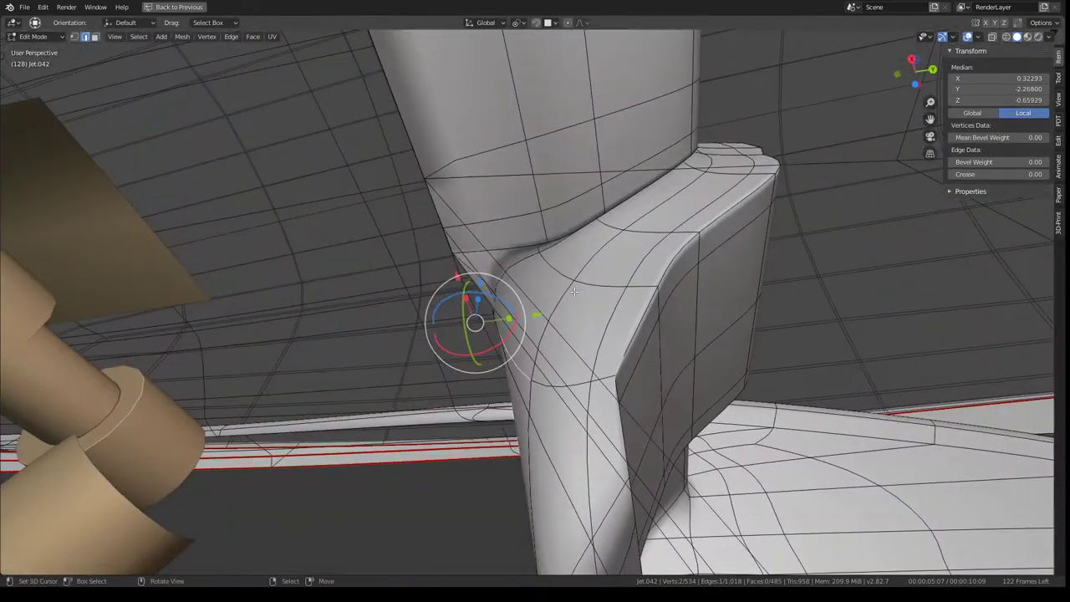
- Pull the vertex beneath the seat along Y and check the whole ship
{"action": "left_click_drag", "start_coordinate": [545, 309], "coordinate": [395, 327]}
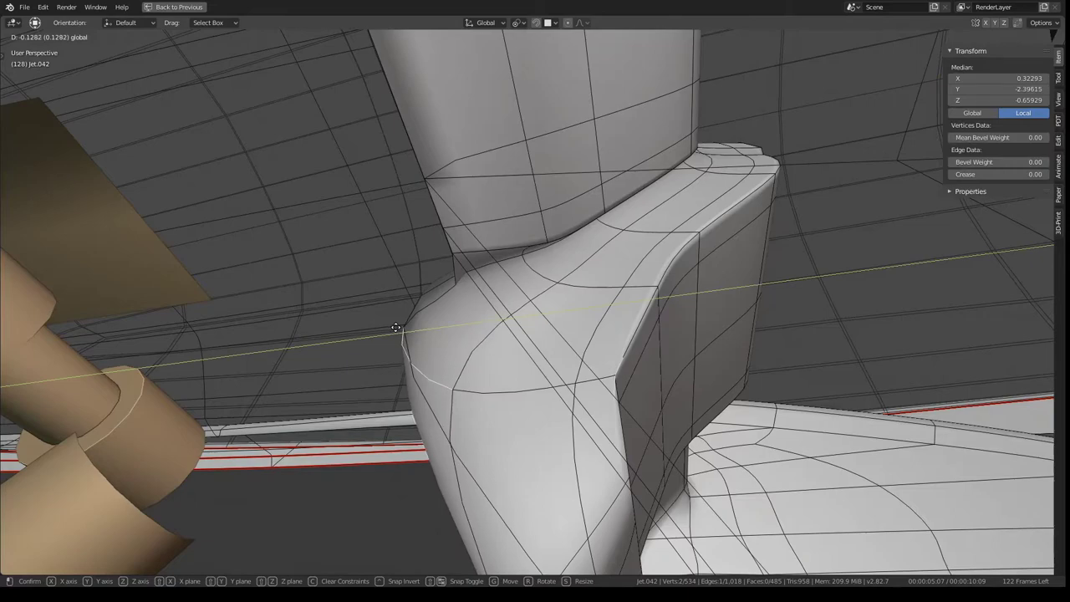
{"action": "left_click", "coordinate": [410, 332]}
{"action": "key", "text": "Tab"}
{"action": "scroll", "coordinate": [410, 303], "scroll_direction": "down", "scroll_amount": 5}
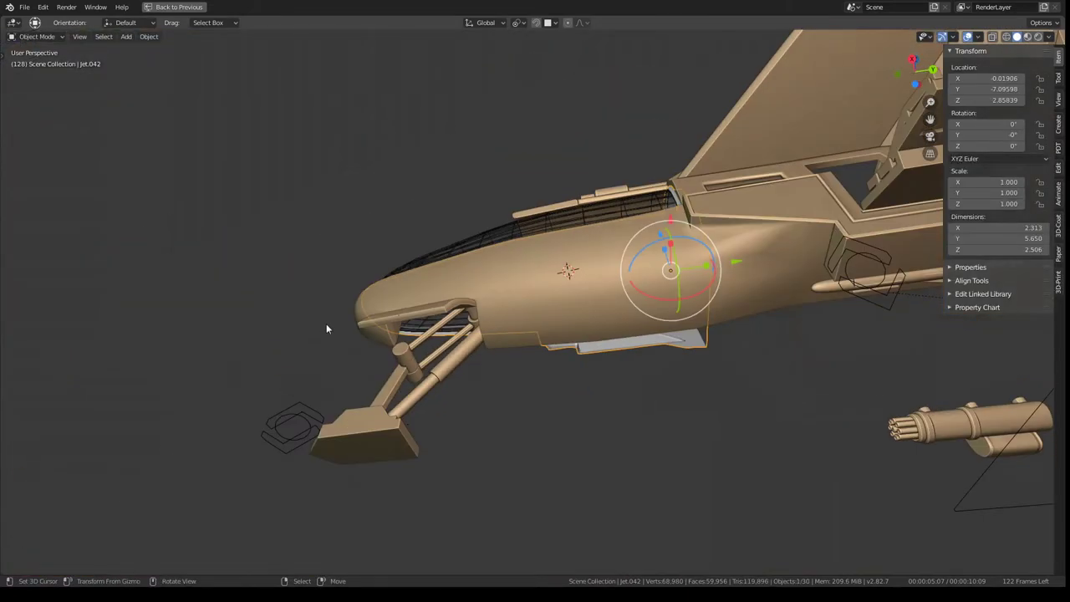
{"action": "middle_click_drag", "start_coordinate": [326, 323], "coordinate": [777, 424]}
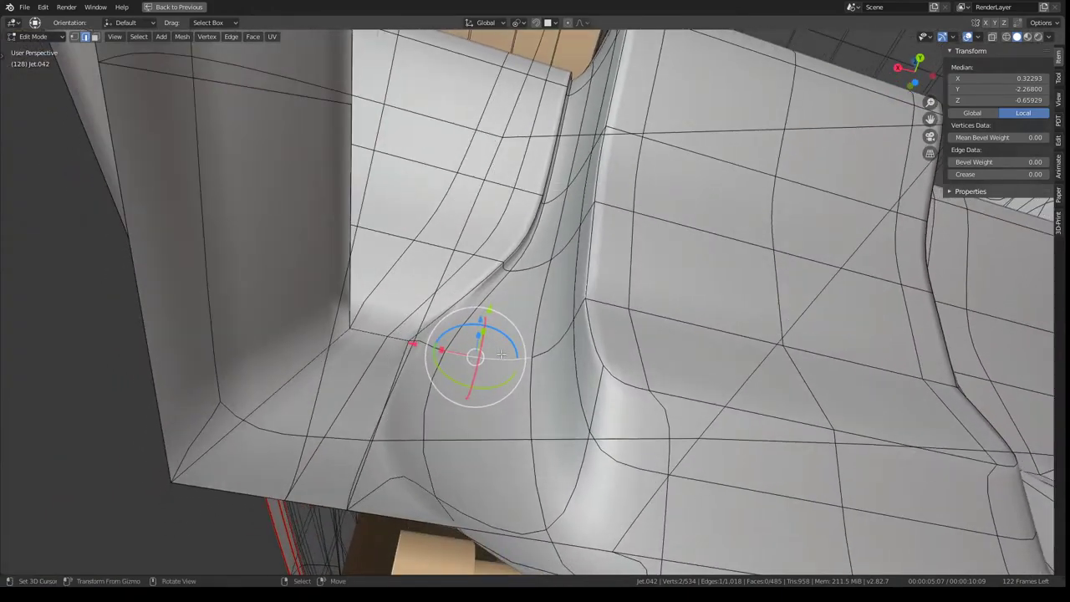
- Slide the console's lower corner vertices along Y so they flare toward the floor
{"action": "left_click", "coordinate": [500, 354]}
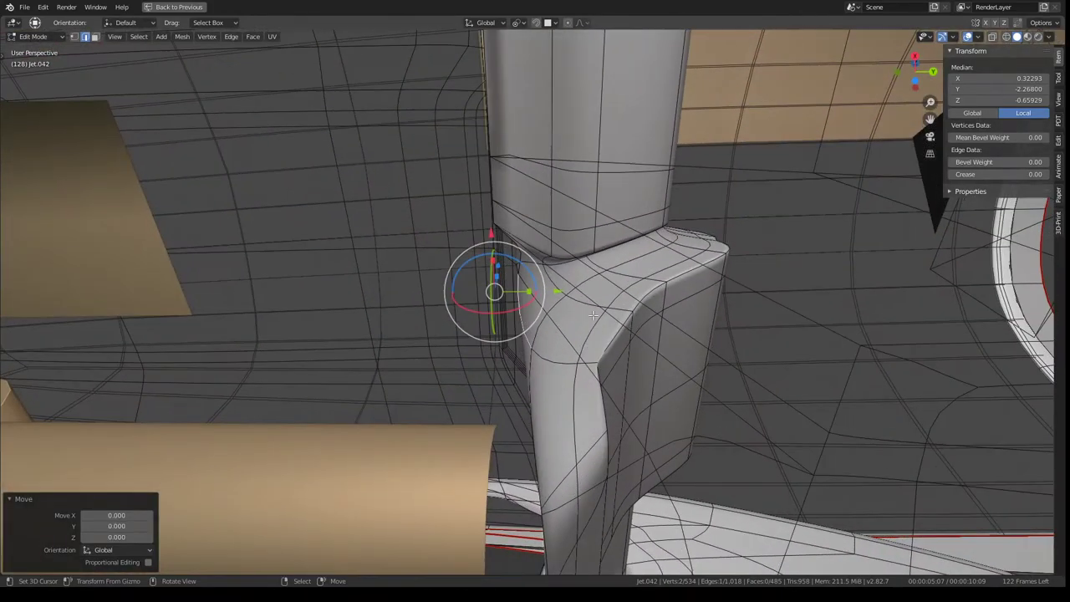
{"action": "left_click_drag", "start_coordinate": [569, 290], "coordinate": [346, 300]}
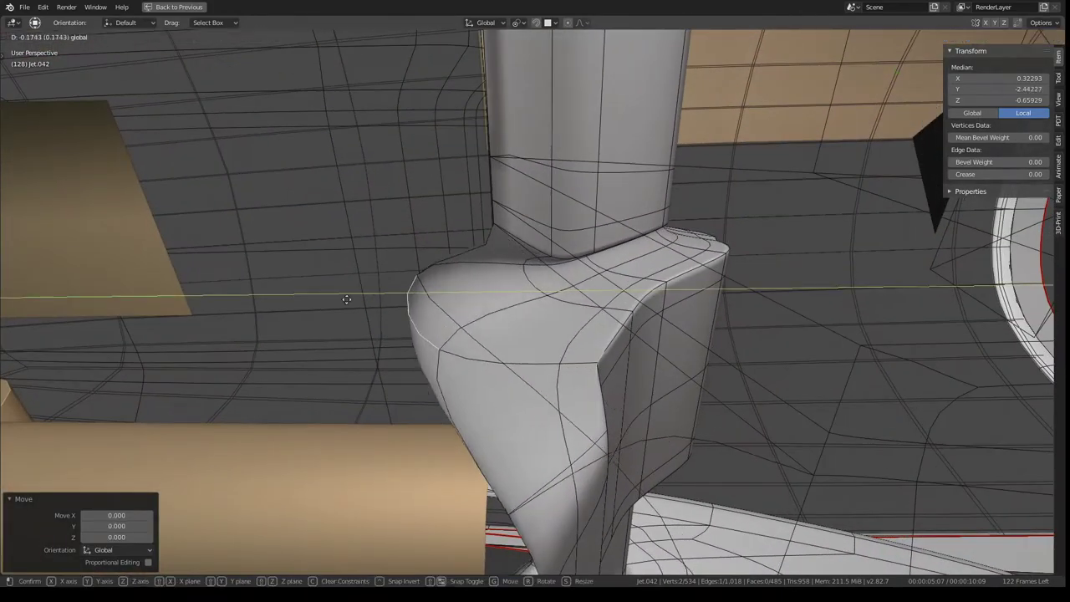
{"action": "left_click", "coordinate": [189, 316]}
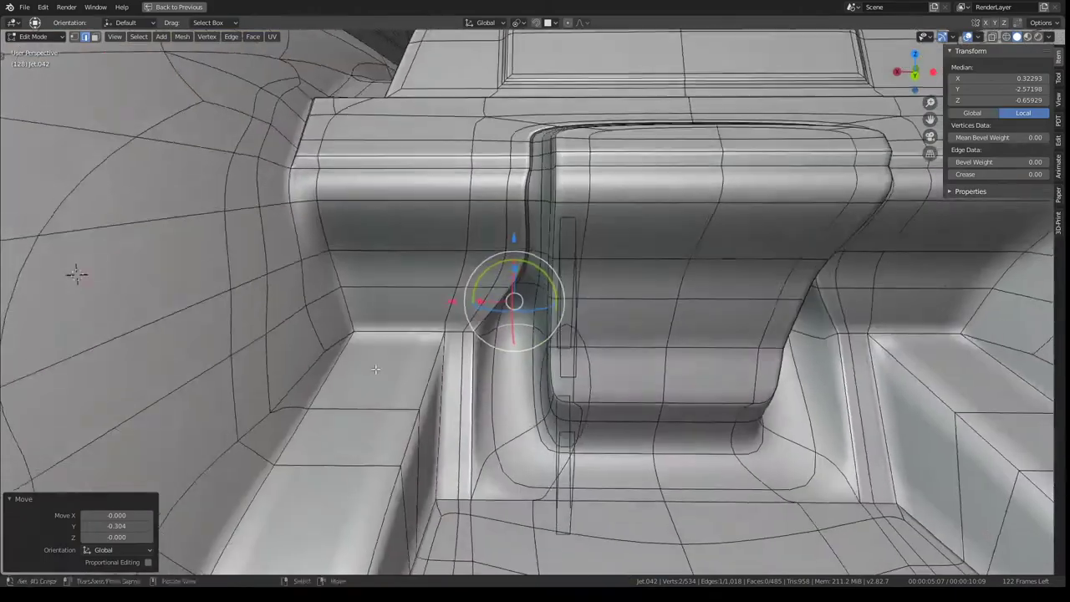
{"action": "mouse_move", "coordinate": [375, 369]}
{"action": "middle_mouse_down"}
{"action": "mouse_move", "coordinate": [652, 289]}
{"action": "mouse_move", "coordinate": [421, 234]}
{"action": "mouse_move", "coordinate": [524, 227]}
{"action": "middle_mouse_up"}
{"action": "mouse_move", "coordinate": [508, 302]}
{"action": "middle_mouse_down"}
{"action": "mouse_move", "coordinate": [534, 271]}
{"action": "mouse_move", "coordinate": [630, 221]}
{"action": "middle_mouse_up"}
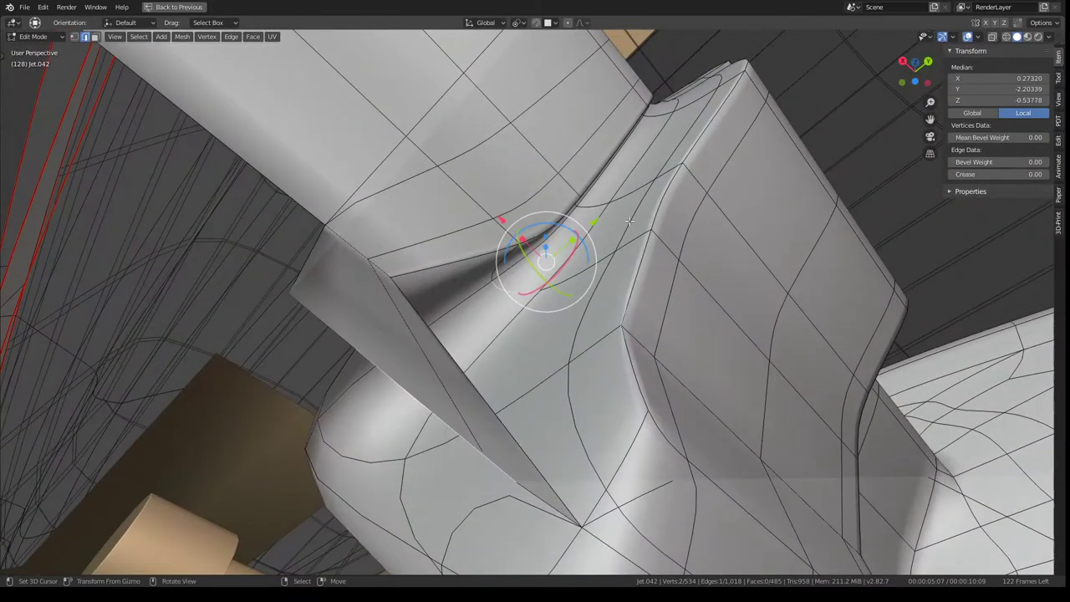
{"action": "left_click", "coordinate": [472, 295]}
{"action": "mouse_move", "coordinate": [472, 295]}
{"action": "middle_mouse_down"}
{"action": "mouse_move", "coordinate": [559, 299]}
{"action": "mouse_move", "coordinate": [535, 315]}
{"action": "middle_mouse_up"}
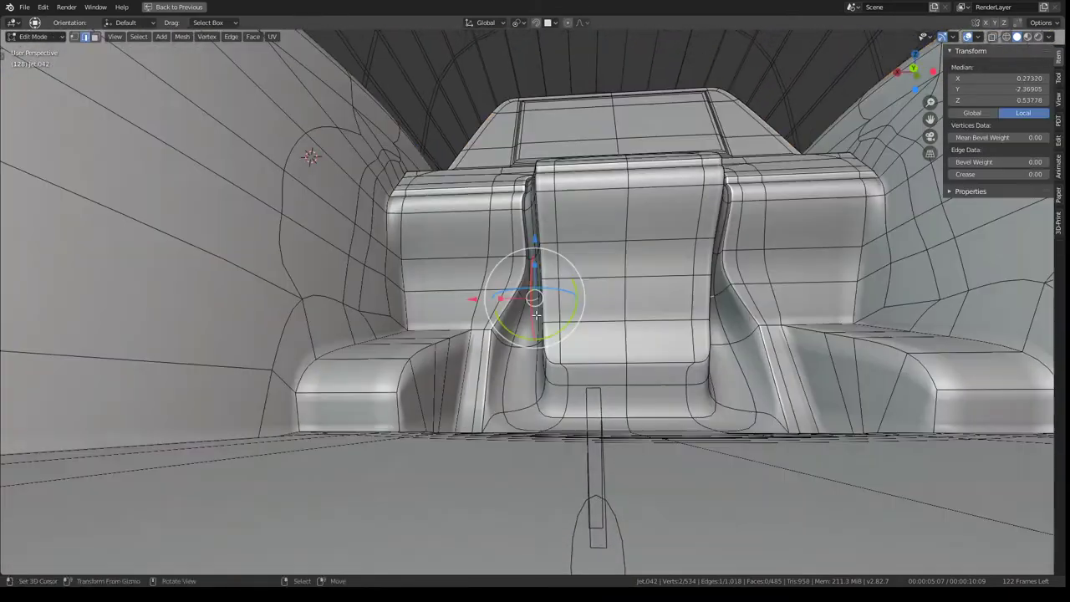
{"action": "scroll", "coordinate": [536, 314], "scroll_direction": "up", "scroll_amount": 3}
{"action": "middle_click_drag", "start_coordinate": [533, 396], "coordinate": [568, 428]}
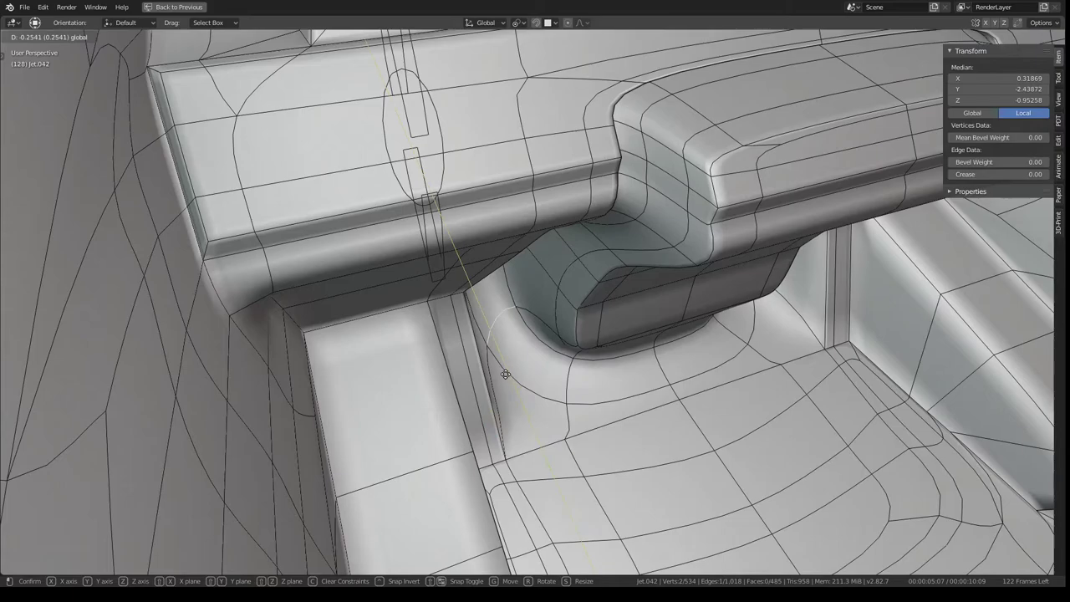
{"action": "left_click", "coordinate": [508, 360]}
{"action": "mouse_move", "coordinate": [509, 359]}
{"action": "middle_mouse_down"}
{"action": "mouse_move", "coordinate": [527, 281]}
{"action": "mouse_move", "coordinate": [539, 346]}
{"action": "mouse_move", "coordinate": [588, 351]}
{"action": "middle_mouse_up"}
- Preview the smoothing, then nudge the base vertices along Y once more
{"action": "key", "text": "Tab"}
{"action": "scroll", "coordinate": [526, 281], "scroll_direction": "down", "scroll_amount": 5}
{"action": "key", "text": "Tab"}
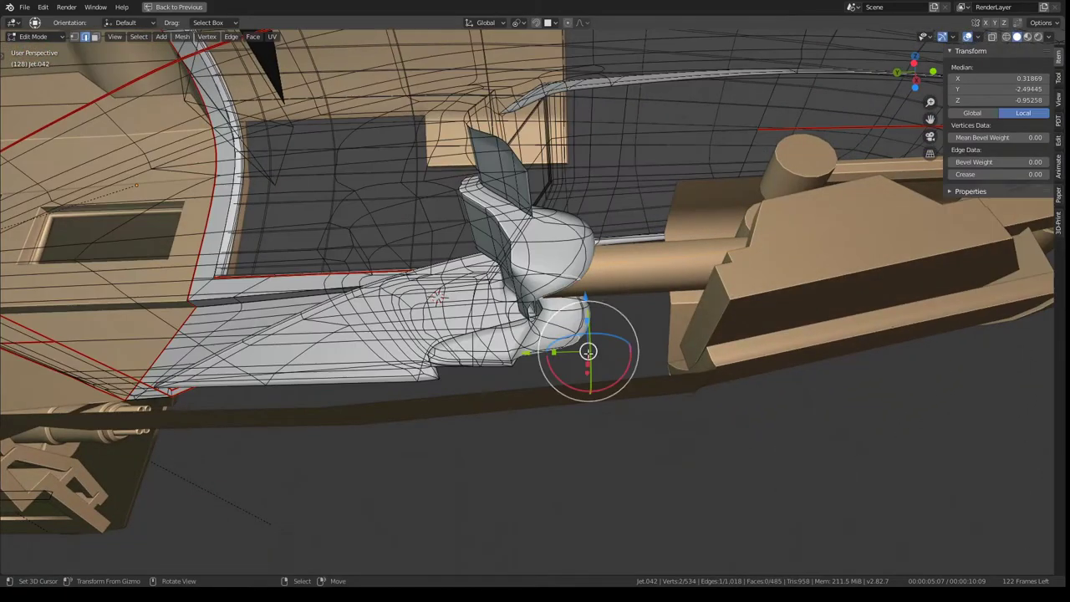
{"action": "left_click", "coordinate": [608, 361]}
{"action": "mouse_move", "coordinate": [608, 361]}
{"action": "middle_mouse_down"}
{"action": "mouse_move", "coordinate": [598, 326]}
{"action": "mouse_move", "coordinate": [399, 402]}
{"action": "middle_mouse_up"}
{"action": "scroll", "coordinate": [598, 326], "scroll_direction": "up", "scroll_amount": 5}
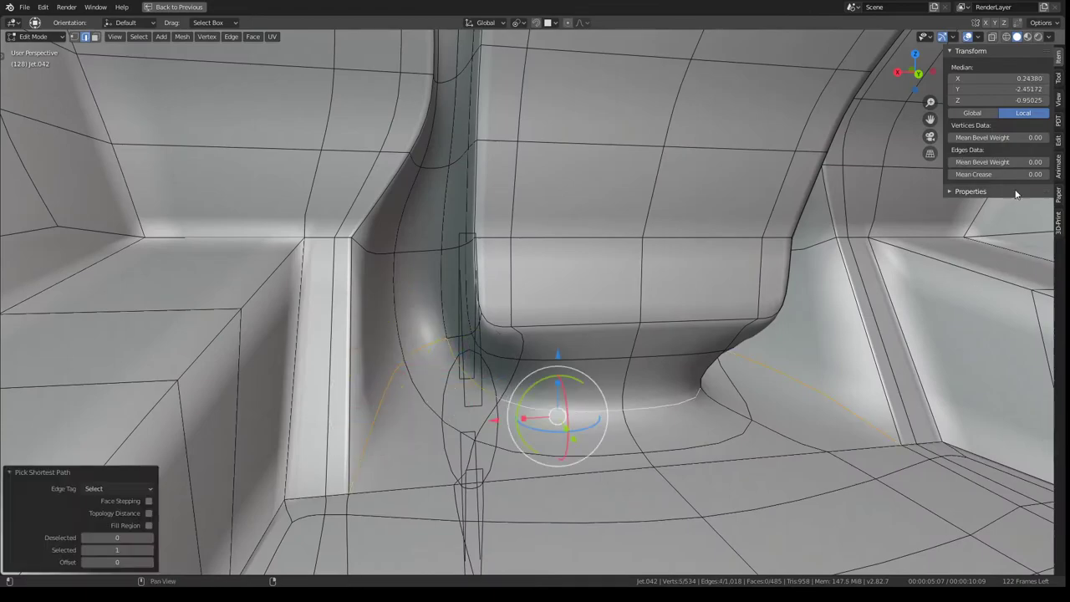
- Orbit to a new angle on the console base and preview the smoothed mesh
{"action": "scroll", "coordinate": [534, 352], "scroll_direction": "down", "scroll_amount": 4}
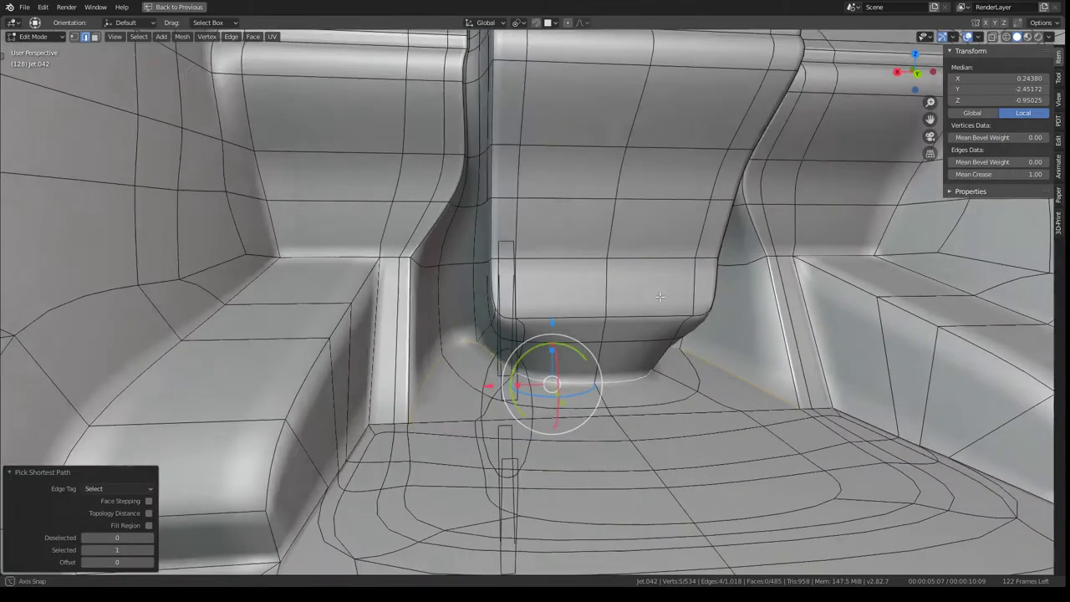
{"action": "mouse_move", "coordinate": [535, 351]}
{"action": "middle_mouse_down"}
{"action": "mouse_move", "coordinate": [502, 317]}
{"action": "mouse_move", "coordinate": [557, 314]}
{"action": "mouse_move", "coordinate": [557, 376]}
{"action": "mouse_move", "coordinate": [470, 402]}
{"action": "mouse_move", "coordinate": [477, 339]}
{"action": "mouse_move", "coordinate": [506, 318]}
{"action": "mouse_move", "coordinate": [439, 351]}
{"action": "middle_mouse_up"}
{"action": "key", "text": "Tab"}
{"action": "scroll", "coordinate": [558, 314], "scroll_direction": "up", "scroll_amount": 3}
{"action": "key", "text": "Tab"}
- Crease the edge path around the console base to 1.00 and preview it
{"action": "left_click", "coordinate": [506, 318]}
{"action": "left_click", "coordinate": [439, 351]}
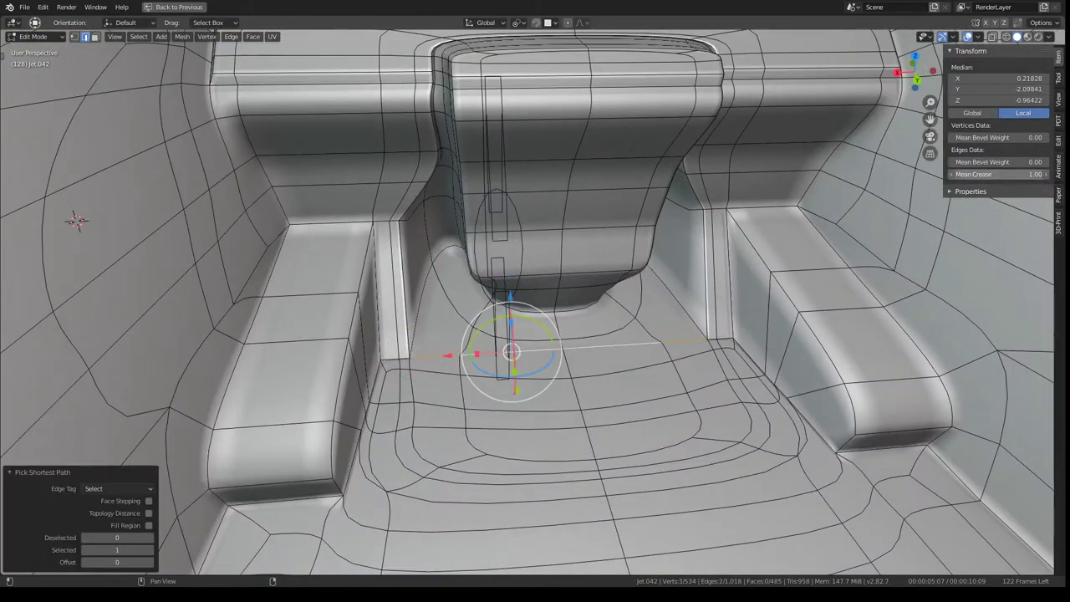
{"action": "key", "text": "Tab"}
{"action": "mouse_move", "coordinate": [511, 247]}
{"action": "middle_mouse_down"}
{"action": "mouse_move", "coordinate": [617, 341]}
{"action": "mouse_move", "coordinate": [624, 296]}
{"action": "mouse_move", "coordinate": [542, 376]}
{"action": "mouse_move", "coordinate": [1012, 52]}
{"action": "middle_mouse_up"}
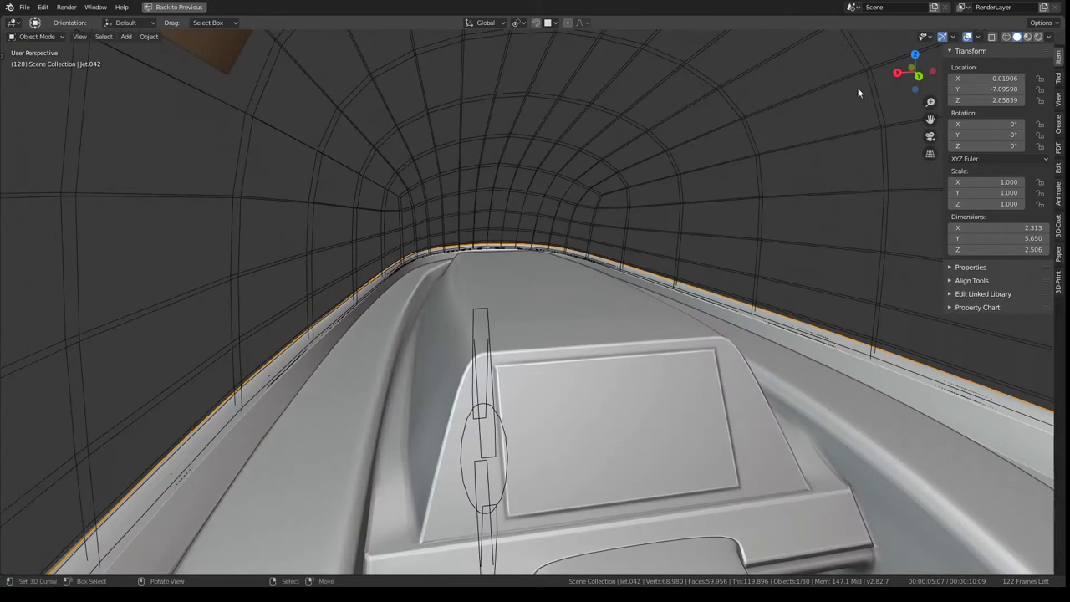
- Check the textured preview in the Shading layout, then return to the maximized viewport
{"action": "scroll", "coordinate": [857, 93], "scroll_direction": "down", "scroll_amount": 2}
{"action": "key", "text": "ctrl+space"}
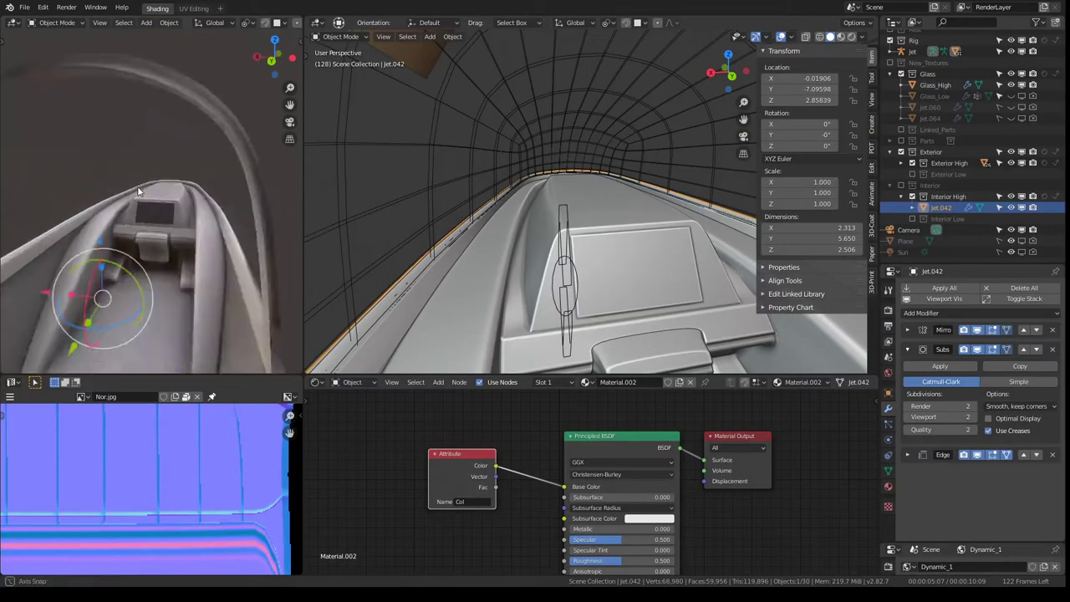
{"action": "middle_click_drag", "start_coordinate": [139, 192], "coordinate": [161, 178]}
{"action": "key", "text": "ctrl+space"}
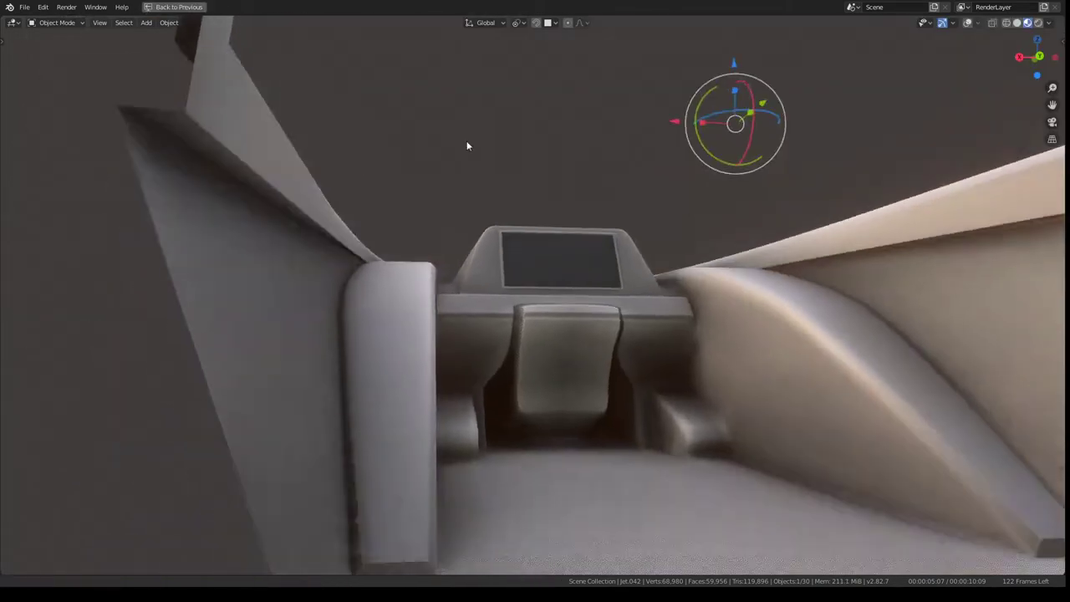
{"action": "mouse_move", "coordinate": [465, 143]}
{"action": "middle_mouse_down"}
{"action": "mouse_move", "coordinate": [568, 275]}
{"action": "mouse_move", "coordinate": [468, 334]}
{"action": "mouse_move", "coordinate": [490, 333]}
{"action": "mouse_move", "coordinate": [560, 287]}
{"action": "mouse_move", "coordinate": [607, 224]}
{"action": "mouse_move", "coordinate": [604, 241]}
{"action": "mouse_move", "coordinate": [552, 262]}
{"action": "mouse_move", "coordinate": [672, 296]}
{"action": "mouse_move", "coordinate": [490, 124]}
{"action": "mouse_move", "coordinate": [660, 293]}
{"action": "mouse_move", "coordinate": [728, 332]}
{"action": "mouse_move", "coordinate": [690, 312]}
{"action": "middle_mouse_up"}
{"action": "key", "text": "ctrl+space"}
{"action": "key", "text": "ctrl+space"}
{"action": "key", "text": "Tab"}
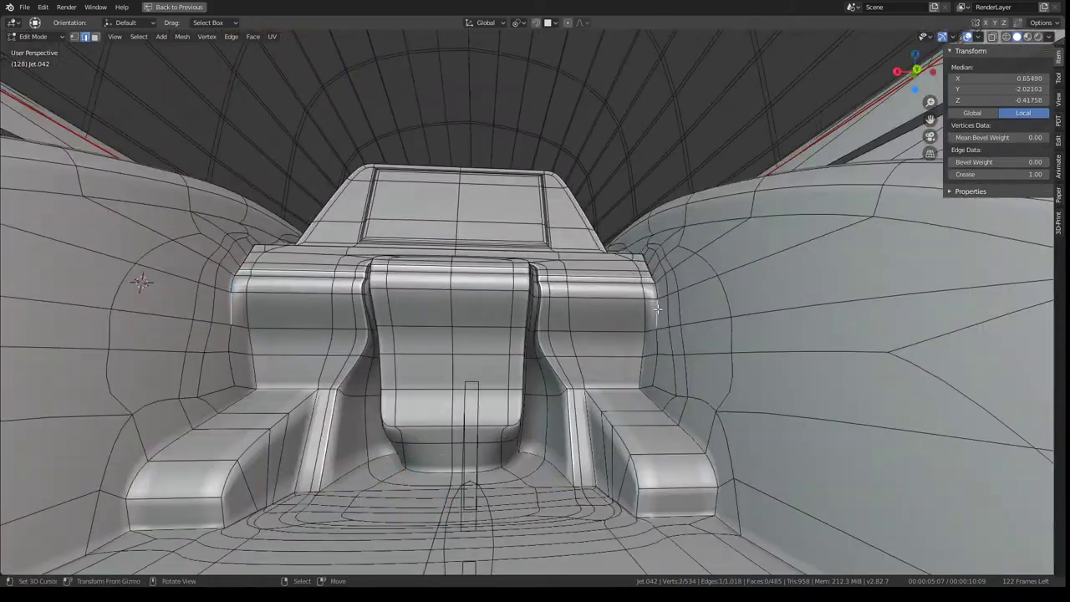
- Deselect all and pick the shortest face path down the dashboard console's front
{"action": "middle_click_drag", "start_coordinate": [655, 330], "coordinate": [590, 336]}
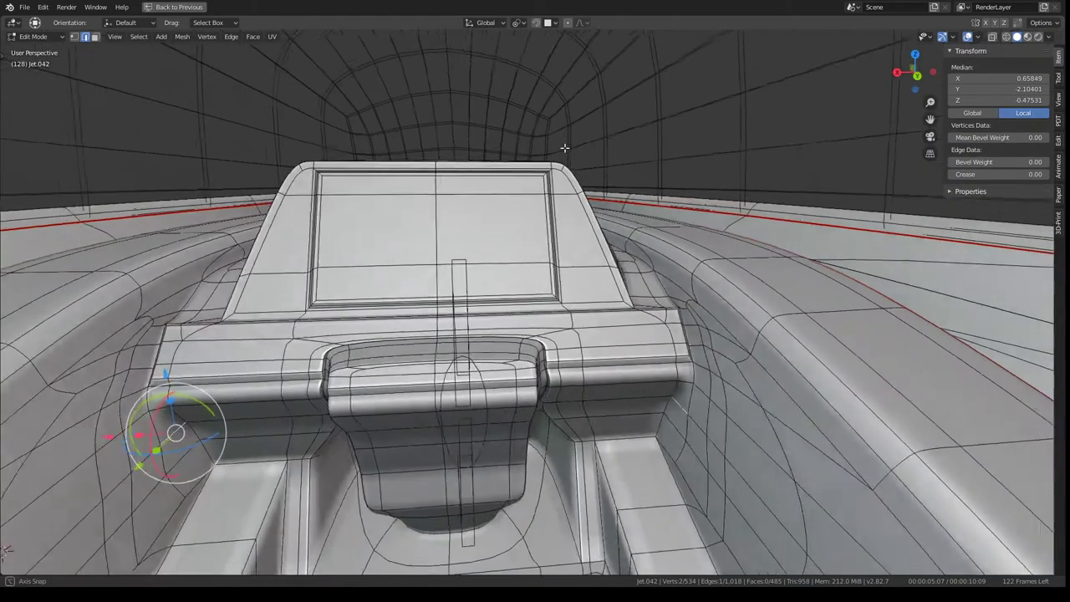
{"action": "middle_click_drag", "start_coordinate": [604, 118], "coordinate": [535, 263]}
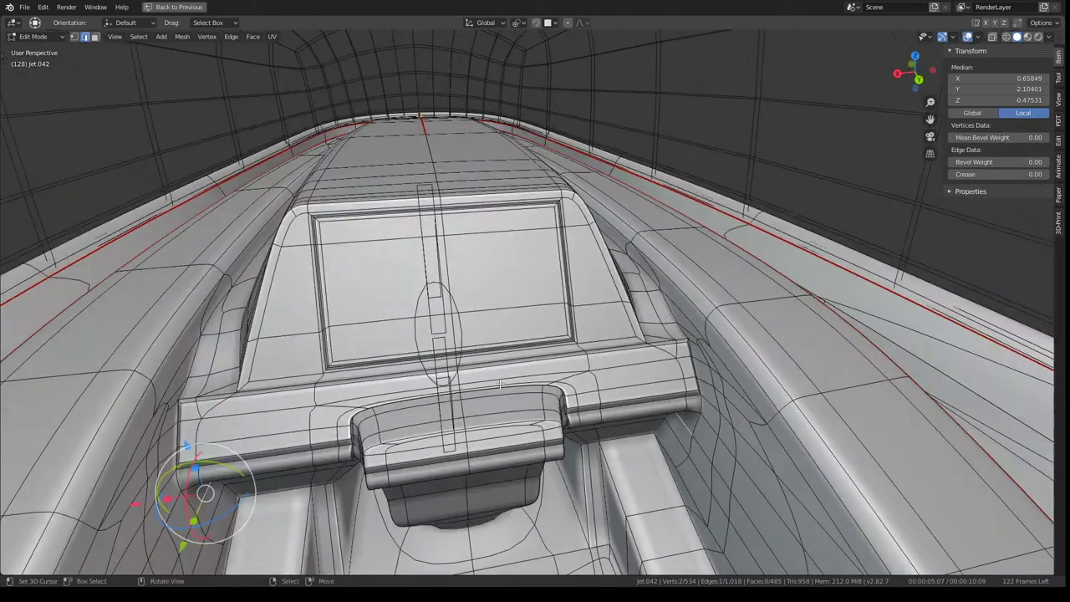
{"action": "scroll", "coordinate": [535, 262], "scroll_direction": "up", "scroll_amount": 4}
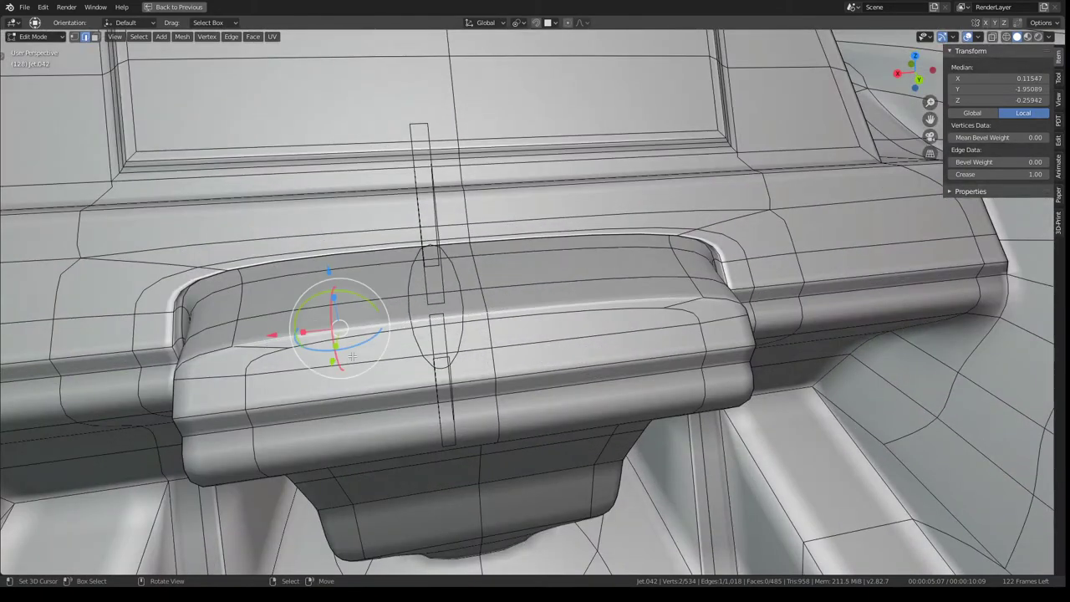
{"action": "scroll", "coordinate": [352, 357], "scroll_direction": "down", "scroll_amount": 5}
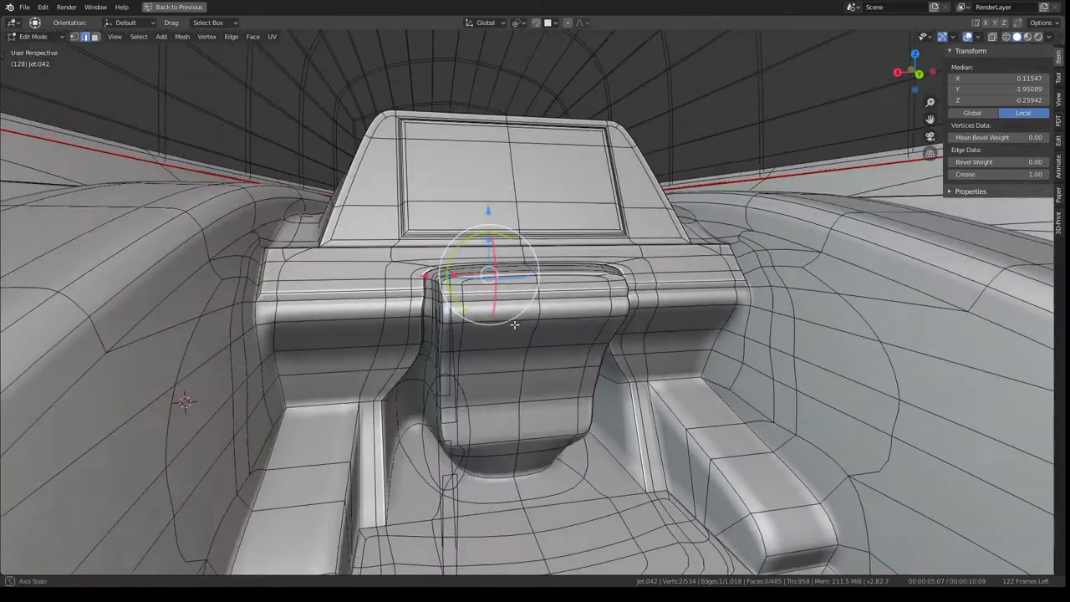
{"action": "middle_click_drag", "start_coordinate": [351, 279], "coordinate": [542, 315]}
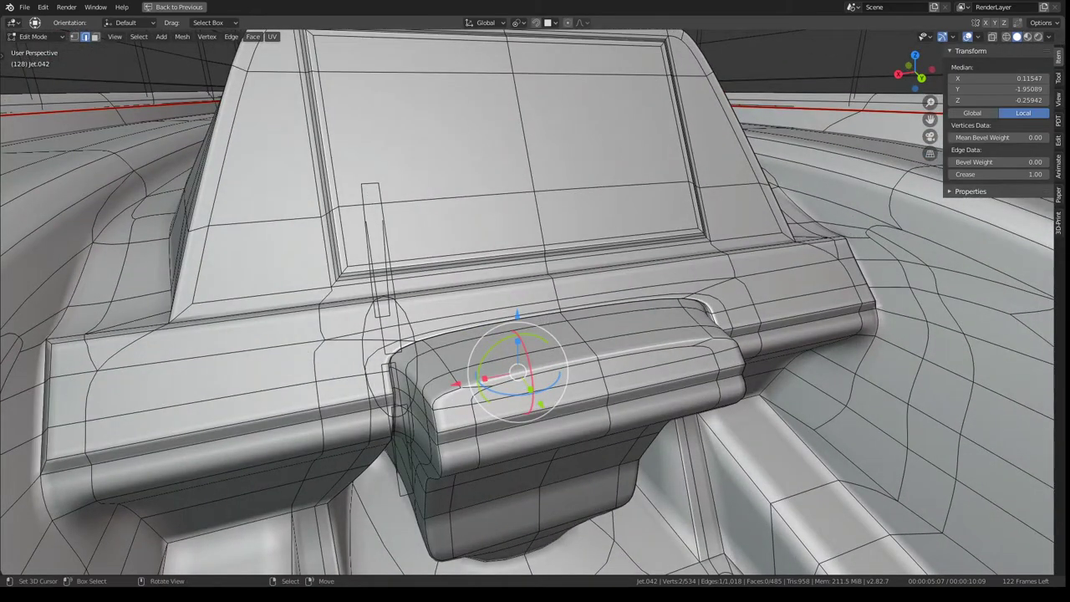
{"action": "middle_click_drag", "start_coordinate": [542, 315], "coordinate": [540, 343]}
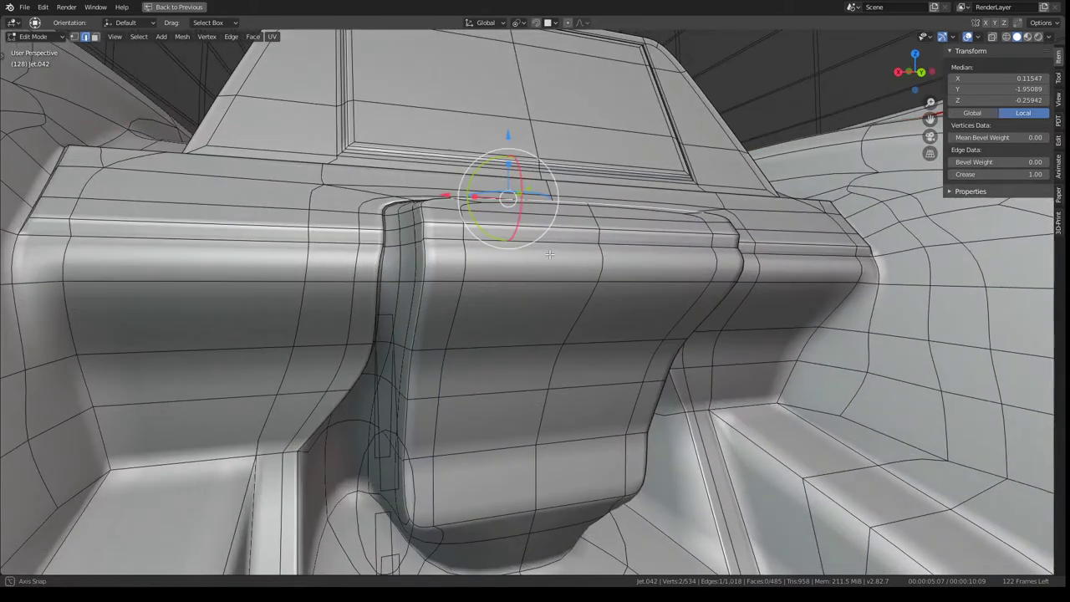
{"action": "key", "text": "alt+a"}
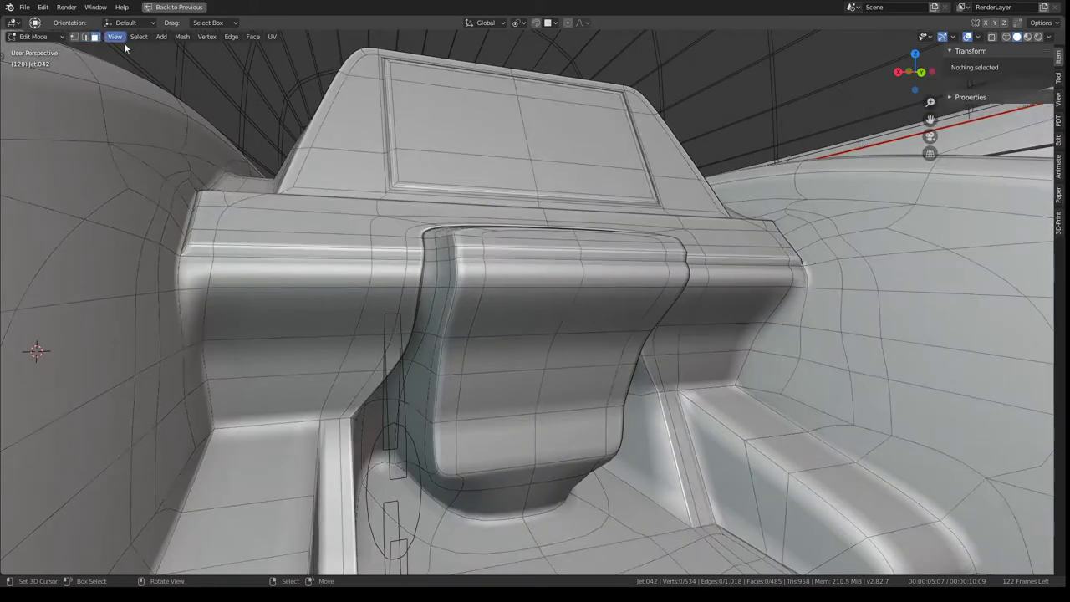
{"action": "left_click", "coordinate": [509, 388], "text": "ctrl"}
{"action": "mouse_move", "coordinate": [509, 388]}
{"action": "middle_mouse_down"}
{"action": "mouse_move", "coordinate": [620, 361]}
{"action": "mouse_move", "coordinate": [539, 292]}
{"action": "mouse_move", "coordinate": [520, 378]}
{"action": "middle_mouse_up"}
- Inset the selected console grip faces and hide them
{"action": "right_click", "coordinate": [539, 292]}
{"action": "left_click", "coordinate": [543, 292]}
{"action": "left_click", "coordinate": [528, 297]}
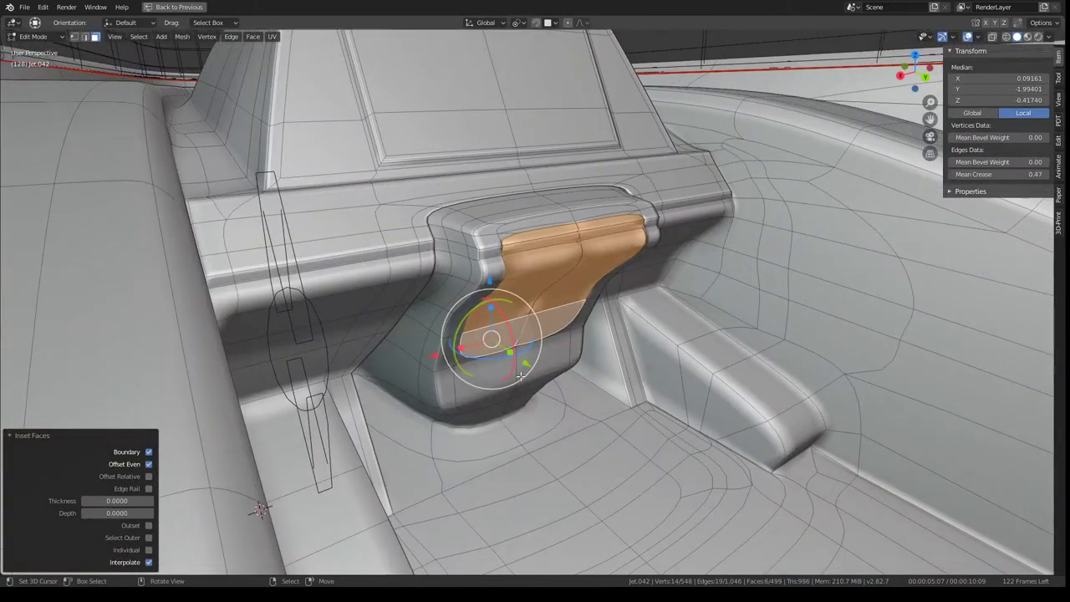
{"action": "left_click", "coordinate": [533, 369]}
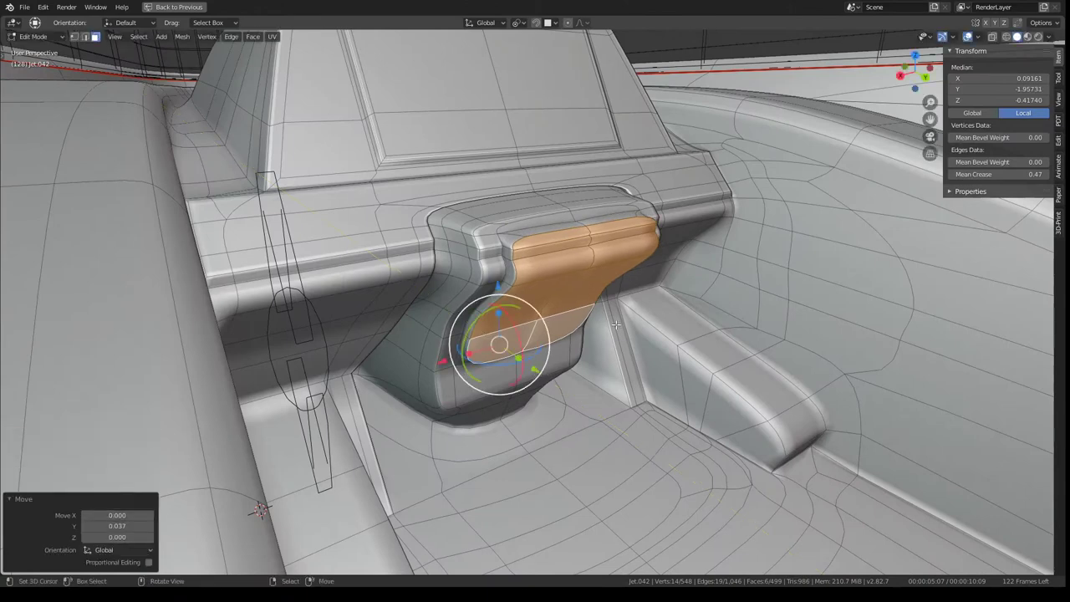
{"action": "middle_click_drag", "start_coordinate": [610, 325], "coordinate": [611, 325]}
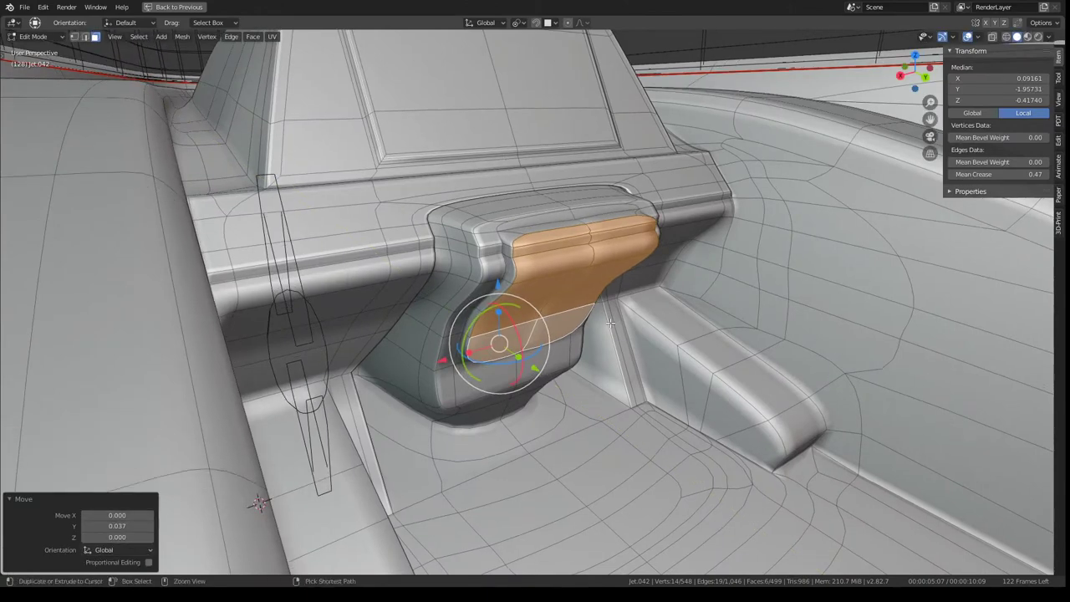
{"action": "key", "text": "h"}
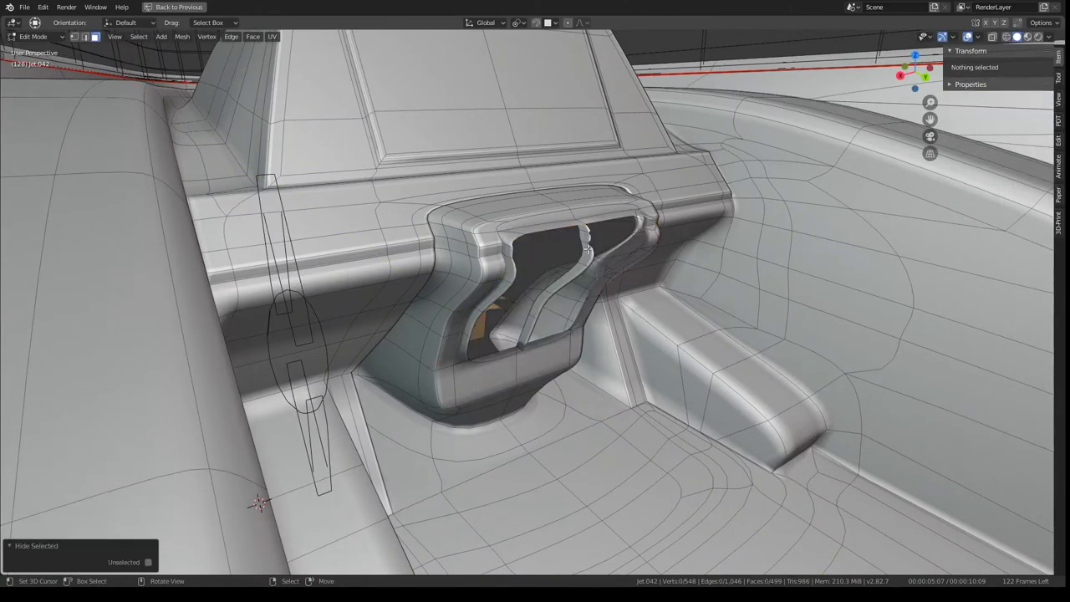
- Delete a strip of console faces, unhide the grip, and undo a trial flatten on Y
{"action": "mouse_move", "coordinate": [587, 229]}
{"action": "middle_mouse_down"}
{"action": "mouse_move", "coordinate": [635, 251]}
{"action": "mouse_move", "coordinate": [602, 268]}
{"action": "mouse_move", "coordinate": [652, 284]}
{"action": "mouse_move", "coordinate": [719, 335]}
{"action": "middle_mouse_up"}
{"action": "left_click", "coordinate": [577, 150], "text": "ctrl"}
{"action": "key", "text": "x"}
{"action": "left_click", "coordinate": [620, 263]}
{"action": "key", "text": "alt+h"}
{"action": "scroll", "coordinate": [735, 347], "scroll_direction": "up", "scroll_amount": 5}
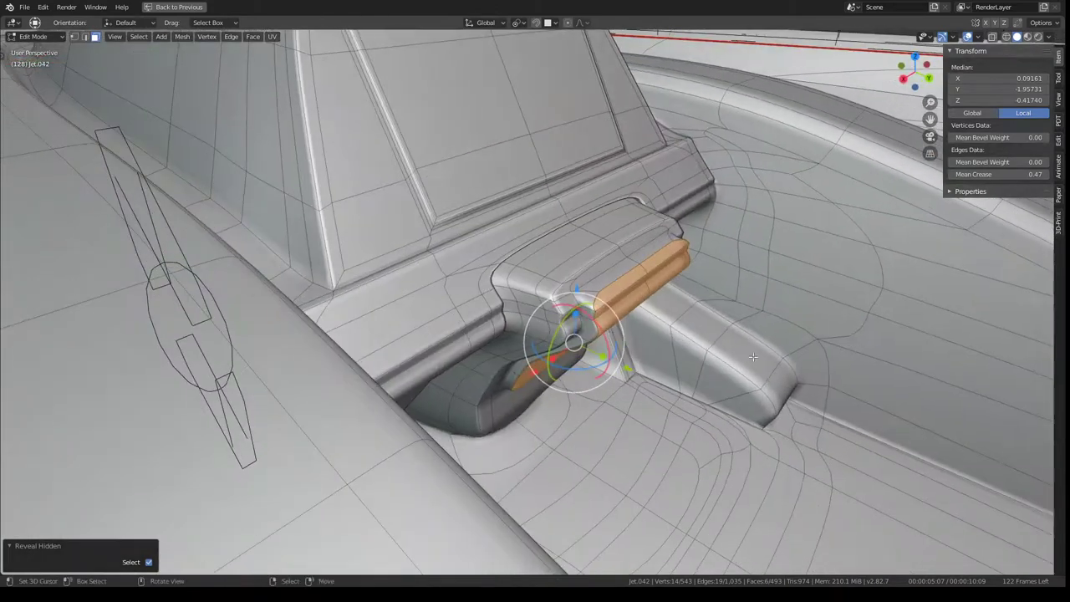
{"action": "key", "text": "Return"}
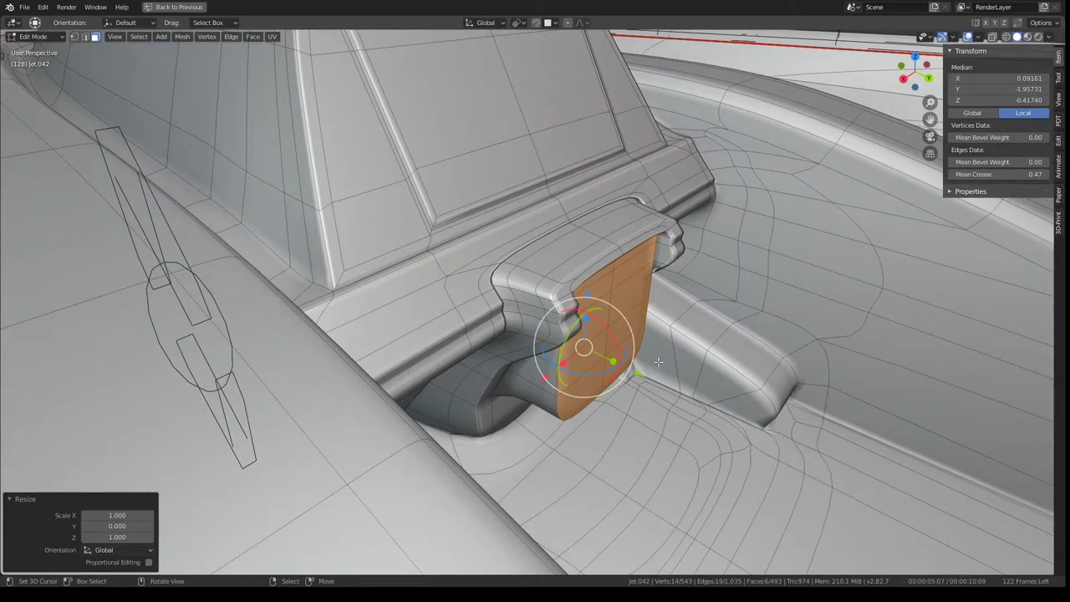
{"action": "key", "text": "ctrl+z"}
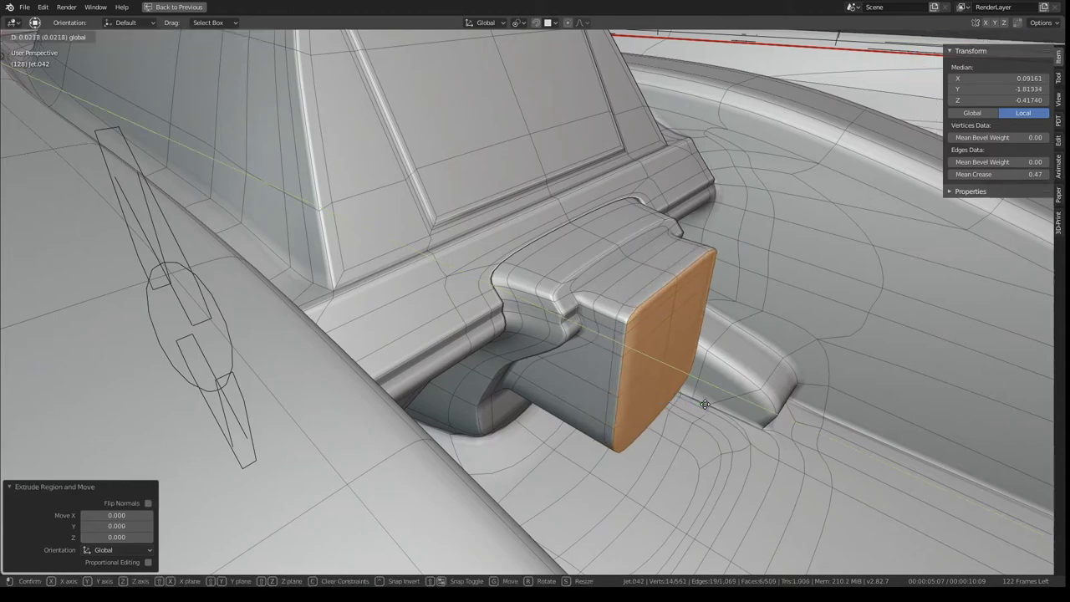
- Preview the whole object, then return to editing the extruded block
{"action": "key", "text": "Tab"}
{"action": "mouse_move", "coordinate": [647, 361]}
{"action": "middle_mouse_down"}
{"action": "mouse_move", "coordinate": [622, 369]}
{"action": "mouse_move", "coordinate": [659, 374]}
{"action": "mouse_move", "coordinate": [653, 344]}
{"action": "mouse_move", "coordinate": [613, 296]}
{"action": "middle_mouse_up"}
{"action": "scroll", "coordinate": [658, 373], "scroll_direction": "up", "scroll_amount": 5}
{"action": "key", "text": "Tab"}
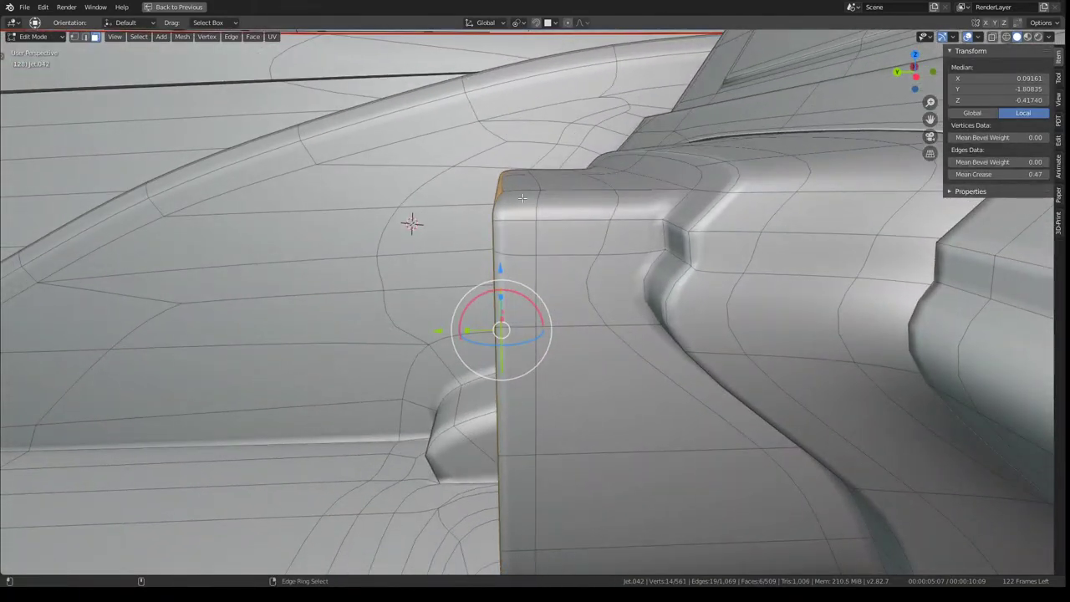
{"action": "middle_click_drag", "start_coordinate": [513, 199], "coordinate": [601, 234]}
- Rotate the block's selected faces -19.6° around X and orbit to check the fit
{"action": "left_click", "coordinate": [621, 341], "text": "ctrl"}
{"action": "middle_click_drag", "start_coordinate": [621, 341], "coordinate": [570, 289]}
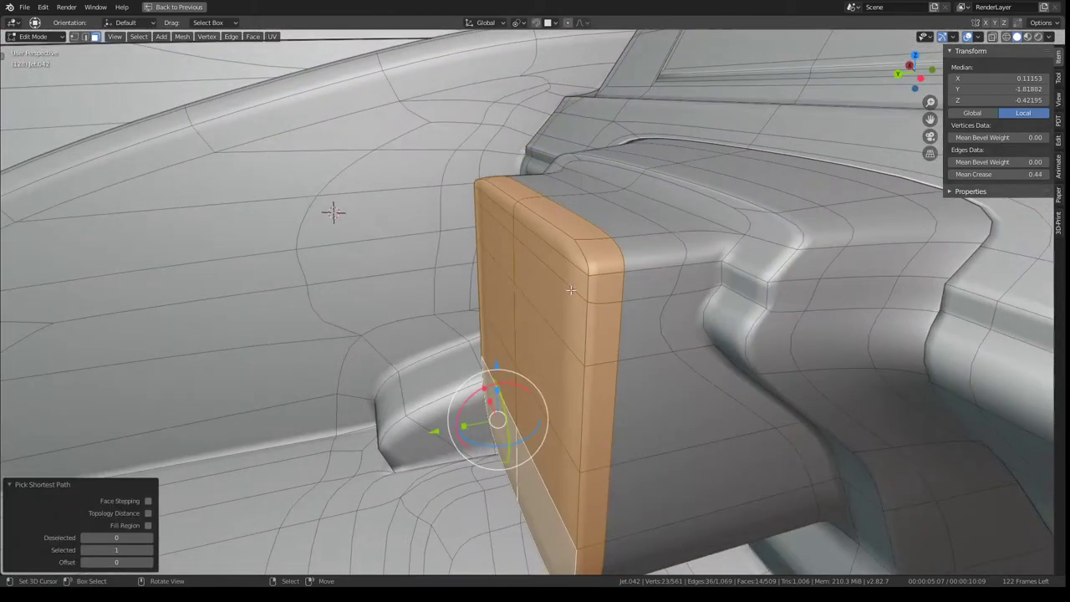
{"action": "left_click", "coordinate": [536, 223], "text": "shift"}
{"action": "mouse_move", "coordinate": [536, 224]}
{"action": "middle_mouse_down"}
{"action": "mouse_move", "coordinate": [556, 288]}
{"action": "mouse_move", "coordinate": [705, 153]}
{"action": "middle_mouse_up"}
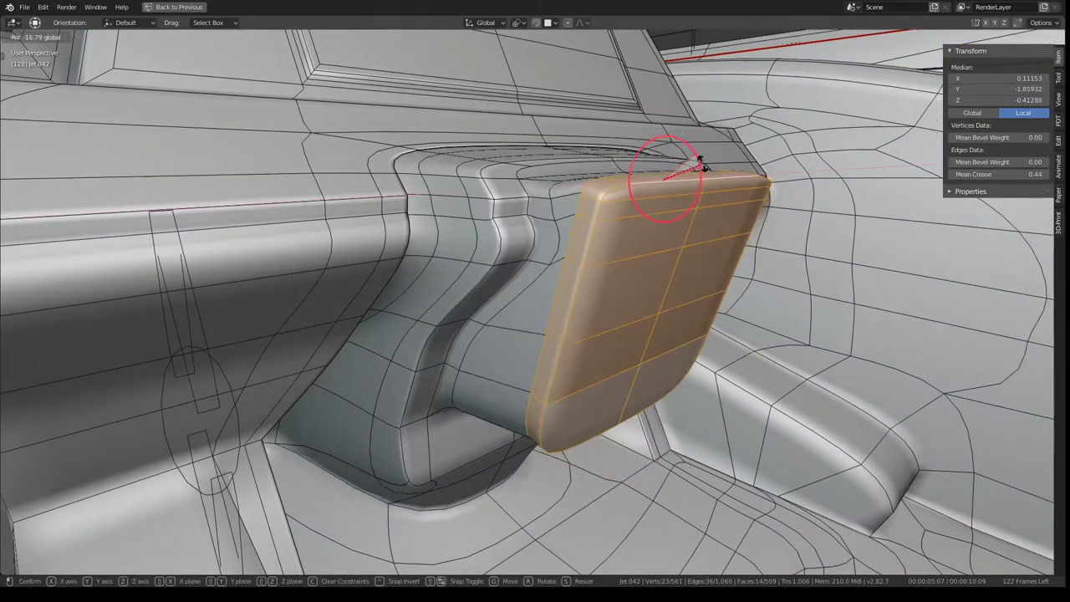
{"action": "left_click_drag", "start_coordinate": [693, 150], "coordinate": [699, 157]}
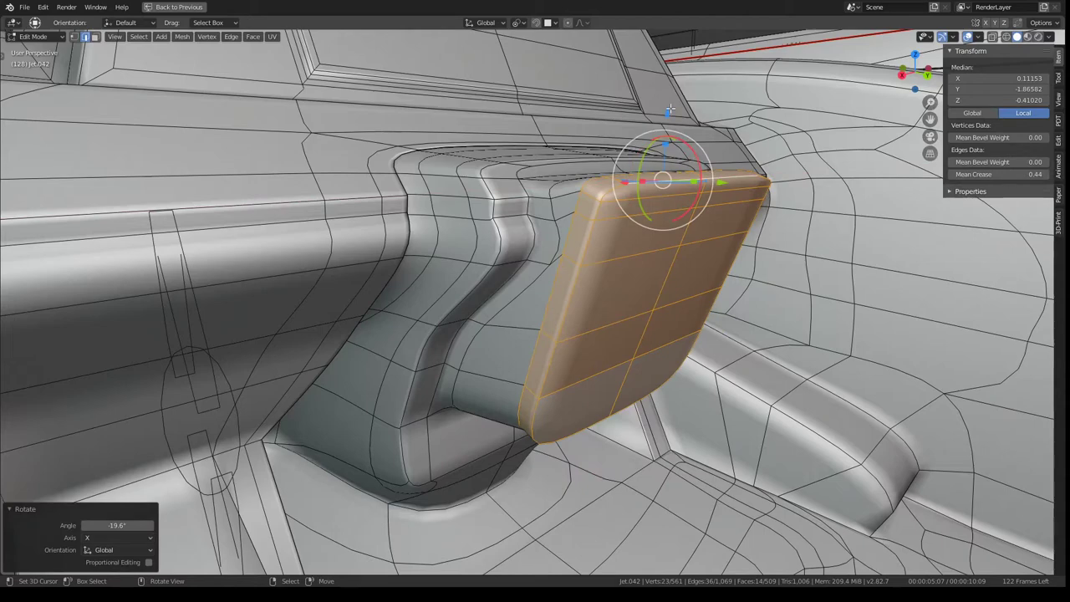
{"action": "key", "text": "r"}
{"action": "left_click", "coordinate": [670, 109]}
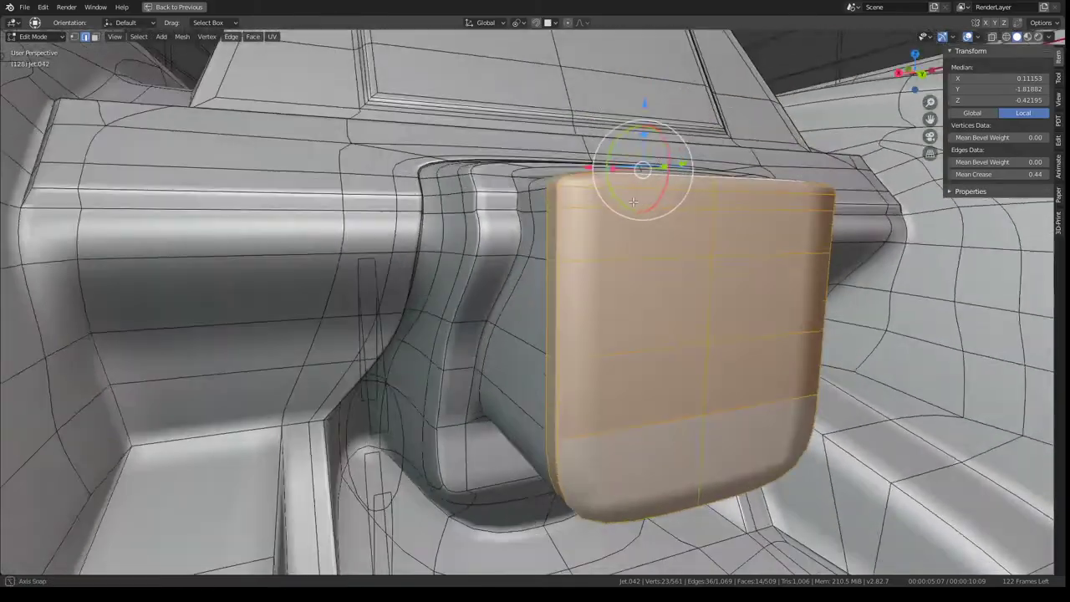
{"action": "middle_click_drag", "start_coordinate": [633, 201], "coordinate": [619, 122]}
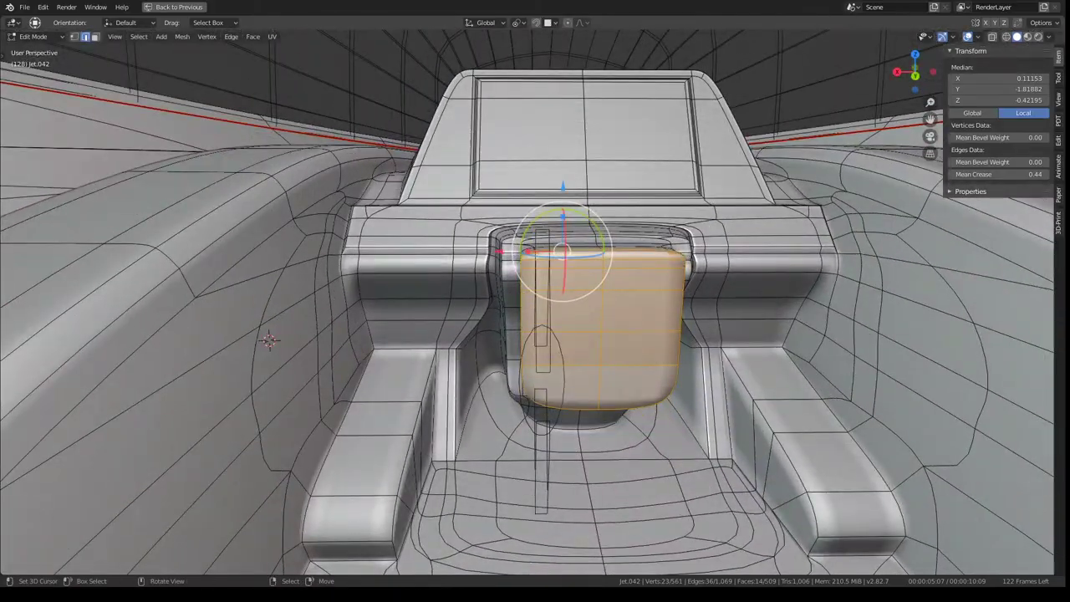
{"action": "middle_click_drag", "start_coordinate": [591, 178], "coordinate": [590, 194]}
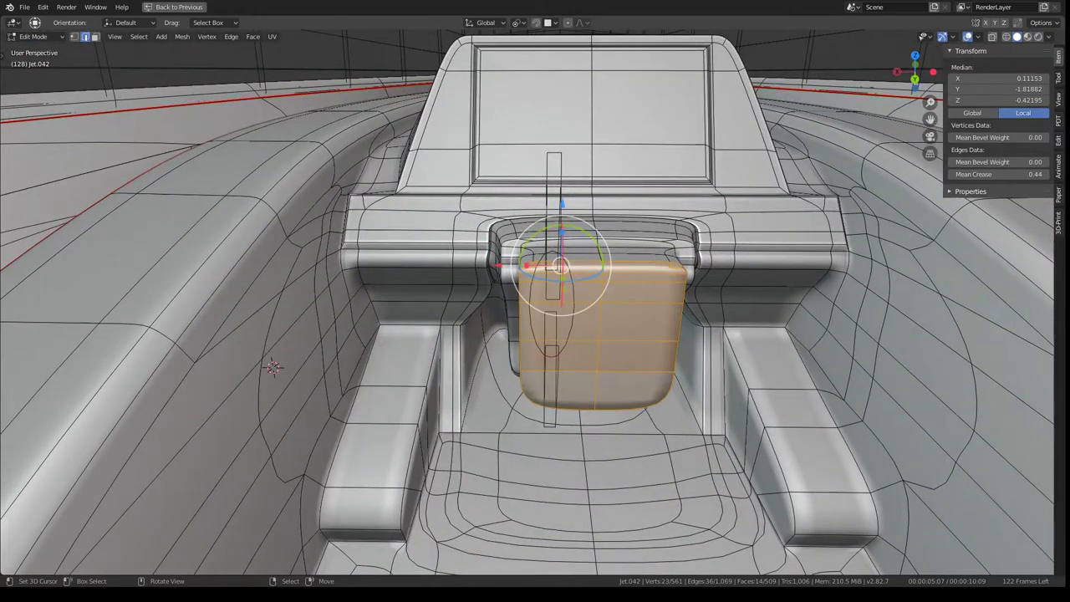
{"action": "mouse_move", "coordinate": [592, 235]}
{"action": "middle_mouse_down"}
{"action": "mouse_move", "coordinate": [643, 294]}
{"action": "mouse_move", "coordinate": [496, 220]}
{"action": "mouse_move", "coordinate": [507, 227]}
{"action": "middle_mouse_up"}
- Bevel the edge loop around the block's rim
{"action": "middle_click", "coordinate": [564, 264], "text": "alt"}
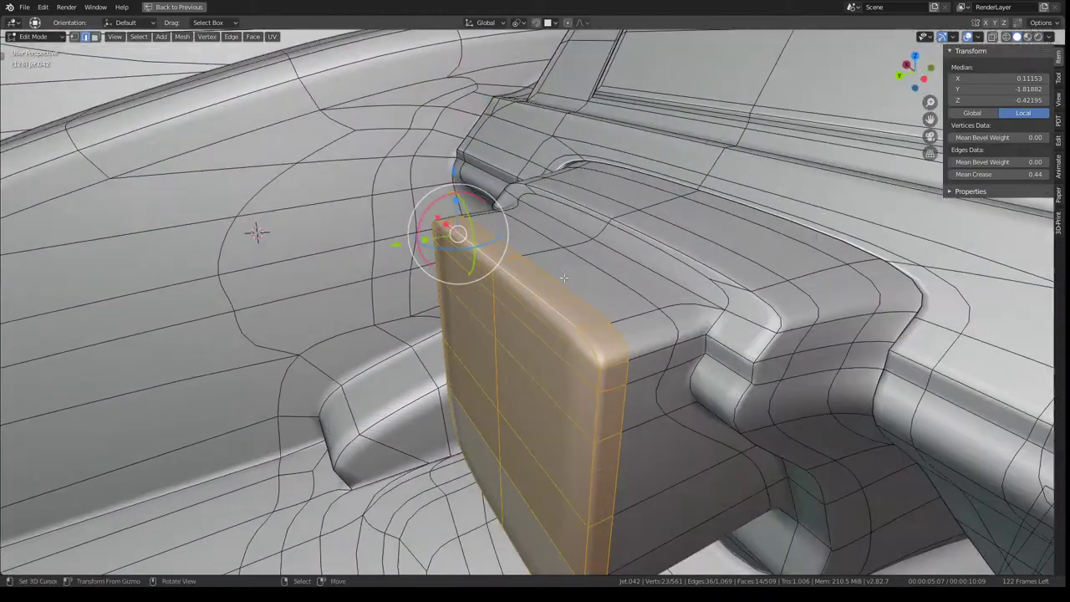
{"action": "left_click", "coordinate": [589, 330], "text": "alt"}
{"action": "middle_click_drag", "start_coordinate": [556, 352], "coordinate": [591, 398]}
{"action": "middle_click_drag", "start_coordinate": [729, 279], "coordinate": [721, 287]}
{"action": "key", "text": "ctrl+e"}
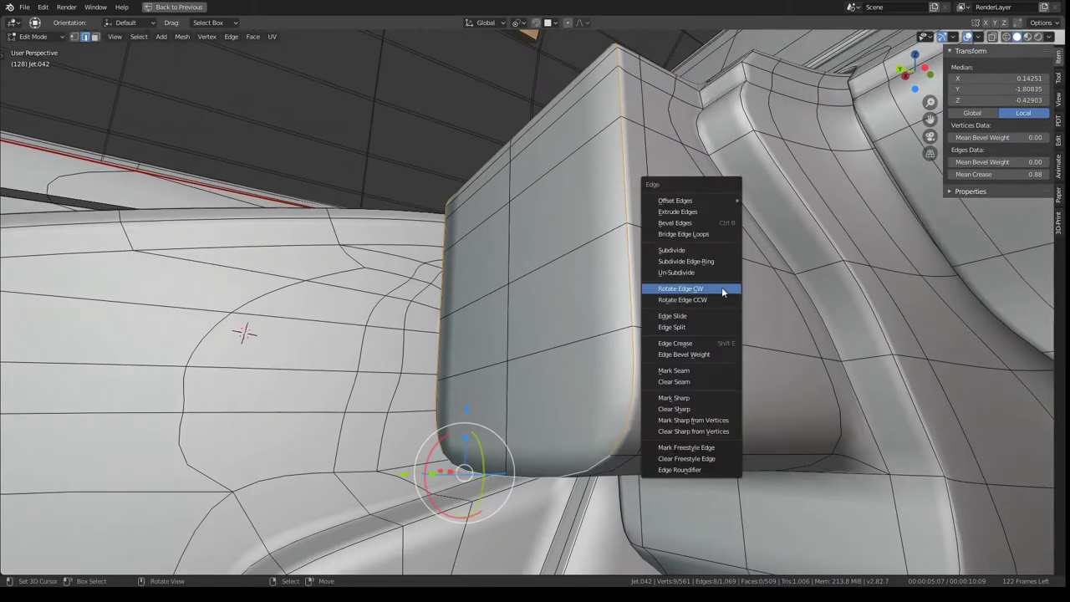
{"action": "left_click", "coordinate": [703, 222]}
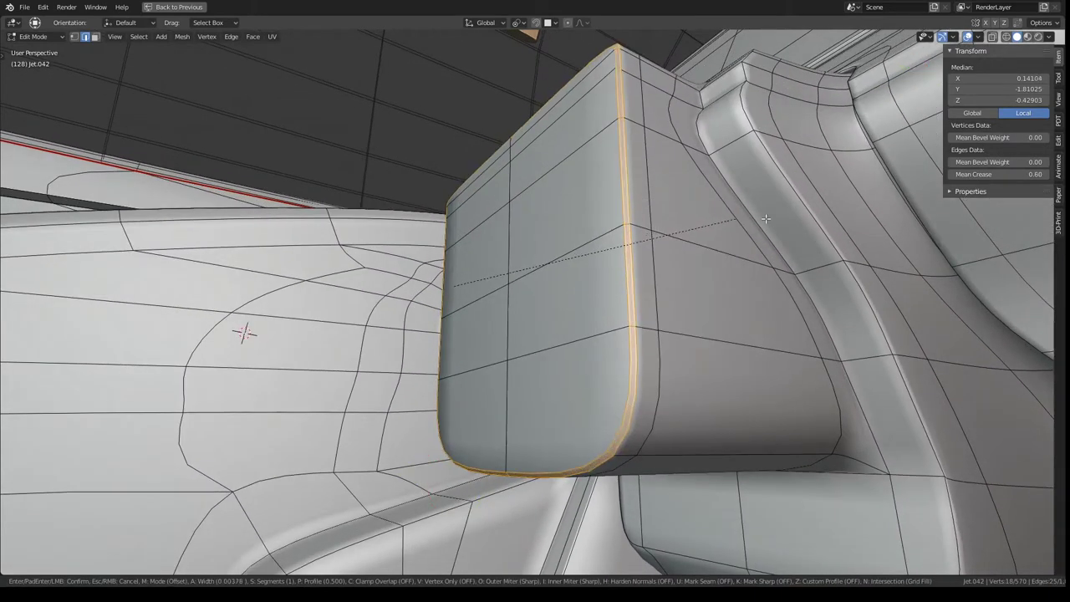
{"action": "left_click", "coordinate": [751, 222]}
{"action": "mouse_move", "coordinate": [751, 221]}
{"action": "middle_mouse_down"}
{"action": "mouse_move", "coordinate": [610, 211]}
{"action": "mouse_move", "coordinate": [631, 232]}
{"action": "mouse_move", "coordinate": [350, 68]}
{"action": "middle_mouse_up"}
- Inset the block's front panel faces with a 0.001 border
{"action": "left_click", "coordinate": [97, 36]}
{"action": "left_click", "coordinate": [562, 413]}
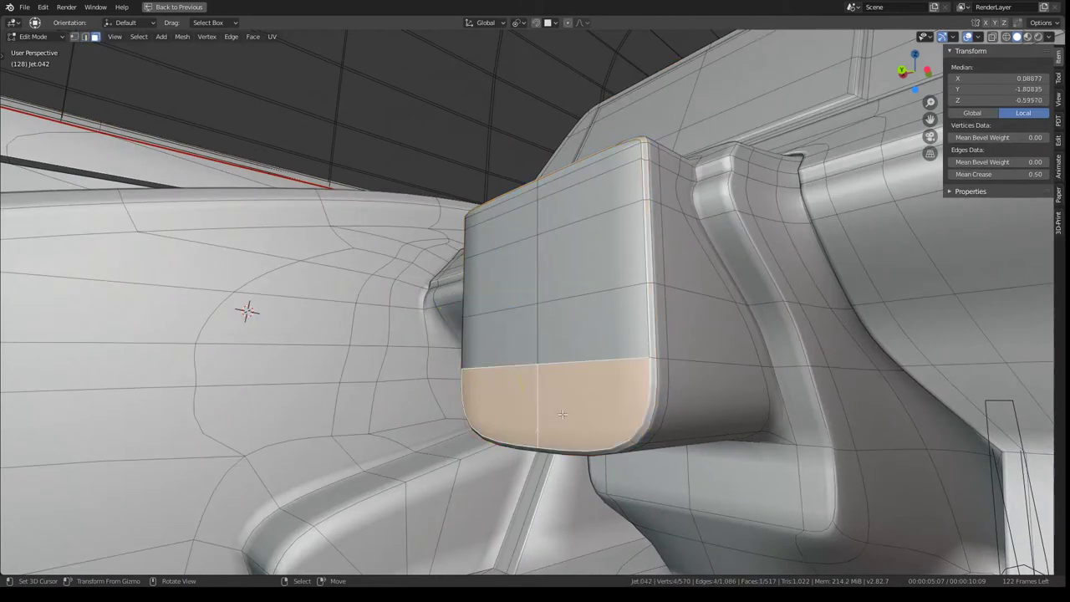
{"action": "left_click", "coordinate": [599, 156], "text": "shift"}
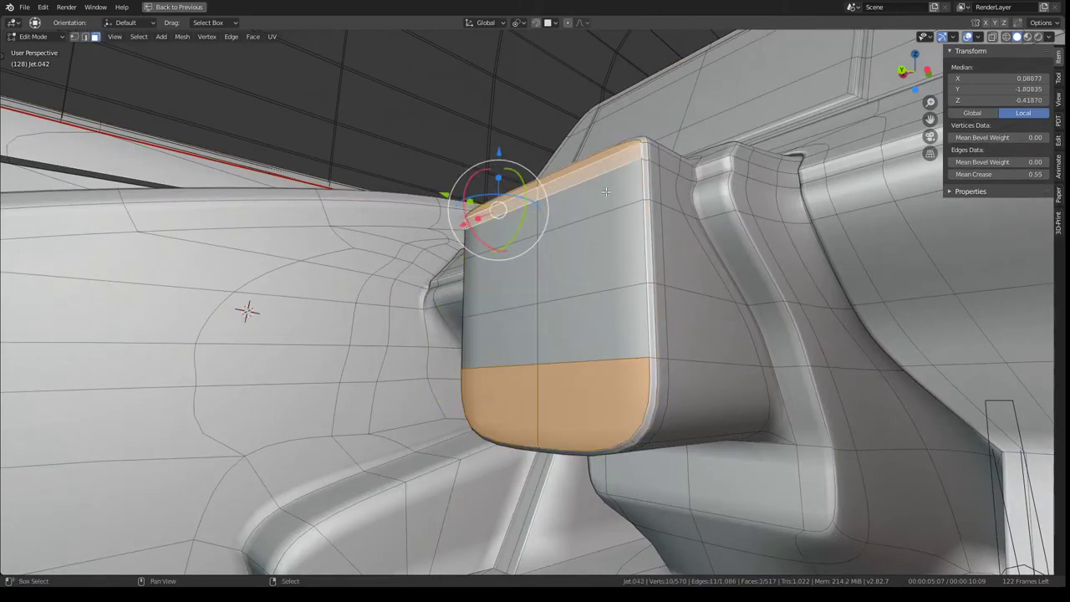
{"action": "left_click", "coordinate": [568, 288], "text": "ctrl"}
{"action": "left_click", "coordinate": [568, 326], "text": "ctrl"}
{"action": "key", "text": "ctrl+f"}
{"action": "left_click", "coordinate": [812, 296]}
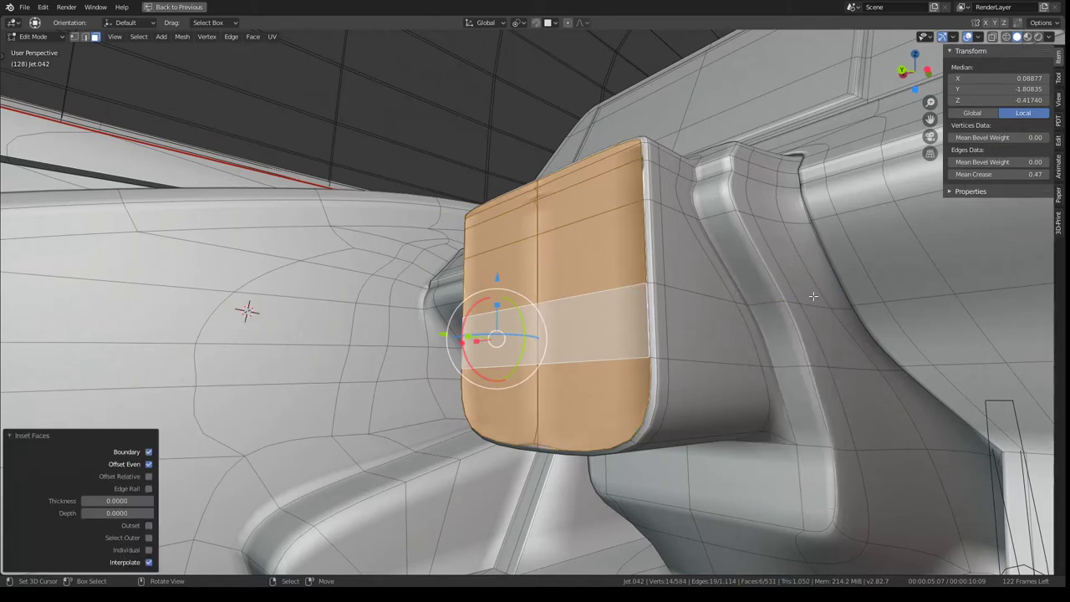
{"action": "left_click_drag", "start_coordinate": [114, 498], "coordinate": [125, 498]}
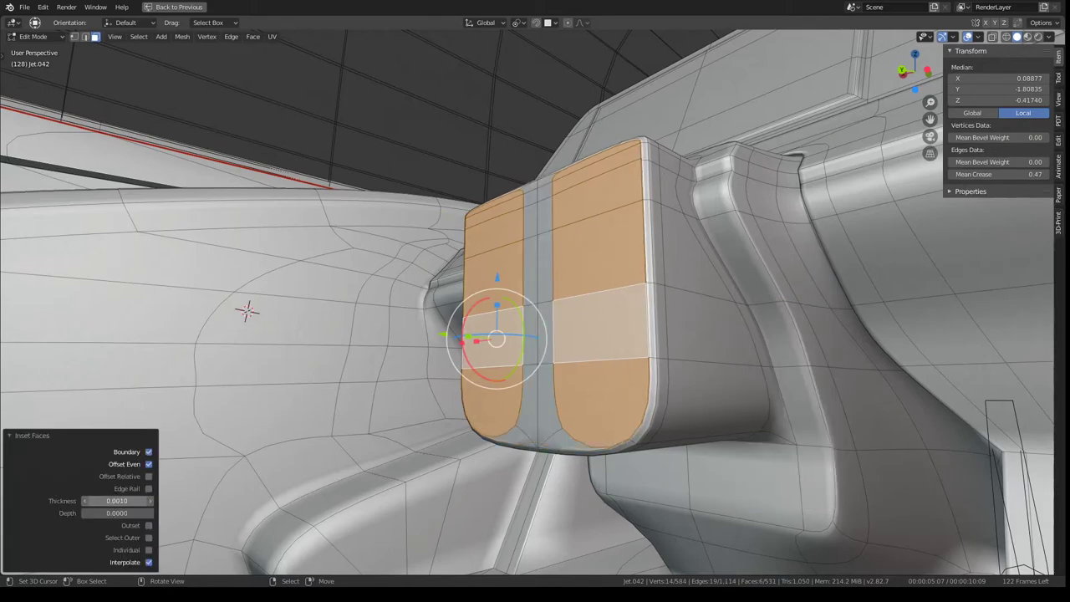
- Collapse the block's centre face strip to the midline along X, then use the delete menu
{"action": "middle_click_drag", "start_coordinate": [249, 400], "coordinate": [673, 276]}
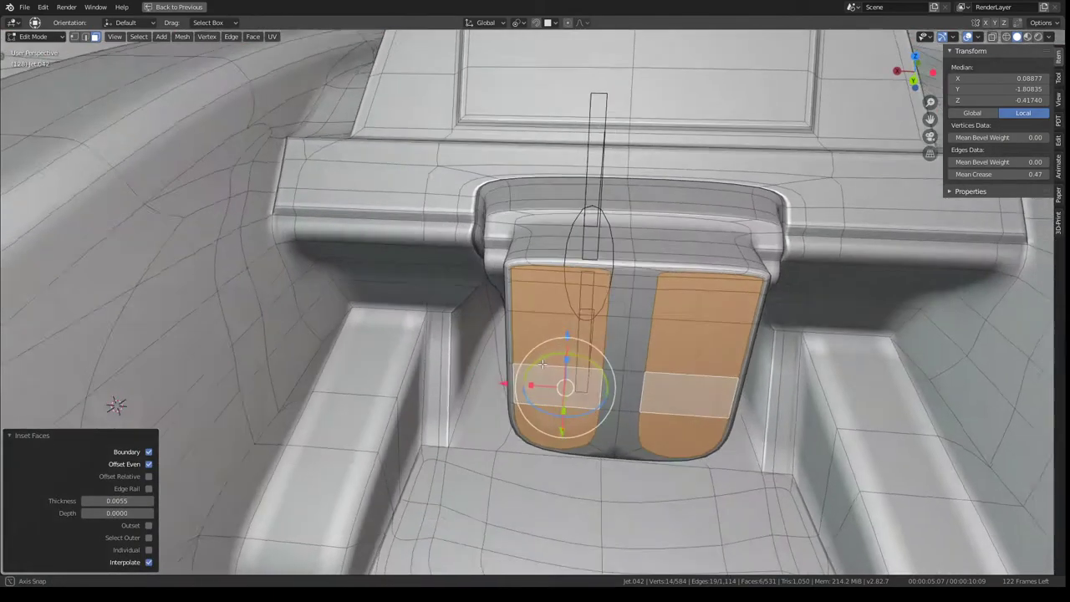
{"action": "left_click", "coordinate": [677, 263]}
{"action": "left_click", "coordinate": [656, 461], "text": "ctrl"}
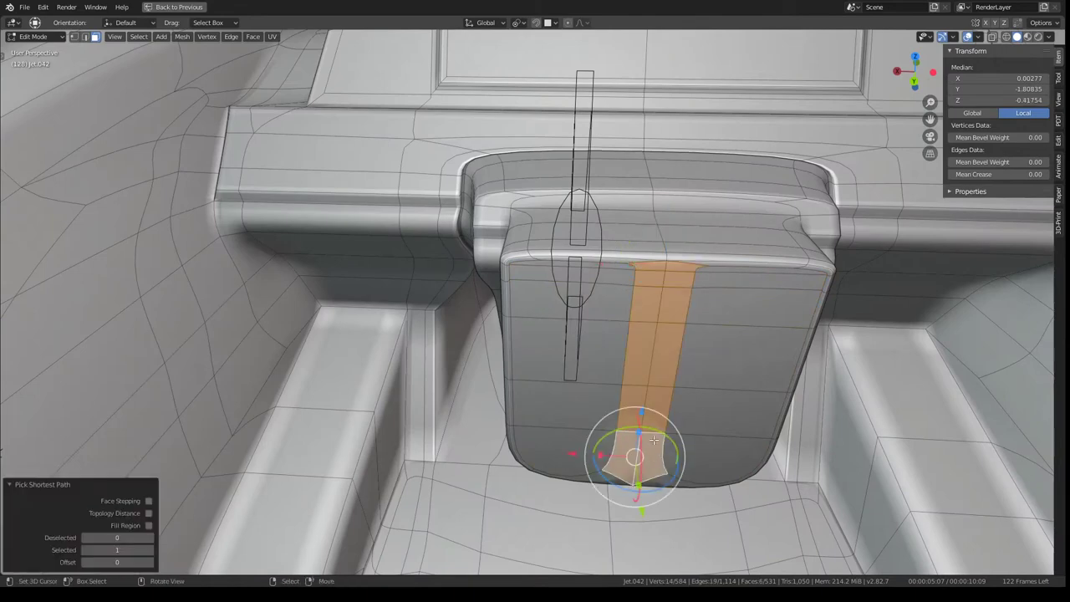
{"action": "key", "text": "g"}
{"action": "key", "text": "x"}
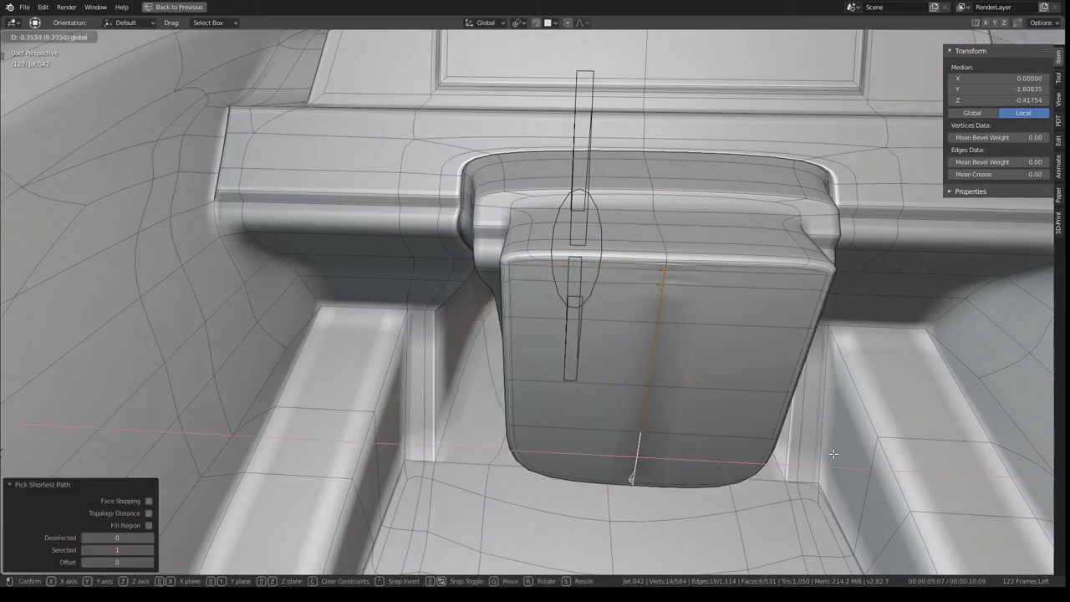
{"action": "left_click", "coordinate": [833, 454]}
{"action": "key", "text": "x"}
{"action": "left_click", "coordinate": [783, 448]}
- Preview the smoothed block in Object Mode and return to Edit Mode
{"action": "key", "text": "Tab"}
{"action": "middle_click_drag", "start_coordinate": [726, 366], "coordinate": [664, 299]}
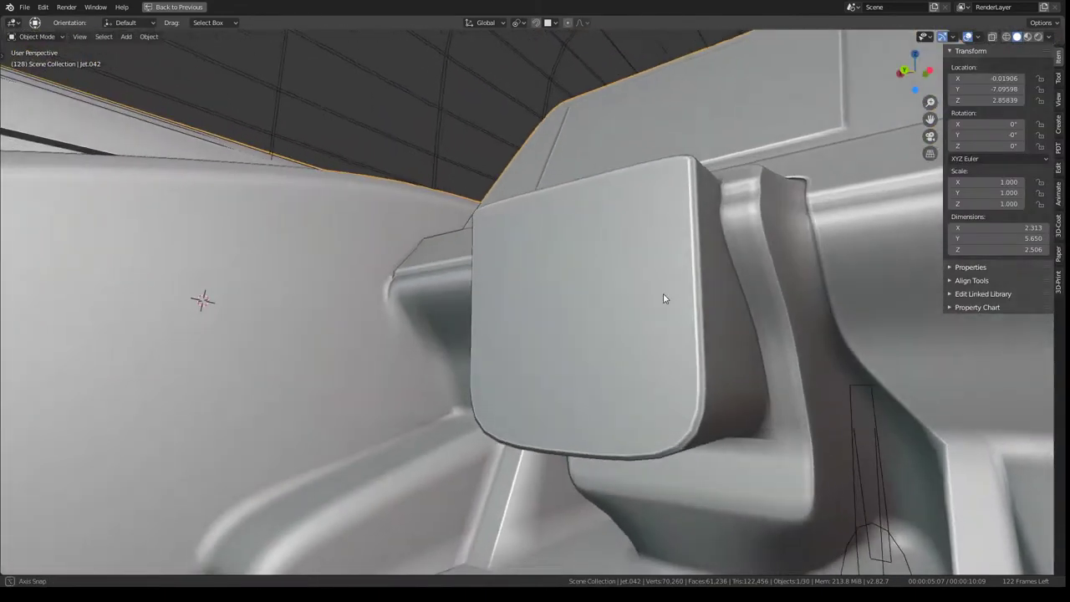
{"action": "key", "text": "Tab"}
{"action": "middle_click_drag", "start_coordinate": [650, 343], "coordinate": [484, 280]}
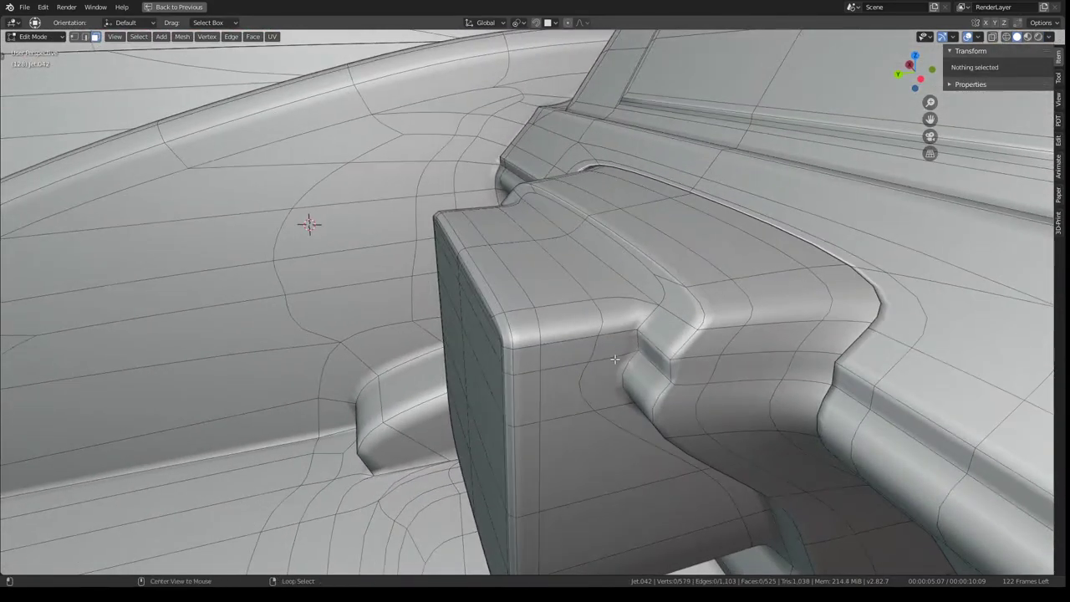
- Slide the block's vertical edge loop to a new position along the surface
{"action": "left_click", "coordinate": [587, 351], "text": "alt"}
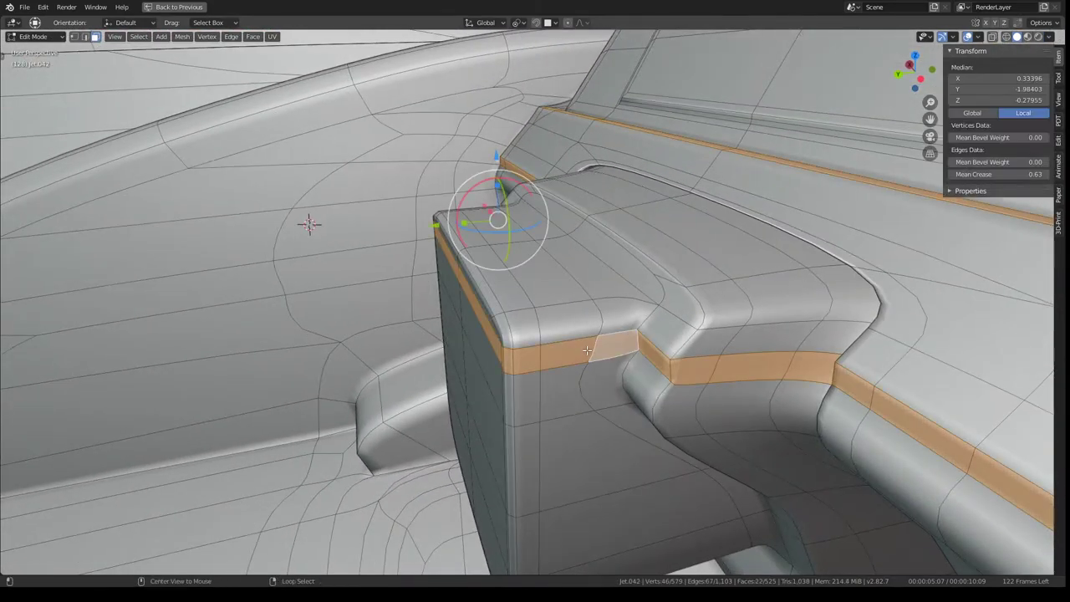
{"action": "left_click", "coordinate": [85, 37]}
{"action": "left_click", "coordinate": [599, 333], "text": "alt"}
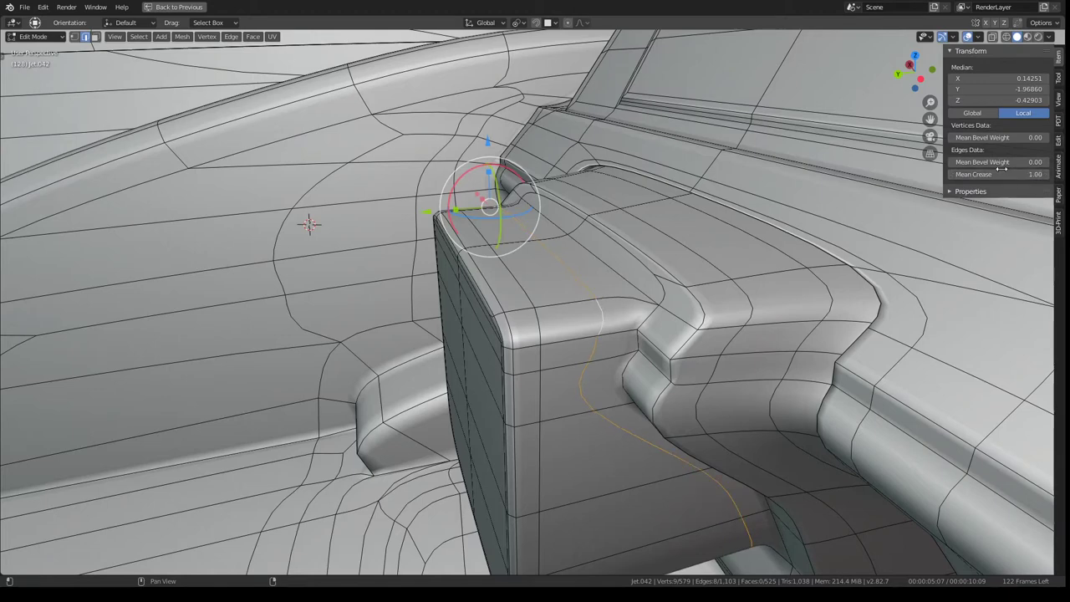
{"action": "key", "text": "g"}
{"action": "key", "text": "g"}
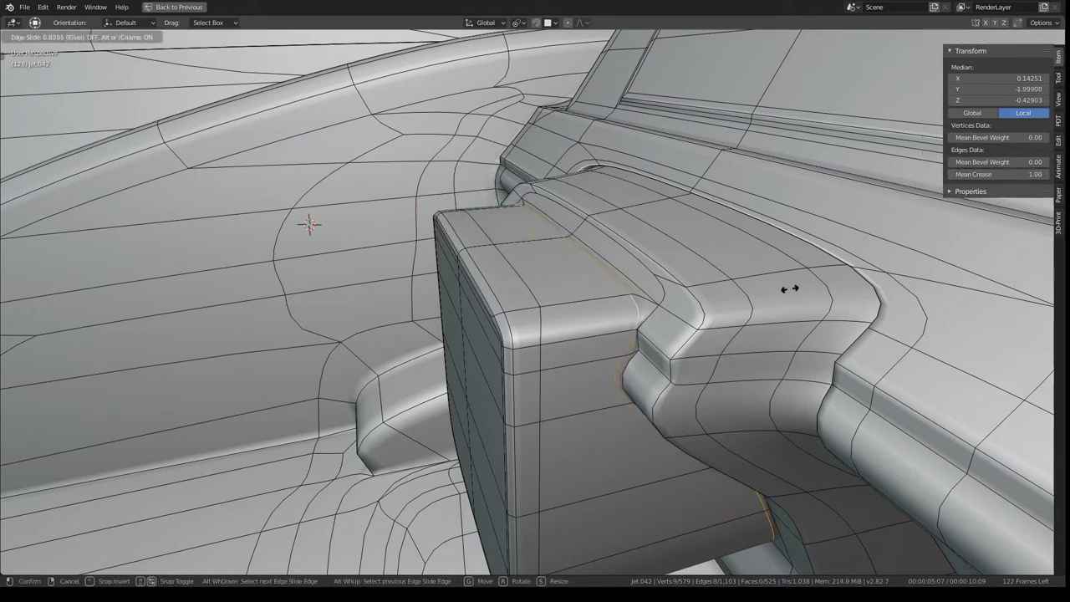
{"action": "left_click", "coordinate": [770, 290]}
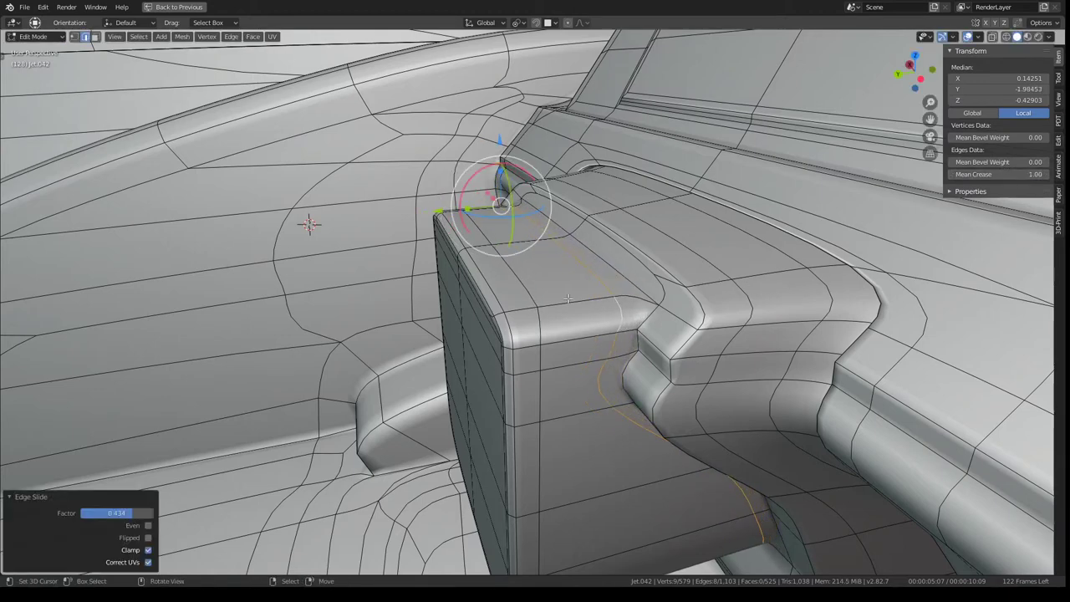
- Flatten the corner edge loop to zero along Y, nudge it along Y, and crease it to 1.00
{"action": "left_click", "coordinate": [538, 334], "text": "alt"}
{"action": "key", "text": "g"}
{"action": "key", "text": "g"}
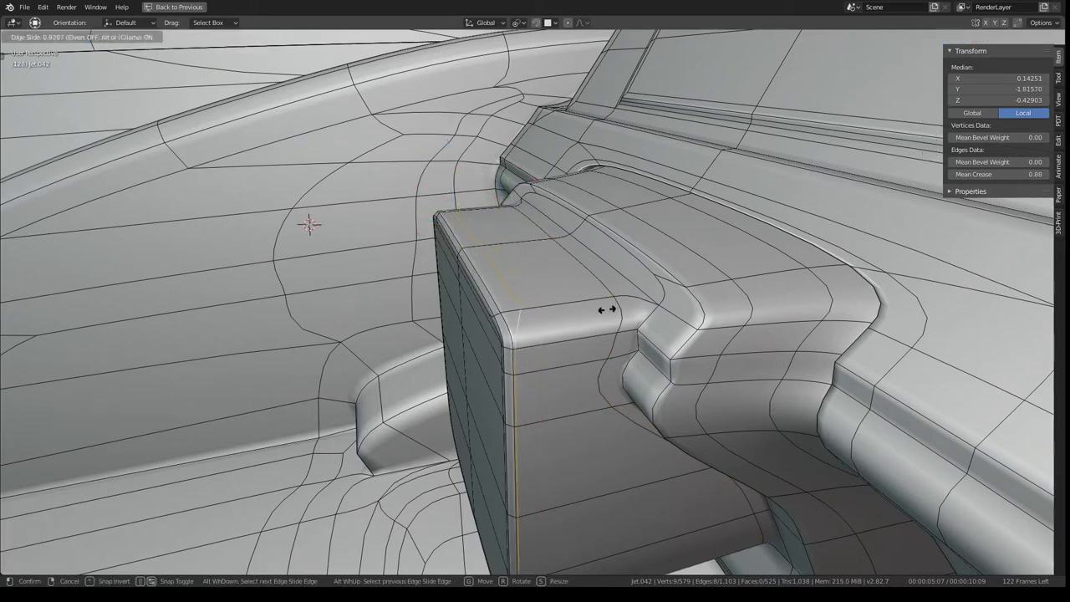
{"action": "right_click", "coordinate": [453, 204]}
{"action": "key", "text": "s"}
{"action": "key", "text": "y"}
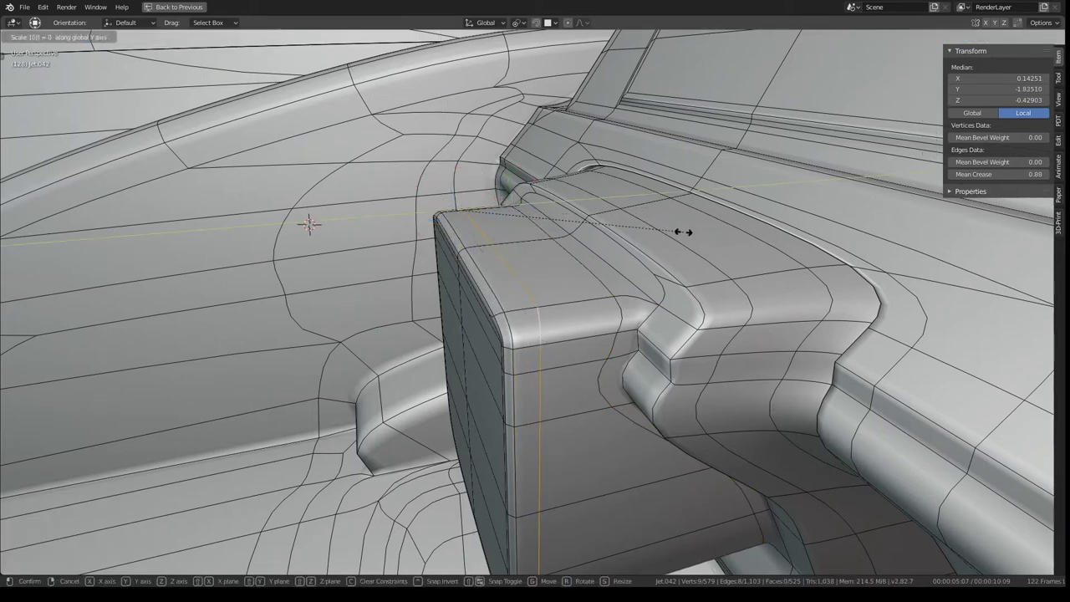
{"action": "key", "text": "Return"}
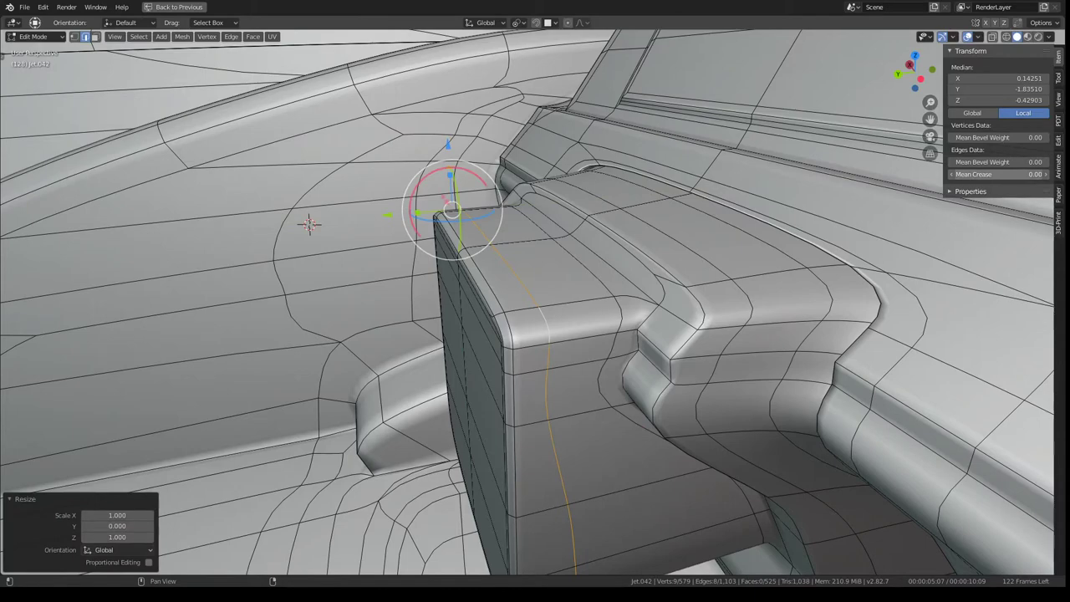
{"action": "key", "text": "g"}
{"action": "key", "text": "y"}
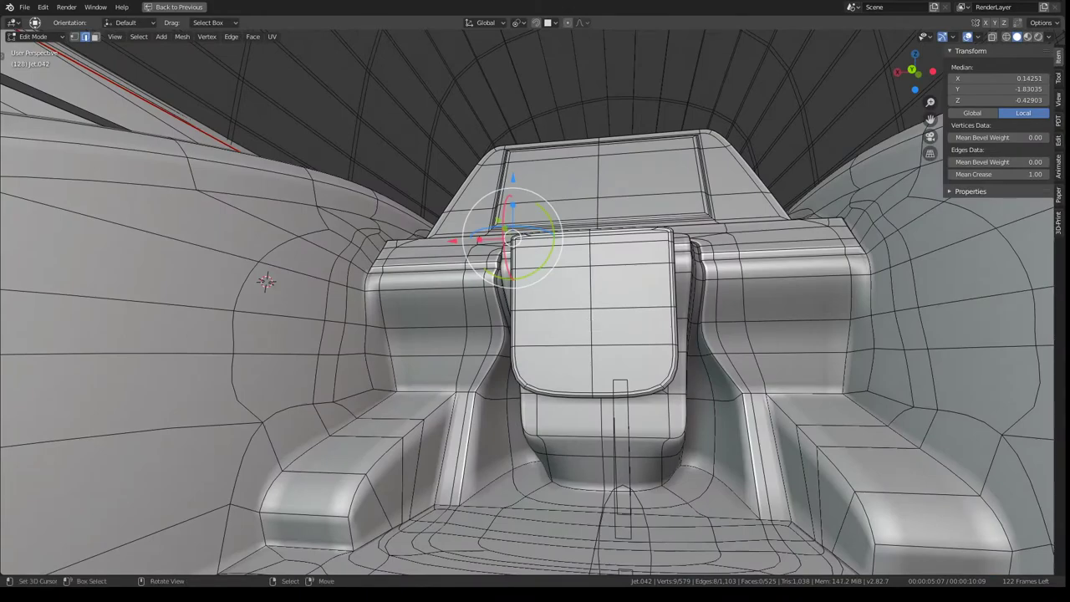
{"action": "mouse_move", "coordinate": [690, 322]}
{"action": "middle_mouse_down"}
{"action": "mouse_move", "coordinate": [619, 333]}
{"action": "mouse_move", "coordinate": [605, 244]}
{"action": "middle_mouse_up"}
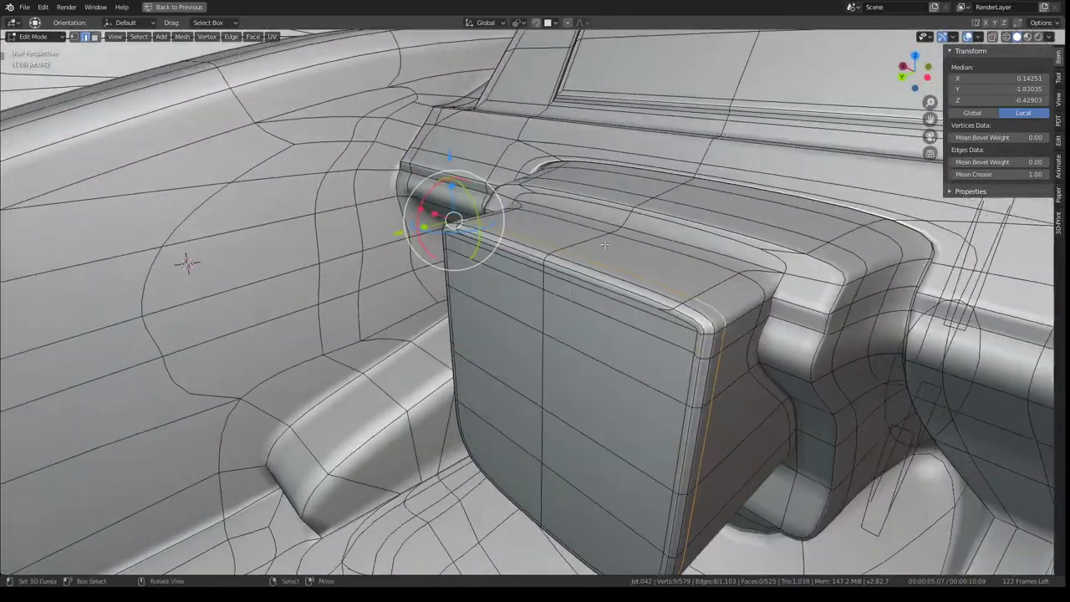
- In face mode, select only the console's front rounded top rim face loop
{"action": "left_click", "coordinate": [620, 291]}
{"action": "middle_click_drag", "start_coordinate": [620, 291], "coordinate": [240, 59]}
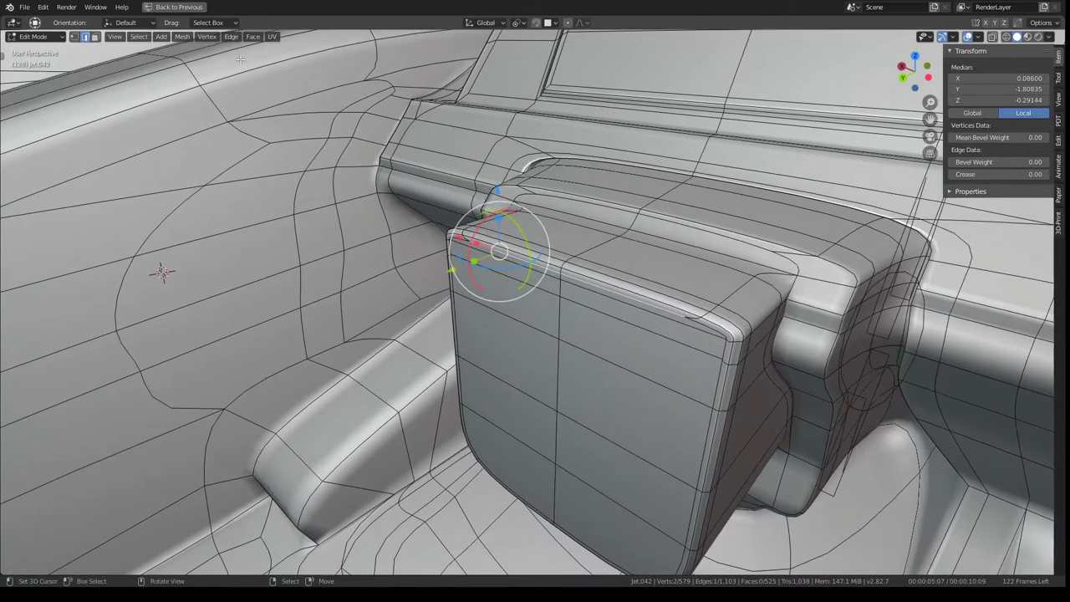
{"action": "left_click", "coordinate": [94, 38]}
{"action": "left_click", "coordinate": [637, 318]}
{"action": "left_click_drag", "start_coordinate": [631, 277], "coordinate": [685, 200], "text": "shift"}
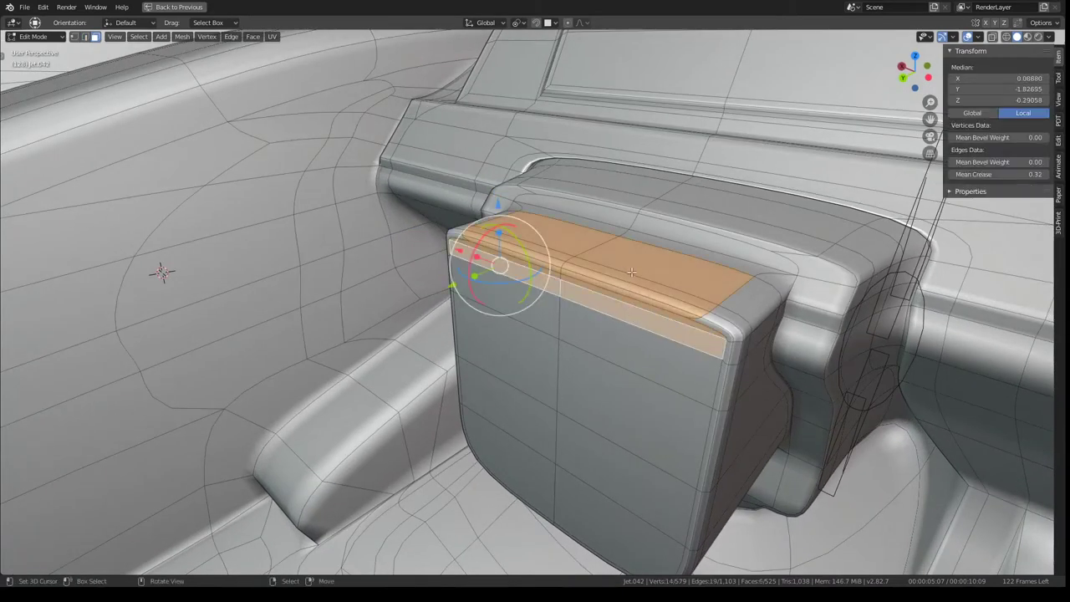
{"action": "middle_click_drag", "start_coordinate": [686, 201], "coordinate": [660, 296]}
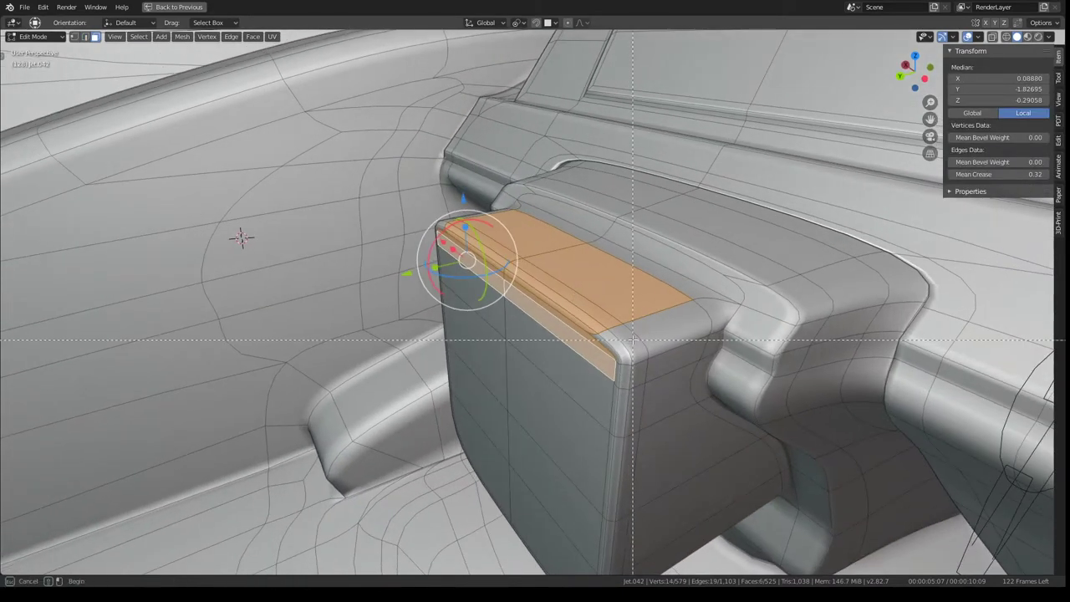
{"action": "left_click", "coordinate": [680, 321], "text": "alt"}
- Push the rim loop back along Y into the body, then shift it along X and lower it
{"action": "left_click_drag", "start_coordinate": [462, 250], "coordinate": [506, 227]}
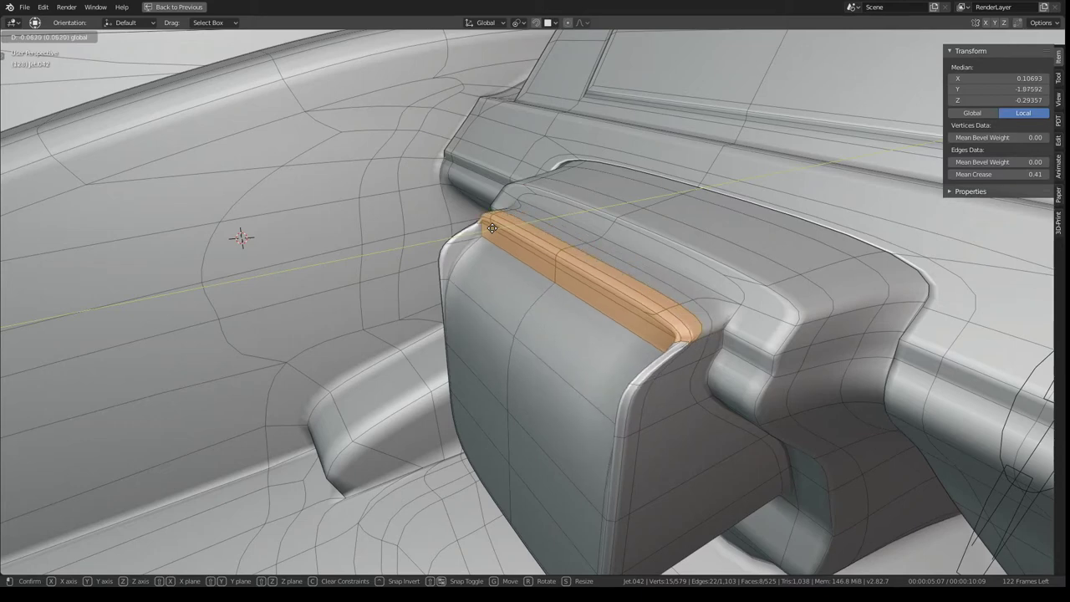
{"action": "mouse_move", "coordinate": [493, 227]}
{"action": "left_mouse_down"}
{"action": "mouse_move", "coordinate": [508, 221]}
{"action": "mouse_move", "coordinate": [443, 250]}
{"action": "left_mouse_up"}
{"action": "mouse_move", "coordinate": [443, 251]}
{"action": "middle_mouse_down"}
{"action": "mouse_move", "coordinate": [625, 255]}
{"action": "mouse_move", "coordinate": [681, 307]}
{"action": "middle_mouse_up"}
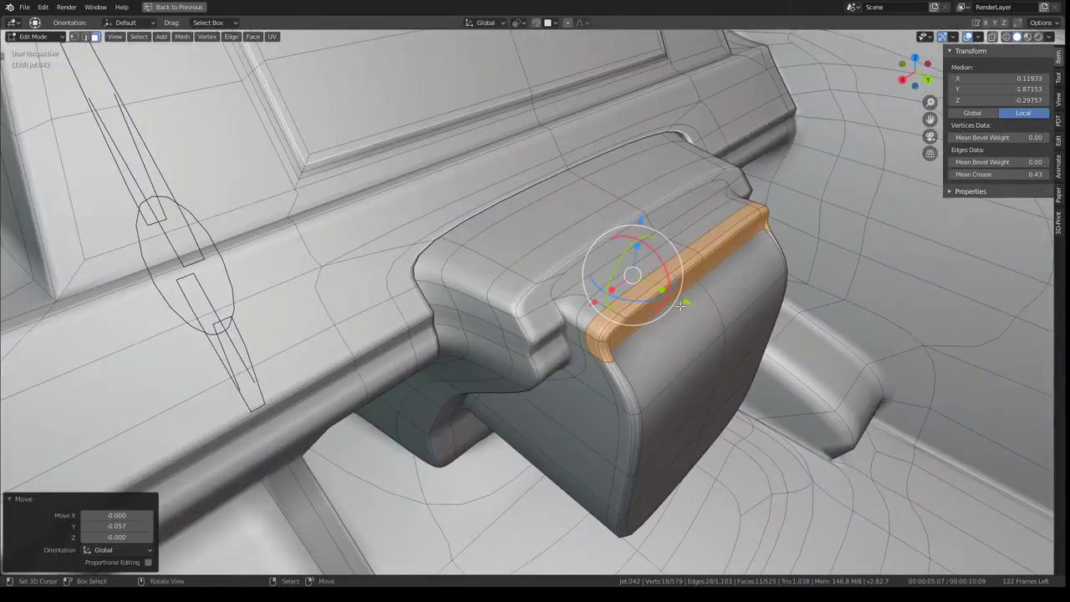
{"action": "left_click_drag", "start_coordinate": [681, 307], "coordinate": [618, 276]}
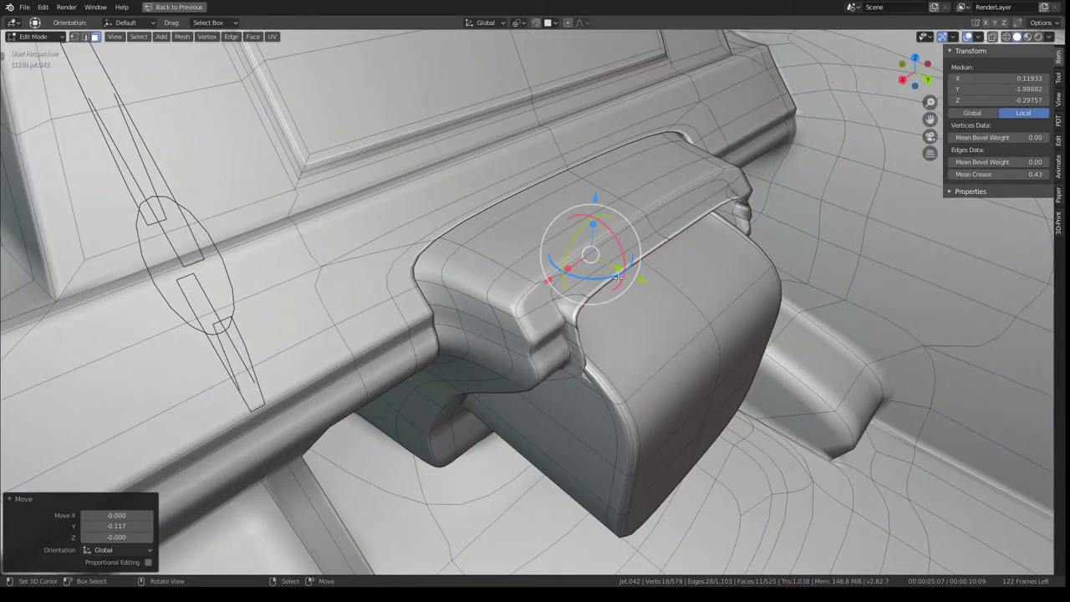
{"action": "middle_click_drag", "start_coordinate": [619, 276], "coordinate": [569, 251]}
{"action": "left_click_drag", "start_coordinate": [562, 255], "coordinate": [543, 257]}
{"action": "left_click_drag", "start_coordinate": [585, 188], "coordinate": [588, 167]}
{"action": "middle_click_drag", "start_coordinate": [587, 167], "coordinate": [650, 276]}
{"action": "key", "text": "g"}
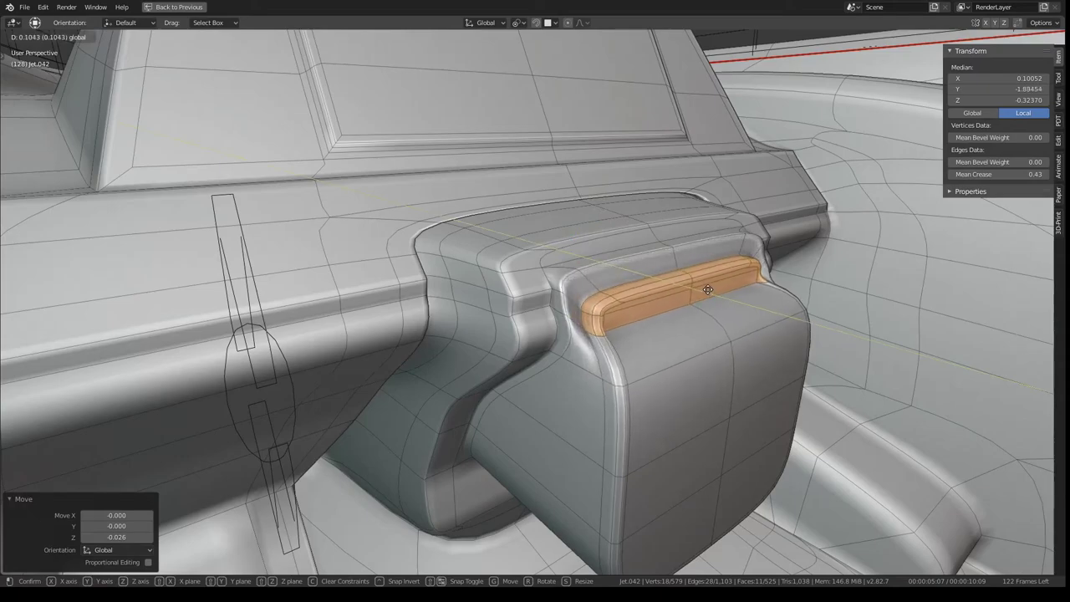
{"action": "left_click", "coordinate": [707, 289]}
{"action": "mouse_move", "coordinate": [707, 289]}
{"action": "middle_mouse_down"}
{"action": "mouse_move", "coordinate": [215, 317]}
{"action": "mouse_move", "coordinate": [668, 254]}
{"action": "middle_mouse_up"}
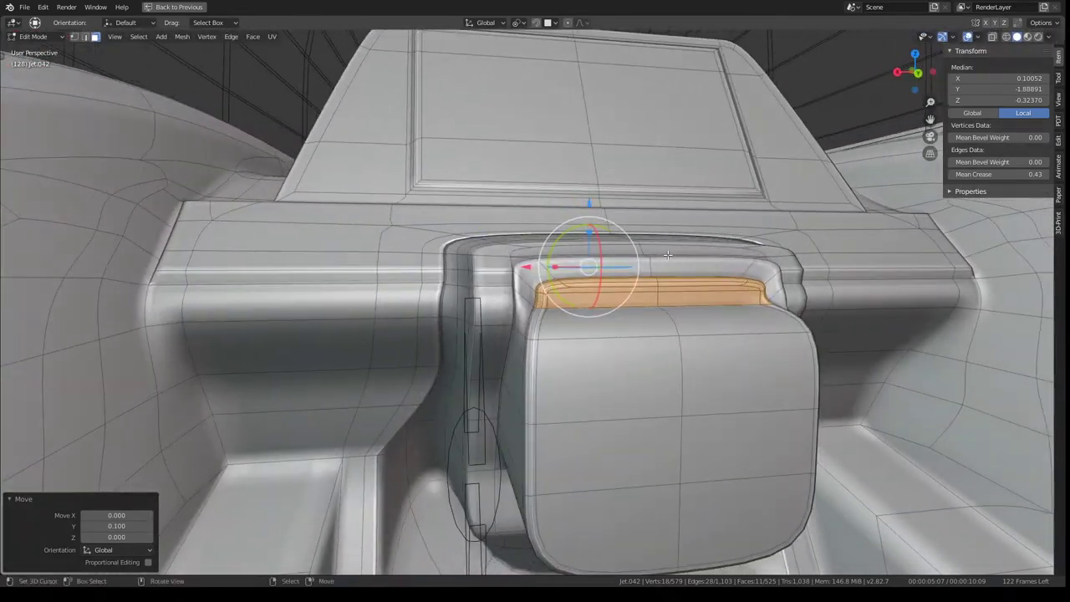
{"action": "key", "text": "ctrl+z"}
{"action": "key", "text": "ctrl+z"}
{"action": "key", "text": "ctrl+z"}
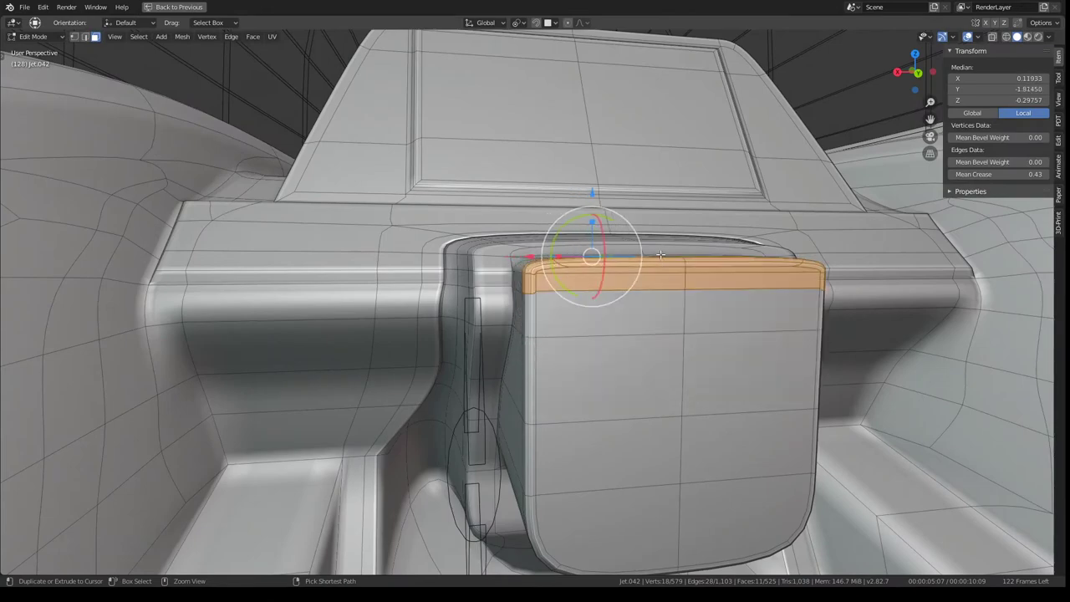
{"action": "mouse_move", "coordinate": [660, 254]}
{"action": "middle_mouse_down"}
{"action": "mouse_move", "coordinate": [543, 290]}
{"action": "mouse_move", "coordinate": [607, 246]}
{"action": "mouse_move", "coordinate": [602, 219]}
{"action": "mouse_move", "coordinate": [615, 243]}
{"action": "middle_mouse_up"}
- Select the console's lower front band faces, including the rounded corner faces
{"action": "left_click", "coordinate": [628, 390], "text": "alt"}
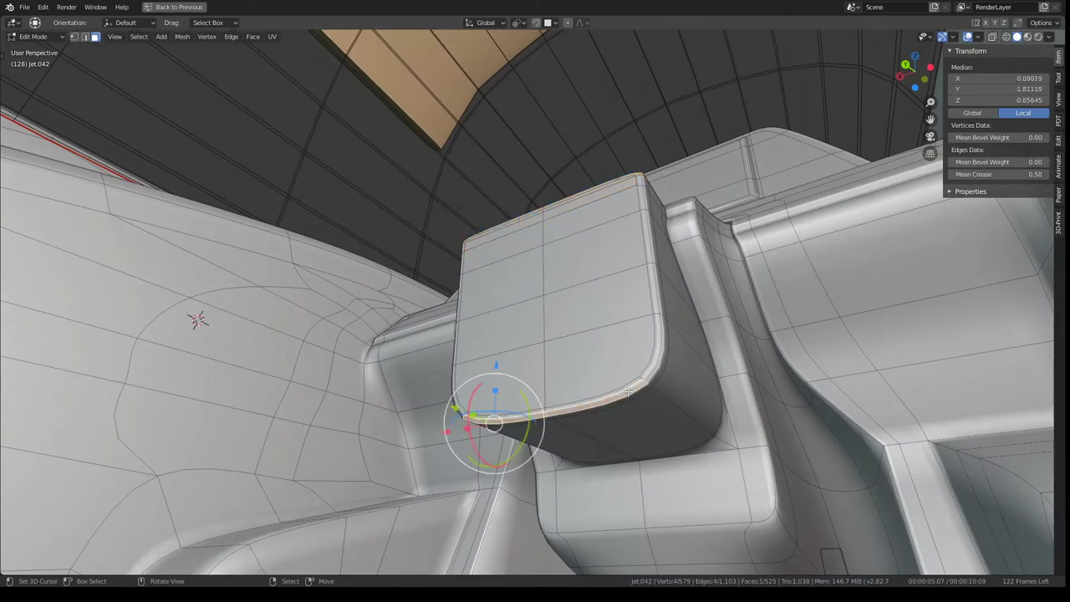
{"action": "left_click_drag", "start_coordinate": [626, 411], "coordinate": [595, 351]}
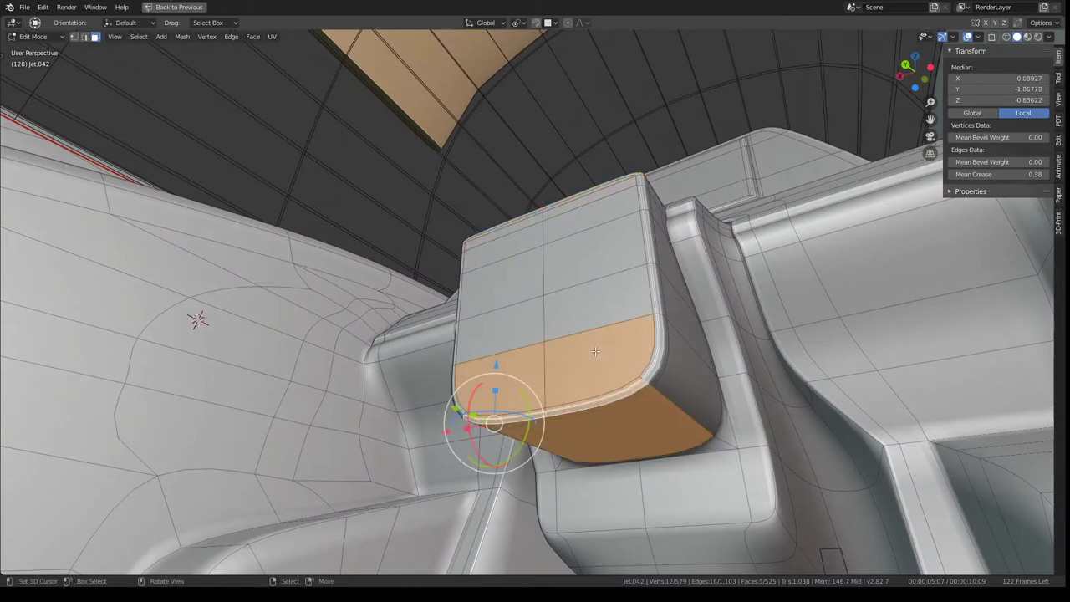
{"action": "left_click", "coordinate": [615, 400], "text": "alt"}
{"action": "left_click_drag", "start_coordinate": [602, 404], "coordinate": [579, 354]}
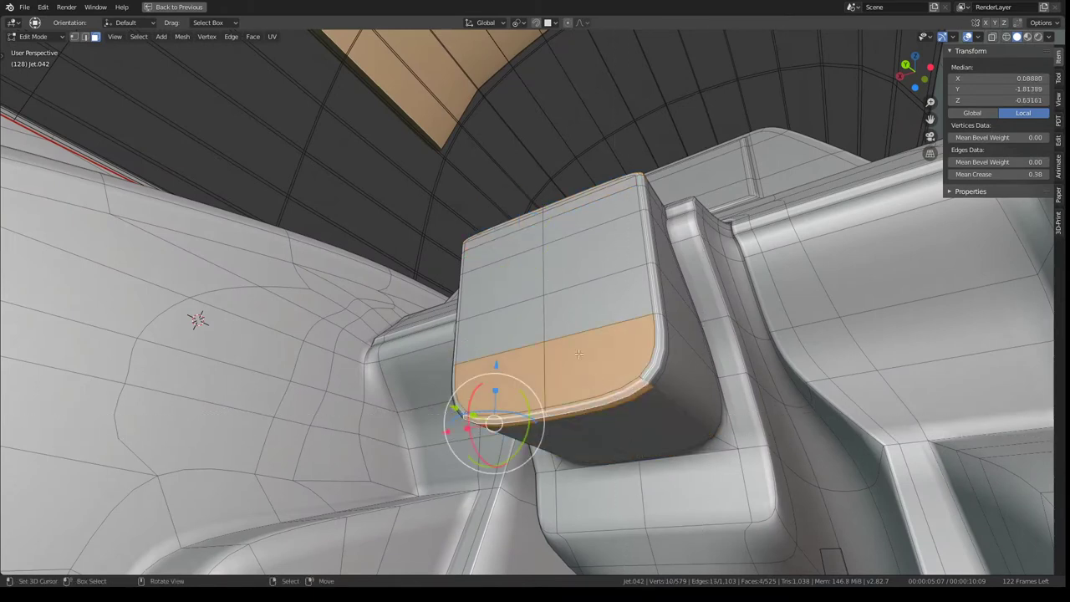
{"action": "key", "text": "ctrl+z"}
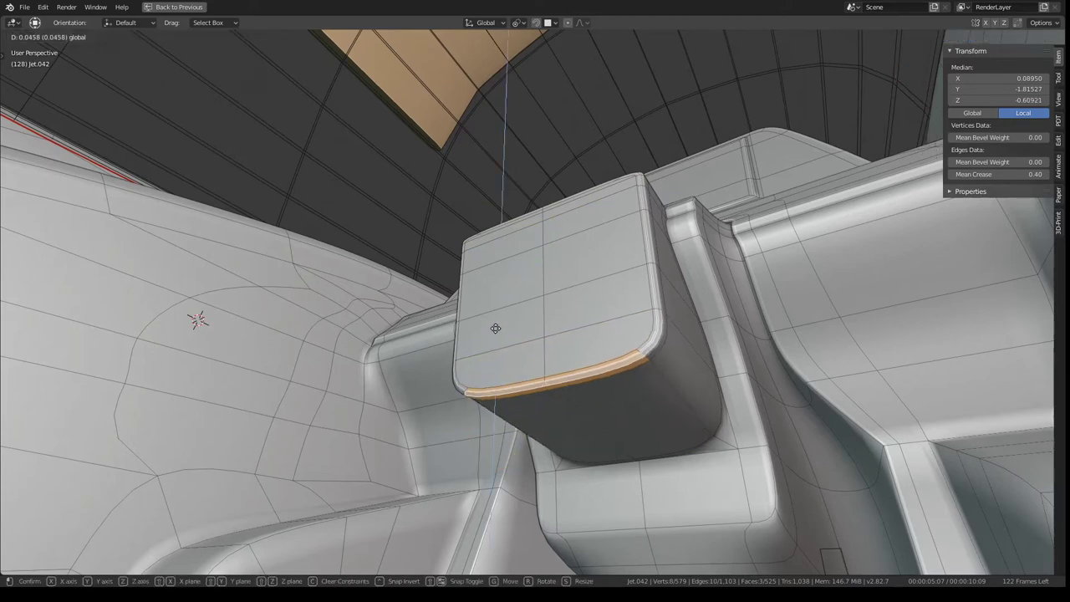
{"action": "left_click", "coordinate": [656, 335], "text": "shift"}
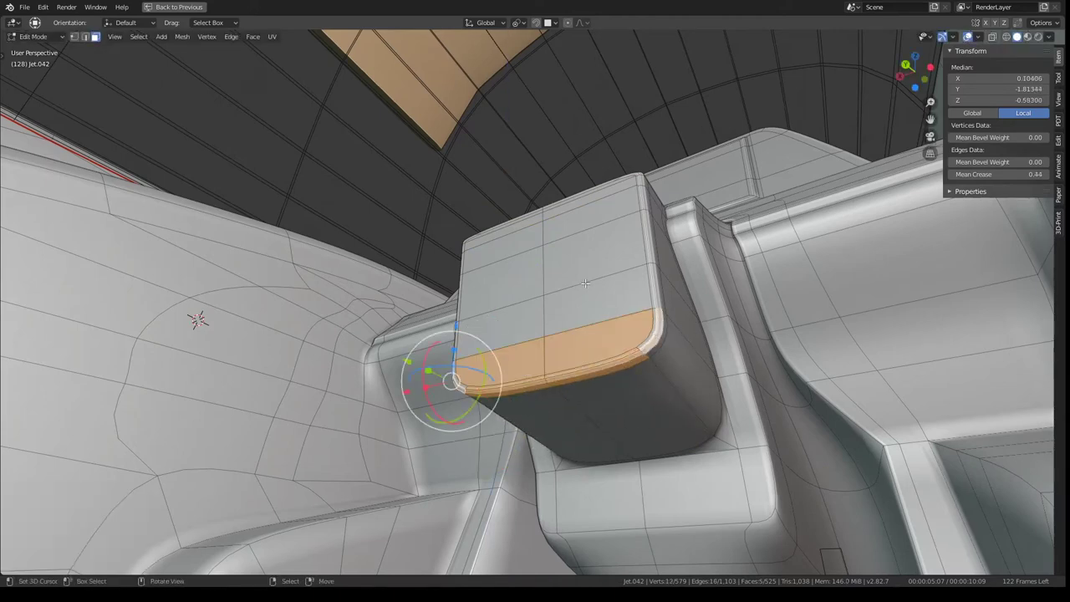
{"action": "left_click_drag", "start_coordinate": [457, 320], "coordinate": [457, 315]}
{"action": "middle_click_drag", "start_coordinate": [456, 318], "coordinate": [609, 318]}
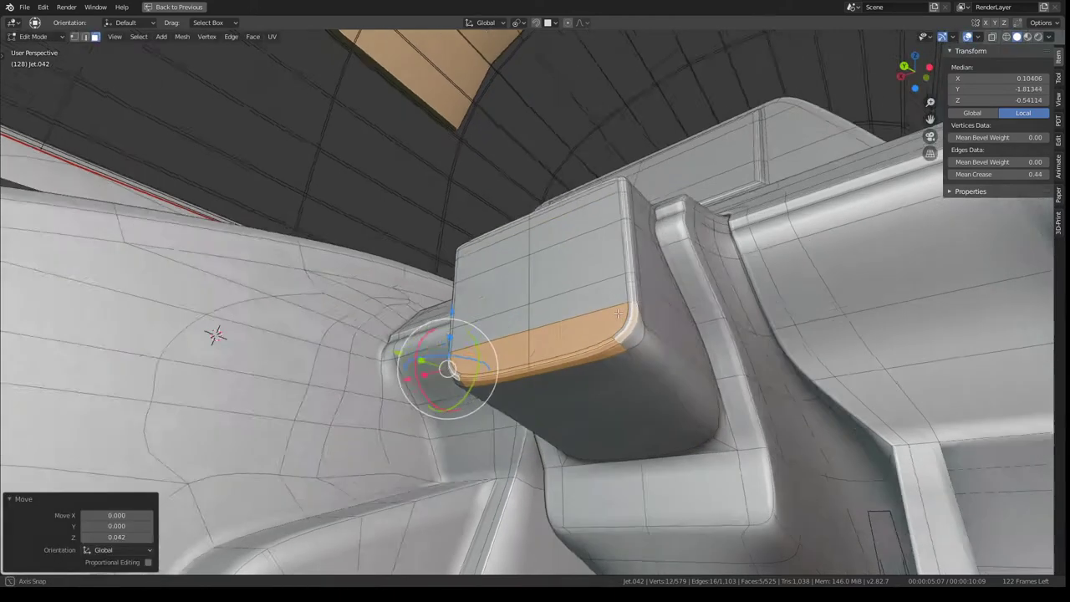
{"action": "key", "text": "ctrl+z"}
{"action": "left_click", "coordinate": [613, 371], "text": "shift"}
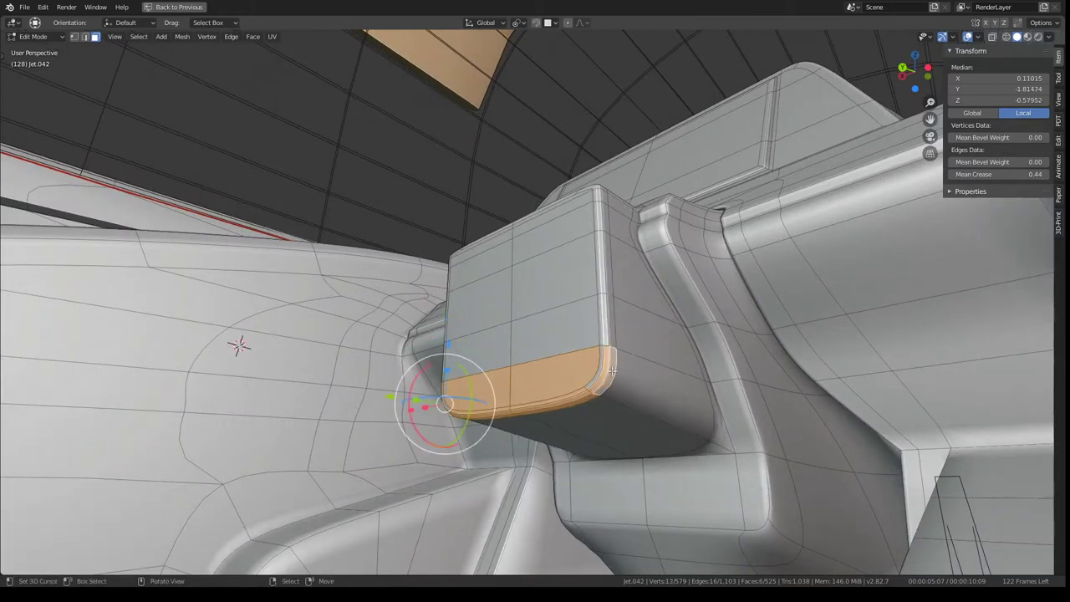
- Raise the lower band 0.016 and taper it inward along X for a waisted front
{"action": "mouse_move", "coordinate": [463, 347]}
{"action": "left_mouse_down"}
{"action": "mouse_move", "coordinate": [569, 306]}
{"action": "mouse_move", "coordinate": [588, 314]}
{"action": "left_mouse_up"}
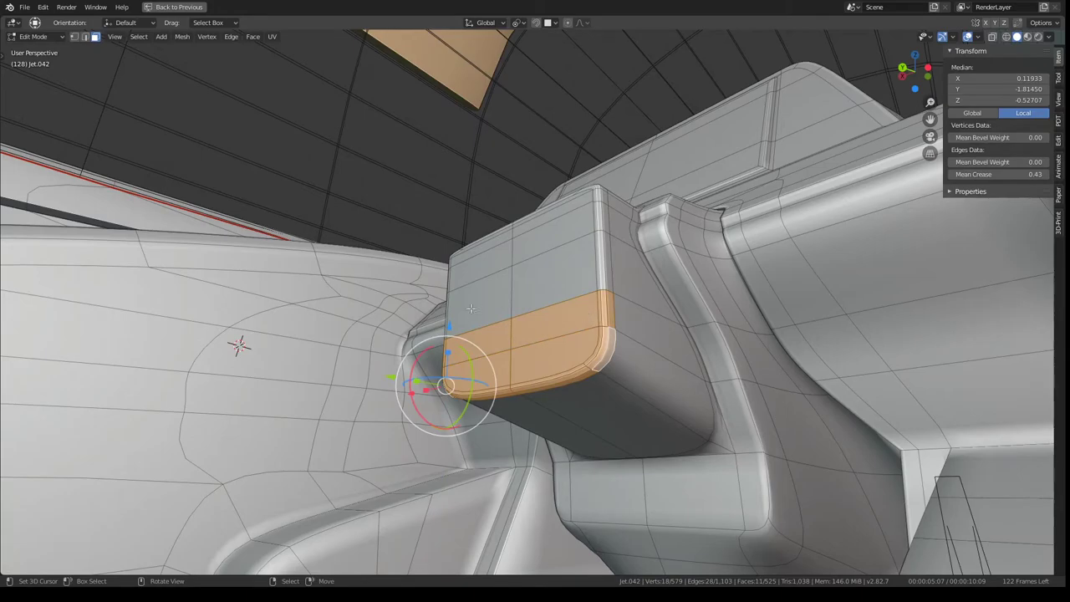
{"action": "left_click_drag", "start_coordinate": [448, 322], "coordinate": [449, 295]}
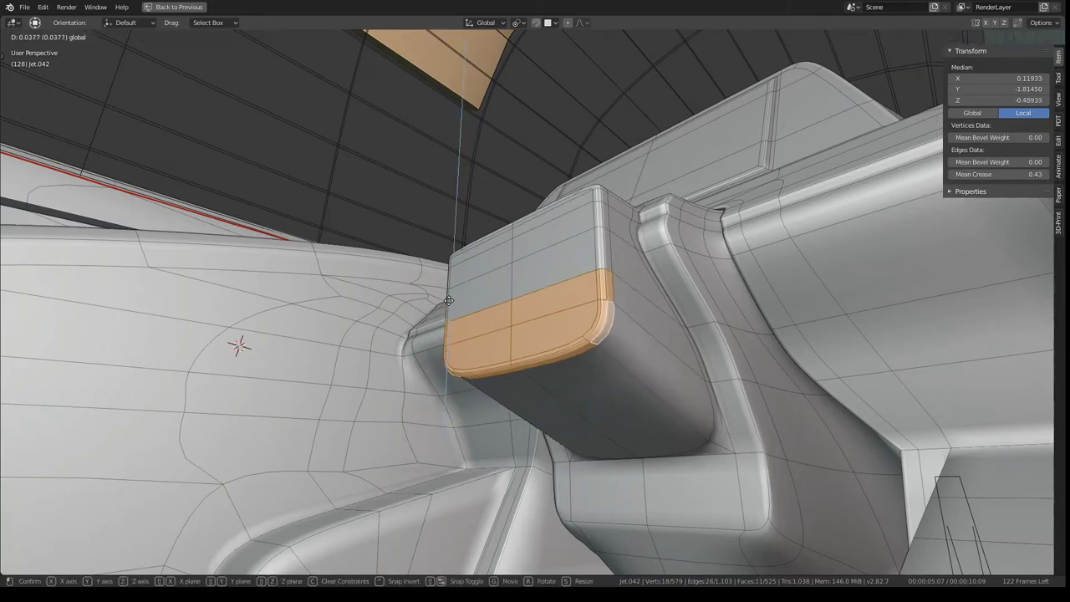
{"action": "mouse_move", "coordinate": [449, 295]}
{"action": "middle_mouse_down"}
{"action": "mouse_move", "coordinate": [588, 330]}
{"action": "mouse_move", "coordinate": [655, 302]}
{"action": "middle_mouse_up"}
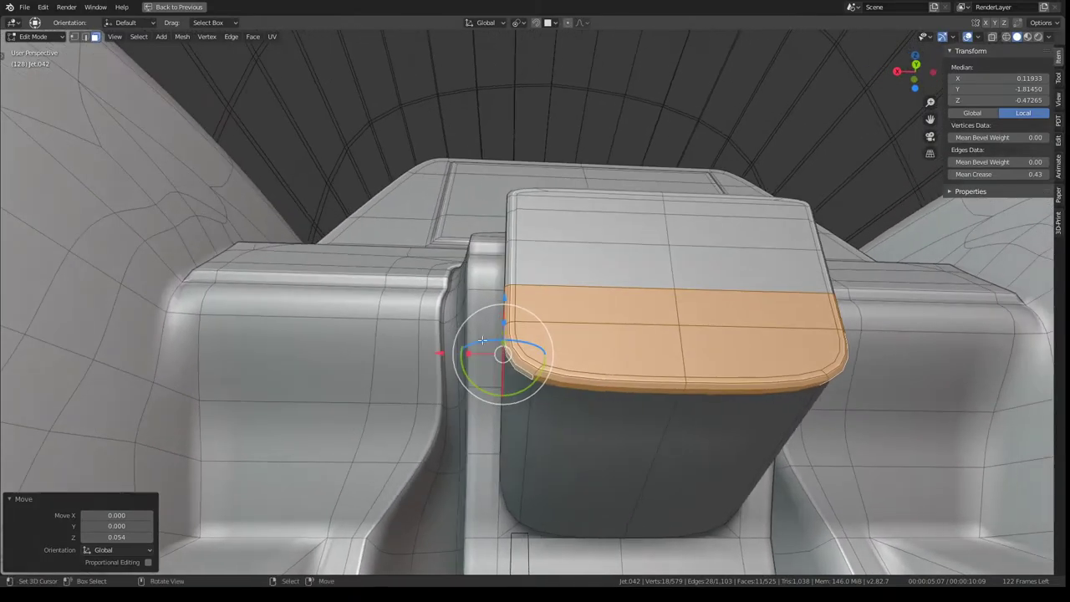
{"action": "key", "text": "g"}
{"action": "key", "text": "x"}
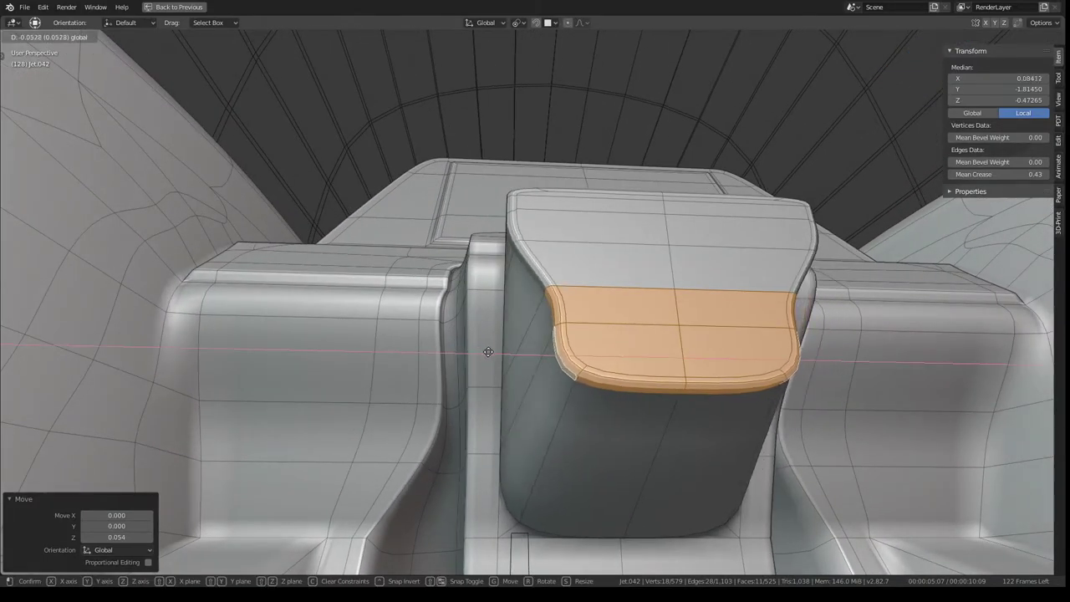
{"action": "left_click", "coordinate": [488, 352]}
{"action": "middle_click_drag", "start_coordinate": [488, 352], "coordinate": [662, 316]}
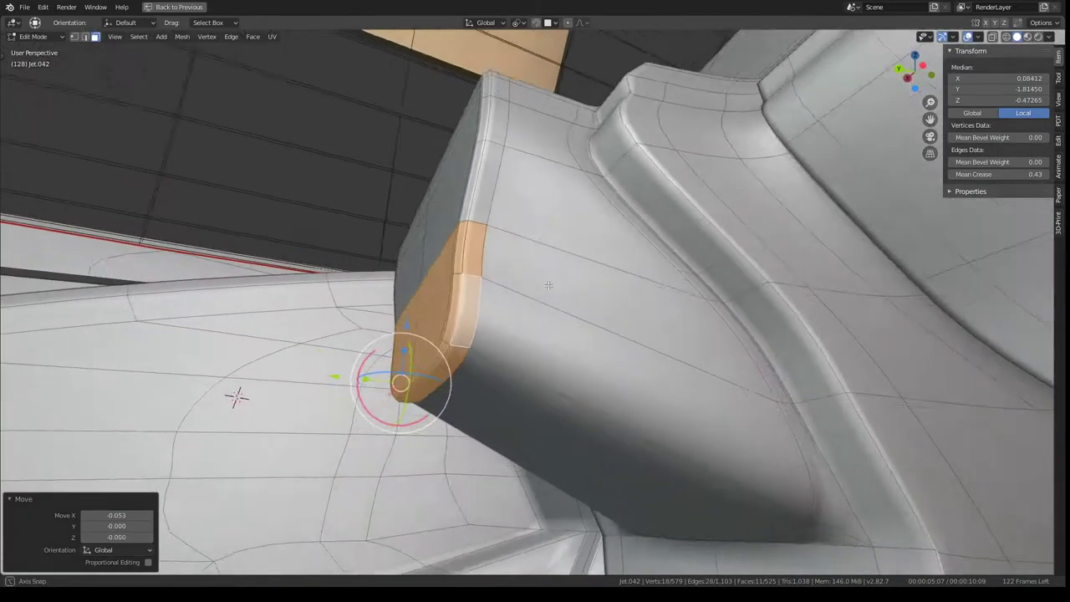
{"action": "key", "text": "g"}
{"action": "key", "text": "z"}
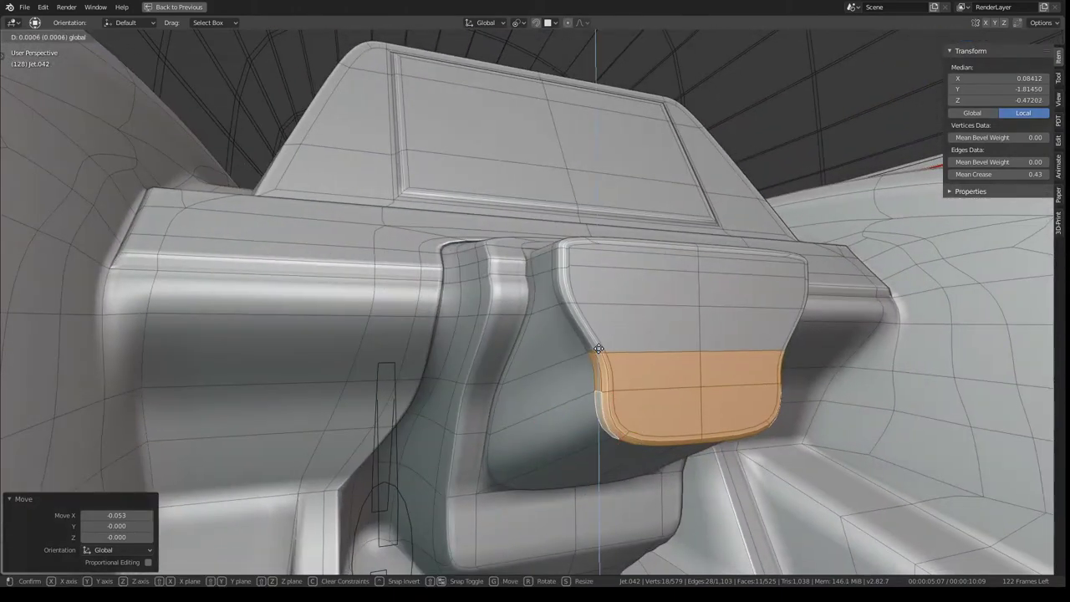
{"action": "left_click", "coordinate": [585, 334]}
{"action": "mouse_move", "coordinate": [585, 334]}
{"action": "middle_mouse_down"}
{"action": "mouse_move", "coordinate": [528, 330]}
{"action": "mouse_move", "coordinate": [538, 296]}
{"action": "mouse_move", "coordinate": [593, 335]}
{"action": "mouse_move", "coordinate": [610, 320]}
{"action": "mouse_move", "coordinate": [598, 244]}
{"action": "mouse_move", "coordinate": [591, 309]}
{"action": "mouse_move", "coordinate": [630, 309]}
{"action": "mouse_move", "coordinate": [575, 289]}
{"action": "mouse_move", "coordinate": [576, 268]}
{"action": "middle_mouse_up"}
{"action": "key", "text": "Tab"}
{"action": "key", "text": "Tab"}
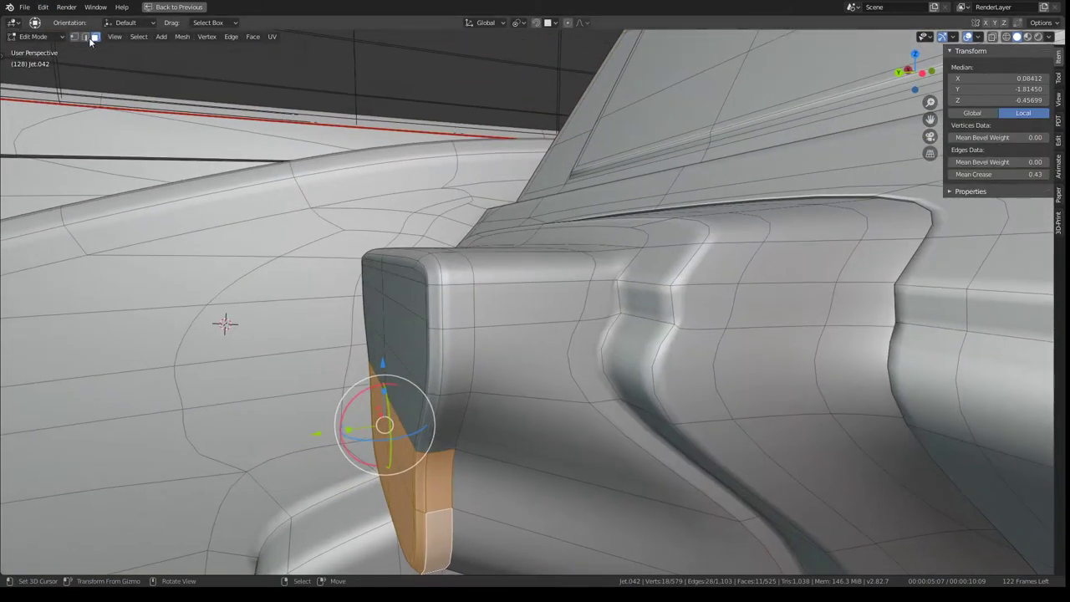
- Subdivide the console's edge ring and slide the new edge loop outward into place
{"action": "left_click", "coordinate": [84, 36]}
{"action": "left_click", "coordinate": [595, 283], "text": "ctrl+alt"}
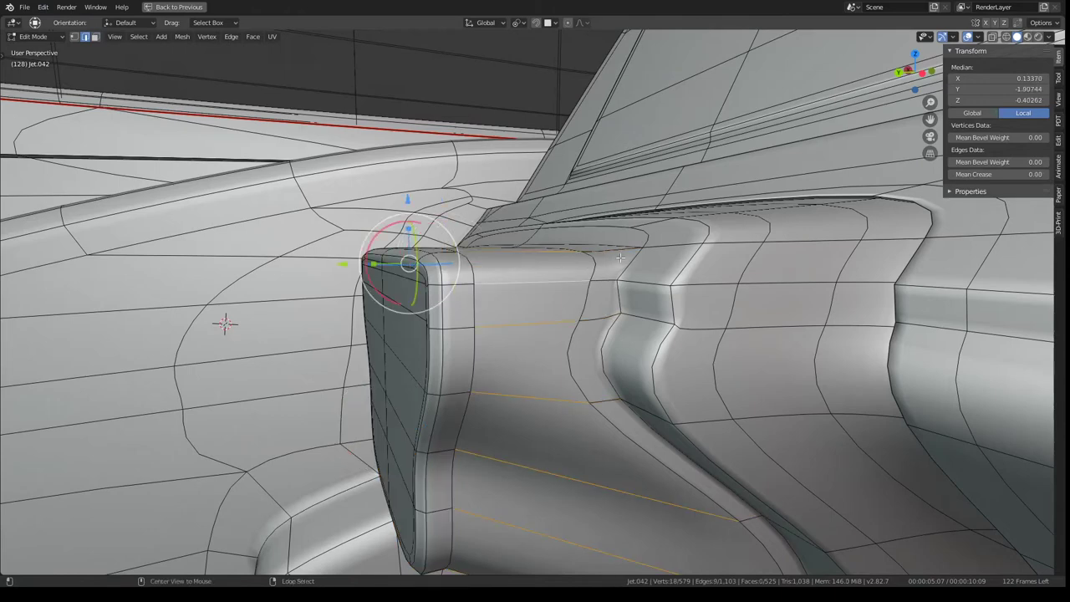
{"action": "middle_click_drag", "start_coordinate": [596, 283], "coordinate": [627, 213]}
{"action": "key", "text": "q"}
{"action": "left_click", "coordinate": [626, 209]}
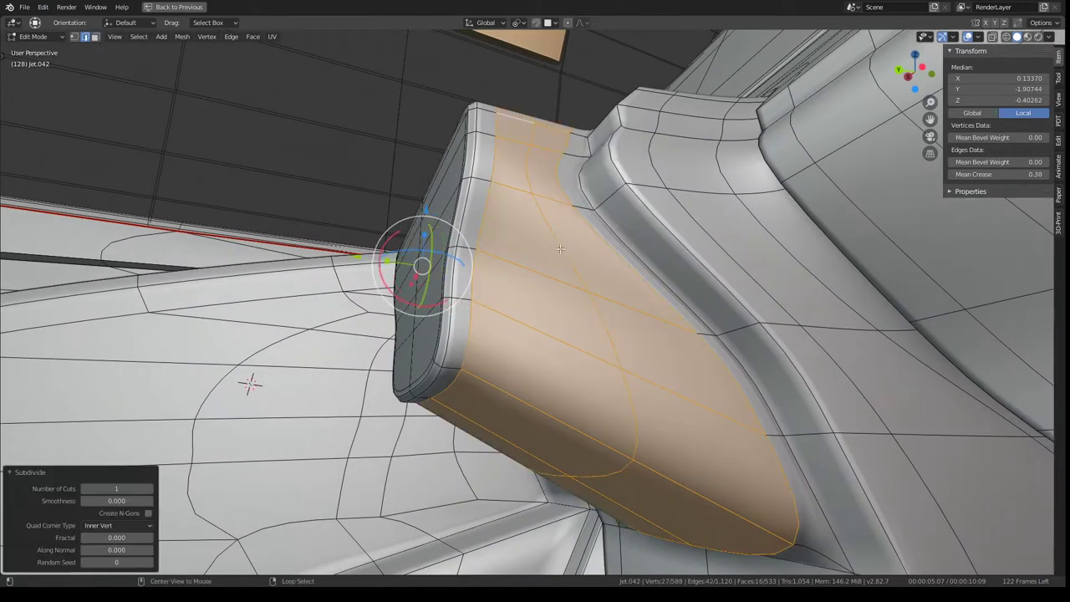
{"action": "key", "text": "g"}
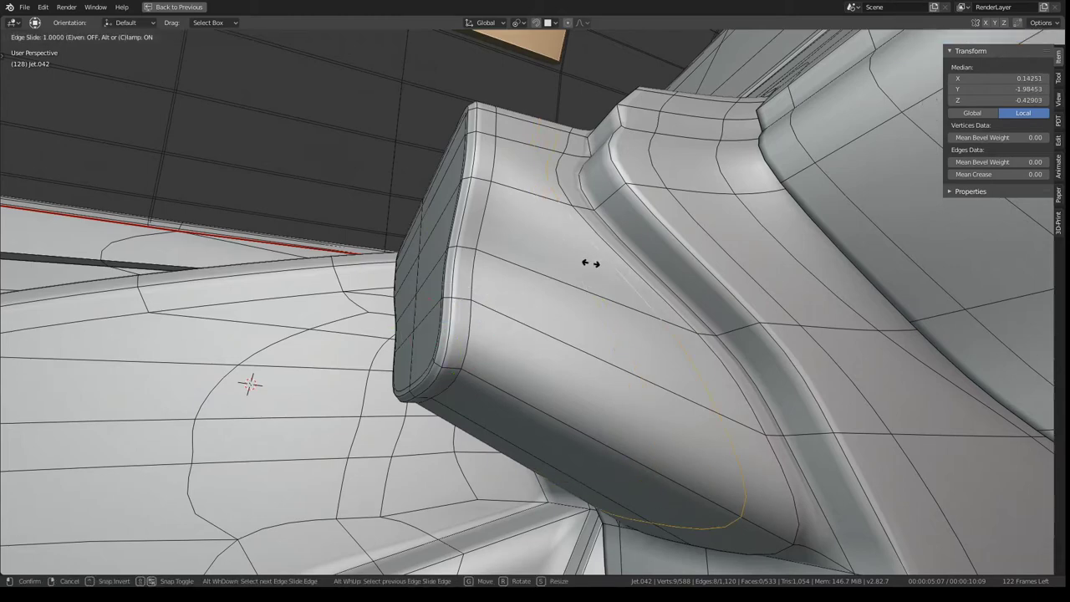
{"action": "left_click", "coordinate": [555, 250]}
{"action": "mouse_move", "coordinate": [555, 250]}
{"action": "middle_mouse_down"}
{"action": "mouse_move", "coordinate": [598, 244]}
{"action": "mouse_move", "coordinate": [548, 240]}
{"action": "middle_mouse_up"}
- Subdivide the edge loop along the console's top and side, raising vertices to 597
{"action": "left_click", "coordinate": [548, 240], "text": "alt"}
{"action": "right_click", "coordinate": [703, 235]}
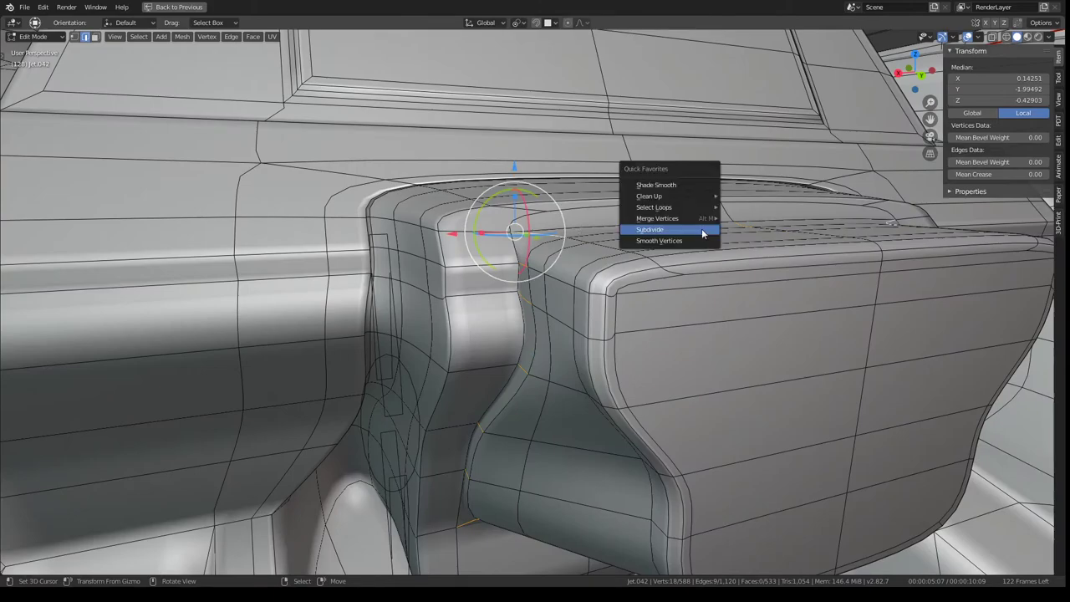
{"action": "left_click", "coordinate": [701, 229]}
{"action": "mouse_move", "coordinate": [728, 299]}
{"action": "middle_mouse_down"}
{"action": "mouse_move", "coordinate": [652, 251]}
{"action": "mouse_move", "coordinate": [587, 232]}
{"action": "mouse_move", "coordinate": [675, 314]}
{"action": "middle_mouse_up"}
{"action": "key", "text": "Tab"}
{"action": "key", "text": "Tab"}
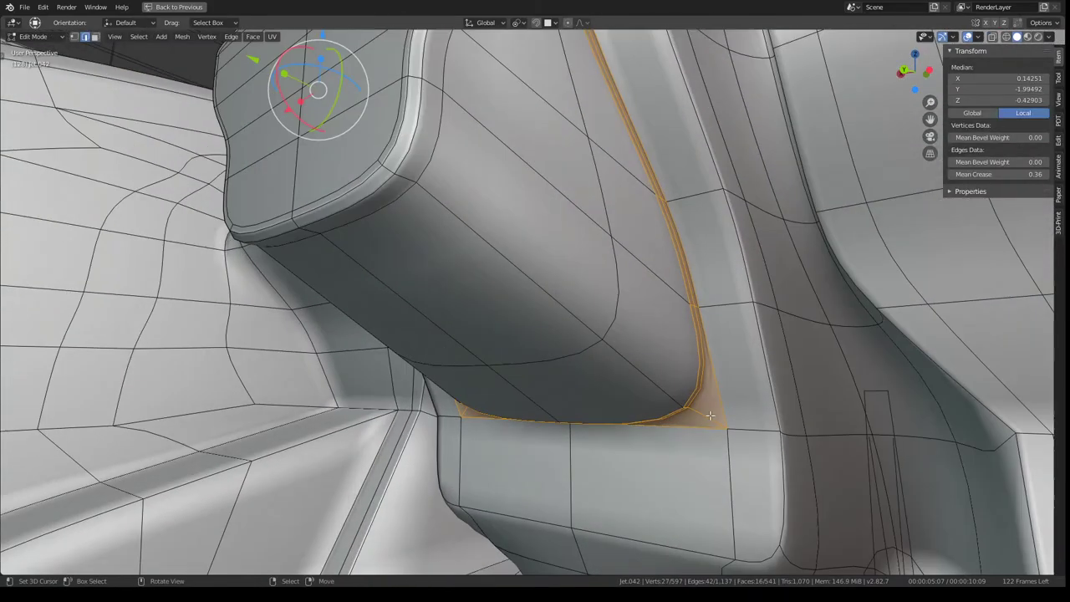
- Edge-slide the creased console-base edge downward by 0.2668 to tighten the corner
{"action": "left_click", "coordinate": [709, 416]}
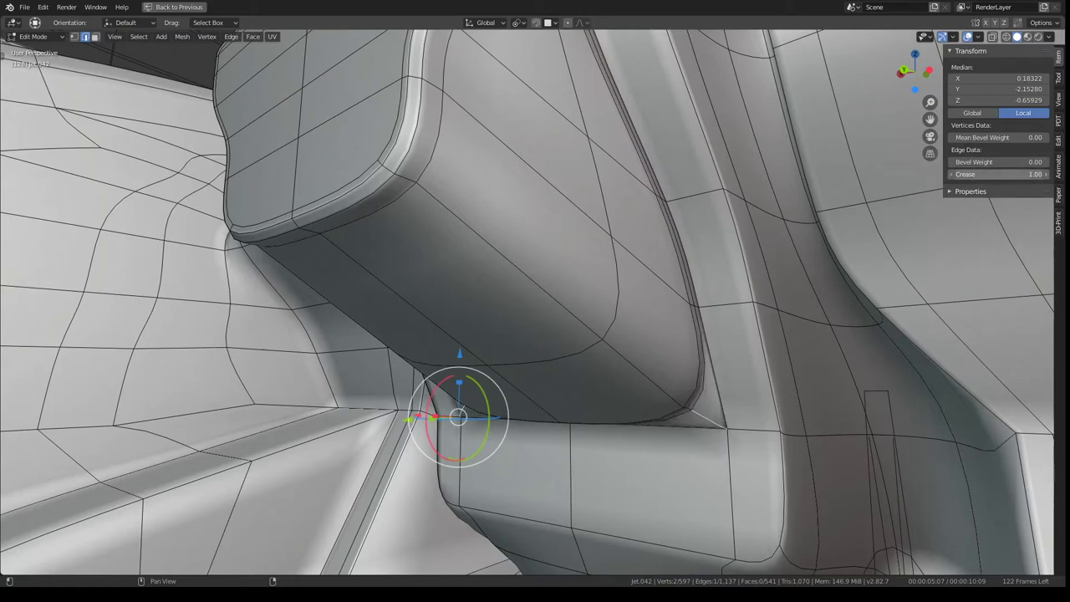
{"action": "left_click_drag", "start_coordinate": [1006, 174], "coordinate": [1006, 176]}
{"action": "left_click", "coordinate": [729, 428]}
{"action": "middle_click_drag", "start_coordinate": [730, 427], "coordinate": [721, 364]}
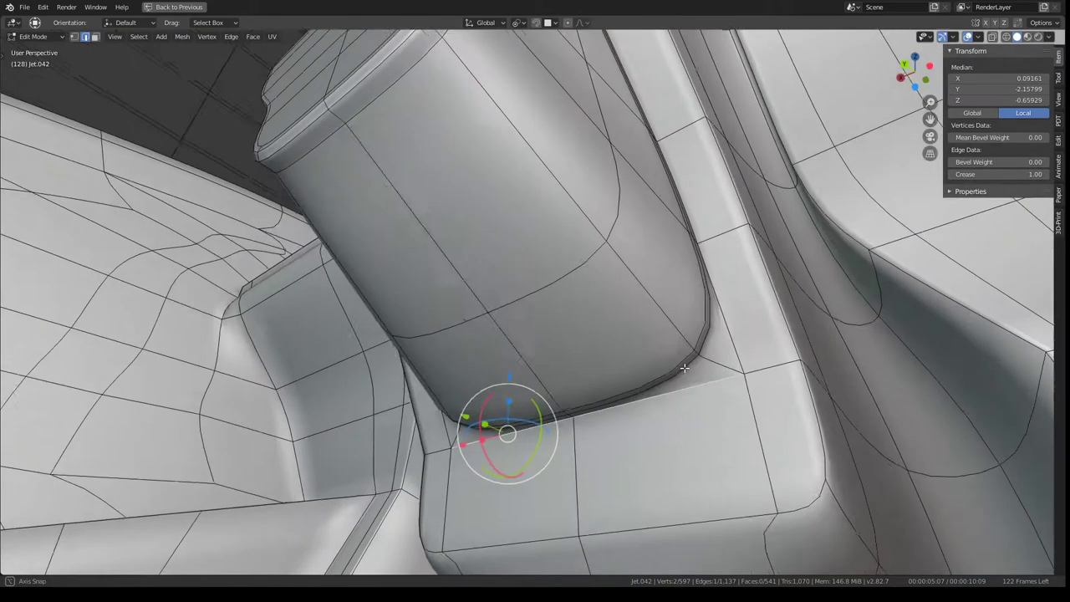
{"action": "key", "text": "g"}
{"action": "key", "text": "g"}
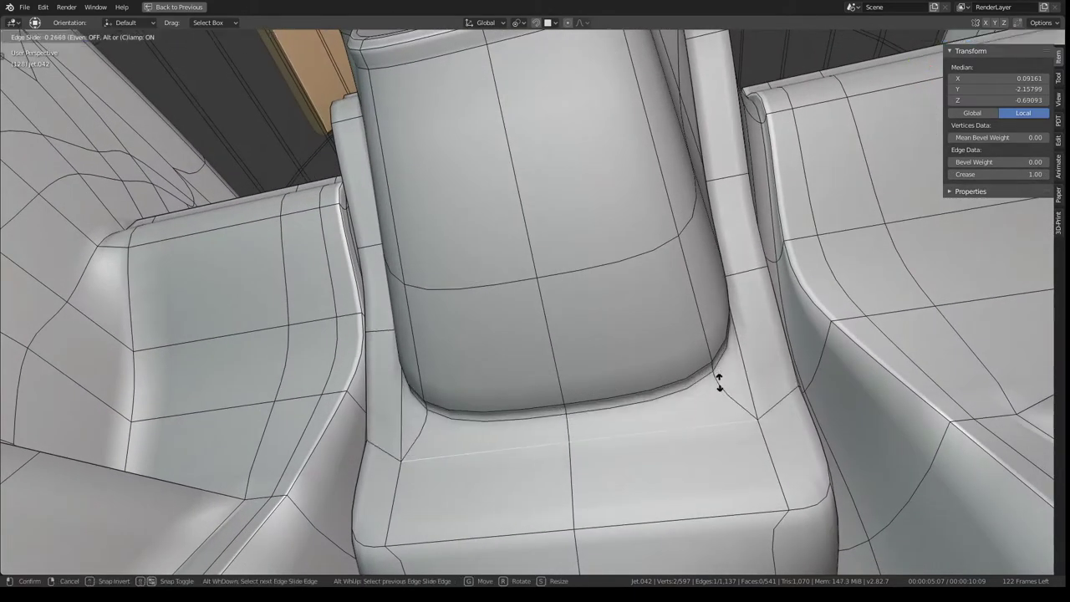
{"action": "left_click", "coordinate": [666, 370]}
{"action": "middle_click_drag", "start_coordinate": [666, 370], "coordinate": [431, 416]}
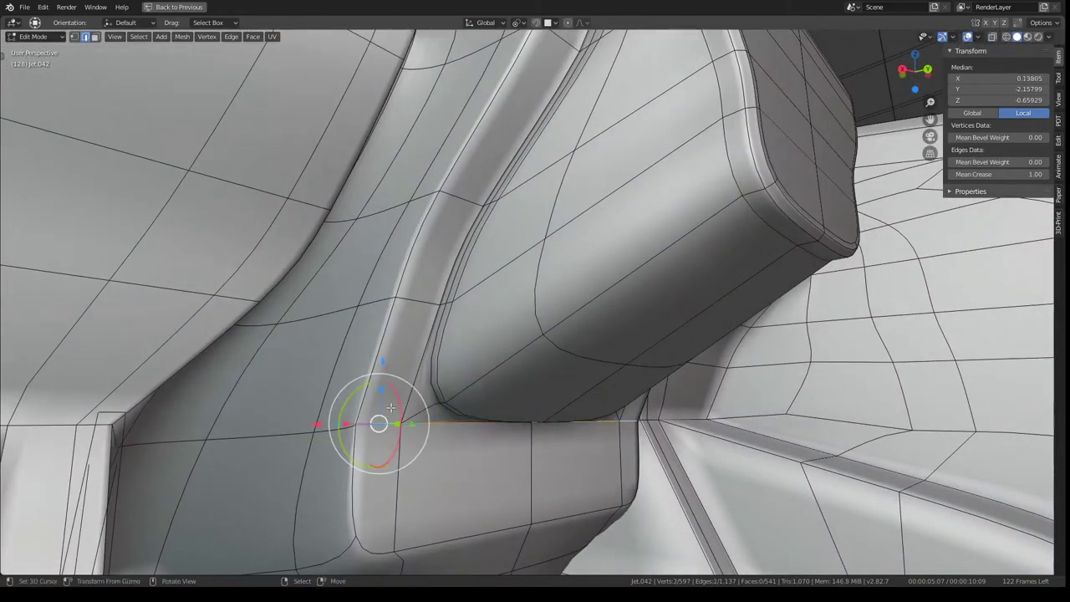
{"action": "key", "text": "g"}
{"action": "key", "text": "g"}
{"action": "left_click", "coordinate": [467, 328]}
{"action": "middle_click_drag", "start_coordinate": [467, 328], "coordinate": [583, 262]}
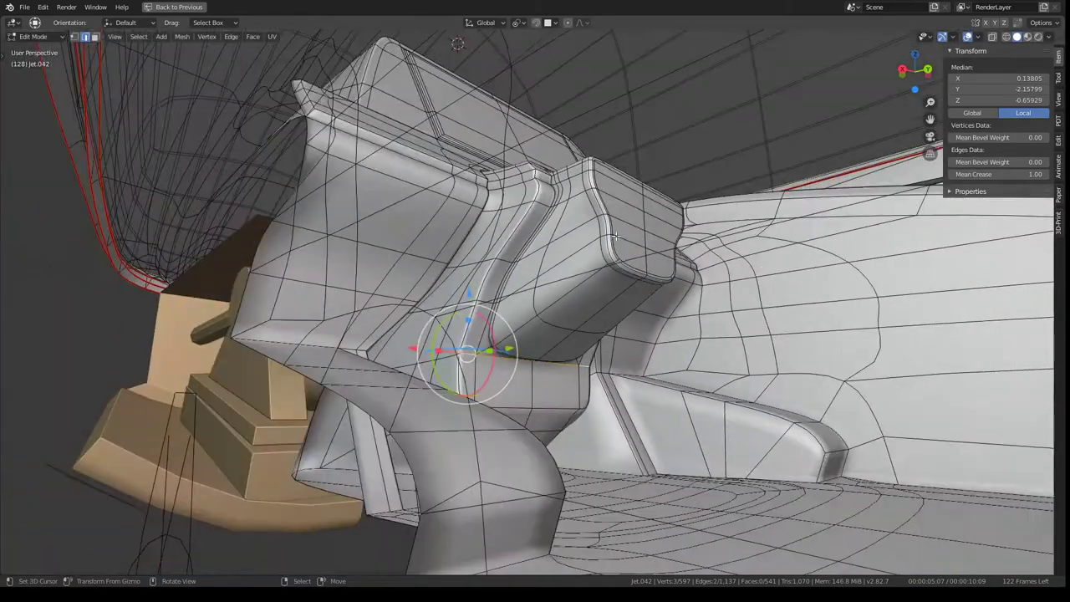
- Orbit and zoom around the cockpit rail and dashboard, toggling Edit Mode to inspect the smoothed shape
{"action": "mouse_move", "coordinate": [588, 249]}
{"action": "middle_mouse_down"}
{"action": "mouse_move", "coordinate": [635, 223]}
{"action": "mouse_move", "coordinate": [747, 254]}
{"action": "mouse_move", "coordinate": [635, 284]}
{"action": "mouse_move", "coordinate": [617, 196]}
{"action": "mouse_move", "coordinate": [560, 270]}
{"action": "mouse_move", "coordinate": [509, 231]}
{"action": "mouse_move", "coordinate": [528, 241]}
{"action": "middle_mouse_up"}
{"action": "mouse_move", "coordinate": [625, 230]}
{"action": "middle_mouse_down"}
{"action": "mouse_move", "coordinate": [676, 265]}
{"action": "mouse_move", "coordinate": [597, 261]}
{"action": "mouse_move", "coordinate": [632, 179]}
{"action": "middle_mouse_up"}
{"action": "scroll", "coordinate": [632, 179], "scroll_direction": "up", "scroll_amount": 3}
{"action": "key", "text": "Tab"}
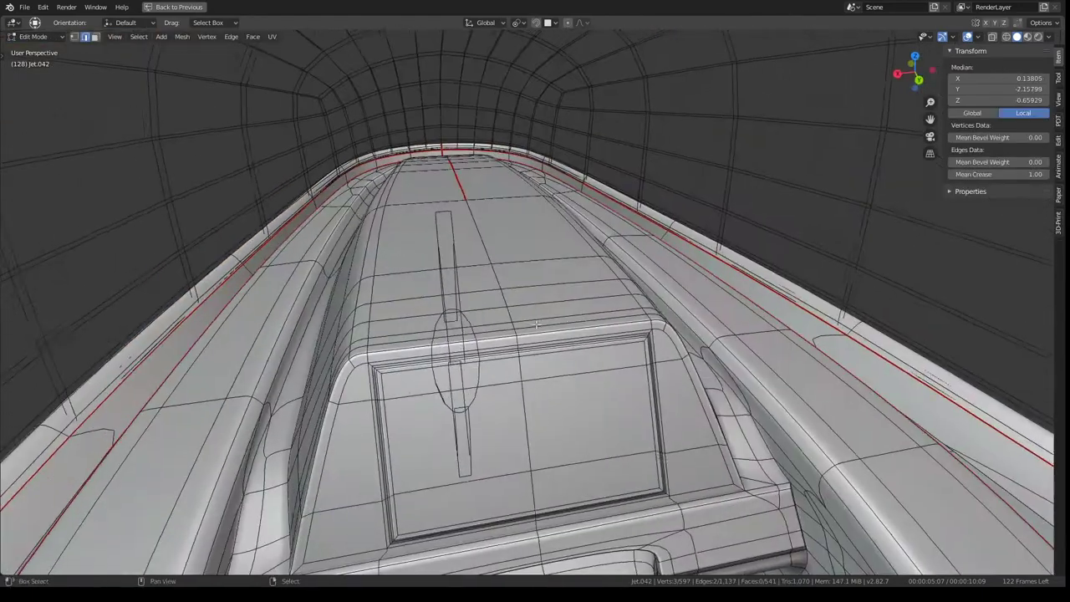
{"action": "mouse_move", "coordinate": [568, 250]}
{"action": "middle_mouse_down"}
{"action": "mouse_move", "coordinate": [524, 278]}
{"action": "mouse_move", "coordinate": [504, 275]}
{"action": "middle_mouse_up"}
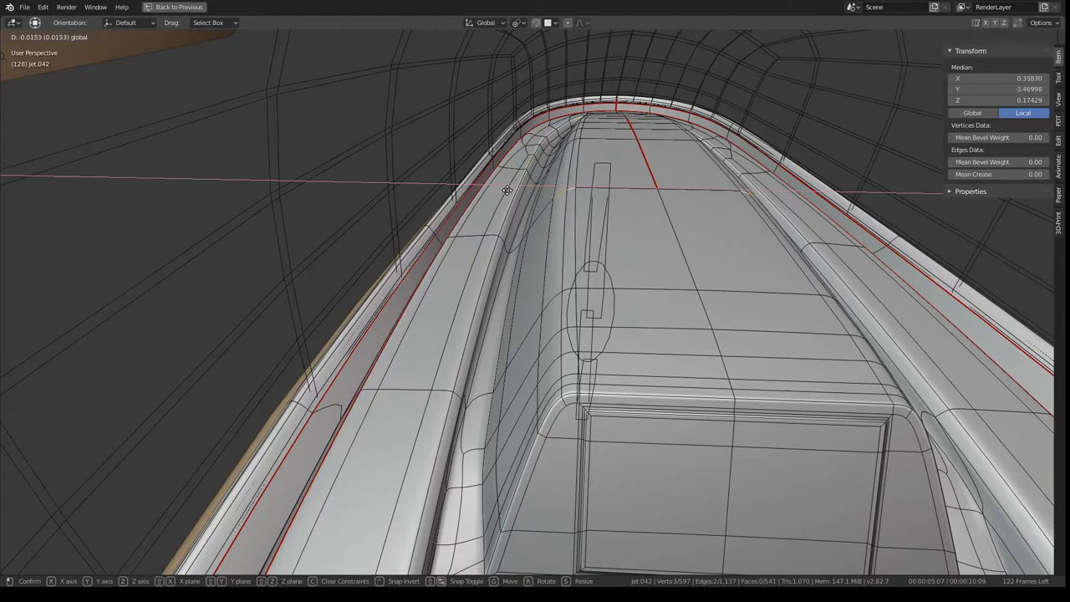
{"action": "mouse_move", "coordinate": [508, 188]}
{"action": "middle_mouse_down"}
{"action": "mouse_move", "coordinate": [578, 206]}
{"action": "mouse_move", "coordinate": [580, 187]}
{"action": "mouse_move", "coordinate": [650, 255]}
{"action": "mouse_move", "coordinate": [586, 301]}
{"action": "mouse_move", "coordinate": [444, 369]}
{"action": "middle_mouse_up"}
{"action": "scroll", "coordinate": [644, 252], "scroll_direction": "down", "scroll_amount": 5}
{"action": "scroll", "coordinate": [585, 301], "scroll_direction": "up", "scroll_amount": 5}
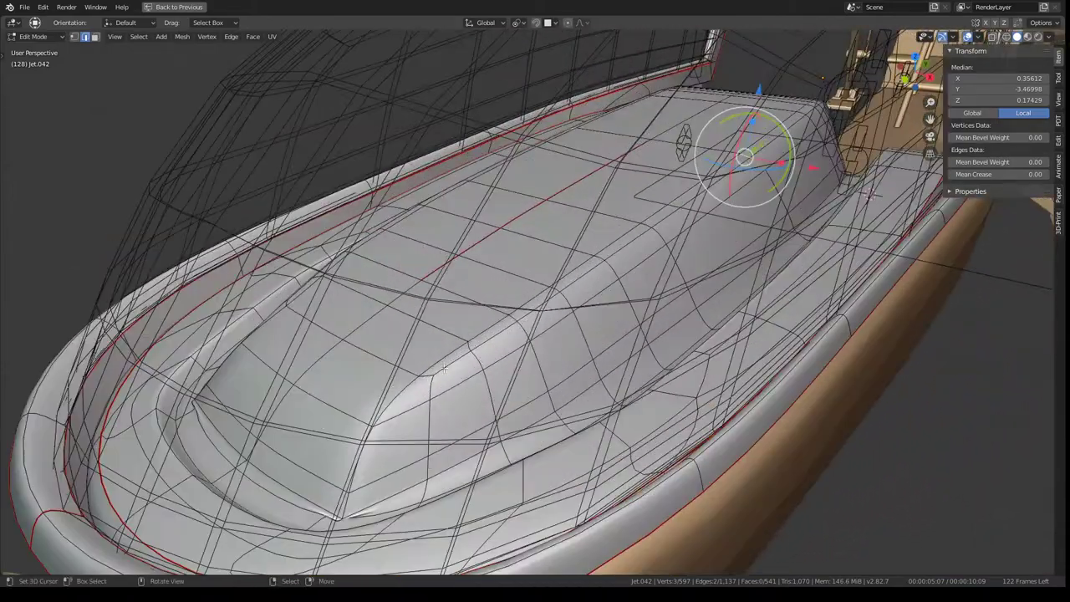
{"action": "mouse_move", "coordinate": [323, 404]}
{"action": "middle_mouse_down"}
{"action": "mouse_move", "coordinate": [499, 268]}
{"action": "mouse_move", "coordinate": [294, 236]}
{"action": "mouse_move", "coordinate": [427, 233]}
{"action": "mouse_move", "coordinate": [454, 247]}
{"action": "mouse_move", "coordinate": [516, 332]}
{"action": "mouse_move", "coordinate": [493, 400]}
{"action": "middle_mouse_up"}
{"action": "key", "text": "Tab"}
{"action": "key", "text": "Tab"}
- Nudge the rail edges beside the dashboard -0.006 along X and raise the dashboard-top loop
{"action": "left_click", "coordinate": [471, 449]}
{"action": "mouse_move", "coordinate": [470, 449]}
{"action": "middle_mouse_down"}
{"action": "mouse_move", "coordinate": [461, 402]}
{"action": "mouse_move", "coordinate": [471, 374]}
{"action": "middle_mouse_up"}
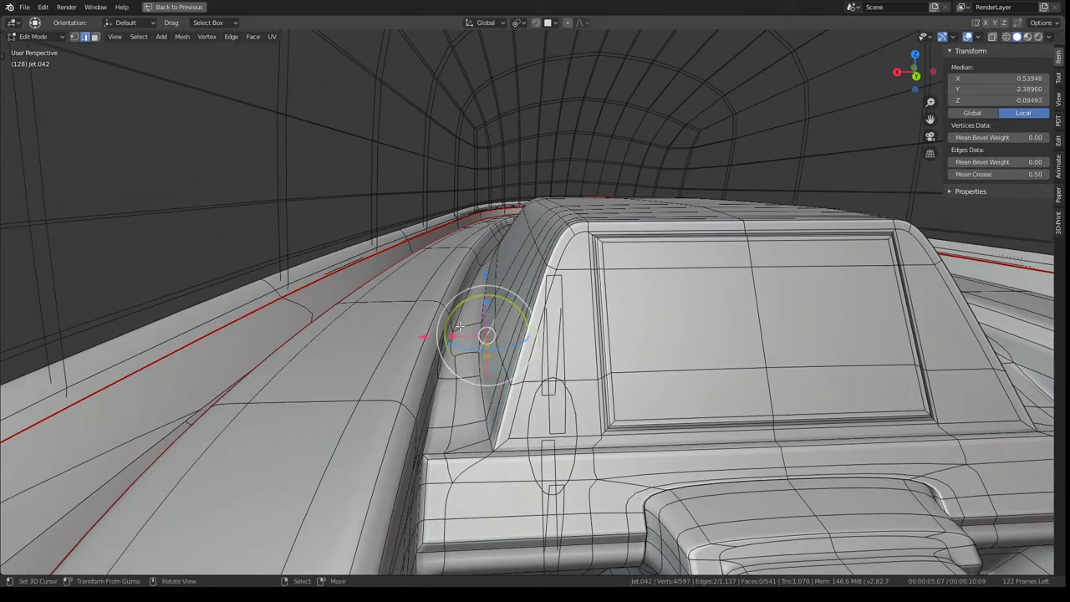
{"action": "left_click", "coordinate": [431, 337]}
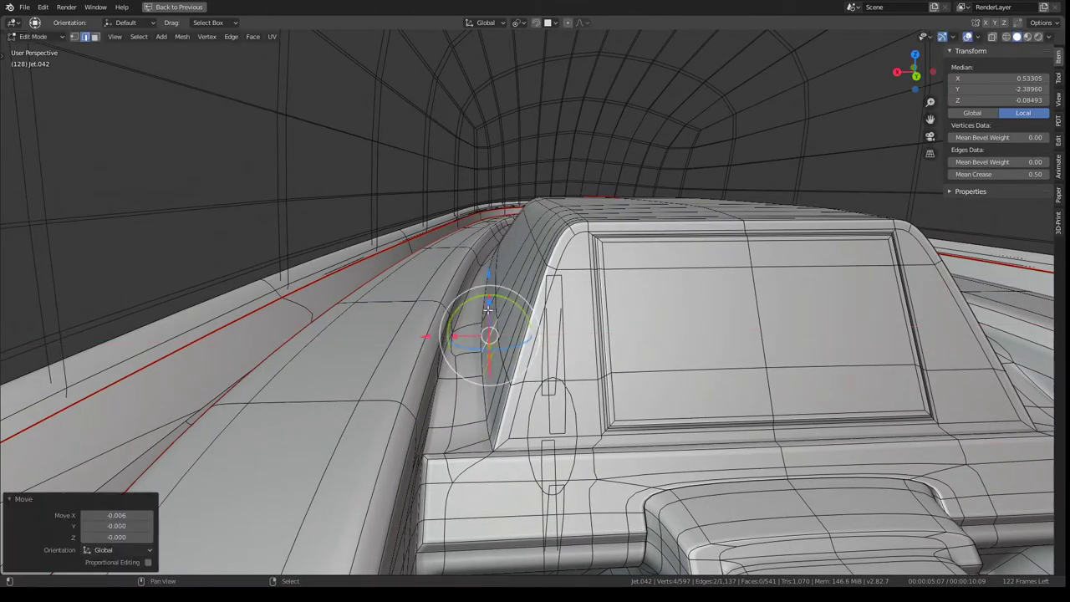
{"action": "left_click", "coordinate": [429, 320], "text": "shift"}
{"action": "left_click", "coordinate": [427, 330]}
{"action": "mouse_move", "coordinate": [427, 330]}
{"action": "middle_mouse_down"}
{"action": "mouse_move", "coordinate": [498, 294]}
{"action": "mouse_move", "coordinate": [524, 349]}
{"action": "middle_mouse_up"}
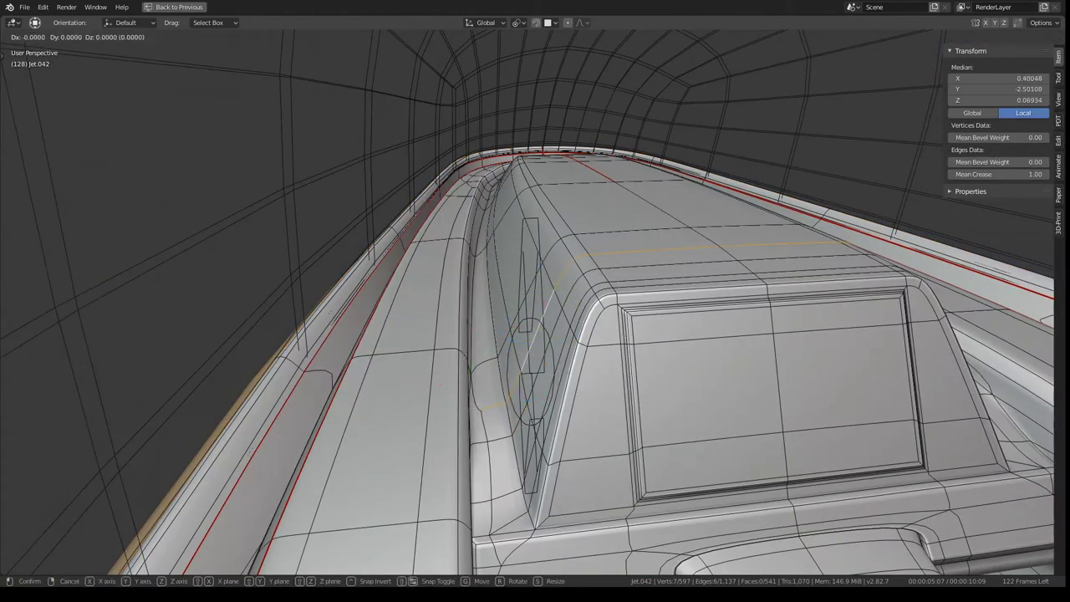
{"action": "left_click", "coordinate": [549, 335]}
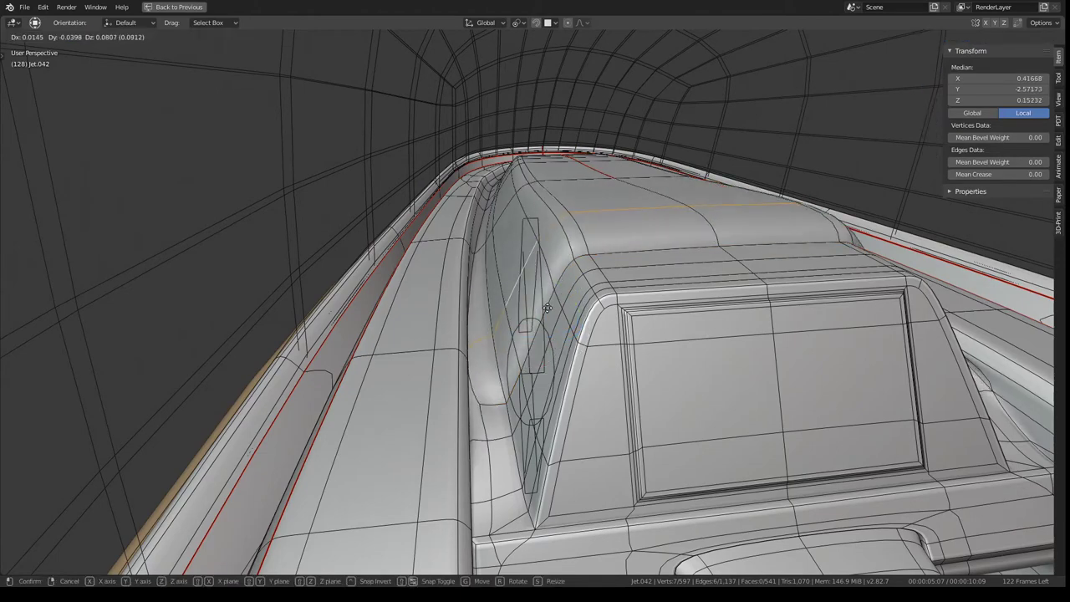
{"action": "left_click", "coordinate": [554, 342]}
{"action": "mouse_move", "coordinate": [554, 342]}
{"action": "middle_mouse_down"}
{"action": "mouse_move", "coordinate": [669, 247]}
{"action": "mouse_move", "coordinate": [650, 320]}
{"action": "middle_mouse_up"}
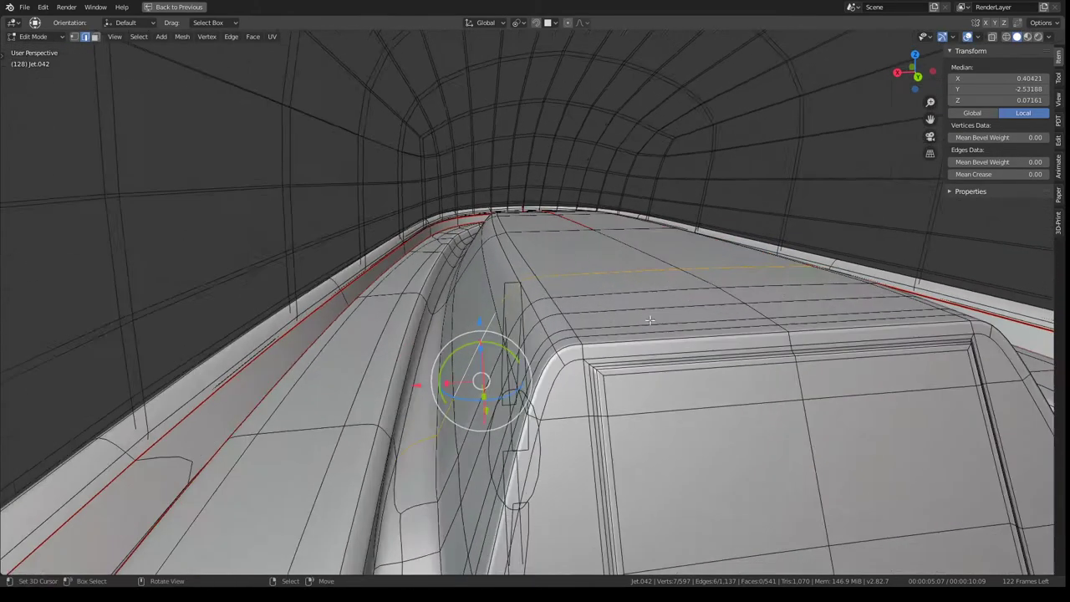
- Move a shortest-path strip of dashboard-top edges upward and preview it in Object Mode
{"action": "left_click", "coordinate": [521, 358], "text": "ctrl"}
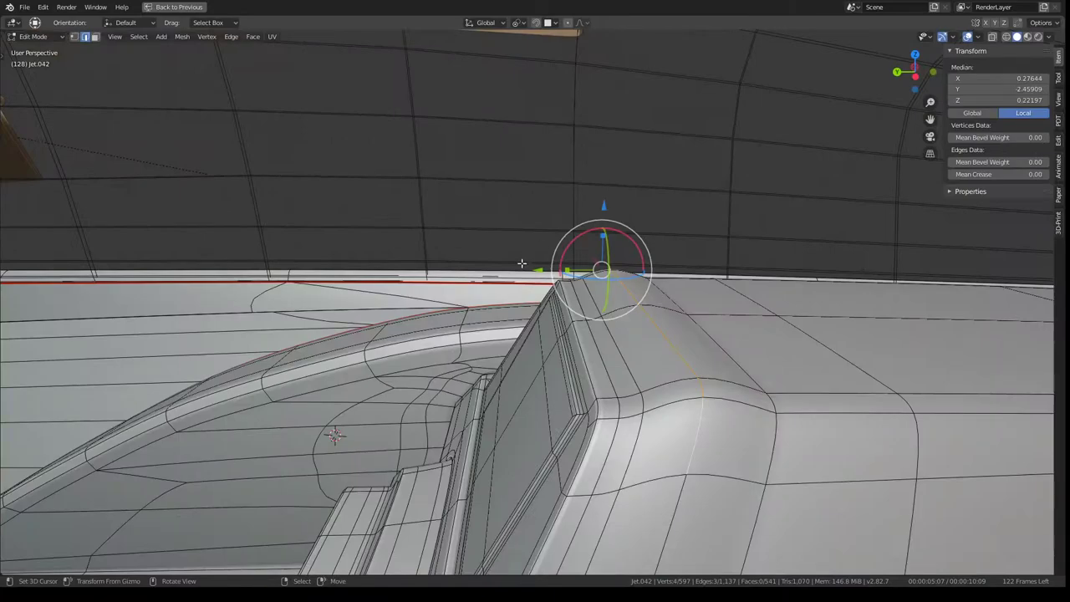
{"action": "left_click_drag", "start_coordinate": [537, 269], "coordinate": [498, 271]}
{"action": "mouse_move", "coordinate": [501, 270]}
{"action": "middle_mouse_down"}
{"action": "mouse_move", "coordinate": [441, 264]}
{"action": "mouse_move", "coordinate": [549, 246]}
{"action": "middle_mouse_up"}
{"action": "left_click", "coordinate": [433, 270]}
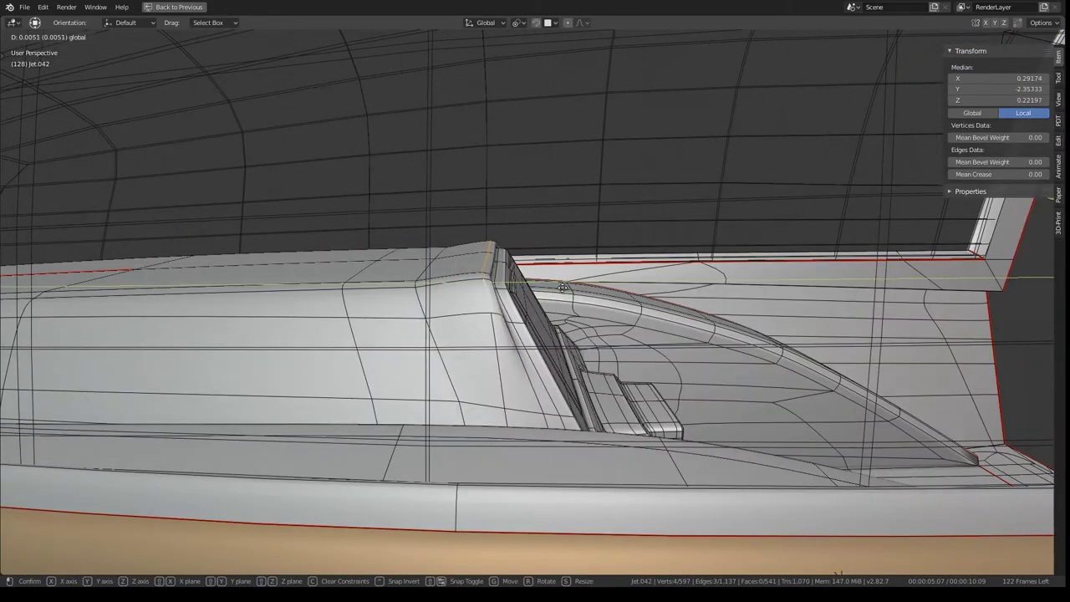
{"action": "left_click", "coordinate": [560, 289]}
{"action": "mouse_move", "coordinate": [559, 289]}
{"action": "middle_mouse_down"}
{"action": "mouse_move", "coordinate": [564, 260]}
{"action": "mouse_move", "coordinate": [588, 282]}
{"action": "middle_mouse_up"}
{"action": "key", "text": "Tab"}
{"action": "key", "text": "Tab"}
{"action": "scroll", "coordinate": [450, 299], "scroll_direction": "up", "scroll_amount": 2}
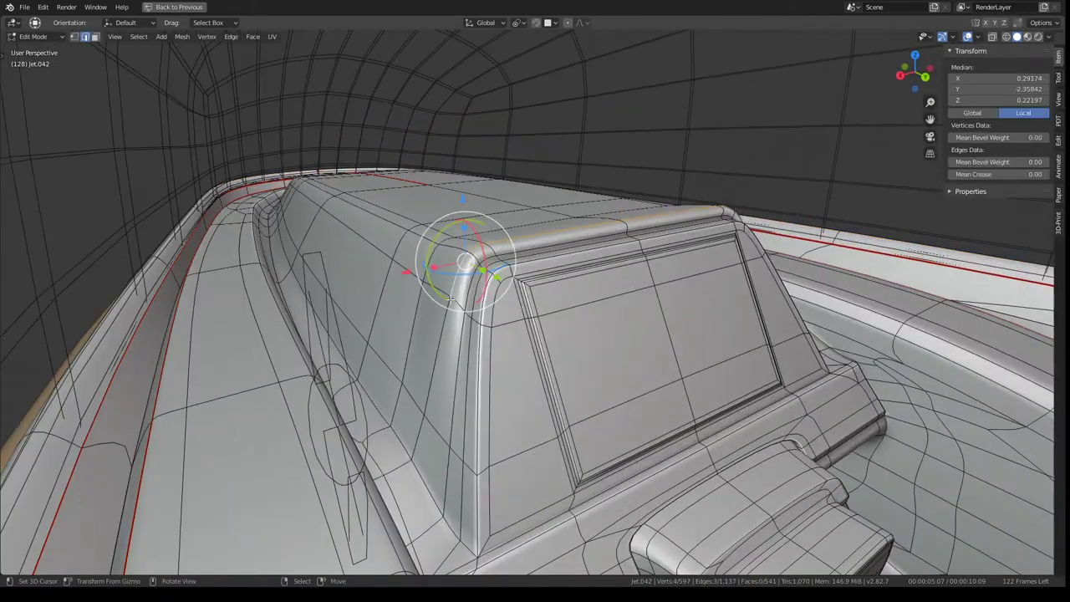
{"action": "left_click", "coordinate": [377, 362]}
{"action": "key", "text": "Tab"}
{"action": "mouse_move", "coordinate": [377, 362]}
{"action": "middle_mouse_down"}
{"action": "mouse_move", "coordinate": [538, 275]}
{"action": "mouse_move", "coordinate": [513, 239]}
{"action": "mouse_move", "coordinate": [411, 226]}
{"action": "mouse_move", "coordinate": [536, 246]}
{"action": "mouse_move", "coordinate": [348, 265]}
{"action": "mouse_move", "coordinate": [453, 280]}
{"action": "mouse_move", "coordinate": [437, 277]}
{"action": "mouse_move", "coordinate": [429, 318]}
{"action": "mouse_move", "coordinate": [830, 307]}
{"action": "mouse_move", "coordinate": [605, 287]}
{"action": "mouse_move", "coordinate": [712, 299]}
{"action": "middle_mouse_up"}
{"action": "key", "text": "Tab"}
- Raise another edge path across the dashboard top, ridge vertices ending at Y -2.585, comparing in Object Mode
{"action": "left_click", "coordinate": [606, 286]}
{"action": "mouse_move", "coordinate": [645, 318]}
{"action": "middle_mouse_down"}
{"action": "mouse_move", "coordinate": [692, 318]}
{"action": "mouse_move", "coordinate": [513, 321]}
{"action": "middle_mouse_up"}
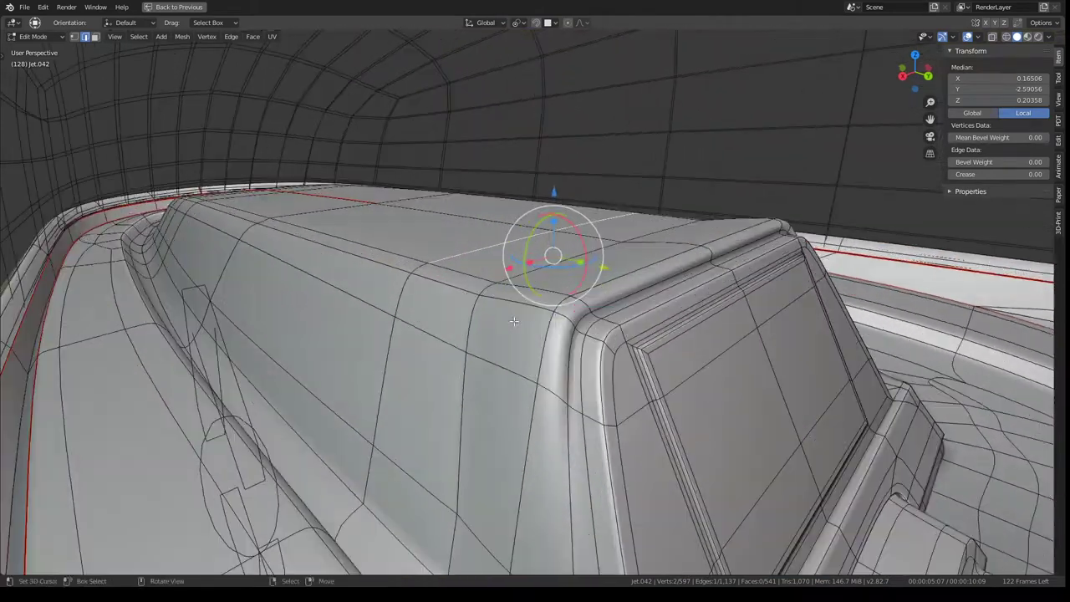
{"action": "left_click", "coordinate": [410, 298], "text": "ctrl"}
{"action": "middle_click_drag", "start_coordinate": [411, 298], "coordinate": [605, 342]}
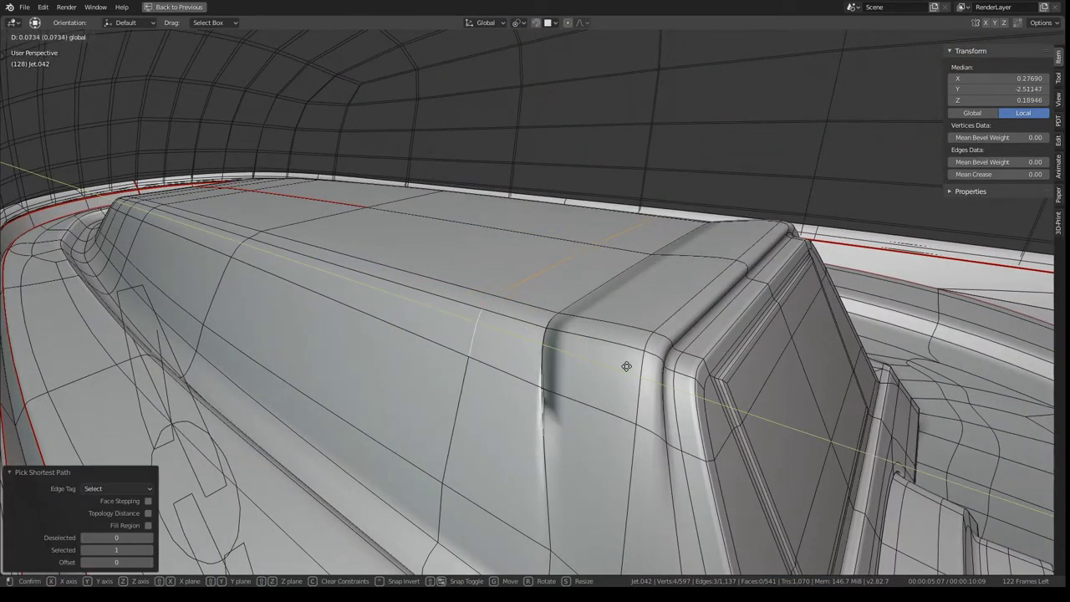
{"action": "left_click", "coordinate": [515, 256]}
{"action": "middle_click_drag", "start_coordinate": [515, 256], "coordinate": [213, 327]}
{"action": "key", "text": "Tab"}
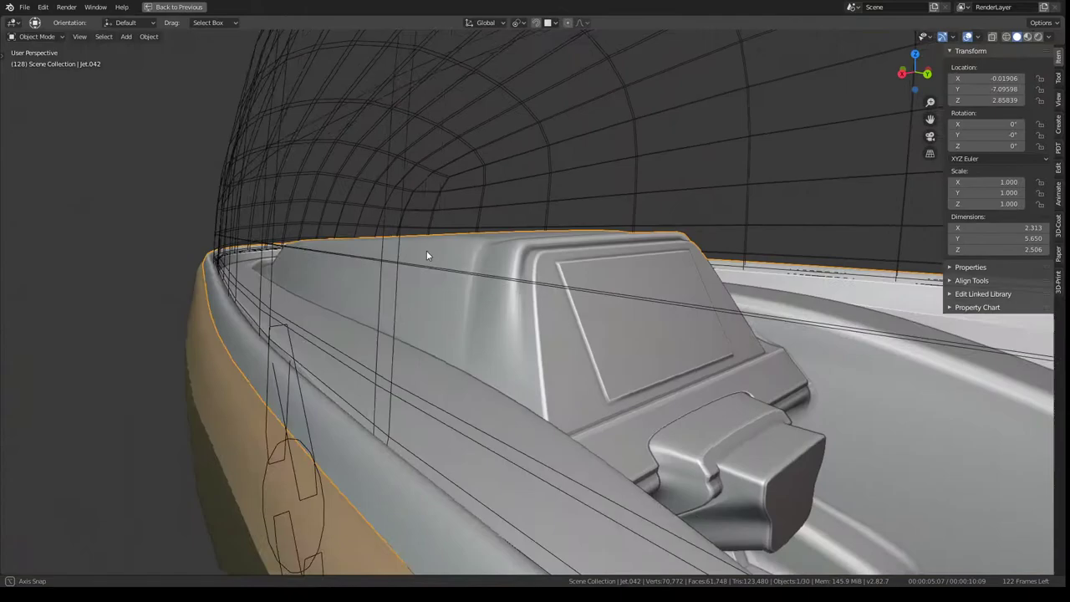
{"action": "middle_click_drag", "start_coordinate": [427, 255], "coordinate": [425, 264]}
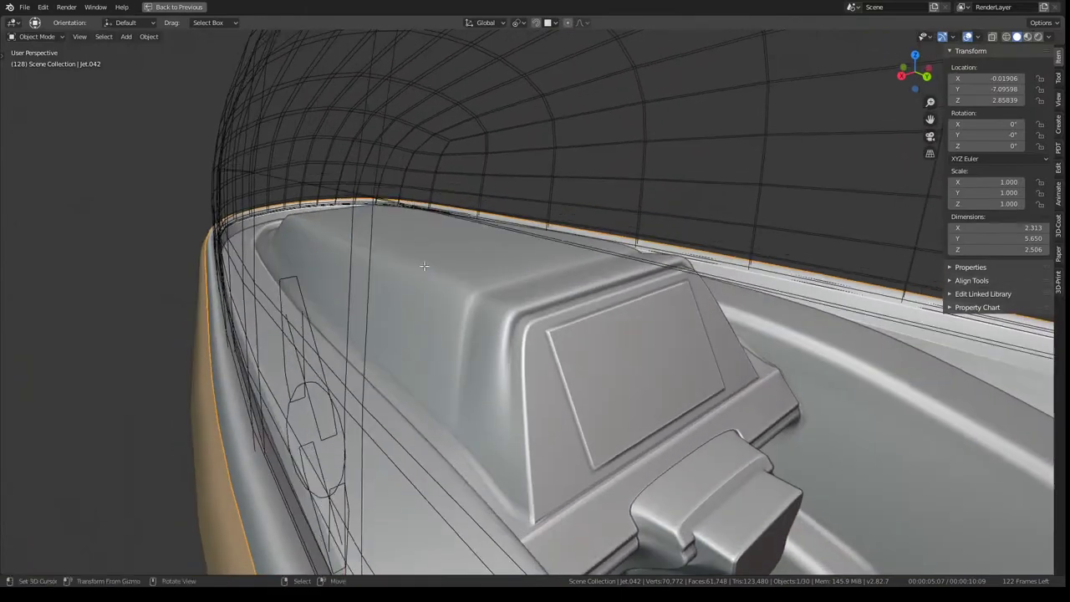
{"action": "key", "text": "Tab"}
{"action": "key", "text": "Tab"}
{"action": "key", "text": "Tab"}
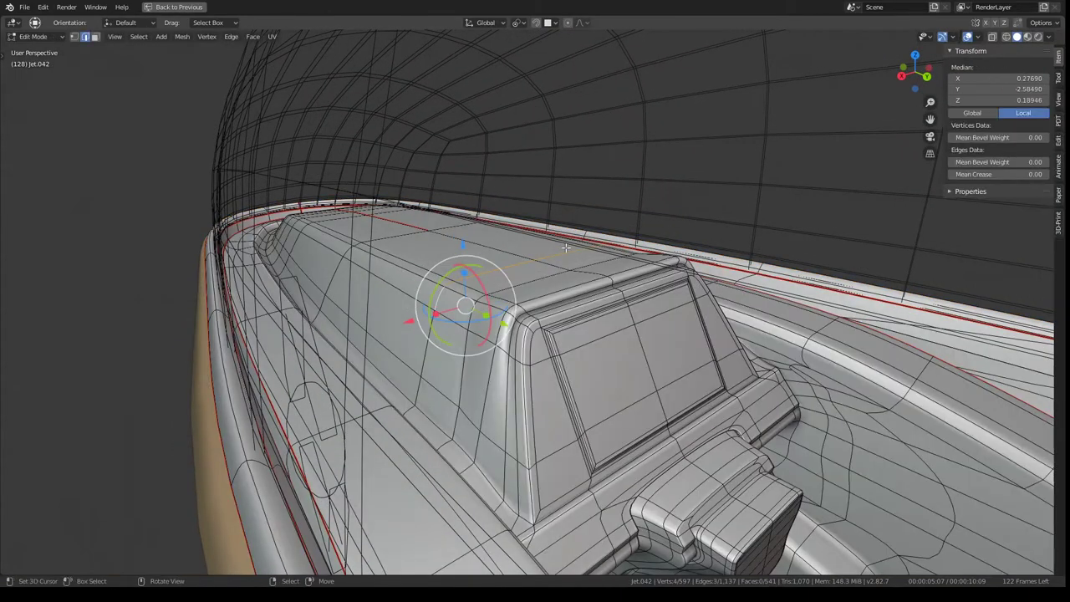
{"action": "key", "text": "Tab"}
{"action": "mouse_move", "coordinate": [565, 248]}
{"action": "middle_mouse_down"}
{"action": "mouse_move", "coordinate": [604, 253]}
{"action": "mouse_move", "coordinate": [577, 279]}
{"action": "mouse_move", "coordinate": [536, 391]}
{"action": "middle_mouse_up"}
{"action": "key", "text": "Tab"}
- Select the curved floor faces beside the console base and apply Smooth Vertices at 0.5
{"action": "key", "text": "KP_0"}
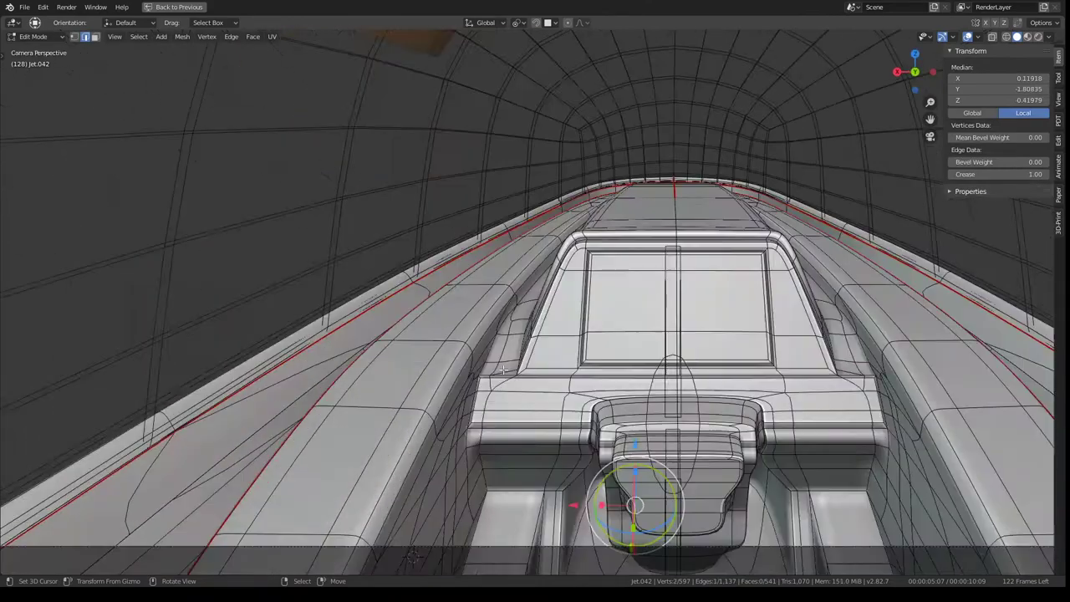
{"action": "mouse_move", "coordinate": [515, 352]}
{"action": "middle_mouse_down"}
{"action": "mouse_move", "coordinate": [437, 276]}
{"action": "mouse_move", "coordinate": [563, 305]}
{"action": "mouse_move", "coordinate": [535, 307]}
{"action": "mouse_move", "coordinate": [507, 178]}
{"action": "middle_mouse_up"}
{"action": "left_click", "coordinate": [528, 307]}
{"action": "left_click", "coordinate": [96, 37]}
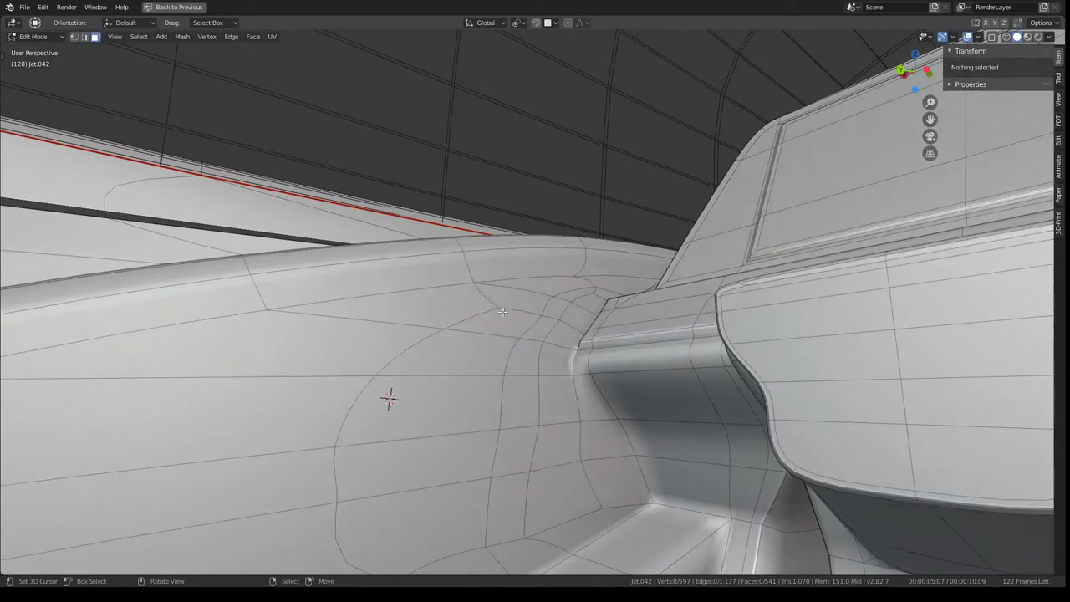
{"action": "left_click", "coordinate": [528, 326]}
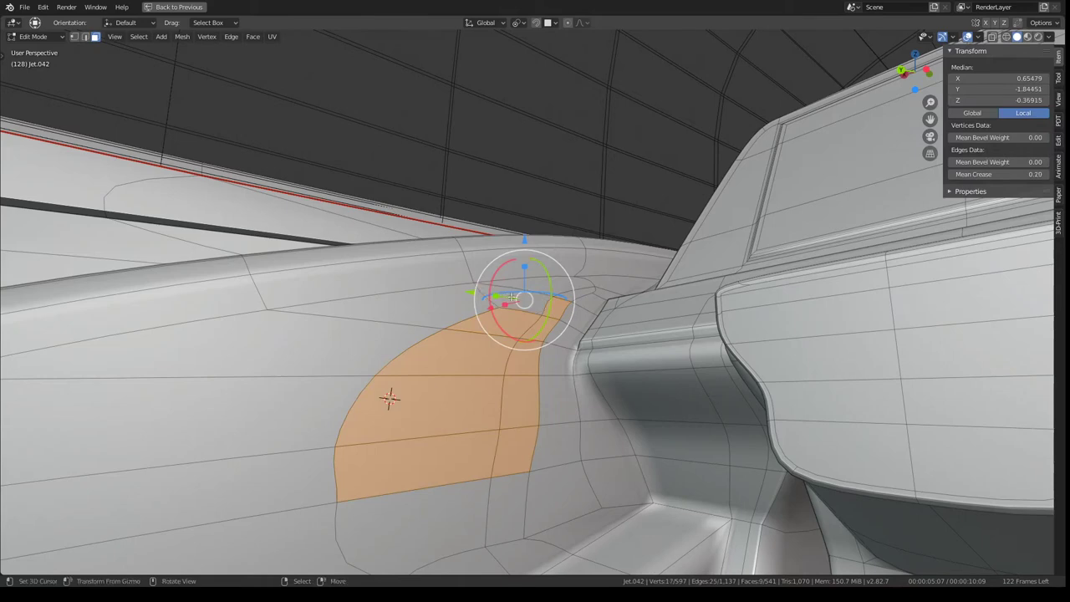
{"action": "key", "text": "q"}
{"action": "mouse_move", "coordinate": [622, 295]}
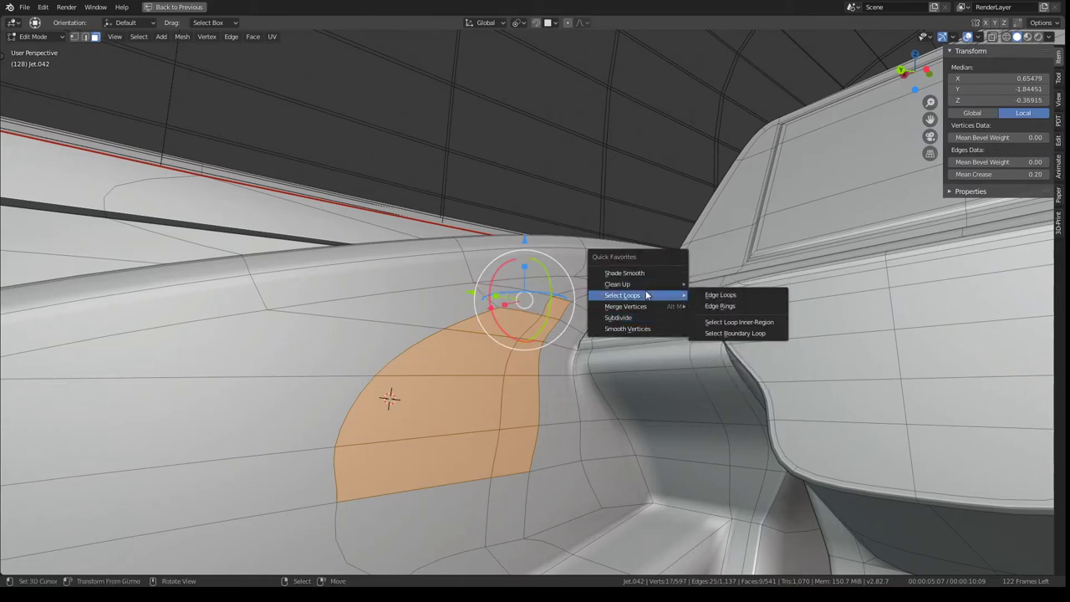
{"action": "left_click", "coordinate": [639, 328]}
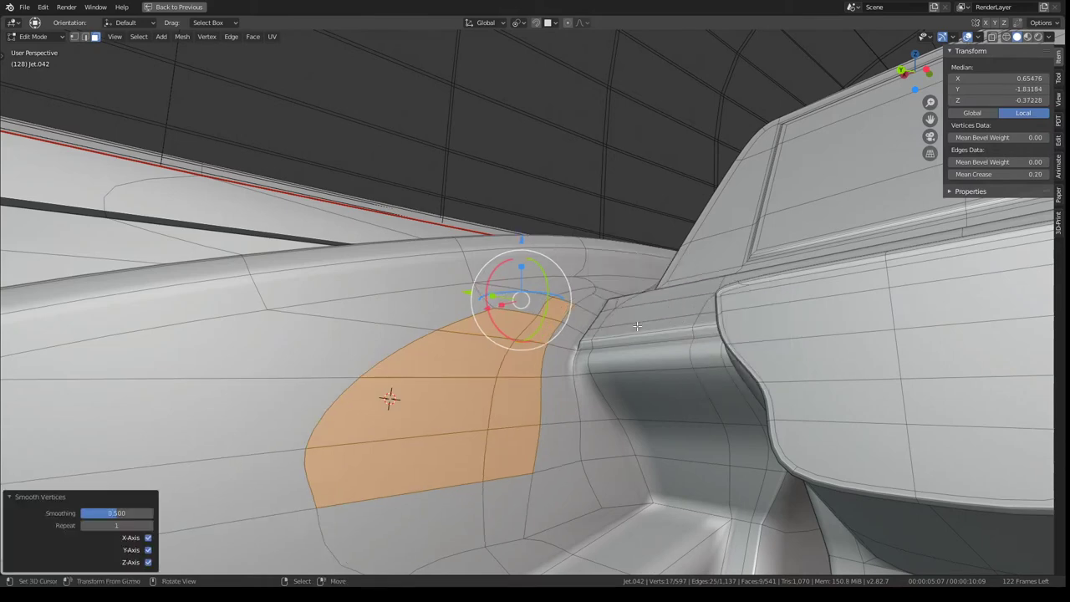
- Add the neighbouring face and apply Smooth Vertices again
{"action": "mouse_move", "coordinate": [639, 328]}
{"action": "middle_mouse_down"}
{"action": "mouse_move", "coordinate": [636, 316]}
{"action": "mouse_move", "coordinate": [569, 357]}
{"action": "middle_mouse_up"}
{"action": "left_click", "coordinate": [569, 357], "text": "shift"}
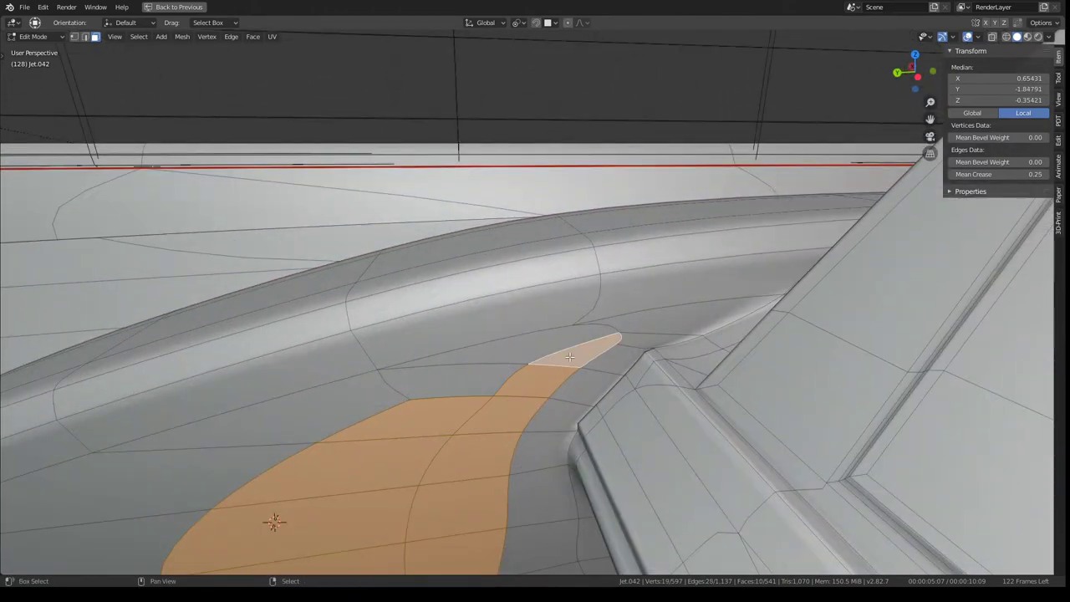
{"action": "left_click", "coordinate": [707, 320]}
{"action": "middle_click_drag", "start_coordinate": [708, 320], "coordinate": [569, 348]}
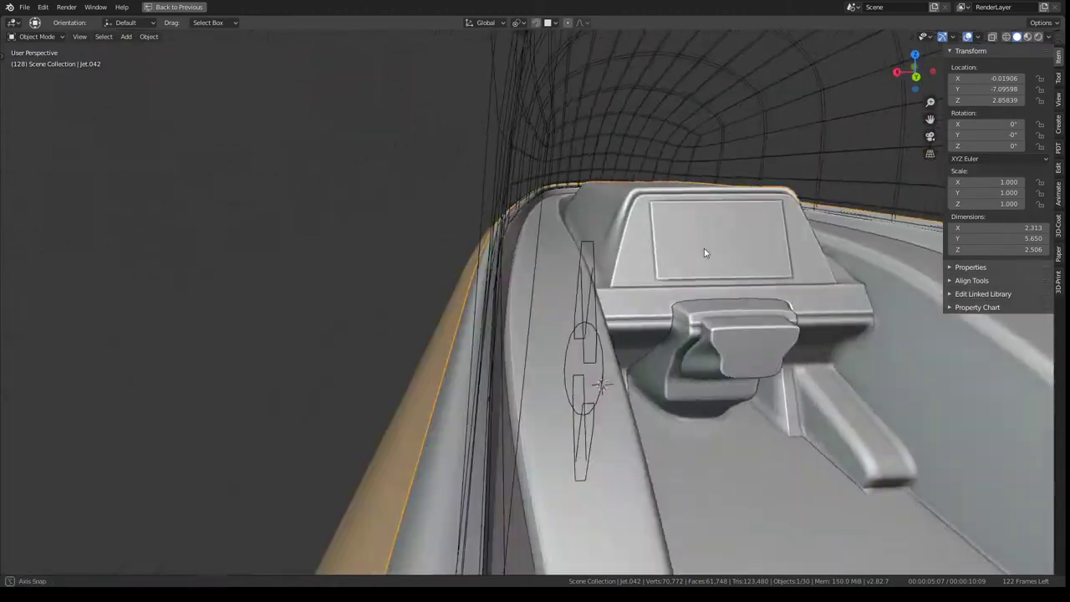
- Check the hull in Right Ortho, select Jet.049, then edit Jet.042 and pick a rail face
{"action": "mouse_move", "coordinate": [704, 248]}
{"action": "middle_mouse_down"}
{"action": "mouse_move", "coordinate": [596, 209]}
{"action": "mouse_move", "coordinate": [581, 188]}
{"action": "mouse_move", "coordinate": [585, 207]}
{"action": "middle_mouse_up"}
{"action": "key", "text": "KP_3"}
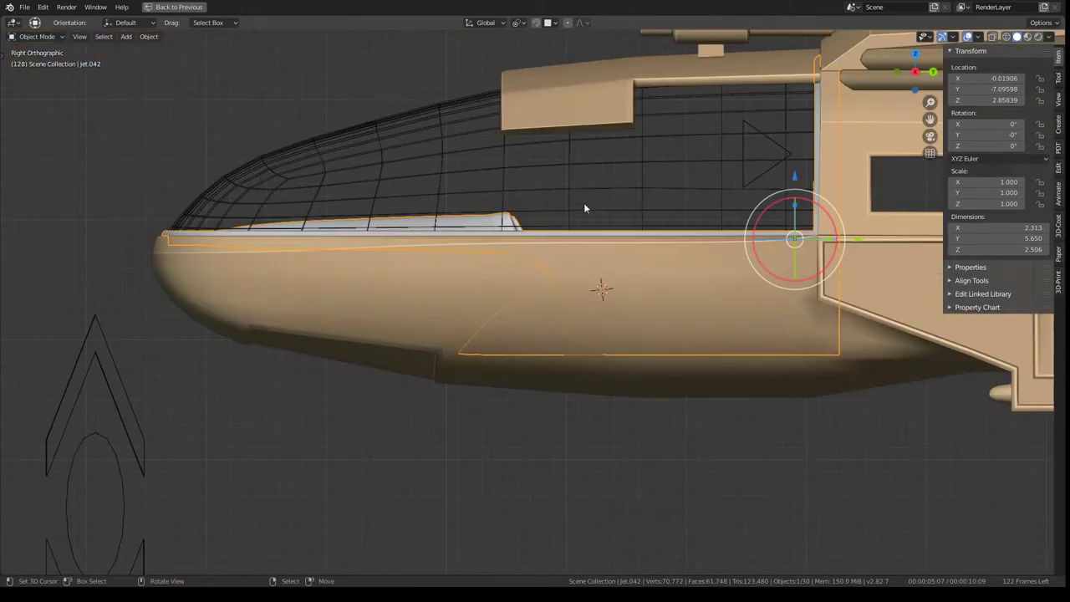
{"action": "left_click", "coordinate": [578, 315]}
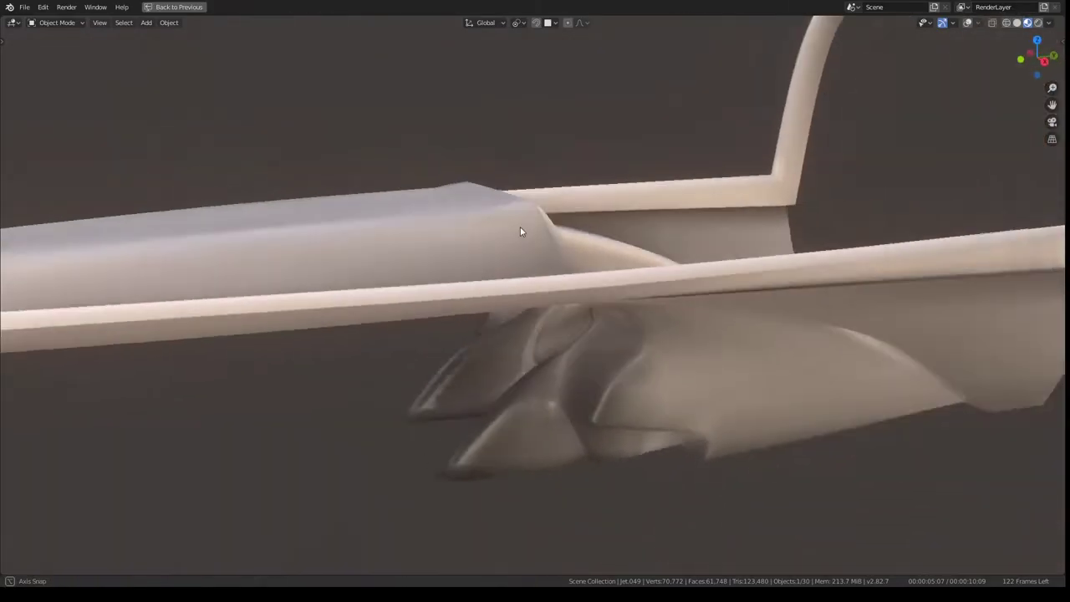
{"action": "mouse_move", "coordinate": [520, 232]}
{"action": "middle_mouse_down"}
{"action": "mouse_move", "coordinate": [504, 303]}
{"action": "mouse_move", "coordinate": [427, 300]}
{"action": "mouse_move", "coordinate": [371, 230]}
{"action": "middle_mouse_up"}
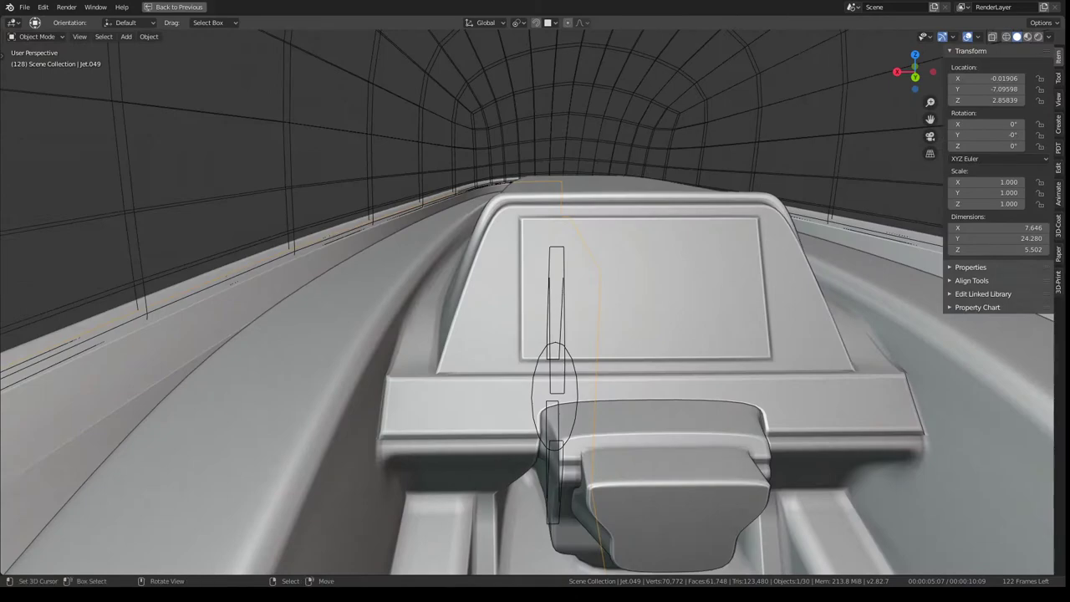
{"action": "mouse_move", "coordinate": [614, 194]}
{"action": "middle_mouse_down"}
{"action": "mouse_move", "coordinate": [549, 201]}
{"action": "mouse_move", "coordinate": [577, 219]}
{"action": "mouse_move", "coordinate": [630, 218]}
{"action": "mouse_move", "coordinate": [561, 256]}
{"action": "middle_mouse_up"}
{"action": "key", "text": "Tab"}
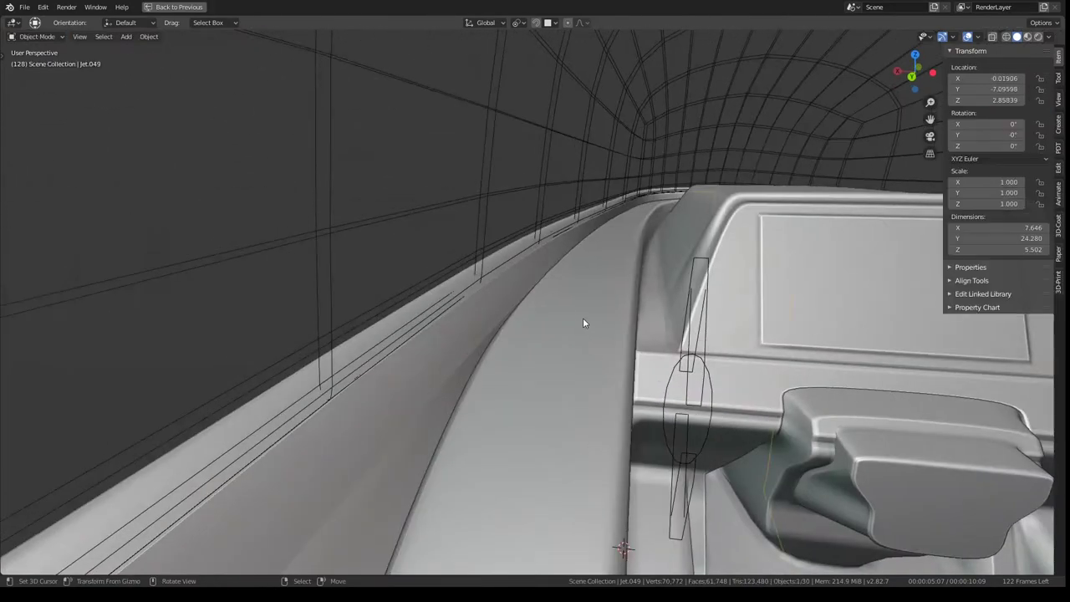
{"action": "left_click", "coordinate": [623, 351]}
{"action": "mouse_move", "coordinate": [623, 351]}
{"action": "middle_mouse_down"}
{"action": "mouse_move", "coordinate": [535, 287]}
{"action": "mouse_move", "coordinate": [589, 193]}
{"action": "mouse_move", "coordinate": [530, 302]}
{"action": "middle_mouse_up"}
- Select a strip of rail faces, then knife a new cut line along the console's curved rim
{"action": "left_click", "coordinate": [583, 167], "text": "ctrl"}
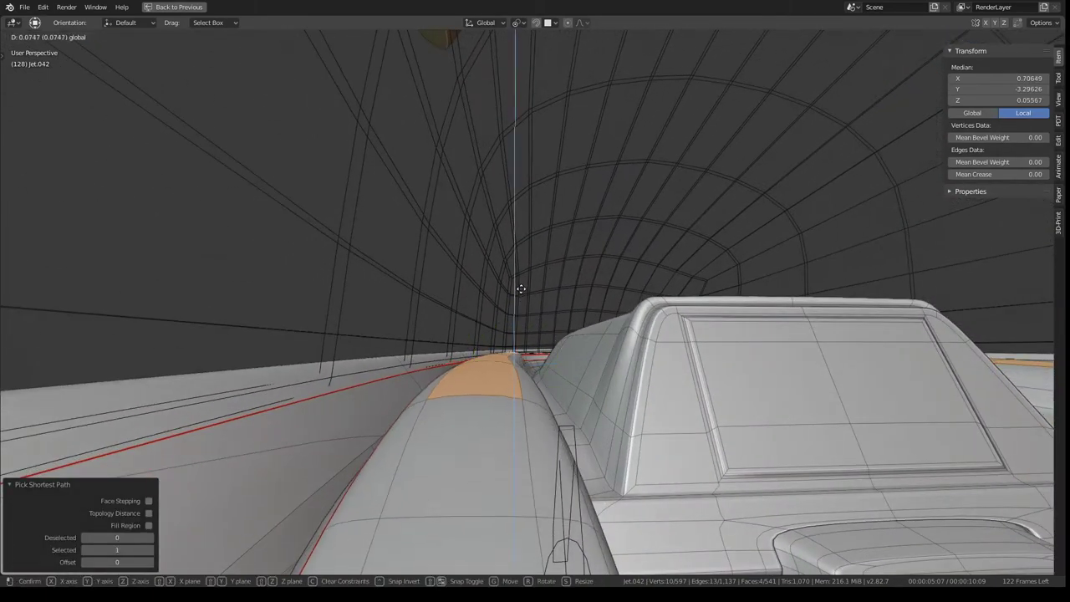
{"action": "right_click", "coordinate": [519, 289]}
{"action": "middle_click_drag", "start_coordinate": [520, 289], "coordinate": [719, 297]}
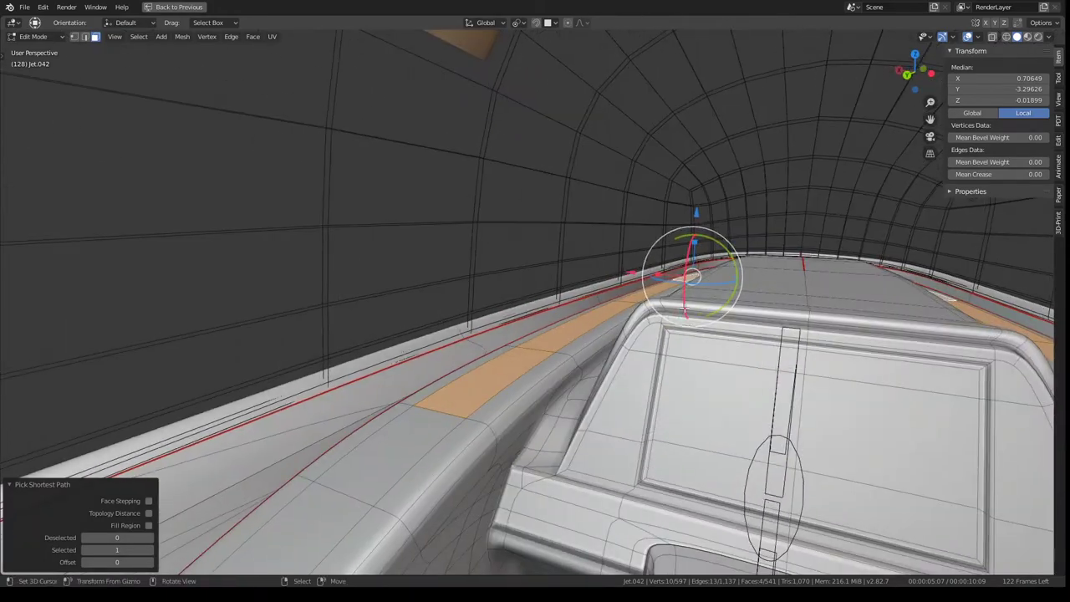
{"action": "key", "text": "r"}
{"action": "key", "text": "x"}
{"action": "right_click", "coordinate": [724, 170]}
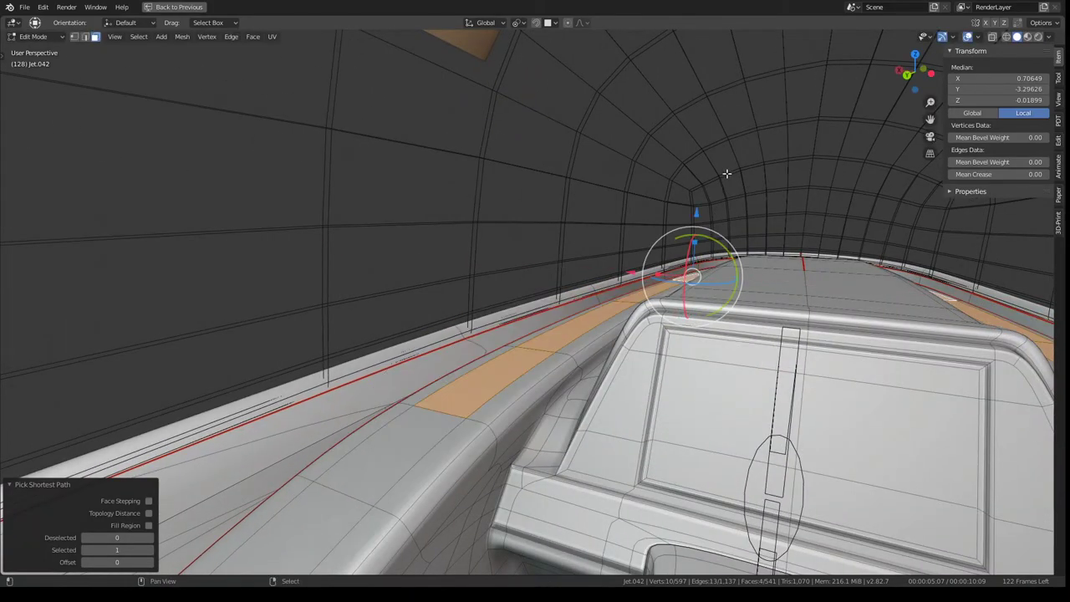
{"action": "mouse_move", "coordinate": [723, 171]}
{"action": "middle_mouse_down"}
{"action": "mouse_move", "coordinate": [562, 282]}
{"action": "mouse_move", "coordinate": [527, 363]}
{"action": "mouse_move", "coordinate": [565, 303]}
{"action": "mouse_move", "coordinate": [463, 281]}
{"action": "middle_mouse_up"}
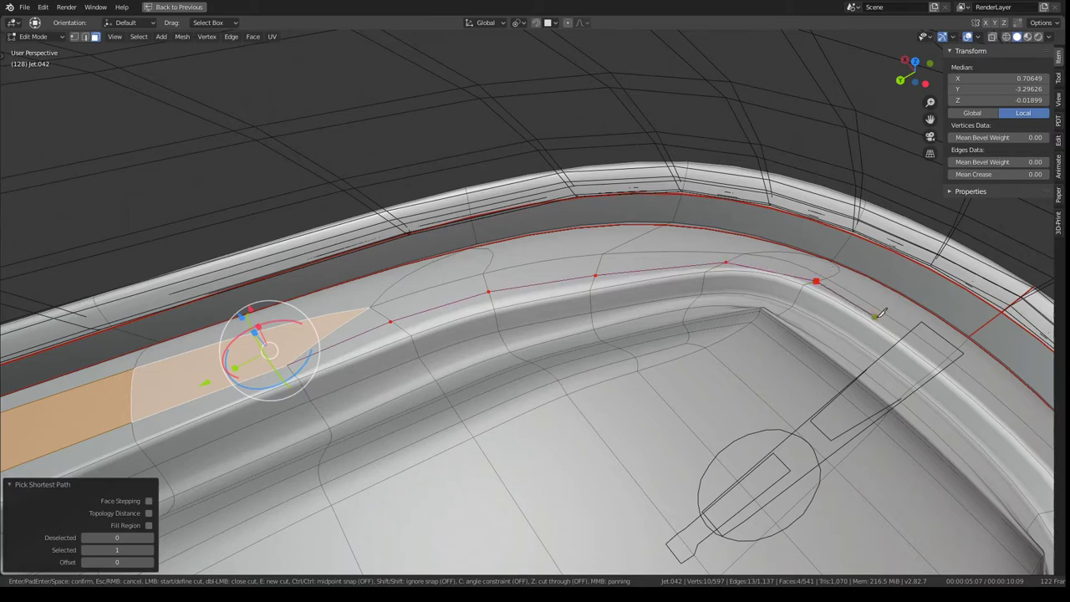
{"action": "middle_click_drag", "start_coordinate": [928, 351], "coordinate": [938, 432]}
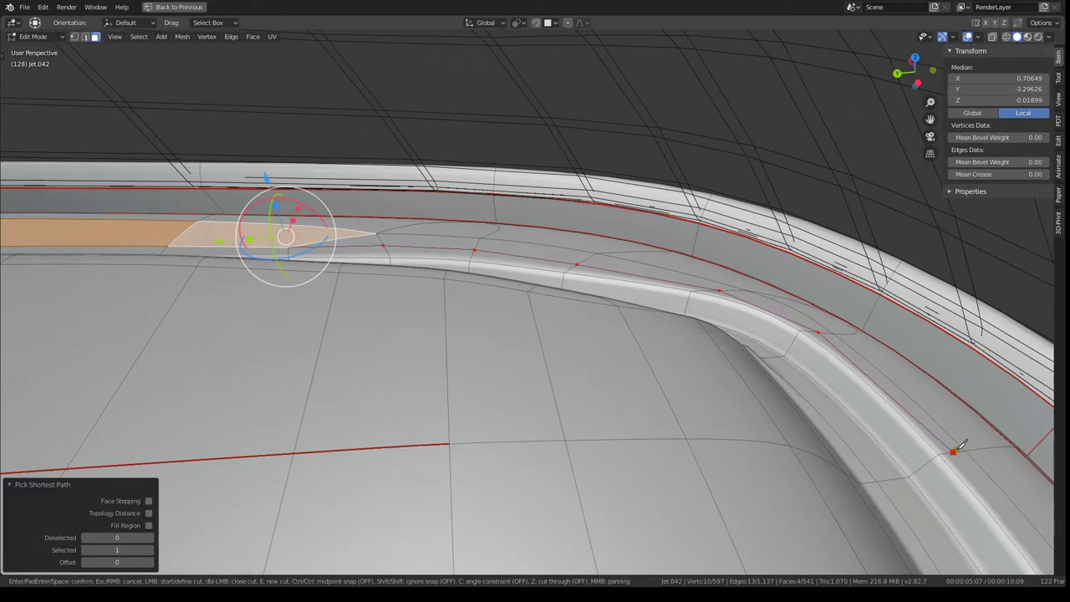
{"action": "key", "text": "Return"}
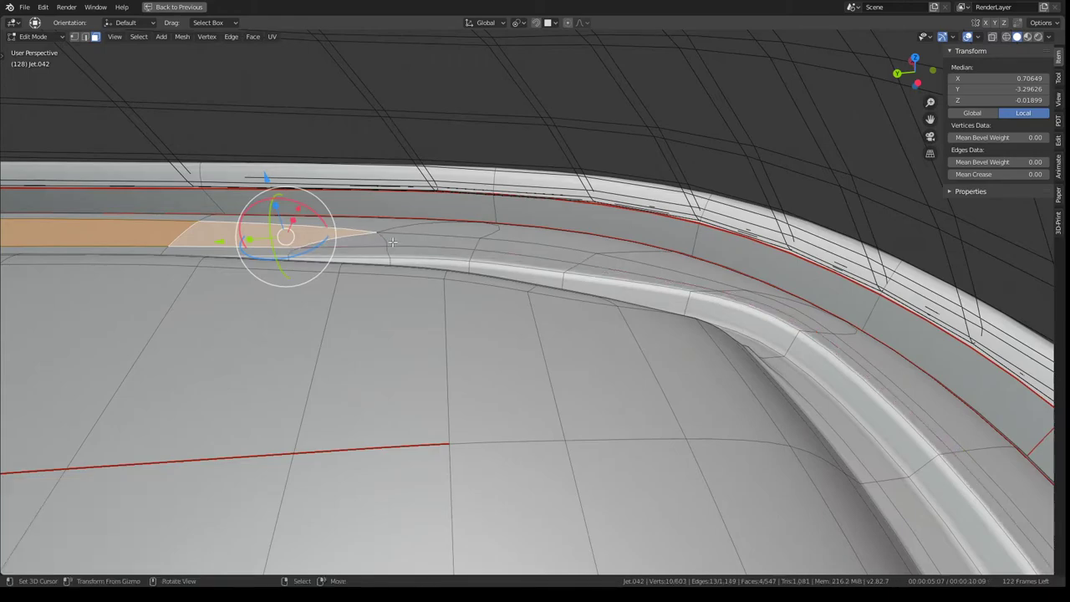
- Extend the face selection along the rail around the cockpit nose rim
{"action": "mouse_move", "coordinate": [392, 242]}
{"action": "middle_mouse_down"}
{"action": "mouse_move", "coordinate": [595, 240]}
{"action": "mouse_move", "coordinate": [514, 312]}
{"action": "middle_mouse_up"}
{"action": "left_click", "coordinate": [514, 312], "text": "shift"}
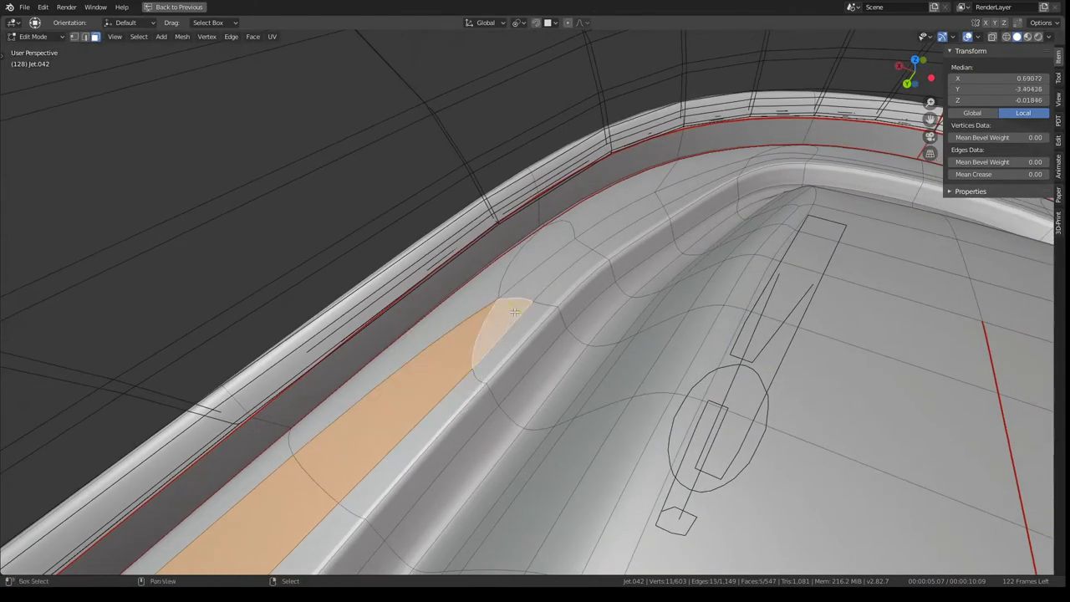
{"action": "middle_click_drag", "start_coordinate": [722, 219], "coordinate": [644, 217], "text": "shift"}
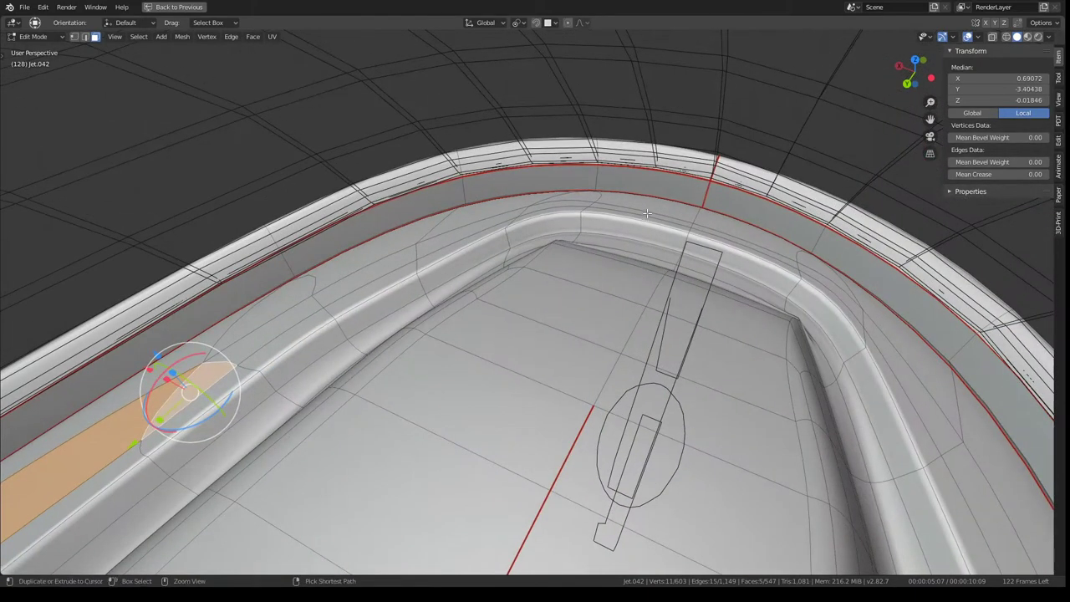
{"action": "left_click", "coordinate": [646, 213], "text": "ctrl"}
{"action": "middle_click_drag", "start_coordinate": [648, 213], "coordinate": [569, 254]}
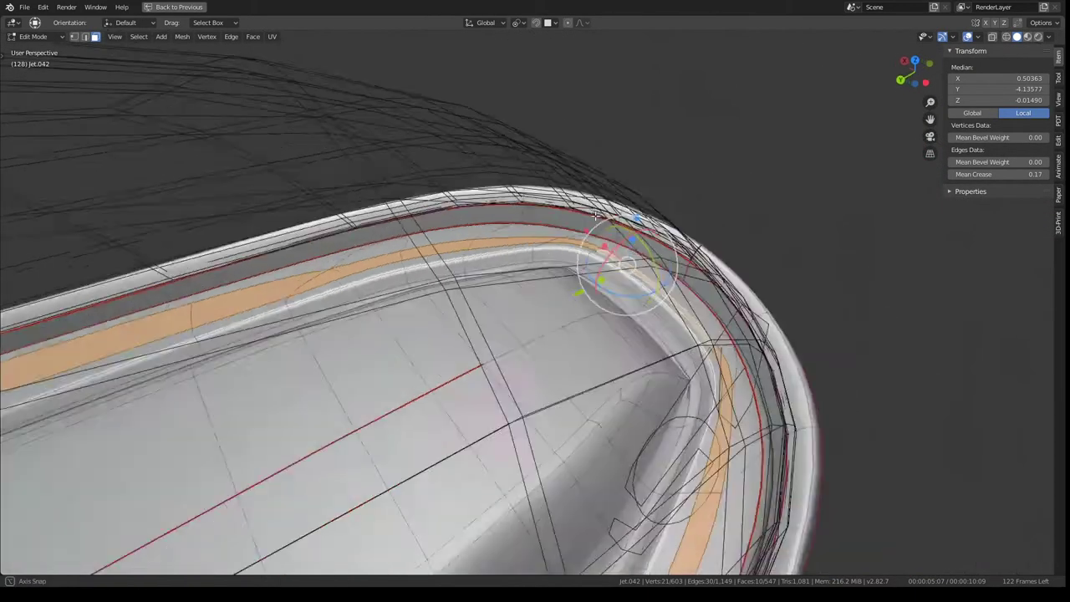
{"action": "scroll", "coordinate": [569, 254], "scroll_direction": "up", "scroll_amount": 5}
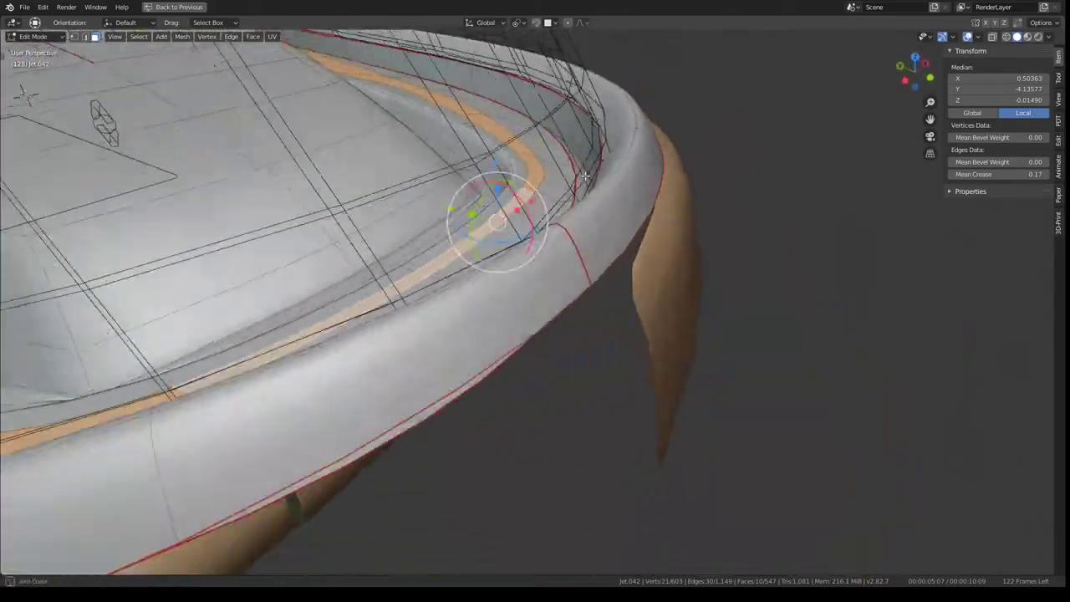
{"action": "mouse_move", "coordinate": [568, 253]}
{"action": "middle_mouse_down"}
{"action": "mouse_move", "coordinate": [646, 263]}
{"action": "mouse_move", "coordinate": [638, 206]}
{"action": "mouse_move", "coordinate": [690, 242]}
{"action": "middle_mouse_up"}
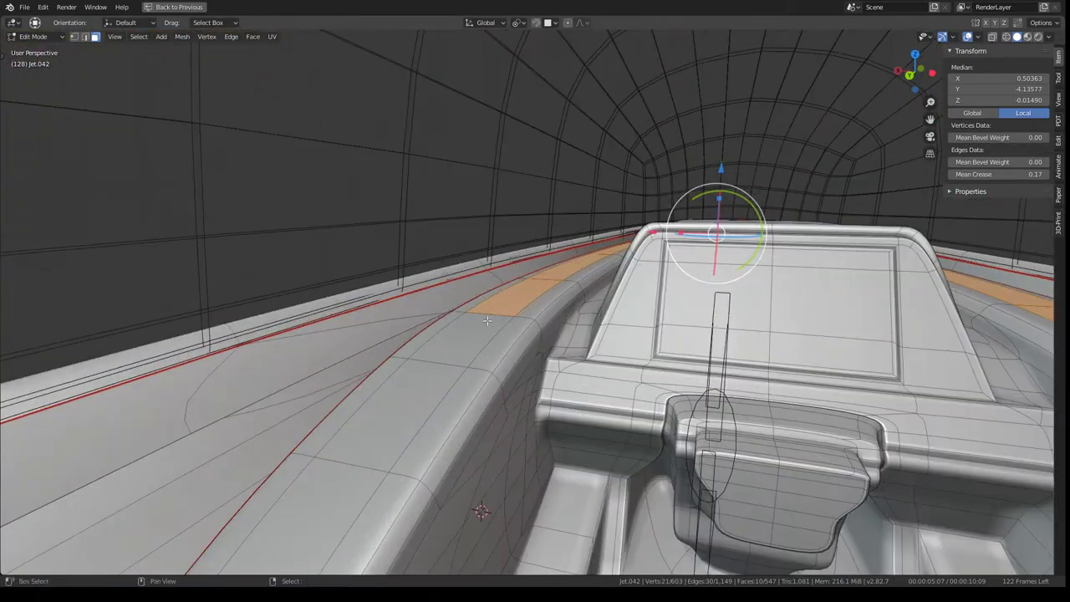
{"action": "left_click", "coordinate": [486, 321], "text": "shift"}
{"action": "middle_click_drag", "start_coordinate": [486, 320], "coordinate": [522, 286]}
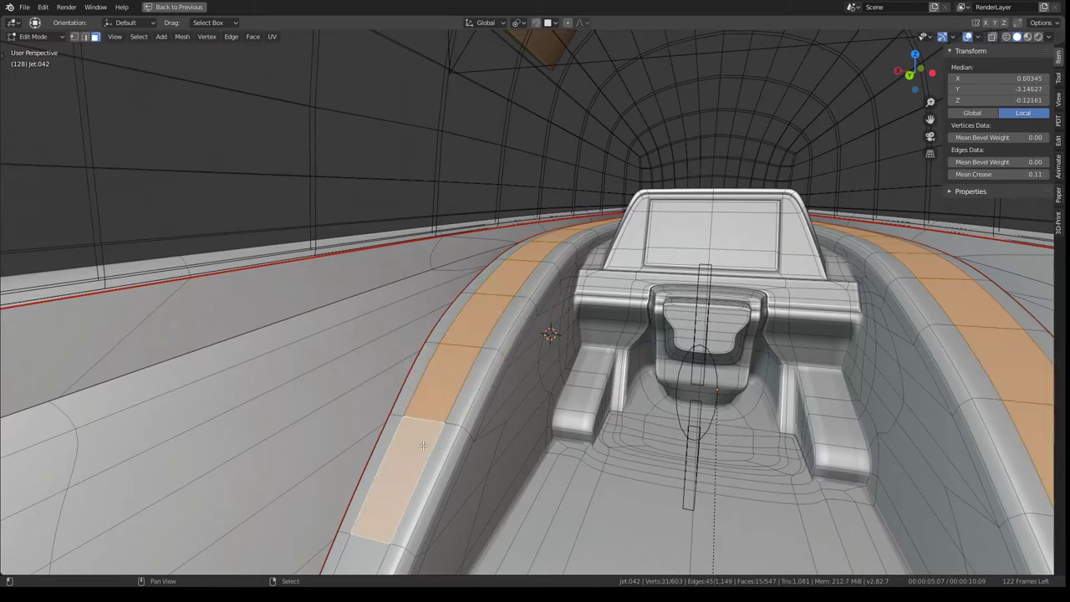
{"action": "middle_click_drag", "start_coordinate": [423, 445], "coordinate": [460, 326]}
{"action": "mouse_move", "coordinate": [650, 294]}
{"action": "middle_mouse_down"}
{"action": "mouse_move", "coordinate": [316, 212]}
{"action": "mouse_move", "coordinate": [692, 424]}
{"action": "mouse_move", "coordinate": [658, 244]}
{"action": "middle_mouse_up"}
{"action": "left_click", "coordinate": [708, 440]}
{"action": "scroll", "coordinate": [708, 440], "scroll_direction": "down", "scroll_amount": 5}
- Restore the full Shading workspace layout and orbit the views into the cockpit
{"action": "scroll", "coordinate": [658, 245], "scroll_direction": "up", "scroll_amount": 3}
{"action": "key", "text": "ctrl+space"}
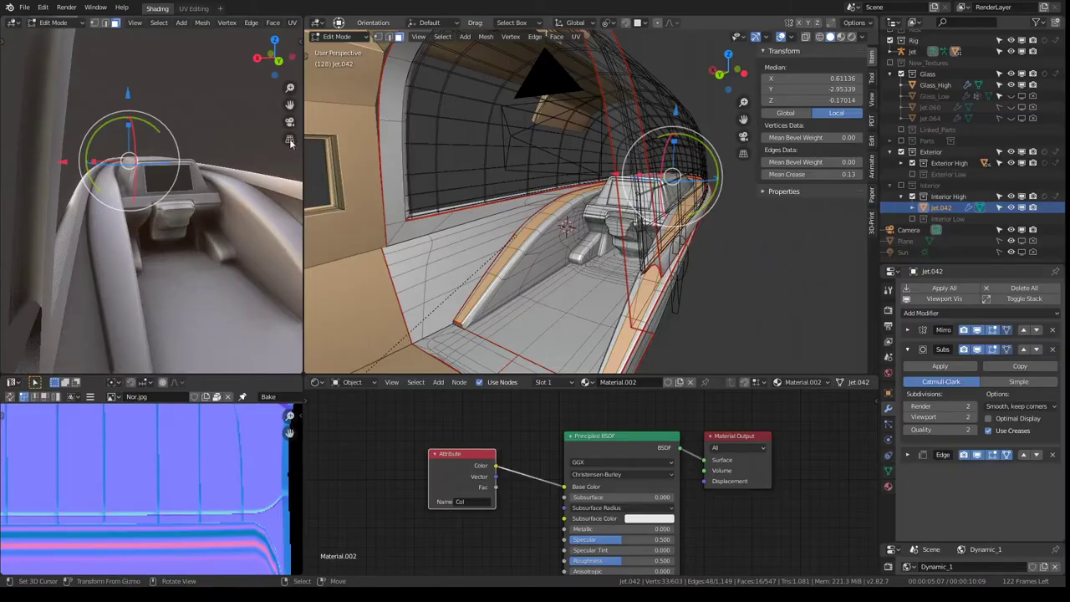
{"action": "middle_click_drag", "start_coordinate": [199, 140], "coordinate": [198, 136]}
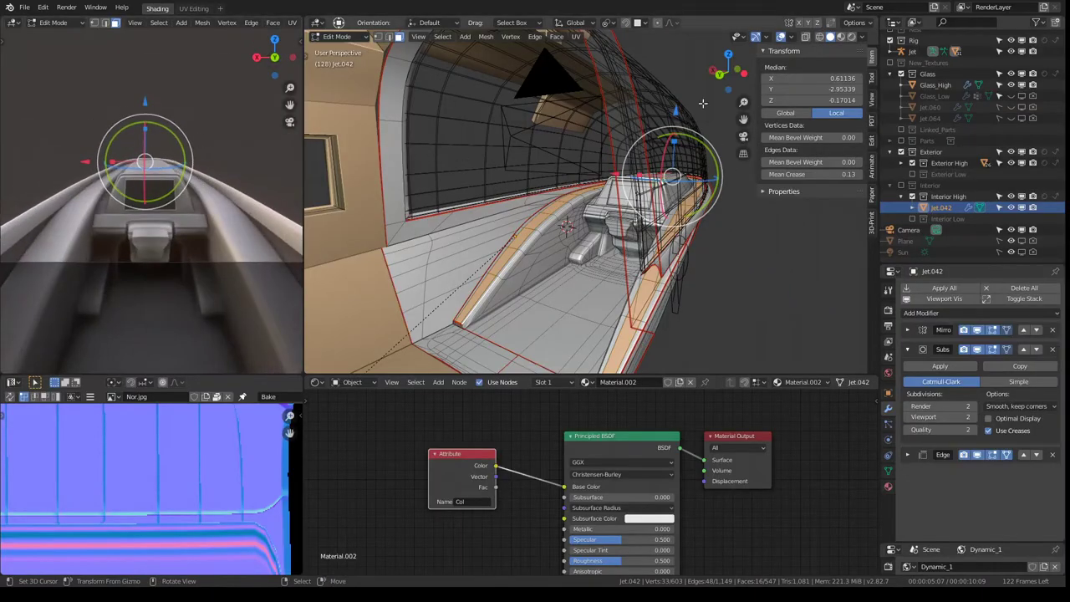
{"action": "mouse_move", "coordinate": [585, 167]}
{"action": "middle_mouse_down"}
{"action": "mouse_move", "coordinate": [682, 136]}
{"action": "mouse_move", "coordinate": [713, 216]}
{"action": "middle_mouse_up"}
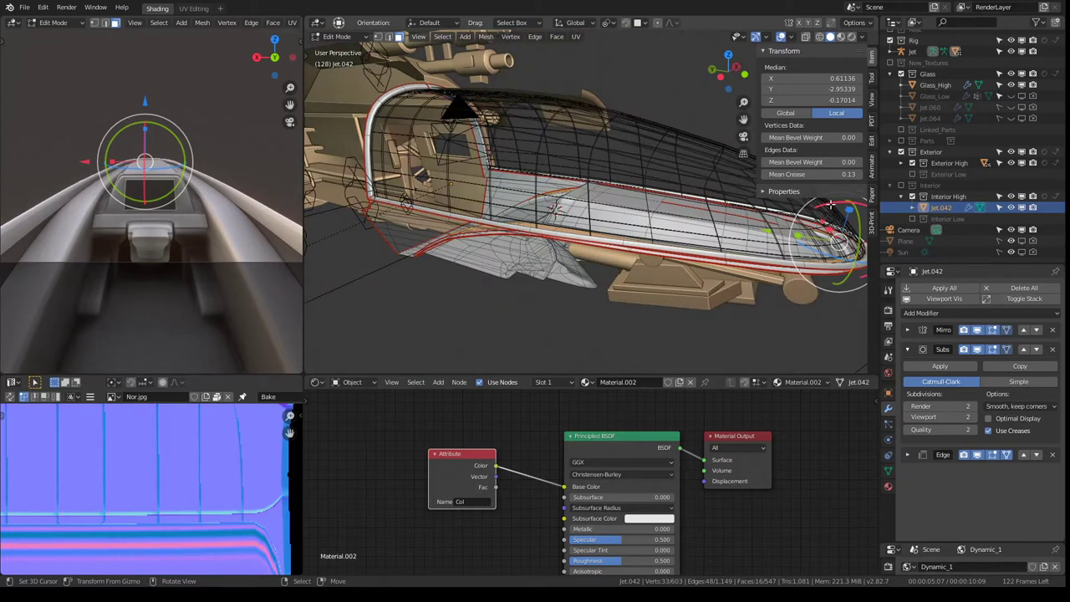
{"action": "key", "text": "g"}
{"action": "key", "text": "Escape"}
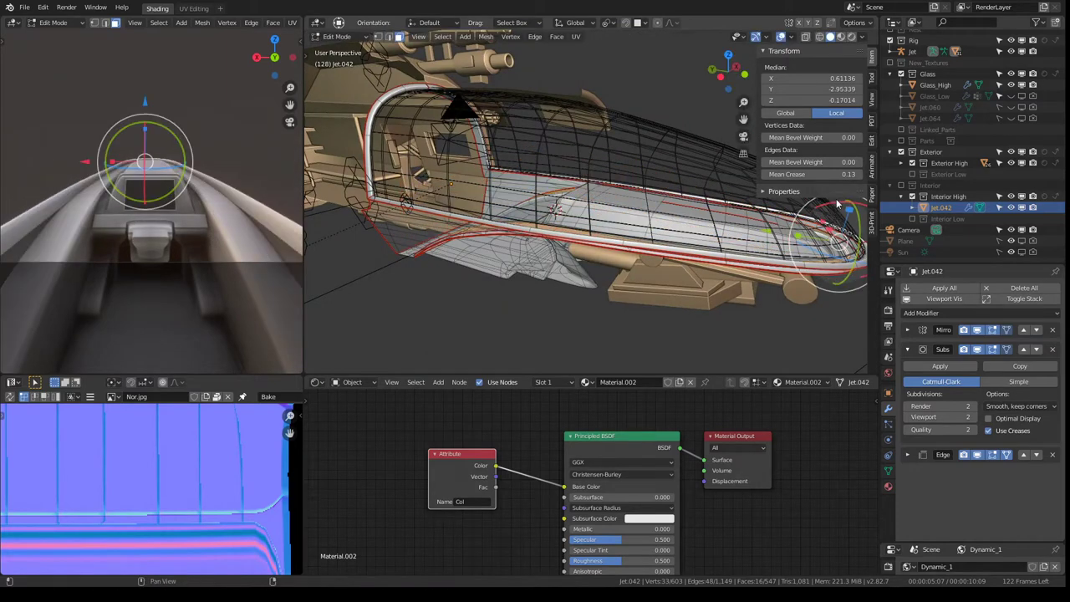
{"action": "middle_click_drag", "start_coordinate": [815, 202], "coordinate": [696, 212]}
- Raise the selected rim strip along Z by 0.045
{"action": "mouse_move", "coordinate": [612, 182]}
{"action": "left_mouse_down"}
{"action": "mouse_move", "coordinate": [619, 78]}
{"action": "mouse_move", "coordinate": [619, 293]}
{"action": "mouse_move", "coordinate": [621, 103]}
{"action": "left_mouse_up"}
{"action": "key", "text": "Escape"}
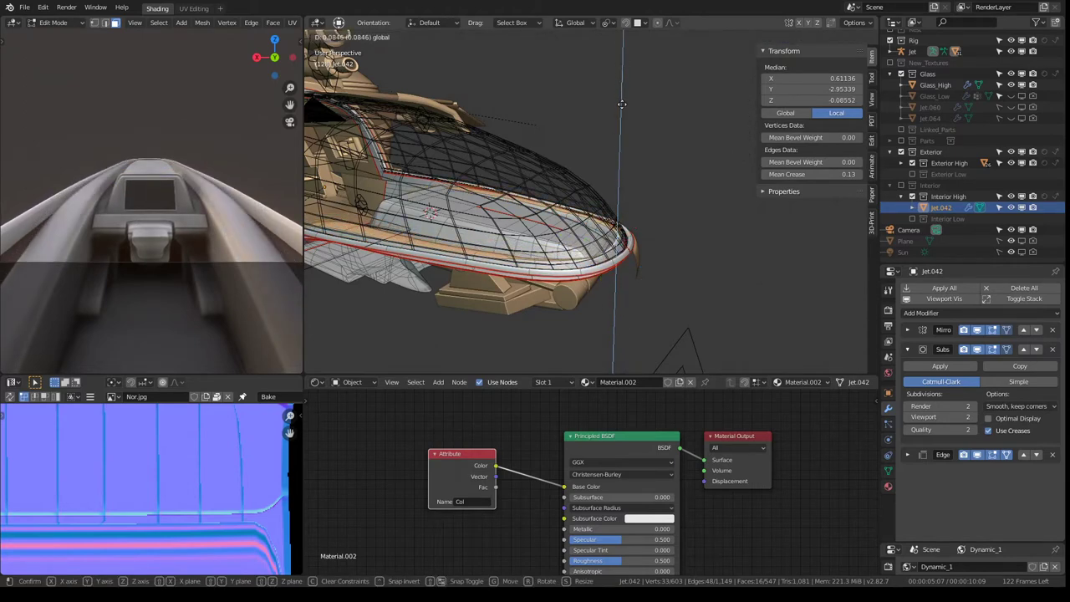
{"action": "left_click_drag", "start_coordinate": [621, 103], "coordinate": [621, 125]}
{"action": "scroll", "coordinate": [621, 125], "scroll_direction": "up", "scroll_amount": 5}
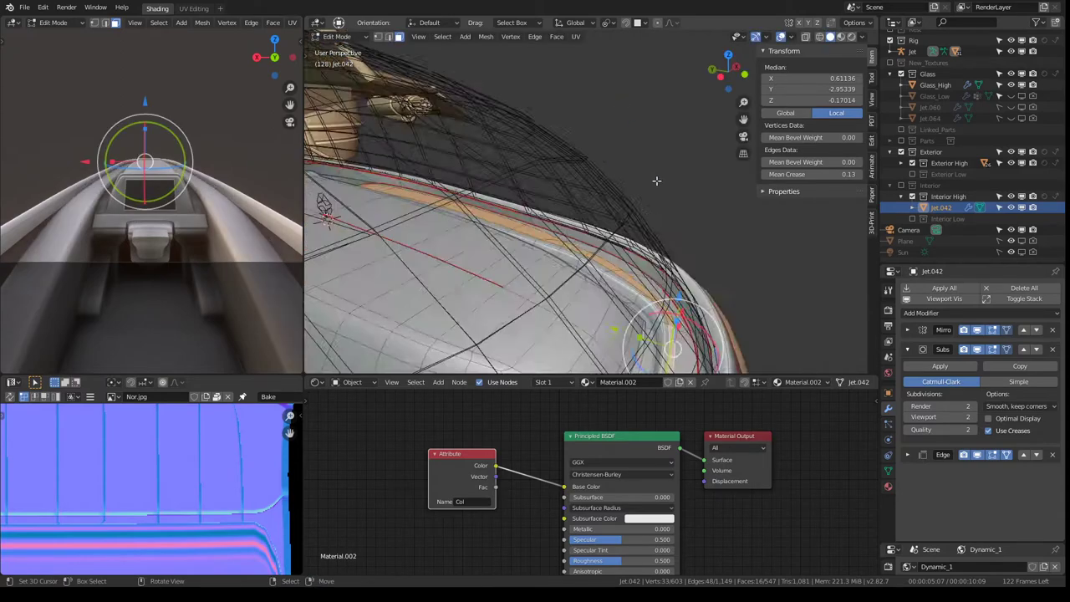
{"action": "mouse_move", "coordinate": [621, 126]}
{"action": "middle_mouse_down"}
{"action": "mouse_move", "coordinate": [637, 161]}
{"action": "mouse_move", "coordinate": [650, 155]}
{"action": "middle_mouse_up"}
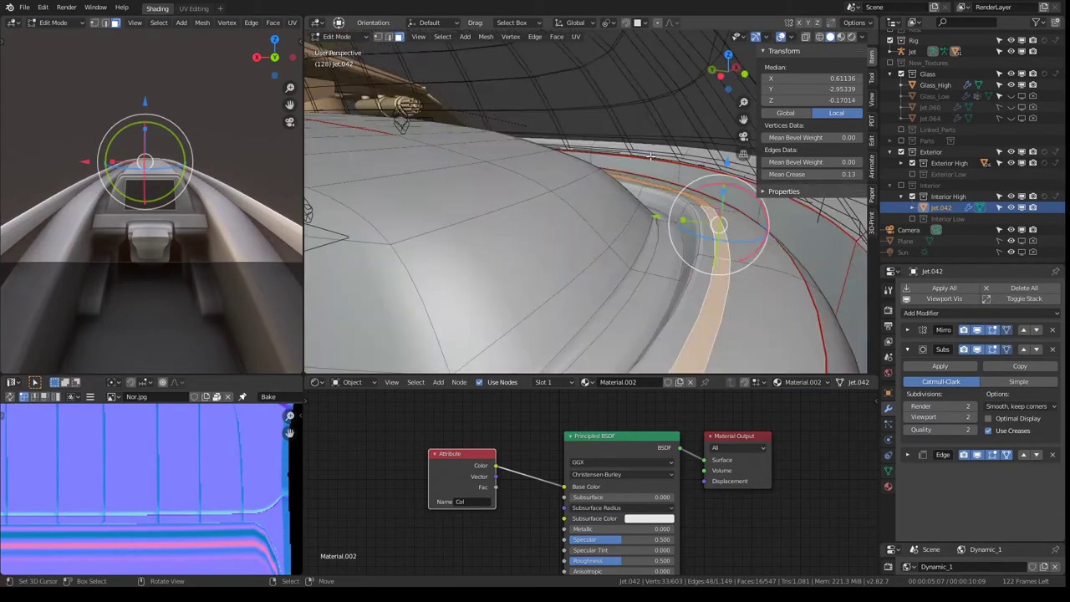
{"action": "left_click_drag", "start_coordinate": [723, 156], "coordinate": [726, 149]}
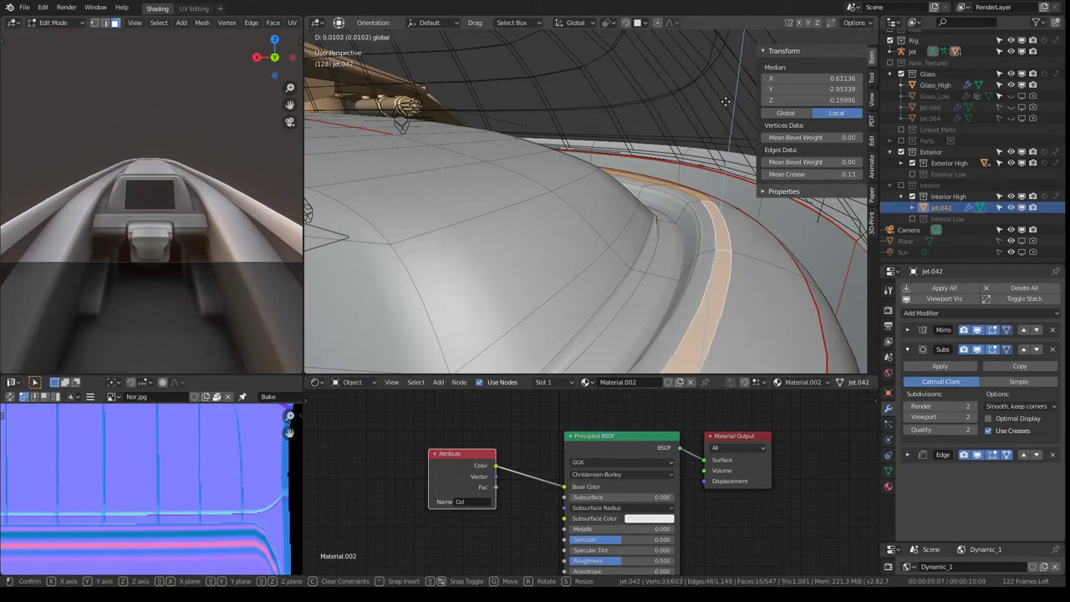
{"action": "left_click_drag", "start_coordinate": [725, 101], "coordinate": [725, 324]}
{"action": "left_click_drag", "start_coordinate": [706, 272], "coordinate": [711, 250]}
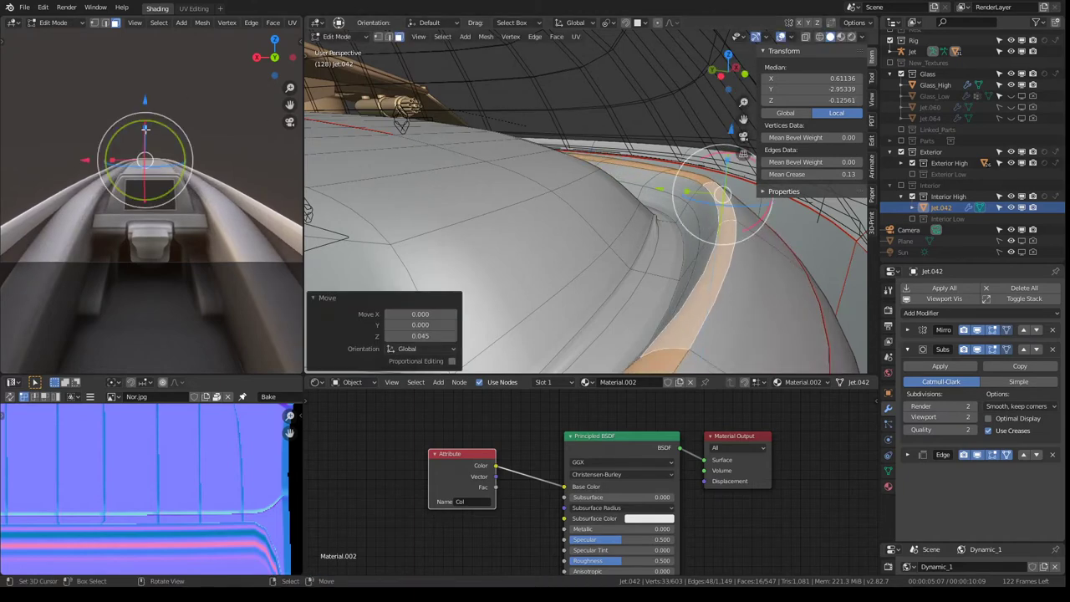
- Raise the rim strip further along Z, bringing Median Z to -0.07613
{"action": "scroll", "coordinate": [142, 138], "scroll_direction": "up", "scroll_amount": 3}
{"action": "scroll", "coordinate": [142, 138], "scroll_direction": "up", "scroll_amount": 2}
{"action": "middle_click_drag", "start_coordinate": [142, 138], "coordinate": [202, 123]}
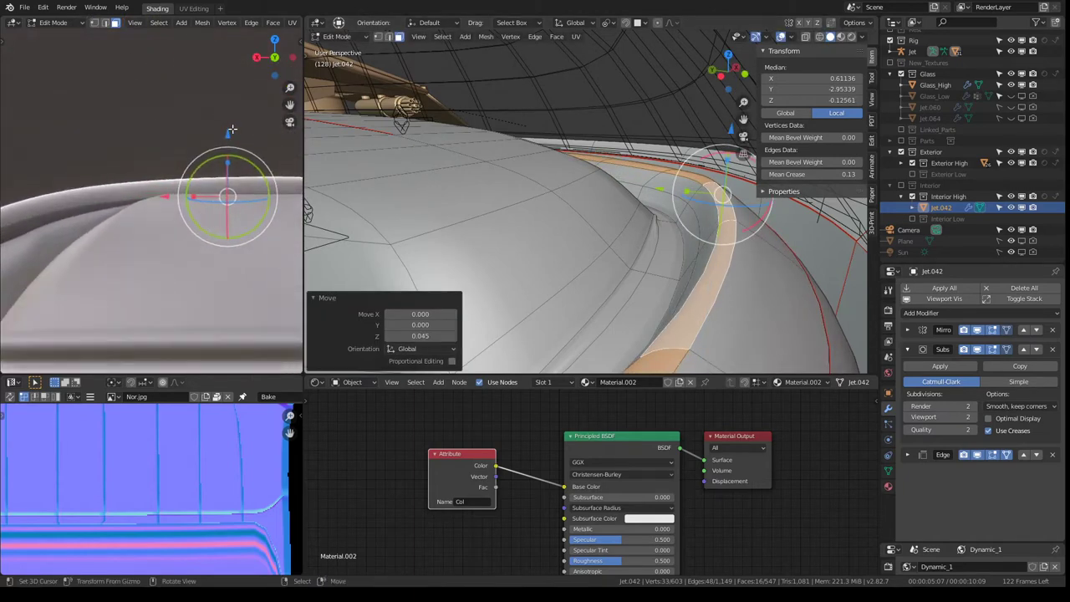
{"action": "mouse_move", "coordinate": [231, 131]}
{"action": "left_mouse_down"}
{"action": "mouse_move", "coordinate": [233, 50]}
{"action": "mouse_move", "coordinate": [232, 362]}
{"action": "left_mouse_up"}
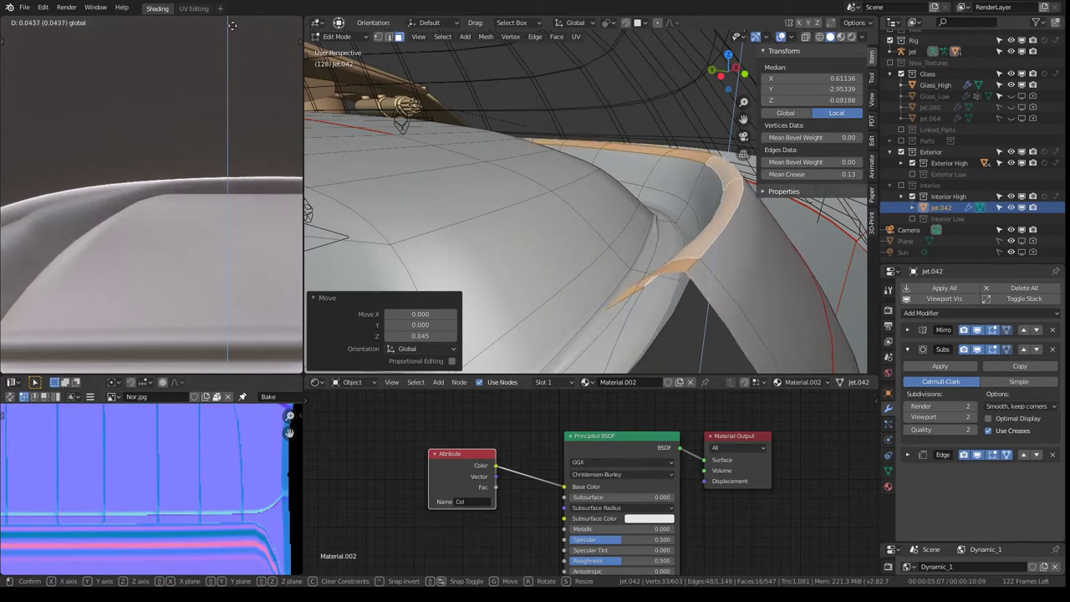
{"action": "left_click_drag", "start_coordinate": [232, 25], "coordinate": [232, 58]}
{"action": "scroll", "coordinate": [171, 422], "scroll_direction": "down", "scroll_amount": 3}
{"action": "scroll", "coordinate": [196, 166], "scroll_direction": "down", "scroll_amount": 2}
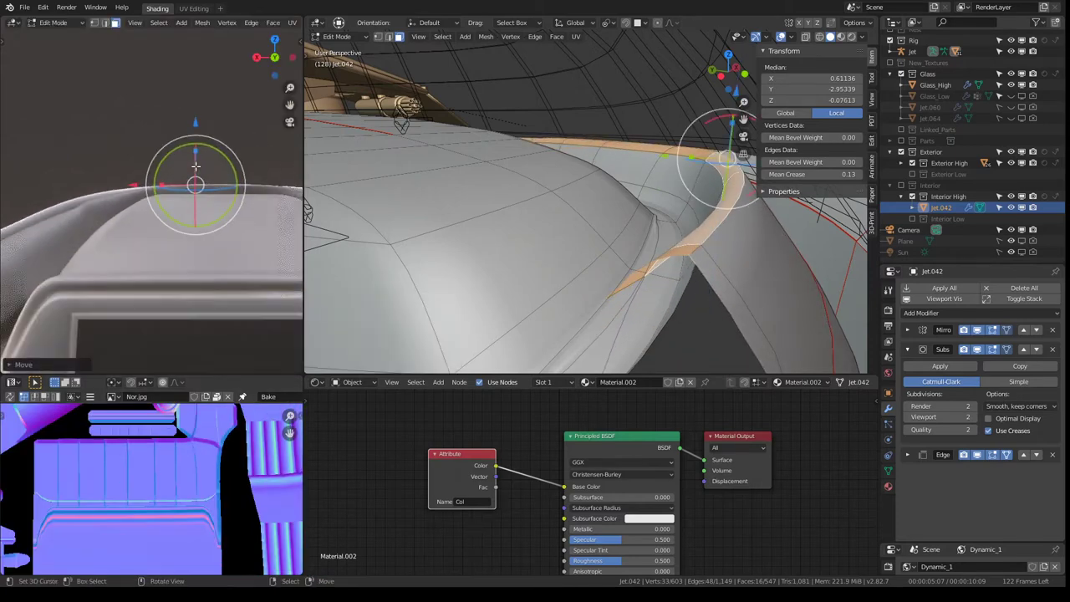
{"action": "scroll", "coordinate": [196, 167], "scroll_direction": "down", "scroll_amount": 3}
{"action": "mouse_move", "coordinate": [585, 192]}
{"action": "middle_mouse_down"}
{"action": "mouse_move", "coordinate": [603, 213]}
{"action": "mouse_move", "coordinate": [544, 248]}
{"action": "middle_mouse_up"}
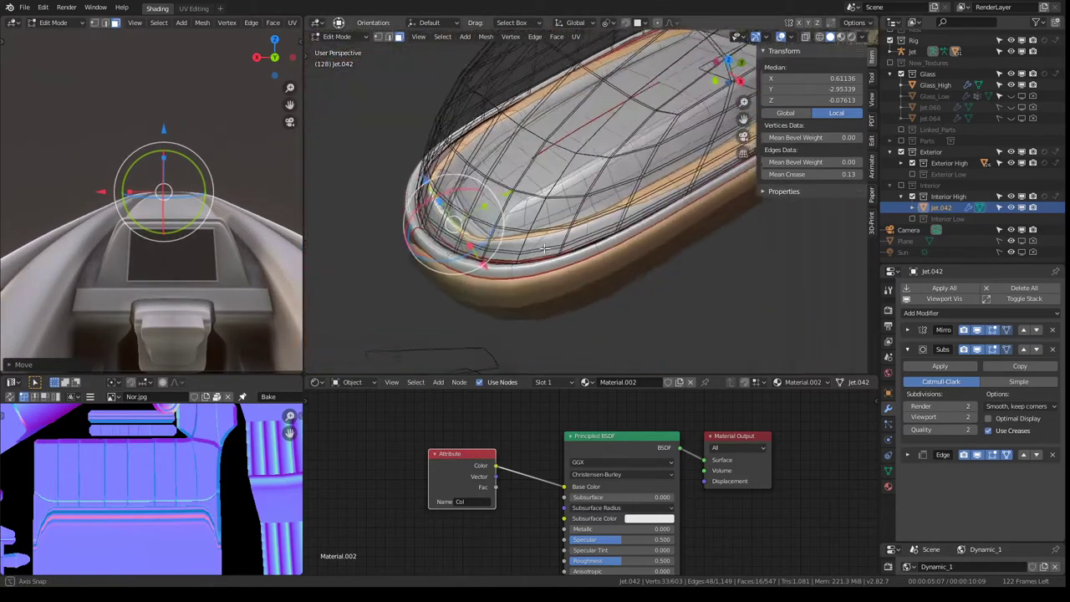
{"action": "mouse_move", "coordinate": [543, 248]}
{"action": "middle_mouse_down"}
{"action": "mouse_move", "coordinate": [542, 278]}
{"action": "mouse_move", "coordinate": [635, 259]}
{"action": "middle_mouse_up"}
- Switch to edge select and pick edges along the orange rim strip to check their creases
{"action": "left_click", "coordinate": [542, 279]}
{"action": "left_click", "coordinate": [664, 272]}
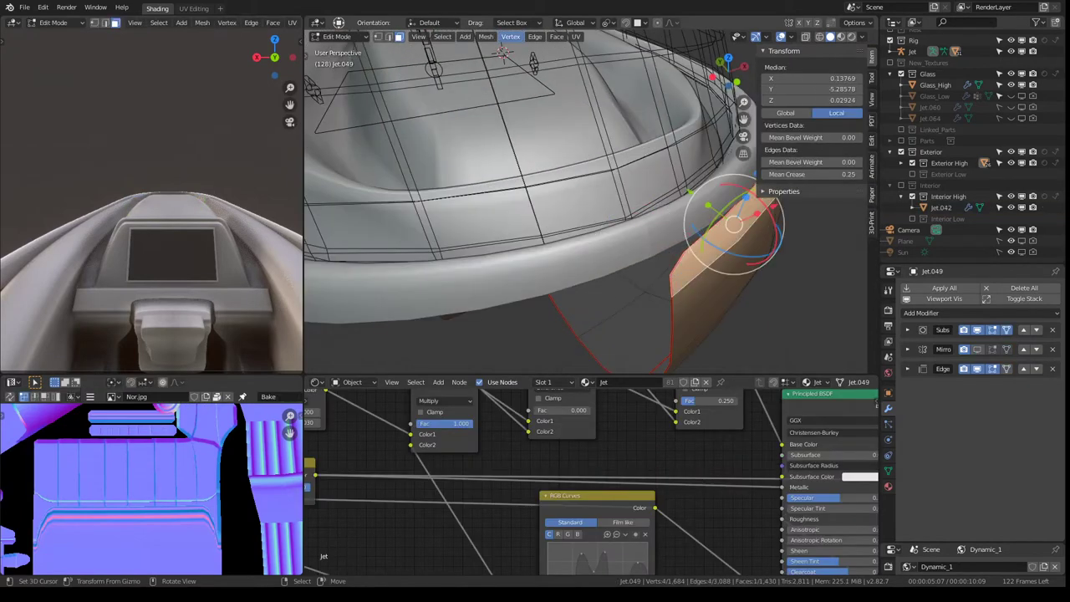
{"action": "left_click", "coordinate": [390, 38]}
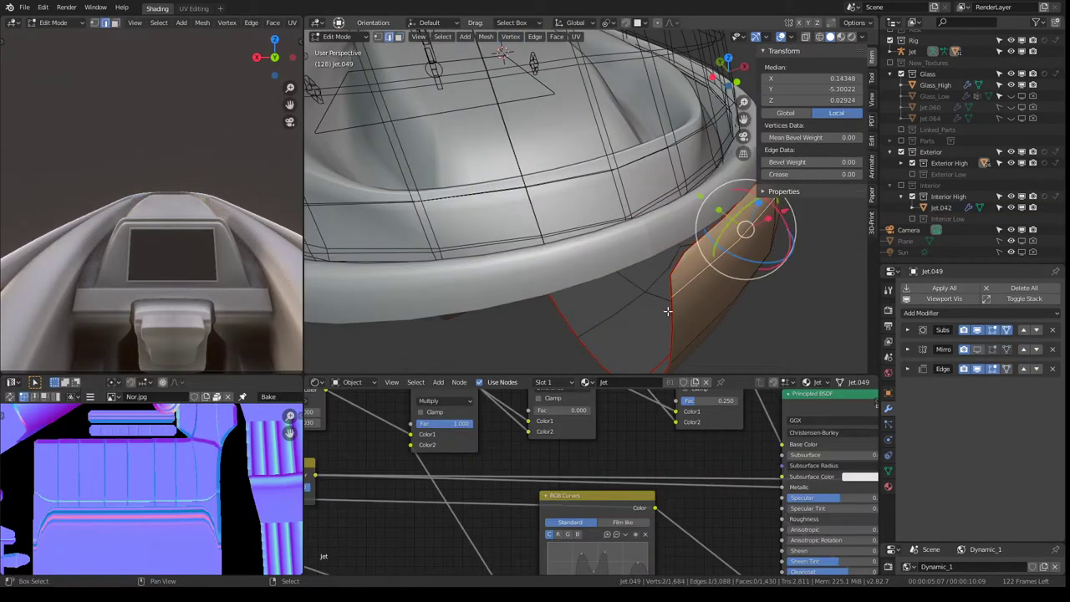
{"action": "left_click", "coordinate": [674, 275]}
{"action": "left_click", "coordinate": [671, 347], "text": "shift"}
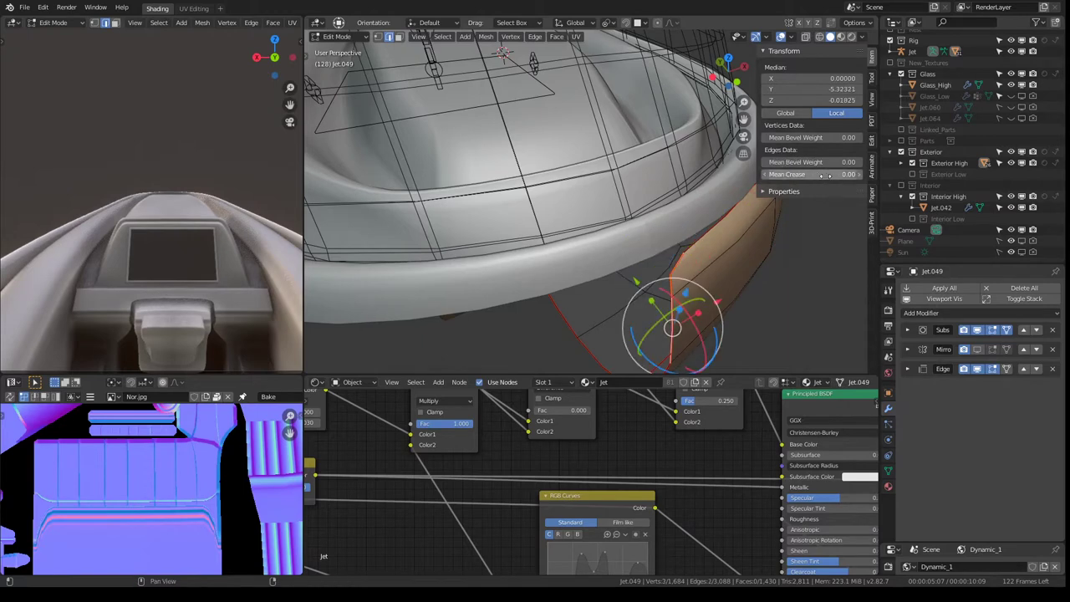
{"action": "type", "text": "1"}
{"action": "left_click", "coordinate": [678, 255]}
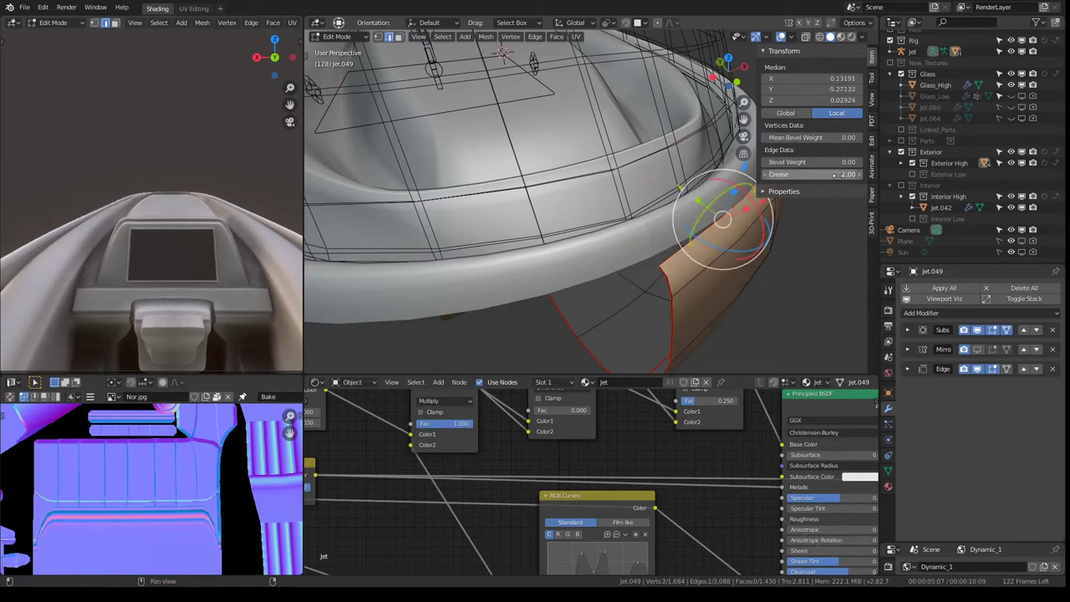
{"action": "mouse_move", "coordinate": [635, 201]}
{"action": "middle_mouse_down"}
{"action": "mouse_move", "coordinate": [604, 129]}
{"action": "mouse_move", "coordinate": [673, 158]}
{"action": "mouse_move", "coordinate": [655, 178]}
{"action": "middle_mouse_up"}
- Expand the Subdivision modifier settings, then inspect creased rim edges on interior Jet.042
{"action": "key", "text": "Tab"}
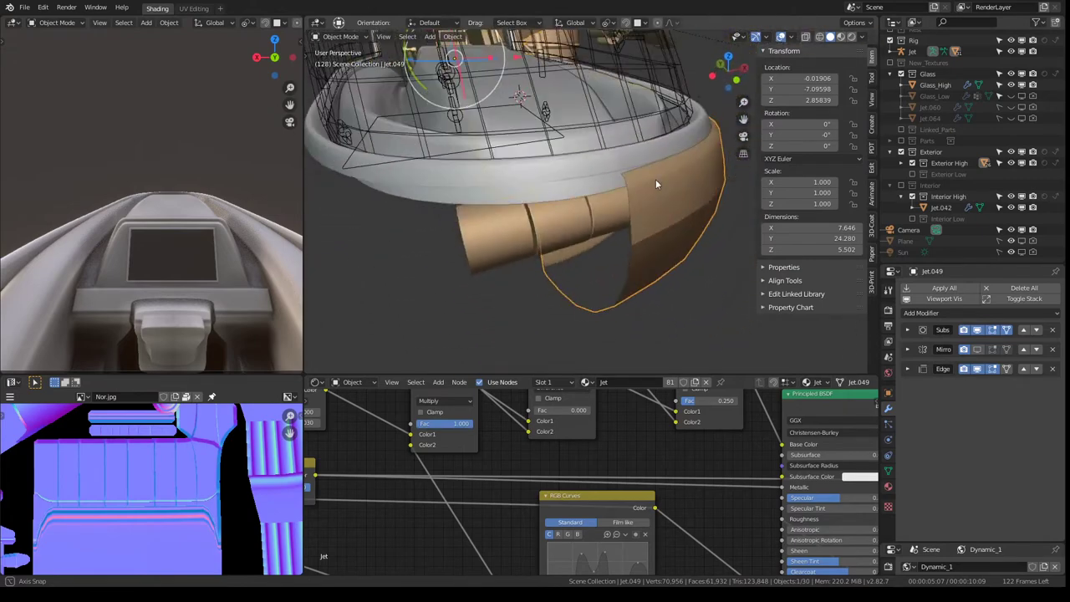
{"action": "left_click", "coordinate": [908, 330]}
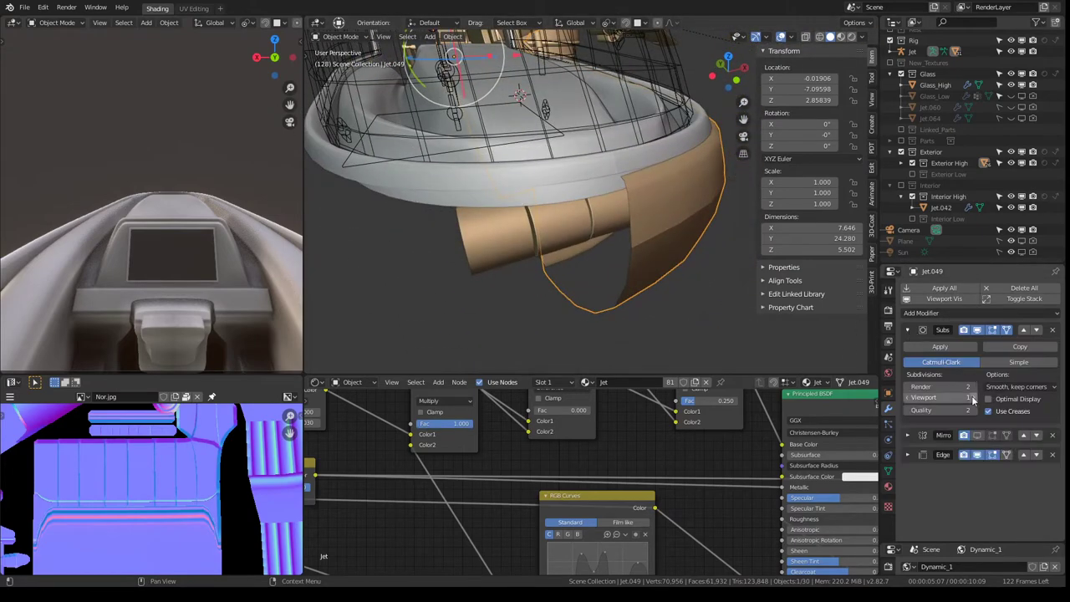
{"action": "mouse_move", "coordinate": [618, 200]}
{"action": "middle_mouse_down"}
{"action": "mouse_move", "coordinate": [627, 144]}
{"action": "mouse_move", "coordinate": [611, 251]}
{"action": "middle_mouse_up"}
{"action": "left_click", "coordinate": [600, 348]}
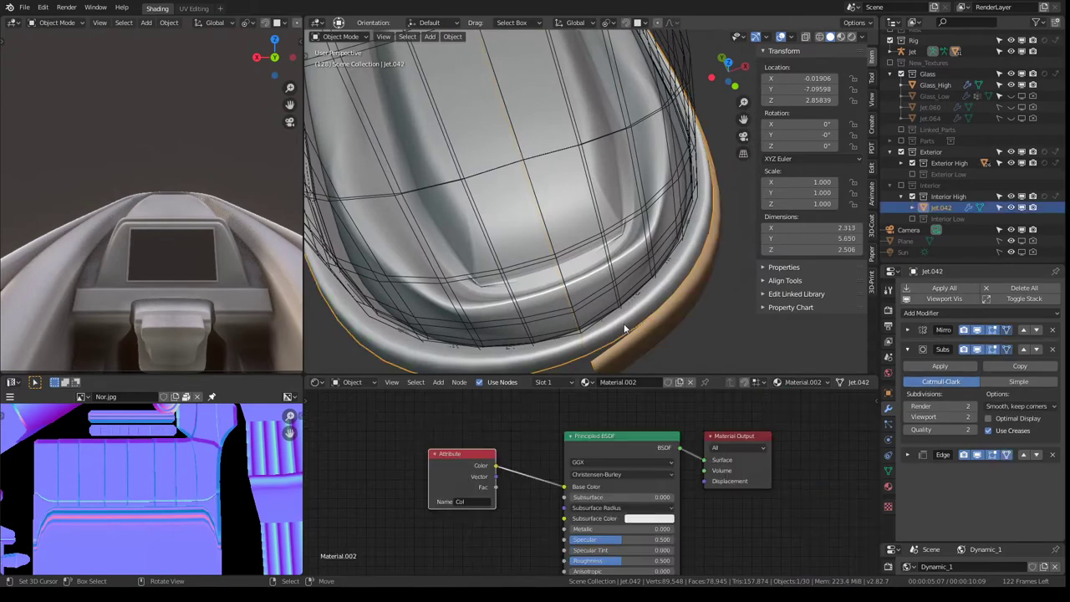
{"action": "key", "text": "Tab"}
{"action": "left_click", "coordinate": [591, 350]}
{"action": "left_click", "coordinate": [588, 346]}
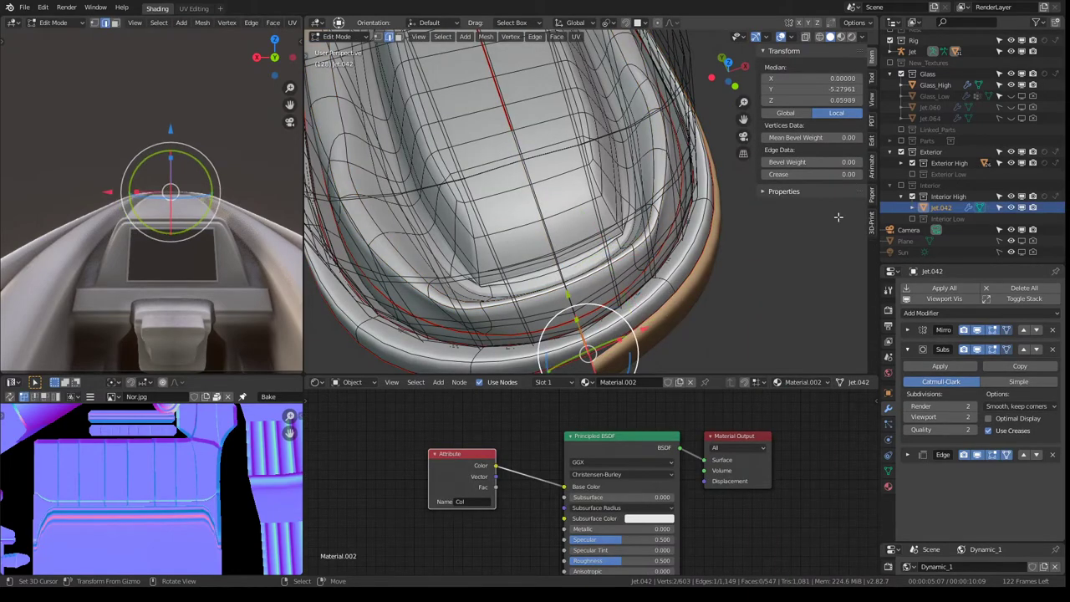
{"action": "key", "text": "Tab"}
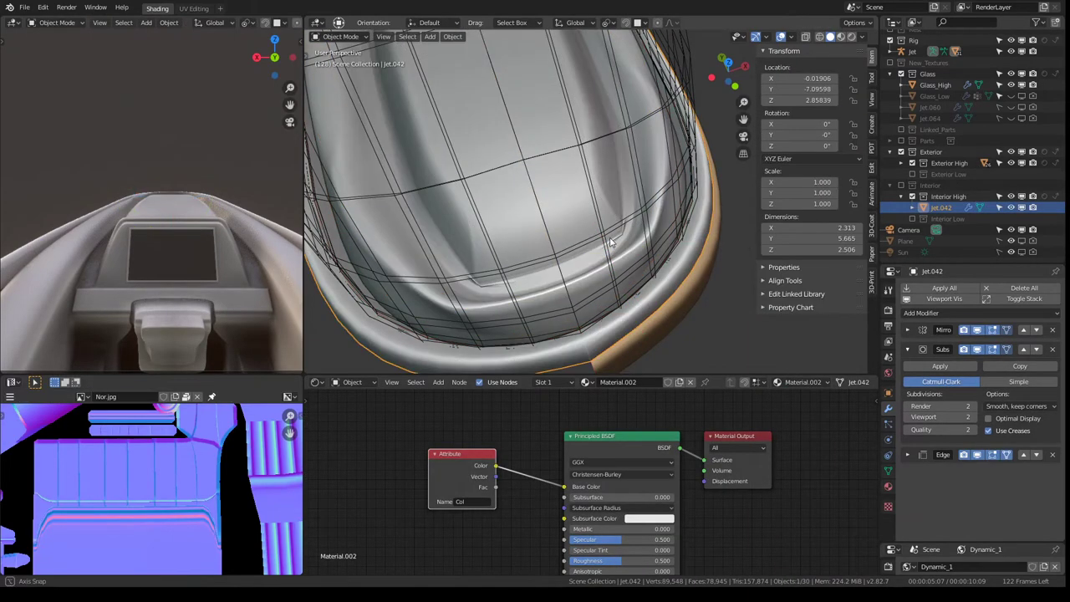
- Check the cockpit rim in edit mode, then make hull Jet.049 active and select Glass_High
{"action": "mouse_move", "coordinate": [613, 191]}
{"action": "middle_mouse_down"}
{"action": "mouse_move", "coordinate": [653, 216]}
{"action": "mouse_move", "coordinate": [607, 223]}
{"action": "middle_mouse_up"}
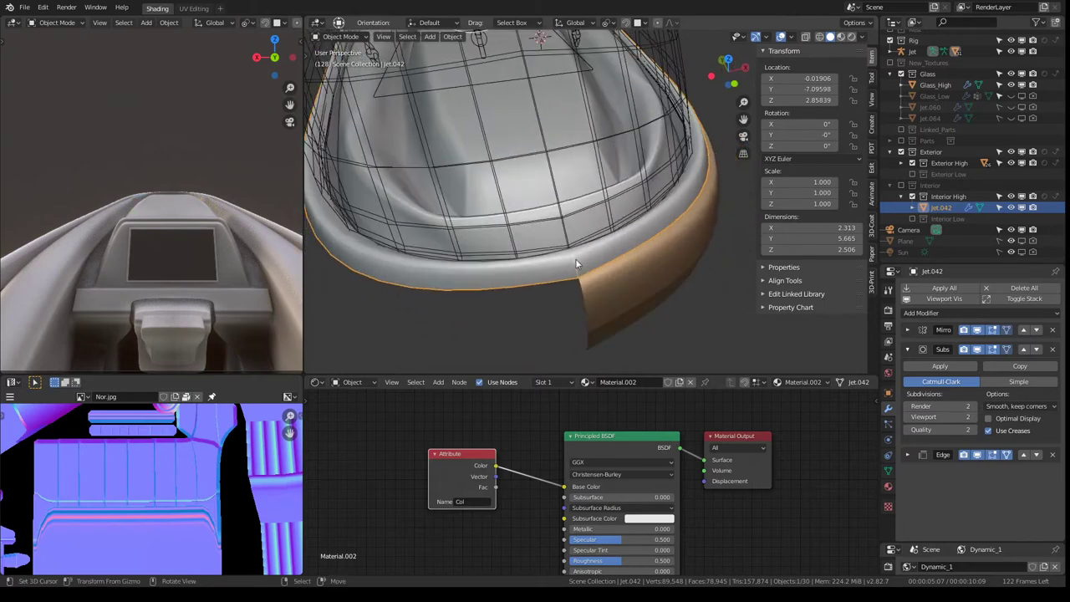
{"action": "key", "text": "Tab"}
{"action": "middle_click_drag", "start_coordinate": [576, 265], "coordinate": [602, 242]}
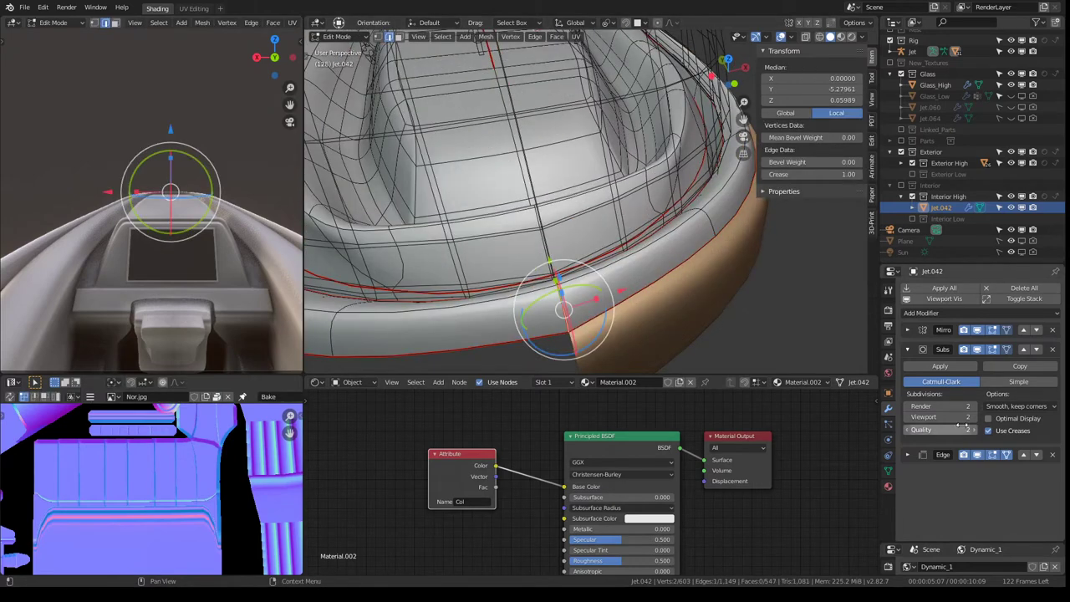
{"action": "key", "text": "Tab"}
{"action": "left_click", "coordinate": [670, 313]}
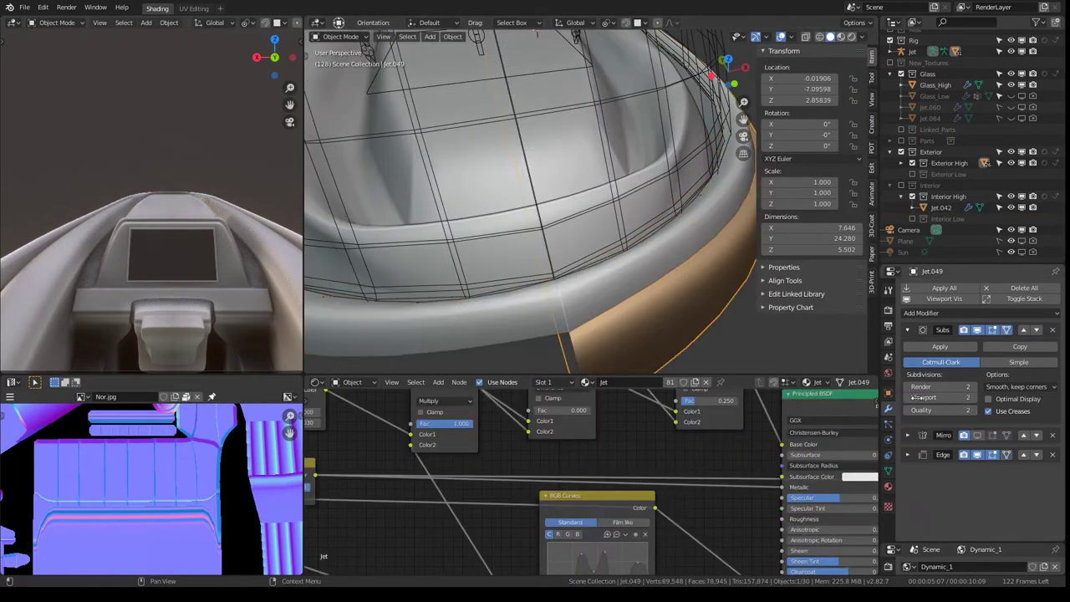
{"action": "middle_click_drag", "start_coordinate": [577, 201], "coordinate": [612, 174]}
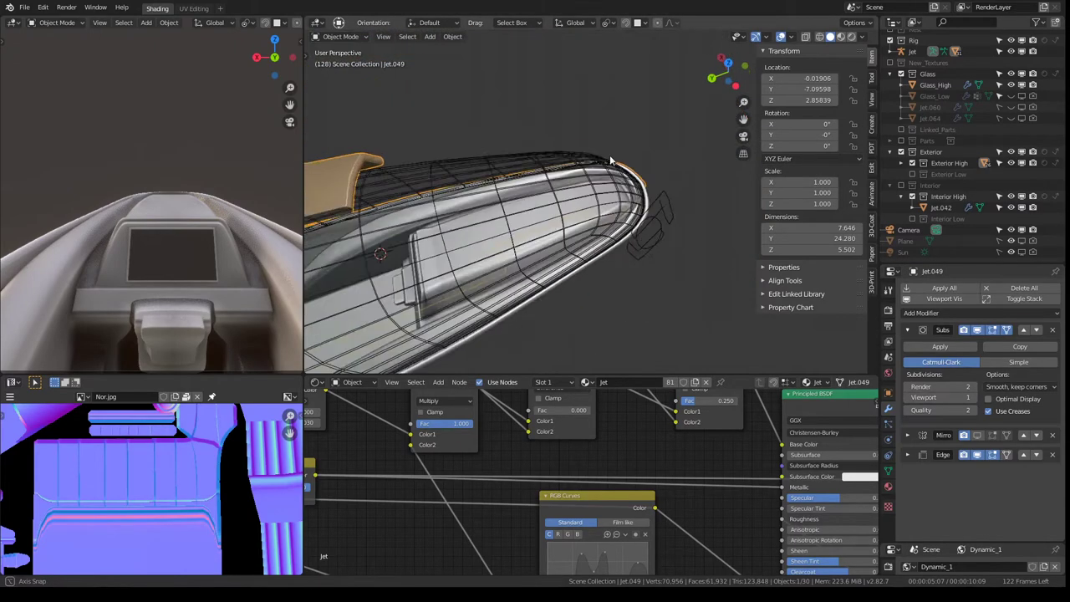
{"action": "left_click", "coordinate": [502, 117]}
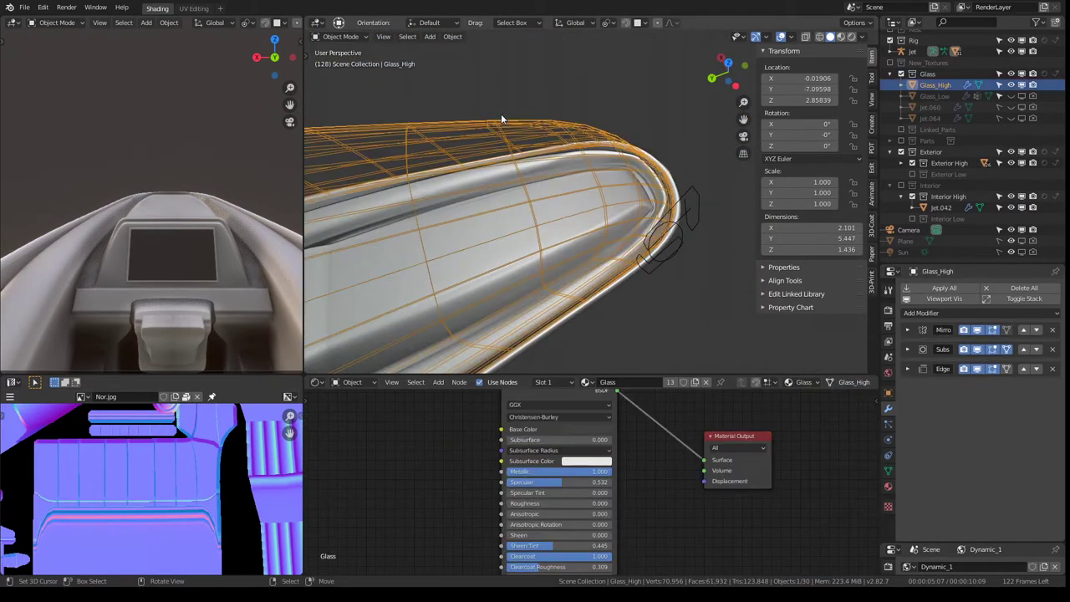
- Hide the Glass_High canopy, maximize the 3D view and enter Edit Mode on the cockpit interior
{"action": "key", "text": "h"}
{"action": "key", "text": "ctrl+space"}
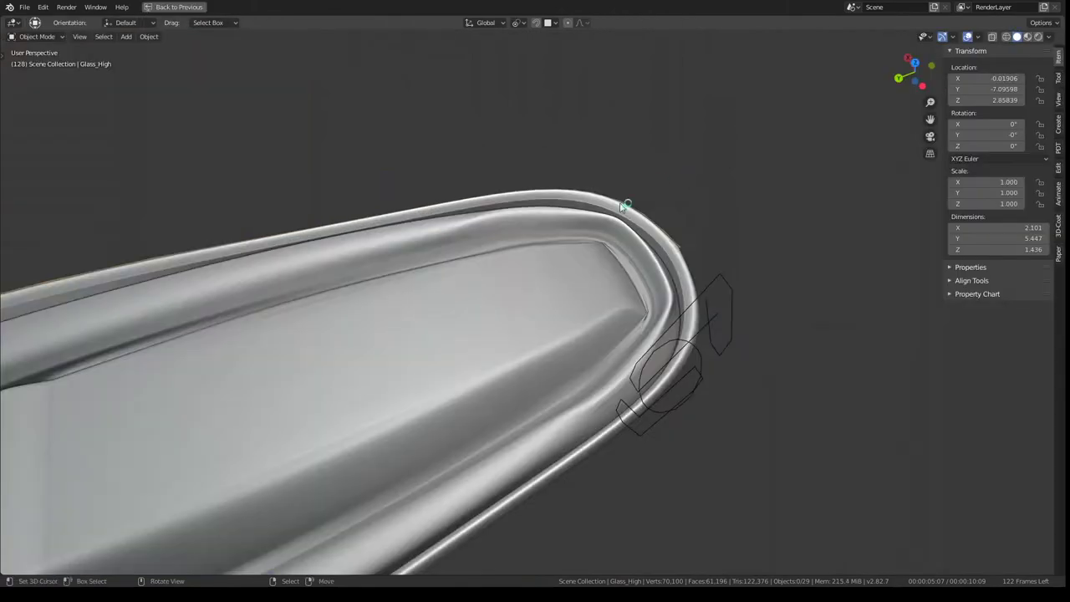
{"action": "middle_click_drag", "start_coordinate": [626, 204], "coordinate": [583, 293]}
{"action": "scroll", "coordinate": [582, 292], "scroll_direction": "up", "scroll_amount": 5}
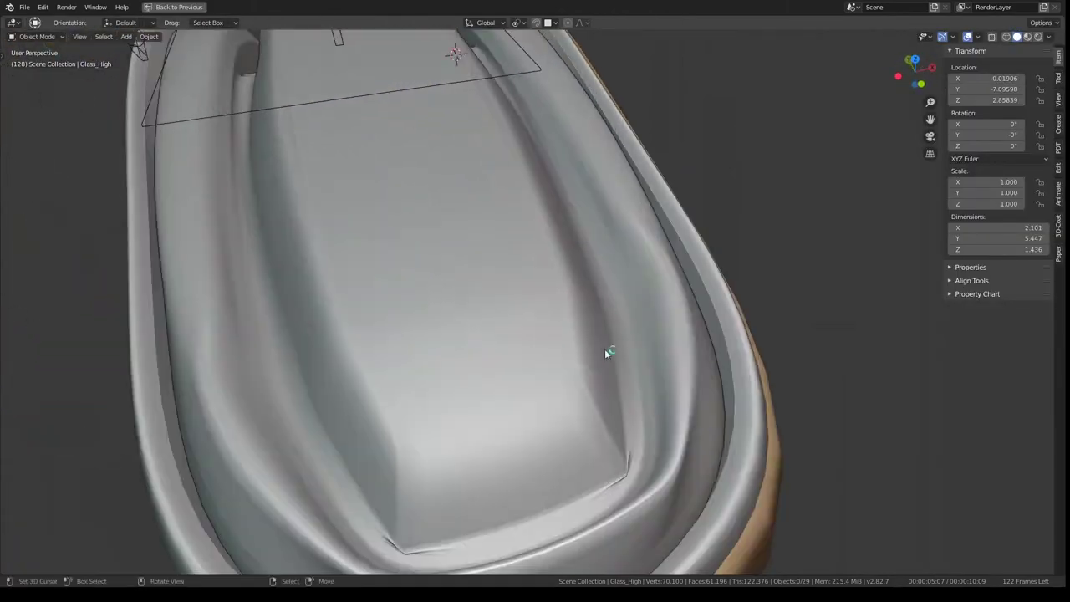
{"action": "left_click", "coordinate": [662, 388]}
{"action": "key", "text": "Tab"}
{"action": "mouse_move", "coordinate": [662, 389]}
{"action": "middle_mouse_down"}
{"action": "mouse_move", "coordinate": [457, 346]}
{"action": "mouse_move", "coordinate": [549, 295]}
{"action": "middle_mouse_up"}
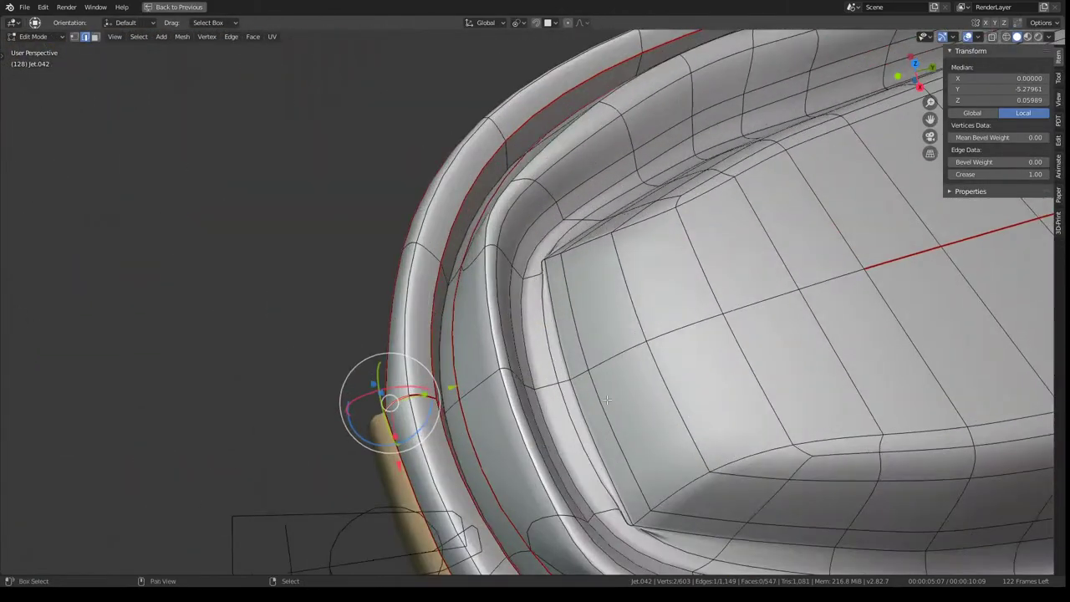
{"action": "scroll", "coordinate": [549, 295], "scroll_direction": "up", "scroll_amount": 5}
{"action": "scroll", "coordinate": [482, 268], "scroll_direction": "down", "scroll_amount": 5}
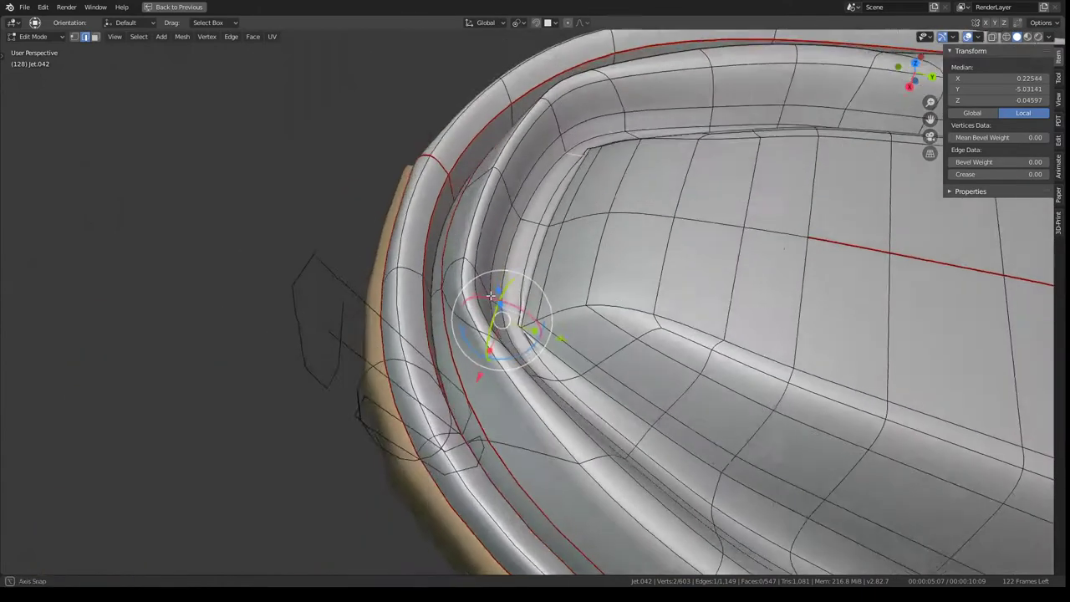
{"action": "scroll", "coordinate": [481, 267], "scroll_direction": "up", "scroll_amount": 5}
- Set the crease on the inner rim corner edge path to 0.00
{"action": "middle_click_drag", "start_coordinate": [502, 343], "coordinate": [1058, 193]}
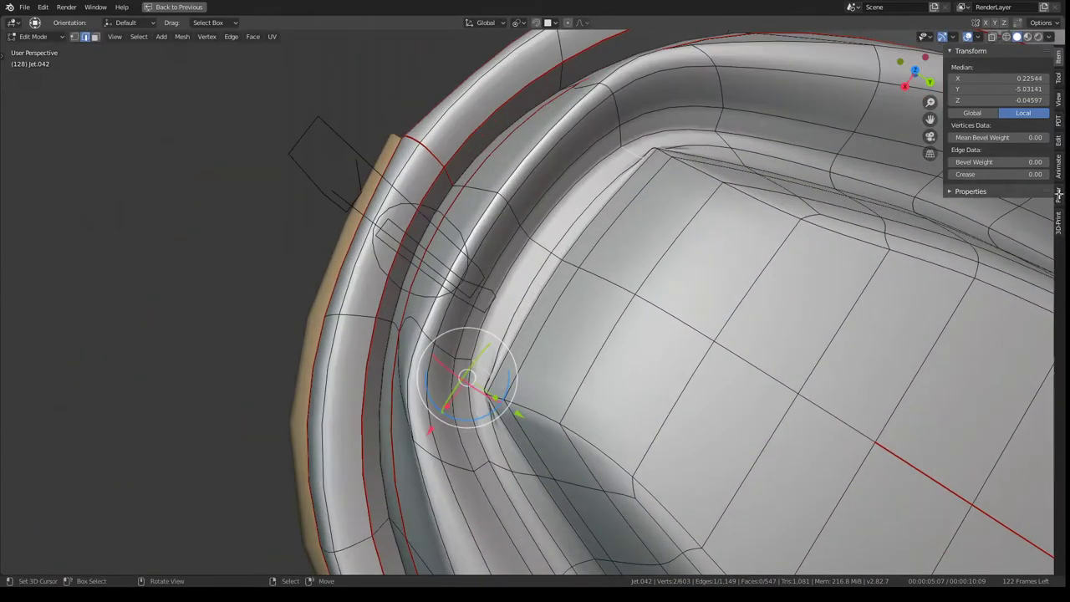
{"action": "left_click_drag", "start_coordinate": [1033, 174], "coordinate": [1047, 174]}
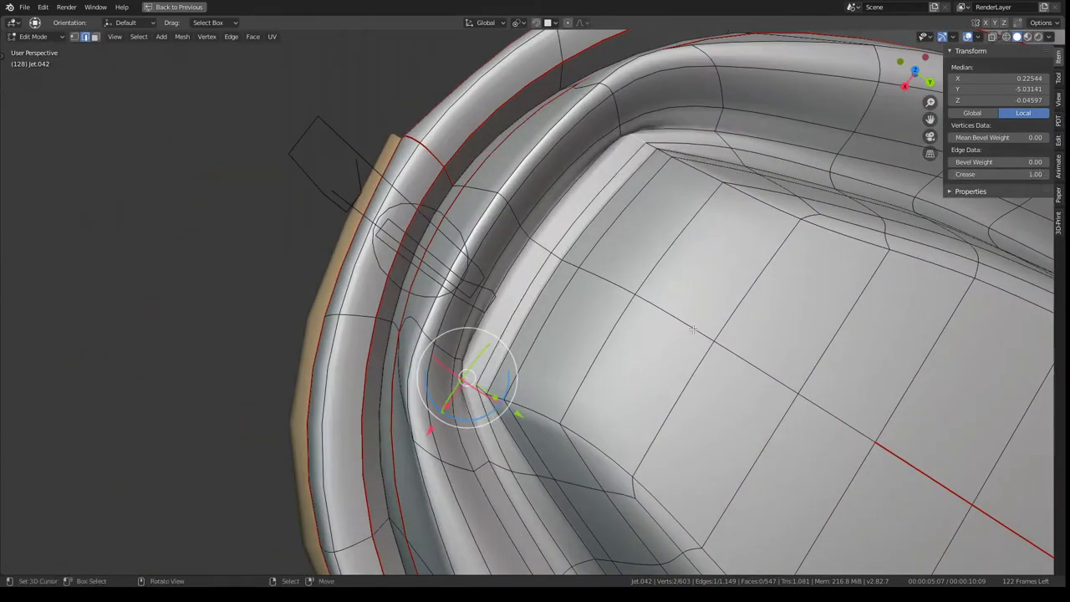
{"action": "left_click_drag", "start_coordinate": [1033, 174], "coordinate": [1003, 174]}
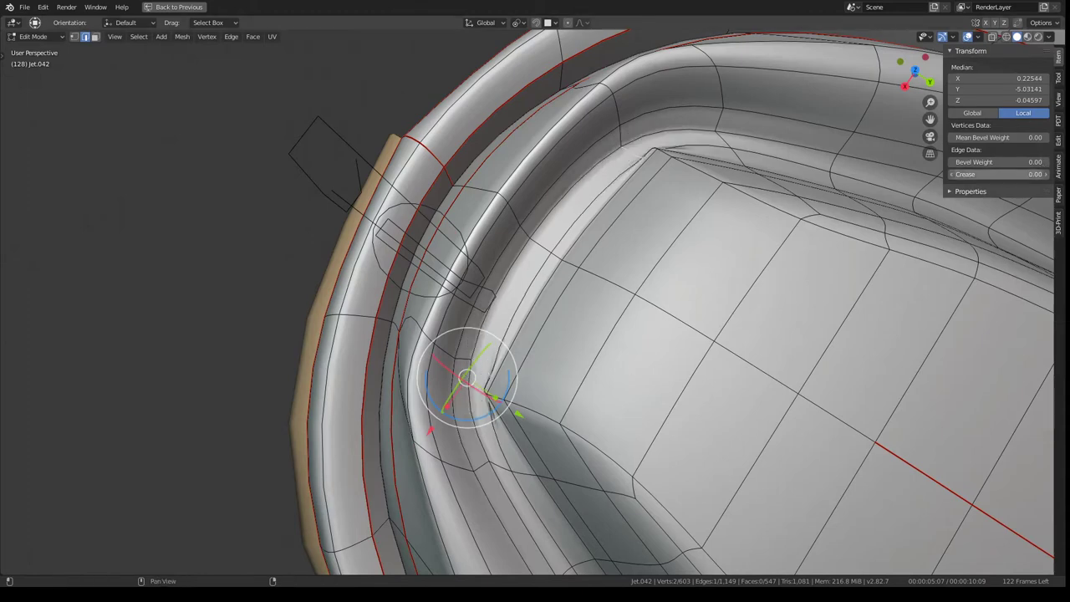
{"action": "middle_click_drag", "start_coordinate": [958, 206], "coordinate": [754, 272]}
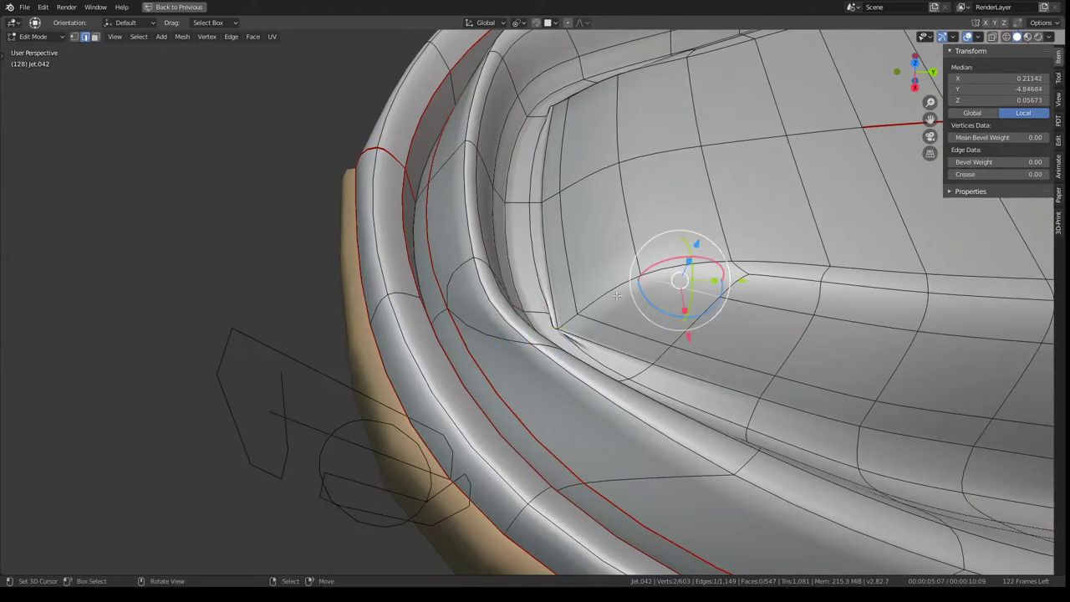
{"action": "left_click", "coordinate": [663, 279], "text": "ctrl"}
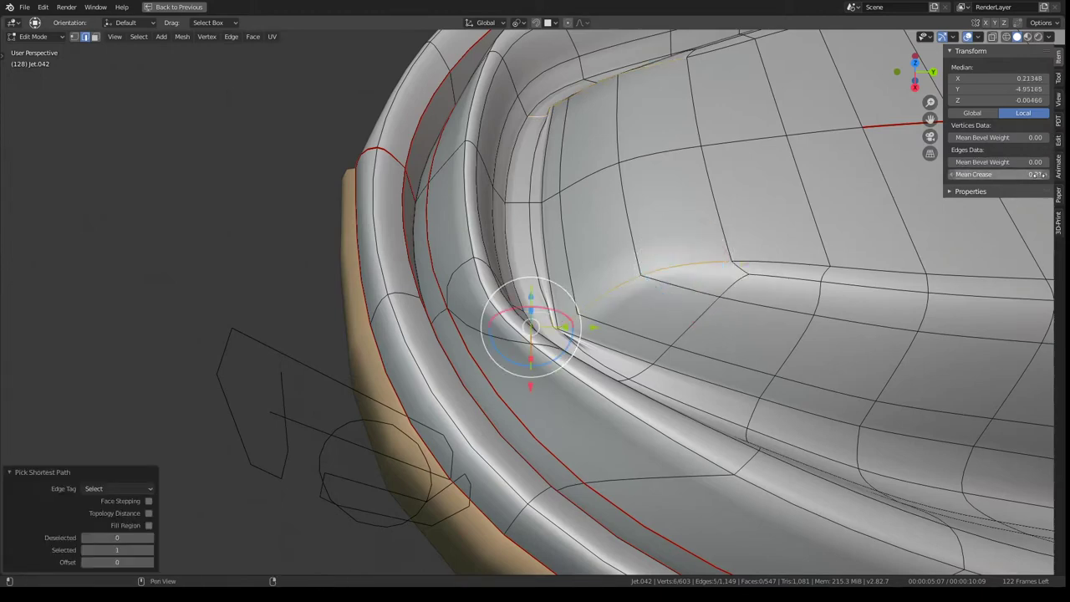
{"action": "left_click_drag", "start_coordinate": [1036, 174], "coordinate": [1003, 174]}
{"action": "mouse_move", "coordinate": [686, 276]}
{"action": "middle_mouse_down"}
{"action": "mouse_move", "coordinate": [501, 200]}
{"action": "mouse_move", "coordinate": [580, 227]}
{"action": "mouse_move", "coordinate": [550, 284]}
{"action": "middle_mouse_up"}
- Move a rim edge 0.042 along Y and restore the full workspace layout
{"action": "key", "text": "Tab"}
{"action": "key", "text": "Tab"}
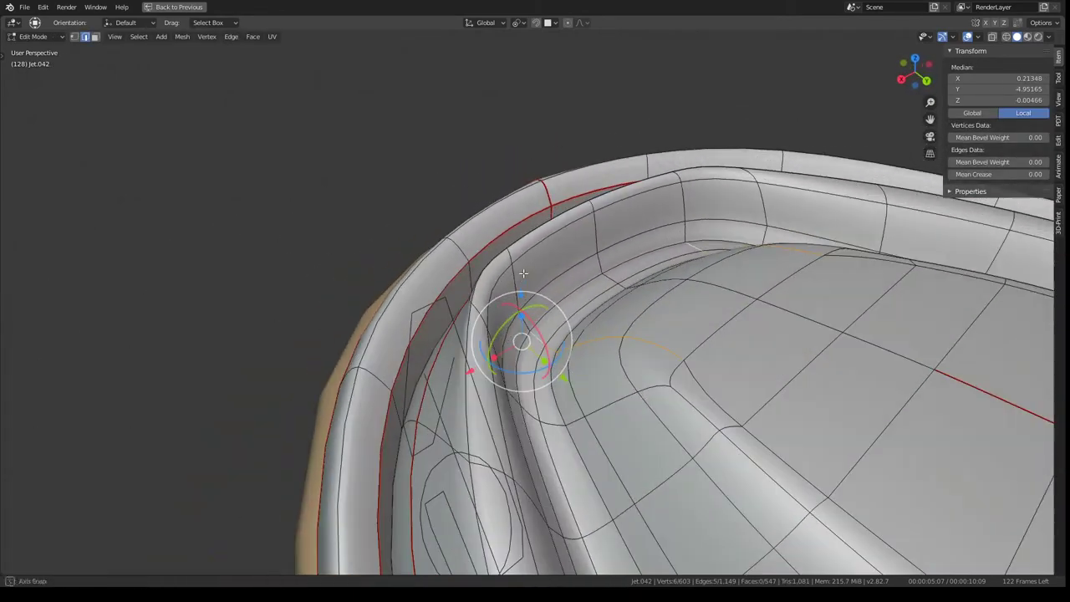
{"action": "key", "text": "g"}
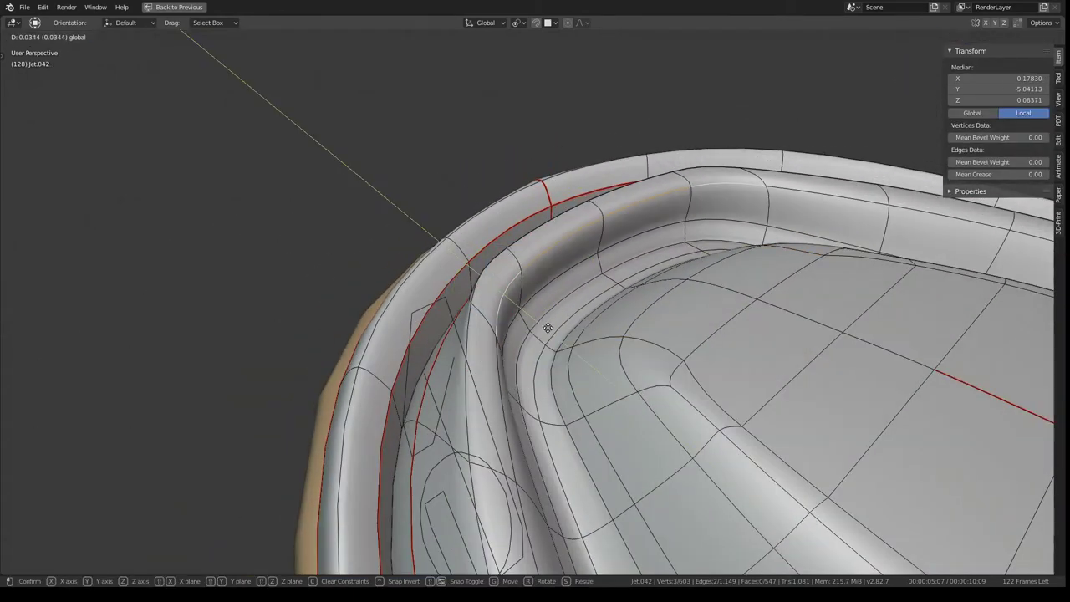
{"action": "left_click", "coordinate": [550, 328]}
{"action": "middle_click_drag", "start_coordinate": [550, 328], "coordinate": [504, 274]}
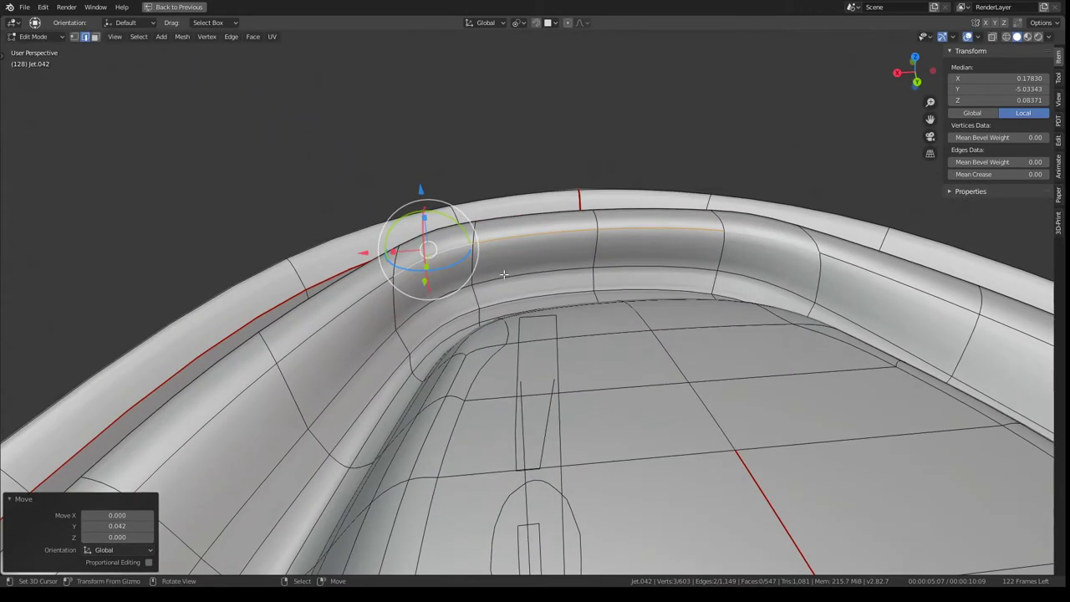
{"action": "key", "text": "ctrl+space"}
{"action": "scroll", "coordinate": [193, 165], "scroll_direction": "up", "scroll_amount": 2}
- Ctrl+Alt-select the edge ring across the front rim corner of Jet.042 and call Quick Favorites
{"action": "scroll", "coordinate": [193, 165], "scroll_direction": "up", "scroll_amount": 3}
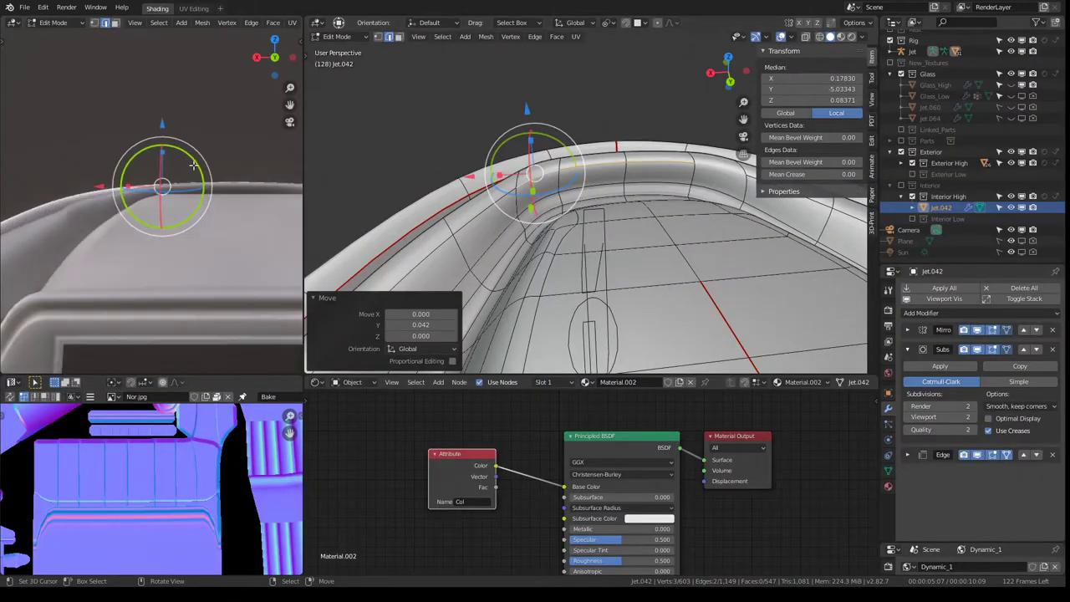
{"action": "mouse_move", "coordinate": [585, 251]}
{"action": "middle_mouse_down"}
{"action": "mouse_move", "coordinate": [561, 227]}
{"action": "mouse_move", "coordinate": [543, 286]}
{"action": "mouse_move", "coordinate": [548, 210]}
{"action": "mouse_move", "coordinate": [699, 242]}
{"action": "mouse_move", "coordinate": [660, 222]}
{"action": "middle_mouse_up"}
{"action": "left_click", "coordinate": [618, 223], "text": "ctrl+alt"}
{"action": "left_click", "coordinate": [650, 219], "text": "ctrl+alt+shift"}
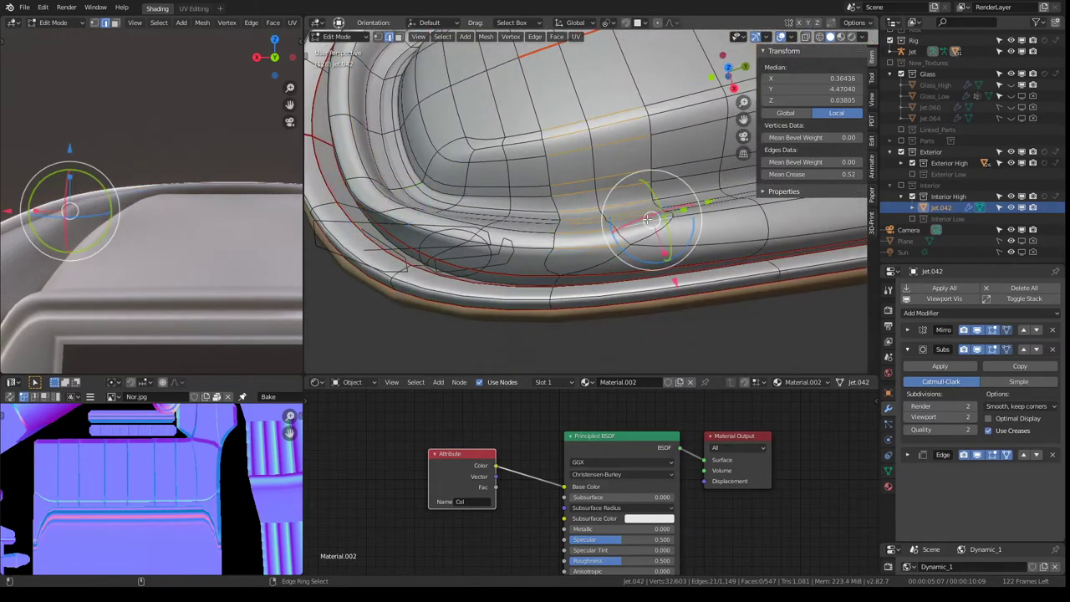
{"action": "key", "text": "q"}
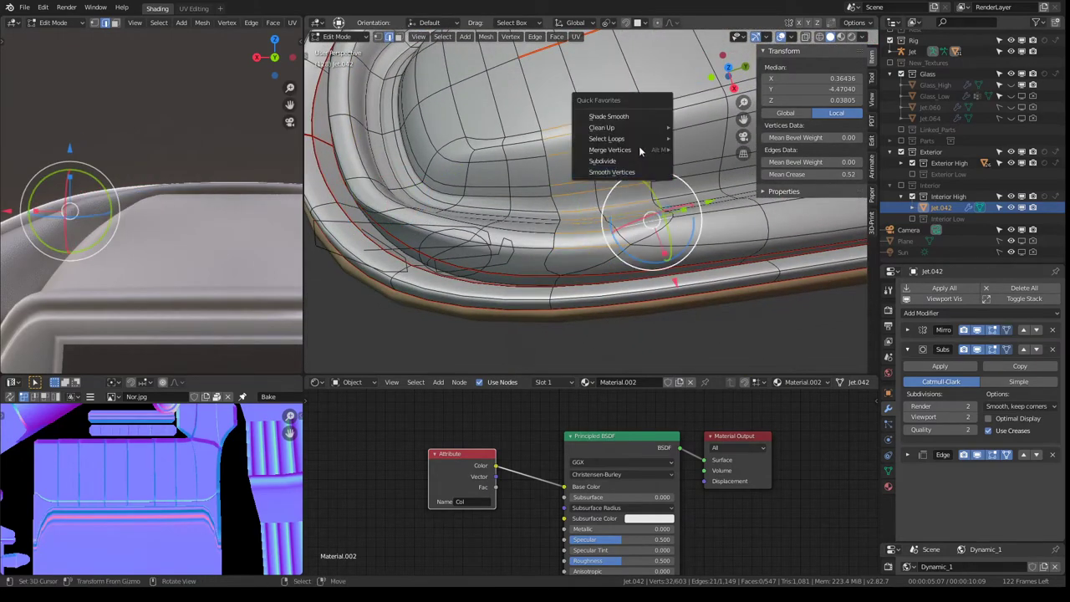
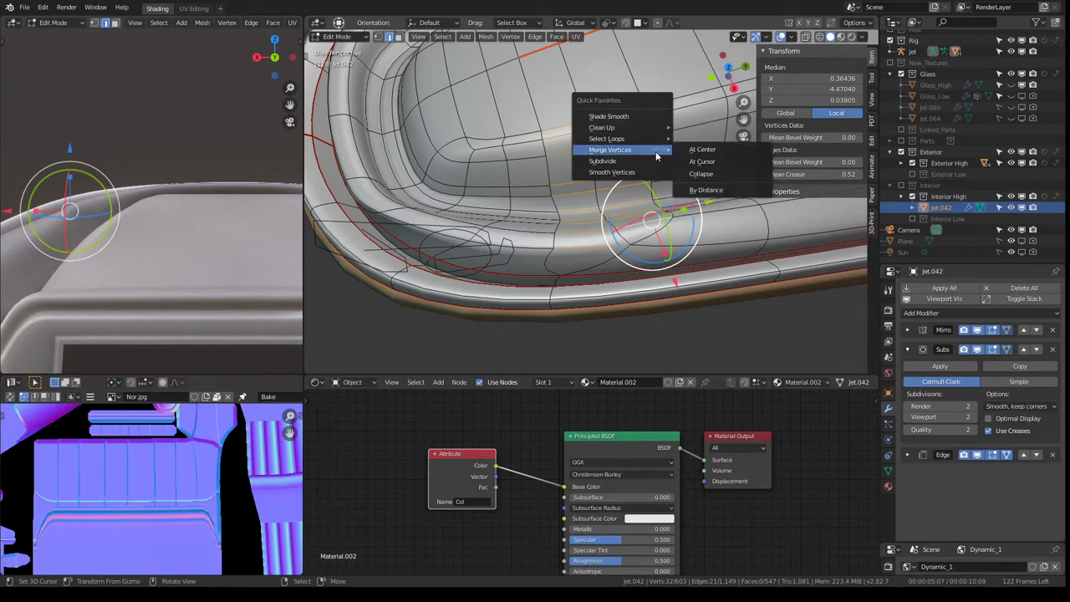
- Collapse the selected tube-base vertices into one and edge-slide a neighbouring vertex
{"action": "left_click", "coordinate": [717, 174]}
{"action": "middle_click_drag", "start_coordinate": [387, 200], "coordinate": [539, 192]}
{"action": "left_click", "coordinate": [552, 167]}
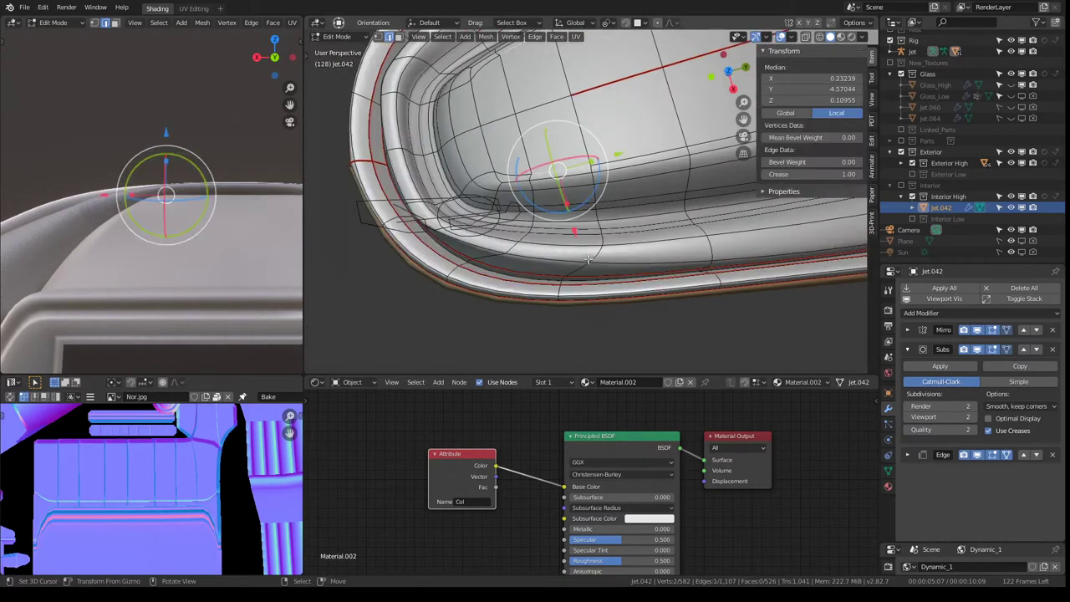
{"action": "key", "text": "g"}
{"action": "key", "text": "Escape"}
{"action": "key", "text": "g"}
{"action": "key", "text": "g"}
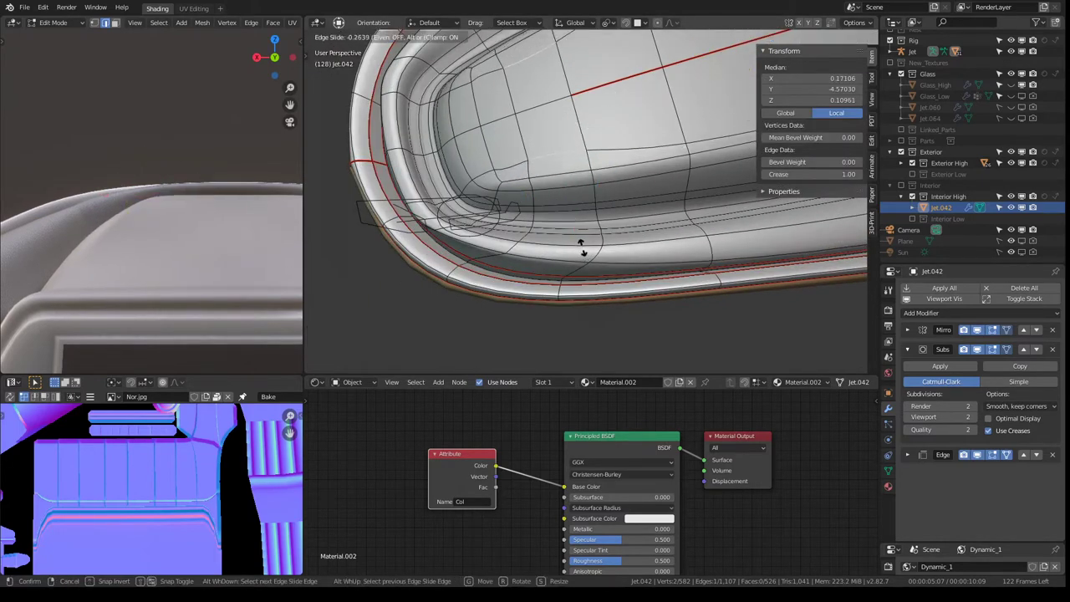
{"action": "left_click", "coordinate": [581, 245]}
- Collapse the selected edges around the tube base into single vertices
{"action": "left_click", "coordinate": [520, 167], "text": "shift"}
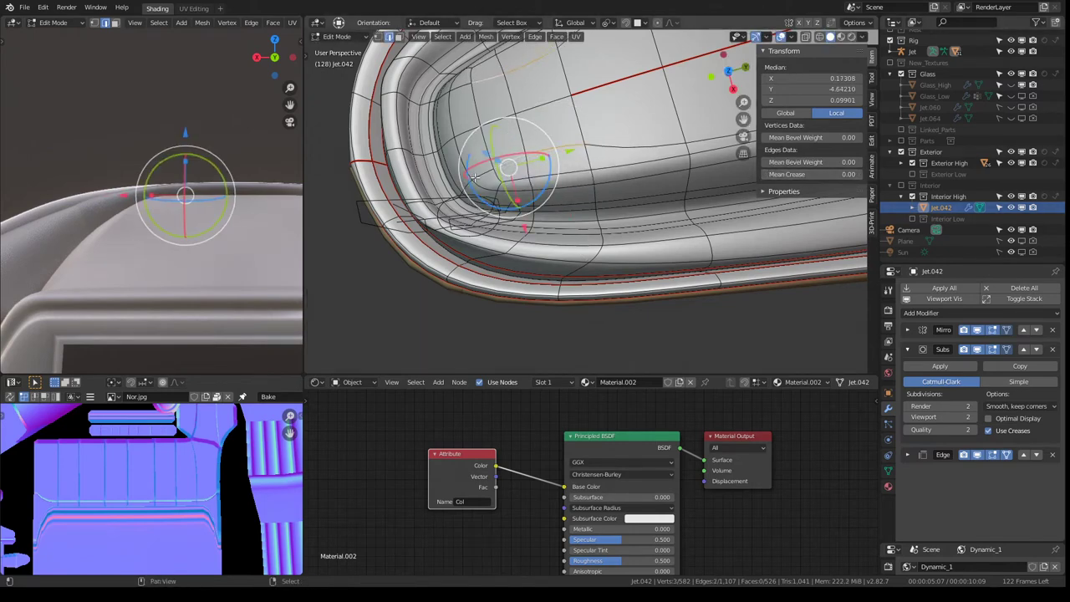
{"action": "mouse_move", "coordinate": [474, 177]}
{"action": "middle_mouse_down"}
{"action": "mouse_move", "coordinate": [535, 196]}
{"action": "mouse_move", "coordinate": [515, 207]}
{"action": "mouse_move", "coordinate": [574, 209]}
{"action": "mouse_move", "coordinate": [494, 205]}
{"action": "middle_mouse_up"}
{"action": "left_click", "coordinate": [550, 202], "text": "shift"}
{"action": "left_click", "coordinate": [515, 206]}
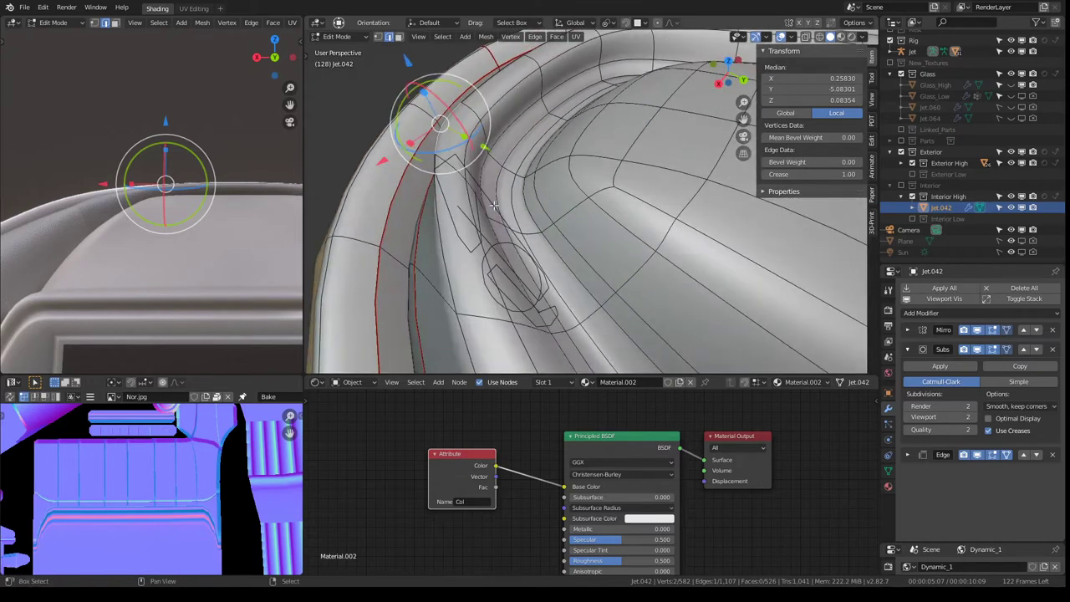
{"action": "left_click", "coordinate": [494, 192], "text": "ctrl+alt"}
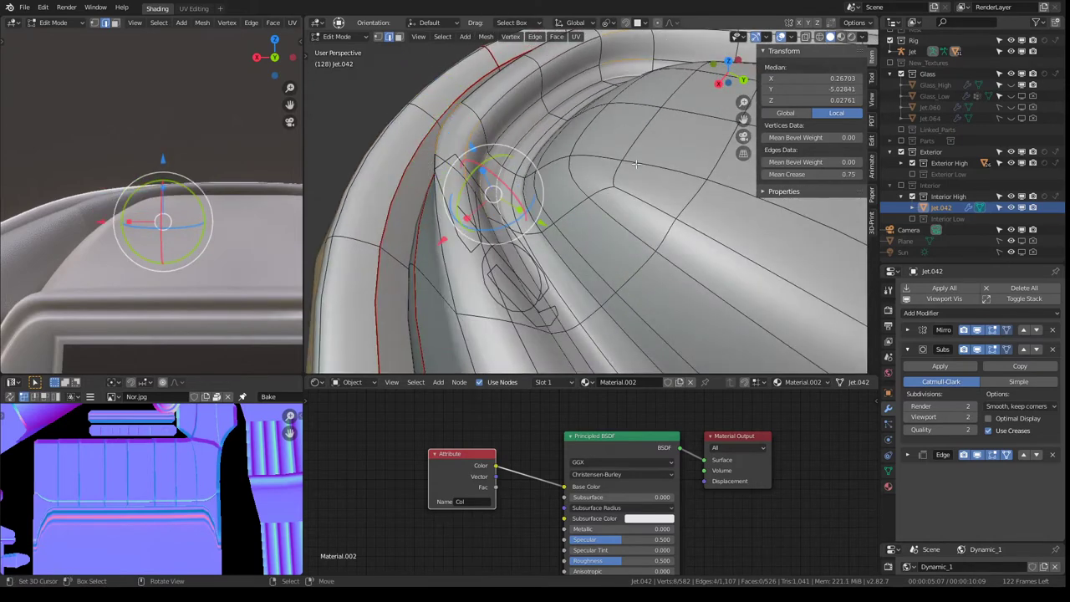
{"action": "key", "text": "q"}
{"action": "left_click", "coordinate": [679, 187]}
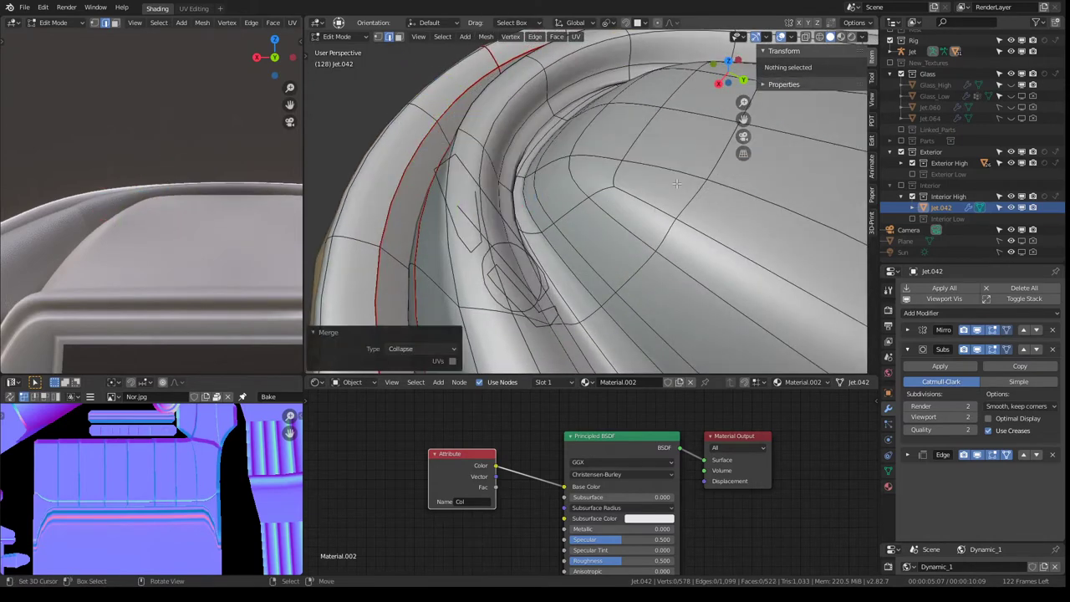
{"action": "scroll", "coordinate": [559, 205], "scroll_direction": "down", "scroll_amount": 5}
{"action": "mouse_move", "coordinate": [543, 209]}
{"action": "middle_mouse_down"}
{"action": "mouse_move", "coordinate": [657, 159]}
{"action": "mouse_move", "coordinate": [621, 138]}
{"action": "middle_mouse_up"}
- Move the tub floor vertices -0.05 along X, then shift another floor vertex along X
{"action": "left_click", "coordinate": [621, 138]}
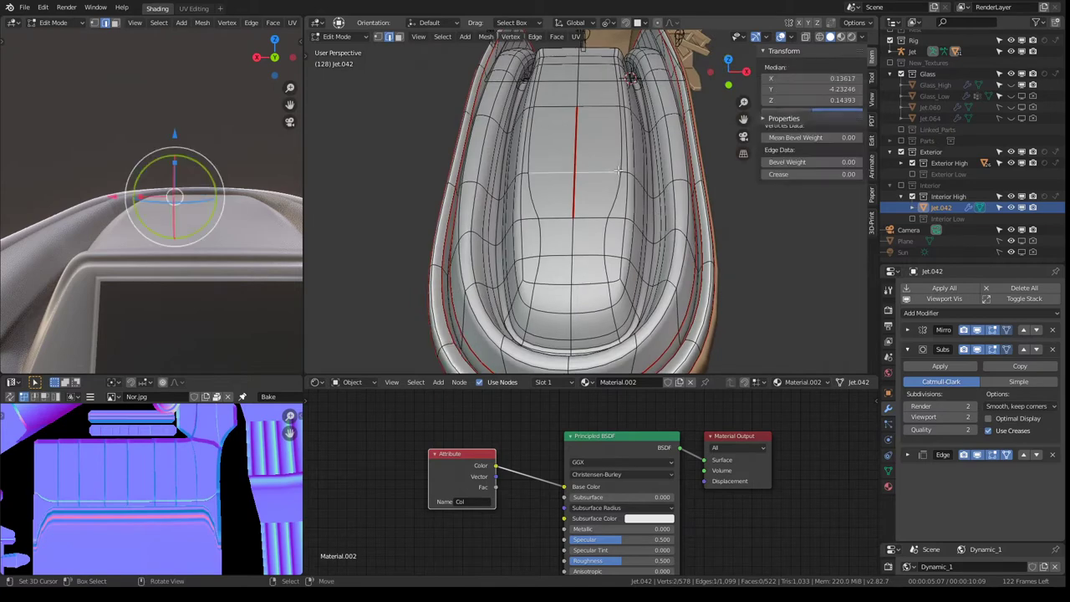
{"action": "key", "text": "g"}
{"action": "key", "text": "x"}
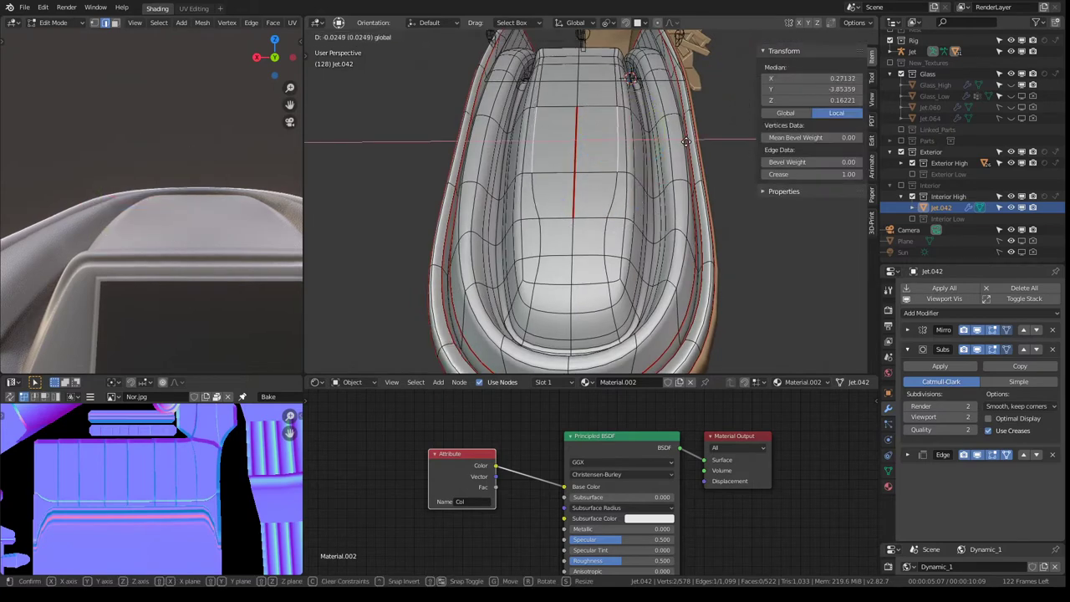
{"action": "type", "text": "-0.05"}
{"action": "key", "text": "Return"}
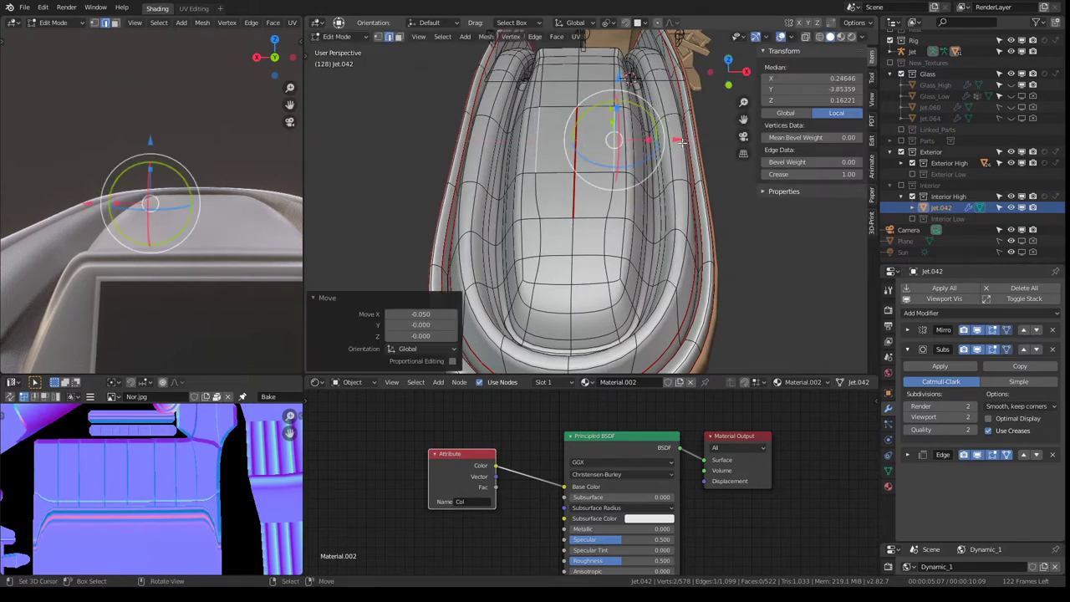
{"action": "left_click", "coordinate": [603, 237]}
{"action": "left_click_drag", "start_coordinate": [675, 235], "coordinate": [685, 237]}
- Select the creased floor edges and check the smoothed cockpit shape in Object Mode
{"action": "left_click", "coordinate": [614, 191]}
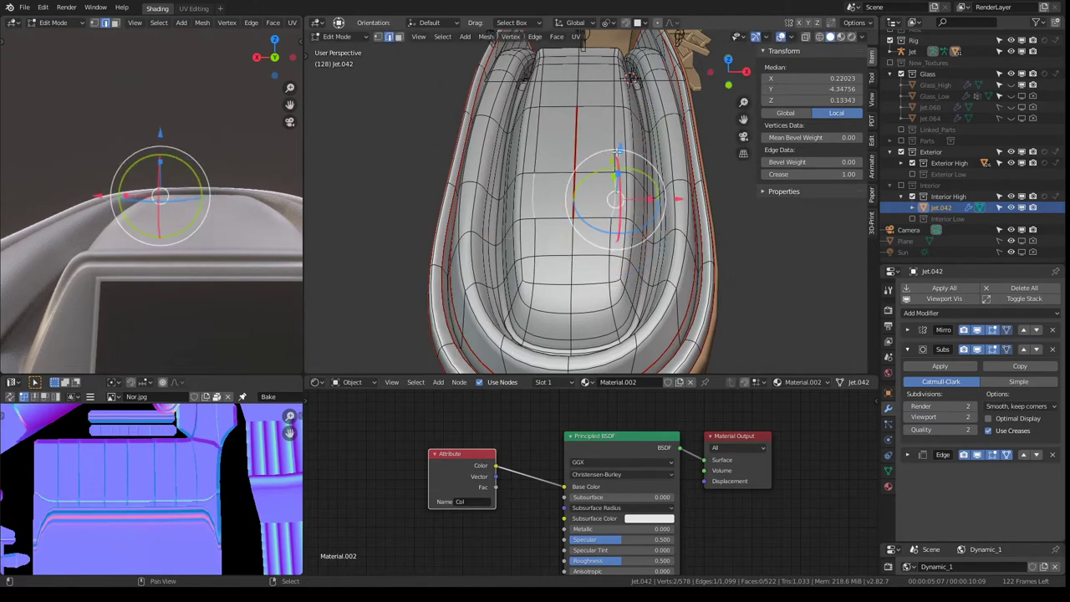
{"action": "left_click", "coordinate": [625, 94], "text": "shift"}
{"action": "left_click", "coordinate": [655, 216], "text": "shift"}
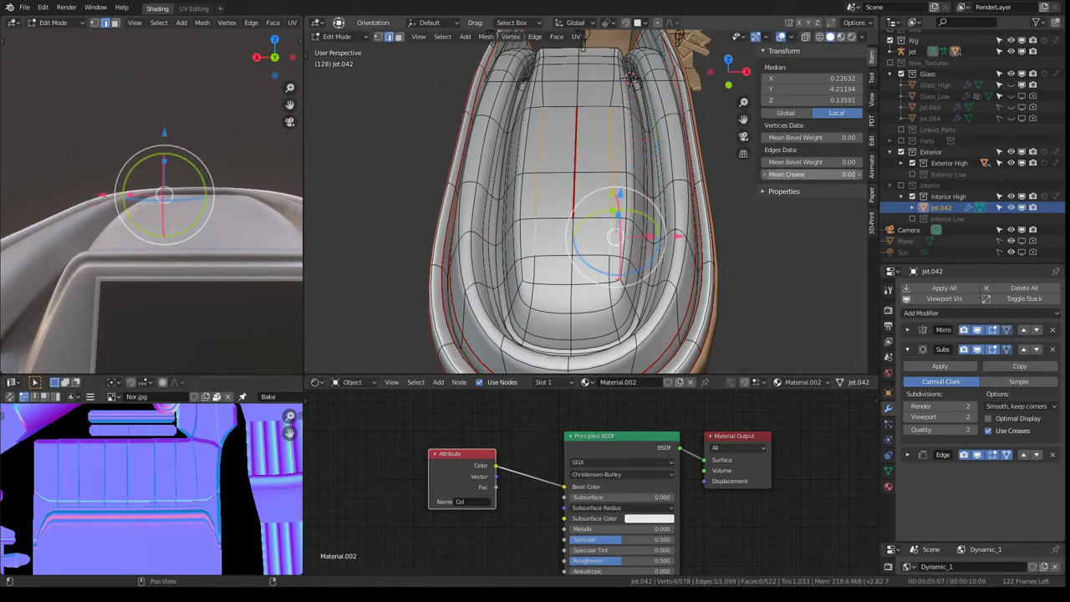
{"action": "middle_click_drag", "start_coordinate": [599, 255], "coordinate": [372, 186]}
{"action": "key", "text": "Tab"}
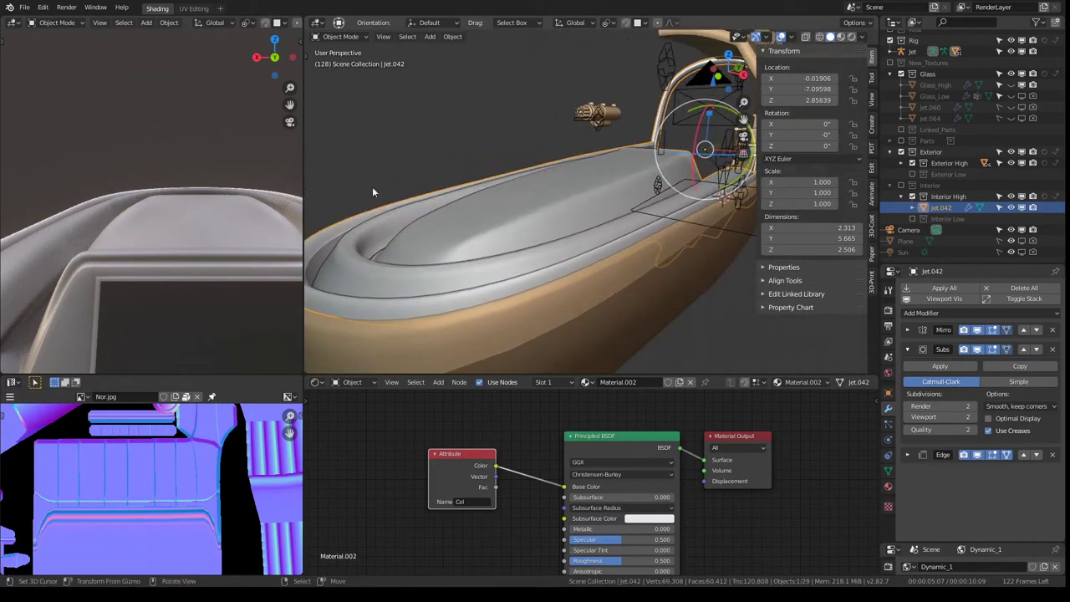
{"action": "scroll", "coordinate": [169, 183], "scroll_direction": "up", "scroll_amount": 3}
{"action": "scroll", "coordinate": [133, 188], "scroll_direction": "up", "scroll_amount": 3}
{"action": "scroll", "coordinate": [167, 184], "scroll_direction": "up", "scroll_amount": 3}
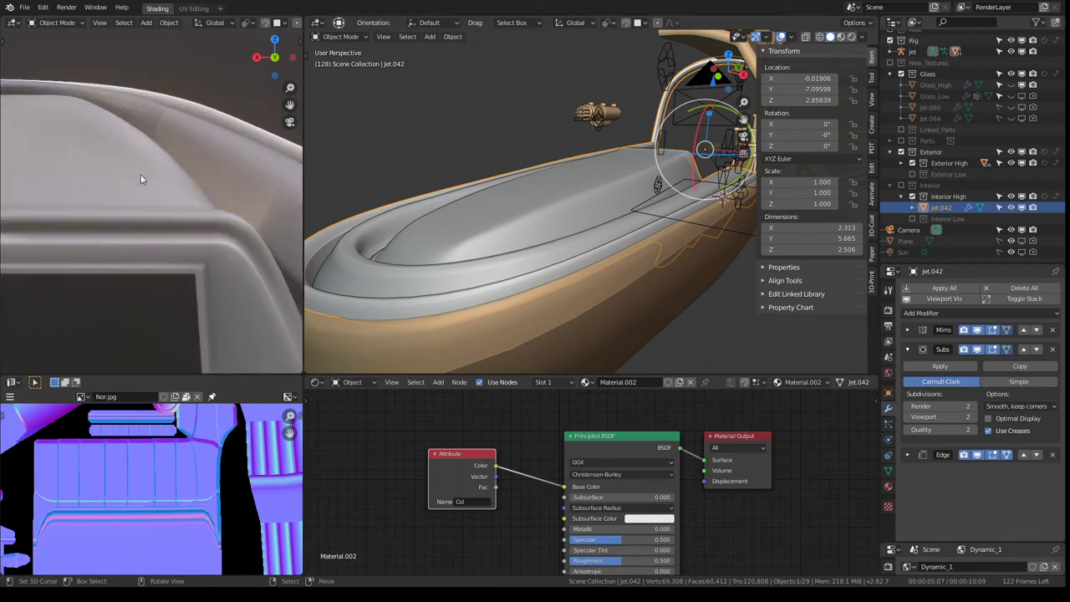
{"action": "mouse_move", "coordinate": [501, 217]}
{"action": "middle_mouse_down"}
{"action": "mouse_move", "coordinate": [529, 251]}
{"action": "mouse_move", "coordinate": [448, 179]}
{"action": "middle_mouse_up"}
{"action": "key", "text": "Tab"}
{"action": "scroll", "coordinate": [529, 251], "scroll_direction": "up", "scroll_amount": 3}
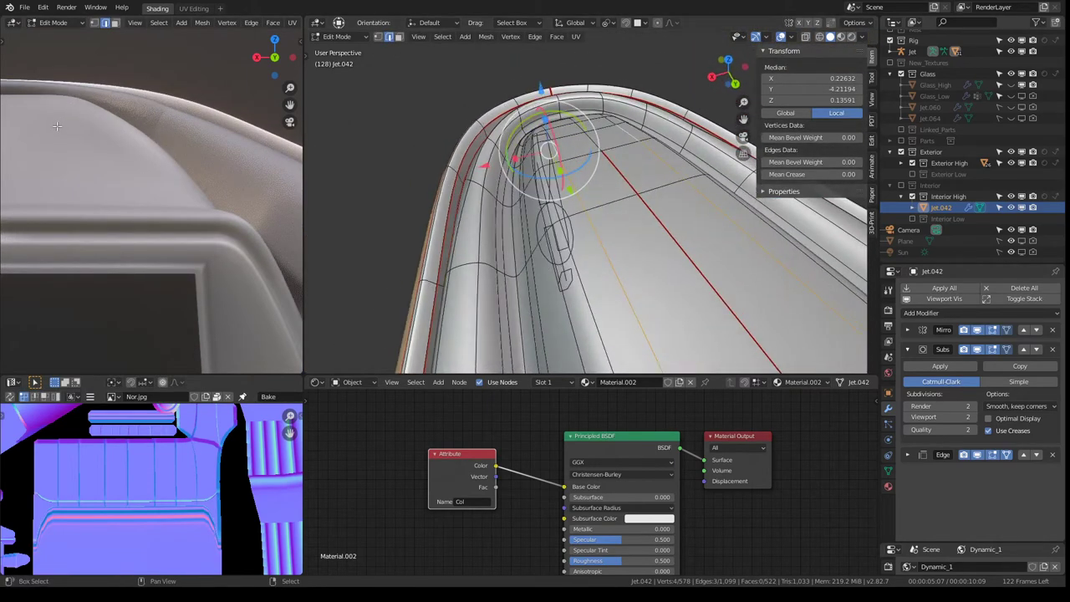
- Select an edge at the front tip, an edge loop, and an edge near the rim
{"action": "middle_click_drag", "start_coordinate": [56, 125], "coordinate": [69, 131]}
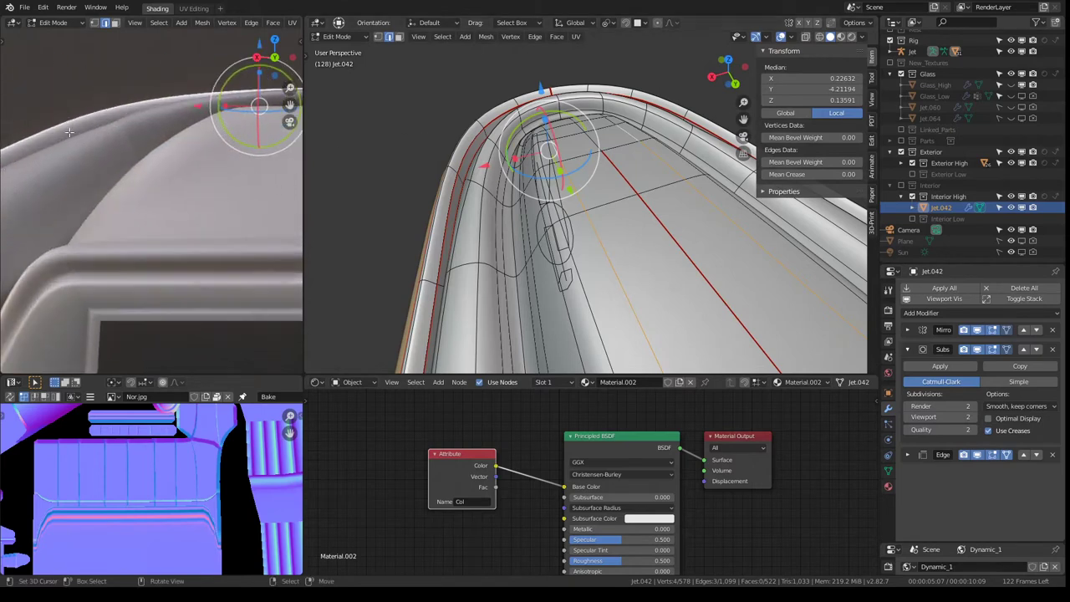
{"action": "left_click", "coordinate": [135, 136]}
{"action": "mouse_move", "coordinate": [734, 163]}
{"action": "middle_mouse_down", "text": "shift"}
{"action": "mouse_move", "coordinate": [829, 184]}
{"action": "mouse_move", "coordinate": [590, 216]}
{"action": "middle_mouse_up", "text": "shift"}
{"action": "left_click", "coordinate": [562, 229], "text": "alt"}
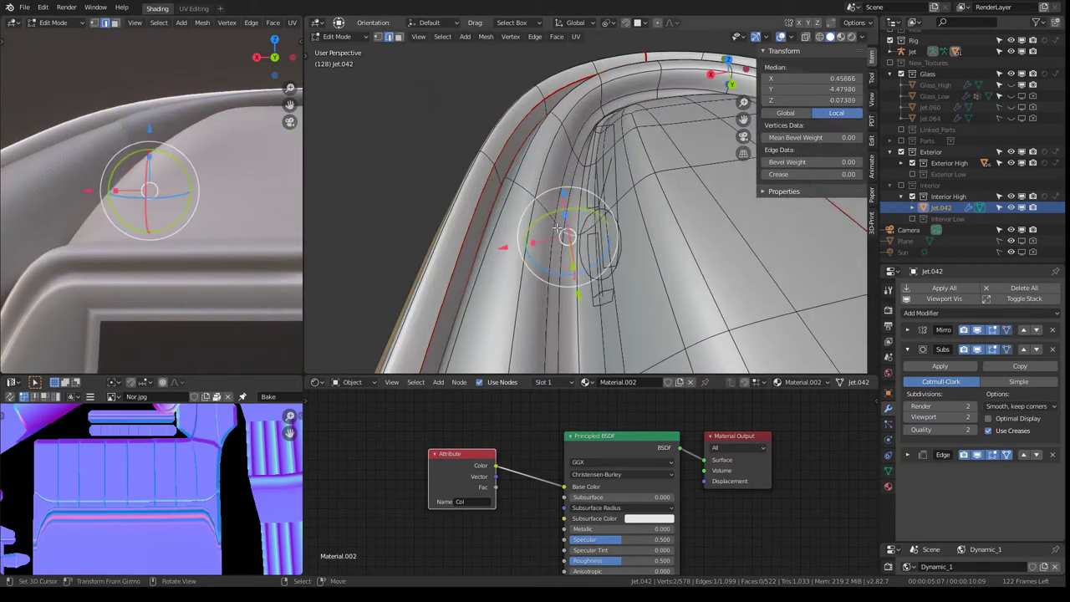
{"action": "left_click", "coordinate": [527, 183]}
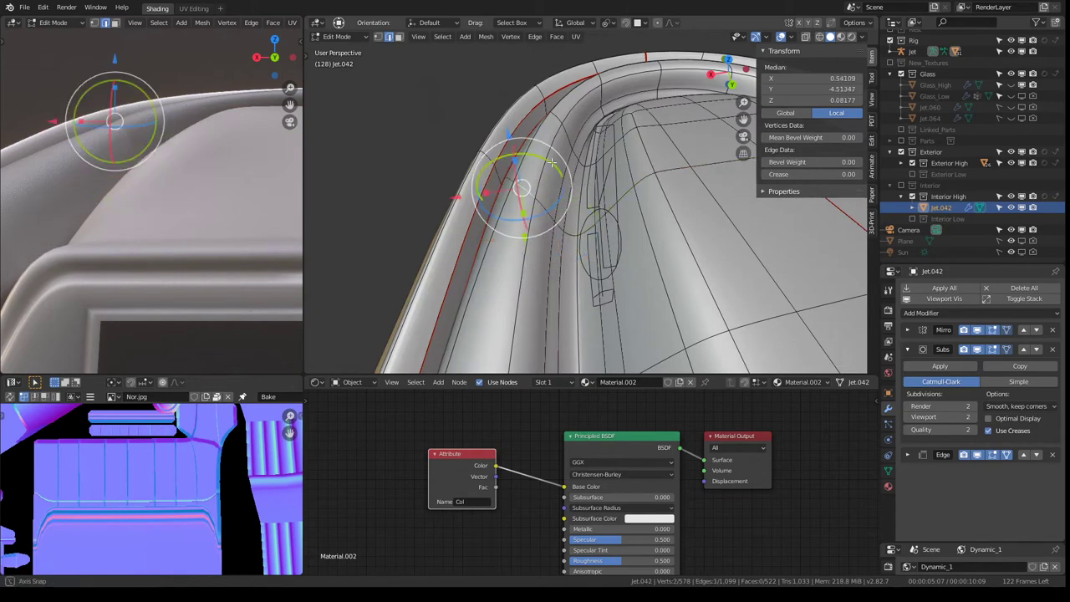
{"action": "middle_click_drag", "start_coordinate": [527, 183], "coordinate": [588, 220]}
- In top orthographic view, nudge a creased floor-corner edge slightly along Y
{"action": "key", "text": "KP_7"}
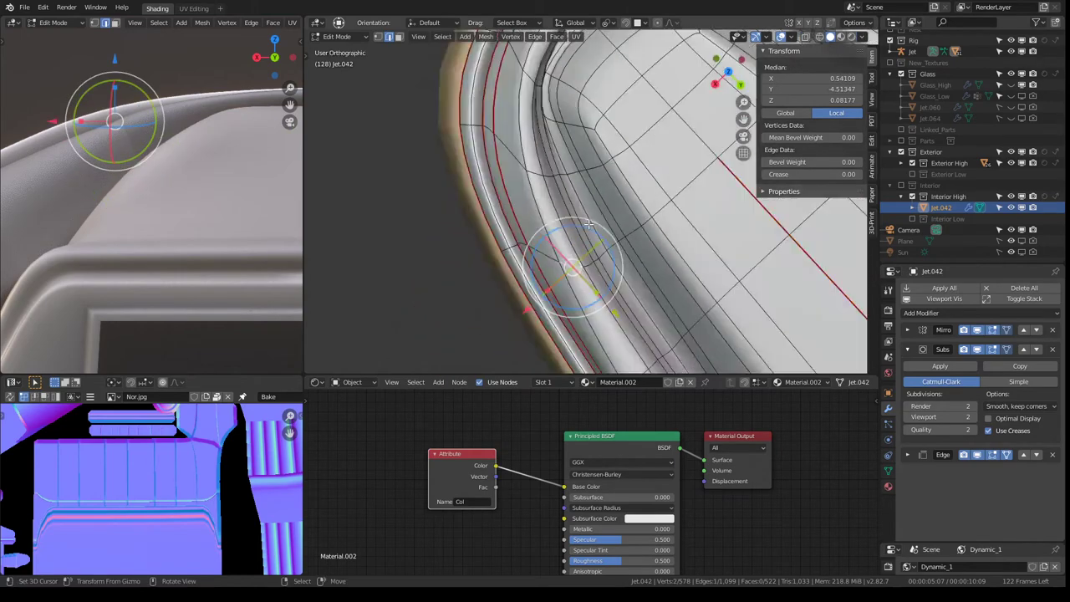
{"action": "right_click", "coordinate": [590, 270]}
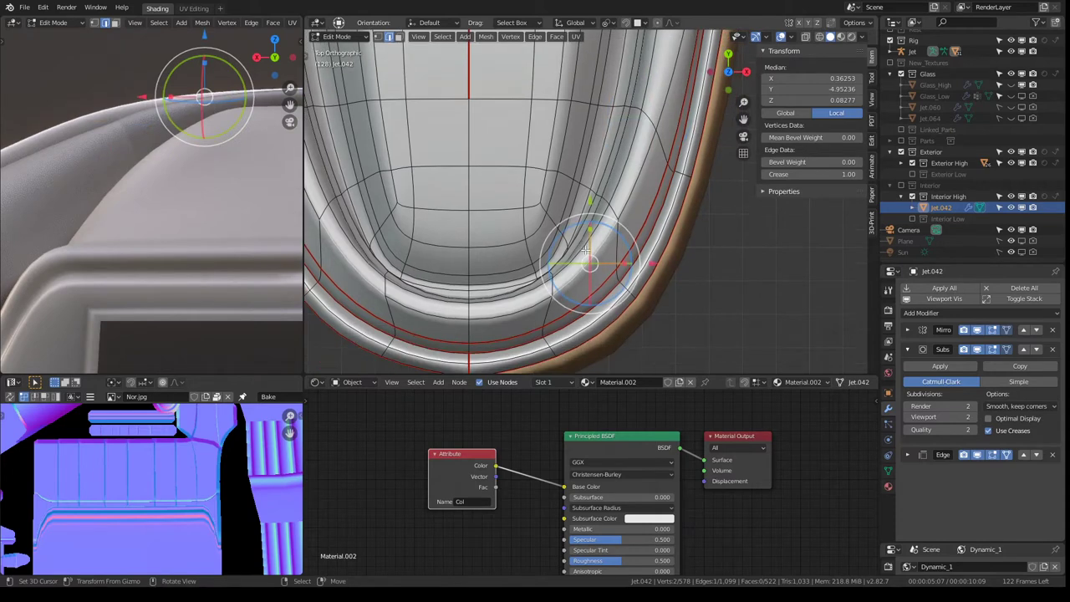
{"action": "key", "text": "g"}
{"action": "left_click", "coordinate": [629, 202]}
- Select a shortest-path run of tub floor edges and edge-slide it twice
{"action": "middle_click_drag", "start_coordinate": [646, 162], "coordinate": [629, 176], "text": "shift"}
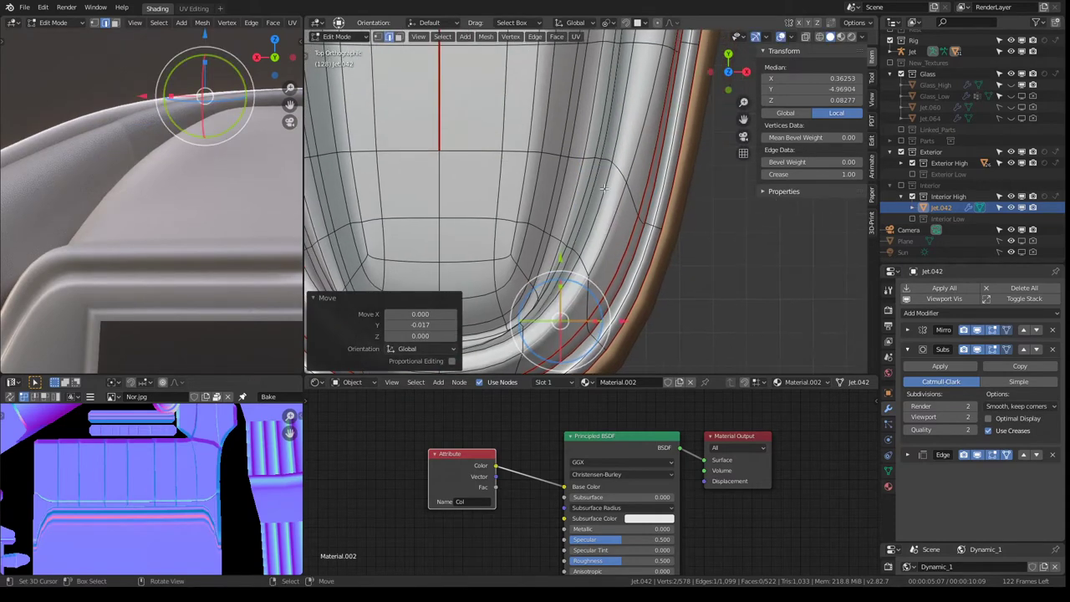
{"action": "right_click", "coordinate": [628, 176]}
{"action": "right_click", "coordinate": [462, 150]}
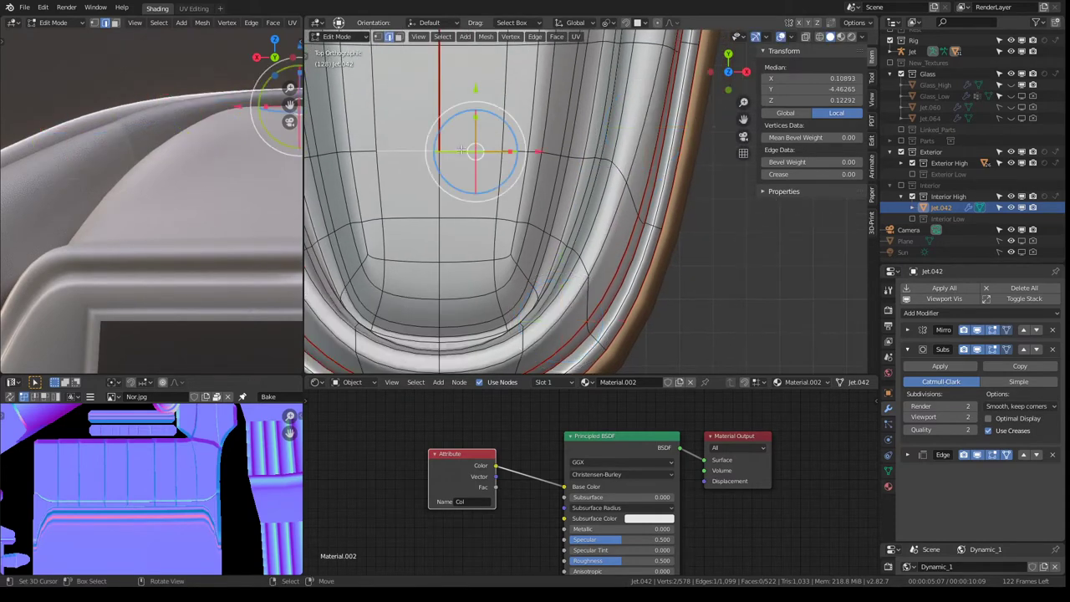
{"action": "right_click", "coordinate": [626, 173], "text": "ctrl"}
{"action": "key", "text": "g"}
{"action": "key", "text": "g"}
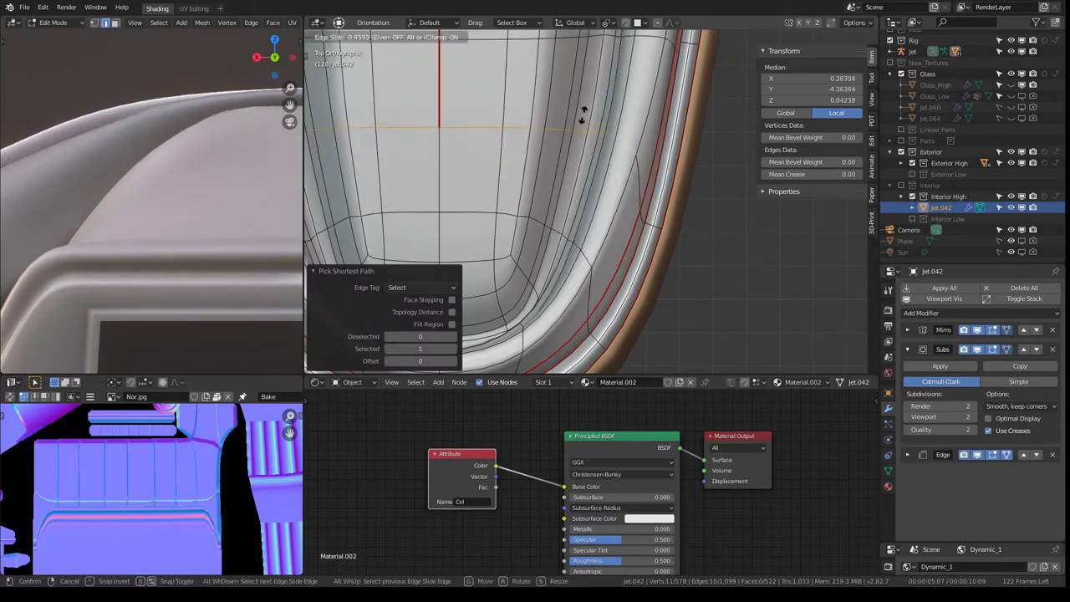
{"action": "left_click", "coordinate": [586, 130]}
{"action": "scroll", "coordinate": [619, 168], "scroll_direction": "up", "scroll_amount": 1}
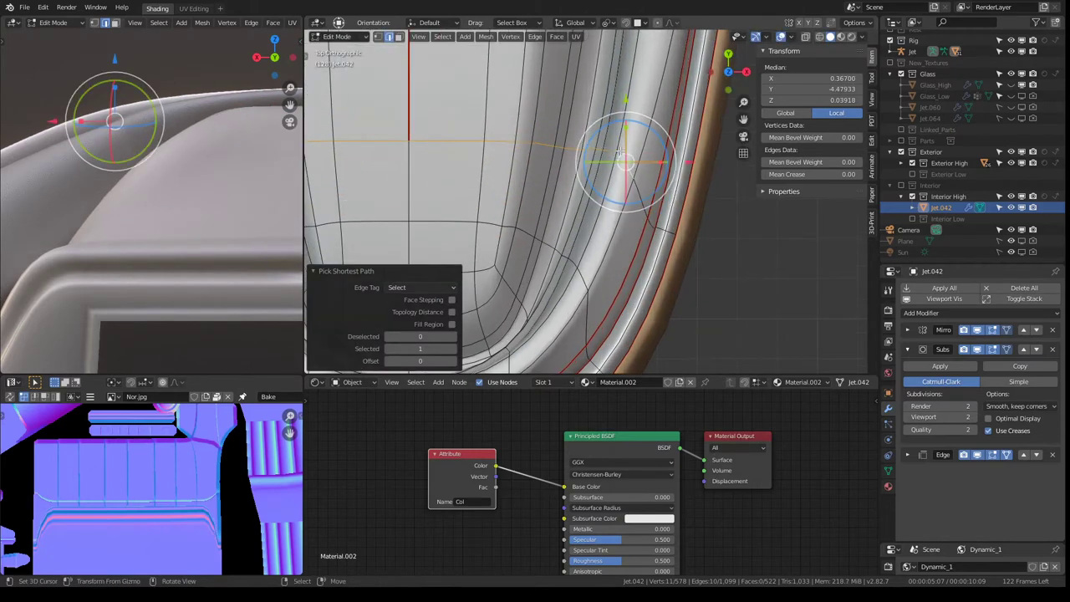
{"action": "key", "text": "g"}
{"action": "key", "text": "Escape"}
{"action": "key", "text": "g"}
{"action": "key", "text": "g"}
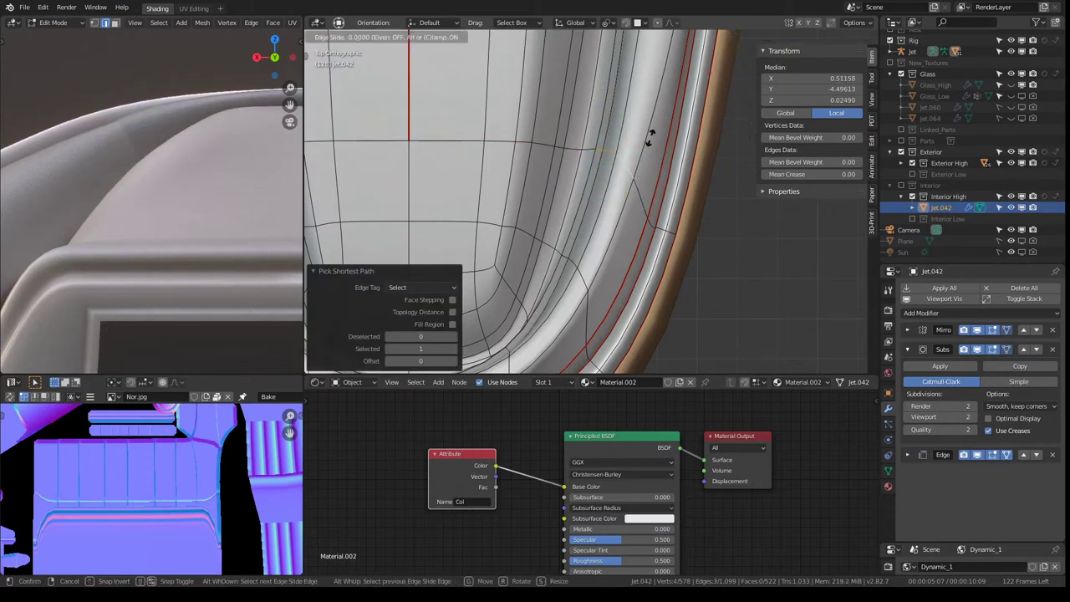
{"action": "left_click", "coordinate": [646, 145]}
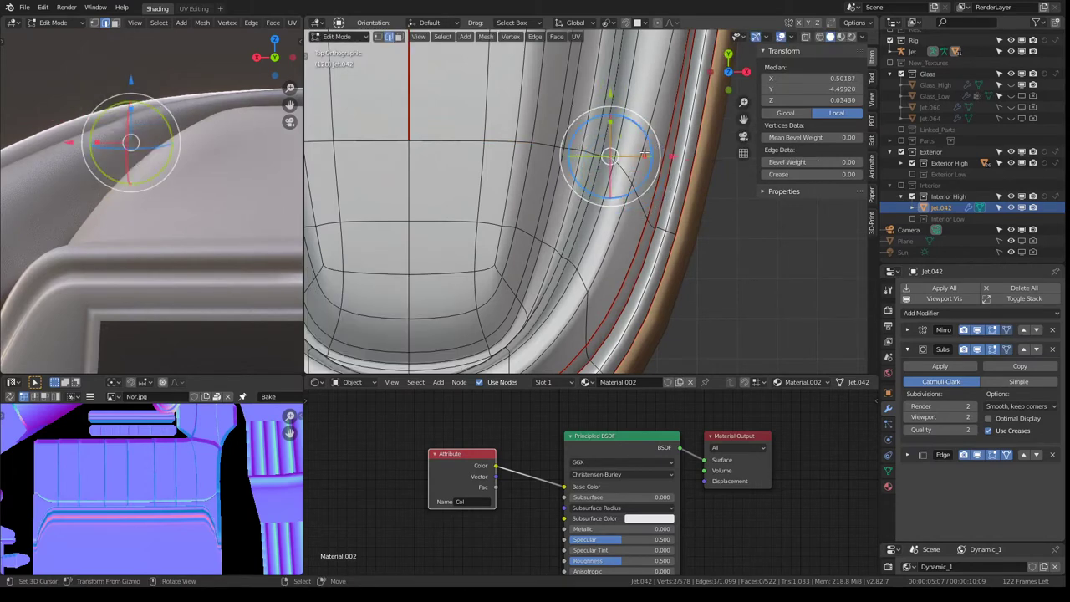
- Rotate the selection, then move three tube-base vertices into new positions
{"action": "key", "text": "r"}
{"action": "middle_click_drag", "start_coordinate": [639, 206], "coordinate": [549, 232], "text": "shift"}
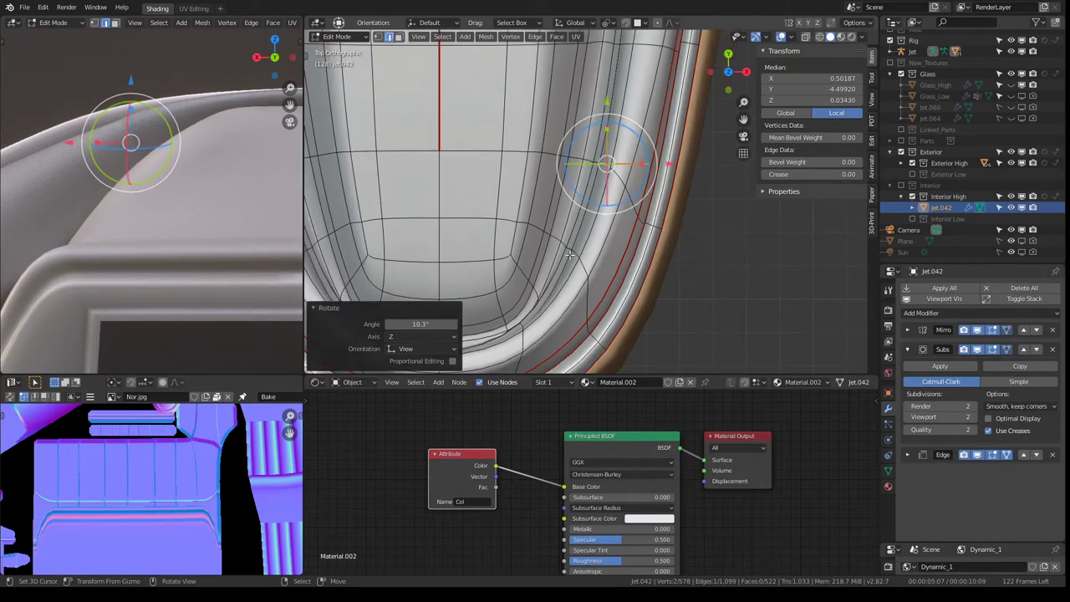
{"action": "left_click", "coordinate": [548, 233]}
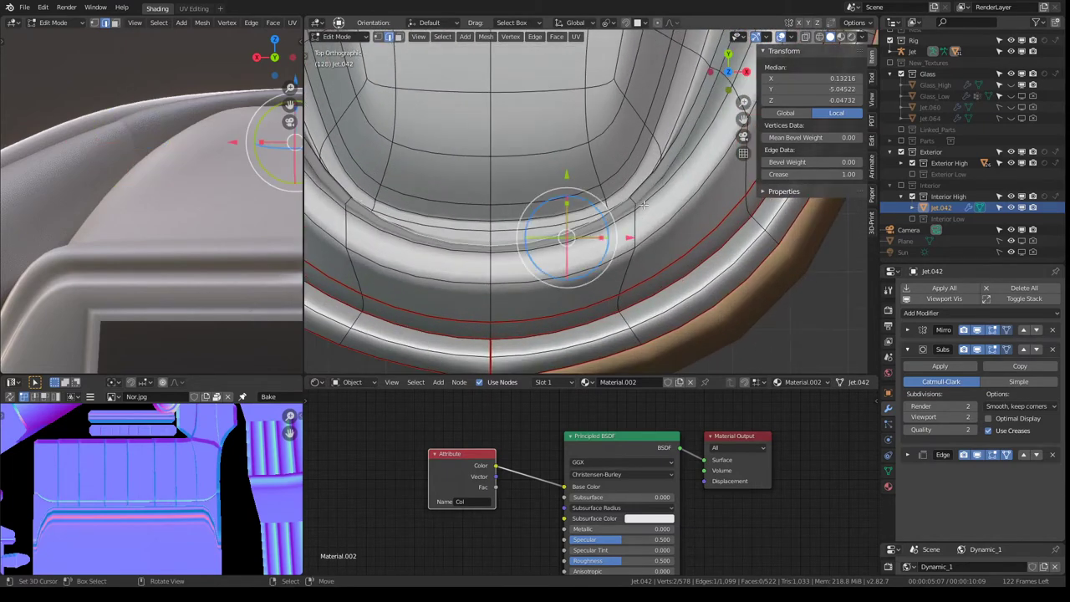
{"action": "key", "text": "g"}
{"action": "left_click", "coordinate": [640, 218]}
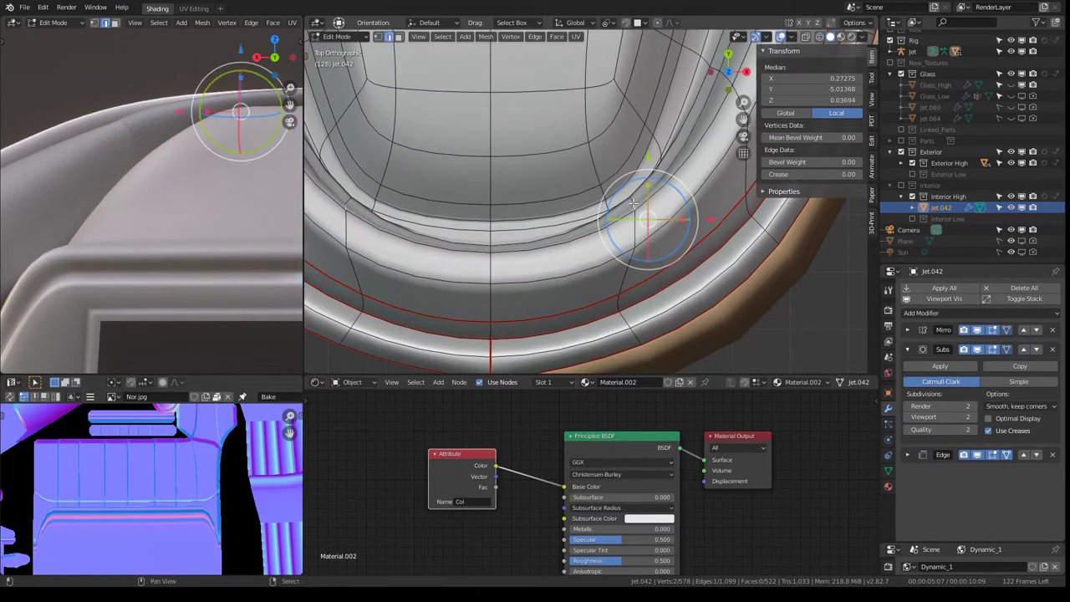
{"action": "left_click", "coordinate": [646, 201], "text": "shift"}
{"action": "key", "text": "g"}
{"action": "left_click", "coordinate": [626, 203]}
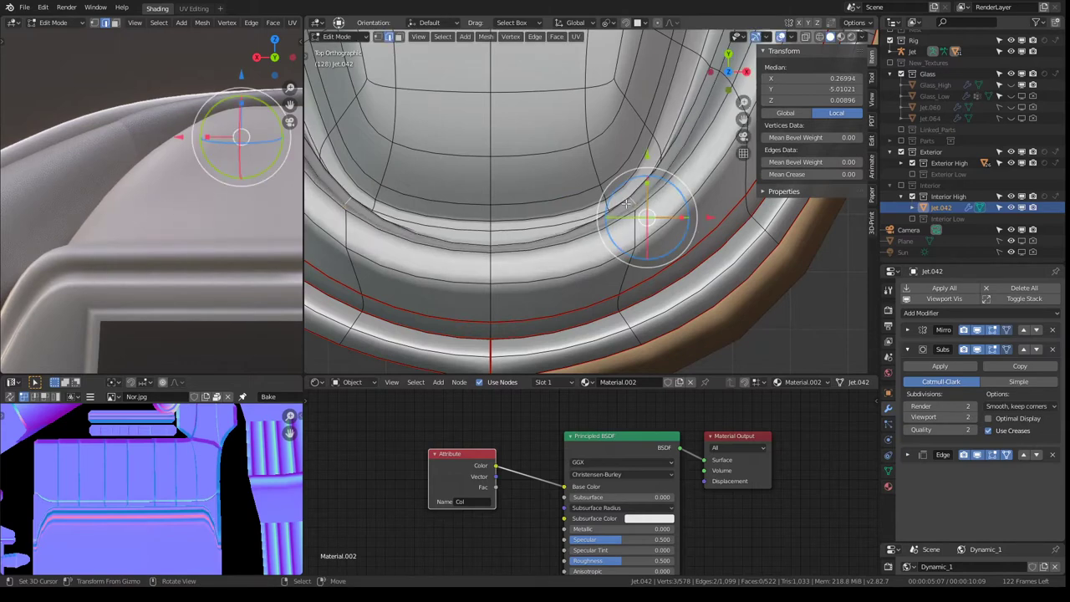
- Nudge the tube-base vertices slightly (0.006 X, 0.003 Y) and orbit into perspective
{"action": "key", "text": "g"}
{"action": "left_click", "coordinate": [646, 201]}
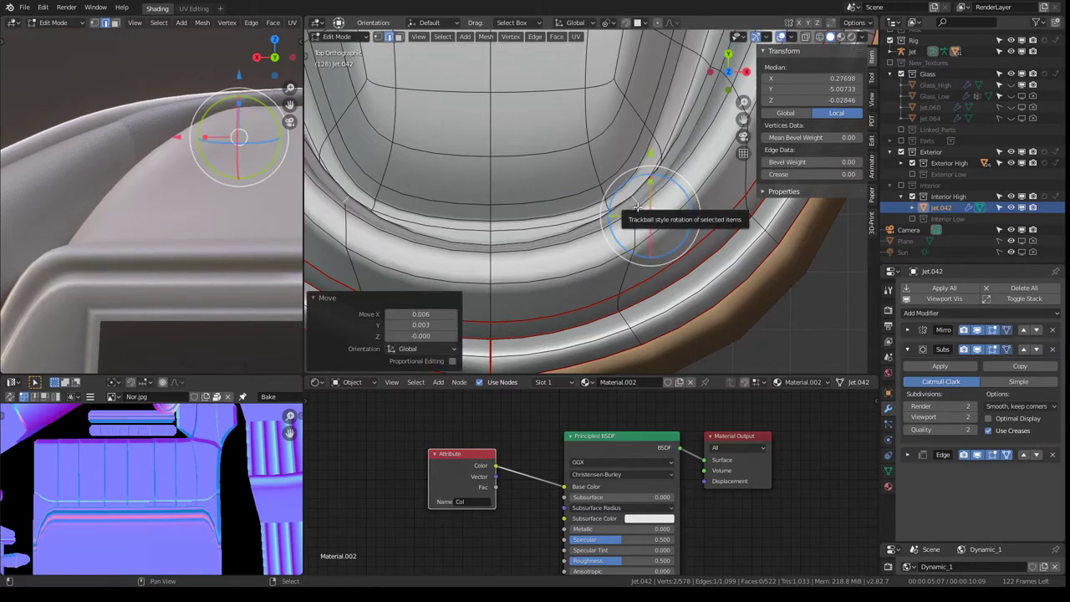
{"action": "left_click", "coordinate": [647, 207], "text": "shift"}
{"action": "key", "text": "g"}
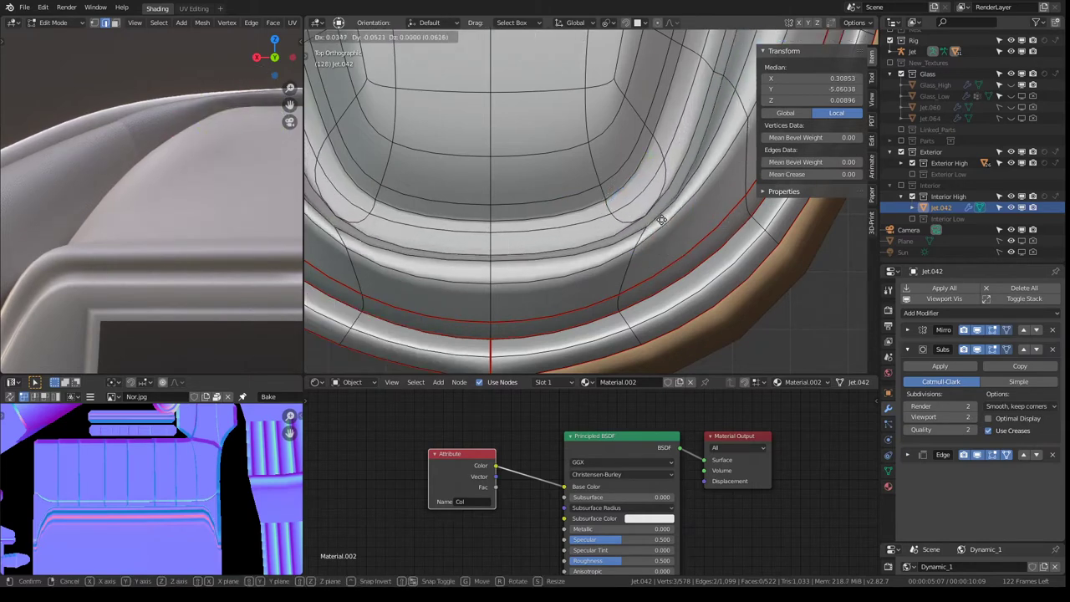
{"action": "left_click", "coordinate": [657, 215]}
{"action": "scroll", "coordinate": [632, 210], "scroll_direction": "down", "scroll_amount": 2}
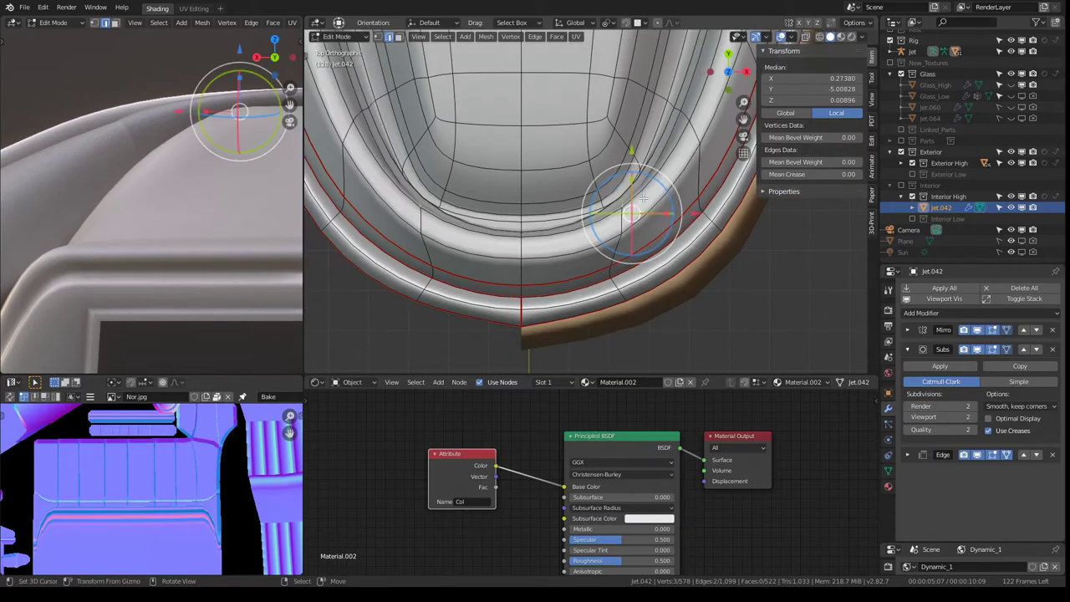
{"action": "scroll", "coordinate": [645, 197], "scroll_direction": "up", "scroll_amount": 2}
{"action": "mouse_move", "coordinate": [694, 167]}
{"action": "middle_mouse_down"}
{"action": "mouse_move", "coordinate": [589, 98]}
{"action": "mouse_move", "coordinate": [570, 179]}
{"action": "middle_mouse_up"}
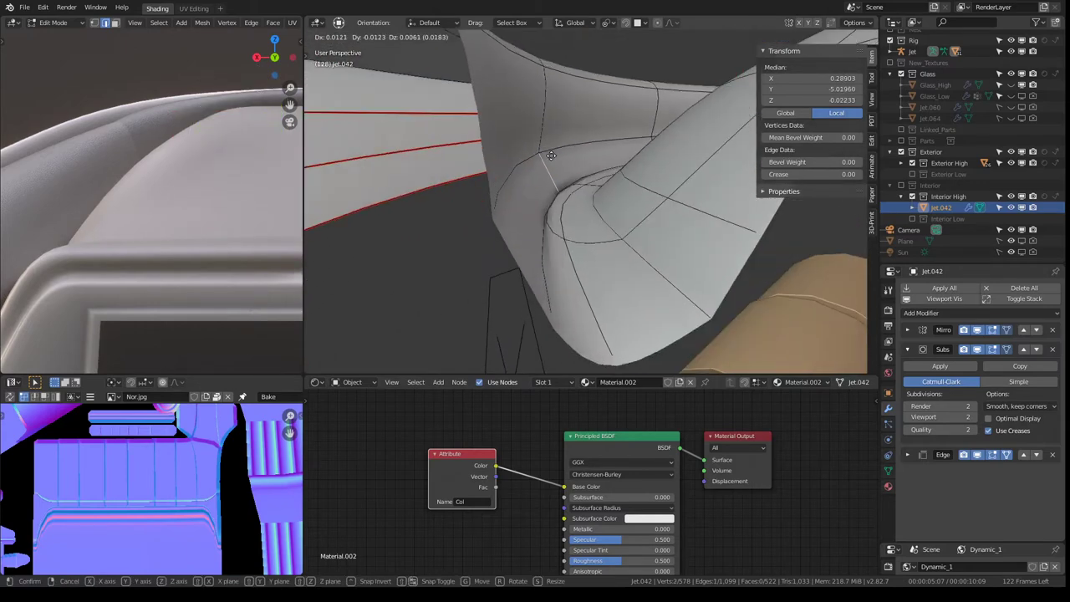
- Cancel a trial rotation of a tube-base edge, then move the selected vertices into place
{"action": "mouse_move", "coordinate": [571, 179]}
{"action": "middle_mouse_down"}
{"action": "mouse_move", "coordinate": [590, 159]}
{"action": "mouse_move", "coordinate": [568, 221]}
{"action": "mouse_move", "coordinate": [618, 243]}
{"action": "middle_mouse_up"}
{"action": "left_click", "coordinate": [566, 226]}
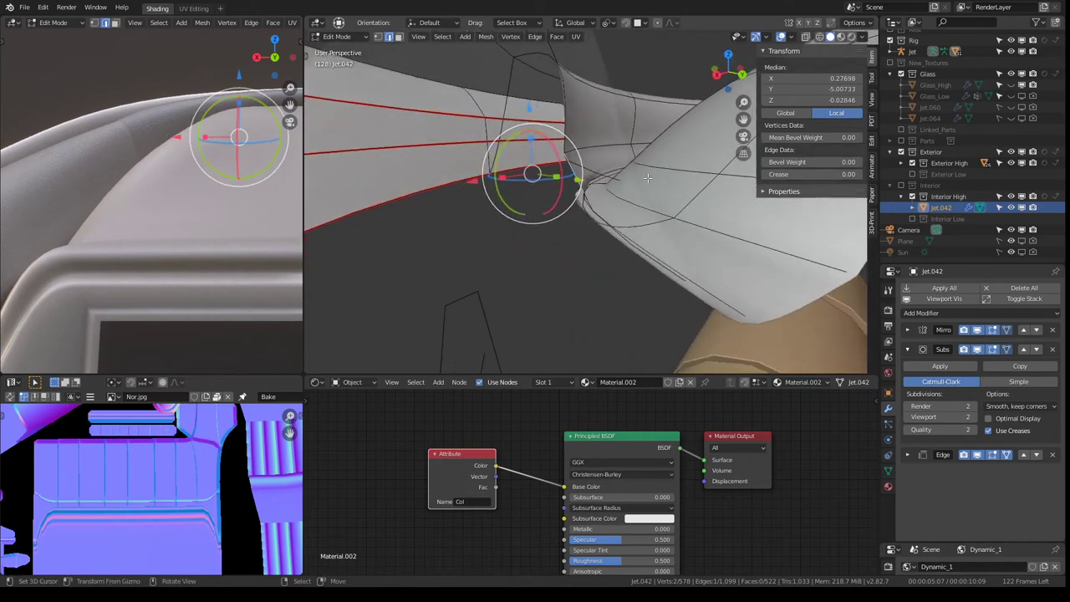
{"action": "key", "text": "r"}
{"action": "right_click", "coordinate": [541, 269]}
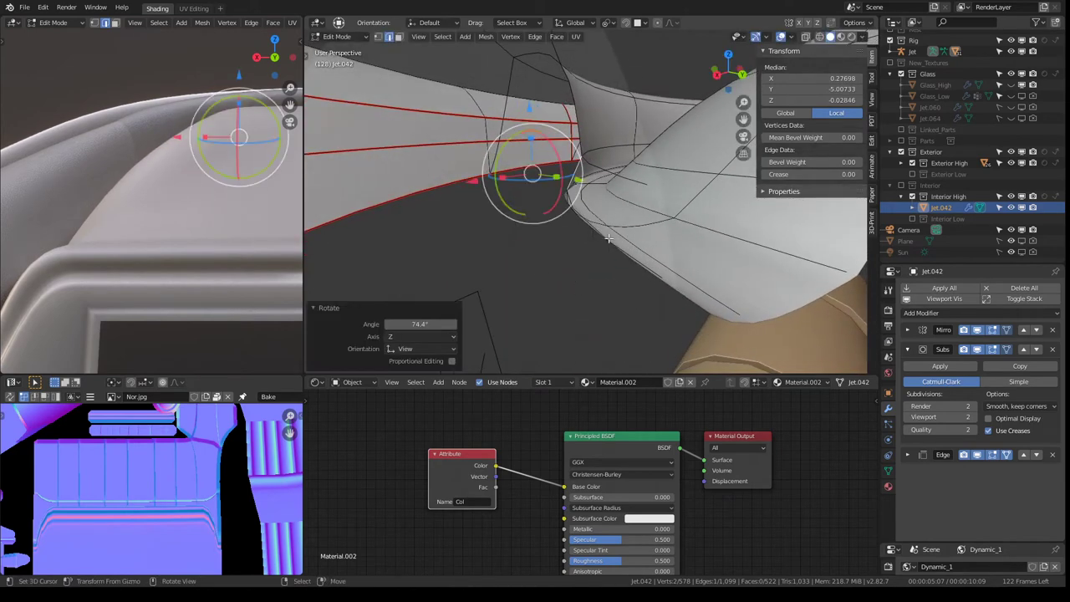
{"action": "mouse_move", "coordinate": [576, 236]}
{"action": "middle_mouse_down"}
{"action": "mouse_move", "coordinate": [534, 230]}
{"action": "mouse_move", "coordinate": [585, 171]}
{"action": "middle_mouse_up"}
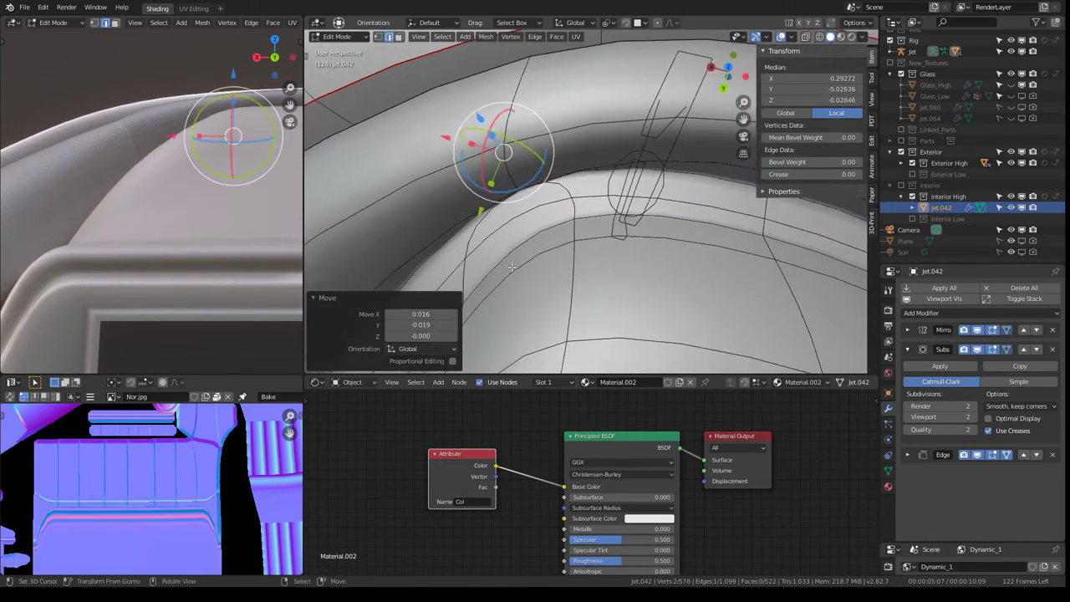
{"action": "left_click_drag", "start_coordinate": [585, 168], "coordinate": [589, 165]}
{"action": "mouse_move", "coordinate": [624, 156]}
{"action": "middle_mouse_down"}
{"action": "mouse_move", "coordinate": [602, 192]}
{"action": "mouse_move", "coordinate": [633, 179]}
{"action": "mouse_move", "coordinate": [582, 227]}
{"action": "mouse_move", "coordinate": [589, 205]}
{"action": "mouse_move", "coordinate": [567, 143]}
{"action": "middle_mouse_up"}
{"action": "key", "text": "g"}
{"action": "left_click", "coordinate": [610, 184]}
{"action": "key", "text": "Tab"}
{"action": "key", "text": "Tab"}
{"action": "key", "text": "g"}
{"action": "left_click", "coordinate": [602, 205]}
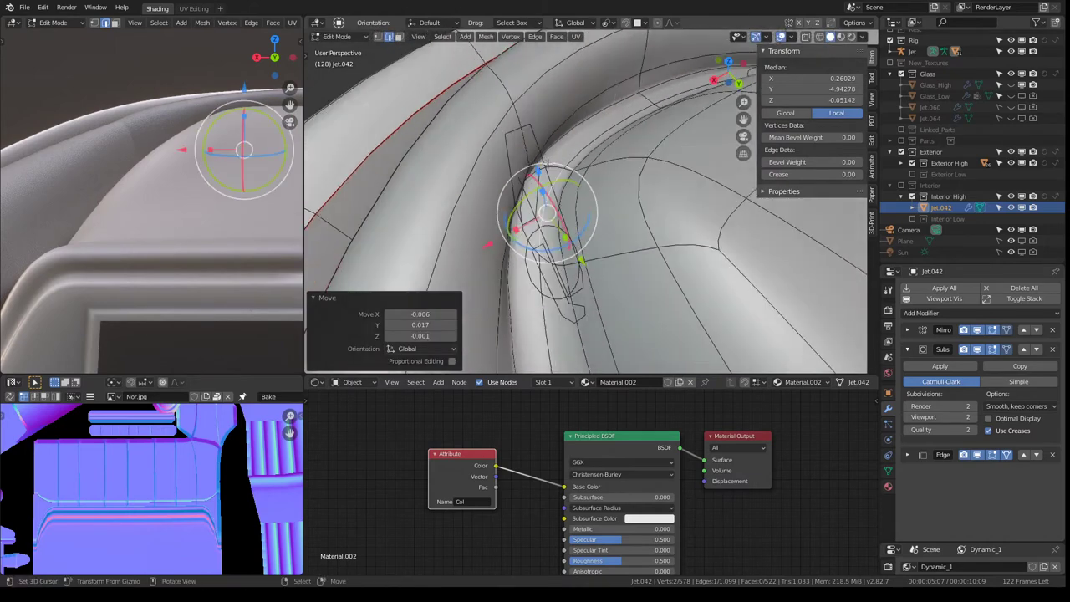
- Select rim edges and the rim edge loop, cancelling trial scale and slide moves
{"action": "left_click", "coordinate": [567, 143]}
{"action": "left_click", "coordinate": [526, 194]}
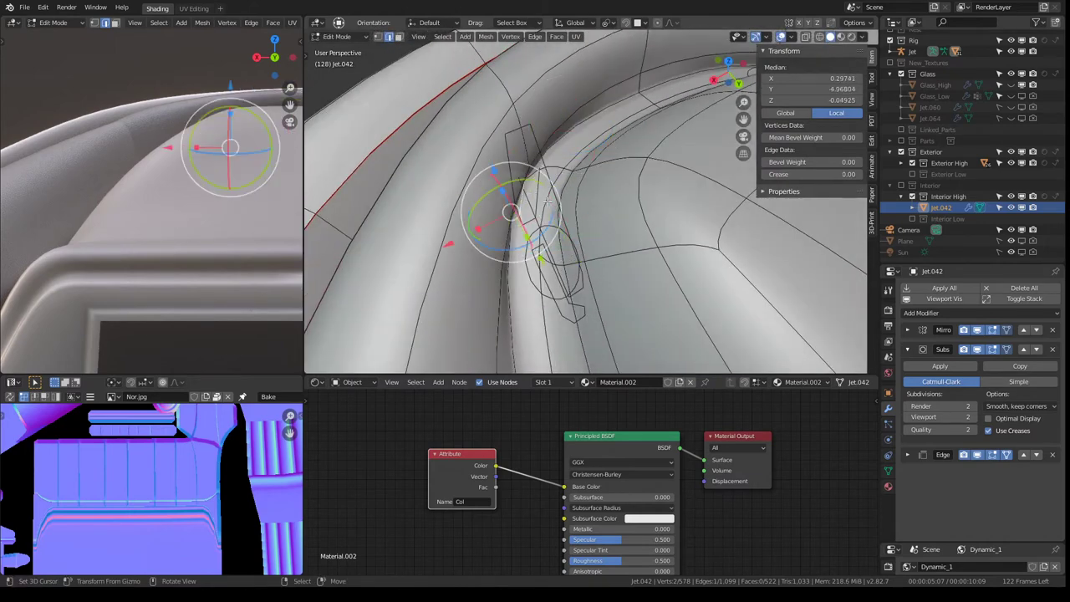
{"action": "left_click", "coordinate": [548, 202], "text": "alt"}
{"action": "mouse_move", "coordinate": [548, 202]}
{"action": "middle_mouse_down"}
{"action": "mouse_move", "coordinate": [589, 194]}
{"action": "mouse_move", "coordinate": [510, 167]}
{"action": "middle_mouse_up"}
{"action": "left_click", "coordinate": [591, 192]}
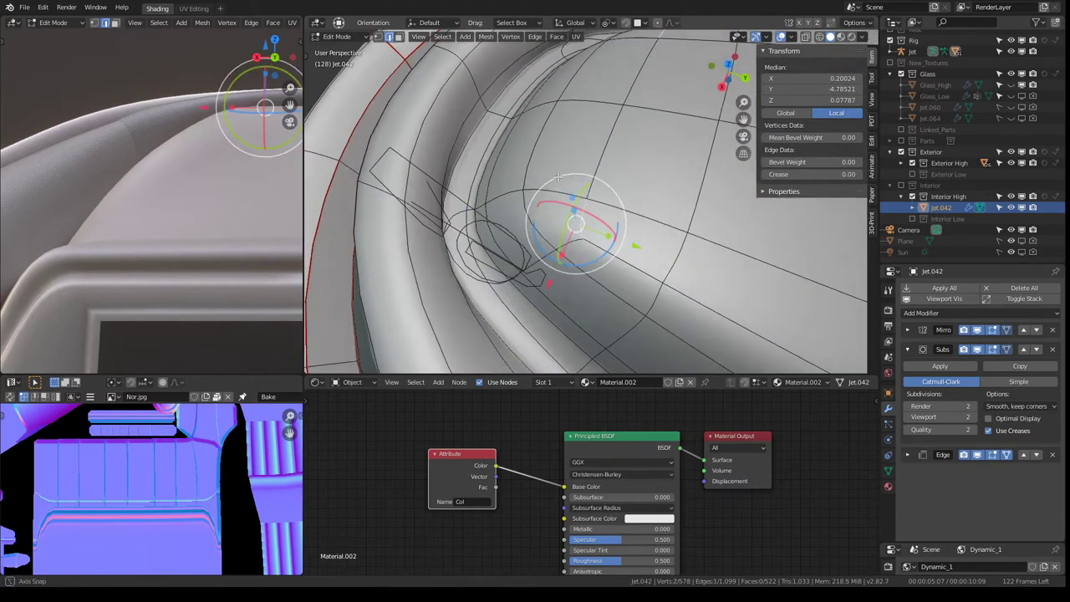
{"action": "left_click_drag", "start_coordinate": [503, 167], "coordinate": [505, 166]}
{"action": "key", "text": "s"}
{"action": "mouse_move", "coordinate": [505, 166]}
{"action": "middle_mouse_down"}
{"action": "mouse_move", "coordinate": [568, 170]}
{"action": "mouse_move", "coordinate": [490, 140]}
{"action": "mouse_move", "coordinate": [589, 169]}
{"action": "mouse_move", "coordinate": [554, 258]}
{"action": "mouse_move", "coordinate": [582, 199]}
{"action": "mouse_move", "coordinate": [530, 175]}
{"action": "mouse_move", "coordinate": [560, 207]}
{"action": "mouse_move", "coordinate": [535, 192]}
{"action": "mouse_move", "coordinate": [545, 209]}
{"action": "middle_mouse_up"}
{"action": "key", "text": "Escape"}
{"action": "key", "text": "g"}
{"action": "key", "text": "g"}
{"action": "key", "text": "Escape"}
- Select a path of rim vertices and edge-slide it
{"action": "left_click", "coordinate": [544, 179], "text": "shift"}
{"action": "left_click", "coordinate": [545, 209], "text": "shift"}
{"action": "left_click", "coordinate": [553, 168], "text": "shift"}
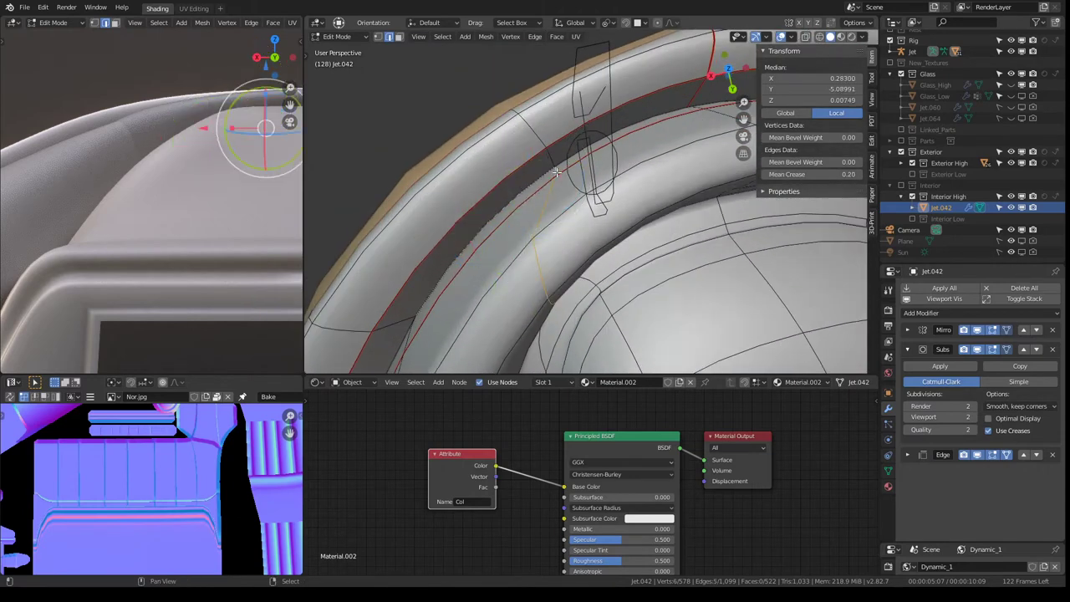
{"action": "left_click", "coordinate": [559, 171], "text": "ctrl"}
{"action": "mouse_move", "coordinate": [559, 172]}
{"action": "middle_mouse_down"}
{"action": "mouse_move", "coordinate": [573, 184]}
{"action": "mouse_move", "coordinate": [552, 177]}
{"action": "mouse_move", "coordinate": [567, 160]}
{"action": "middle_mouse_up"}
{"action": "left_click", "coordinate": [558, 171], "text": "shift"}
{"action": "left_click", "coordinate": [562, 167], "text": "ctrl"}
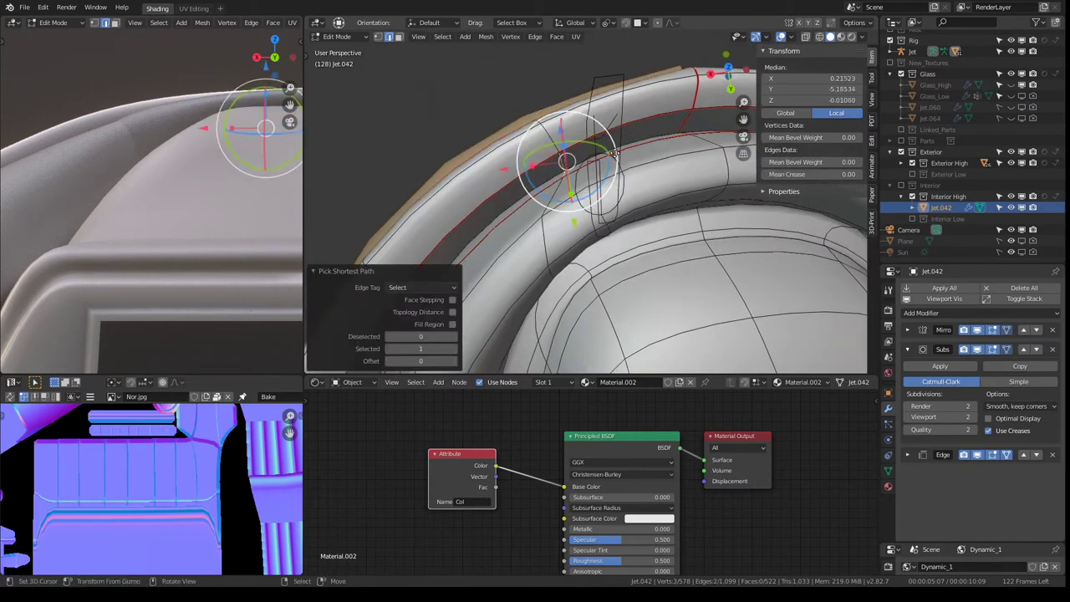
{"action": "key", "text": "g"}
{"action": "key", "text": "g"}
{"action": "left_click", "coordinate": [590, 159]}
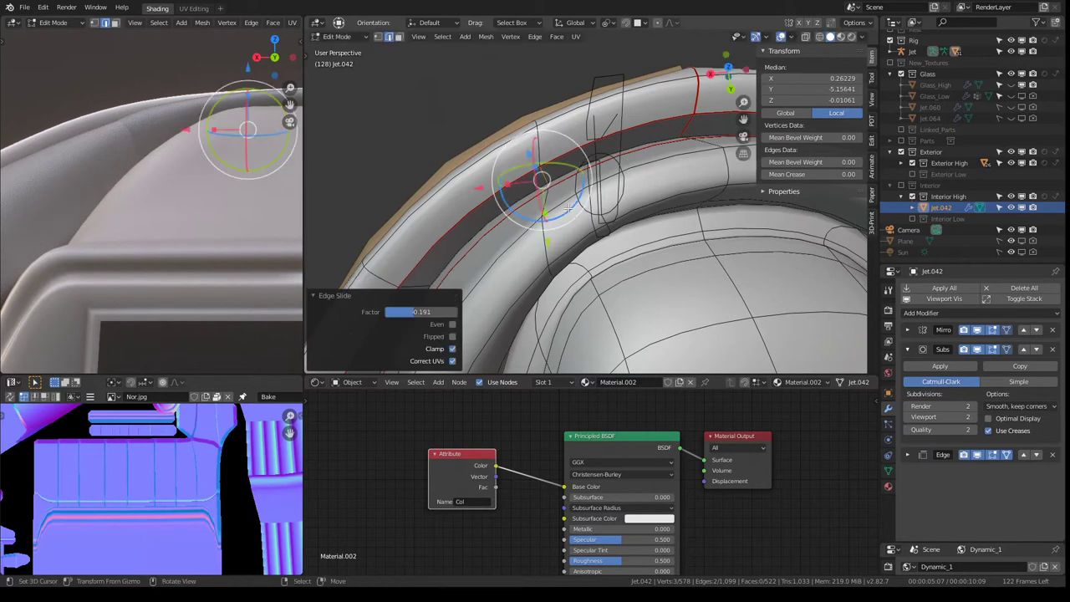
- Edge-slide the next rim edge along the rim
{"action": "middle_click_drag", "start_coordinate": [590, 159], "coordinate": [552, 209]}
{"action": "left_click", "coordinate": [552, 209], "text": "shift"}
{"action": "key", "text": "g"}
{"action": "left_click", "coordinate": [555, 182]}
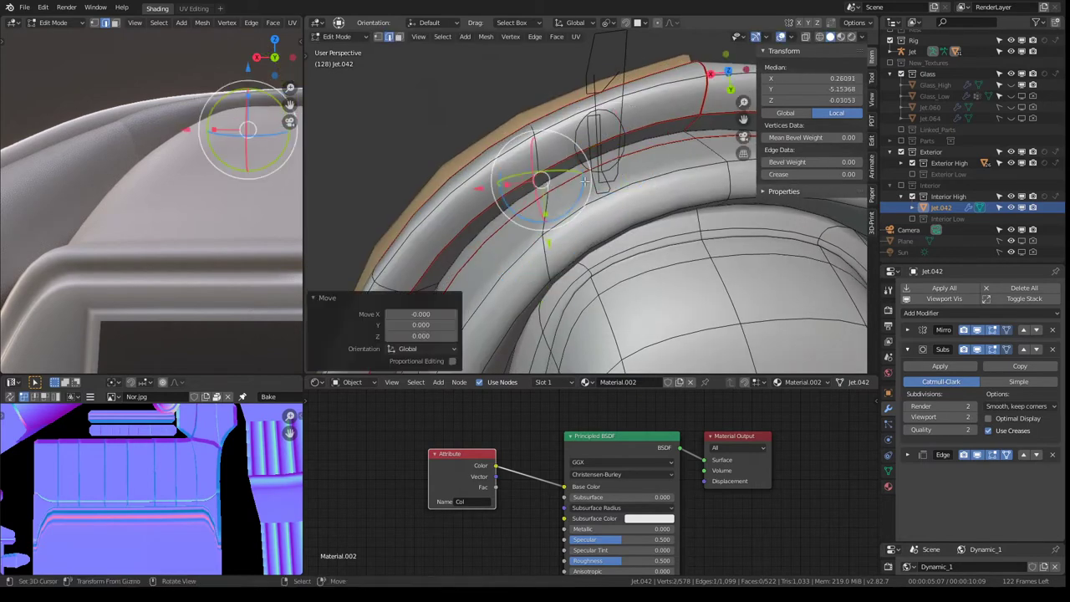
{"action": "key", "text": "g"}
{"action": "key", "text": "g"}
{"action": "left_click", "coordinate": [596, 179]}
- Slide another rim edge loop to factor -0.377
{"action": "mouse_move", "coordinate": [596, 179]}
{"action": "middle_mouse_down"}
{"action": "mouse_move", "coordinate": [509, 147]}
{"action": "mouse_move", "coordinate": [659, 187]}
{"action": "mouse_move", "coordinate": [636, 263]}
{"action": "mouse_move", "coordinate": [644, 159]}
{"action": "mouse_move", "coordinate": [651, 164]}
{"action": "middle_mouse_up"}
{"action": "left_click", "coordinate": [643, 159]}
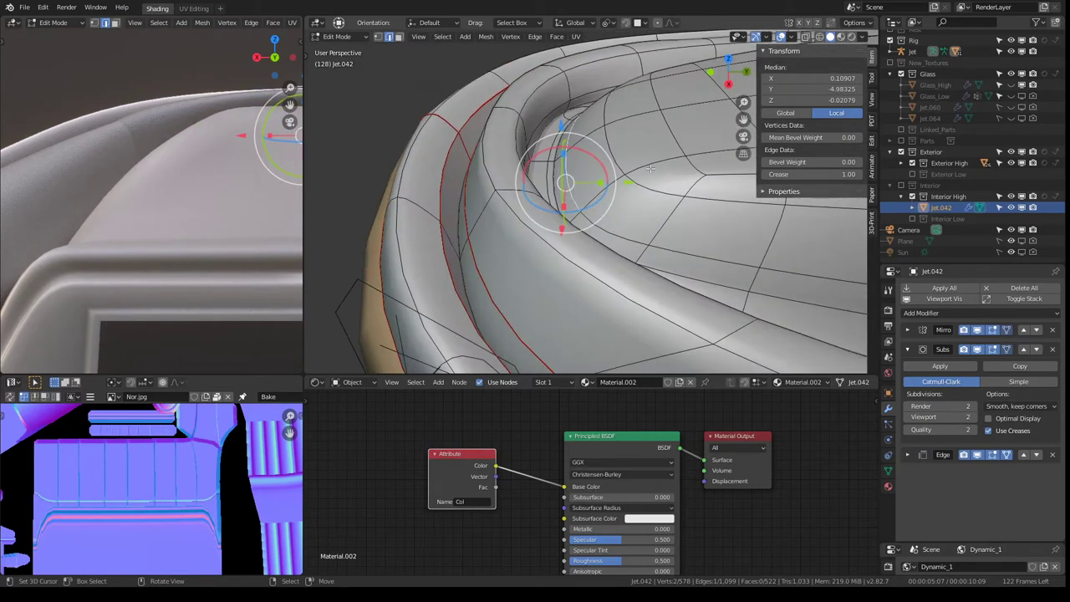
{"action": "key", "text": "g"}
{"action": "key", "text": "g"}
{"action": "left_click", "coordinate": [619, 163]}
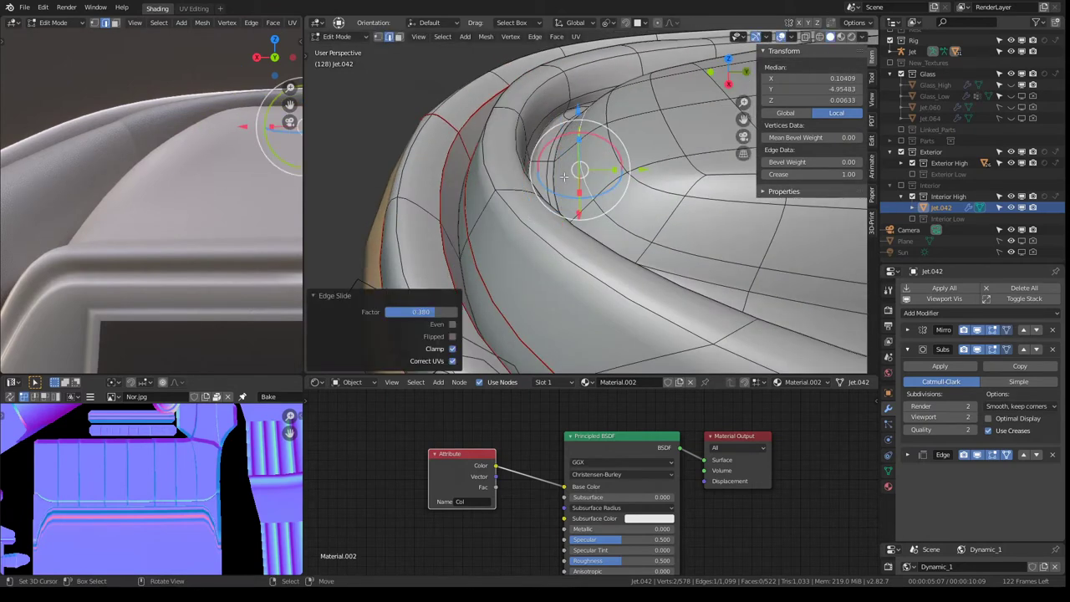
{"action": "key", "text": "g"}
{"action": "left_click", "coordinate": [614, 159]}
- Move a seat-rail edge loop along X and view the whole seat in Object Mode
{"action": "mouse_move", "coordinate": [614, 159]}
{"action": "middle_mouse_down"}
{"action": "mouse_move", "coordinate": [515, 215]}
{"action": "mouse_move", "coordinate": [377, 128]}
{"action": "mouse_move", "coordinate": [556, 221]}
{"action": "middle_mouse_up"}
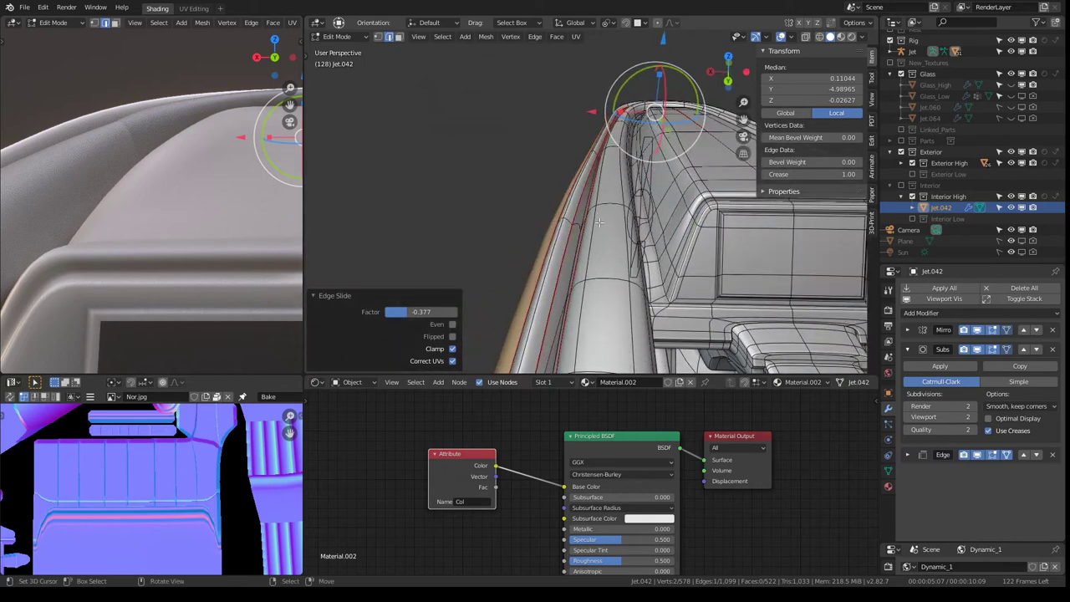
{"action": "left_click", "coordinate": [600, 222], "text": "alt"}
{"action": "middle_click_drag", "start_coordinate": [600, 223], "coordinate": [596, 195]}
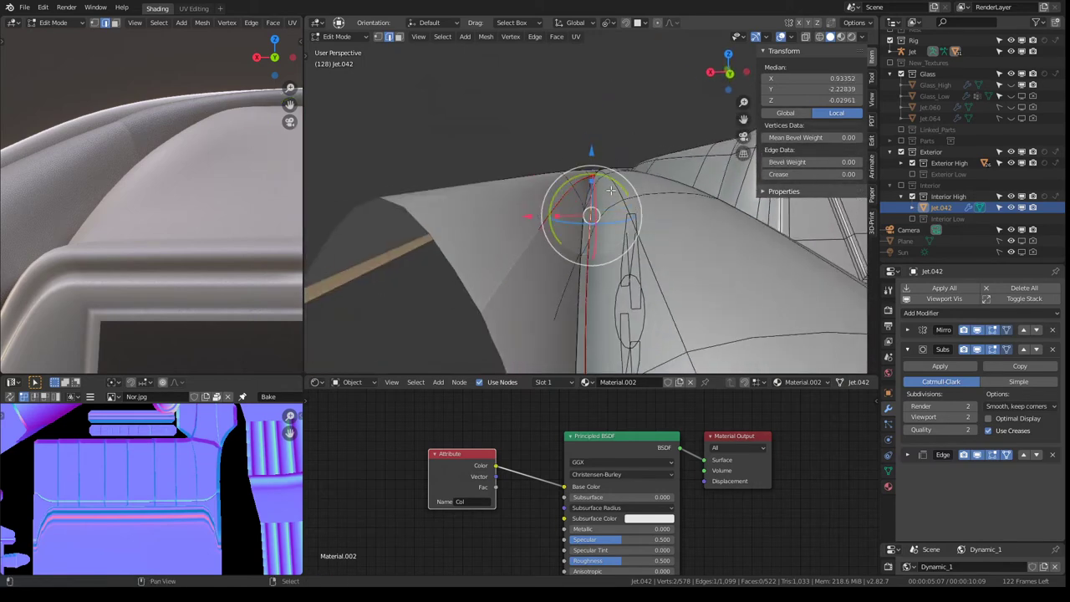
{"action": "key", "text": "g"}
{"action": "key", "text": "x"}
{"action": "left_click", "coordinate": [535, 175]}
{"action": "key", "text": "Tab"}
{"action": "mouse_move", "coordinate": [535, 175]}
{"action": "middle_mouse_down"}
{"action": "mouse_move", "coordinate": [579, 243]}
{"action": "mouse_move", "coordinate": [572, 227]}
{"action": "middle_mouse_up"}
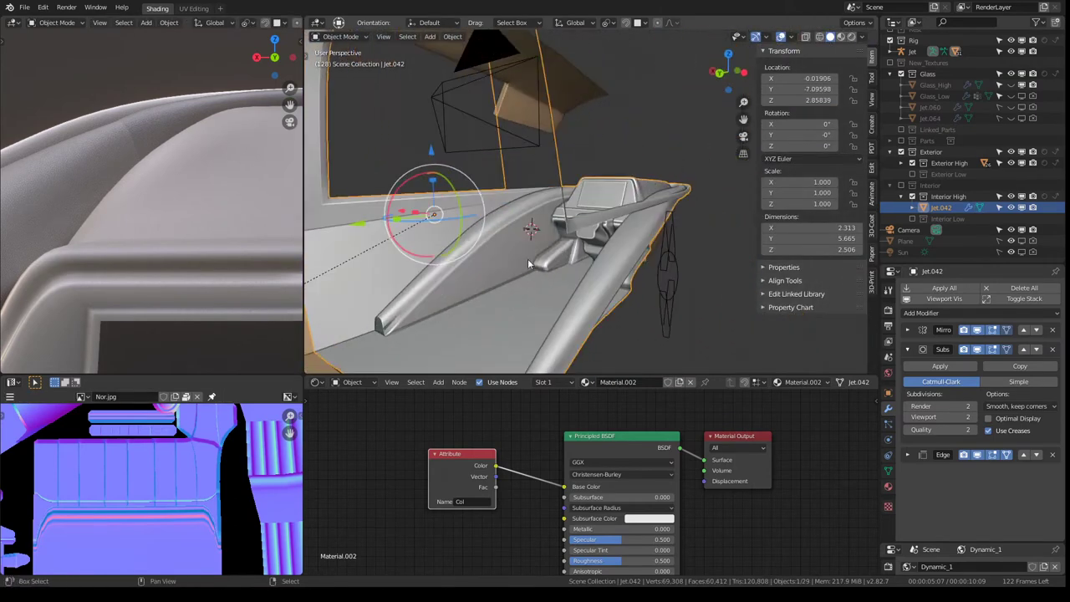
- In Edit Mode, shift the rail's end loop slightly and fully crease it
{"action": "key", "text": "Tab"}
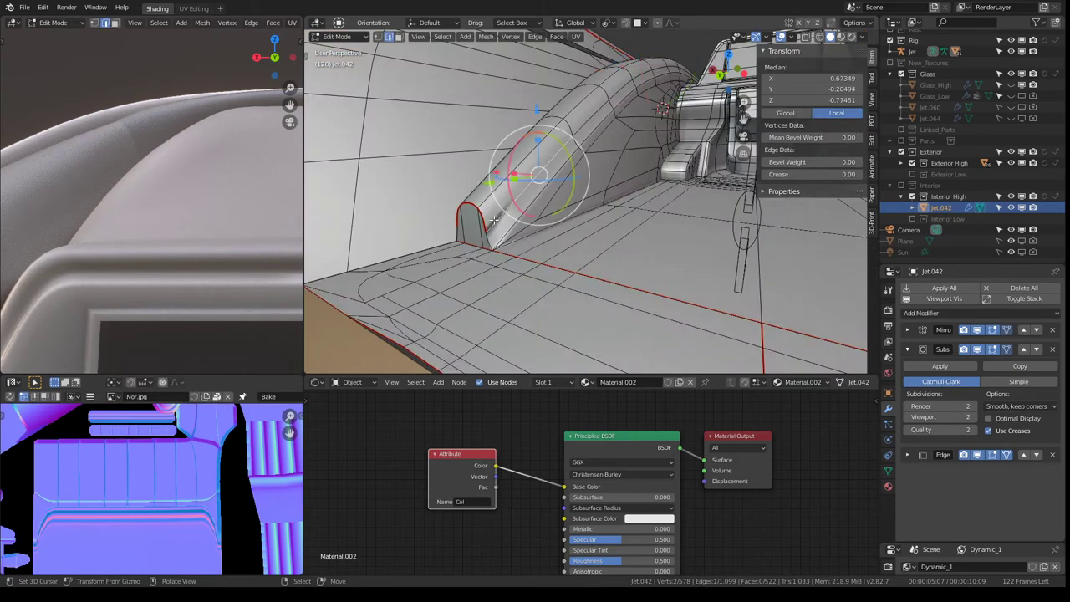
{"action": "mouse_move", "coordinate": [498, 220]}
{"action": "middle_mouse_down"}
{"action": "mouse_move", "coordinate": [547, 245]}
{"action": "mouse_move", "coordinate": [559, 274]}
{"action": "middle_mouse_up"}
{"action": "key", "text": "g"}
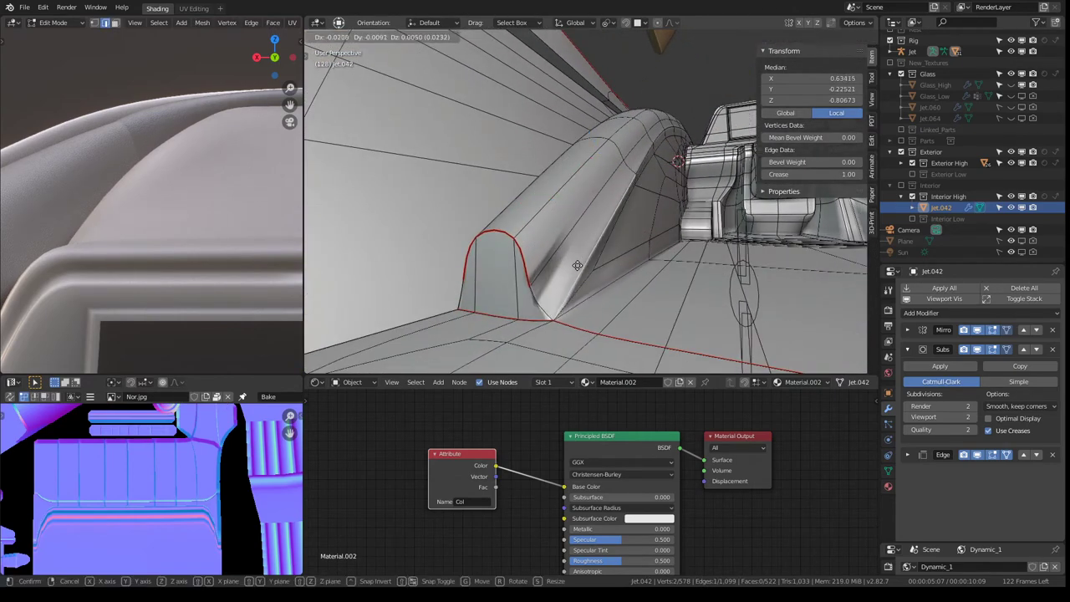
{"action": "left_click", "coordinate": [553, 261]}
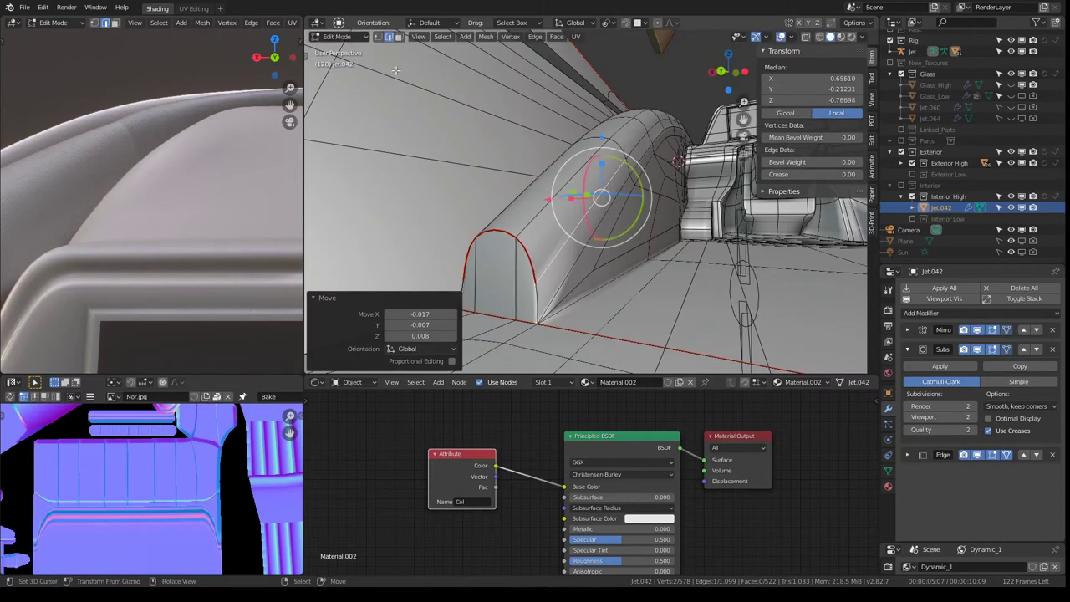
{"action": "key", "text": "shift+e"}
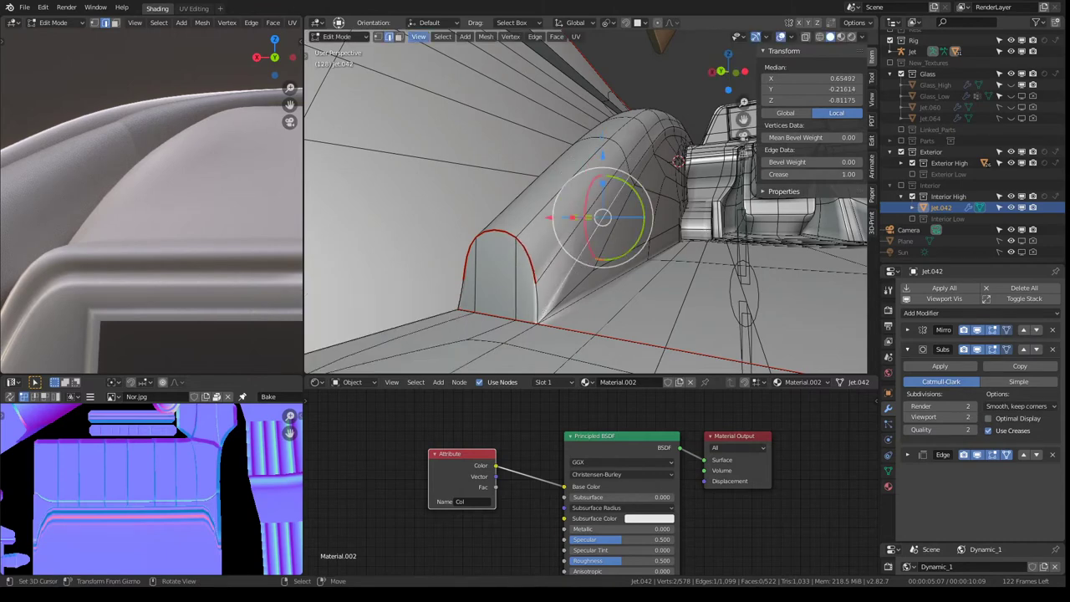
- Select an end-cap vertex and undo its move, restoring its original height
{"action": "left_click", "coordinate": [379, 36]}
{"action": "left_click", "coordinate": [531, 286]}
{"action": "left_click_drag", "start_coordinate": [531, 285], "coordinate": [541, 276]}
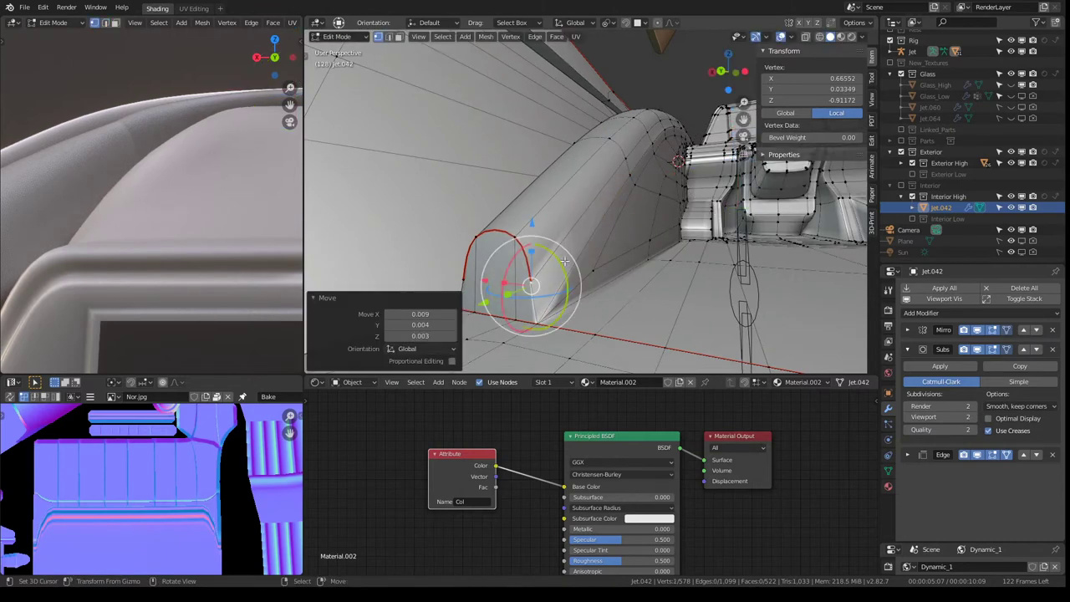
{"action": "key", "text": "ctrl+z"}
{"action": "left_click_drag", "start_coordinate": [540, 228], "coordinate": [540, 190]}
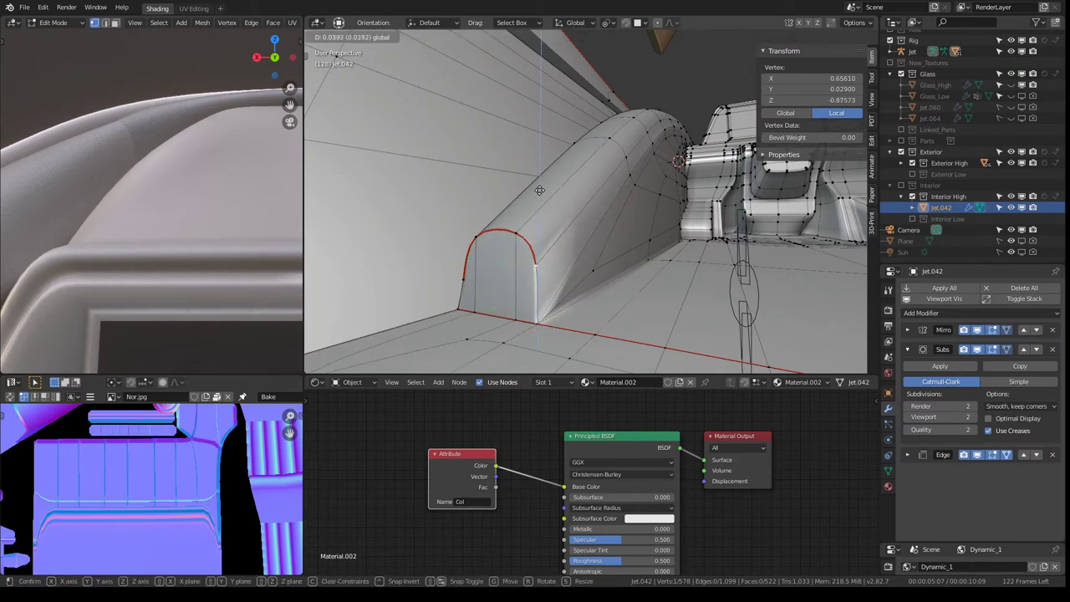
{"action": "right_click", "coordinate": [537, 217]}
- Cancel a further Z nudge, then select a face on the tube's end cap
{"action": "middle_click_drag", "start_coordinate": [537, 219], "coordinate": [508, 304]}
{"action": "left_click_drag", "start_coordinate": [510, 303], "coordinate": [524, 288]}
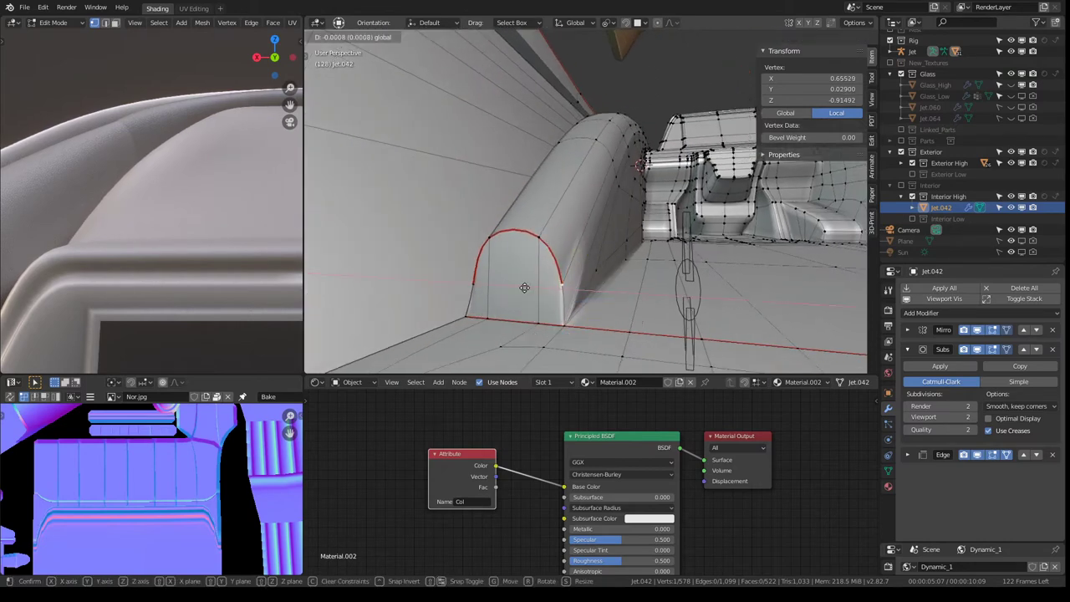
{"action": "right_click", "coordinate": [514, 287]}
{"action": "mouse_move", "coordinate": [514, 286]}
{"action": "middle_mouse_down"}
{"action": "mouse_move", "coordinate": [520, 257]}
{"action": "mouse_move", "coordinate": [572, 254]}
{"action": "mouse_move", "coordinate": [512, 251]}
{"action": "mouse_move", "coordinate": [536, 255]}
{"action": "middle_mouse_up"}
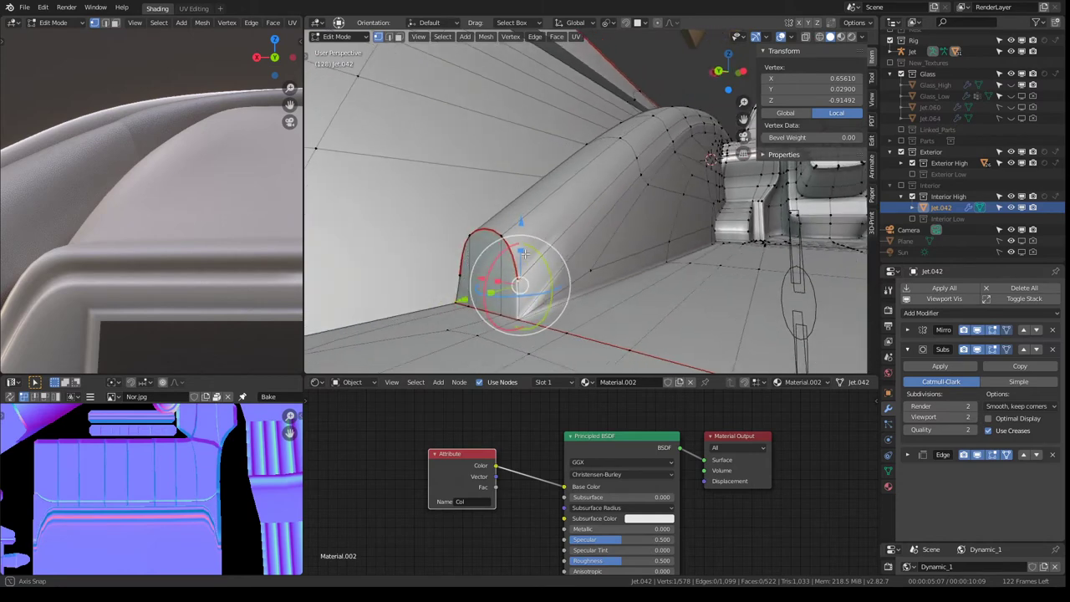
{"action": "left_click", "coordinate": [400, 37]}
{"action": "left_click", "coordinate": [480, 289]}
- Delete the tube's end-cap faces and fill the open arc loop with a new face
{"action": "left_click", "coordinate": [525, 299], "text": "ctrl"}
{"action": "key", "text": "x"}
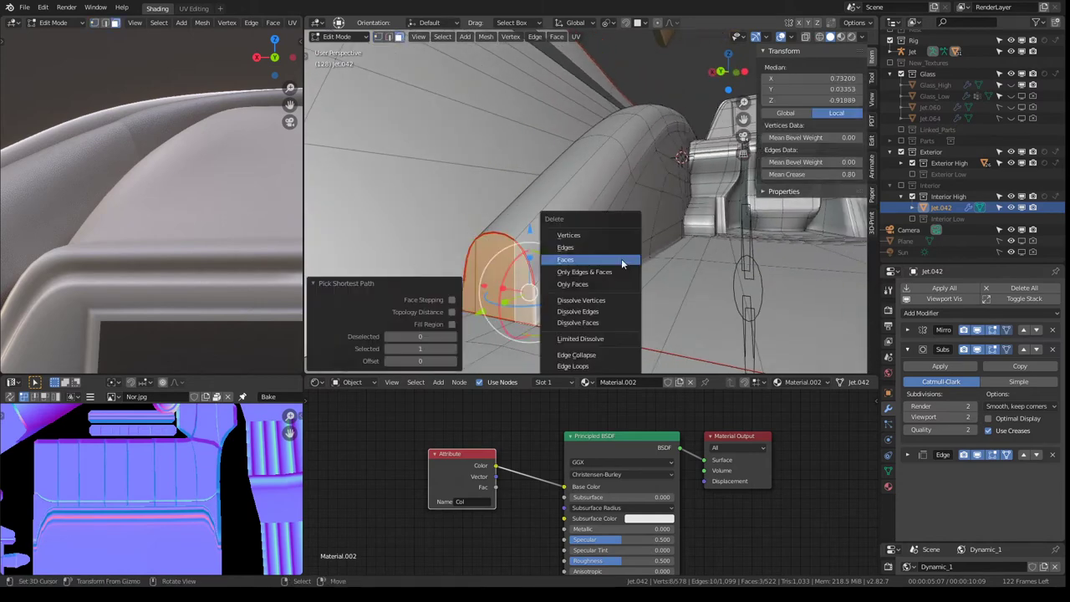
{"action": "left_click", "coordinate": [620, 259]}
{"action": "middle_click_drag", "start_coordinate": [602, 244], "coordinate": [521, 154]}
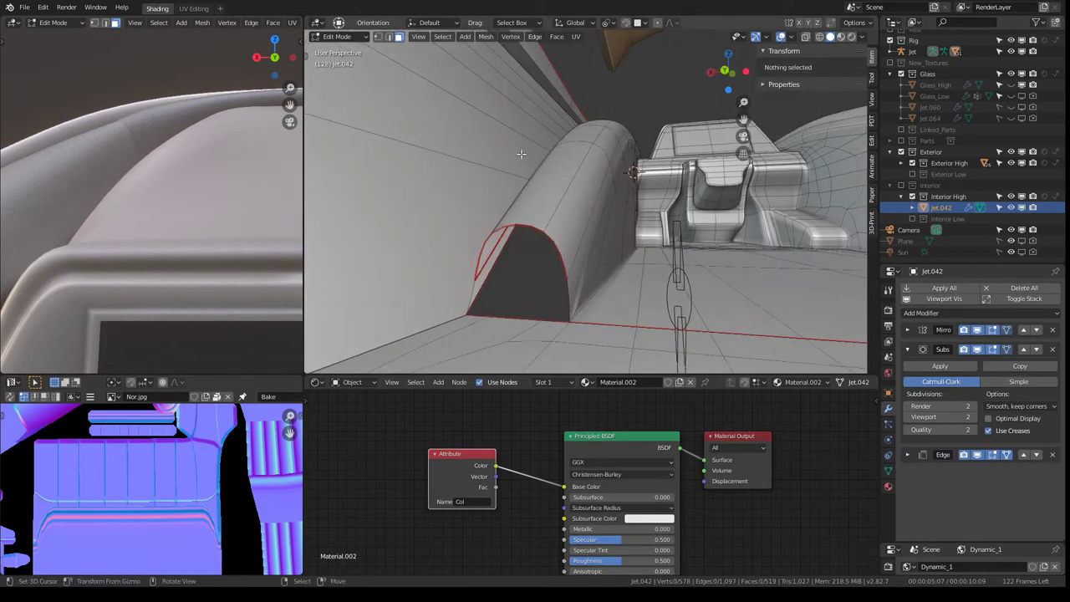
{"action": "left_click", "coordinate": [389, 37]}
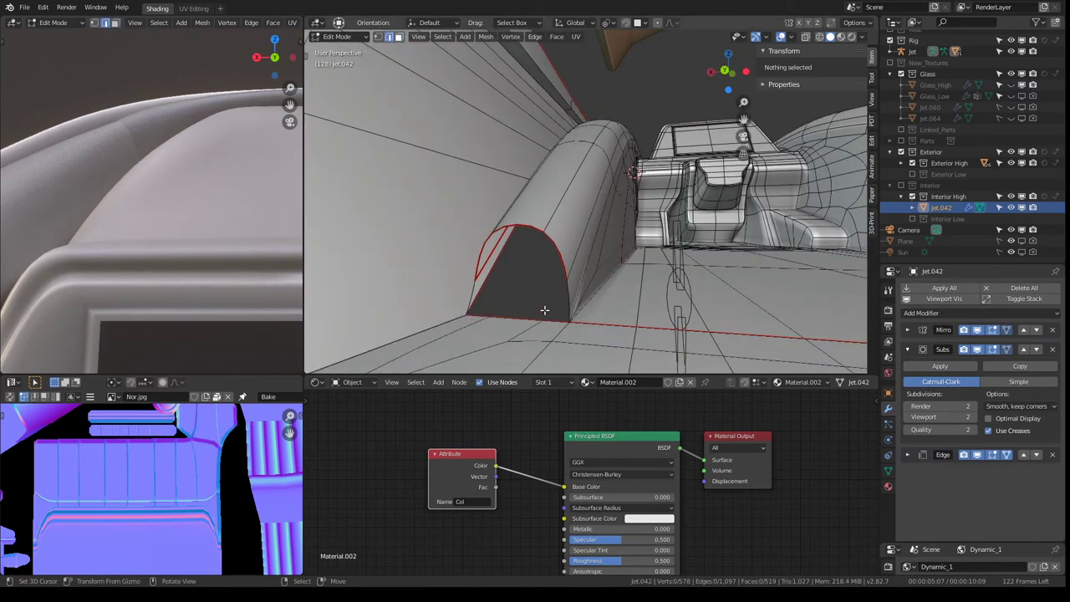
{"action": "left_click", "coordinate": [525, 231], "text": "alt"}
{"action": "middle_click_drag", "start_coordinate": [525, 231], "coordinate": [557, 248]}
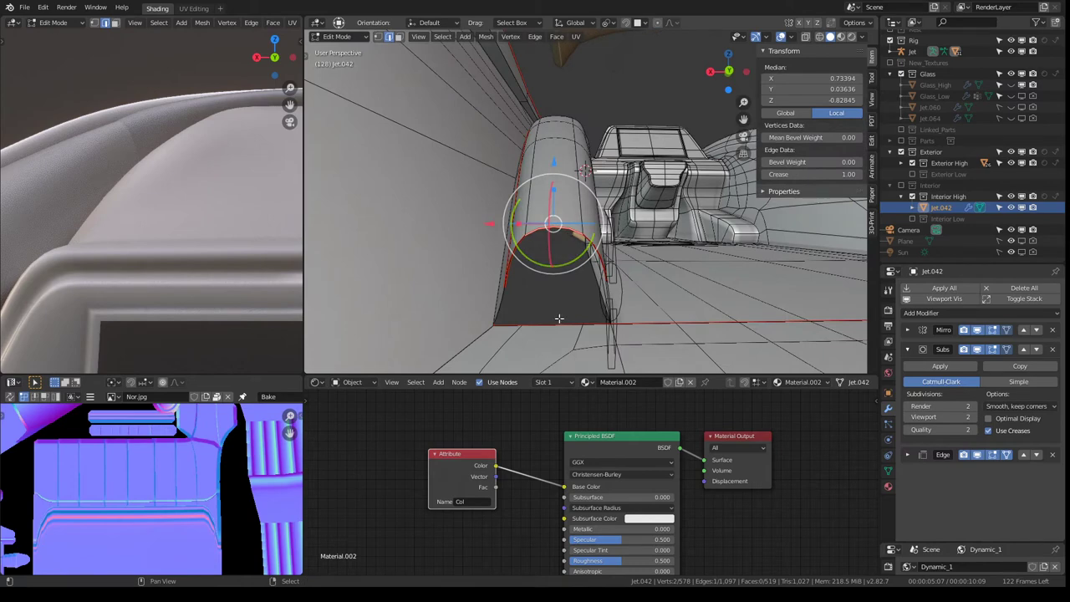
{"action": "key", "text": "f"}
- Subdivide the new end face and slide the resulting edge loop into place
{"action": "mouse_move", "coordinate": [572, 313]}
{"action": "middle_mouse_down"}
{"action": "mouse_move", "coordinate": [610, 242]}
{"action": "mouse_move", "coordinate": [565, 207]}
{"action": "middle_mouse_up"}
{"action": "key", "text": "q"}
{"action": "left_click", "coordinate": [558, 251]}
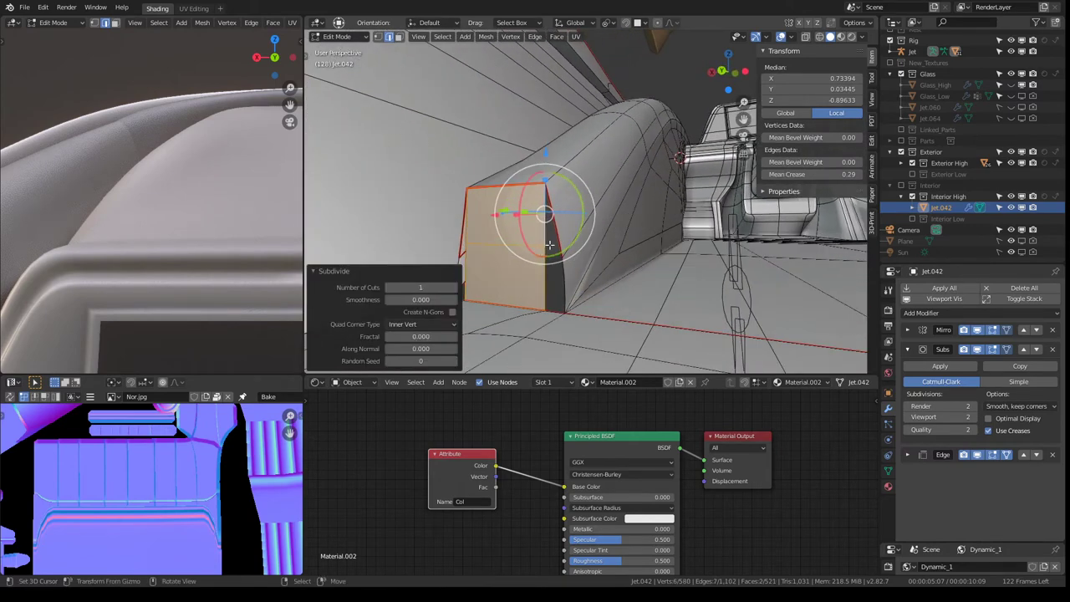
{"action": "key", "text": "g"}
{"action": "key", "text": "g"}
{"action": "left_click", "coordinate": [574, 227]}
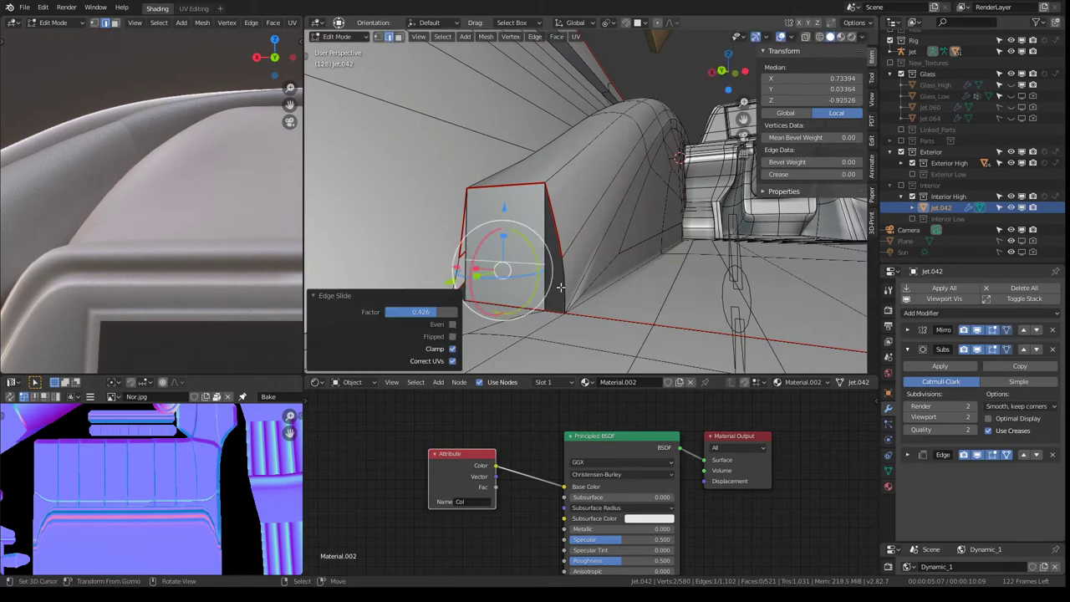
- Move the selected tube-end edges along the Y axis to round the nose
{"action": "middle_click_drag", "start_coordinate": [544, 276], "coordinate": [530, 296]}
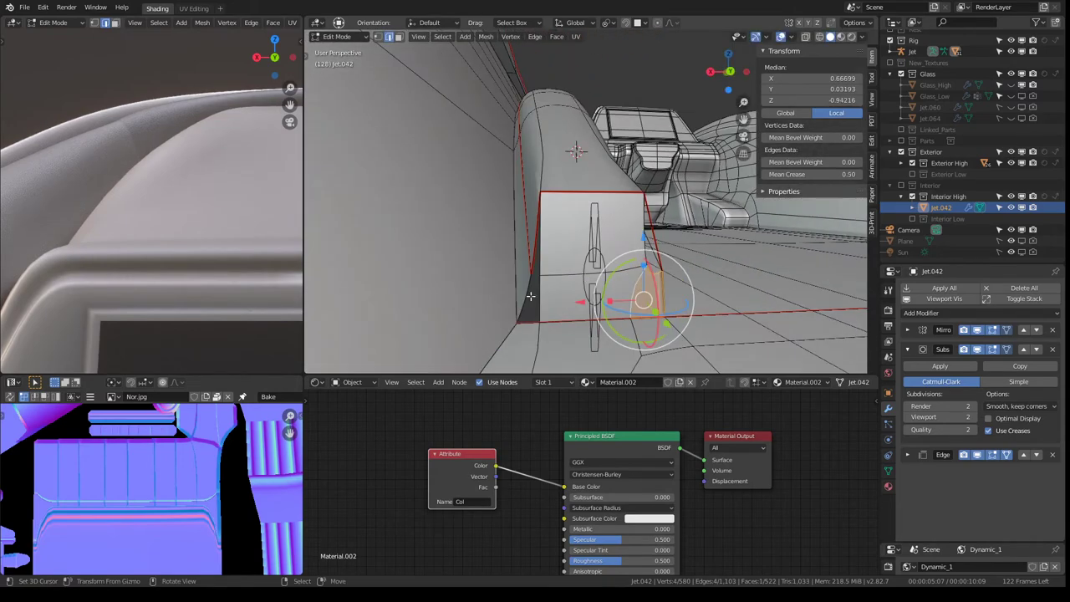
{"action": "mouse_move", "coordinate": [567, 242]}
{"action": "middle_mouse_down"}
{"action": "mouse_move", "coordinate": [491, 230]}
{"action": "mouse_move", "coordinate": [540, 283]}
{"action": "mouse_move", "coordinate": [606, 216]}
{"action": "mouse_move", "coordinate": [592, 192]}
{"action": "middle_mouse_up"}
{"action": "key", "text": "g"}
{"action": "key", "text": "y"}
{"action": "left_click", "coordinate": [493, 275]}
- Subdivide the face ring on the tube nose
{"action": "key", "text": "ctrl+z"}
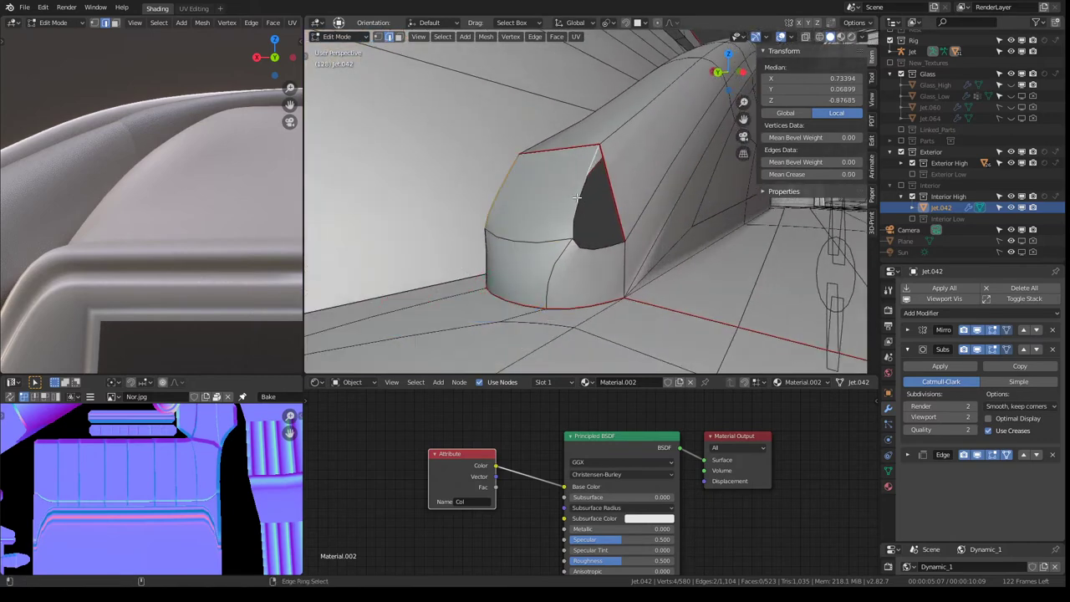
{"action": "left_click", "coordinate": [577, 197], "text": "ctrl+alt"}
{"action": "right_click", "coordinate": [628, 164]}
{"action": "left_click", "coordinate": [628, 162]}
- Crease the nose hole's boundary loop to 0.25, fill it, and preview the smoothed nose
{"action": "left_click", "coordinate": [619, 198], "text": "alt"}
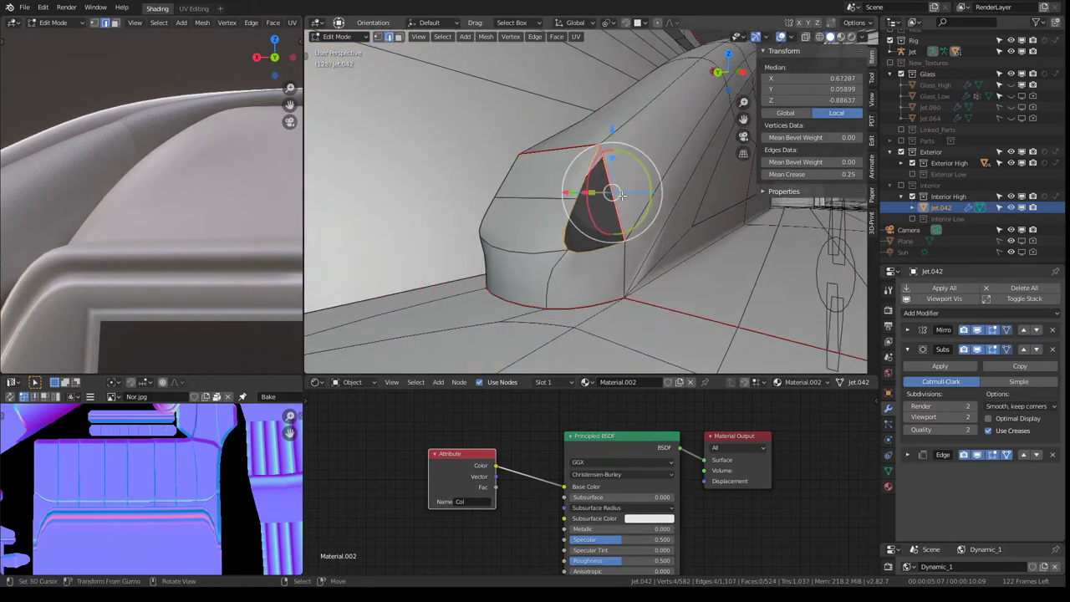
{"action": "key", "text": "shift+e"}
{"action": "left_click", "coordinate": [570, 192]}
{"action": "key", "text": "f"}
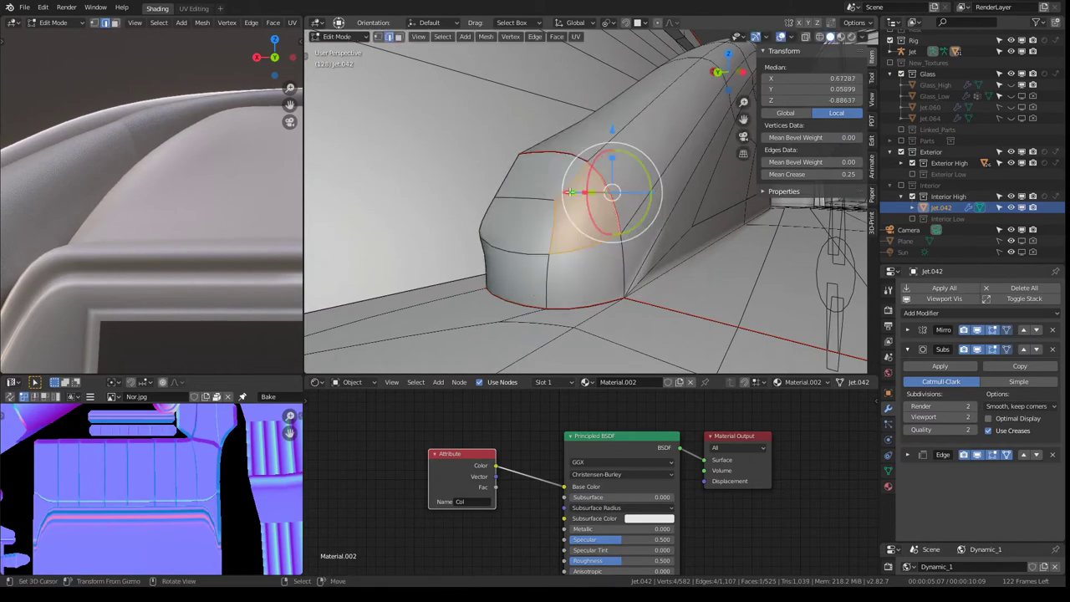
{"action": "mouse_move", "coordinate": [570, 192]}
{"action": "middle_mouse_down"}
{"action": "mouse_move", "coordinate": [624, 208]}
{"action": "mouse_move", "coordinate": [509, 214]}
{"action": "mouse_move", "coordinate": [616, 239]}
{"action": "mouse_move", "coordinate": [592, 243]}
{"action": "mouse_move", "coordinate": [555, 285]}
{"action": "mouse_move", "coordinate": [593, 299]}
{"action": "middle_mouse_up"}
{"action": "key", "text": "Tab"}
{"action": "key", "text": "Tab"}
- Select the floor edges by the wall and move them along the Y axis
{"action": "left_click", "coordinate": [555, 285], "text": "ctrl"}
{"action": "left_click", "coordinate": [593, 298], "text": "ctrl"}
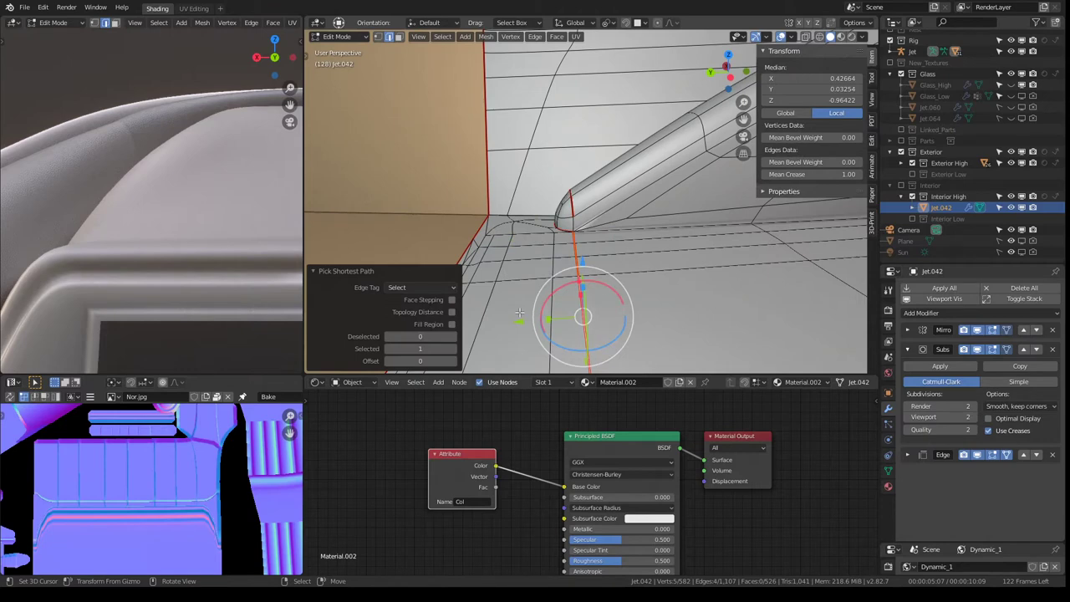
{"action": "key", "text": "g"}
{"action": "key", "text": "y"}
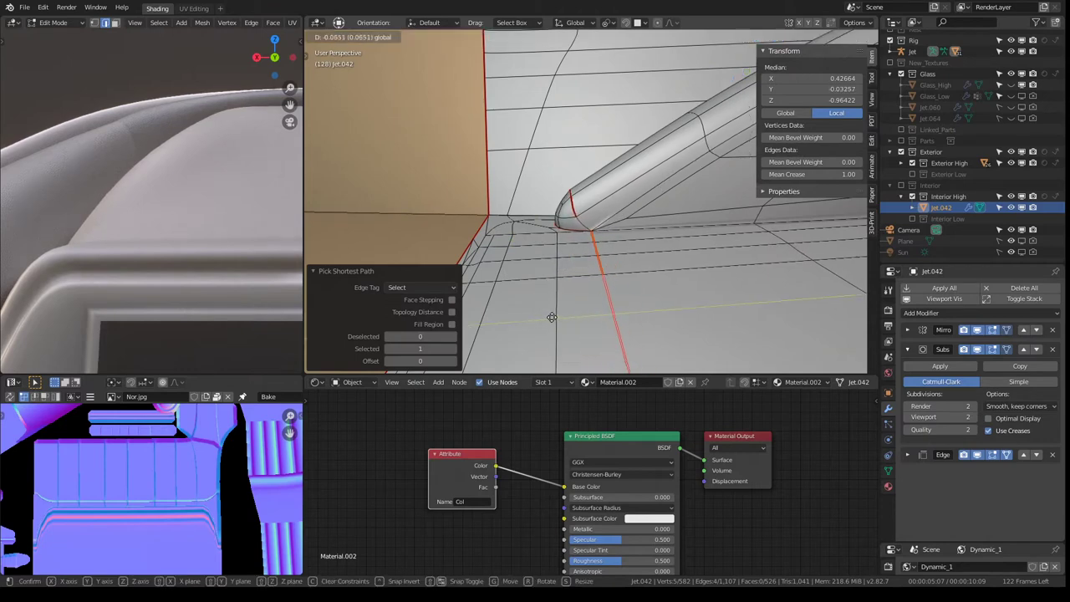
{"action": "left_click", "coordinate": [551, 317]}
{"action": "mouse_move", "coordinate": [551, 317]}
{"action": "middle_mouse_down"}
{"action": "mouse_move", "coordinate": [598, 249]}
{"action": "mouse_move", "coordinate": [811, 204]}
{"action": "middle_mouse_up"}
- Clear the selected edge's crease to 0, then crease another vertical edge to 1.00
{"action": "mouse_move", "coordinate": [836, 176]}
{"action": "left_mouse_down"}
{"action": "mouse_move", "coordinate": [786, 176]}
{"action": "mouse_move", "coordinate": [835, 174]}
{"action": "left_mouse_up"}
{"action": "middle_click_drag", "start_coordinate": [738, 189], "coordinate": [585, 250]}
{"action": "left_click", "coordinate": [582, 249], "text": "alt"}
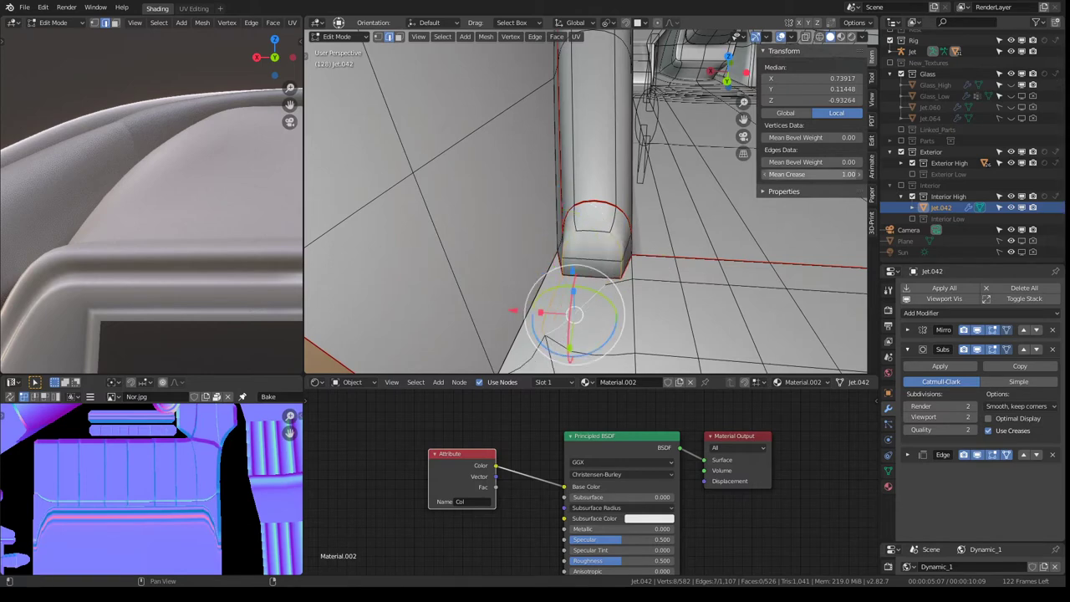
{"action": "middle_click_drag", "start_coordinate": [685, 251], "coordinate": [585, 251]}
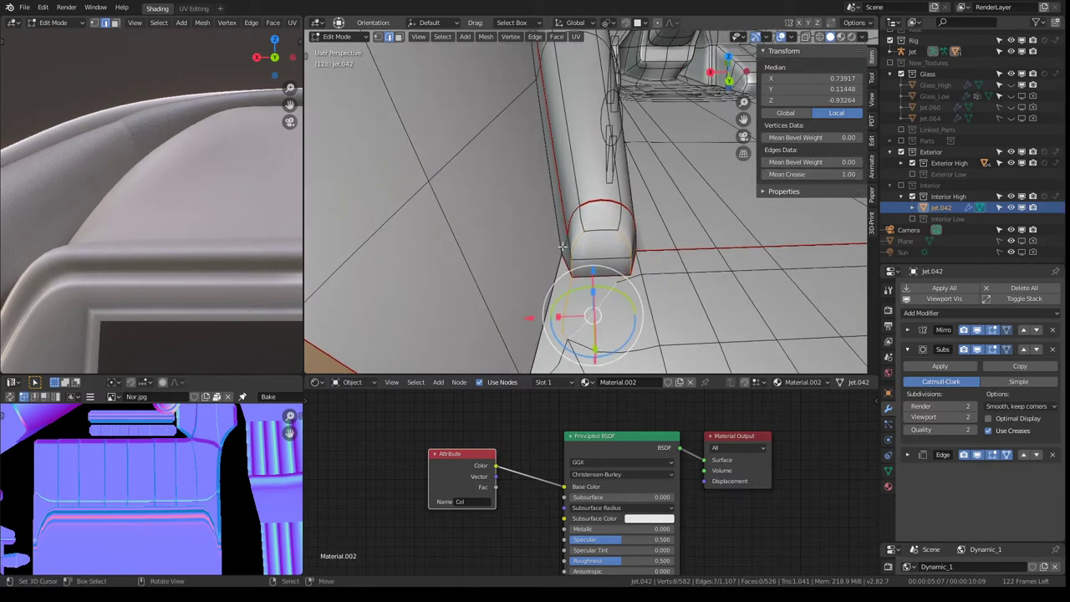
{"action": "left_click_drag", "start_coordinate": [570, 238], "coordinate": [569, 234]}
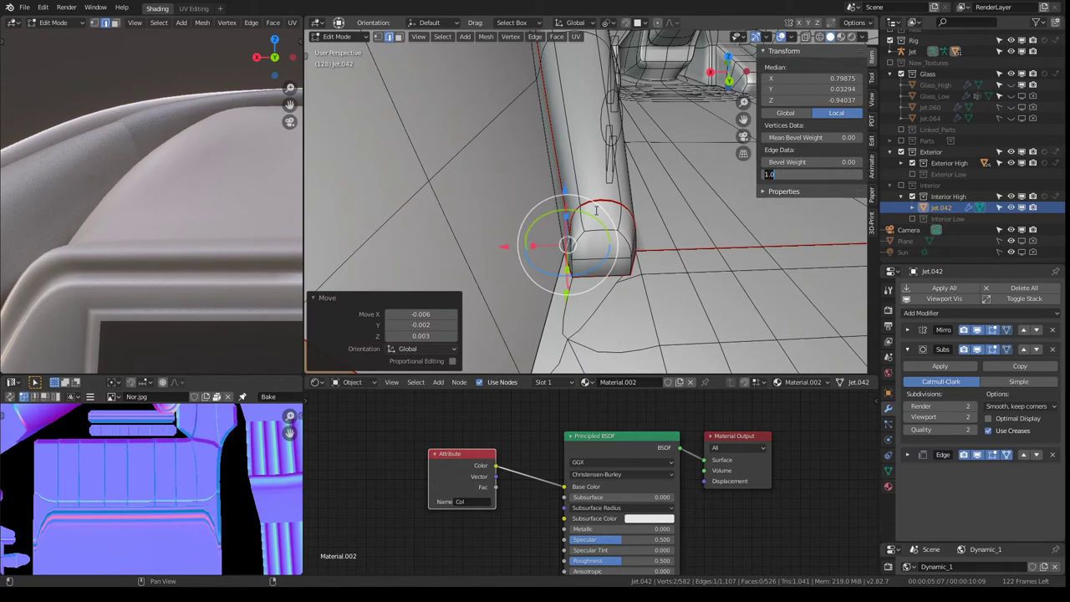
{"action": "key", "text": "Return"}
- Move a vertex at the tube base along X by 0.023
{"action": "middle_click_drag", "start_coordinate": [581, 154], "coordinate": [561, 152]}
{"action": "left_click", "coordinate": [555, 210]}
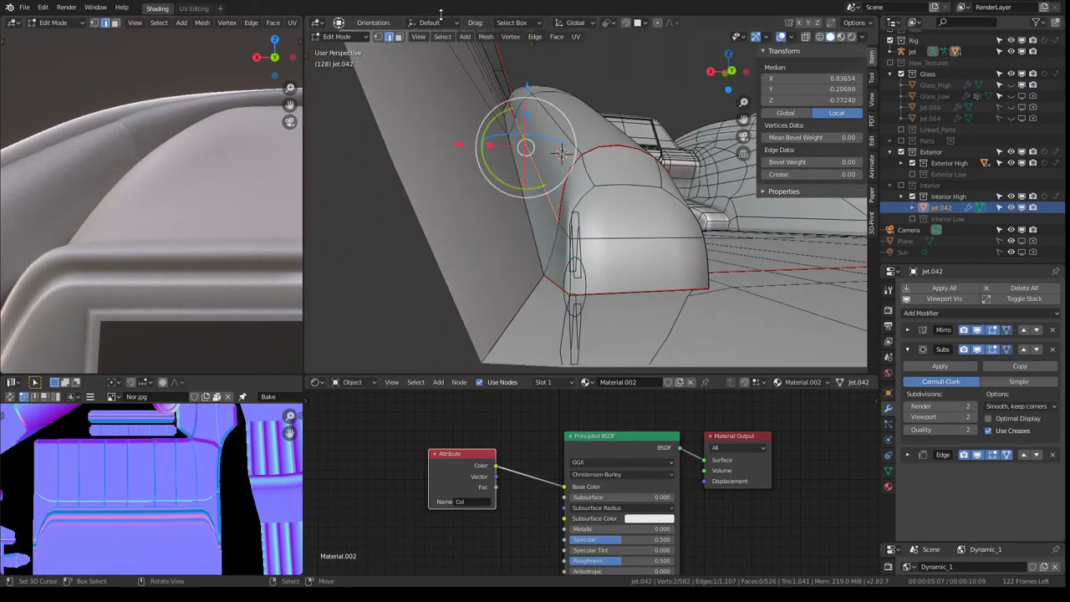
{"action": "left_click", "coordinate": [377, 37]}
{"action": "left_click", "coordinate": [548, 219]}
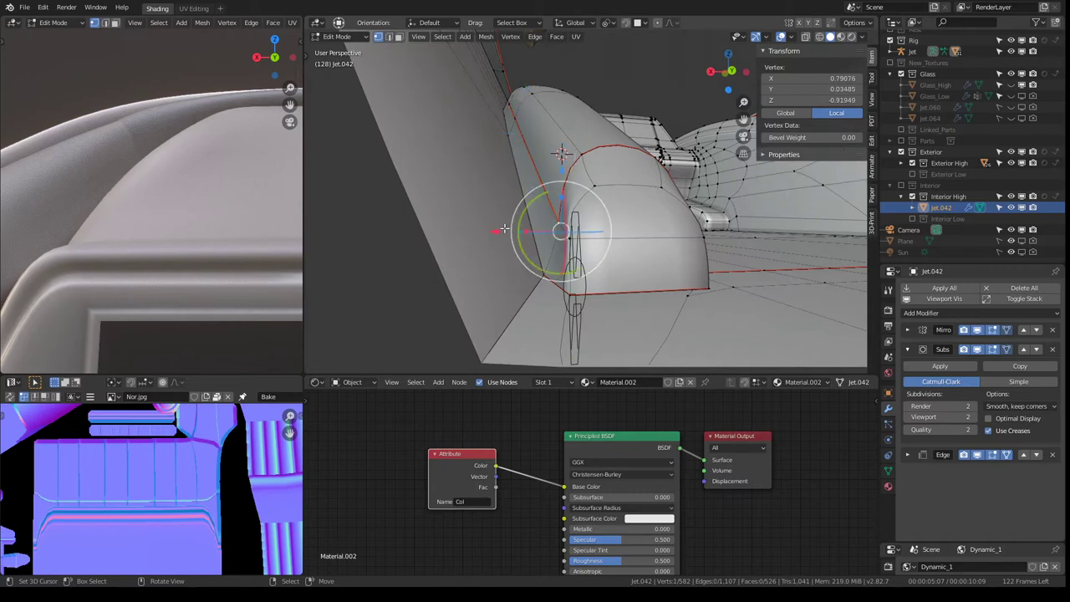
{"action": "left_click_drag", "start_coordinate": [504, 228], "coordinate": [472, 227]}
{"action": "left_click", "coordinate": [478, 228]}
- Shift two more tube-base vertices along X by -0.012
{"action": "mouse_move", "coordinate": [478, 227]}
{"action": "middle_mouse_down"}
{"action": "mouse_move", "coordinate": [586, 207]}
{"action": "mouse_move", "coordinate": [577, 238]}
{"action": "middle_mouse_up"}
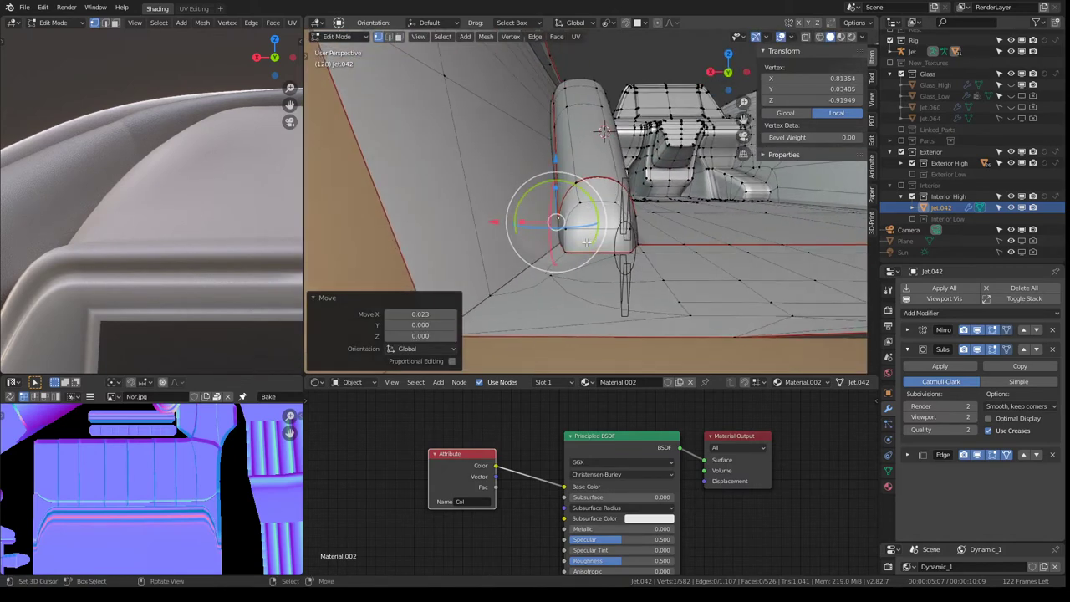
{"action": "left_click", "coordinate": [575, 244]}
{"action": "left_click", "coordinate": [579, 204], "text": "ctrl"}
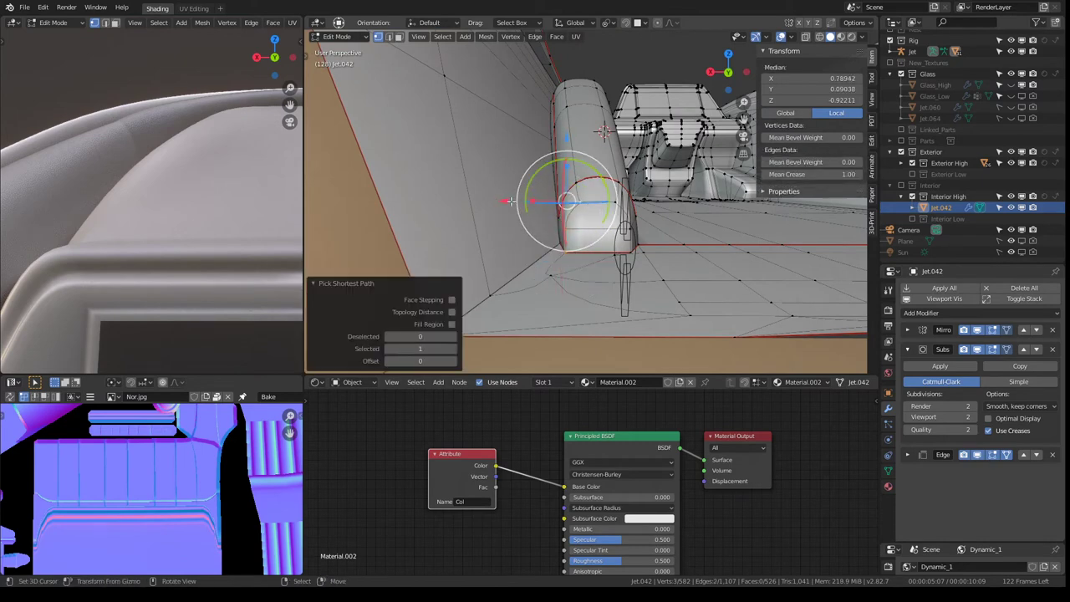
{"action": "left_click_drag", "start_coordinate": [510, 201], "coordinate": [505, 202]}
{"action": "mouse_move", "coordinate": [504, 201]}
{"action": "middle_mouse_down"}
{"action": "mouse_move", "coordinate": [621, 241]}
{"action": "mouse_move", "coordinate": [602, 251]}
{"action": "middle_mouse_up"}
- Slide the floor edge path beside the tube base into a new position
{"action": "left_click", "coordinate": [590, 241]}
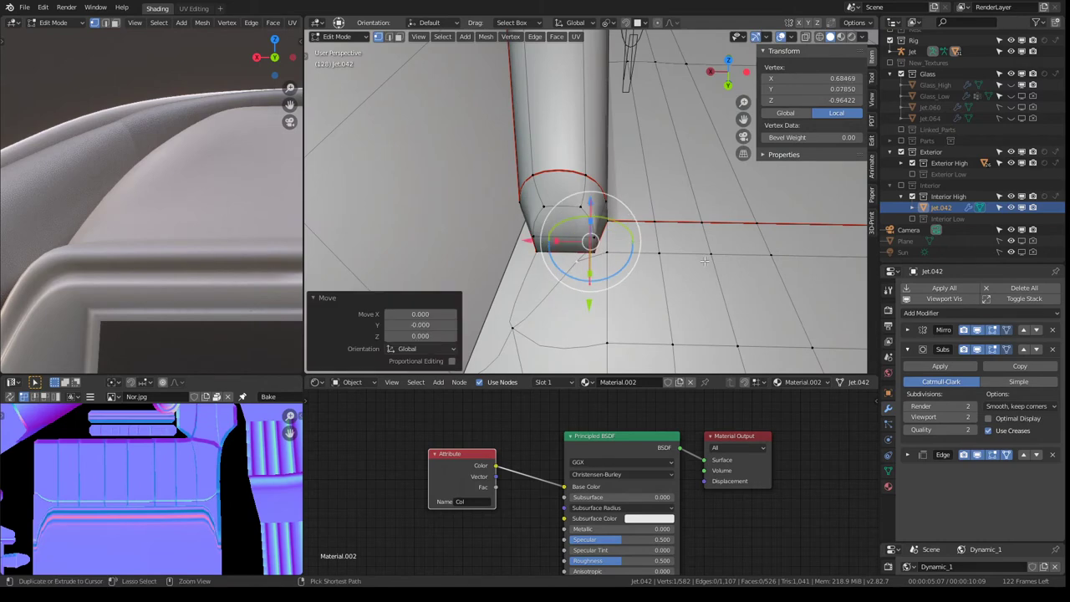
{"action": "left_click", "coordinate": [707, 259], "text": "ctrl"}
{"action": "key", "text": "g"}
{"action": "key", "text": "g"}
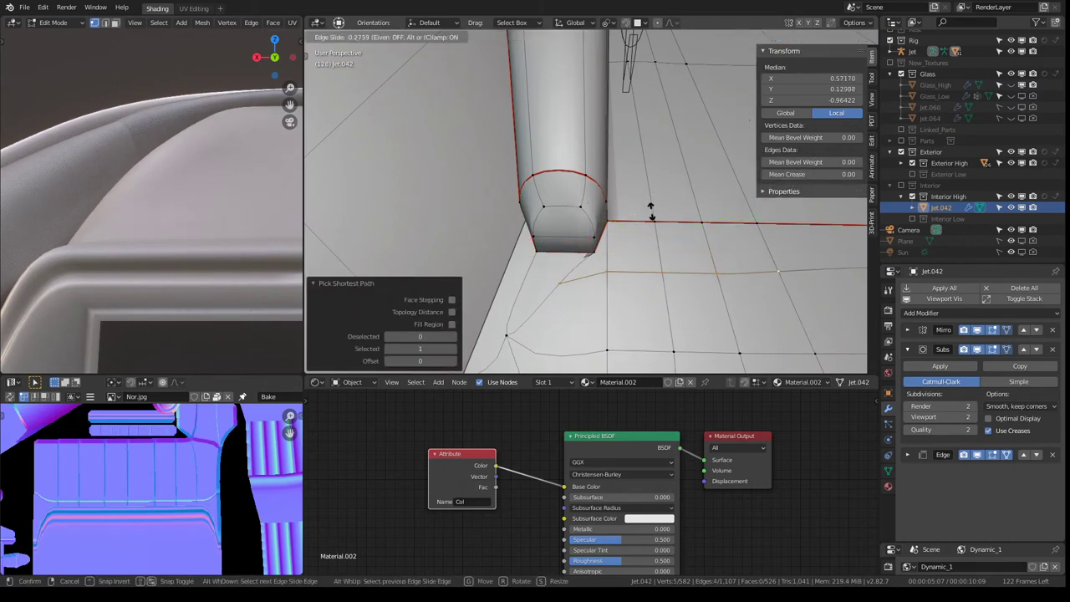
{"action": "left_click", "coordinate": [650, 224]}
{"action": "middle_click_drag", "start_coordinate": [650, 223], "coordinate": [779, 219]}
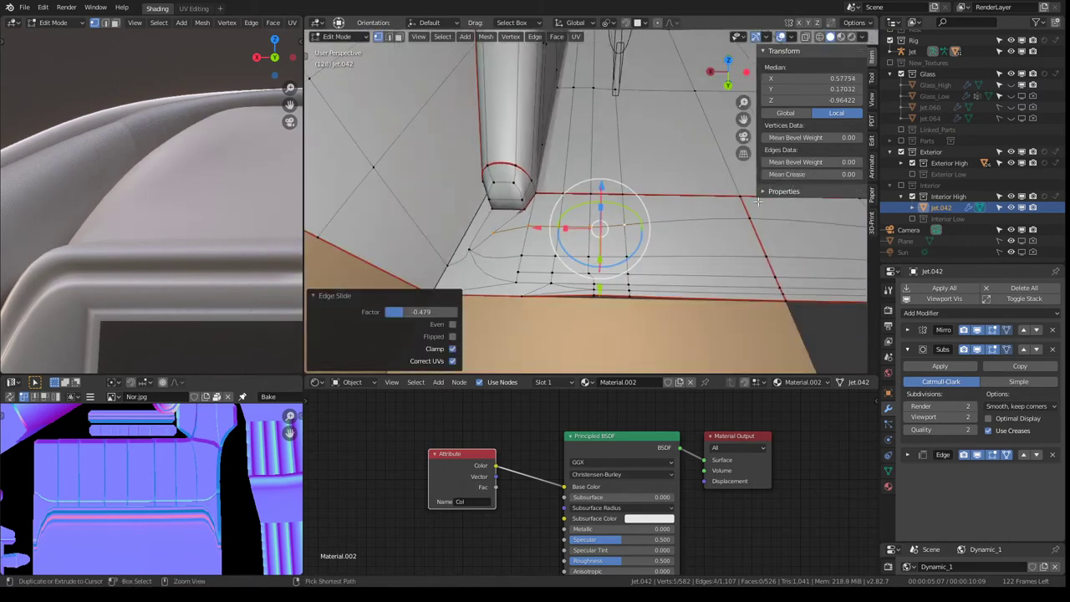
{"action": "key", "text": "ctrl+z"}
{"action": "key", "text": "g"}
{"action": "key", "text": "g"}
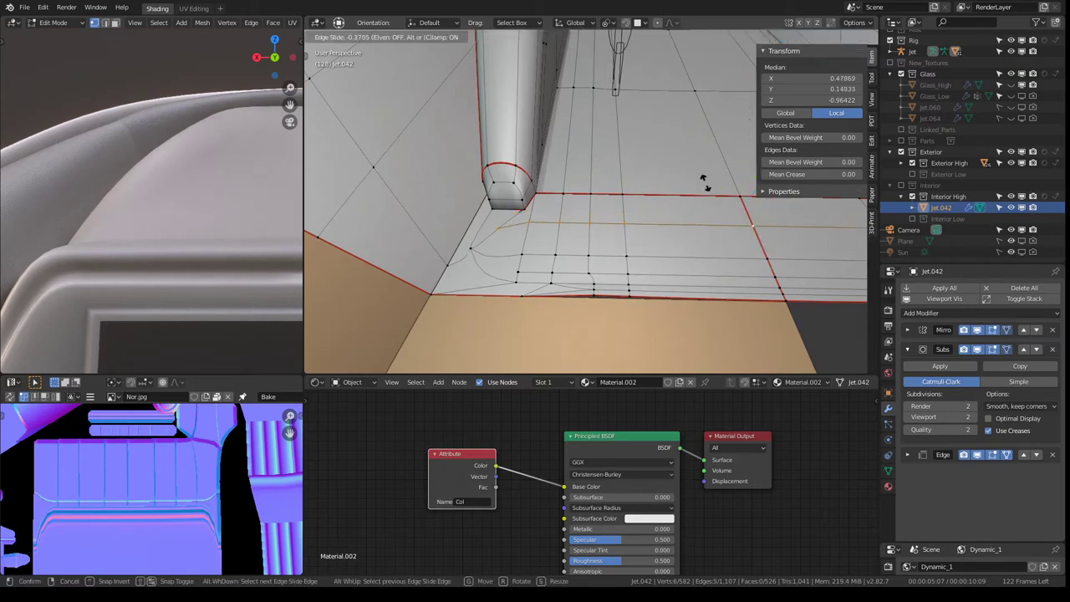
{"action": "left_click", "coordinate": [720, 214]}
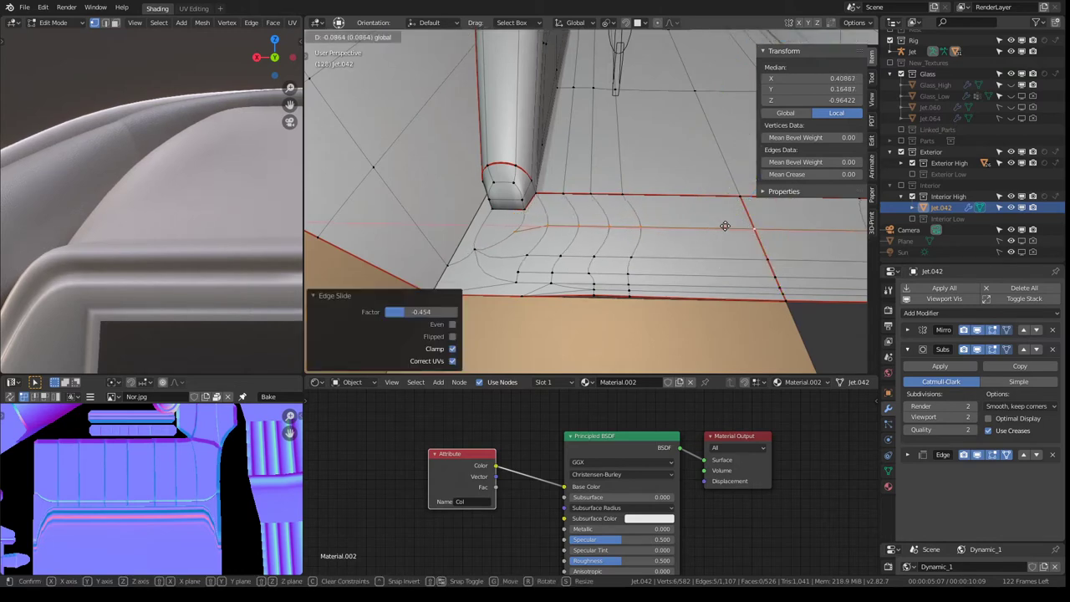
{"action": "left_click", "coordinate": [737, 226]}
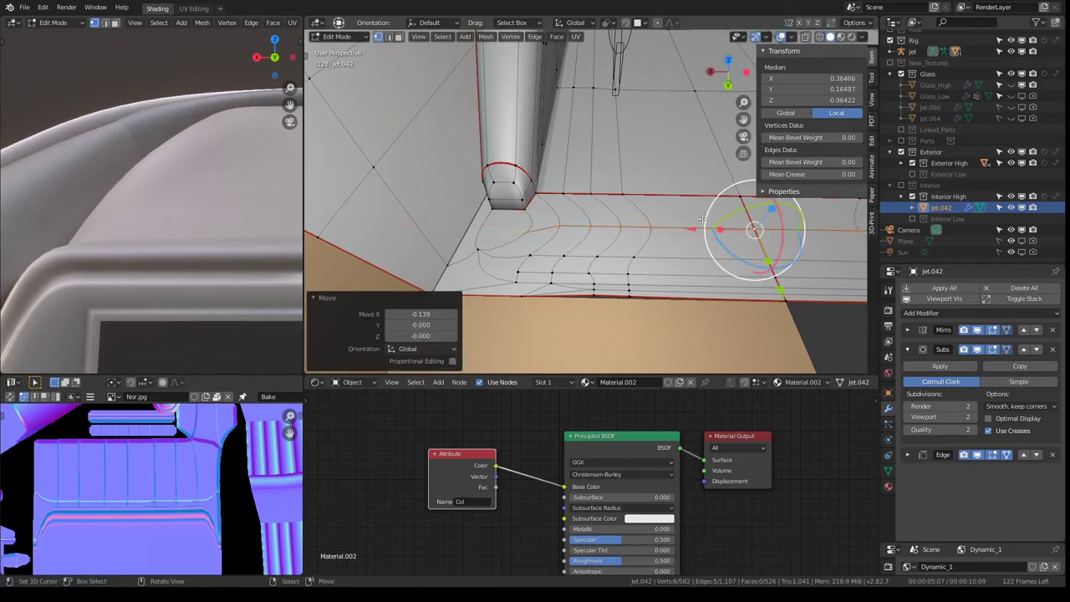
- Vertex-slide the vertex where the tube meets the floor
{"action": "left_click", "coordinate": [482, 249]}
{"action": "key", "text": "shift+v"}
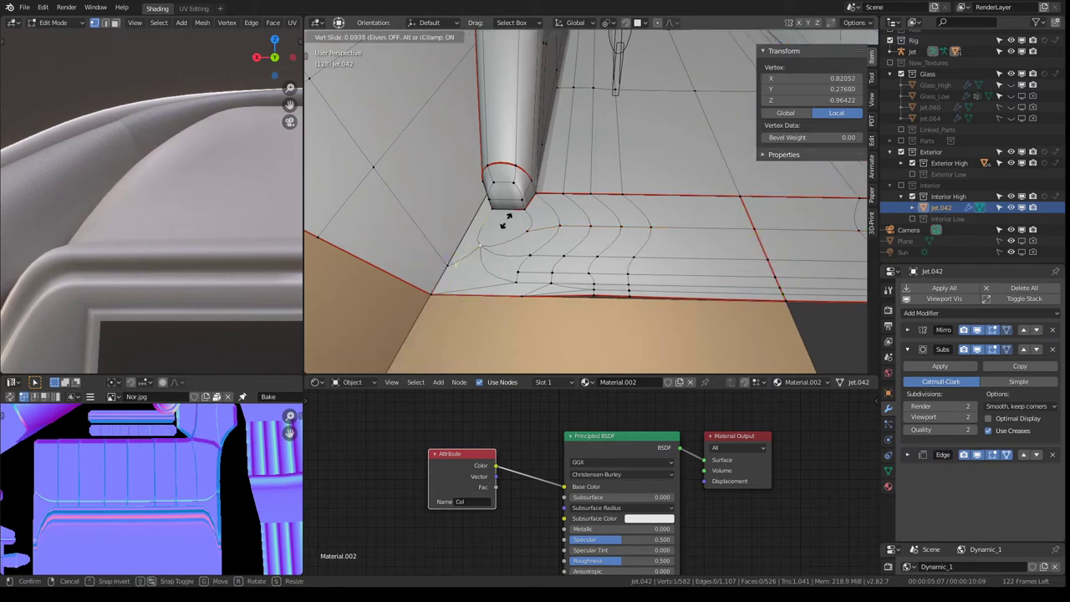
{"action": "left_click", "coordinate": [487, 240]}
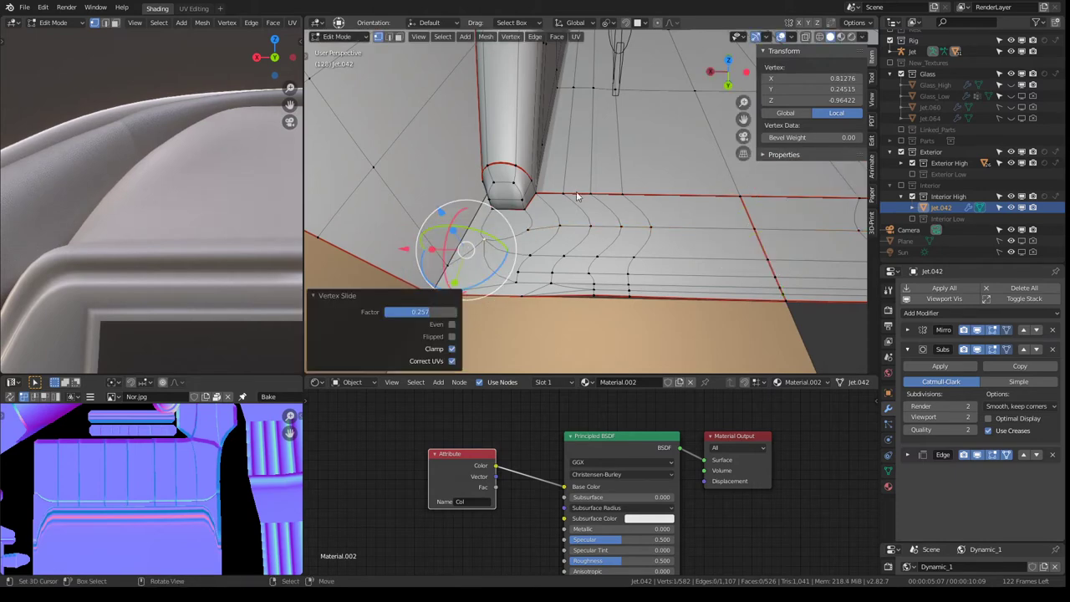
{"action": "mouse_move", "coordinate": [577, 197]}
{"action": "middle_mouse_down"}
{"action": "mouse_move", "coordinate": [584, 220]}
{"action": "mouse_move", "coordinate": [557, 213]}
{"action": "middle_mouse_up"}
- Set a mean crease of 1.00 on the tube tip edges
{"action": "left_click", "coordinate": [573, 223]}
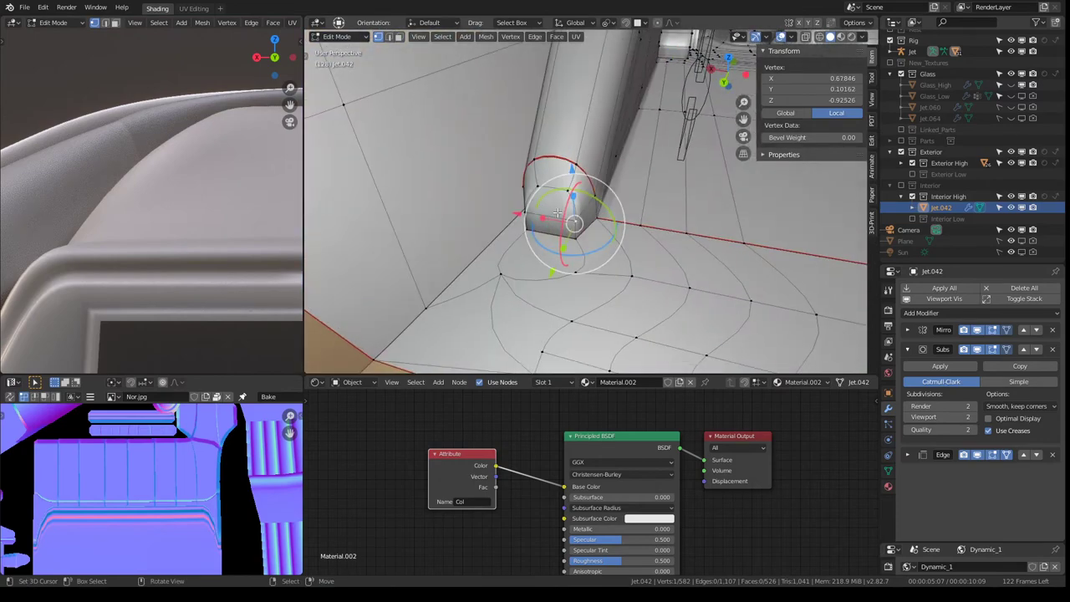
{"action": "left_click", "coordinate": [567, 191], "text": "ctrl"}
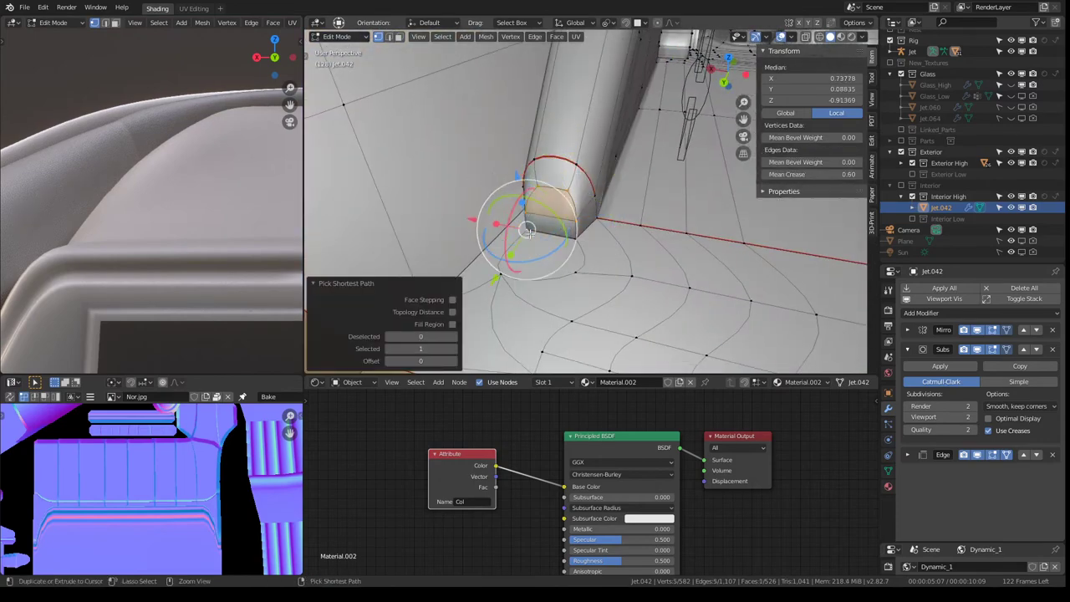
{"action": "mouse_move", "coordinate": [576, 237]}
{"action": "middle_mouse_down"}
{"action": "mouse_move", "coordinate": [603, 226]}
{"action": "mouse_move", "coordinate": [583, 225]}
{"action": "middle_mouse_up"}
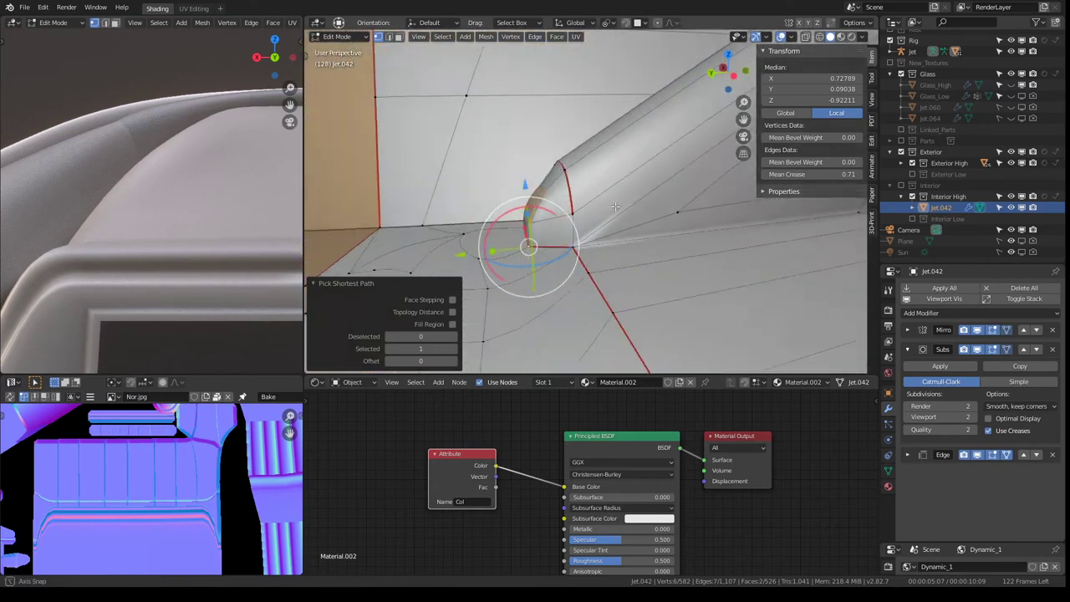
{"action": "left_click", "coordinate": [590, 219]}
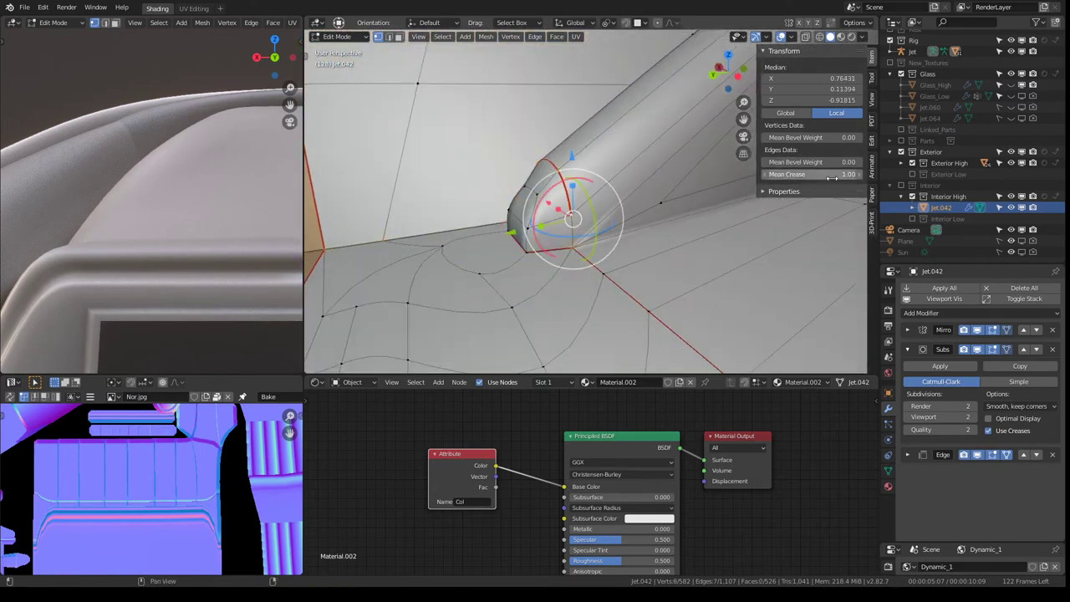
{"action": "left_click_drag", "start_coordinate": [847, 174], "coordinate": [848, 174]}
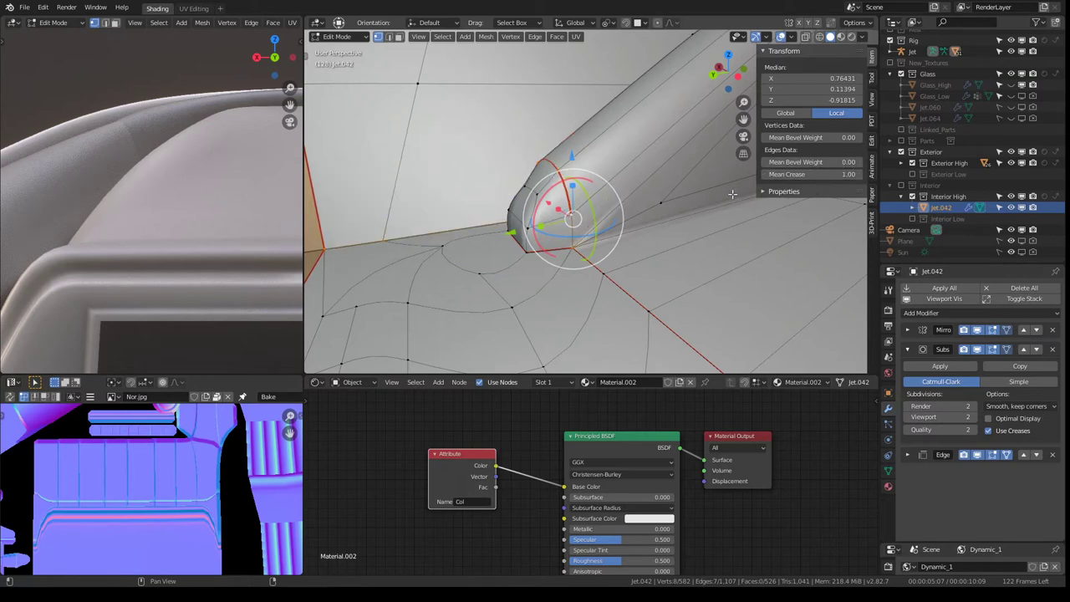
- Nudge a single tube-tip edge slightly along Y
{"action": "left_click", "coordinate": [558, 188]}
{"action": "middle_click_drag", "start_coordinate": [558, 187], "coordinate": [483, 197]}
{"action": "left_click_drag", "start_coordinate": [473, 180], "coordinate": [472, 180]}
{"action": "mouse_move", "coordinate": [472, 181]}
{"action": "middle_mouse_down"}
{"action": "mouse_move", "coordinate": [542, 144]}
{"action": "mouse_move", "coordinate": [593, 165]}
{"action": "mouse_move", "coordinate": [508, 259]}
{"action": "mouse_move", "coordinate": [561, 231]}
{"action": "mouse_move", "coordinate": [567, 215]}
{"action": "mouse_move", "coordinate": [503, 242]}
{"action": "middle_mouse_up"}
- Knife-cut a new edge from the tube-tip vertex down toward the floor
{"action": "left_click", "coordinate": [503, 242], "text": "shift"}
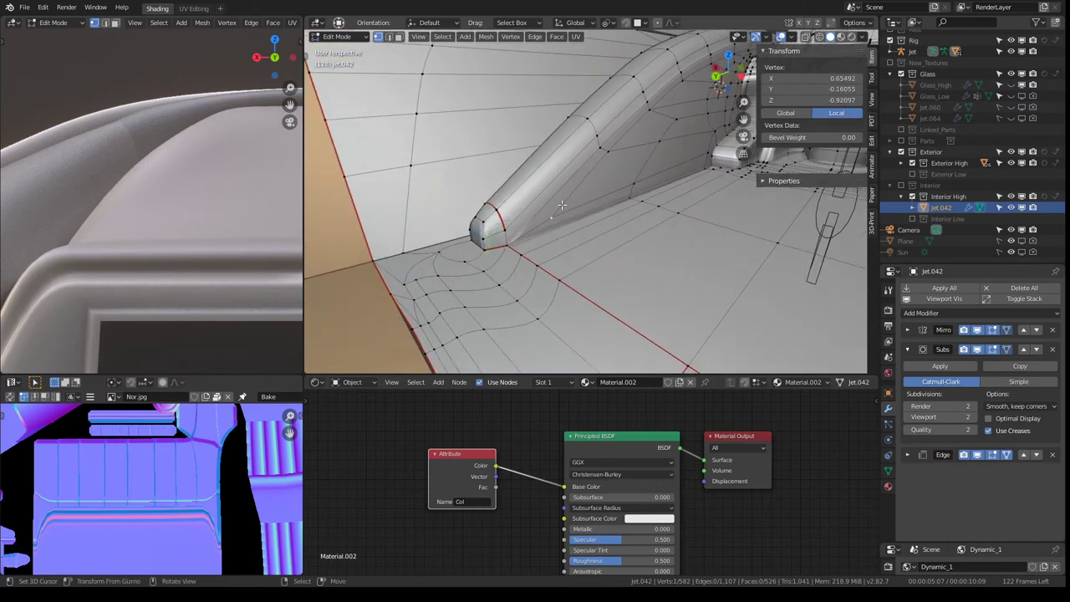
{"action": "left_click", "coordinate": [516, 226], "text": "shift"}
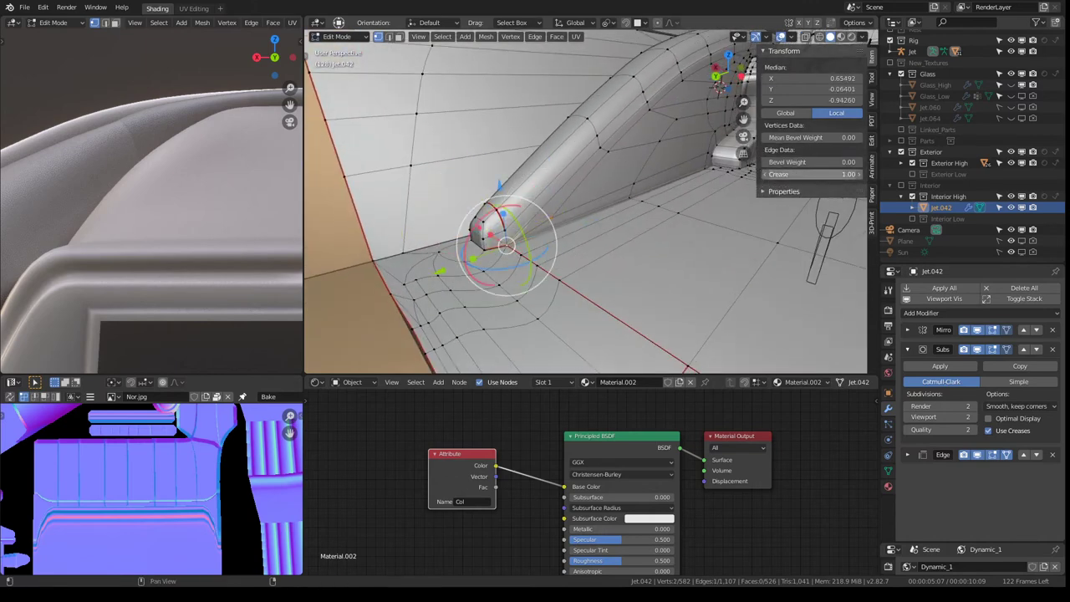
{"action": "middle_click_drag", "start_coordinate": [583, 239], "coordinate": [540, 237]}
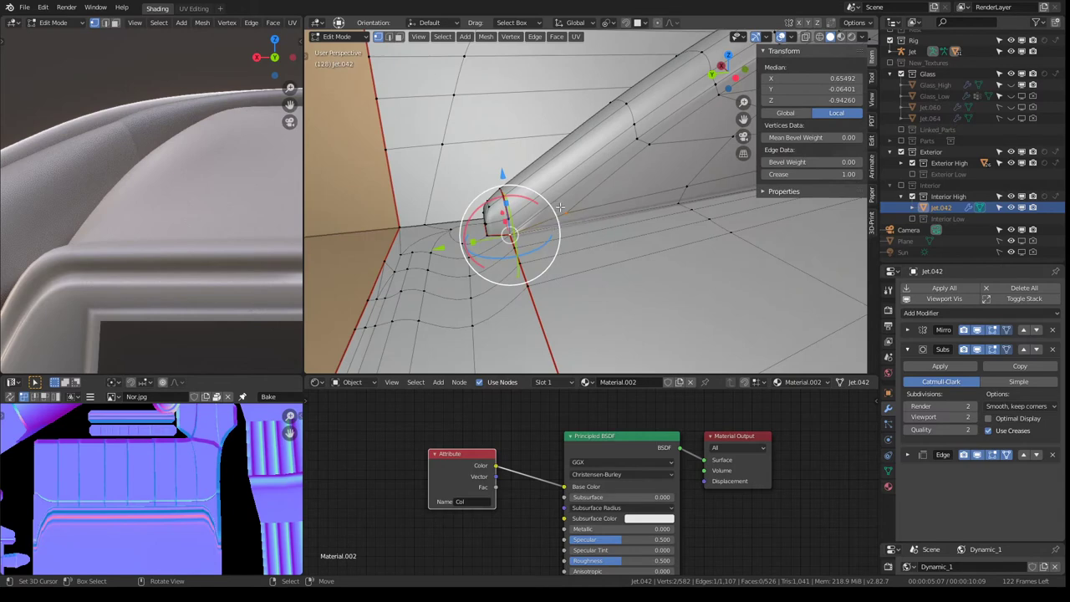
{"action": "key", "text": "k"}
{"action": "left_click", "coordinate": [569, 209]}
{"action": "middle_click_drag", "start_coordinate": [569, 209], "coordinate": [684, 234]}
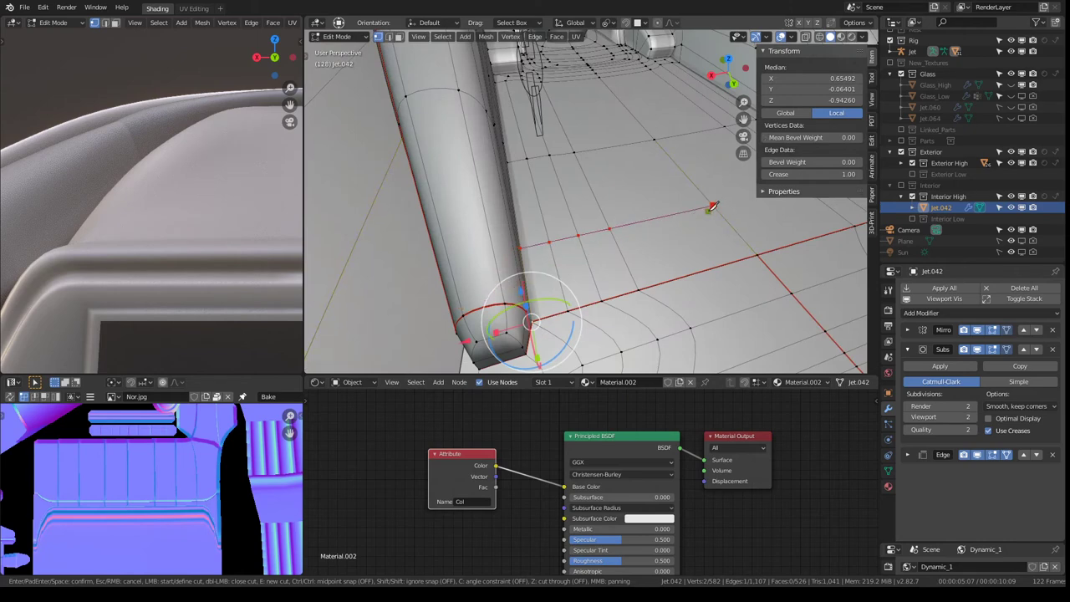
{"action": "key", "text": "Return"}
- Tidy the new cut by sliding an edge path and a vertex beside the tube end
{"action": "middle_click_drag", "start_coordinate": [712, 206], "coordinate": [589, 215]}
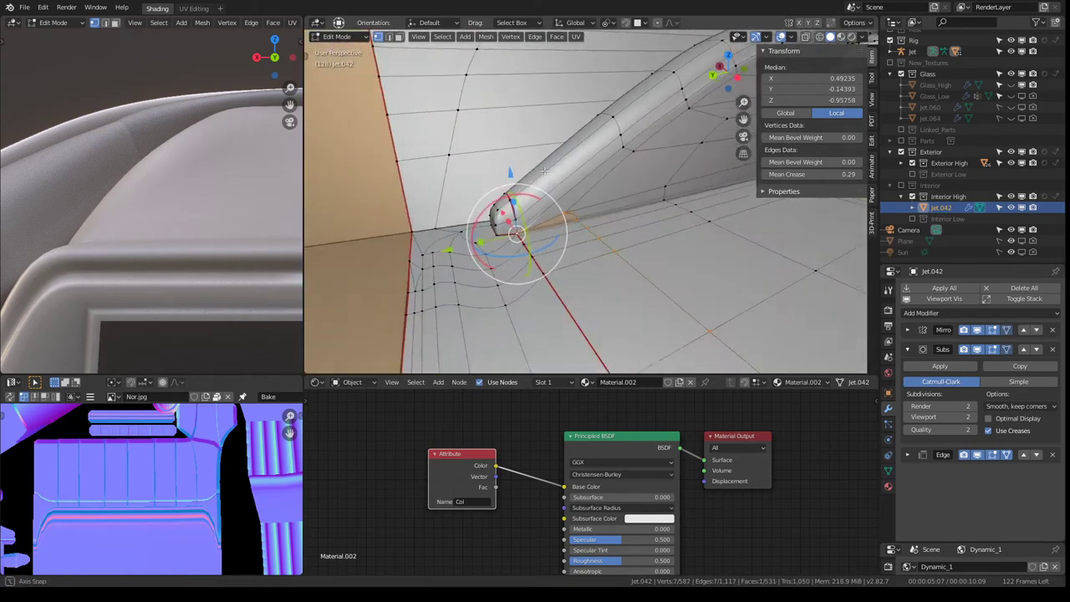
{"action": "left_click", "coordinate": [582, 204]}
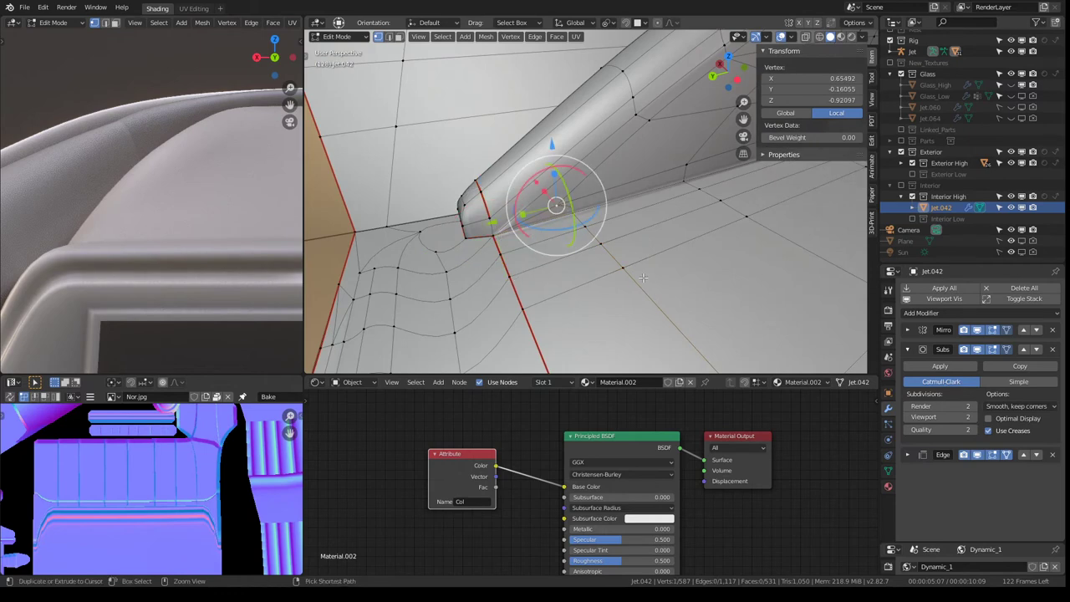
{"action": "mouse_move", "coordinate": [643, 276]}
{"action": "middle_mouse_down"}
{"action": "mouse_move", "coordinate": [586, 251]}
{"action": "mouse_move", "coordinate": [691, 228]}
{"action": "middle_mouse_up"}
{"action": "left_click", "coordinate": [585, 251], "text": "ctrl"}
{"action": "key", "text": "g"}
{"action": "key", "text": "g"}
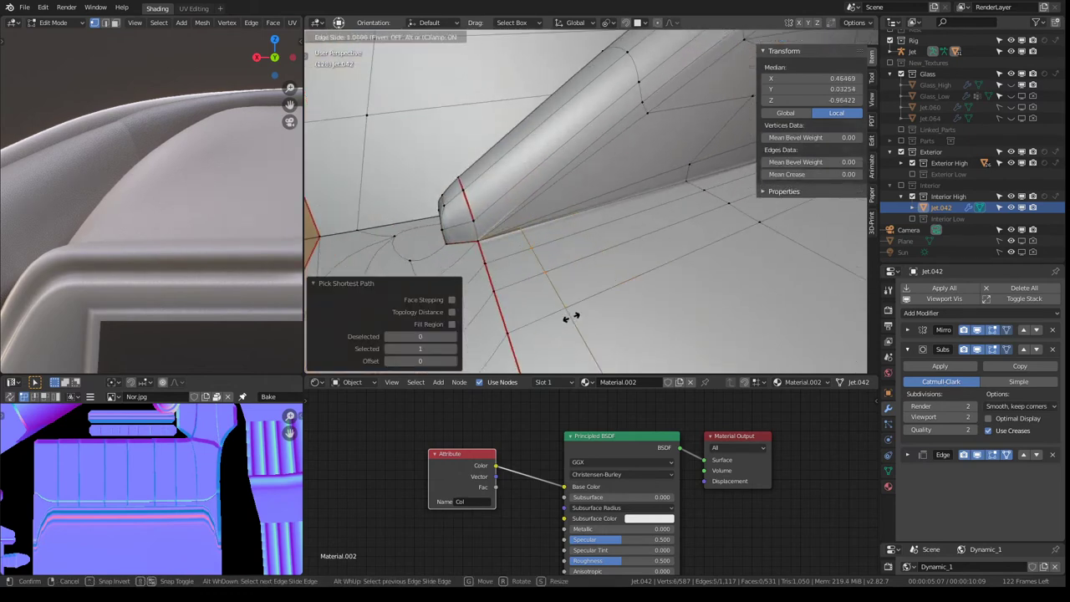
{"action": "right_click", "coordinate": [628, 282]}
{"action": "middle_click_drag", "start_coordinate": [628, 282], "coordinate": [565, 243]}
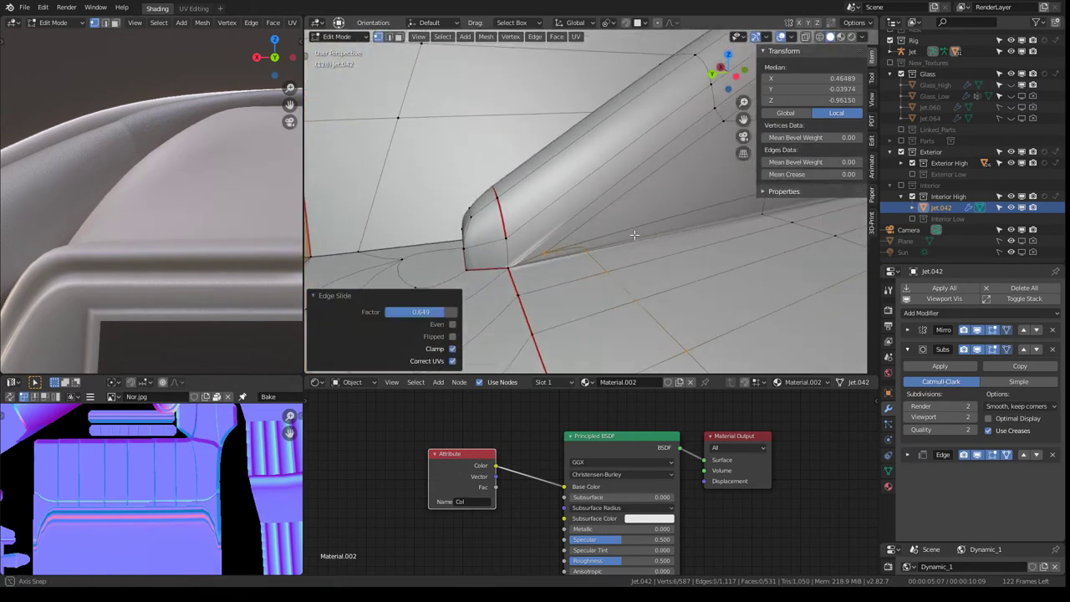
{"action": "left_click", "coordinate": [565, 243]}
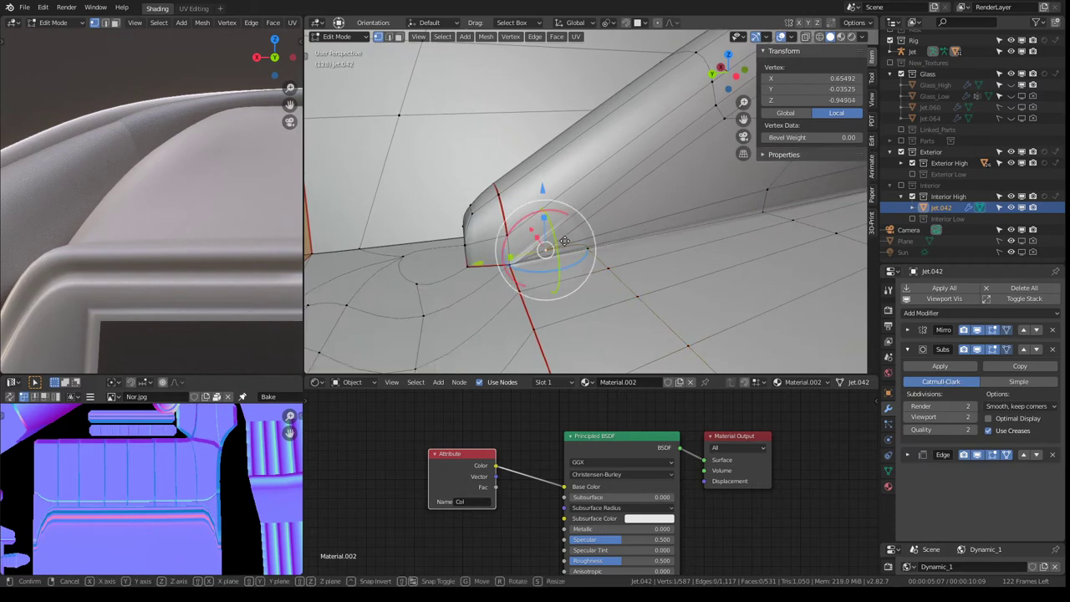
{"action": "left_click", "coordinate": [567, 237]}
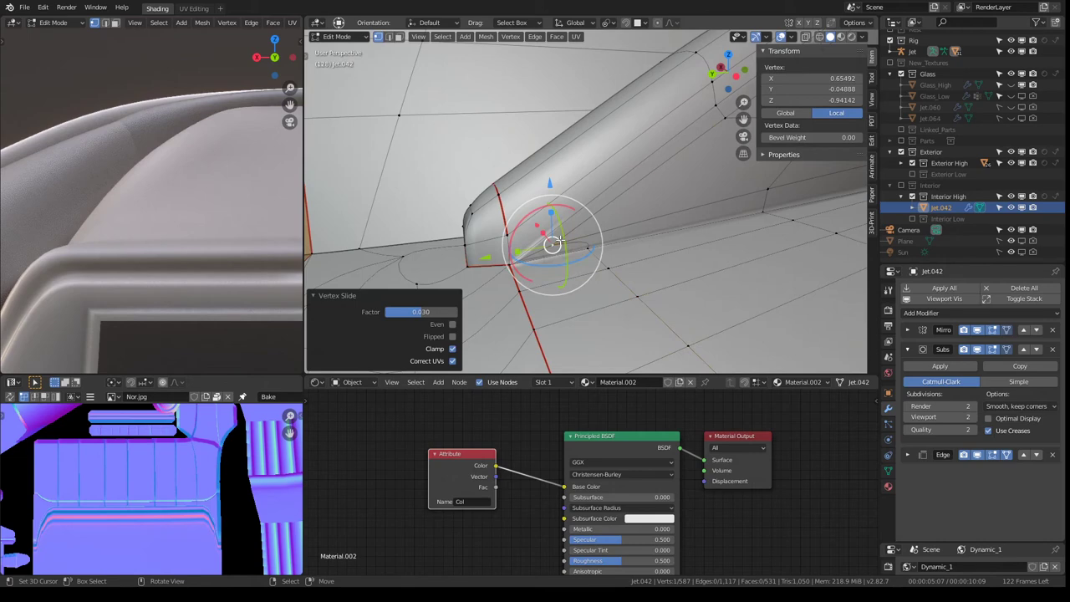
- Add another knife cut at the tube end and select a vertex there
{"action": "key", "text": "k"}
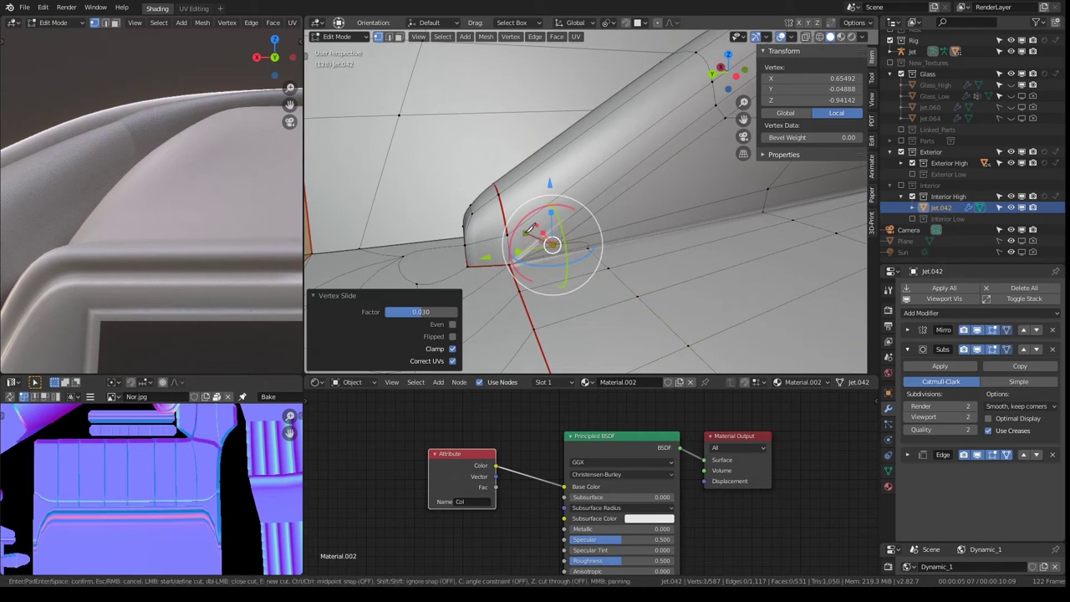
{"action": "key", "text": "Return"}
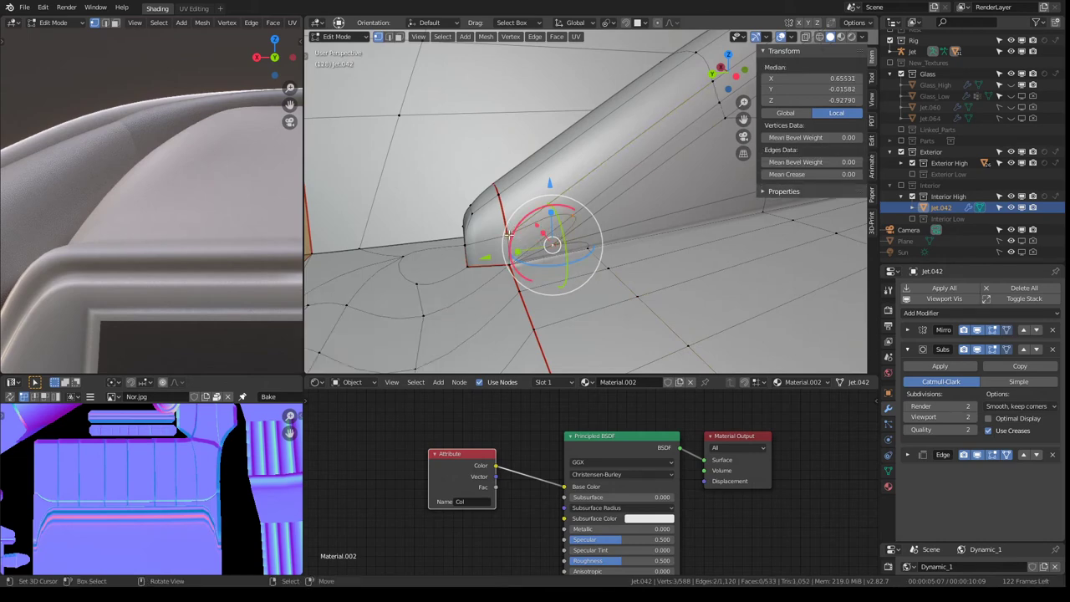
{"action": "left_click", "coordinate": [627, 259]}
{"action": "middle_click_drag", "start_coordinate": [627, 259], "coordinate": [575, 242]}
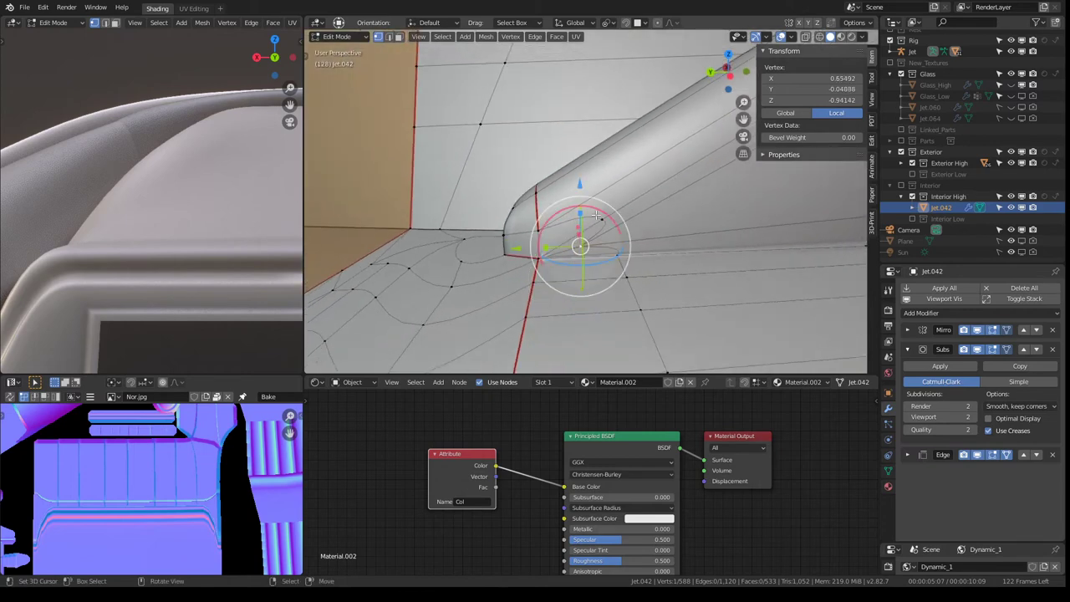
- Select a face at the tube end and toggle to Object Mode to inspect the seat
{"action": "left_click", "coordinate": [397, 37]}
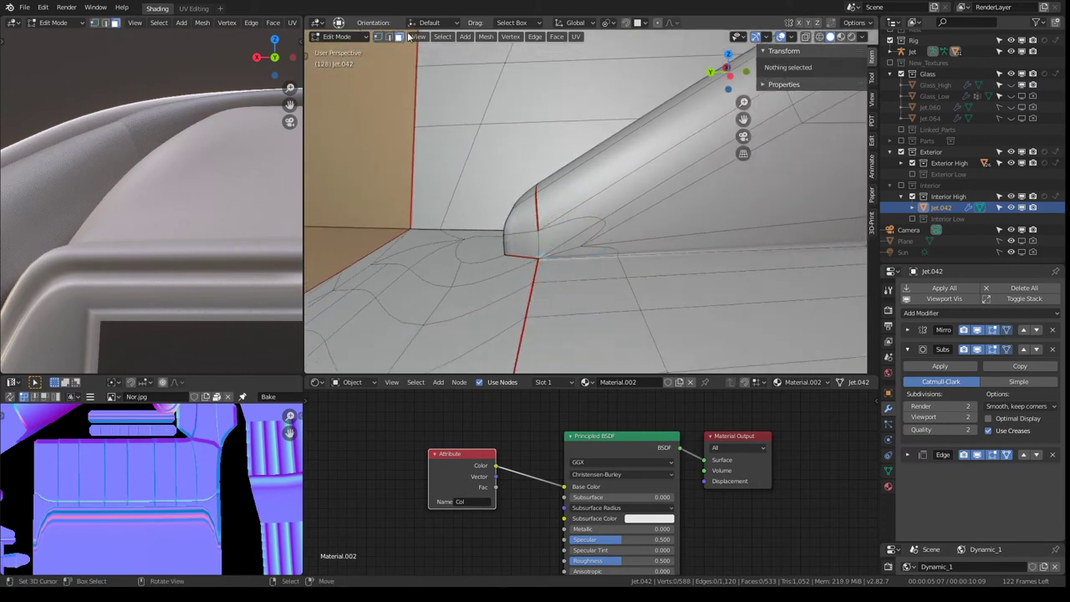
{"action": "left_click", "coordinate": [569, 233]}
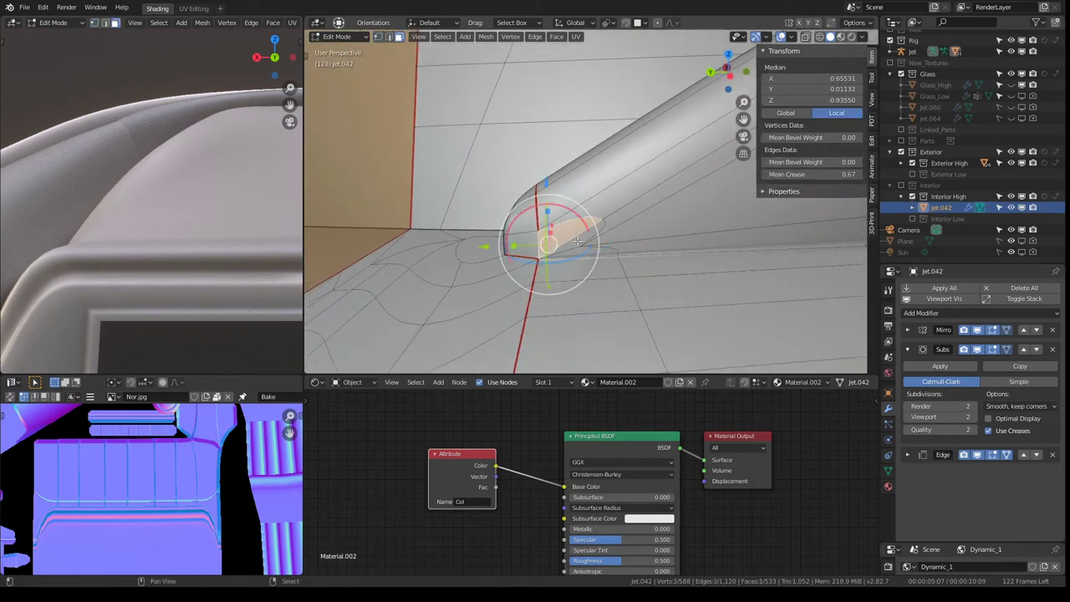
{"action": "mouse_move", "coordinate": [612, 243]}
{"action": "middle_mouse_down"}
{"action": "mouse_move", "coordinate": [568, 234]}
{"action": "mouse_move", "coordinate": [652, 211]}
{"action": "mouse_move", "coordinate": [569, 213]}
{"action": "middle_mouse_up"}
{"action": "key", "text": "Tab"}
{"action": "key", "text": "Tab"}
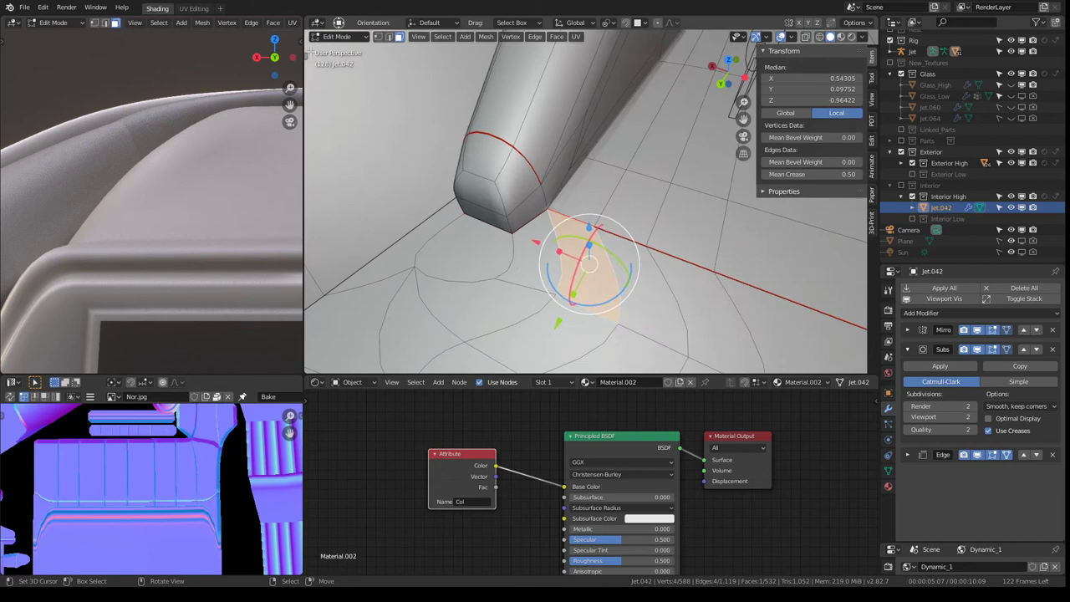
- Rotate a floor edge near the tube base and orbit to inspect the result
{"action": "left_click", "coordinate": [388, 35]}
{"action": "left_click", "coordinate": [536, 216]}
{"action": "key", "text": "ctrl+e"}
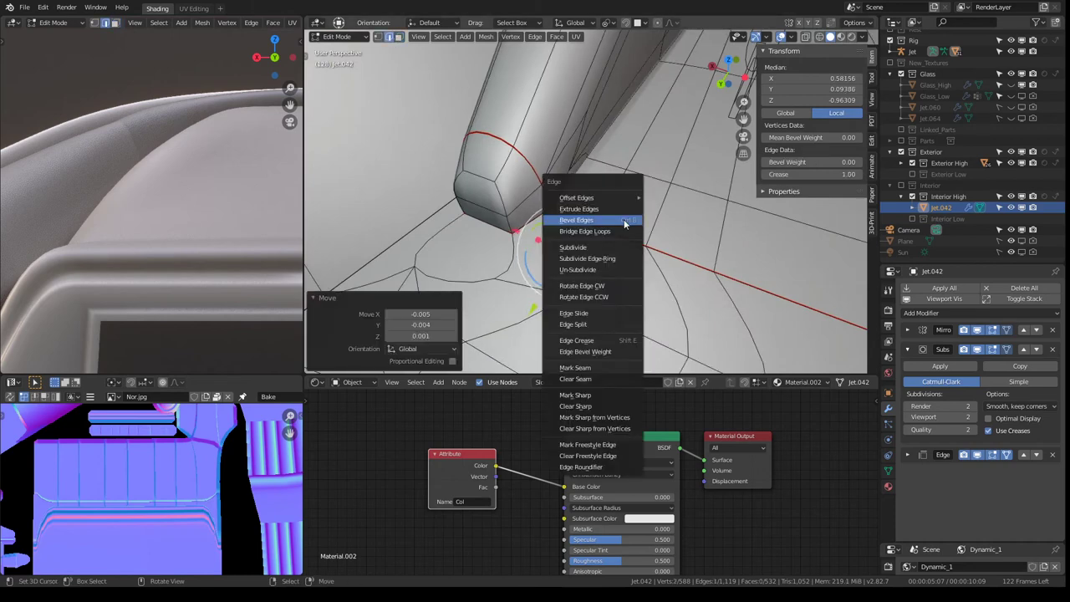
{"action": "key", "text": "Escape"}
{"action": "left_click", "coordinate": [535, 224]}
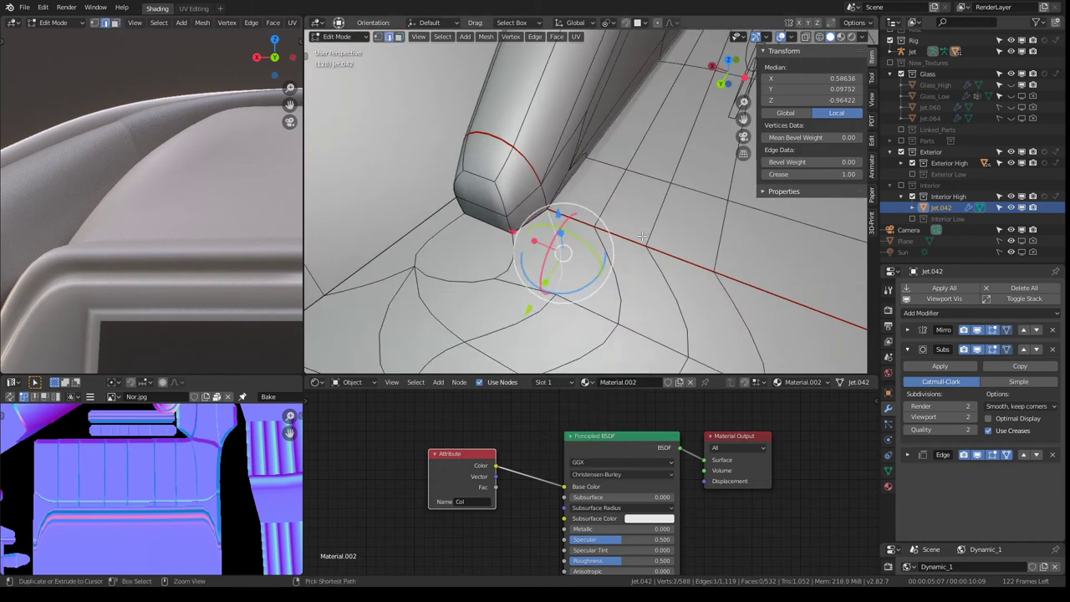
{"action": "key", "text": "ctrl+e"}
{"action": "left_click", "coordinate": [607, 288]}
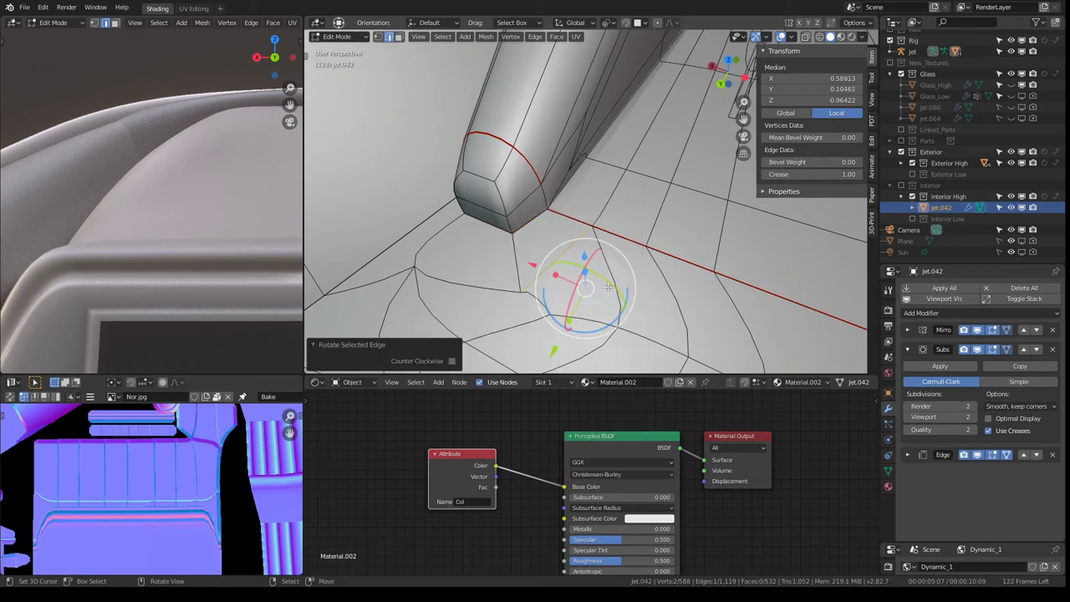
{"action": "middle_click_drag", "start_coordinate": [608, 247], "coordinate": [591, 221]}
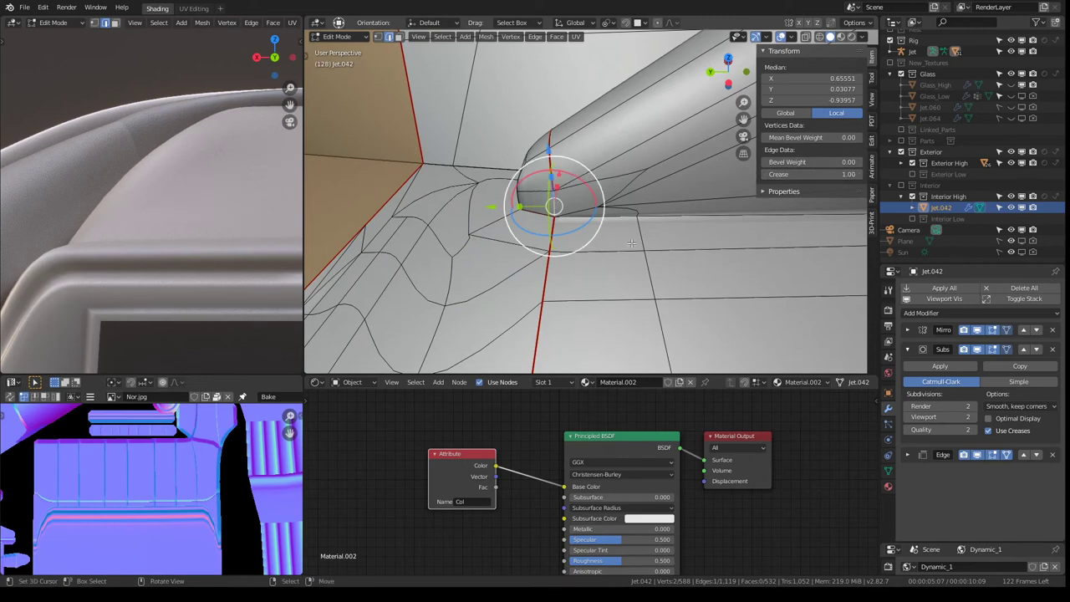
{"action": "middle_click_drag", "start_coordinate": [652, 230], "coordinate": [597, 227]}
- Preview Jet.042 in Object Mode, return to Edit Mode and select edges at the tube base
{"action": "key", "text": "Tab"}
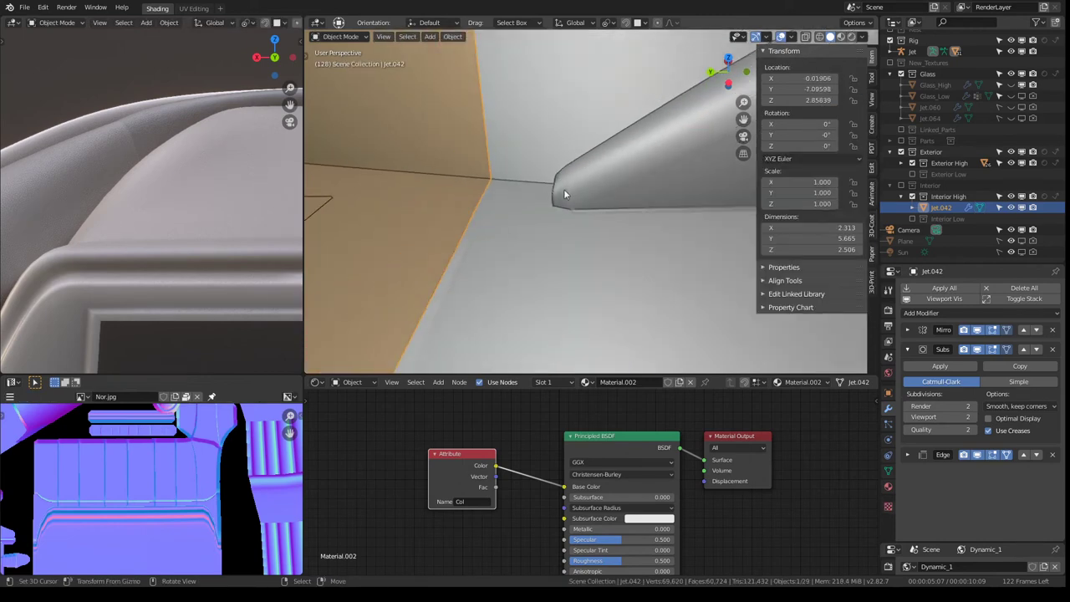
{"action": "mouse_move", "coordinate": [563, 189]}
{"action": "middle_mouse_down"}
{"action": "mouse_move", "coordinate": [702, 192]}
{"action": "mouse_move", "coordinate": [577, 267]}
{"action": "mouse_move", "coordinate": [535, 217]}
{"action": "mouse_move", "coordinate": [550, 203]}
{"action": "mouse_move", "coordinate": [626, 214]}
{"action": "middle_mouse_up"}
{"action": "key", "text": "Tab"}
{"action": "left_click", "coordinate": [535, 214]}
{"action": "left_click", "coordinate": [627, 214]}
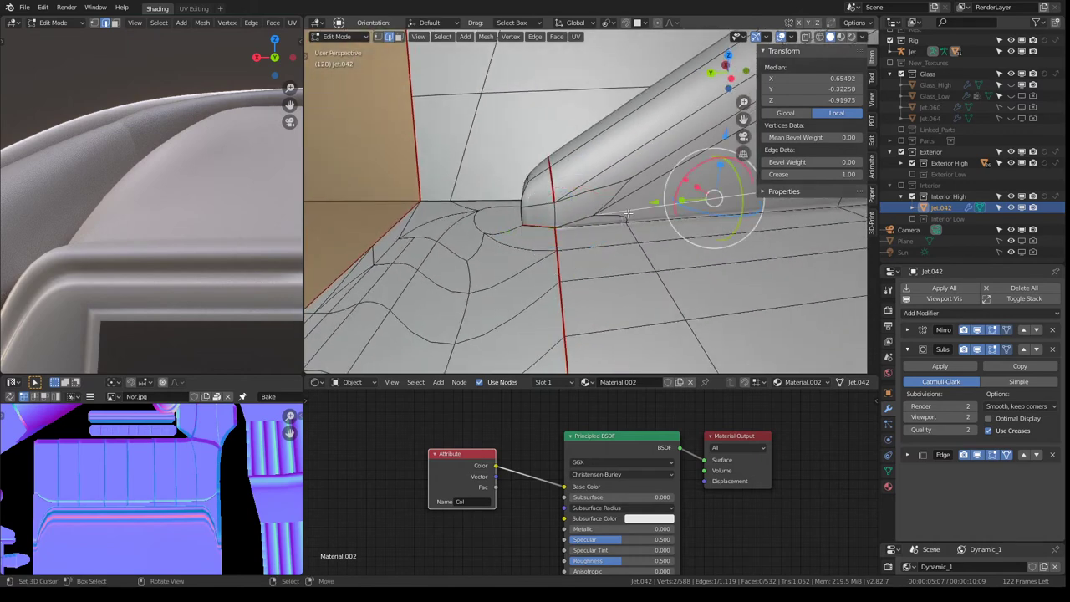
{"action": "left_click", "coordinate": [600, 209]}
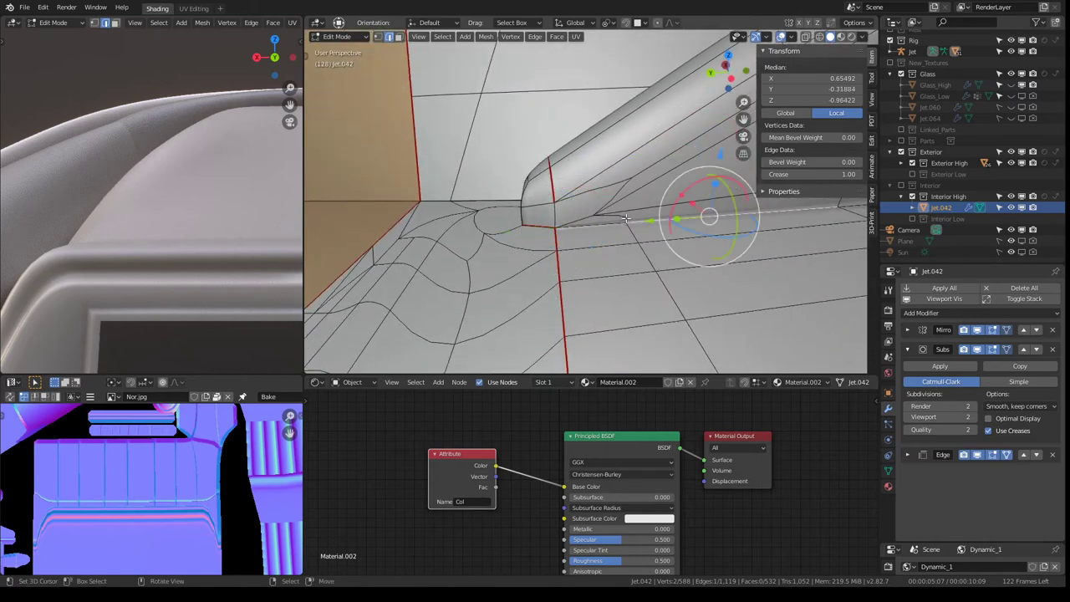
{"action": "middle_click_drag", "start_coordinate": [625, 219], "coordinate": [575, 214]}
{"action": "left_click", "coordinate": [572, 210]}
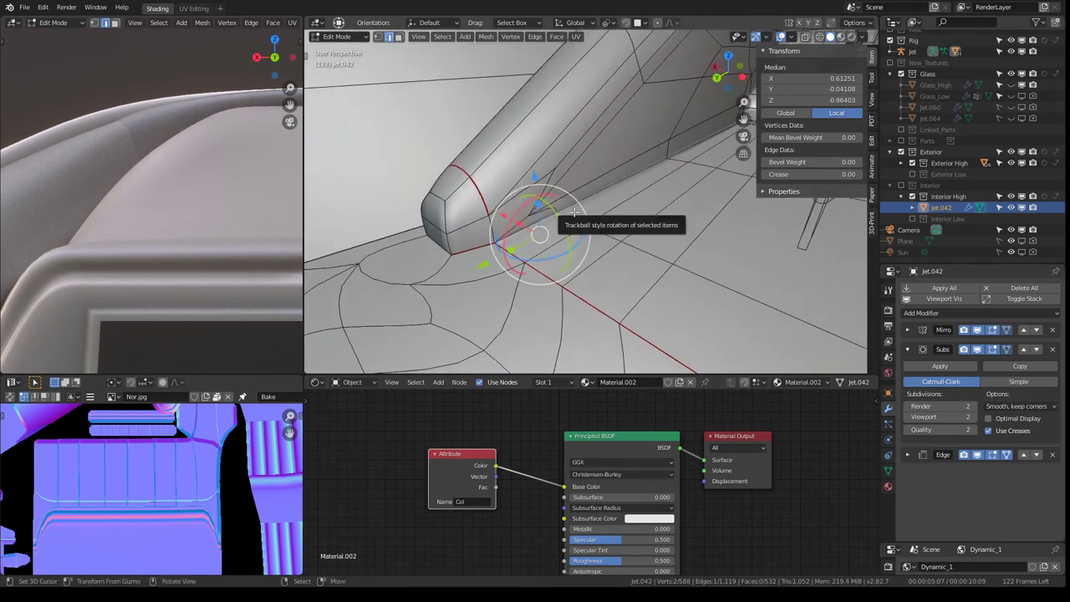
- Knife-cut a new edge across the floor and preview it in Object Mode
{"action": "key", "text": "k"}
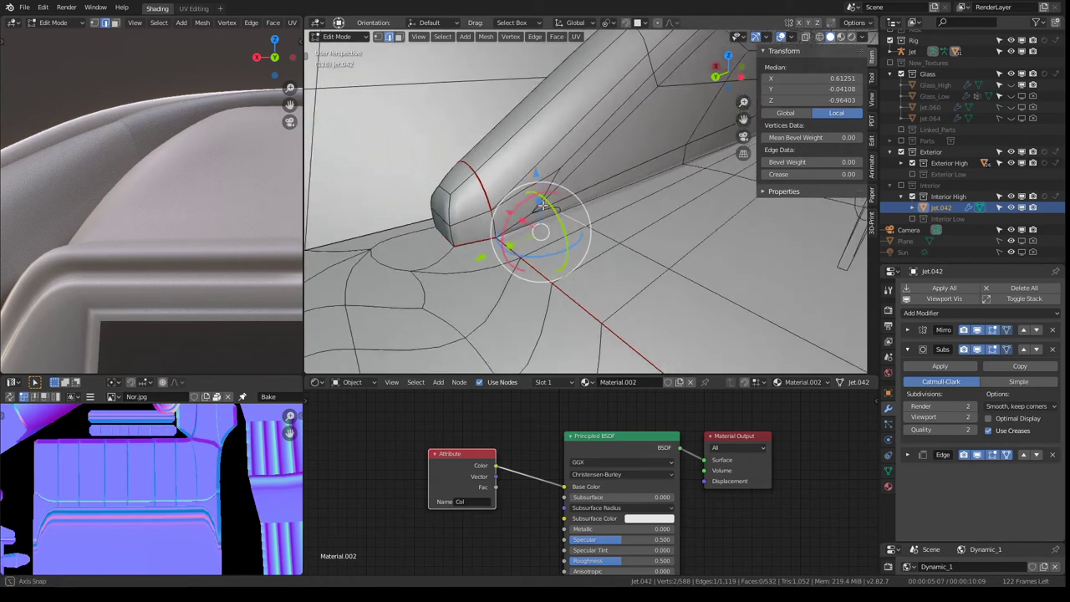
{"action": "mouse_move", "coordinate": [555, 209]}
{"action": "middle_mouse_down"}
{"action": "mouse_move", "coordinate": [558, 198]}
{"action": "mouse_move", "coordinate": [611, 186]}
{"action": "mouse_move", "coordinate": [551, 234]}
{"action": "mouse_move", "coordinate": [601, 228]}
{"action": "mouse_move", "coordinate": [576, 209]}
{"action": "mouse_move", "coordinate": [499, 264]}
{"action": "mouse_move", "coordinate": [483, 248]}
{"action": "middle_mouse_up"}
{"action": "key", "text": "Return"}
{"action": "key", "text": "Tab"}
{"action": "key", "text": "Tab"}
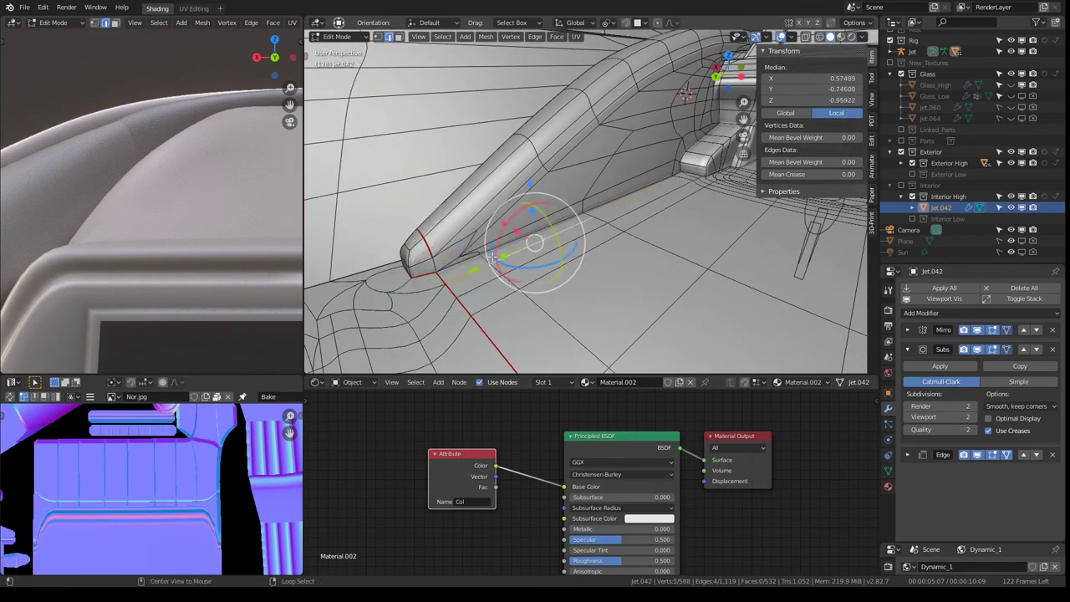
- Slide the edge beside the tube end to factor 0.112 and add a knife cut
{"action": "left_click", "coordinate": [497, 250], "text": "alt"}
{"action": "middle_click_drag", "start_coordinate": [486, 256], "coordinate": [500, 211]}
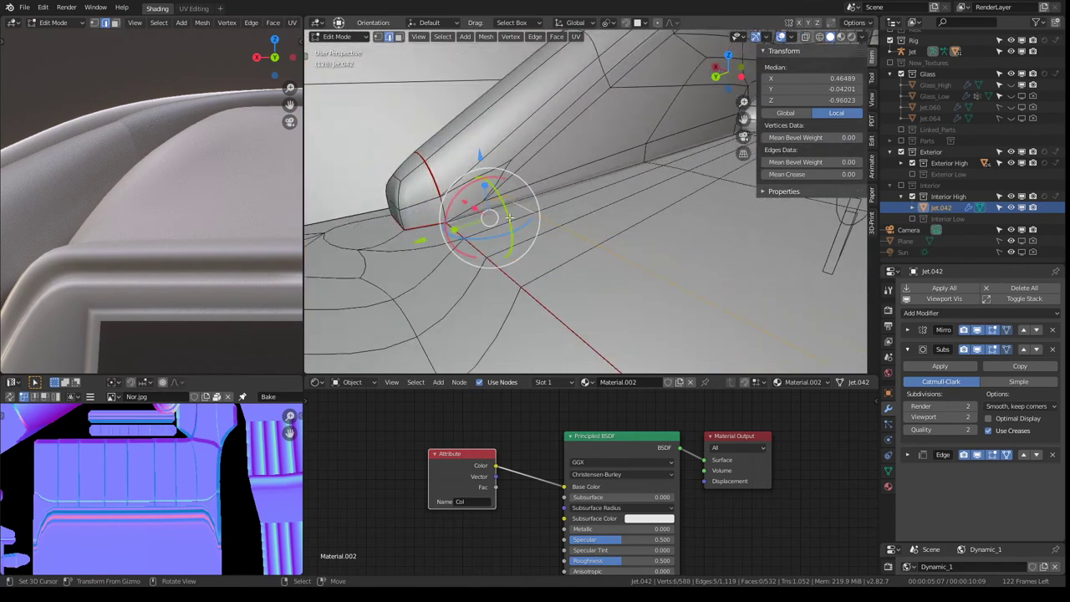
{"action": "left_click", "coordinate": [501, 211]}
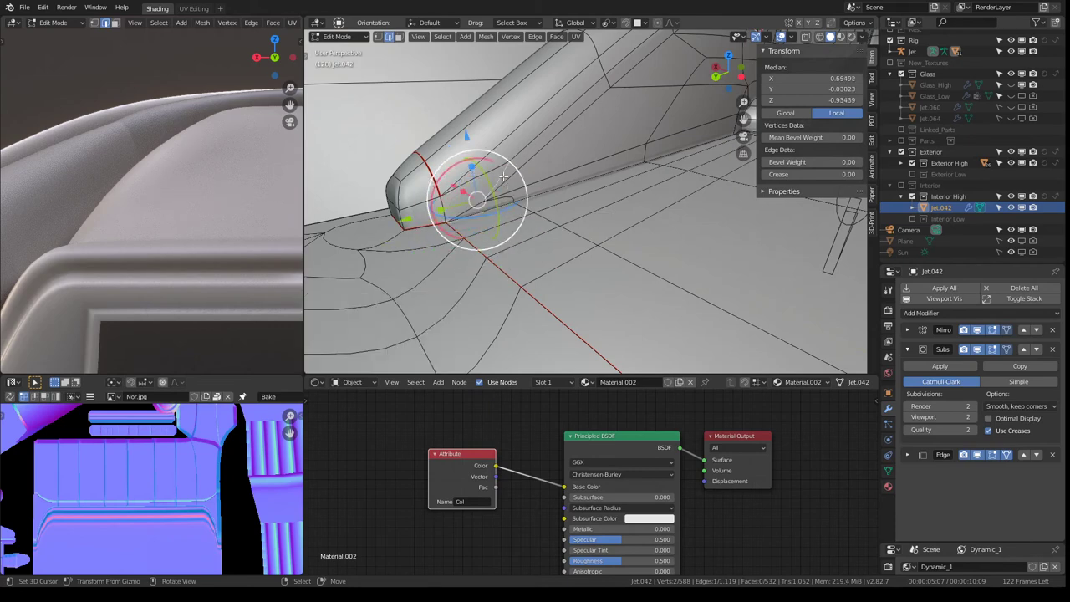
{"action": "key", "text": "g"}
{"action": "key", "text": "g"}
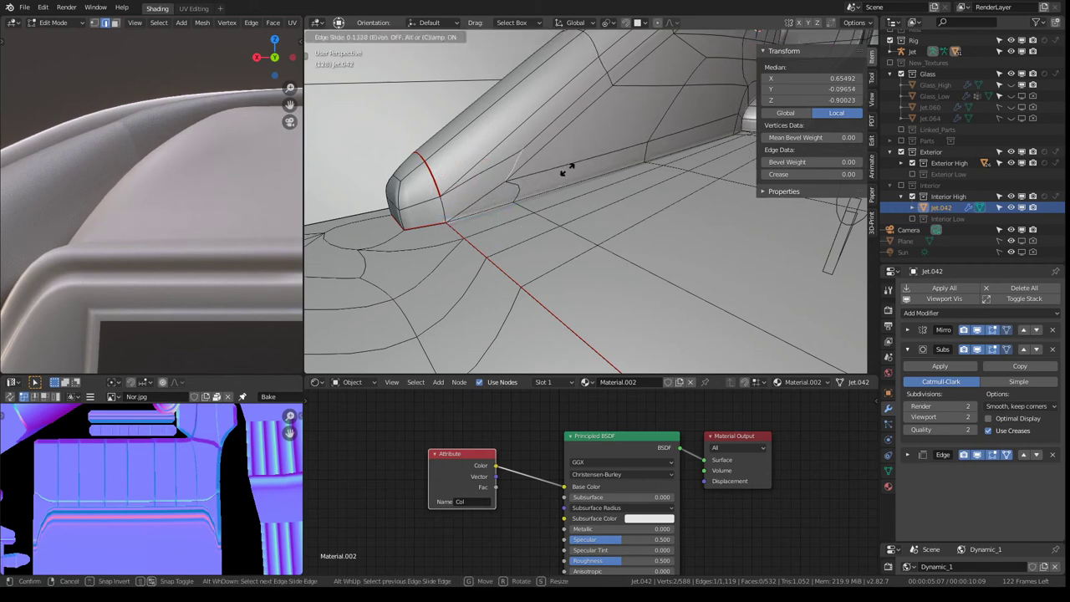
{"action": "left_click", "coordinate": [566, 170]}
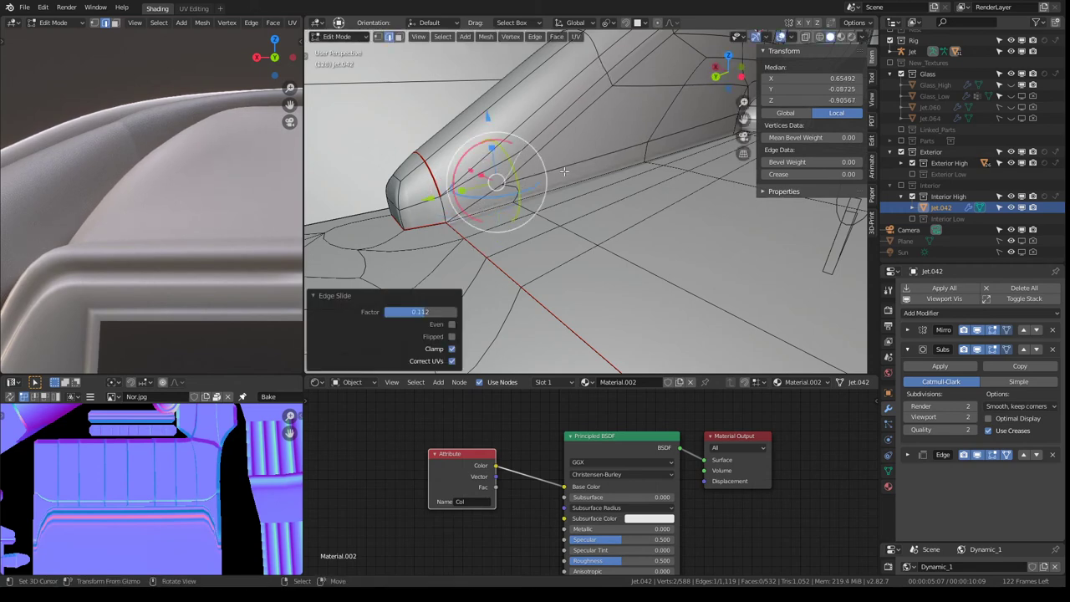
{"action": "key", "text": "k"}
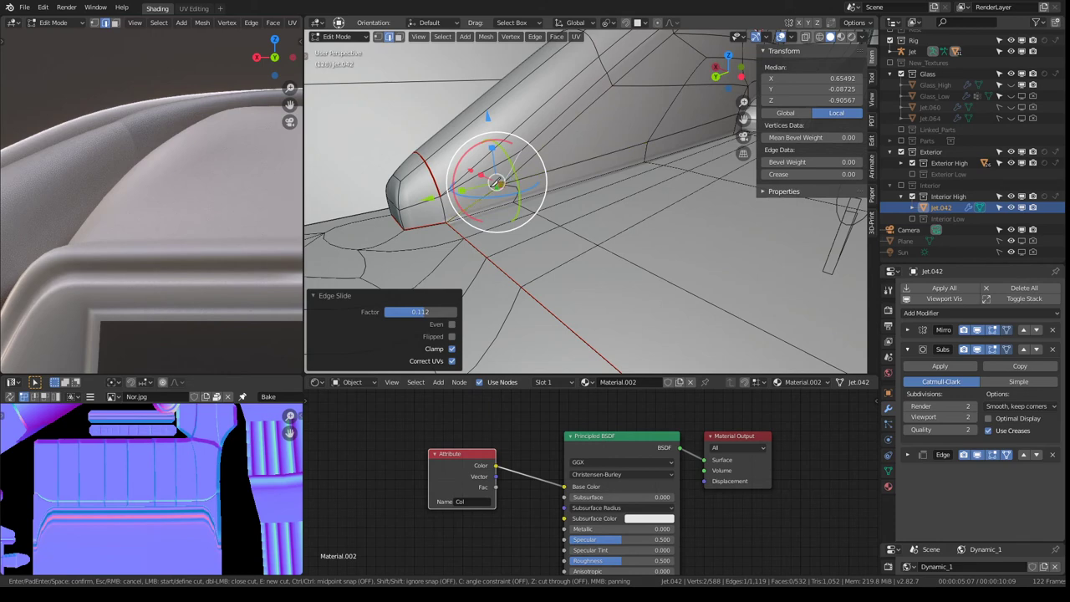
{"action": "key", "text": "Return"}
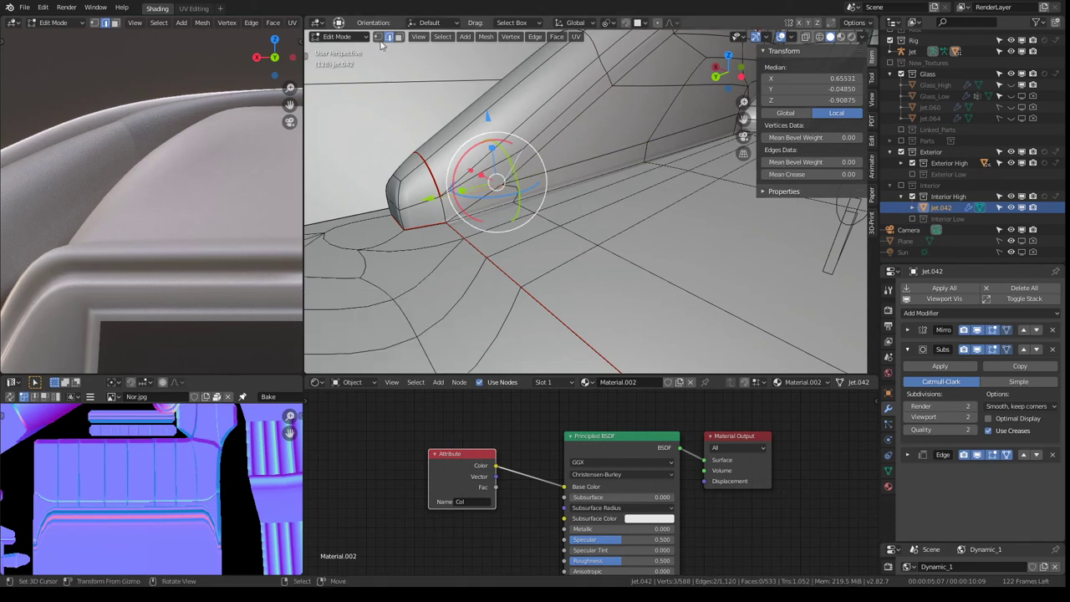
- Select several faces on the tube nose and its cap in face mode
{"action": "left_click", "coordinate": [399, 37]}
{"action": "left_click", "coordinate": [458, 199]}
{"action": "left_click", "coordinate": [463, 199]}
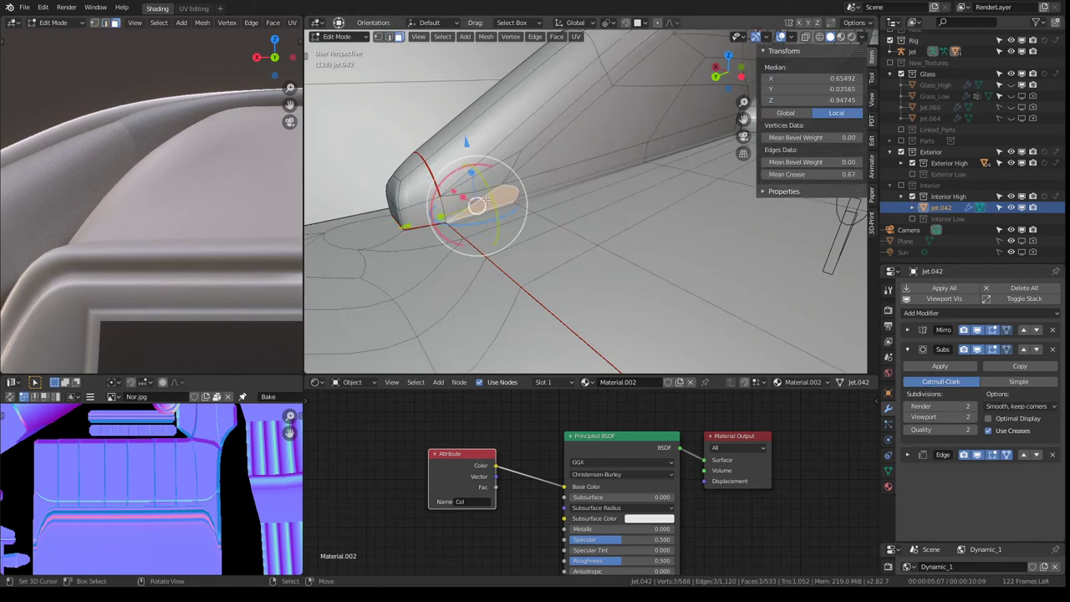
{"action": "mouse_move", "coordinate": [462, 199]}
{"action": "middle_mouse_down"}
{"action": "mouse_move", "coordinate": [590, 207]}
{"action": "mouse_move", "coordinate": [572, 316]}
{"action": "middle_mouse_up"}
{"action": "left_click", "coordinate": [572, 316]}
{"action": "left_click", "coordinate": [483, 306]}
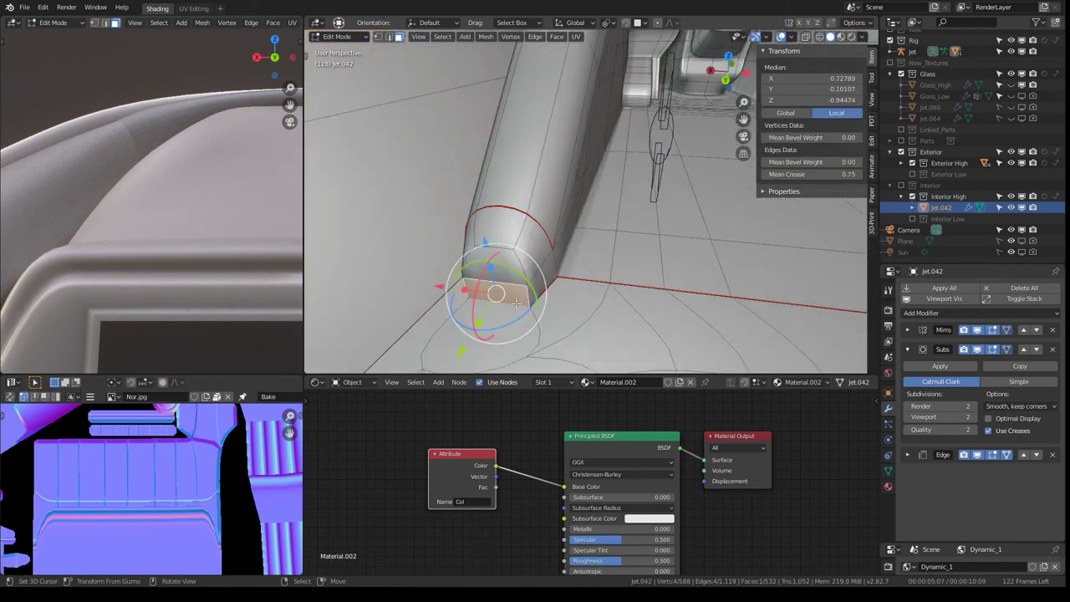
{"action": "left_click", "coordinate": [468, 328]}
{"action": "left_click", "coordinate": [528, 290]}
- Add the nose-base band and remaining cap faces, then return to Object Mode
{"action": "middle_click_drag", "start_coordinate": [492, 294], "coordinate": [519, 279]}
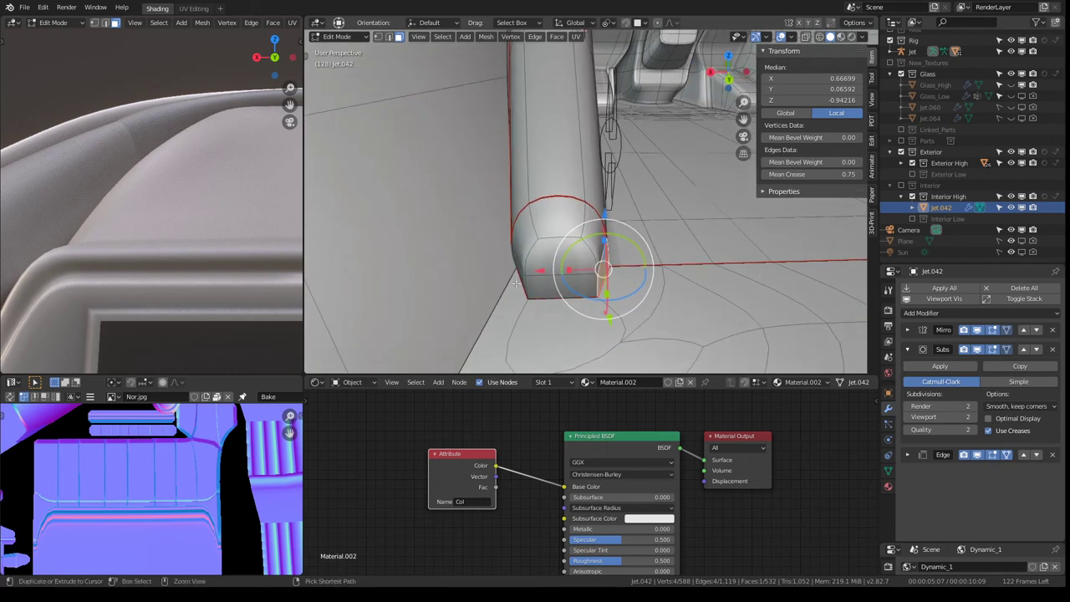
{"action": "left_click", "coordinate": [520, 277], "text": "ctrl"}
{"action": "left_click", "coordinate": [534, 230], "text": "shift"}
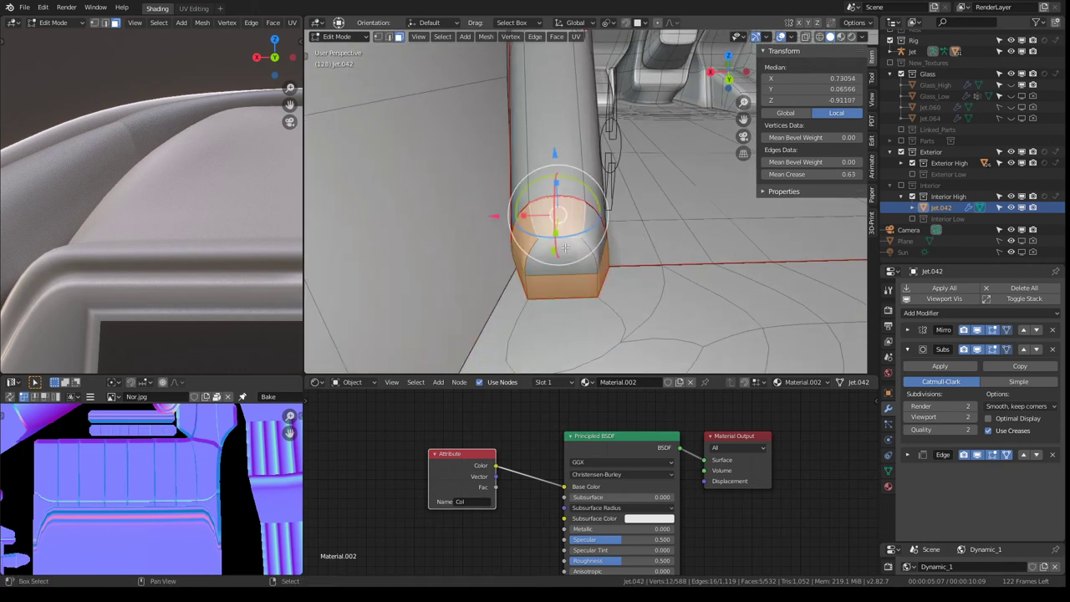
{"action": "left_click", "coordinate": [577, 219], "text": "shift"}
{"action": "left_click", "coordinate": [585, 242], "text": "shift"}
{"action": "key", "text": "Tab"}
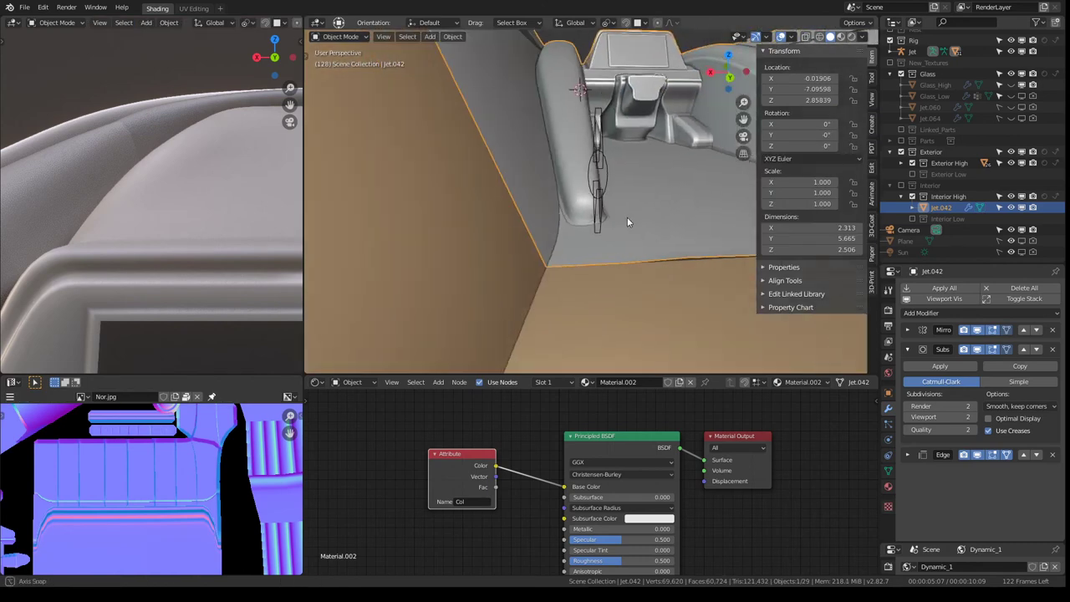
- Select two small faces near the jet nose and grow the selection around the tube base
{"action": "key", "text": "Tab"}
{"action": "mouse_move", "coordinate": [535, 210]}
{"action": "middle_mouse_down"}
{"action": "mouse_move", "coordinate": [558, 219]}
{"action": "mouse_move", "coordinate": [536, 199]}
{"action": "mouse_move", "coordinate": [487, 208]}
{"action": "mouse_move", "coordinate": [505, 255]}
{"action": "mouse_move", "coordinate": [539, 217]}
{"action": "mouse_move", "coordinate": [524, 245]}
{"action": "middle_mouse_up"}
{"action": "left_click", "coordinate": [532, 218]}
{"action": "left_click", "coordinate": [537, 229]}
{"action": "key", "text": "ctrl+l"}
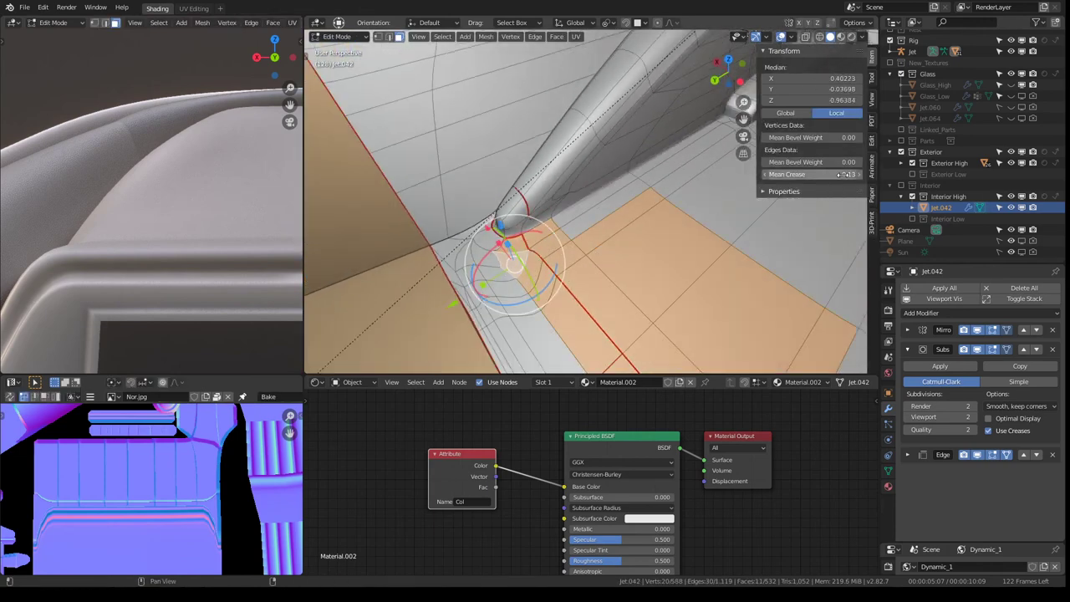
- Extend the face selection into a strip along the tube side
{"action": "mouse_move", "coordinate": [612, 231]}
{"action": "middle_mouse_down"}
{"action": "mouse_move", "coordinate": [518, 196]}
{"action": "mouse_move", "coordinate": [585, 201]}
{"action": "mouse_move", "coordinate": [627, 234]}
{"action": "mouse_move", "coordinate": [568, 193]}
{"action": "middle_mouse_up"}
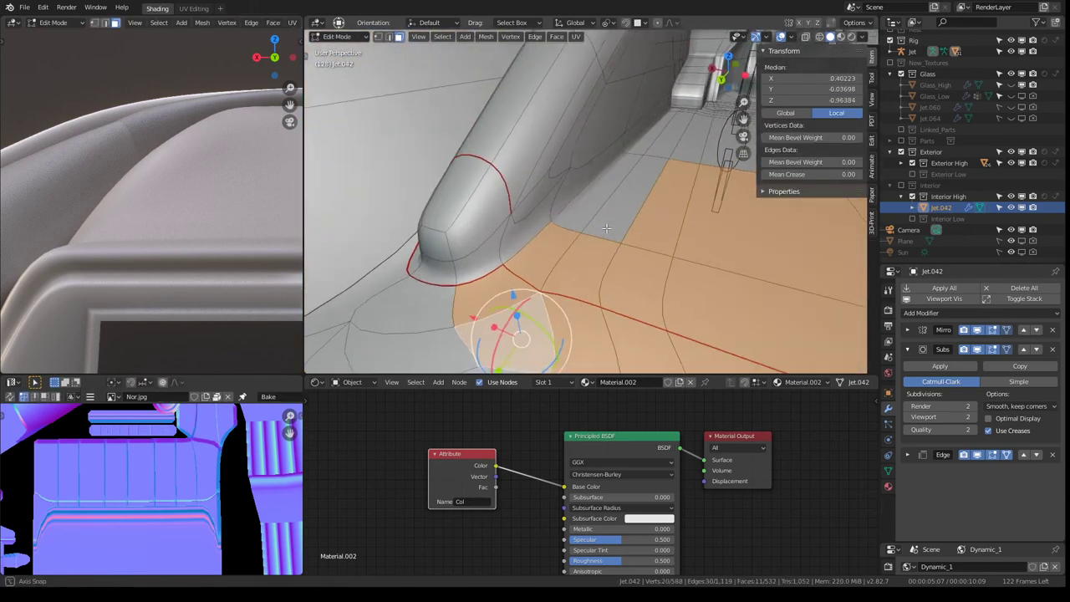
{"action": "left_click", "coordinate": [560, 179]}
{"action": "left_click", "coordinate": [529, 182], "text": "shift"}
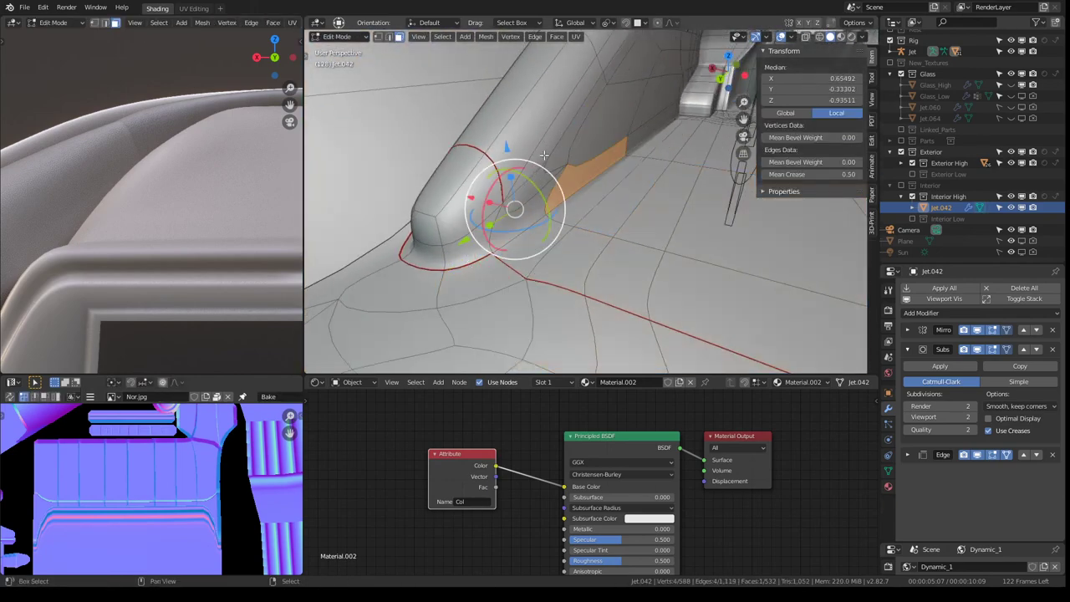
{"action": "left_click", "coordinate": [543, 155], "text": "shift"}
{"action": "left_click", "coordinate": [542, 201], "text": "shift"}
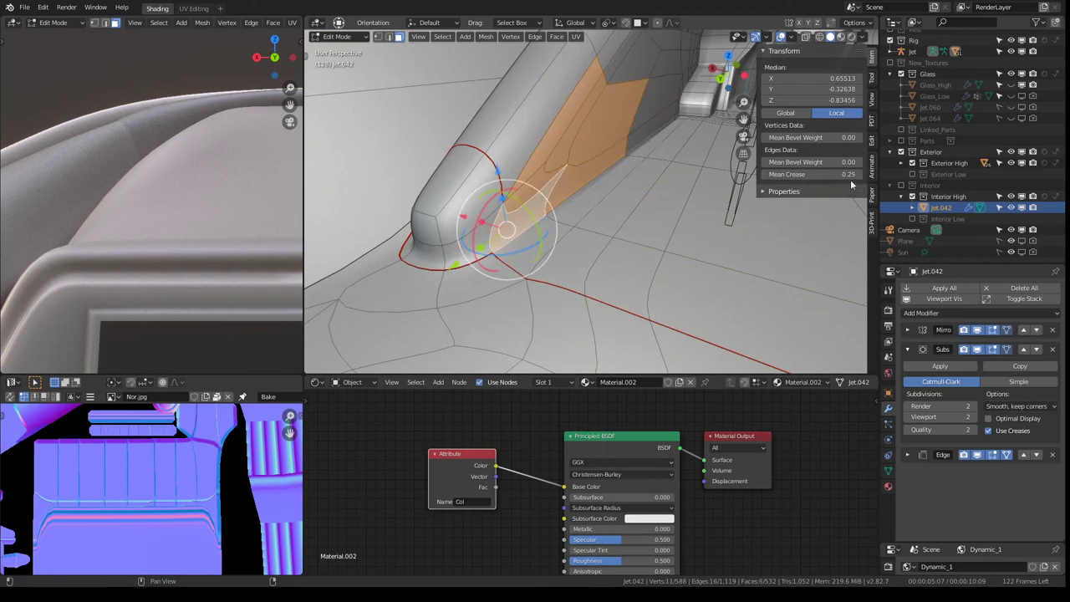
- Select a cockpit seat face and preview the smoothed seat in Object Mode
{"action": "key", "text": "Tab"}
{"action": "mouse_move", "coordinate": [795, 191]}
{"action": "middle_mouse_down"}
{"action": "mouse_move", "coordinate": [580, 187]}
{"action": "mouse_move", "coordinate": [520, 220]}
{"action": "mouse_move", "coordinate": [627, 185]}
{"action": "mouse_move", "coordinate": [551, 199]}
{"action": "mouse_move", "coordinate": [685, 243]}
{"action": "mouse_move", "coordinate": [574, 186]}
{"action": "mouse_move", "coordinate": [616, 181]}
{"action": "mouse_move", "coordinate": [568, 191]}
{"action": "mouse_move", "coordinate": [597, 196]}
{"action": "middle_mouse_up"}
{"action": "key", "text": "Tab"}
{"action": "left_click", "coordinate": [529, 201]}
{"action": "key", "text": "Tab"}
{"action": "mouse_move", "coordinate": [529, 201]}
{"action": "middle_mouse_down"}
{"action": "mouse_move", "coordinate": [589, 237]}
{"action": "mouse_move", "coordinate": [583, 252]}
{"action": "mouse_move", "coordinate": [551, 238]}
{"action": "mouse_move", "coordinate": [571, 220]}
{"action": "mouse_move", "coordinate": [536, 182]}
{"action": "mouse_move", "coordinate": [620, 155]}
{"action": "mouse_move", "coordinate": [586, 182]}
{"action": "middle_mouse_up"}
{"action": "key", "text": "Tab"}
- Select an edge loop on the cockpit seat in edge mode and inspect it in Object Mode
{"action": "left_click", "coordinate": [389, 38]}
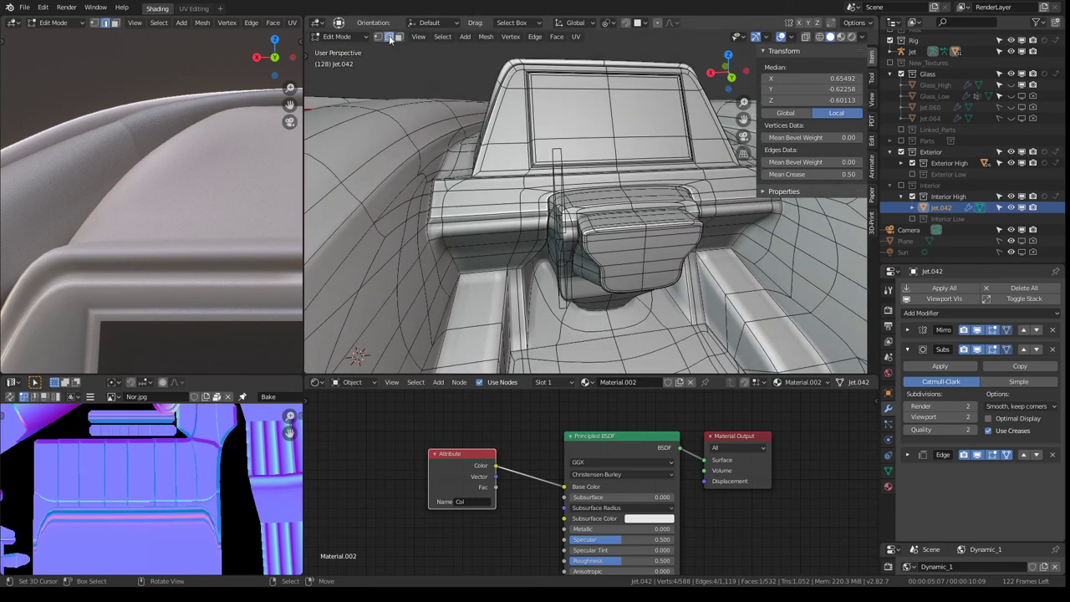
{"action": "left_click", "coordinate": [494, 202], "text": "ctrl+alt"}
{"action": "mouse_move", "coordinate": [493, 201]}
{"action": "middle_mouse_down"}
{"action": "mouse_move", "coordinate": [696, 214]}
{"action": "mouse_move", "coordinate": [544, 154]}
{"action": "mouse_move", "coordinate": [430, 142]}
{"action": "mouse_move", "coordinate": [505, 132]}
{"action": "mouse_move", "coordinate": [414, 90]}
{"action": "mouse_move", "coordinate": [549, 115]}
{"action": "mouse_move", "coordinate": [645, 194]}
{"action": "mouse_move", "coordinate": [588, 160]}
{"action": "middle_mouse_up"}
{"action": "key", "text": "Tab"}
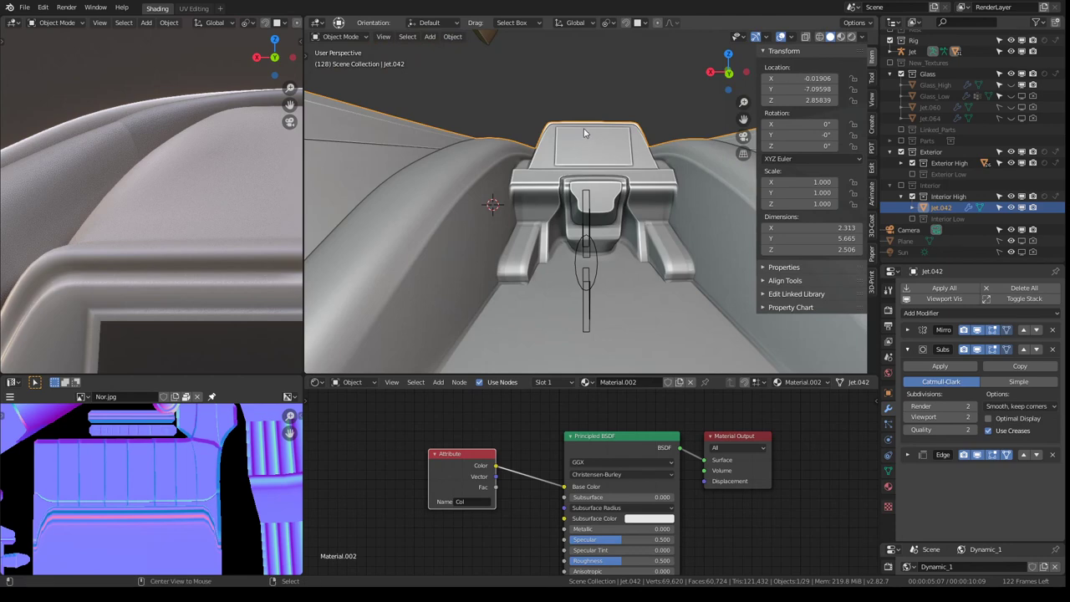
{"action": "mouse_move", "coordinate": [588, 160]}
{"action": "middle_mouse_down"}
{"action": "mouse_move", "coordinate": [509, 191]}
{"action": "mouse_move", "coordinate": [598, 133]}
{"action": "mouse_move", "coordinate": [611, 211]}
{"action": "mouse_move", "coordinate": [565, 229]}
{"action": "mouse_move", "coordinate": [553, 148]}
{"action": "mouse_move", "coordinate": [561, 183]}
{"action": "middle_mouse_up"}
{"action": "key", "text": "Tab"}
{"action": "key", "text": "Tab"}
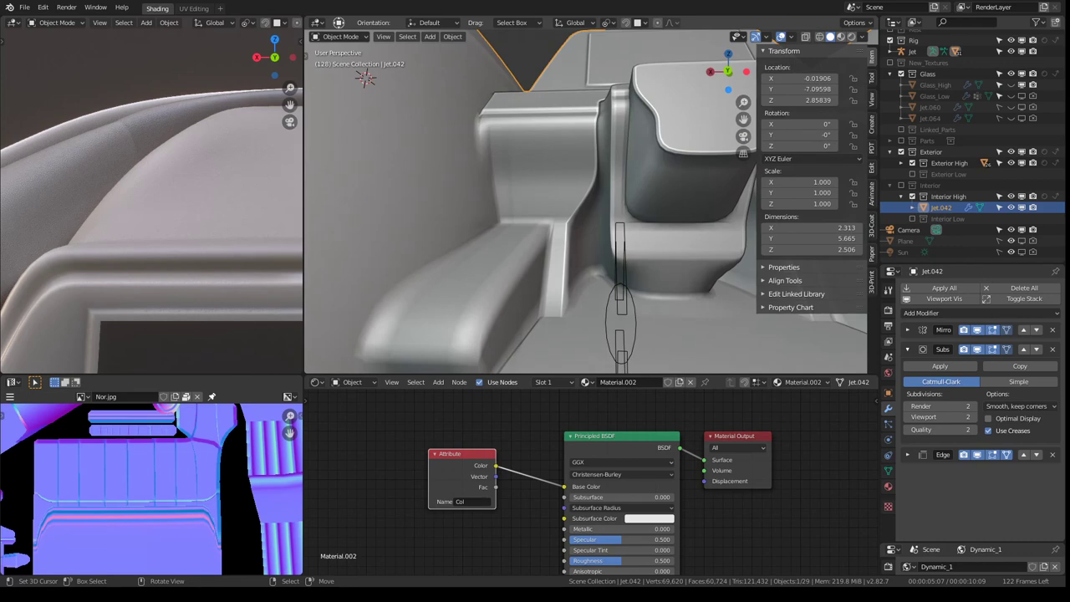
{"action": "mouse_move", "coordinate": [575, 186]}
{"action": "middle_mouse_down"}
{"action": "mouse_move", "coordinate": [445, 246]}
{"action": "mouse_move", "coordinate": [580, 250]}
{"action": "mouse_move", "coordinate": [545, 263]}
{"action": "mouse_move", "coordinate": [544, 210]}
{"action": "mouse_move", "coordinate": [548, 230]}
{"action": "mouse_move", "coordinate": [625, 222]}
{"action": "middle_mouse_up"}
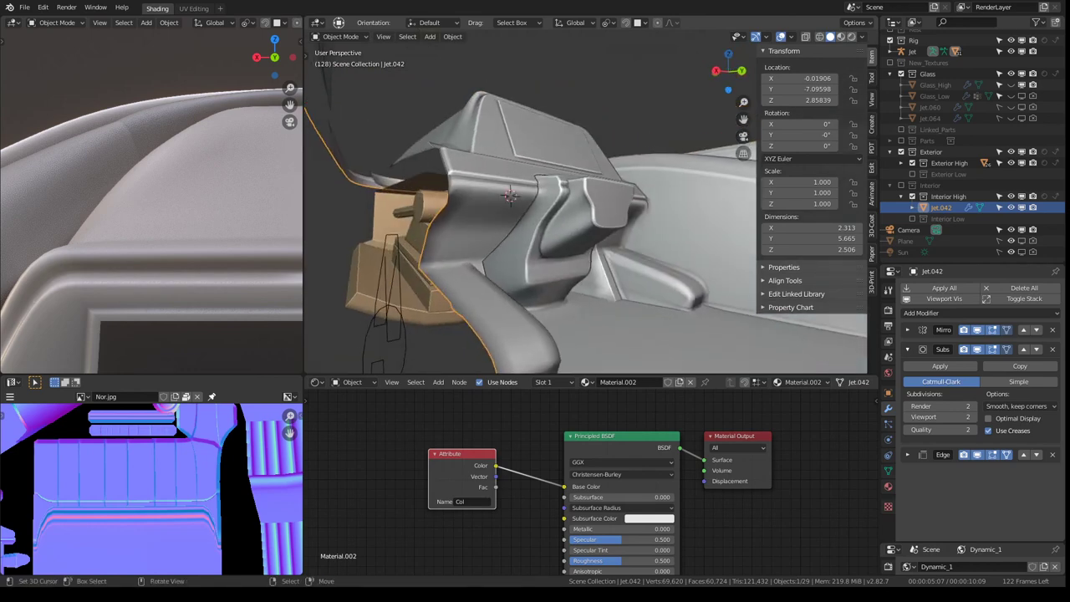